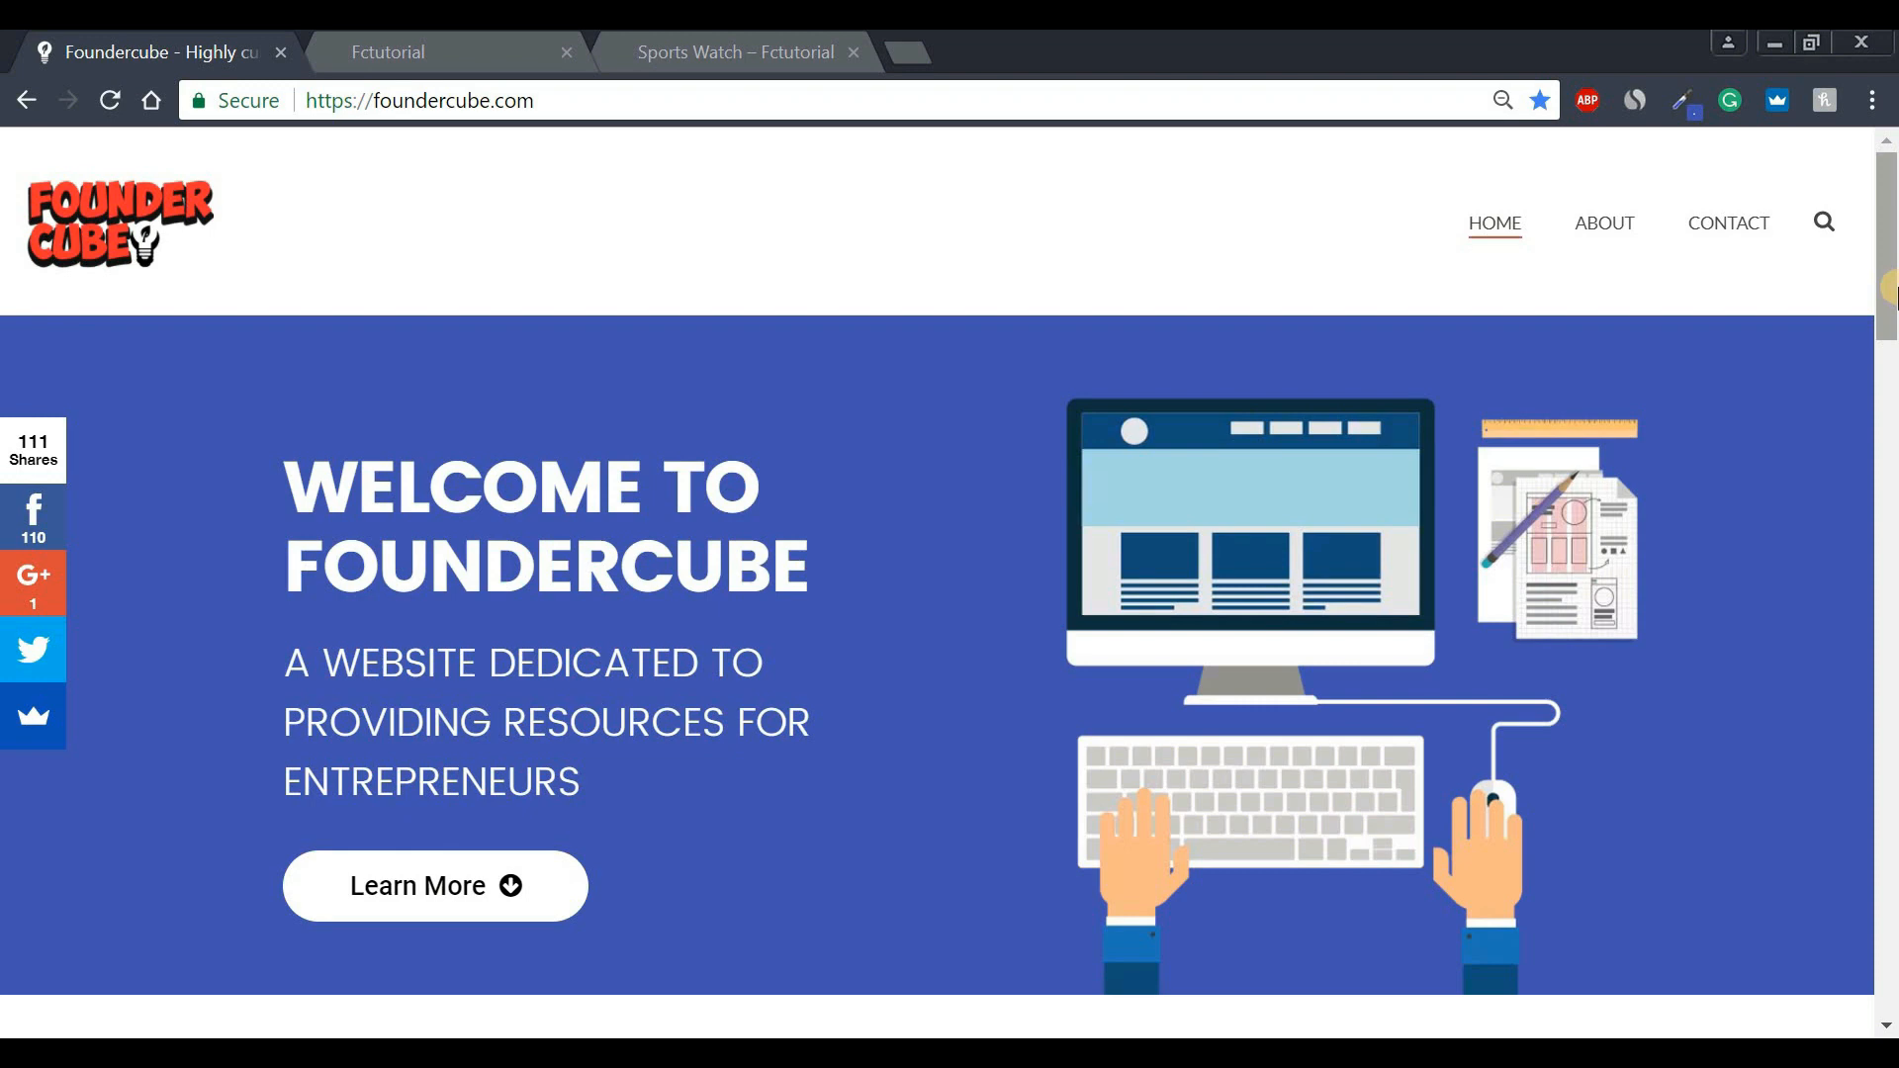
Scroll the Fctutorial storefront down to its Featured Collection of Sports, Business and Luxury watches.
left_click(458, 42)
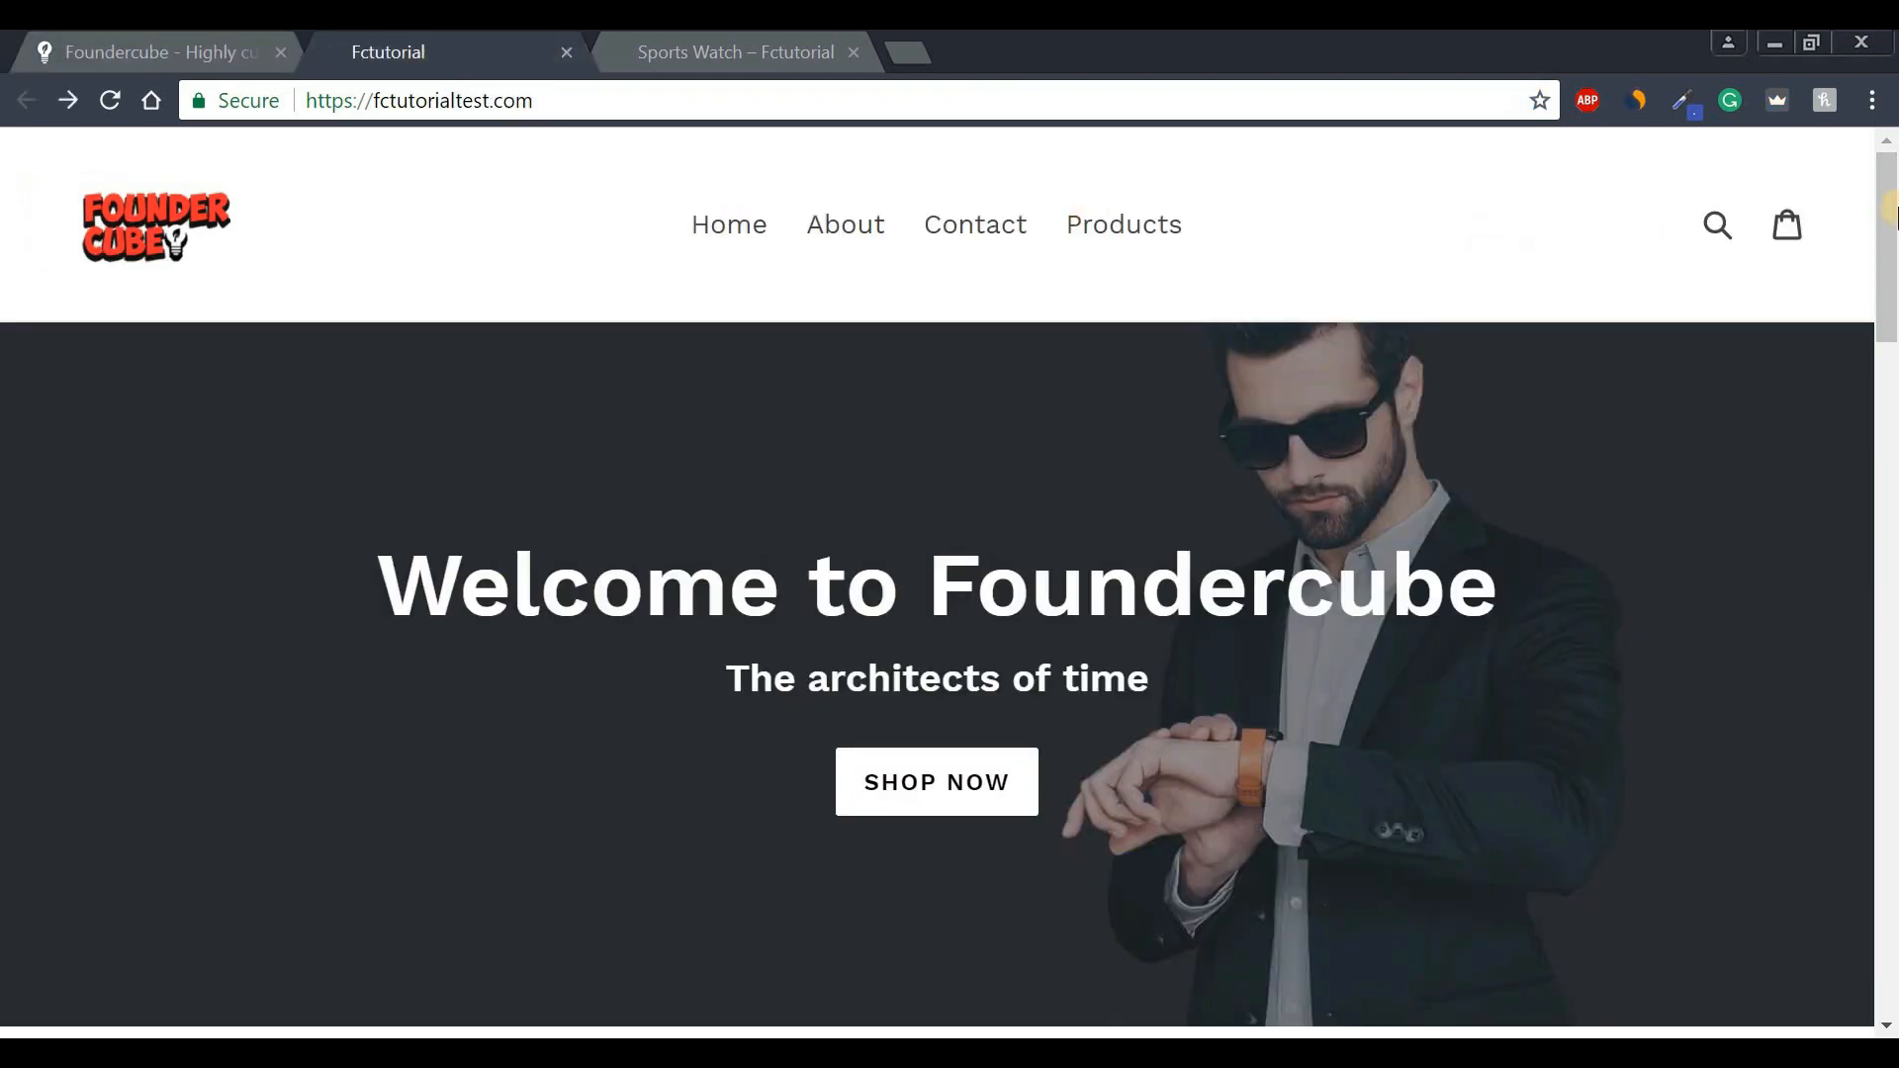
mouse_move(1891, 211)
left_mouse_down()
mouse_move(1852, 877)
mouse_move(1891, 689)
mouse_move(1889, 194)
left_mouse_up()
left_click_drag(1890, 275, 1889, 432)
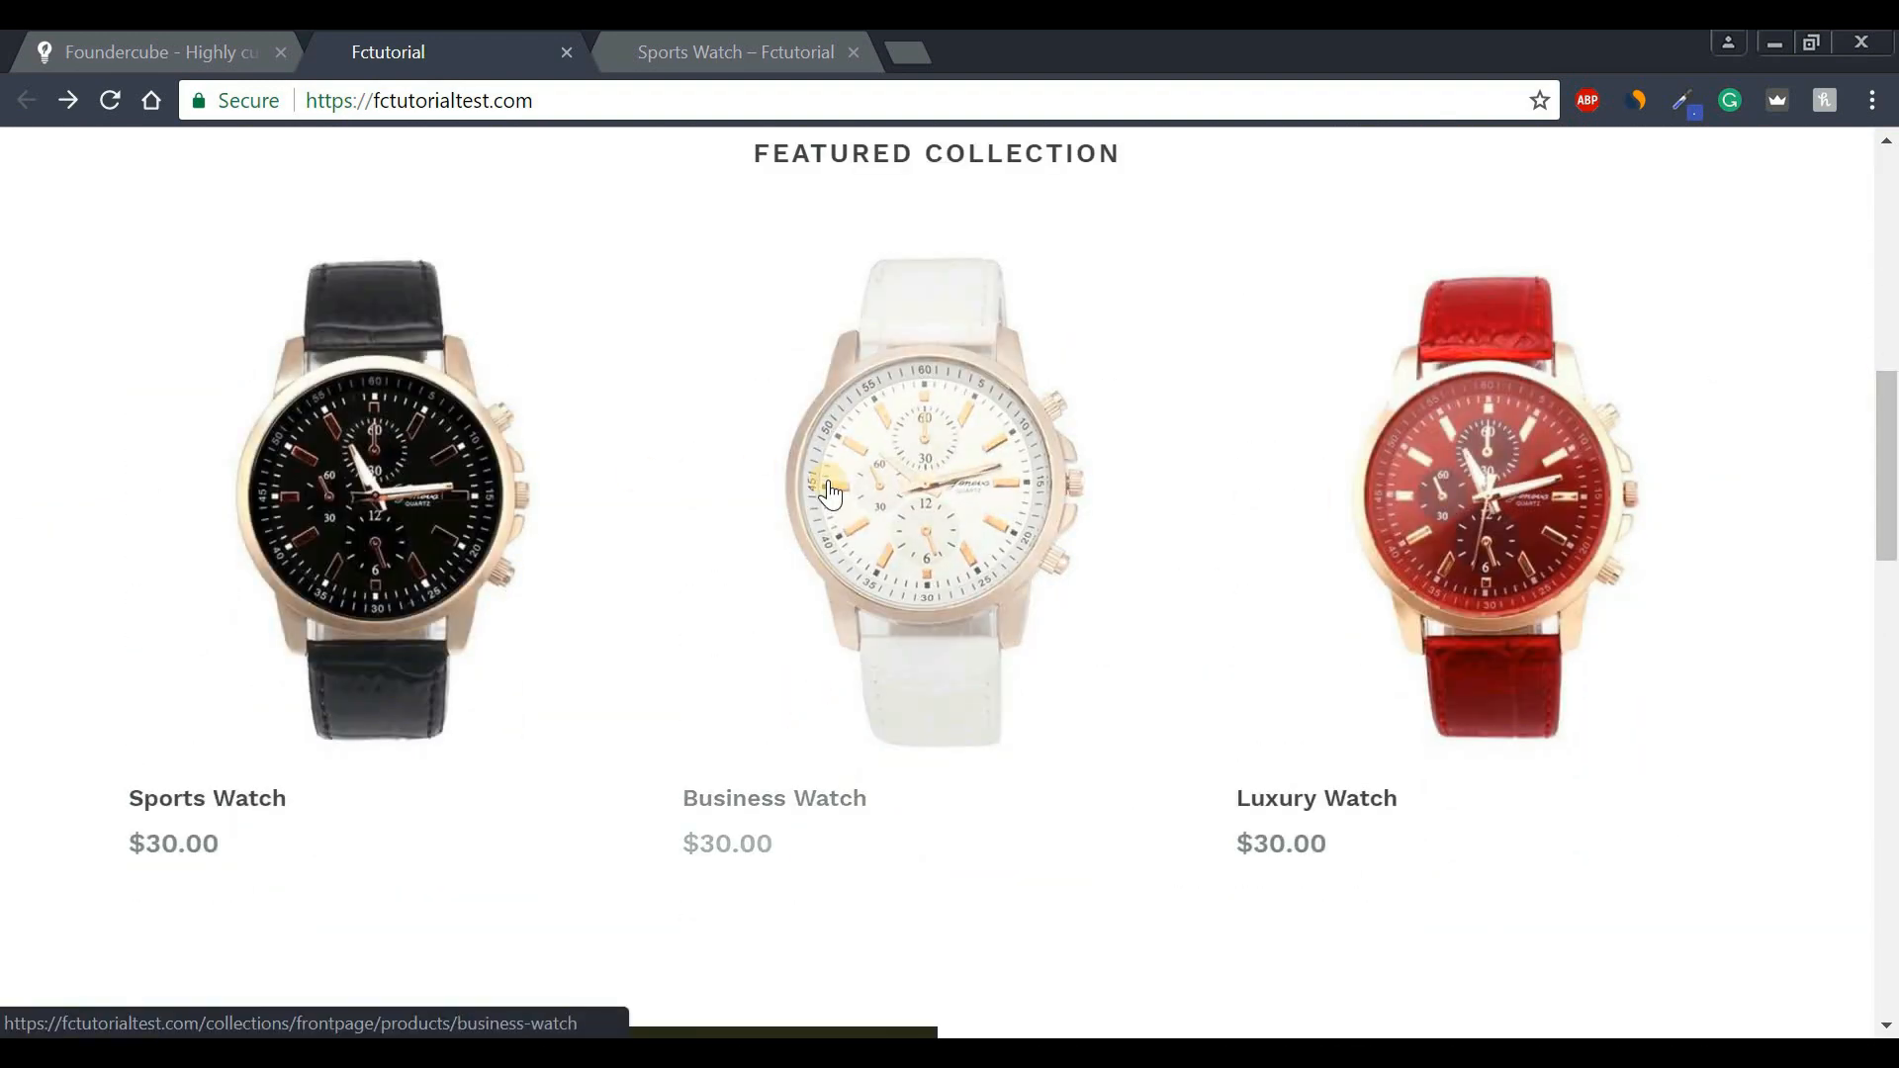
Preview the Sports Watch in its red and white colour variants, then return to the storefront.
left_click(738, 54)
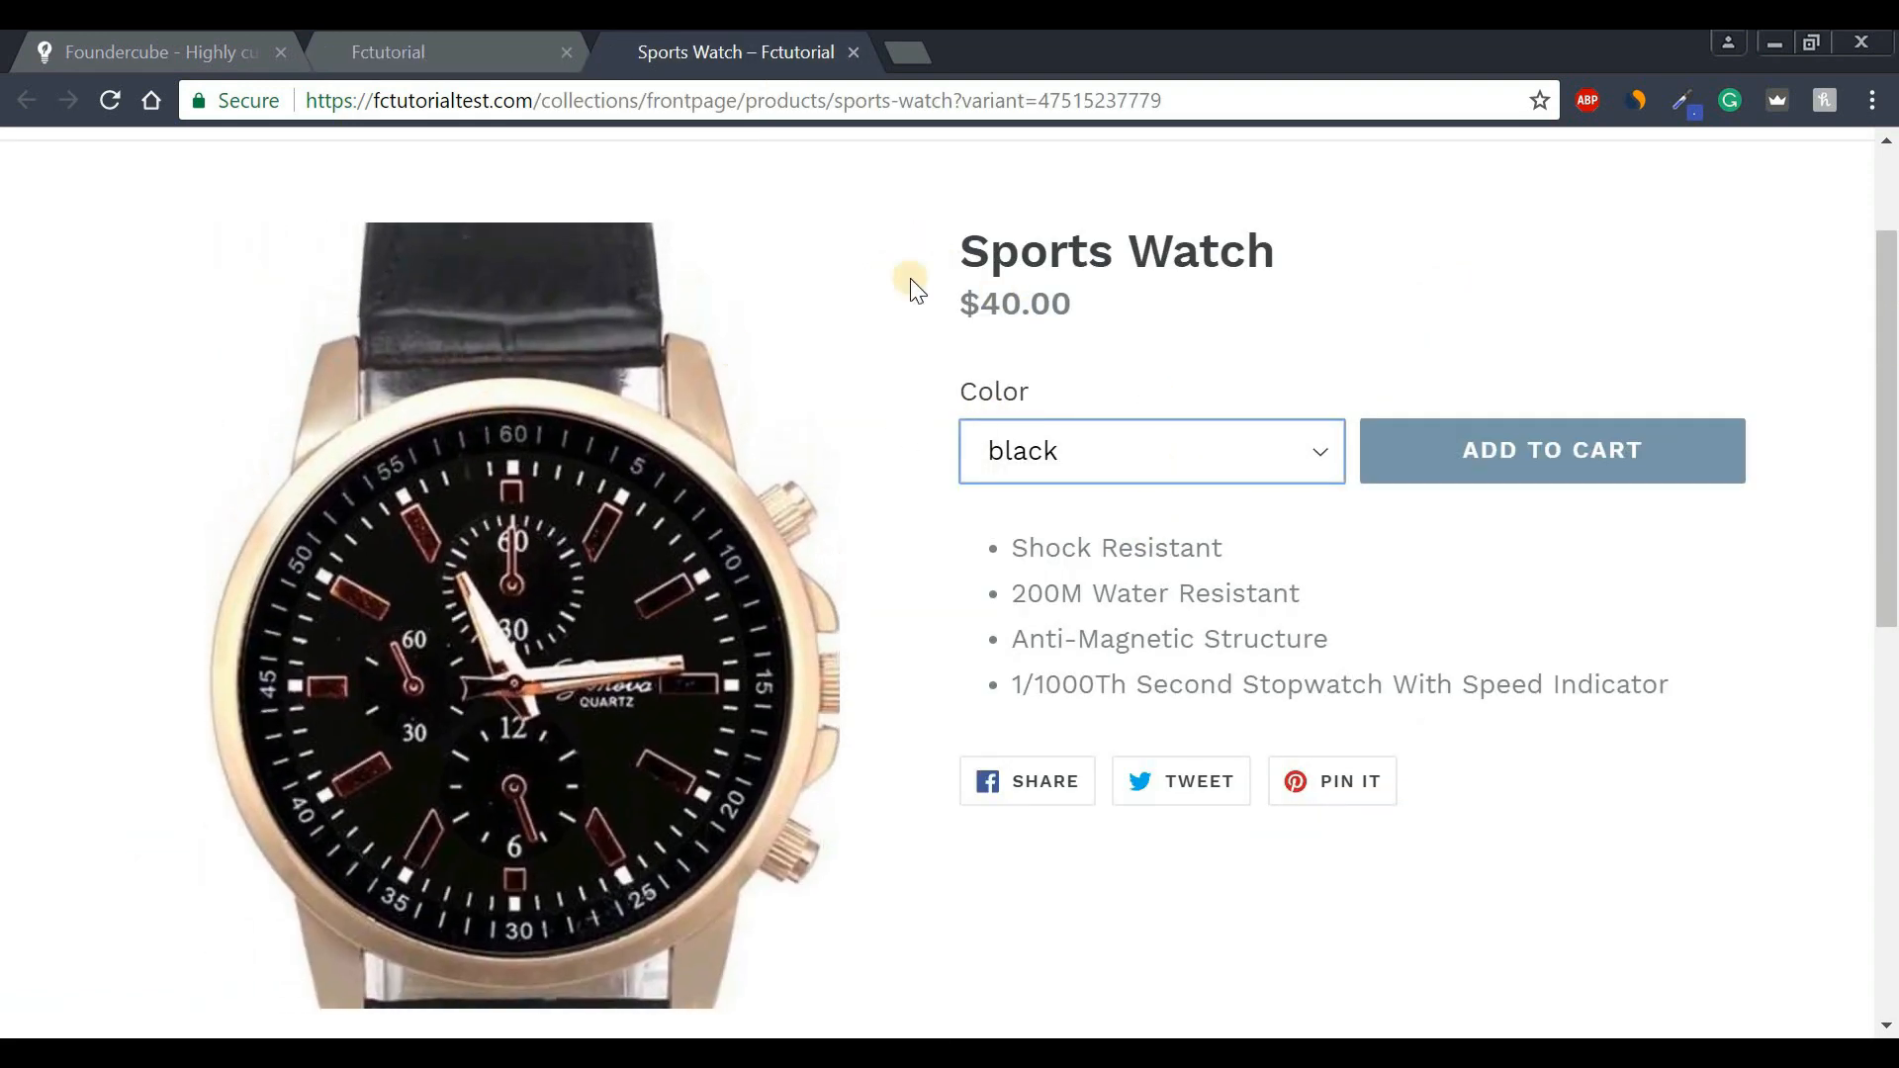
left_click_drag(956, 261, 1174, 313)
left_click(1174, 314)
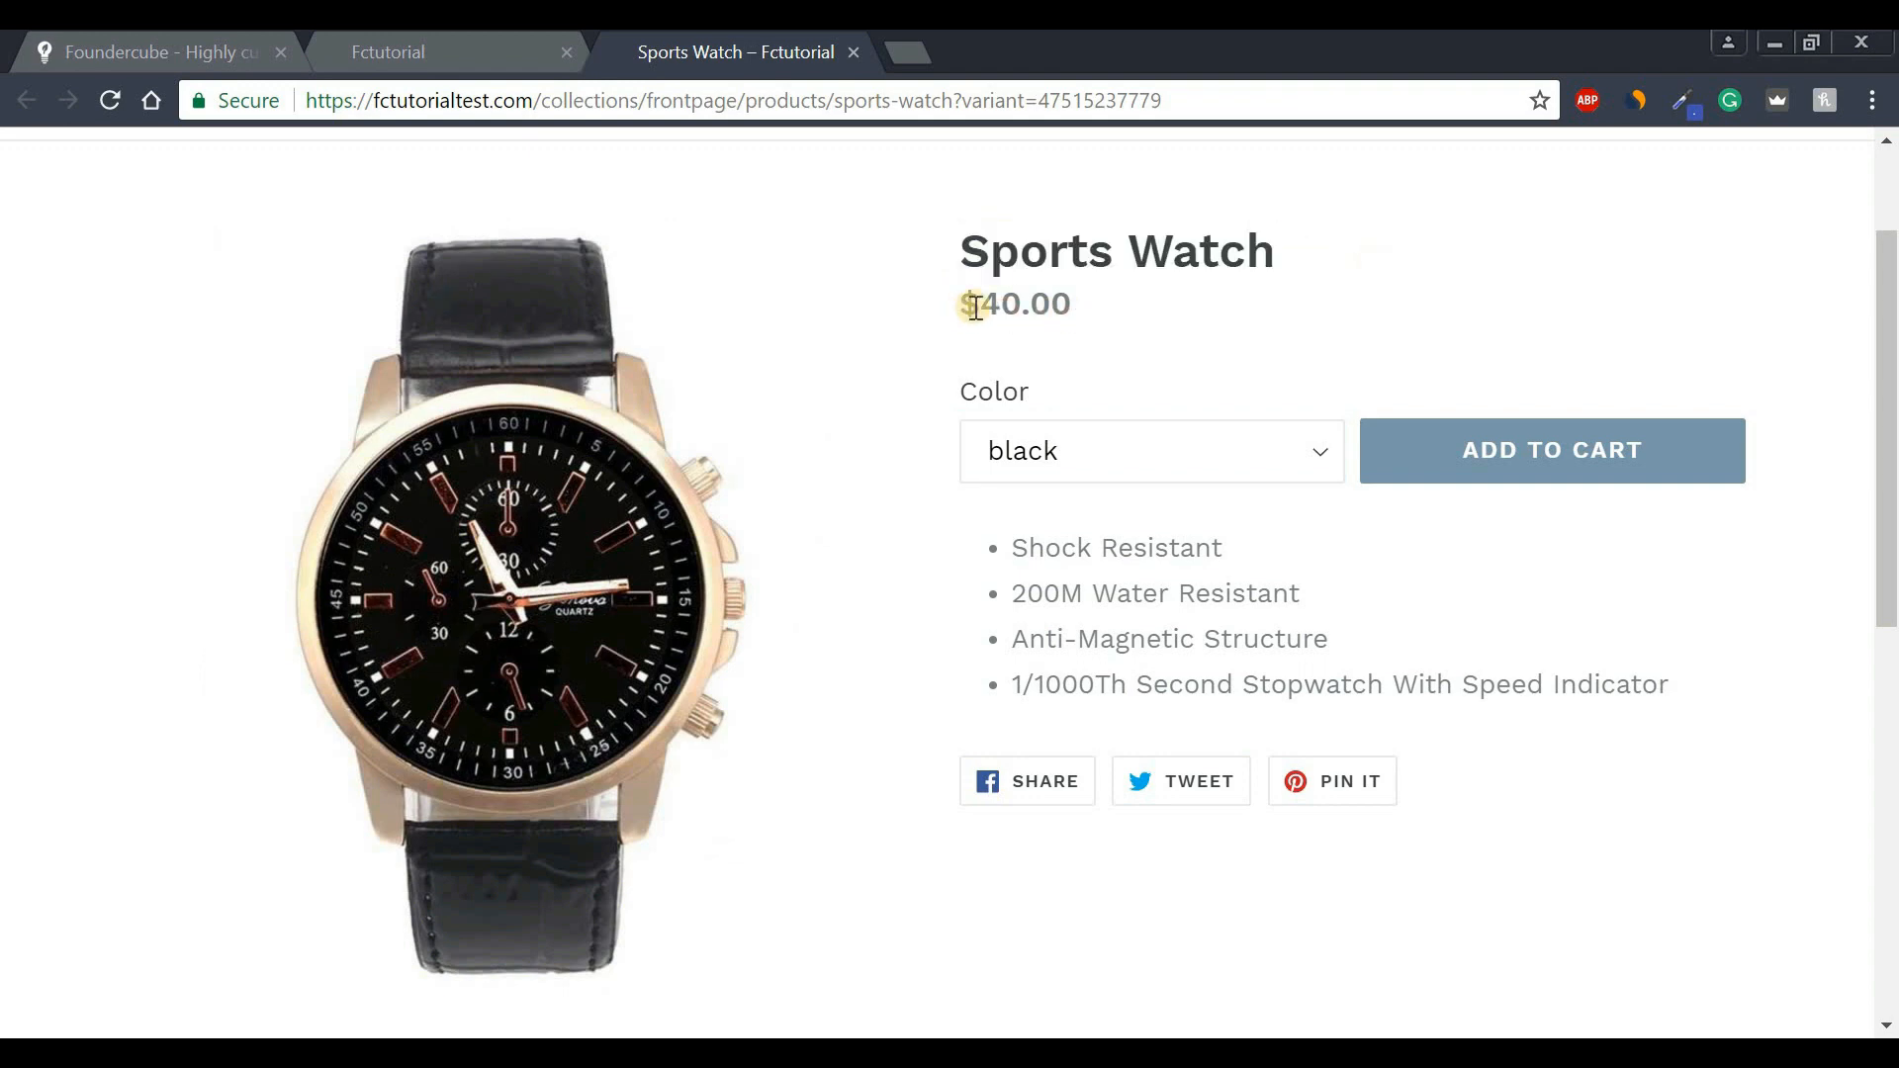
left_click(1051, 448)
left_click(1047, 552)
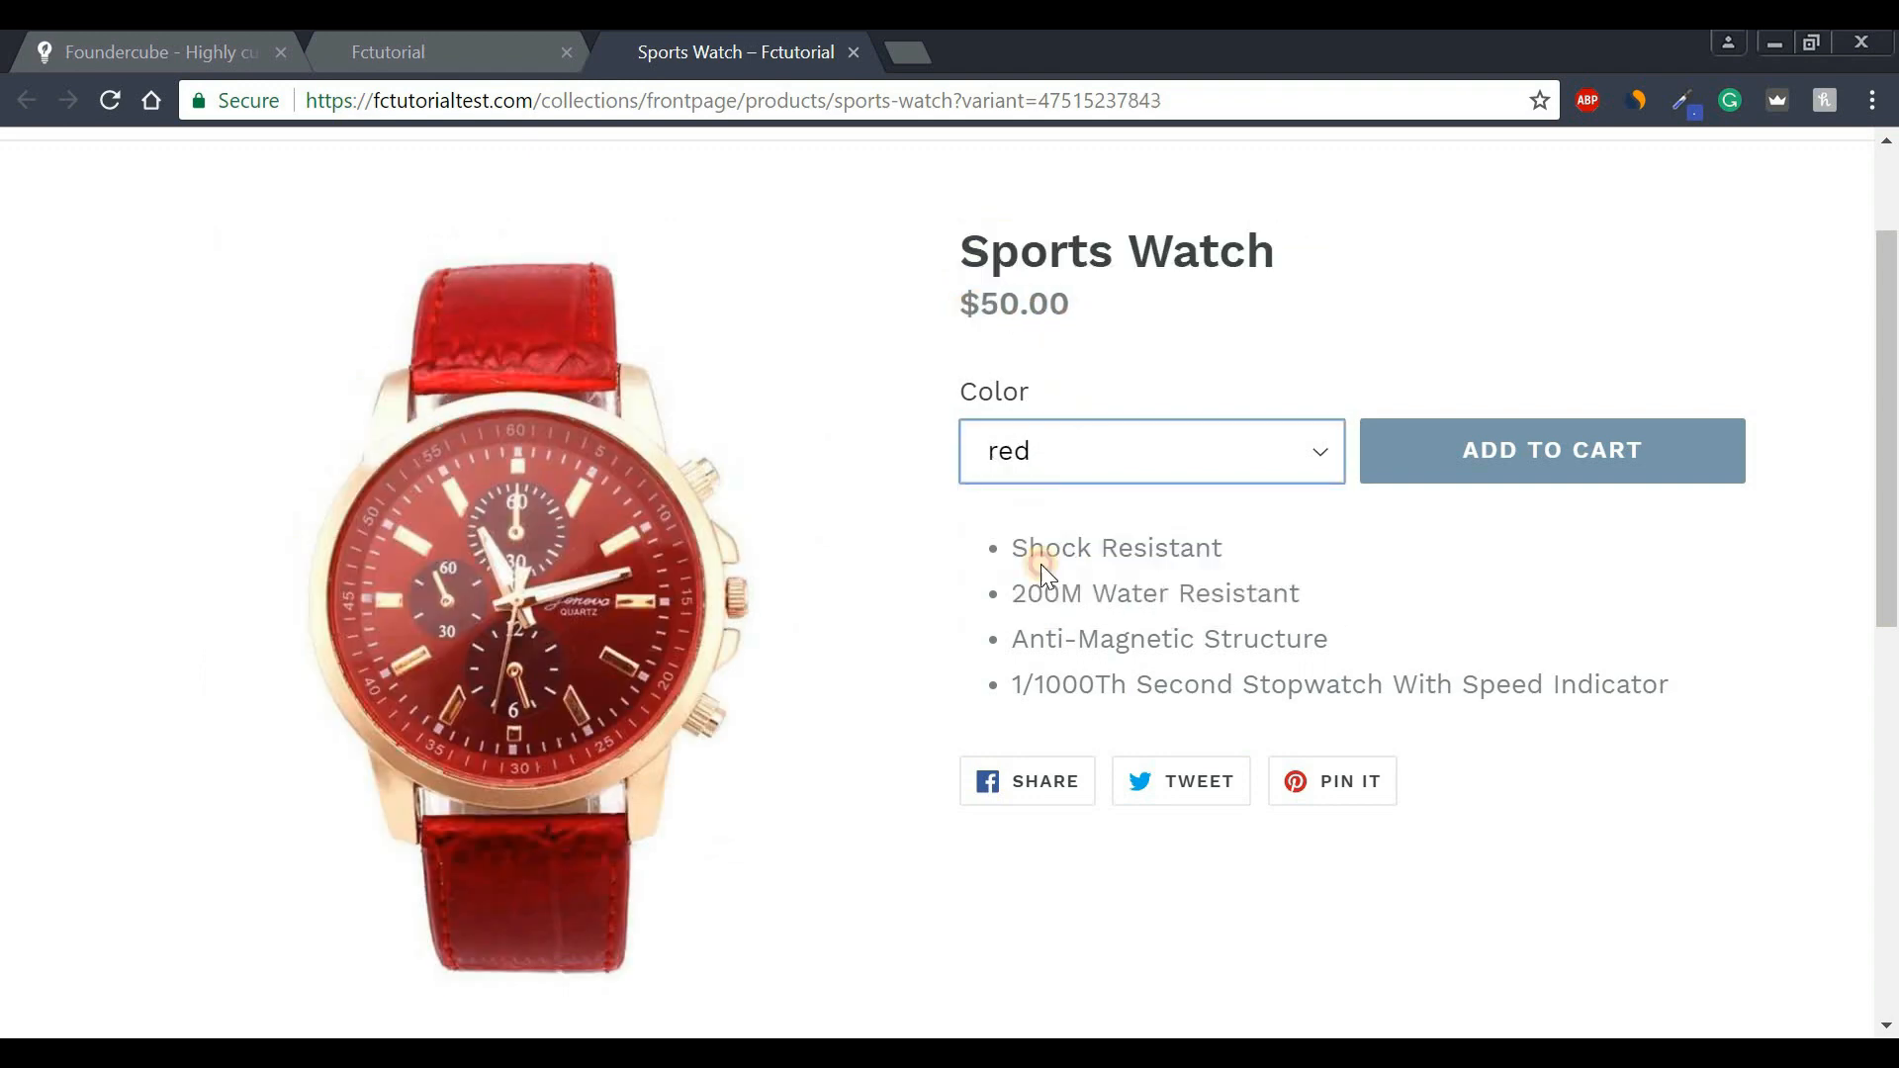
left_click(1039, 451)
left_click(1030, 598)
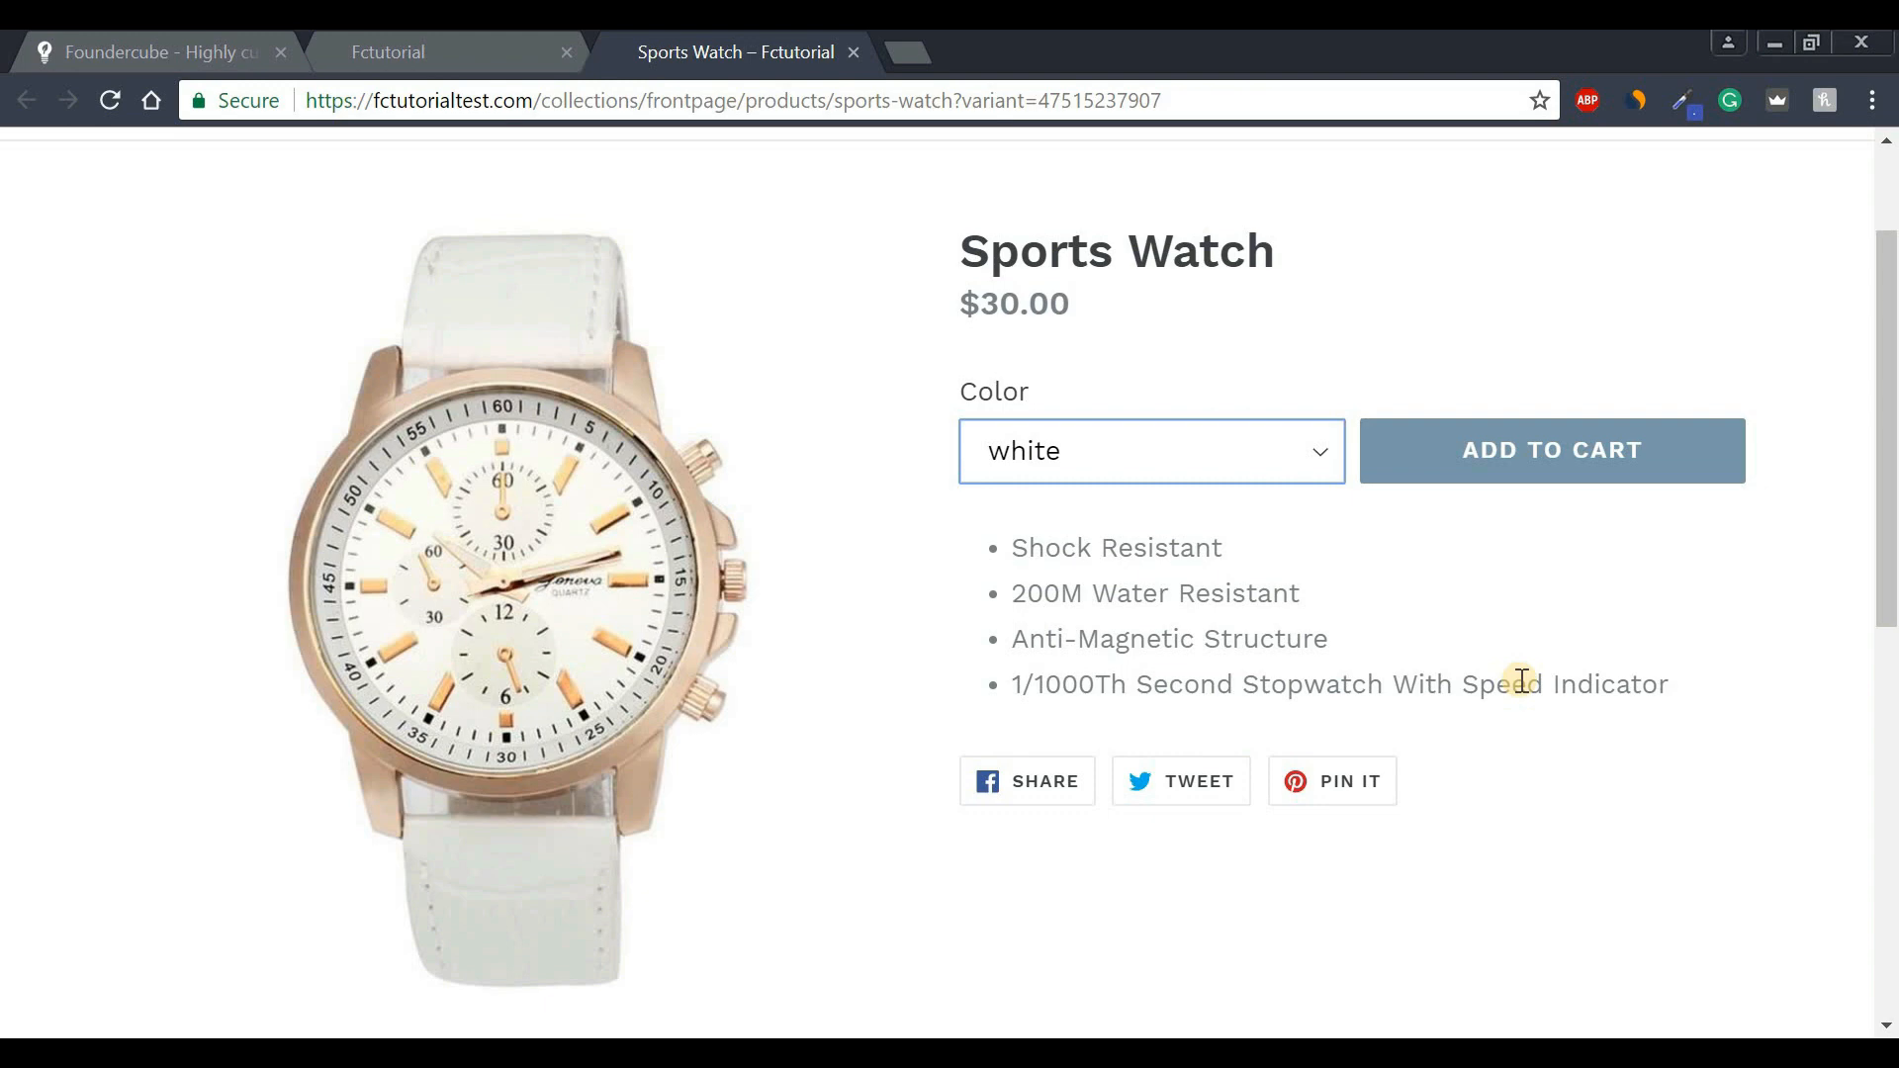
left_click(459, 42)
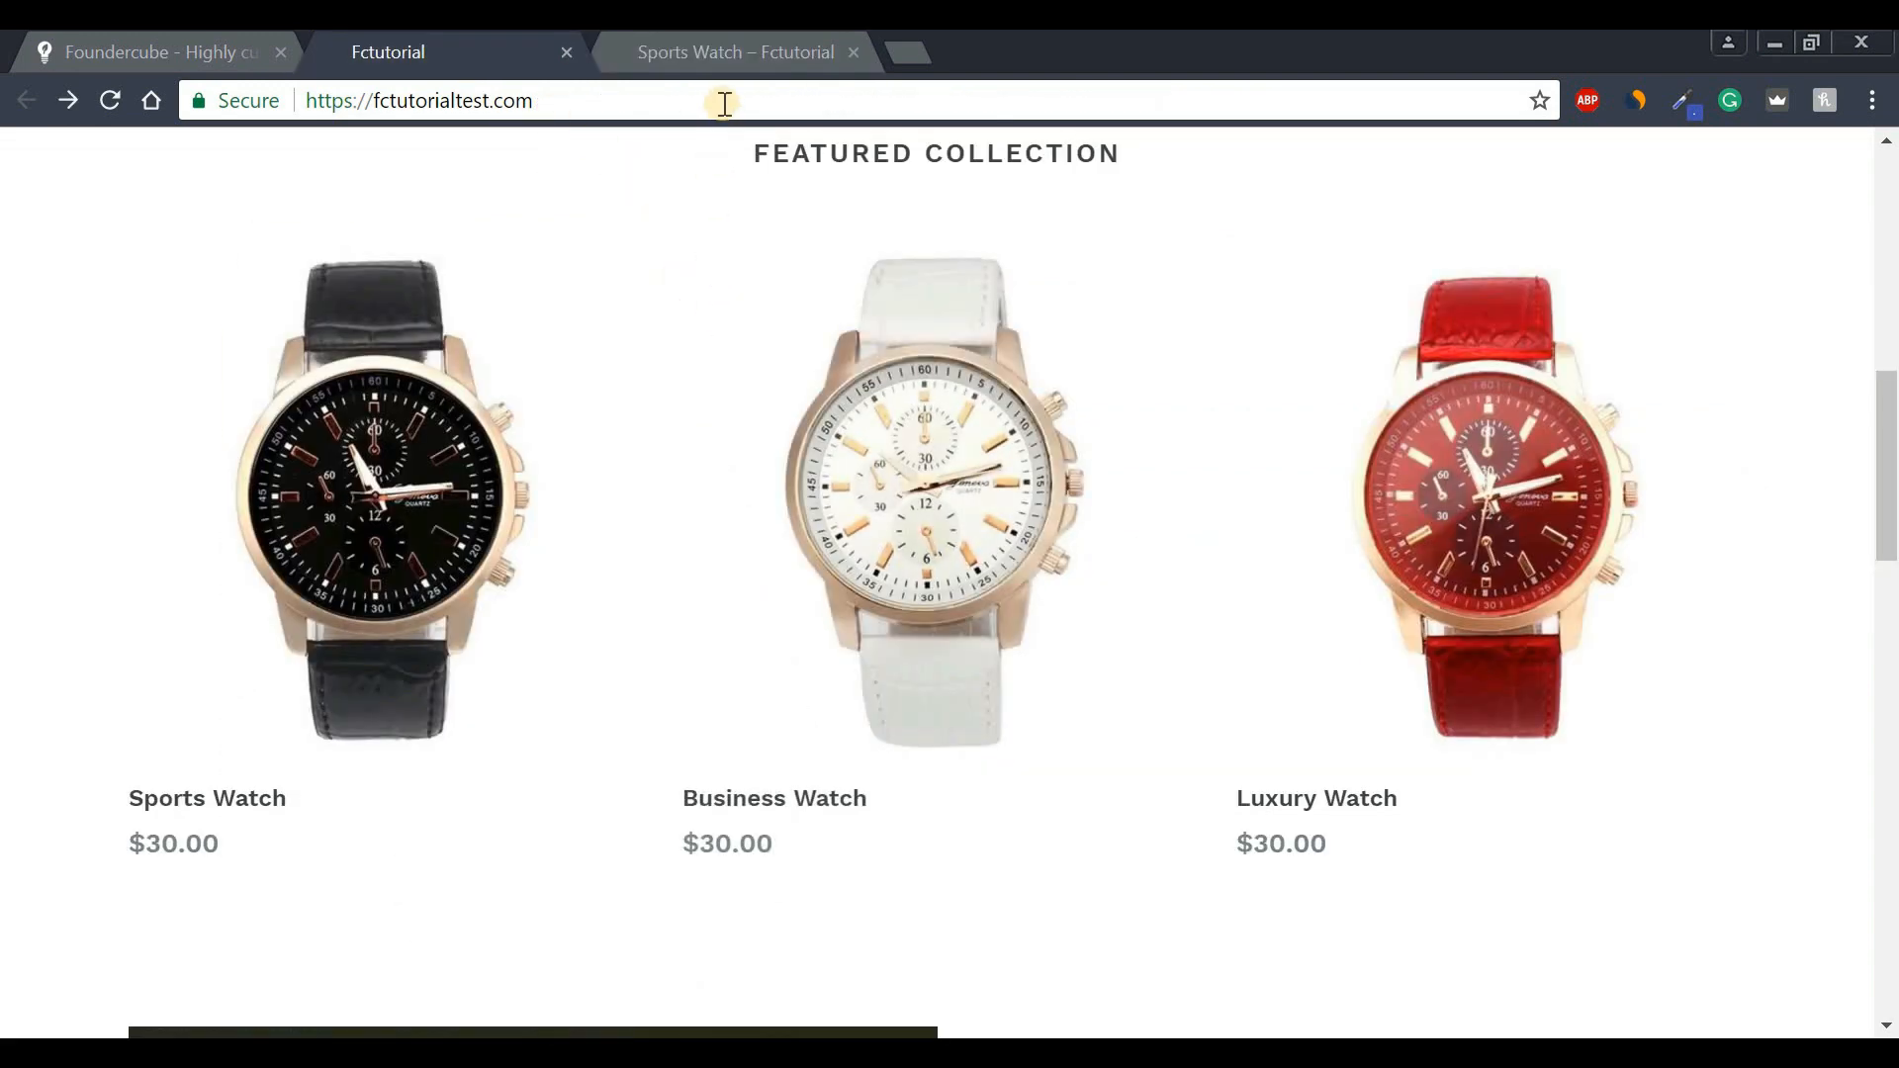
left_click_drag(721, 104, 643, 97)
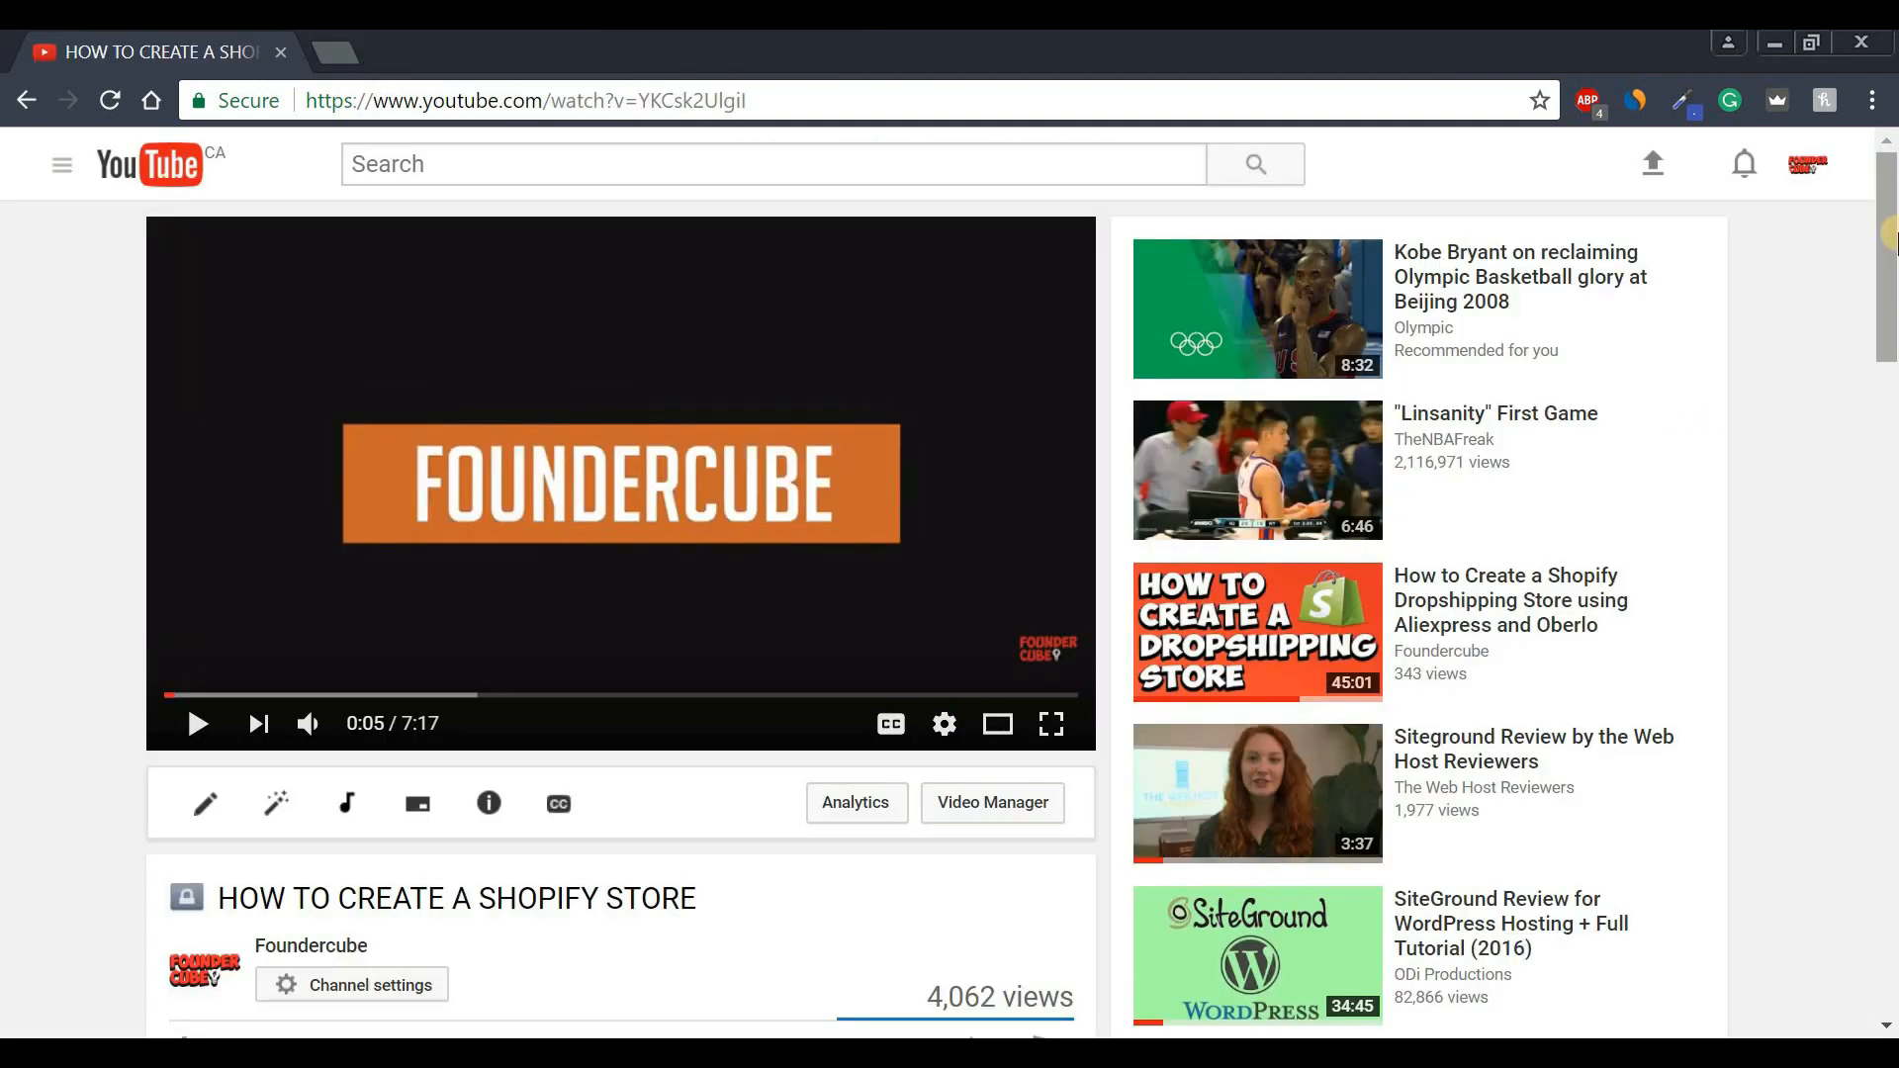
Open the foundercube.com resource page linked in the video's description.
left_click_drag(1889, 238, 1885, 463)
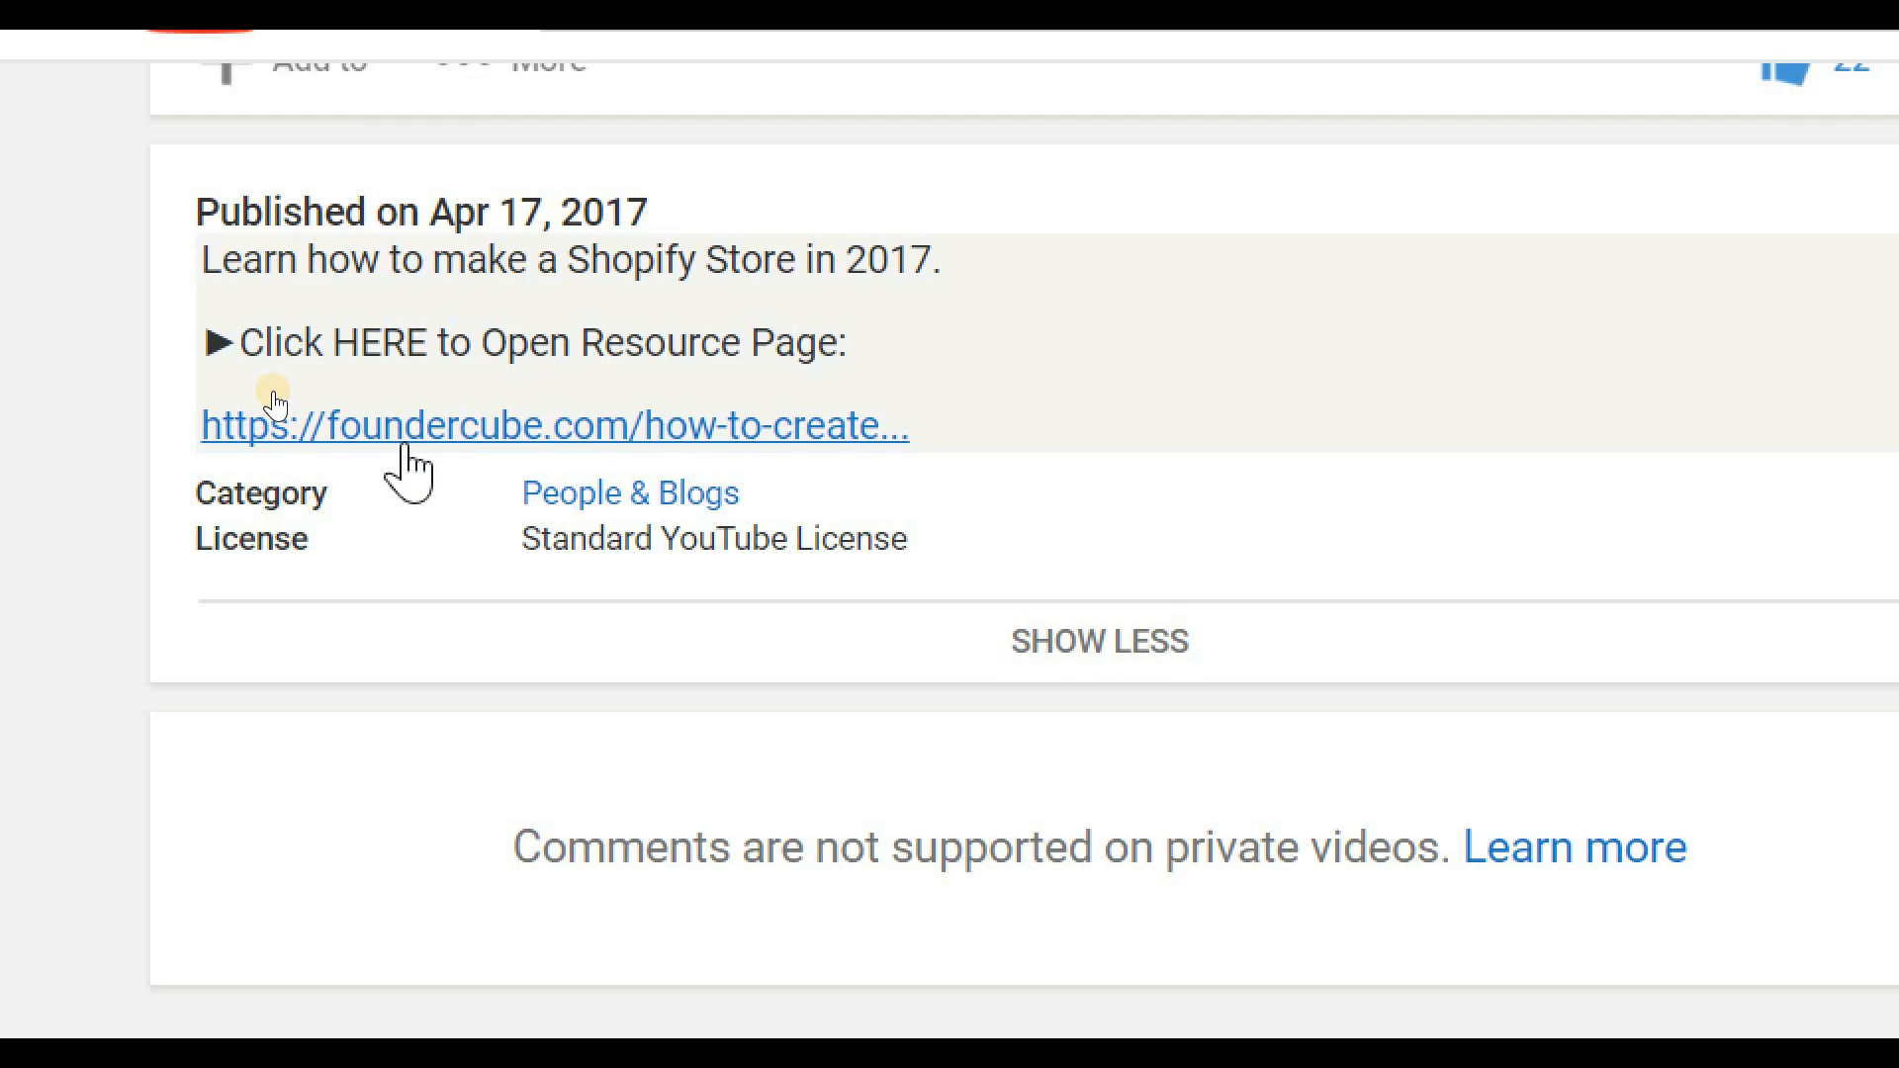
left_click(405, 440)
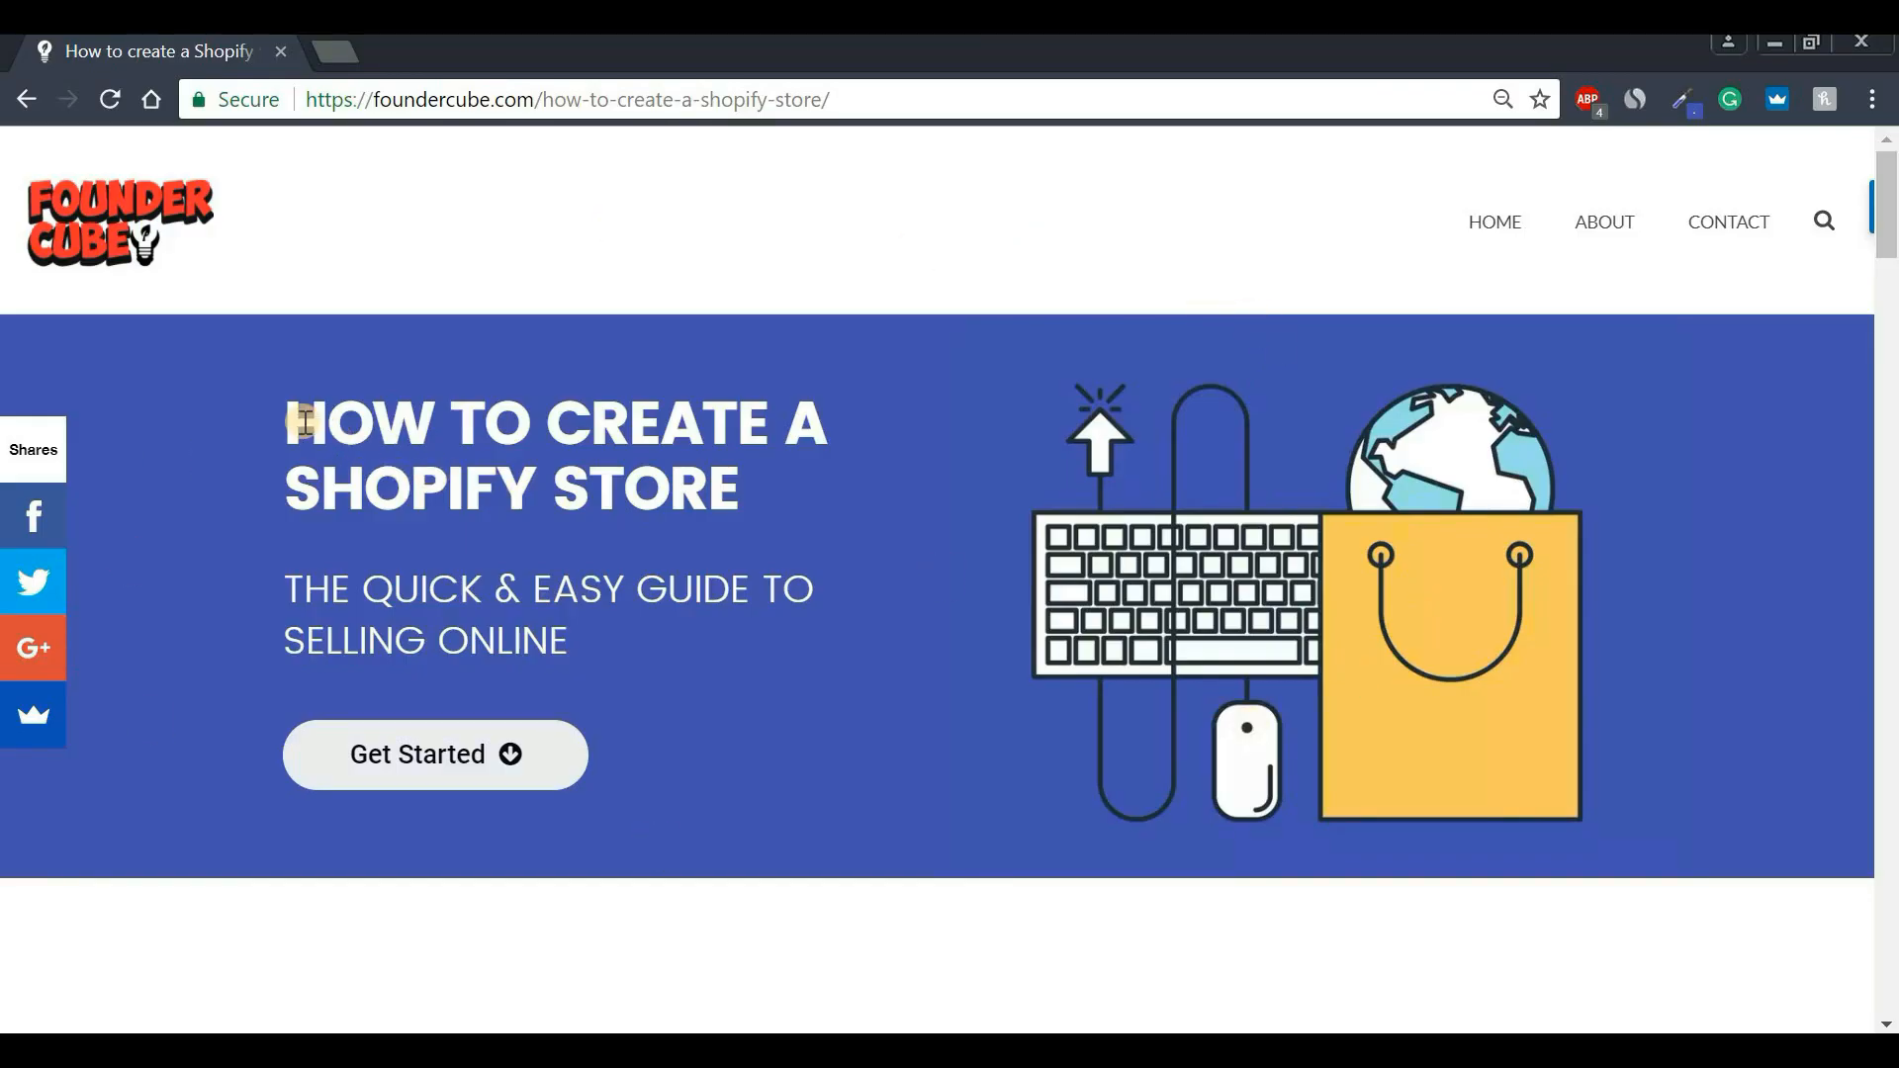
Jump down Foundercube's guide to the 'Watch the Video to Get Started' section.
left_click_drag(295, 418, 785, 483)
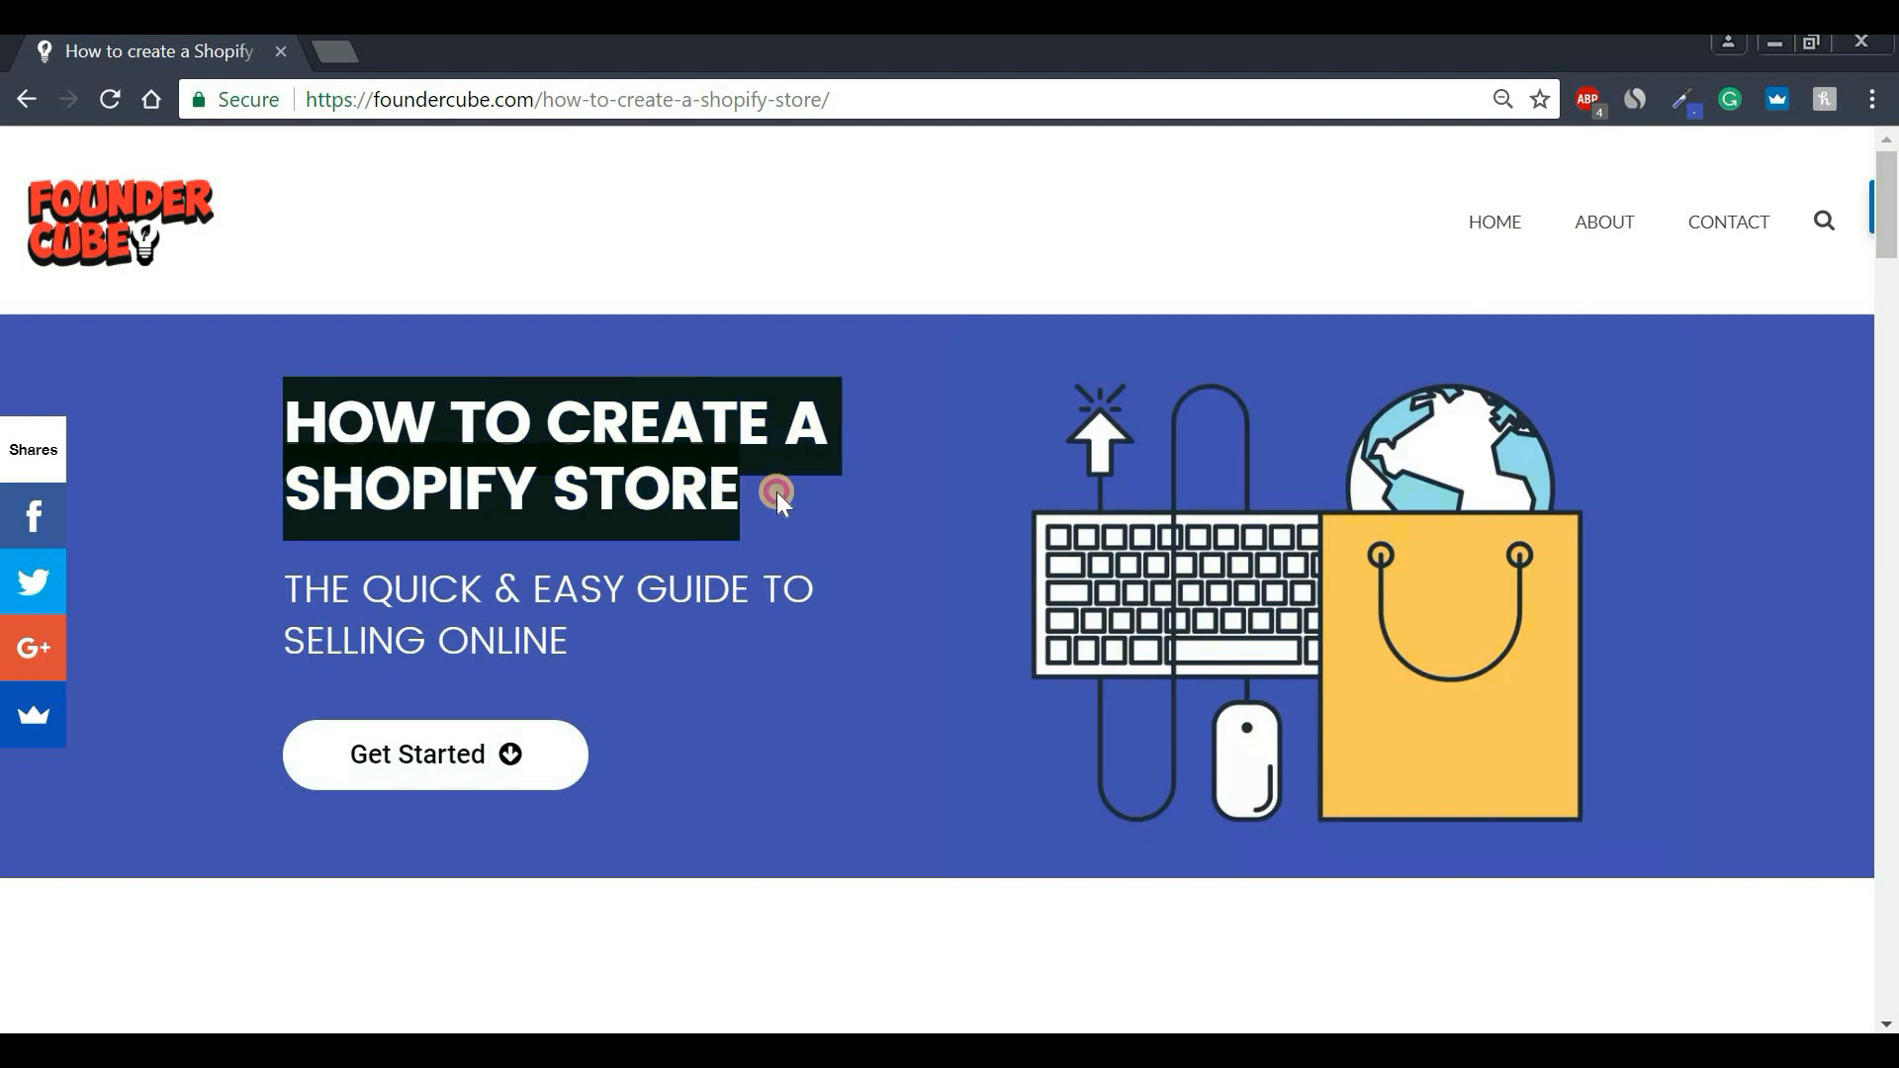
left_click(776, 496)
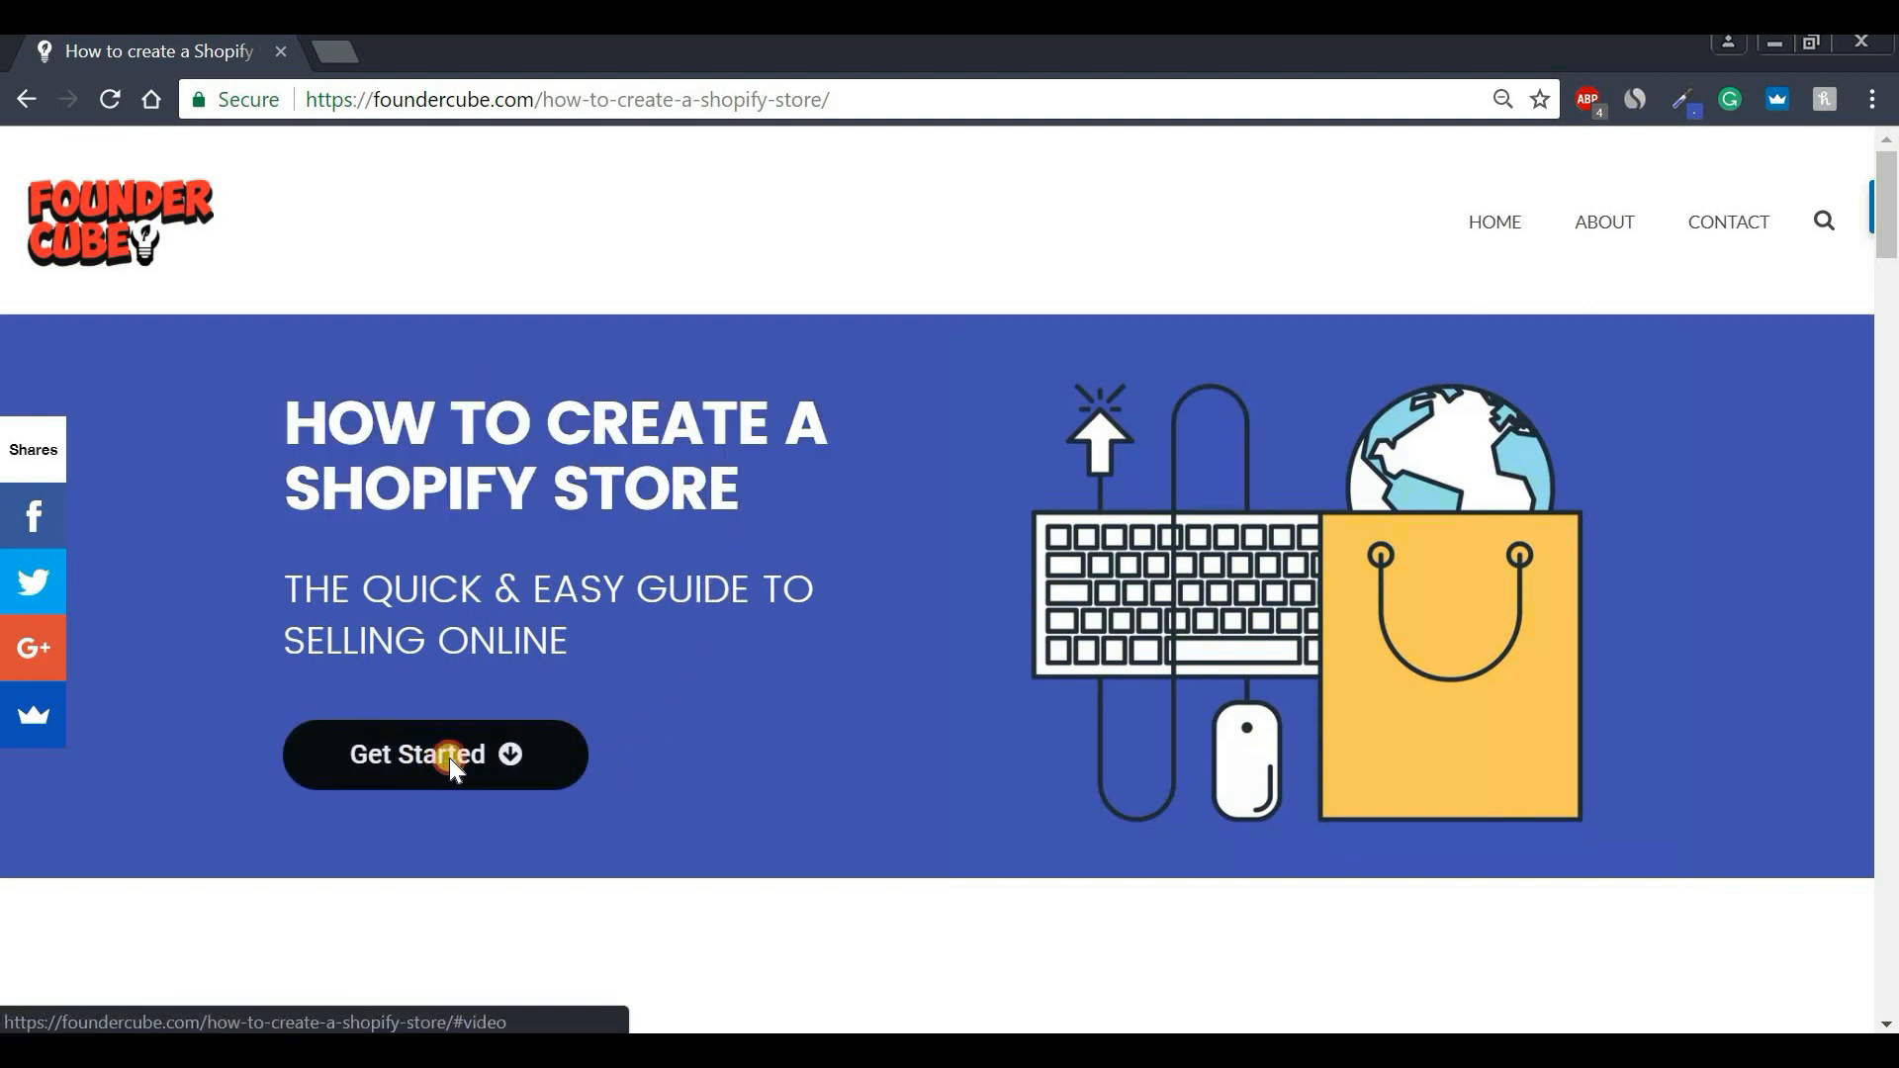
left_click(449, 758)
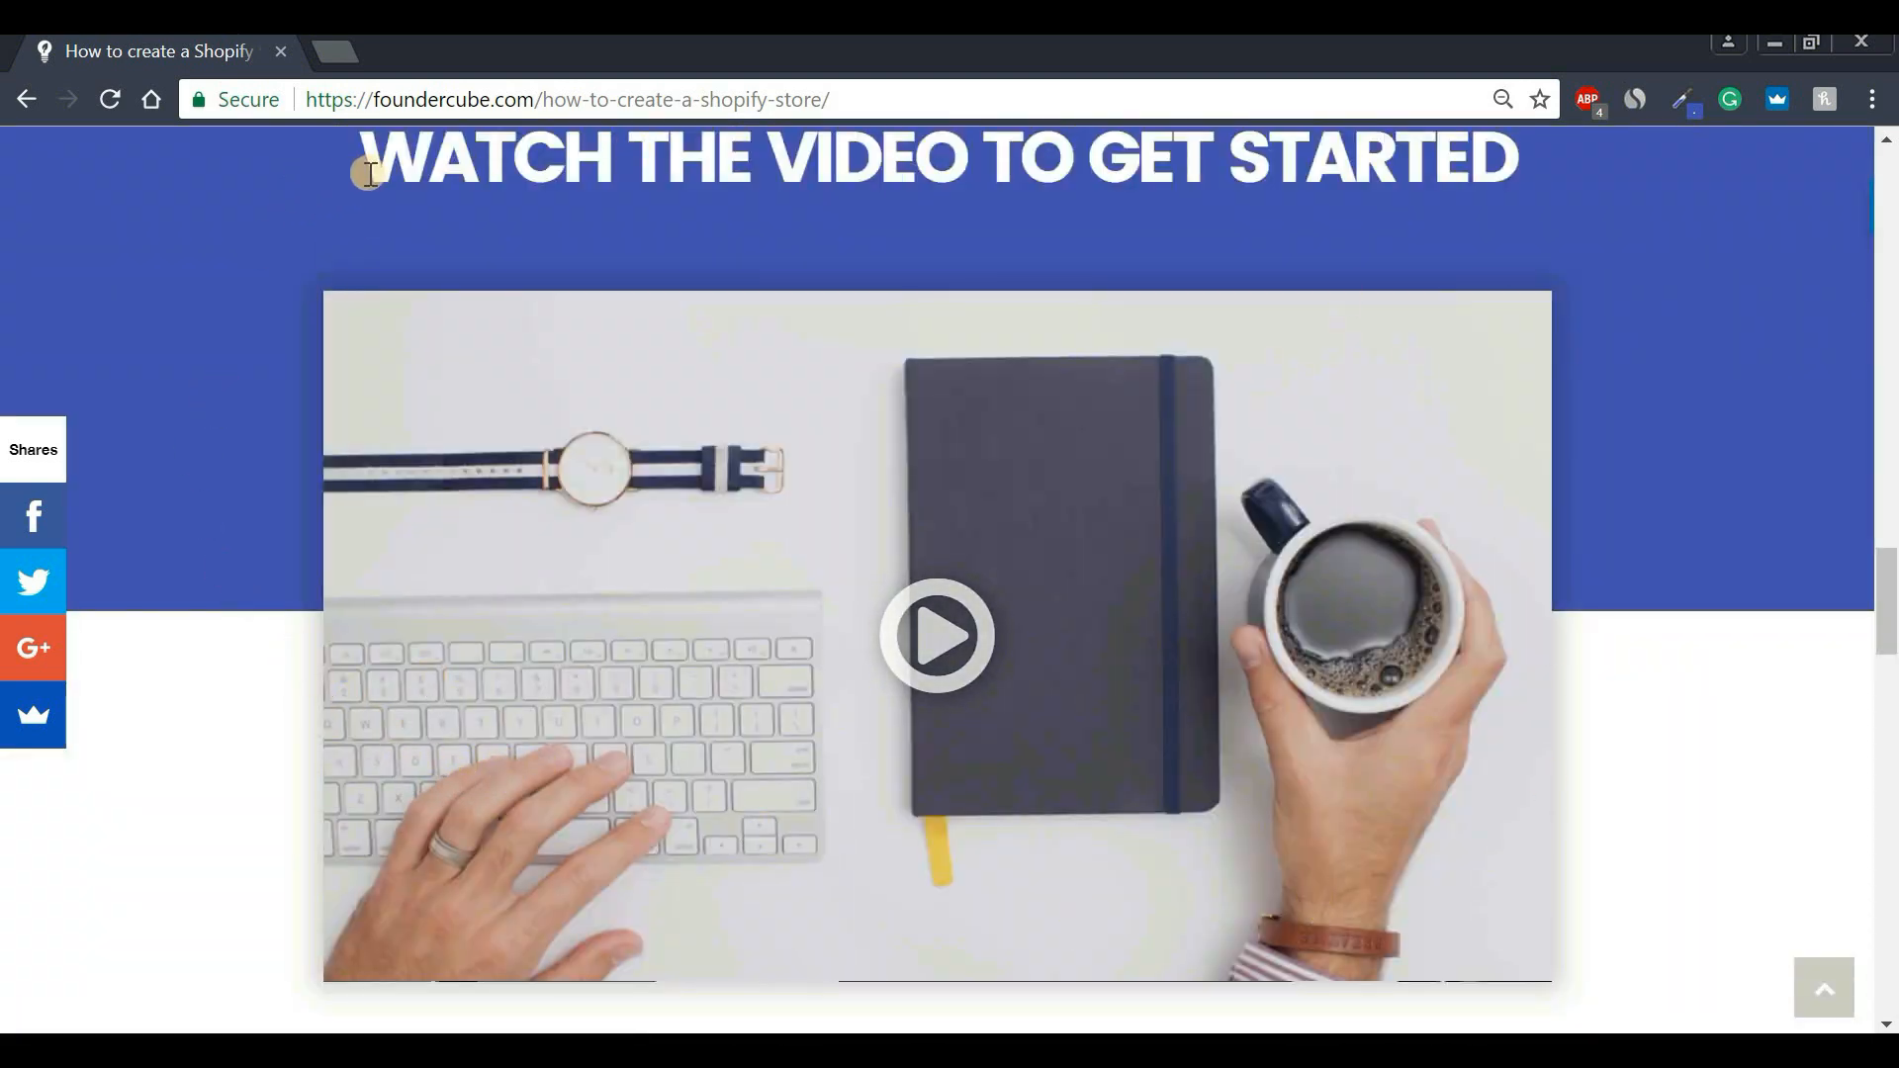
left_click_drag(368, 174, 1553, 164)
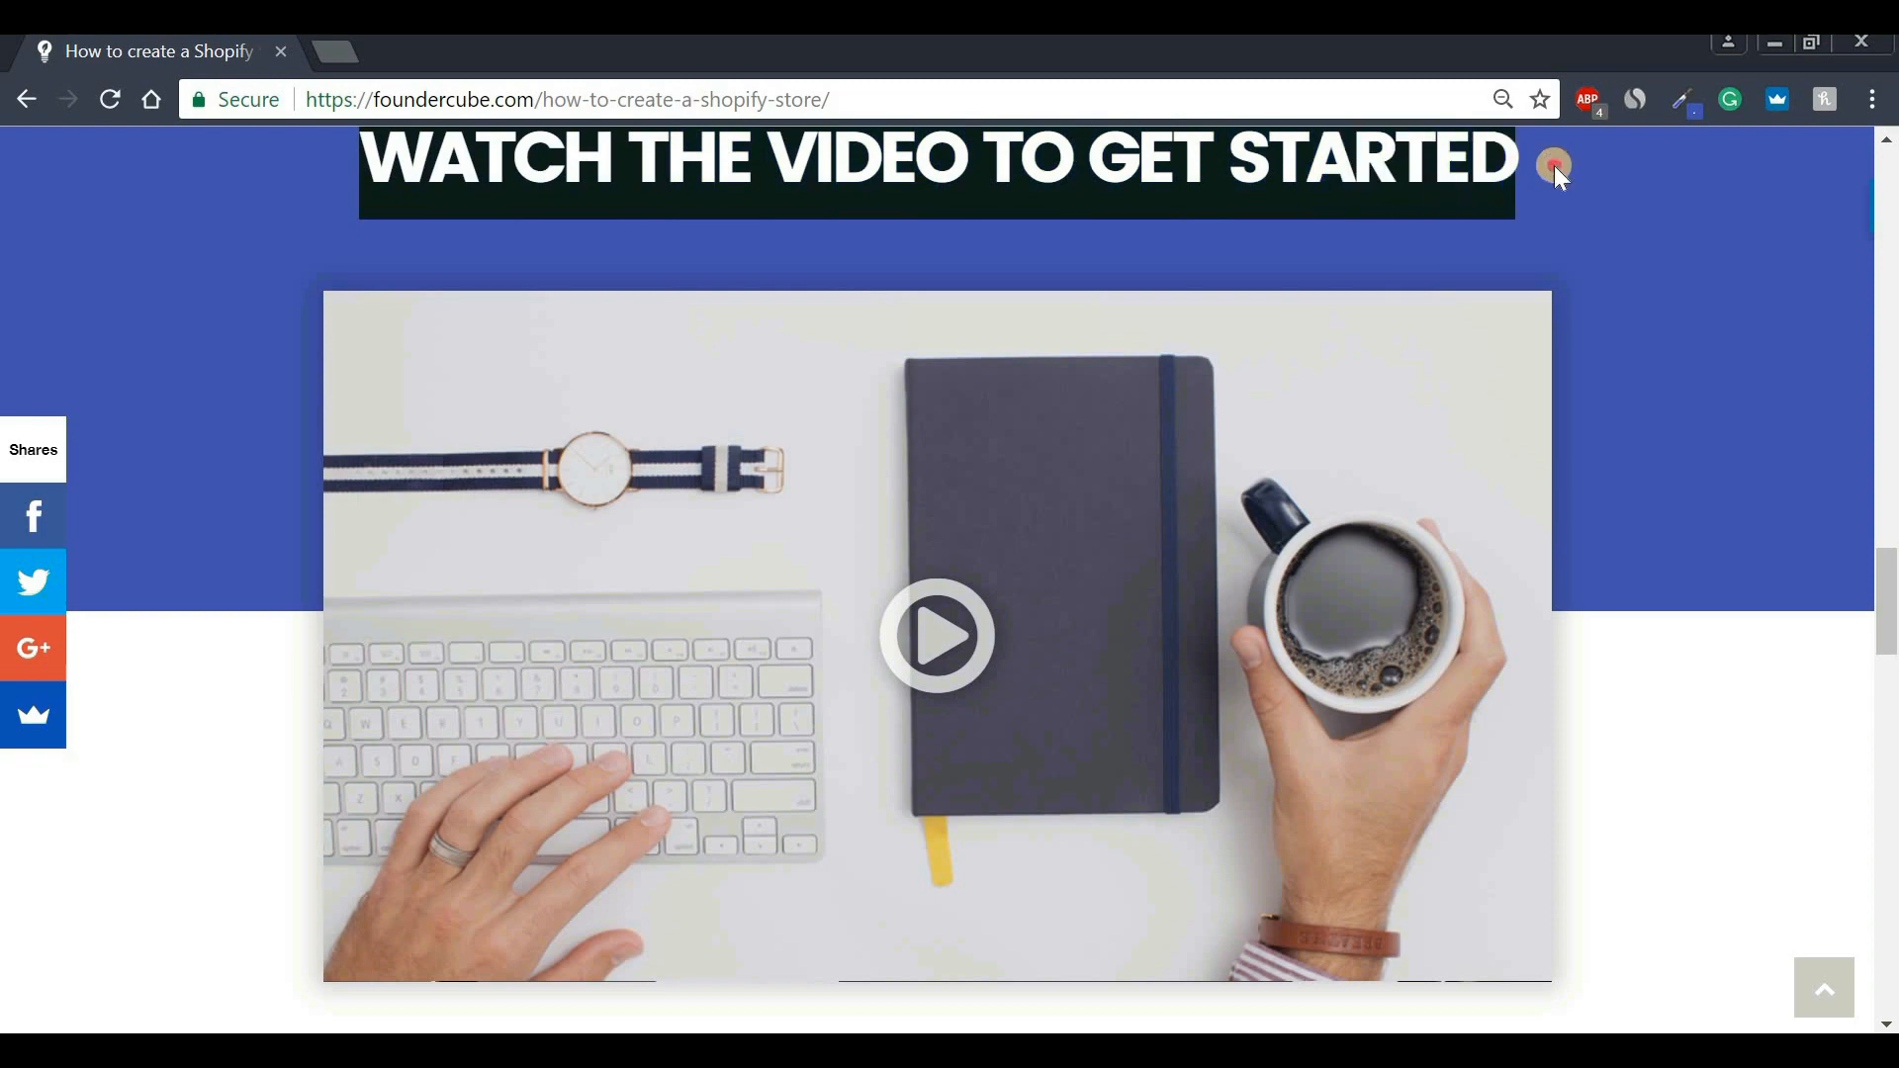
left_click(1553, 164)
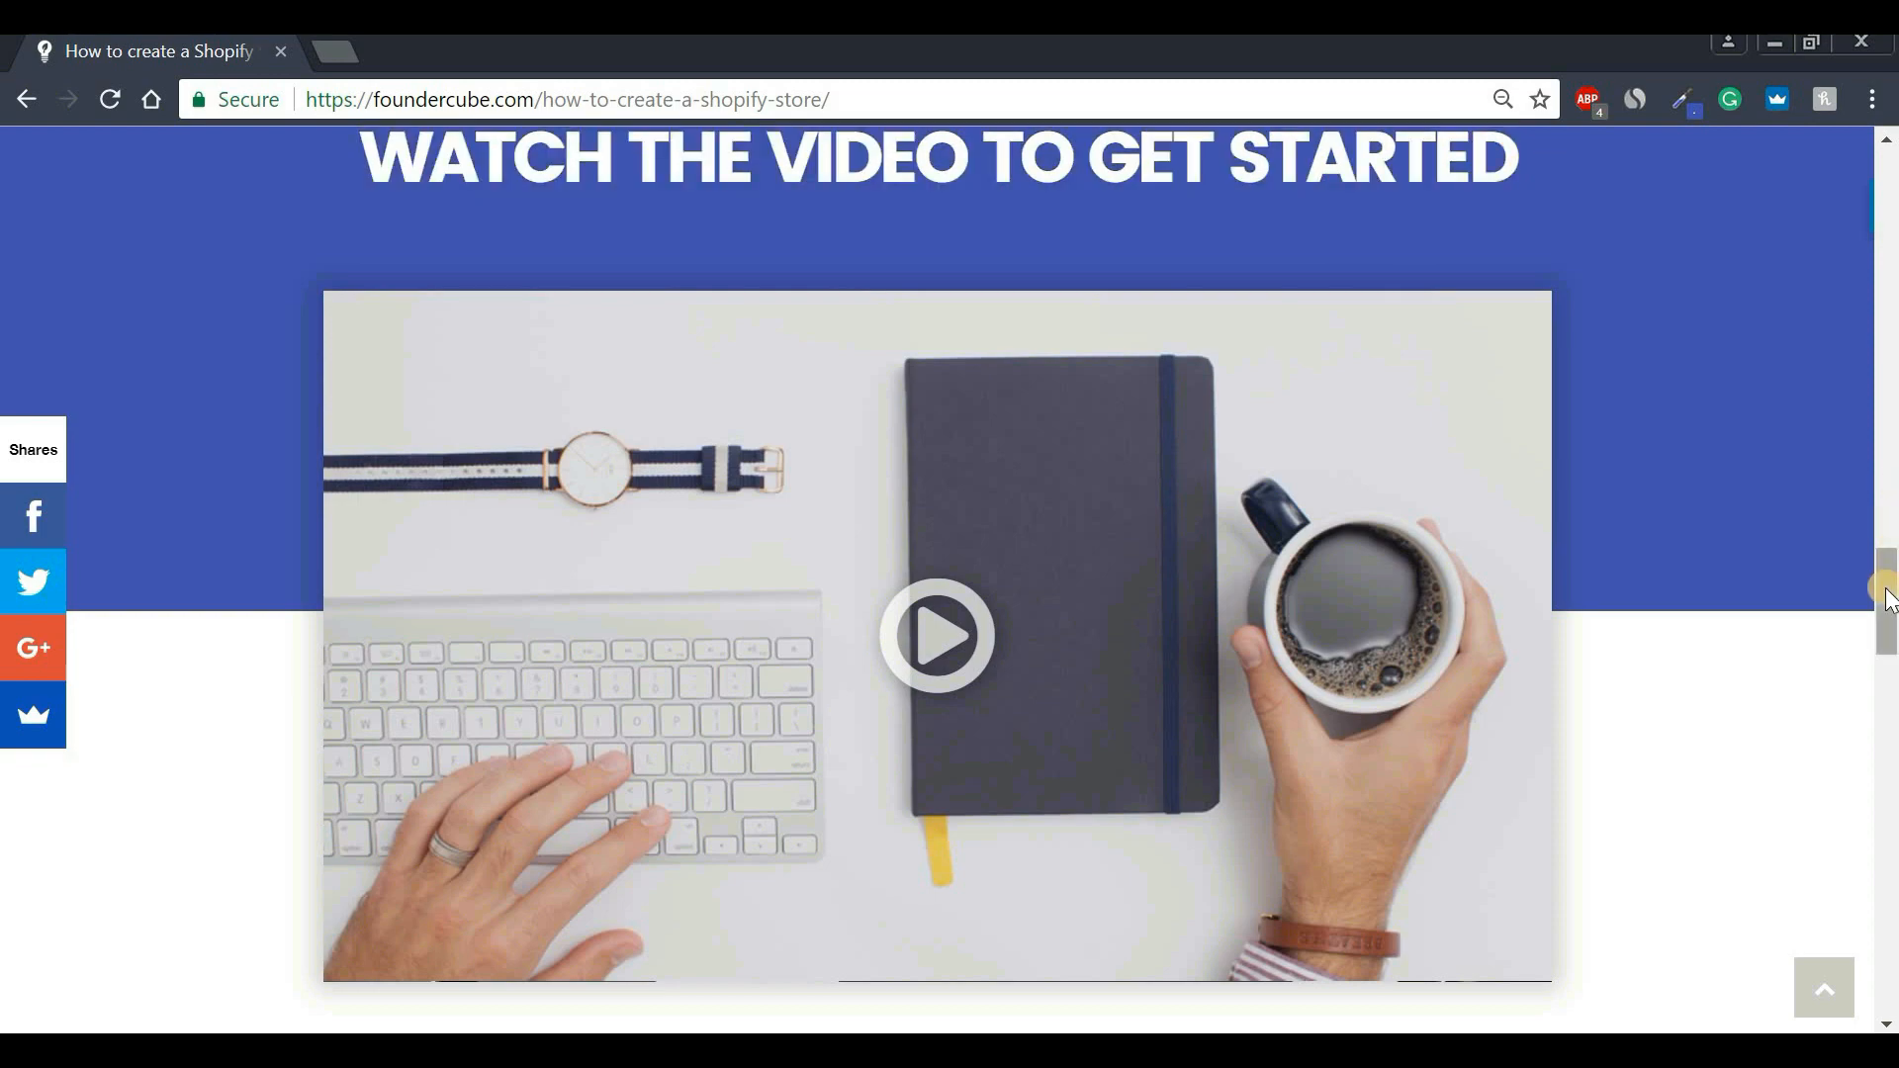
Scroll to Step 1 - Create Shopify Account and open the Shopify free trial signup.
left_click_drag(1884, 562, 1883, 704)
left_click_drag(599, 297, 1381, 284)
left_click(1389, 288)
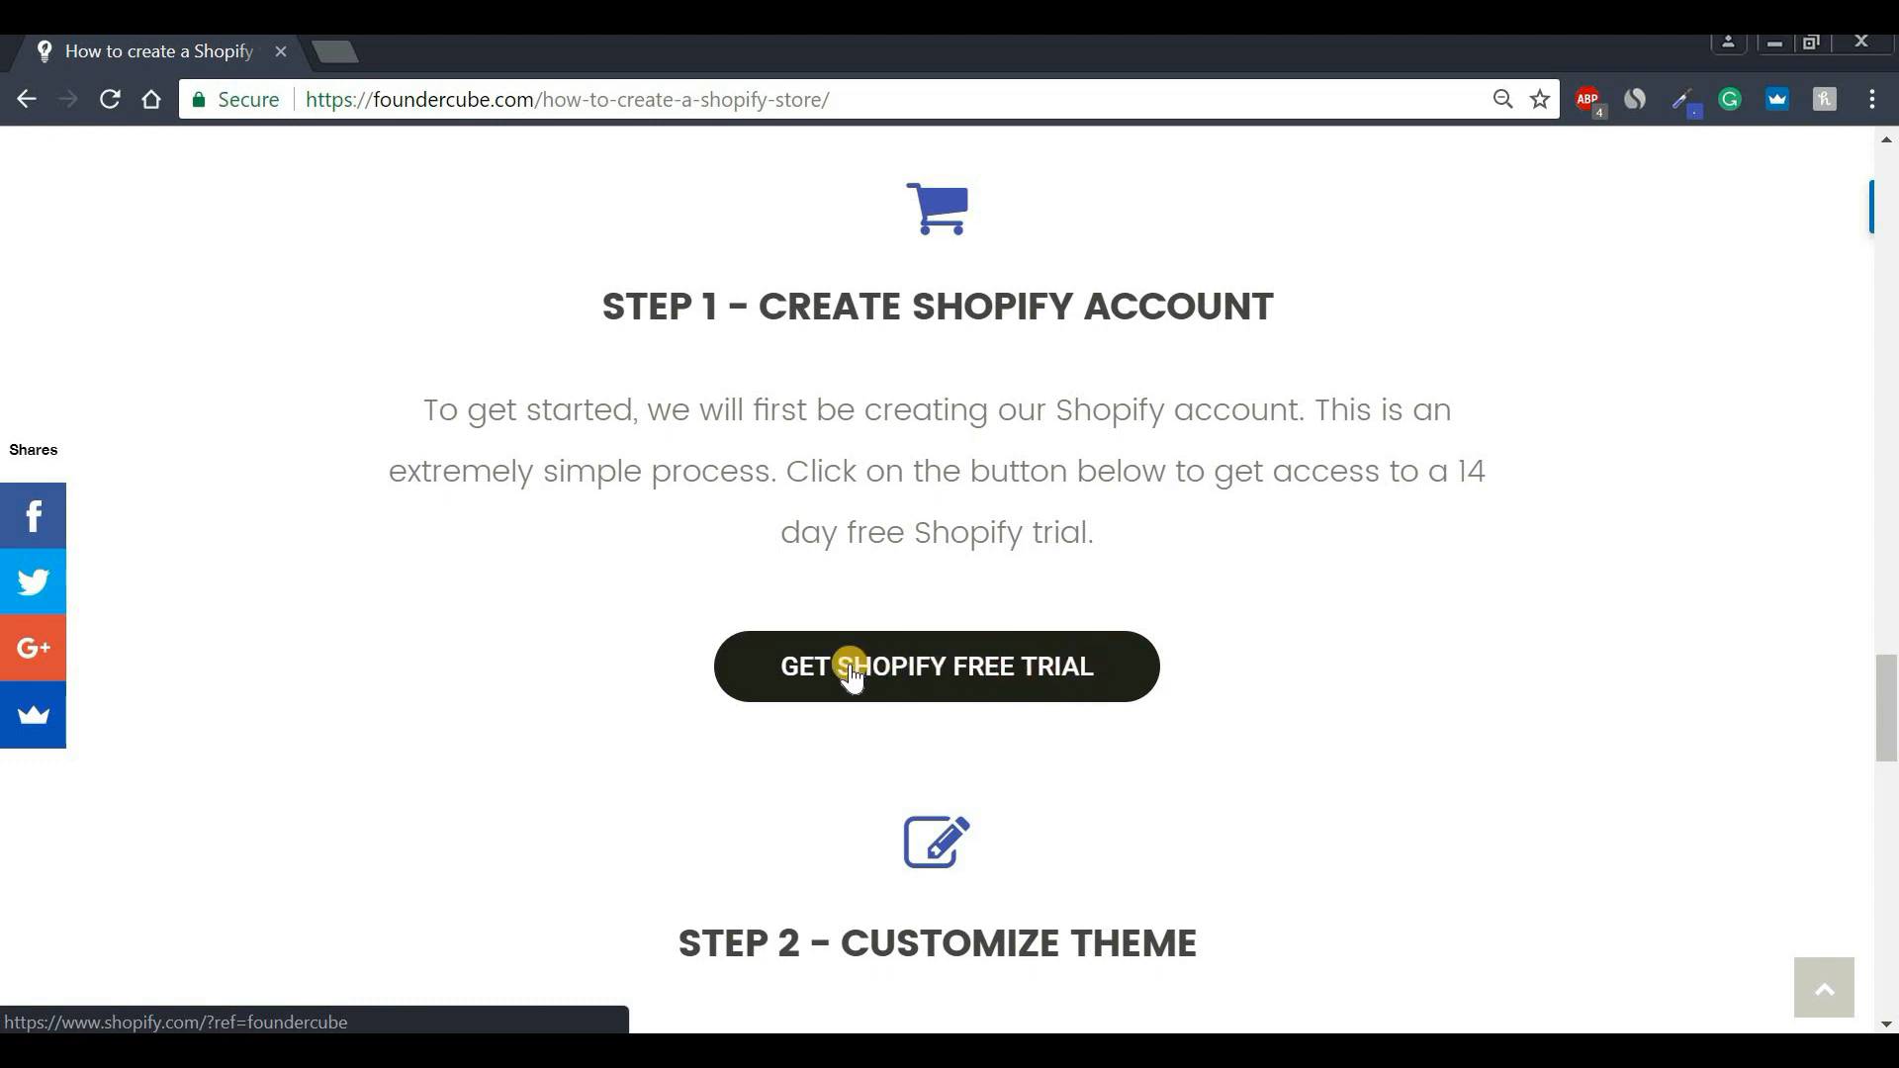
left_click(936, 671)
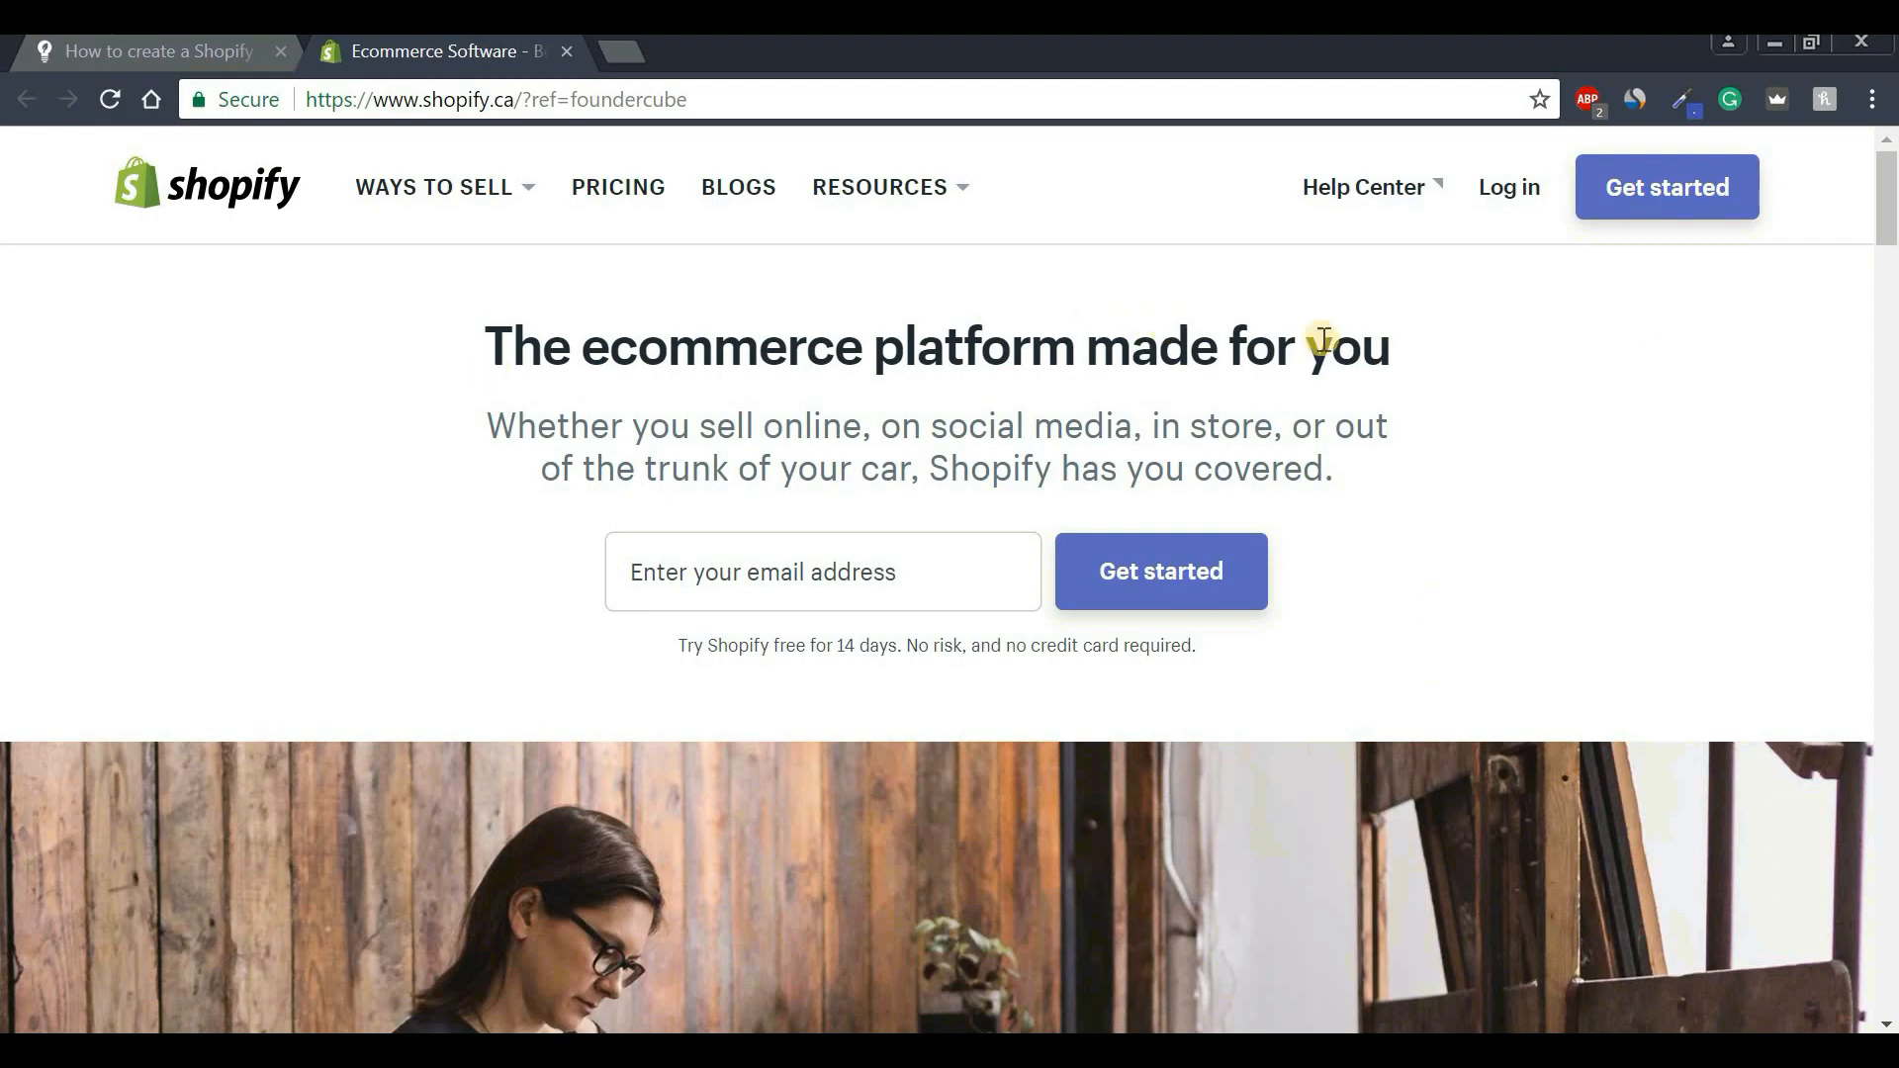
Fill in the saved e-mail address and start the Shopify free trial signup.
left_click_drag(1890, 223, 1890, 183)
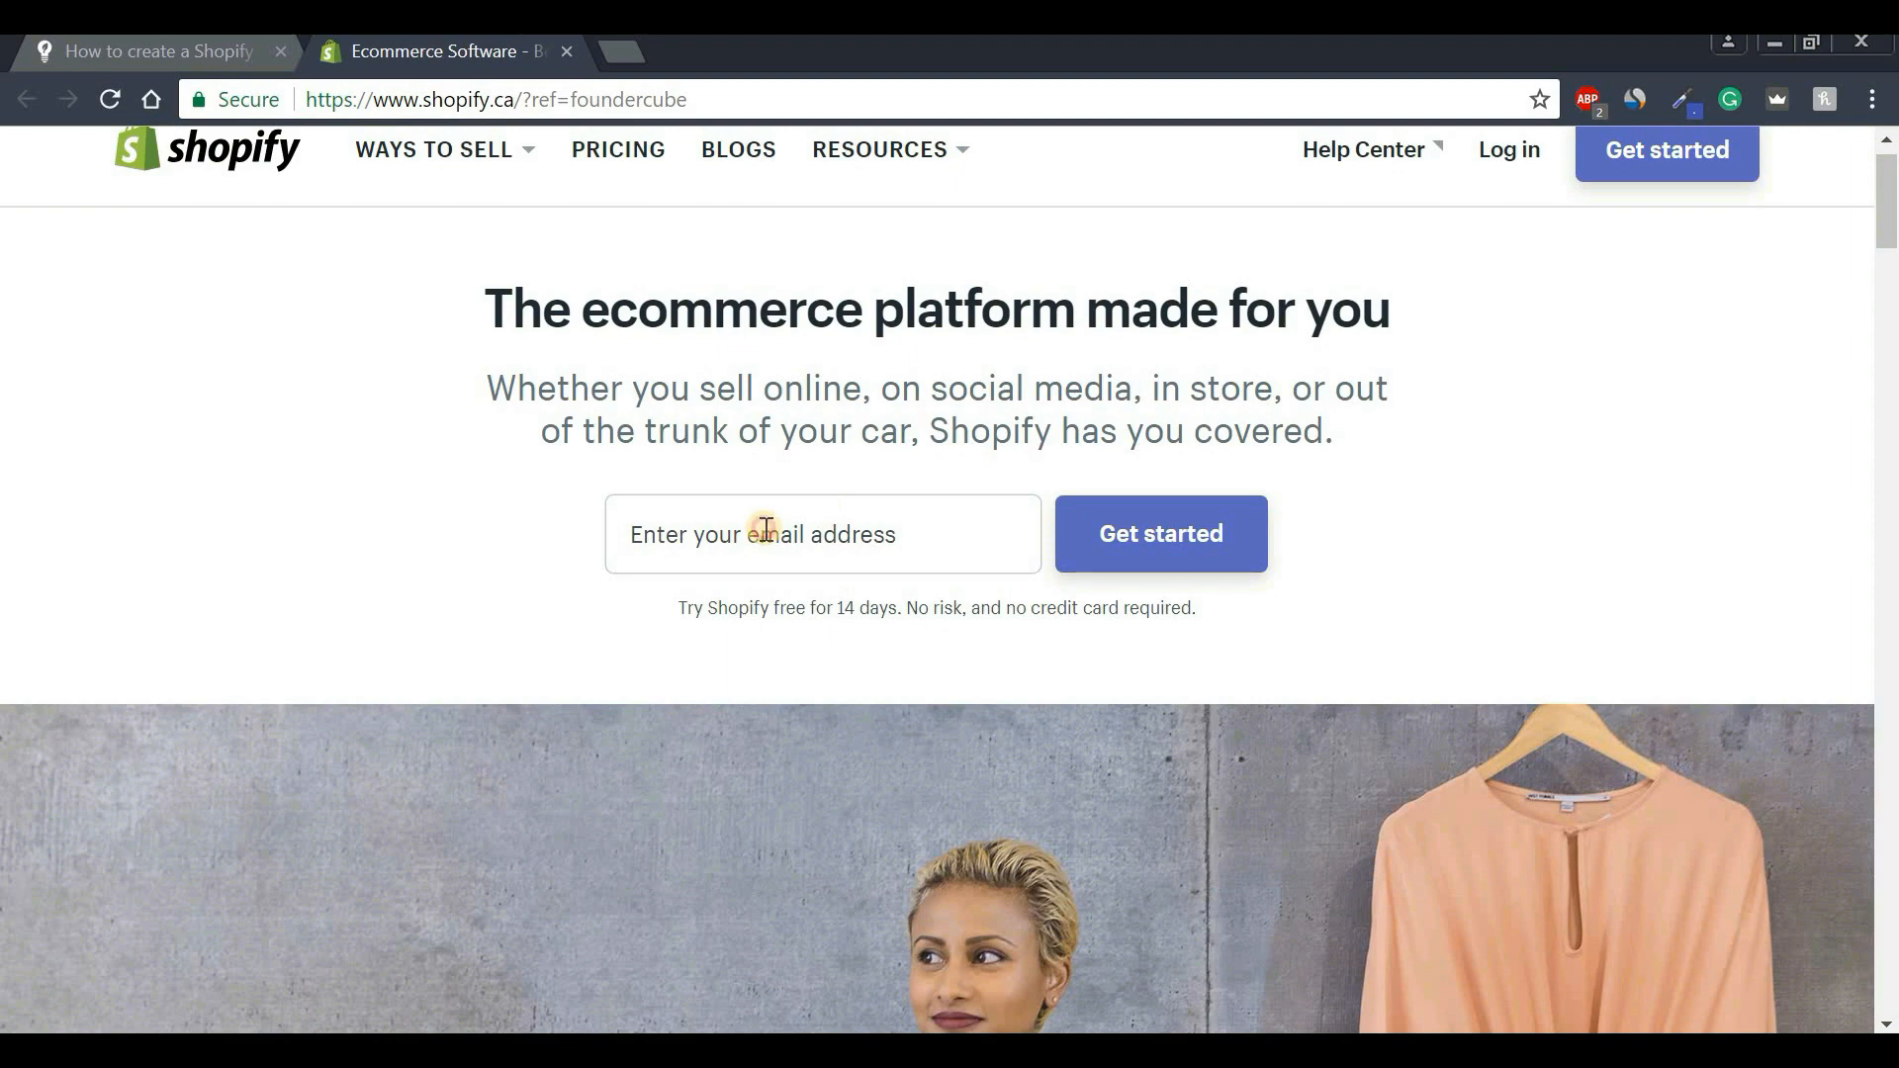
left_click(764, 530)
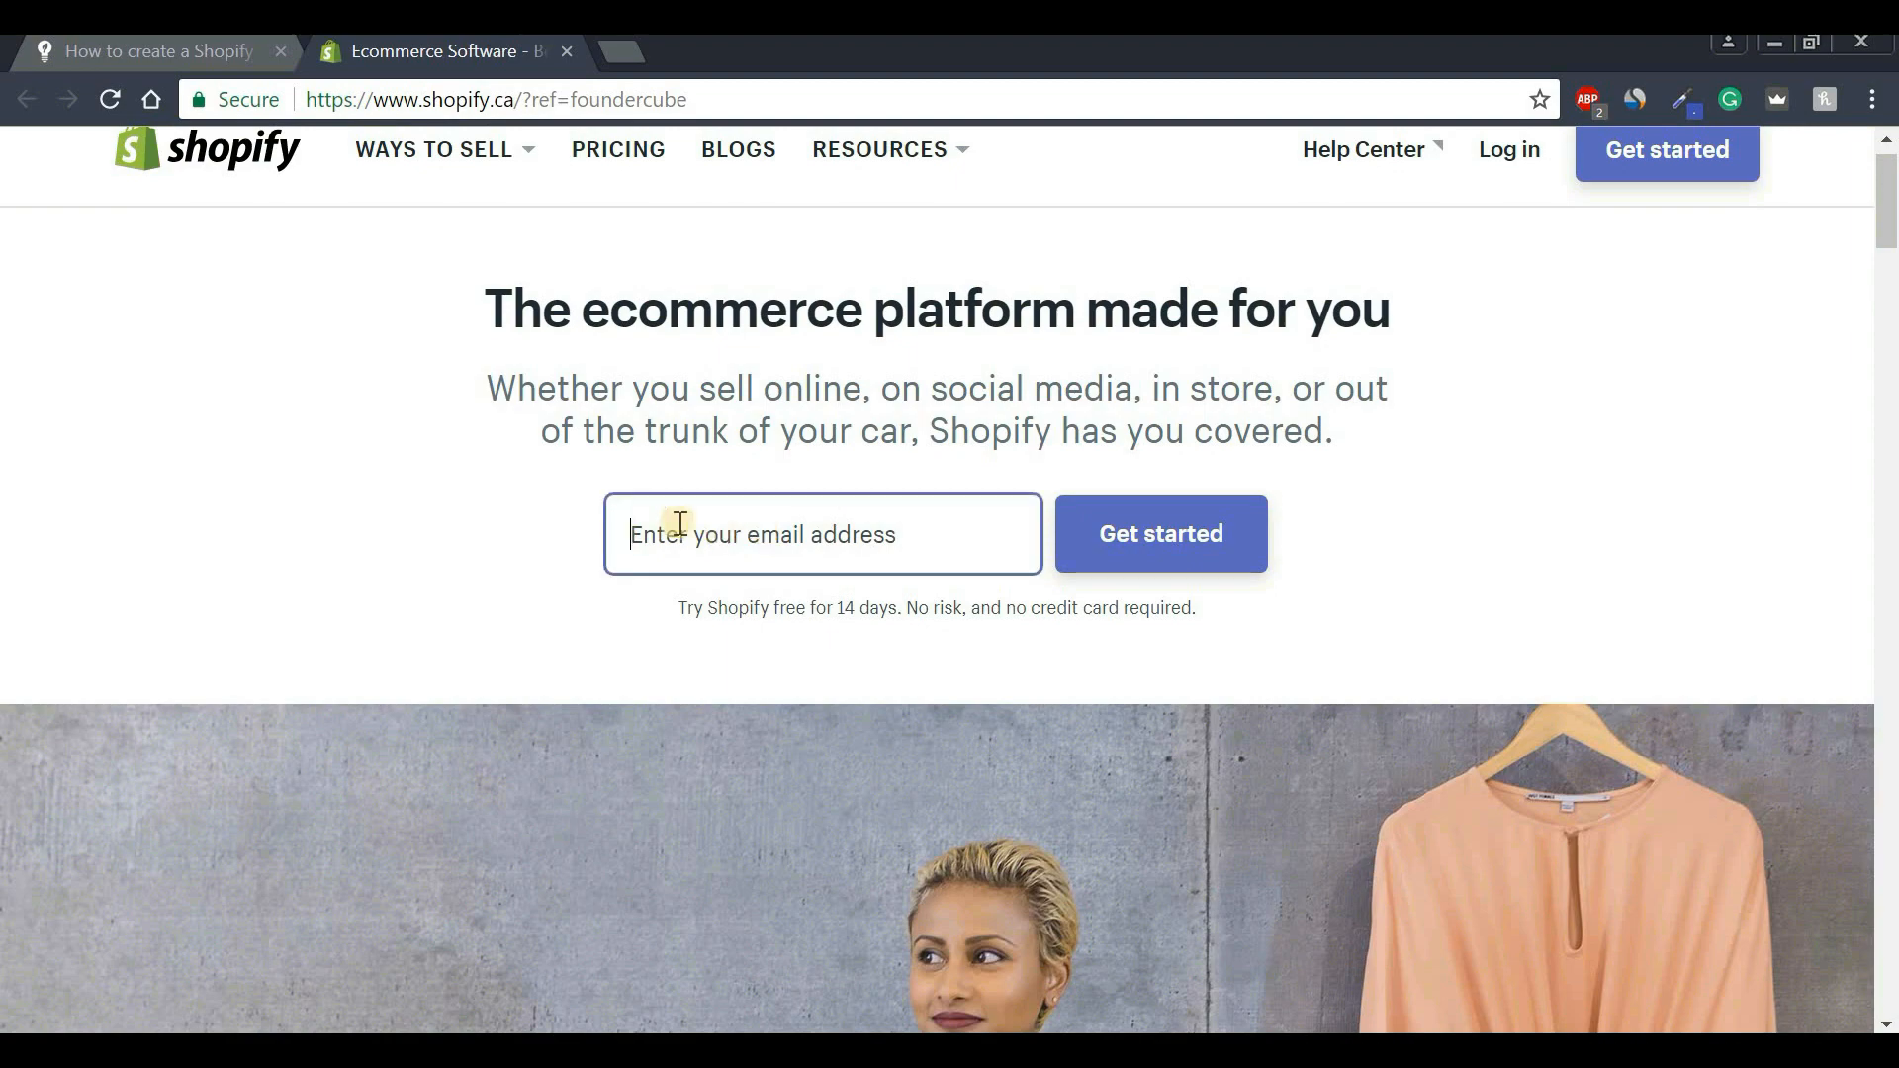
left_click(727, 546)
left_click(710, 593)
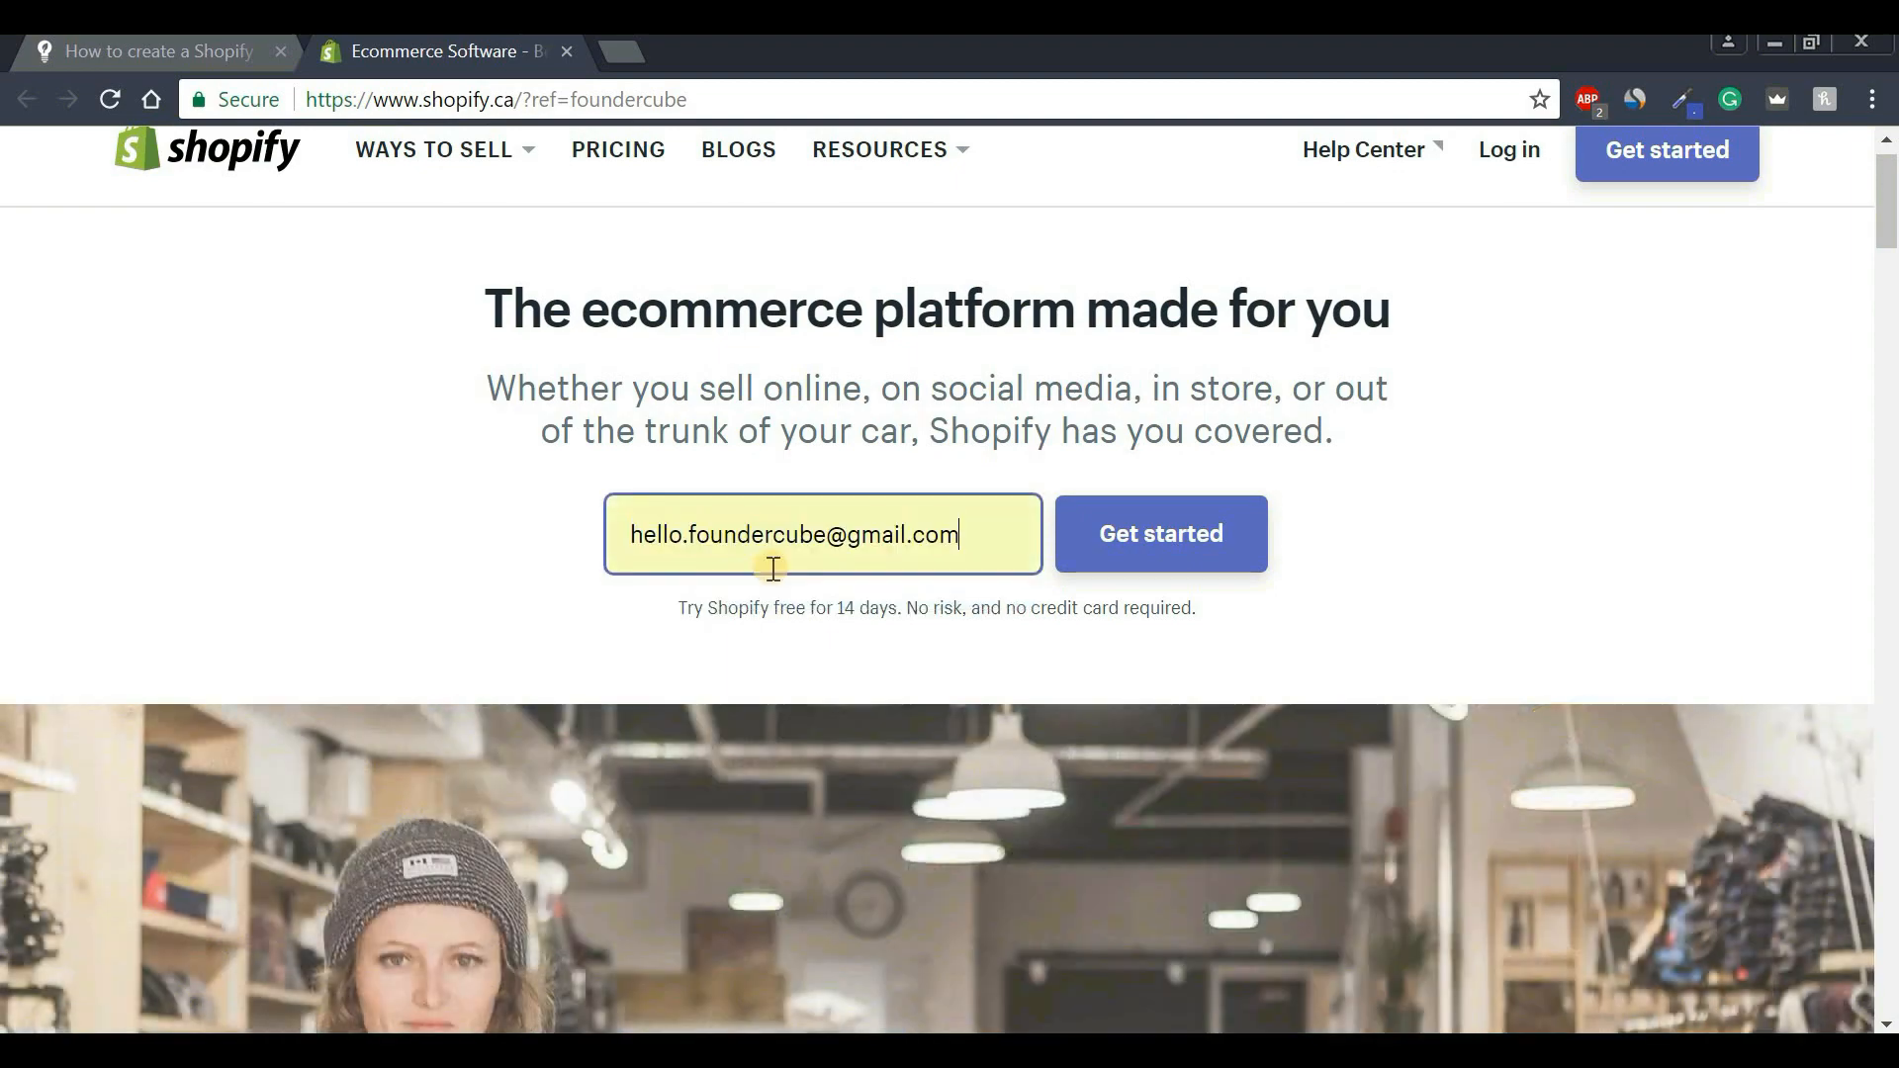
left_click(1155, 550)
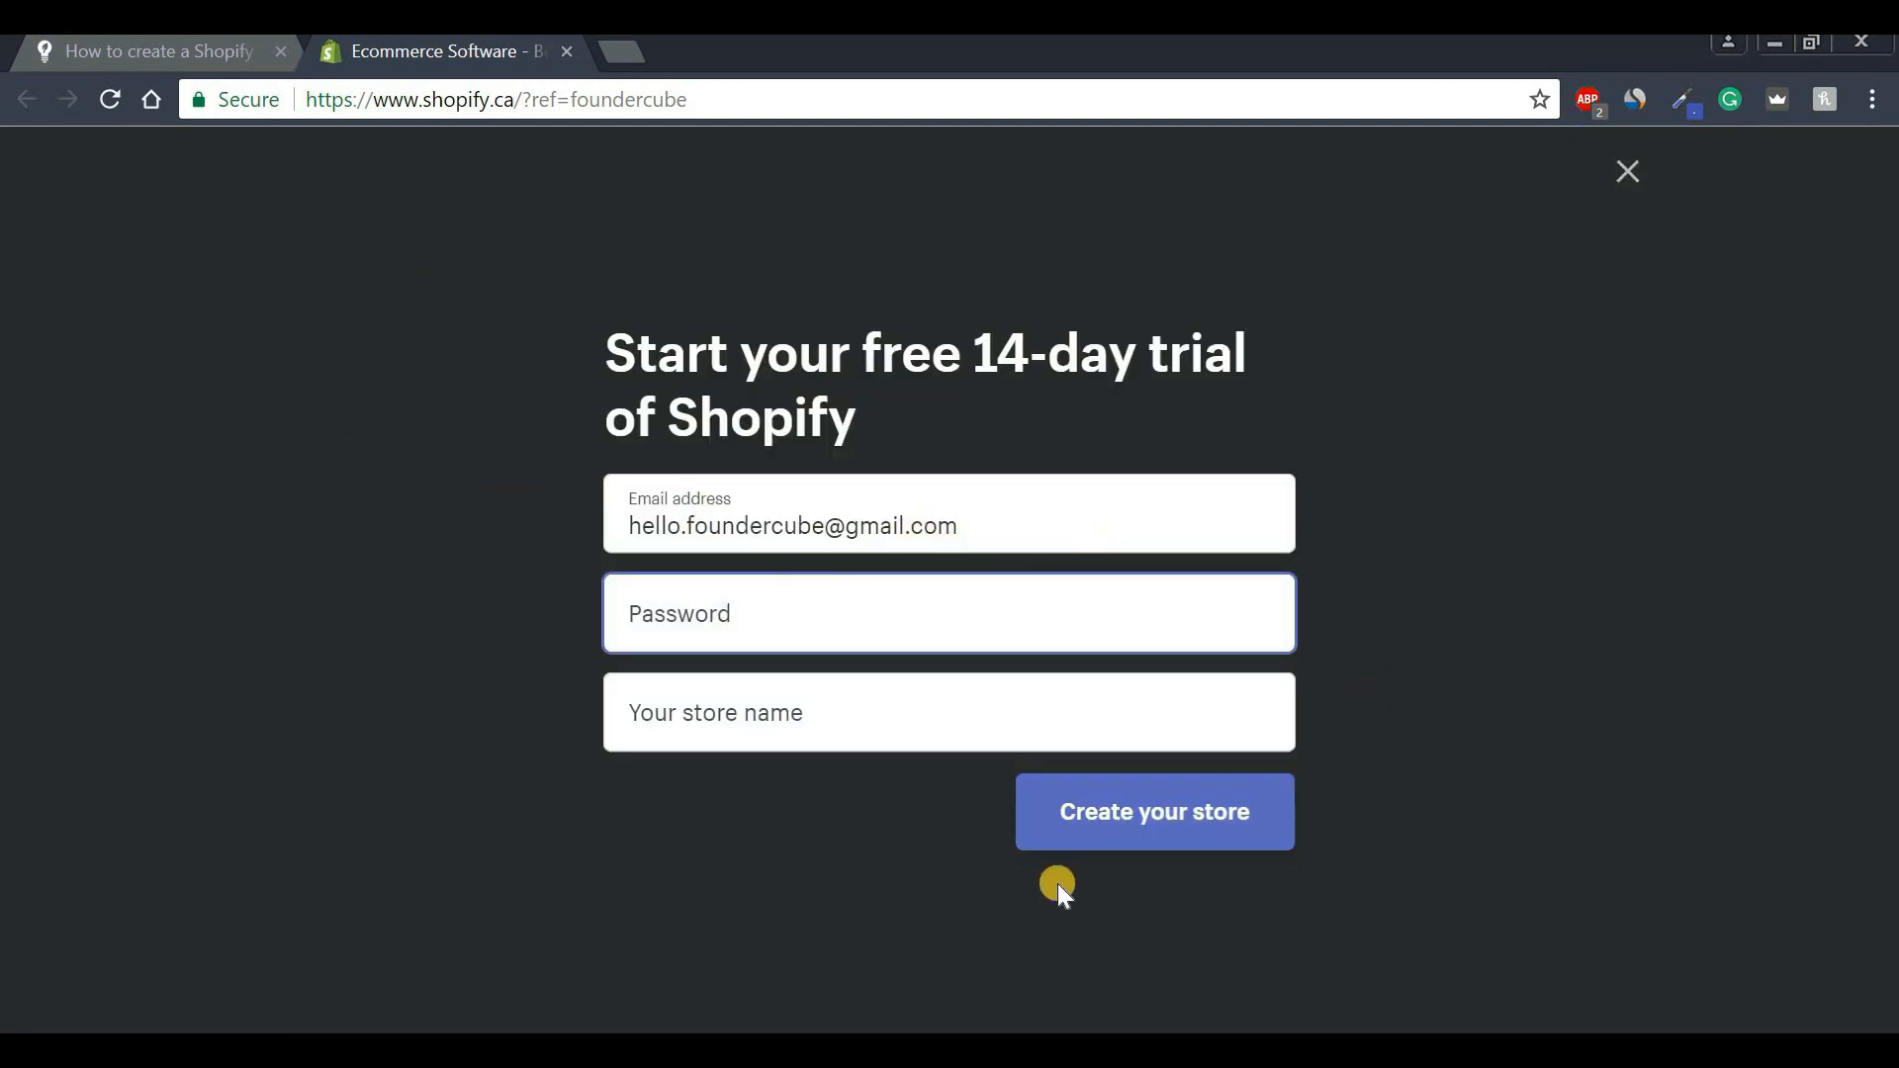
Enter the account password and store name Fctutorial, then create the store.
left_click_drag(606, 356, 954, 416)
left_click(662, 644)
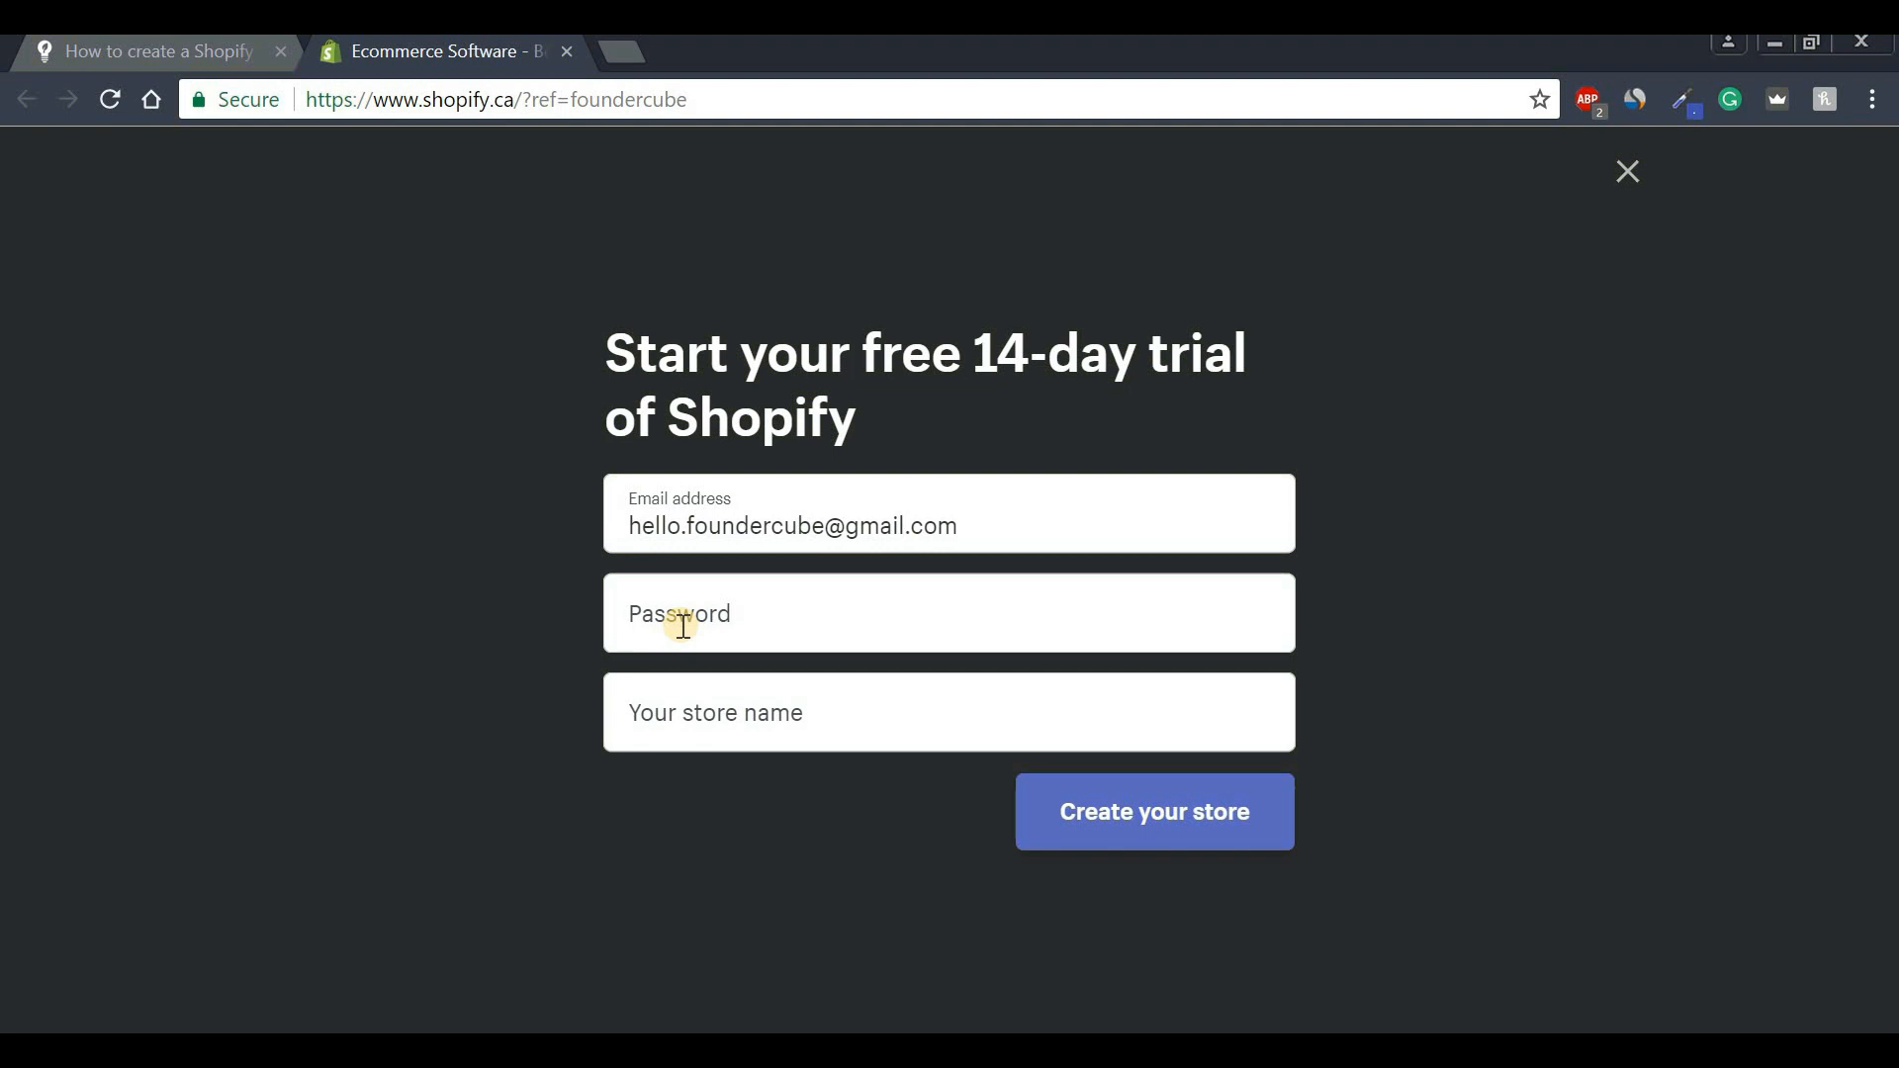
left_click(732, 713)
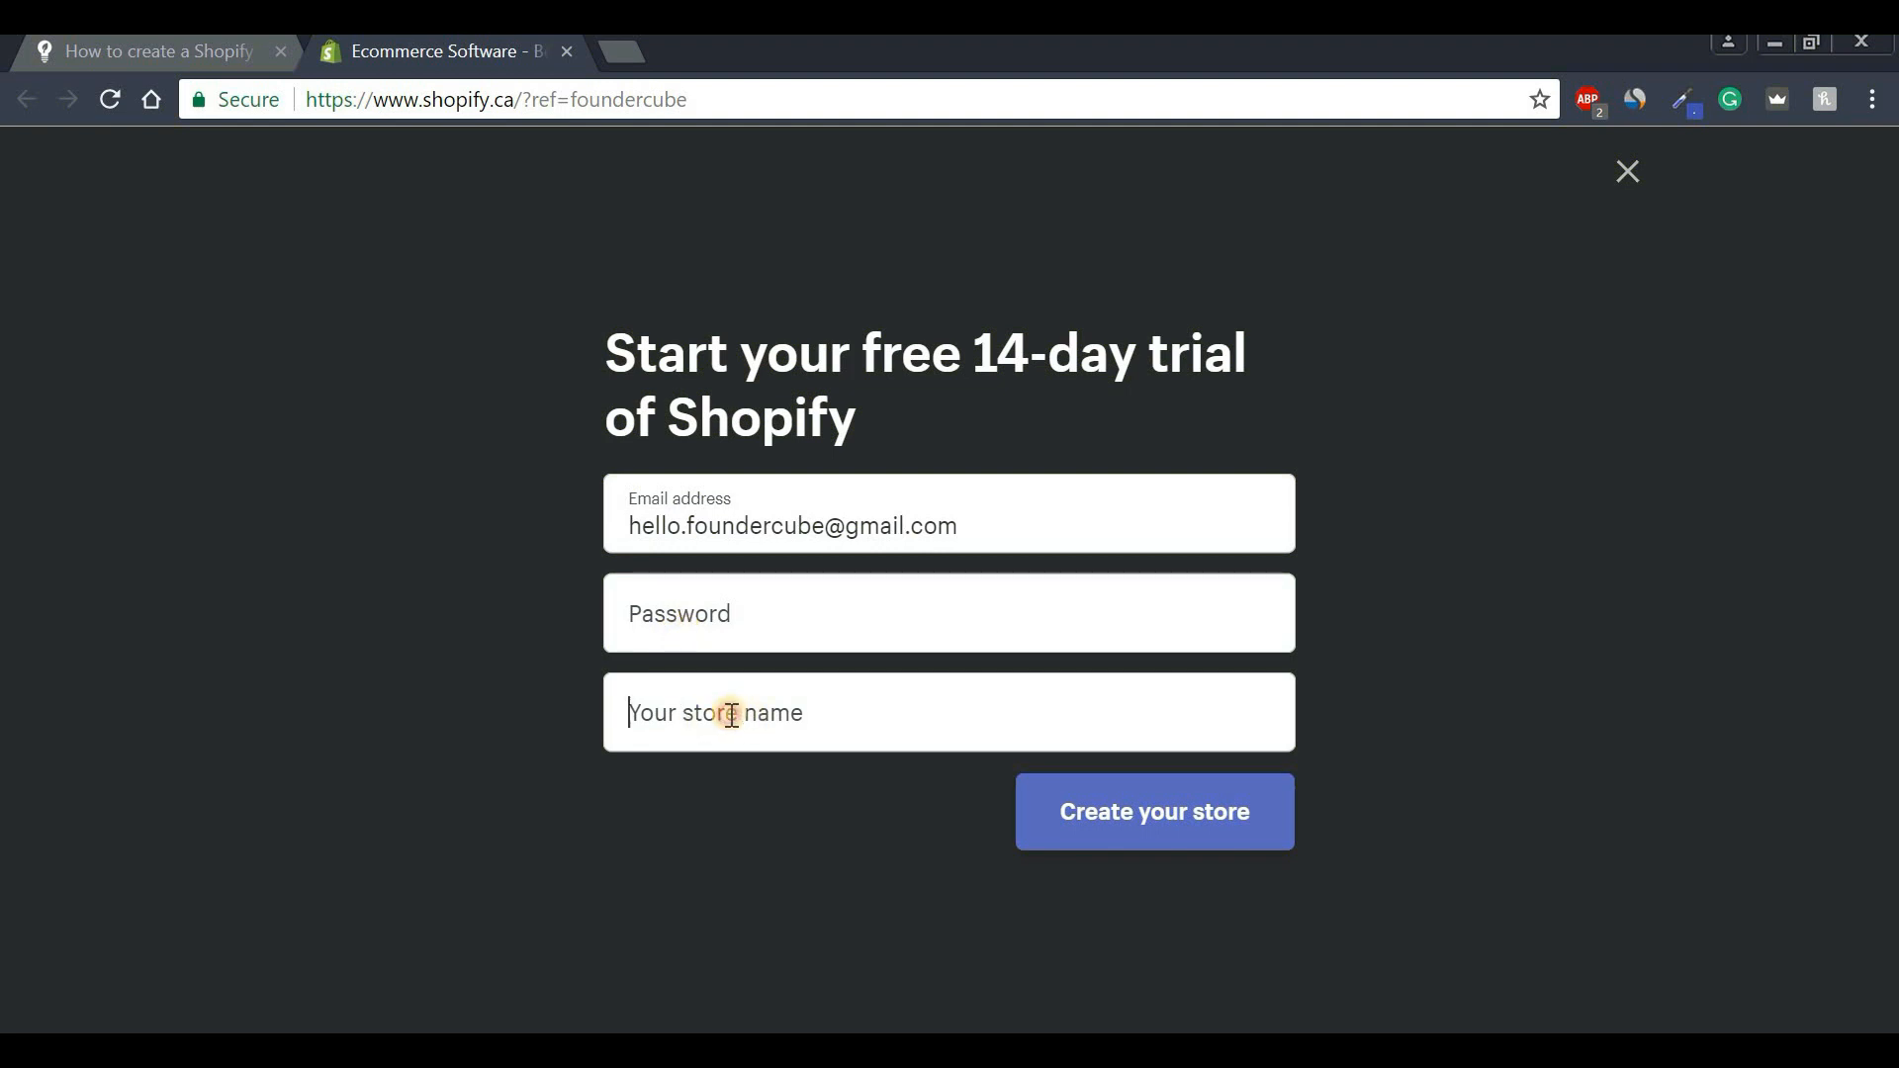
left_click(737, 609)
type("•")
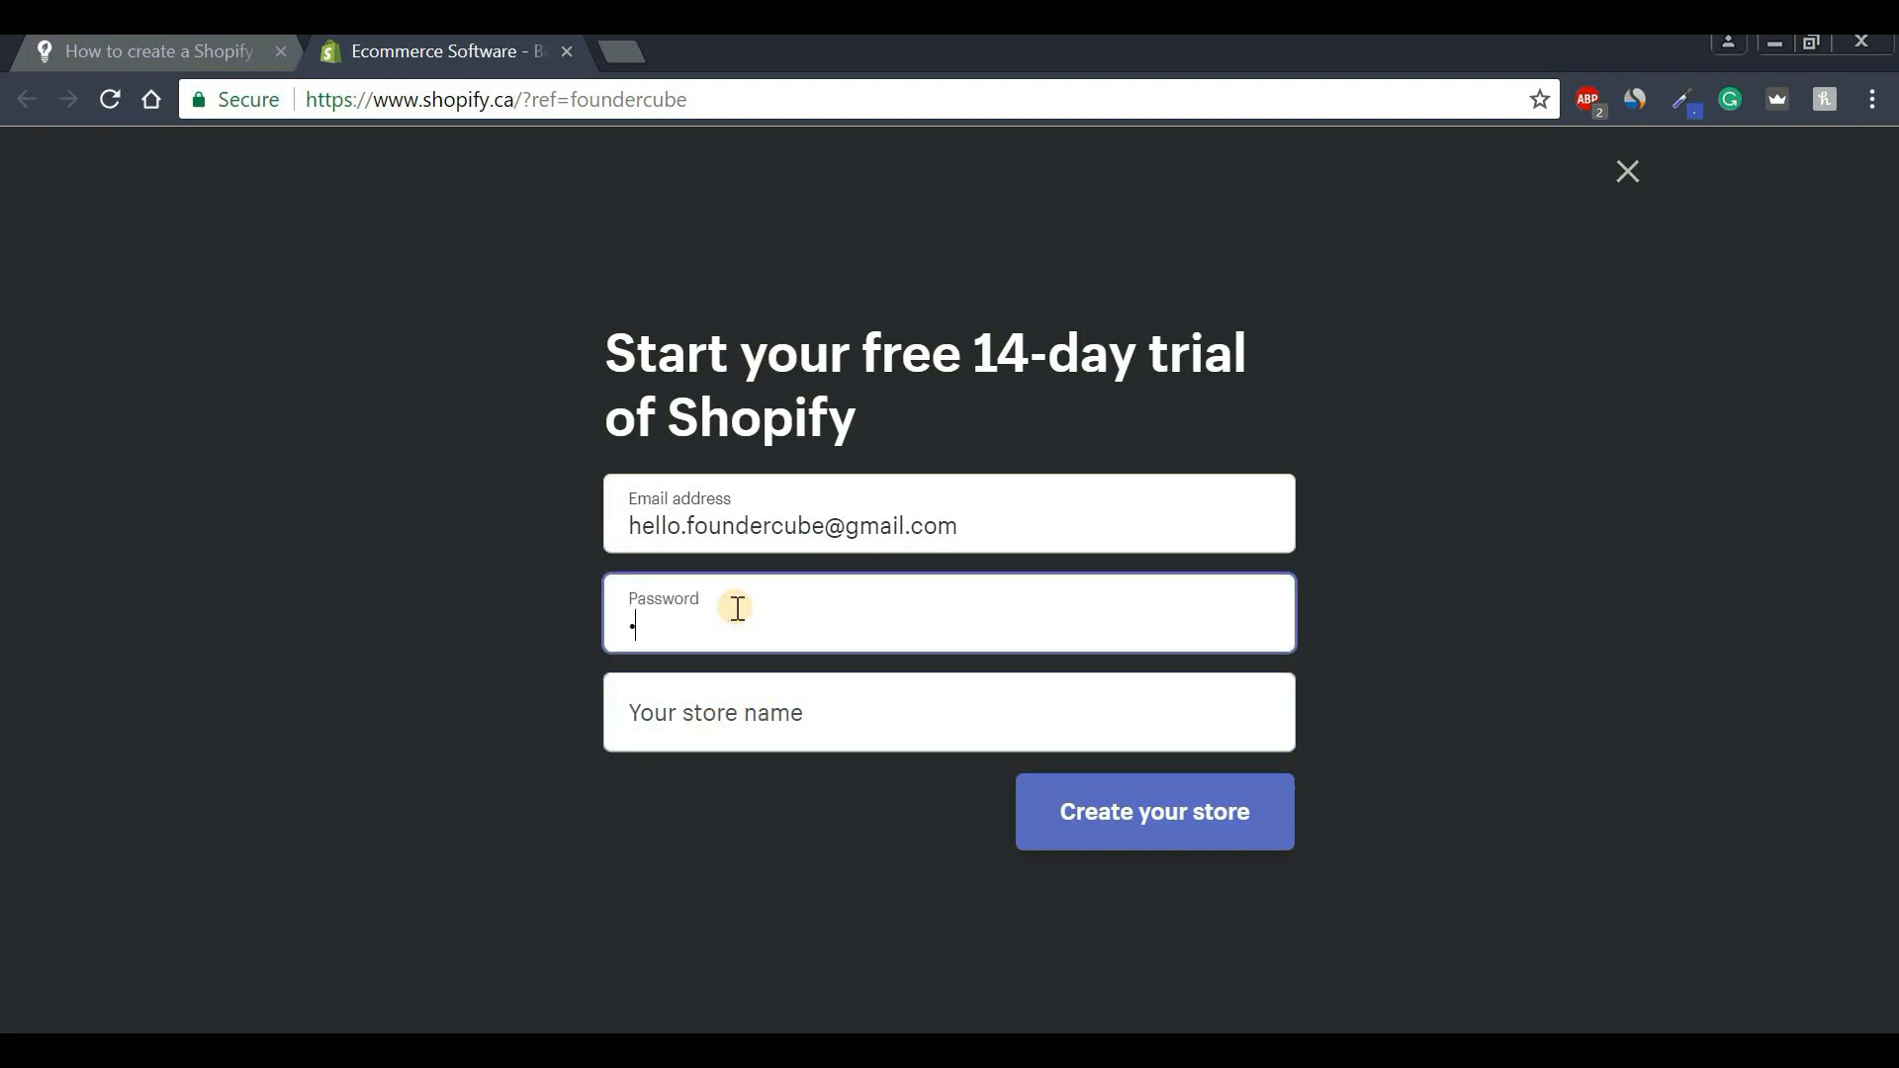
key("Tab")
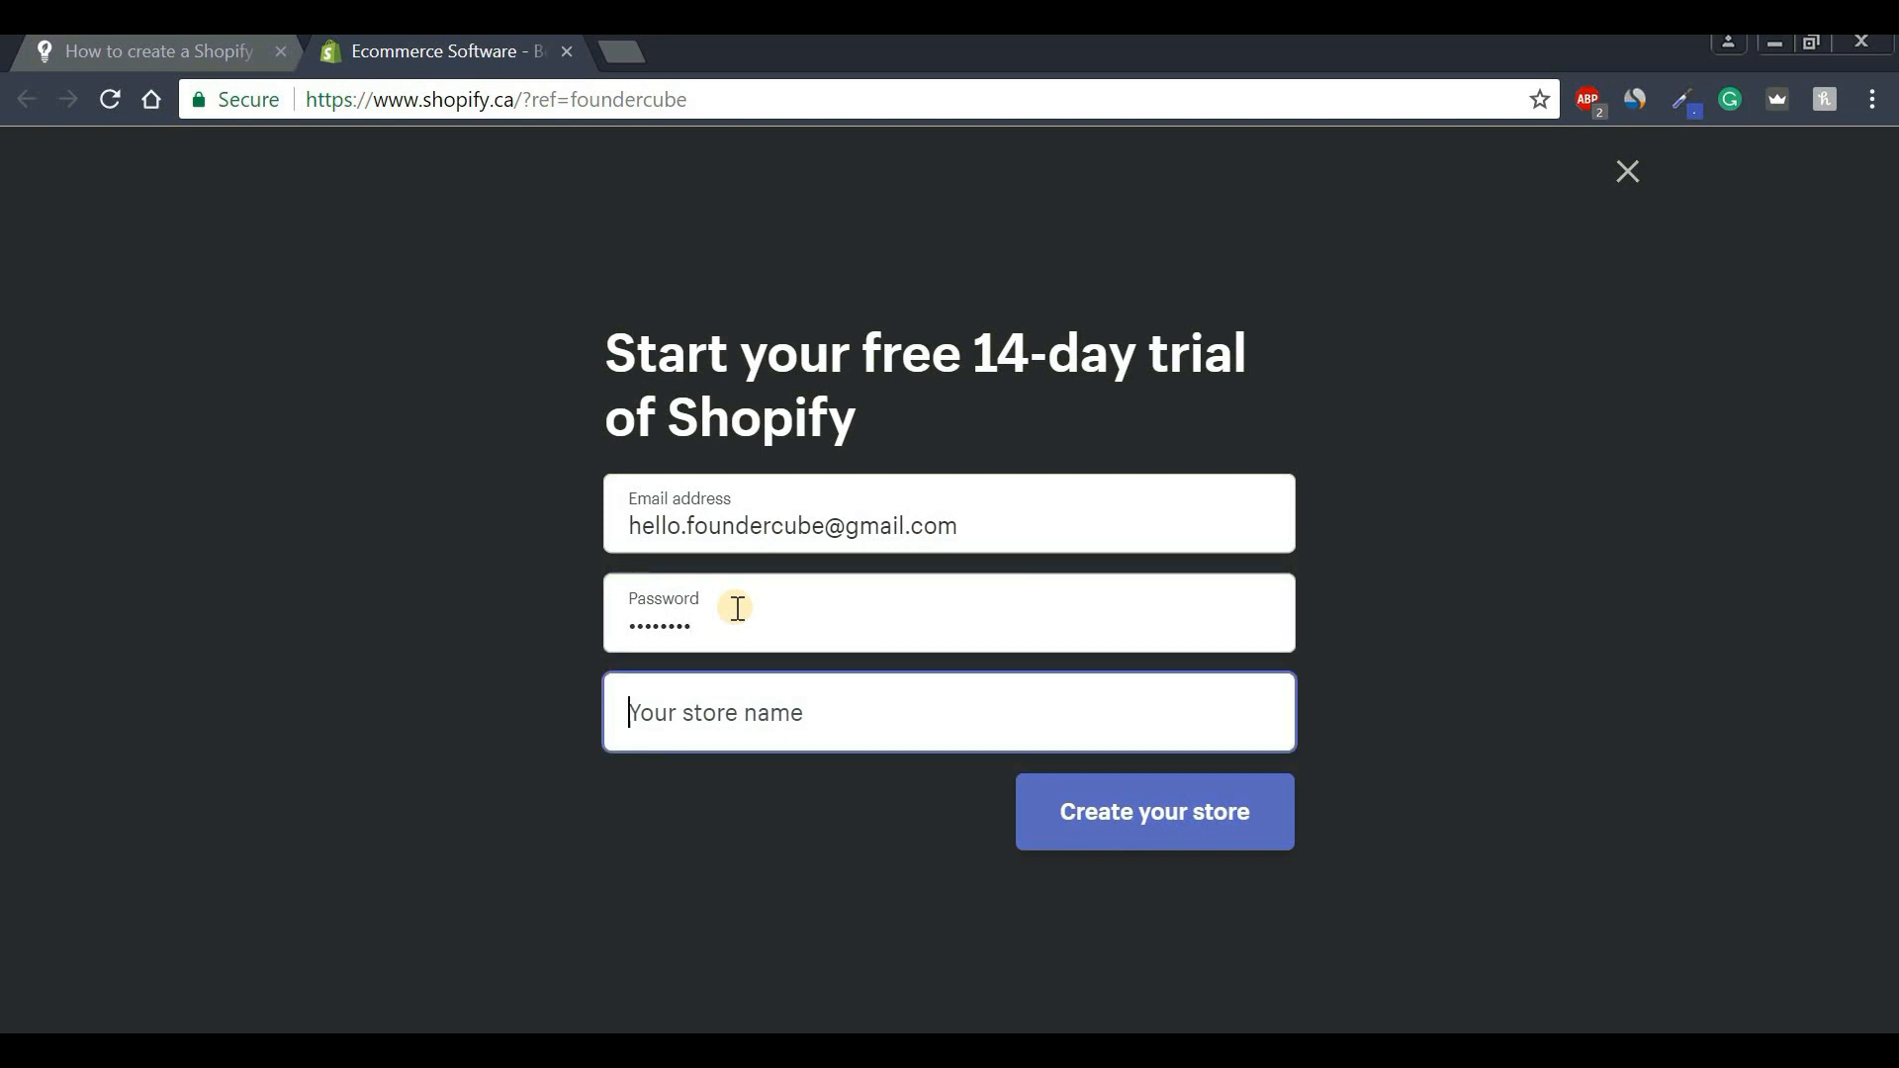
type("F")
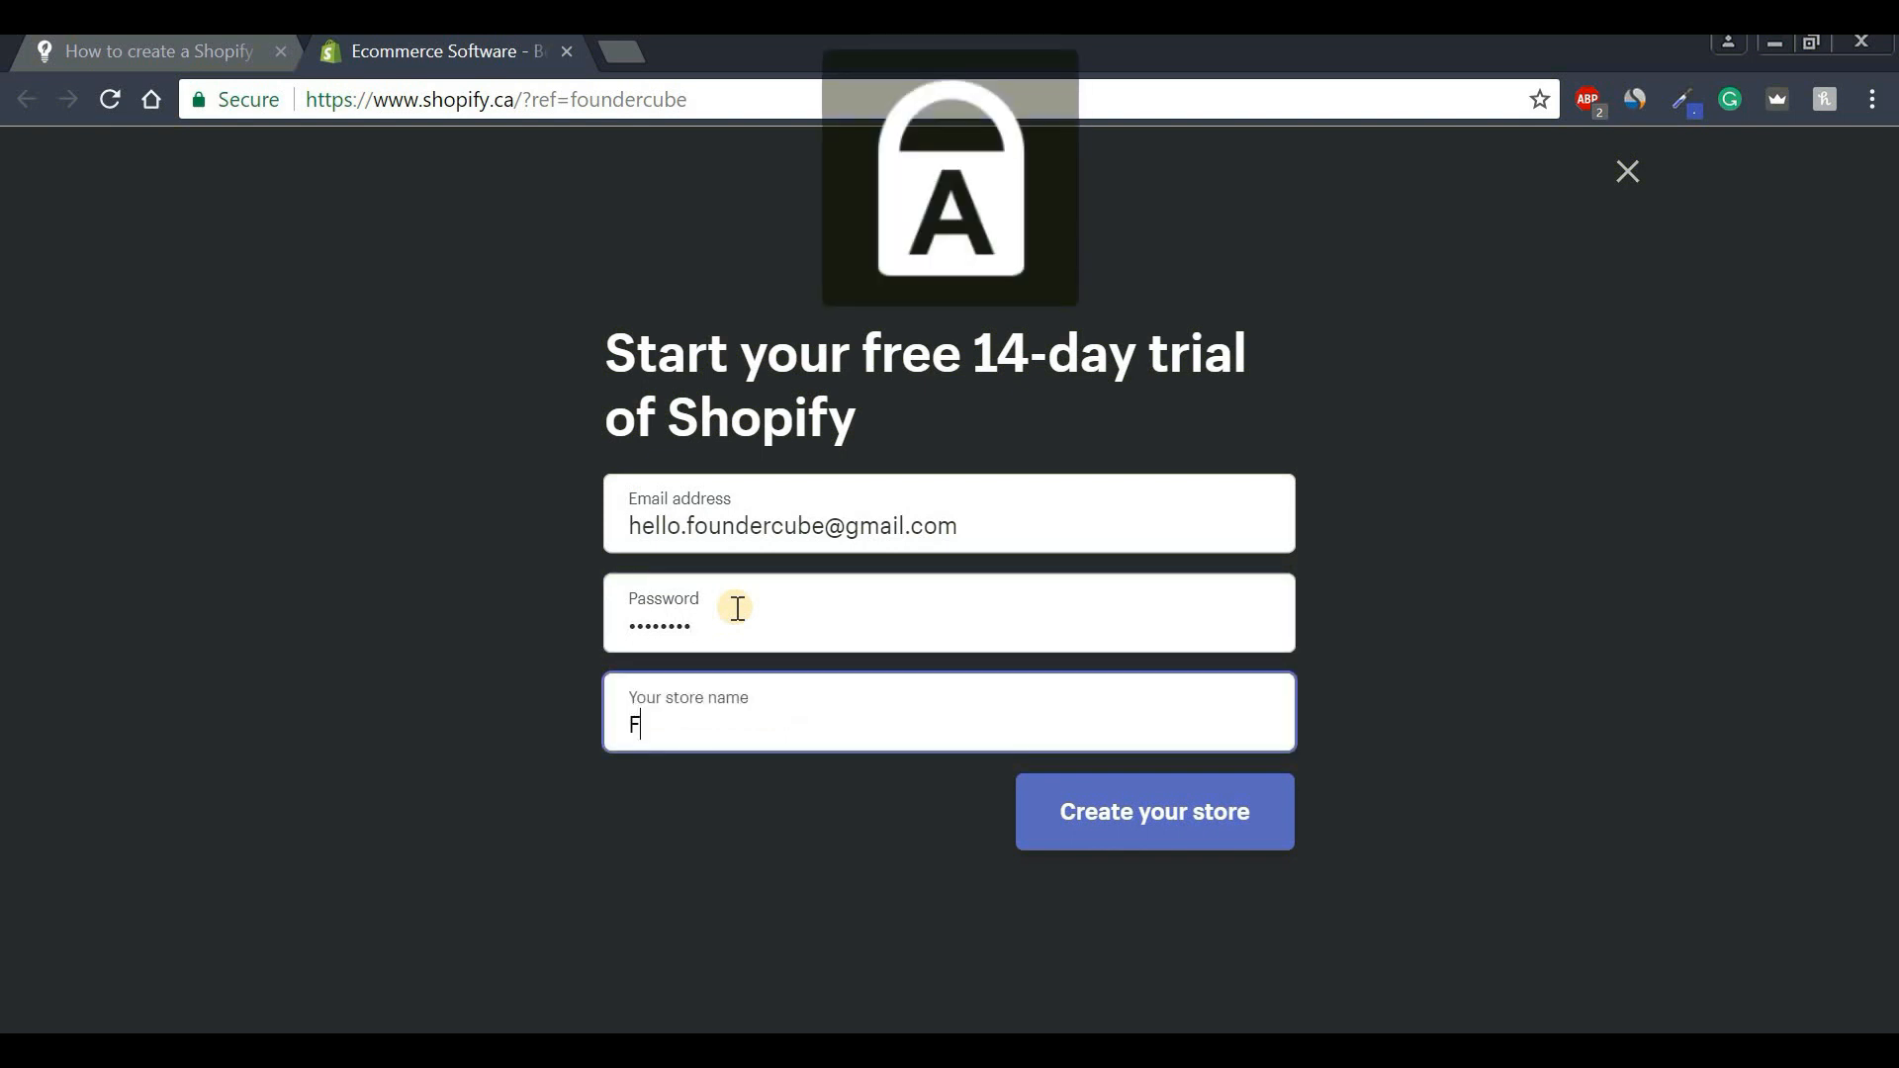
type("otutorial")
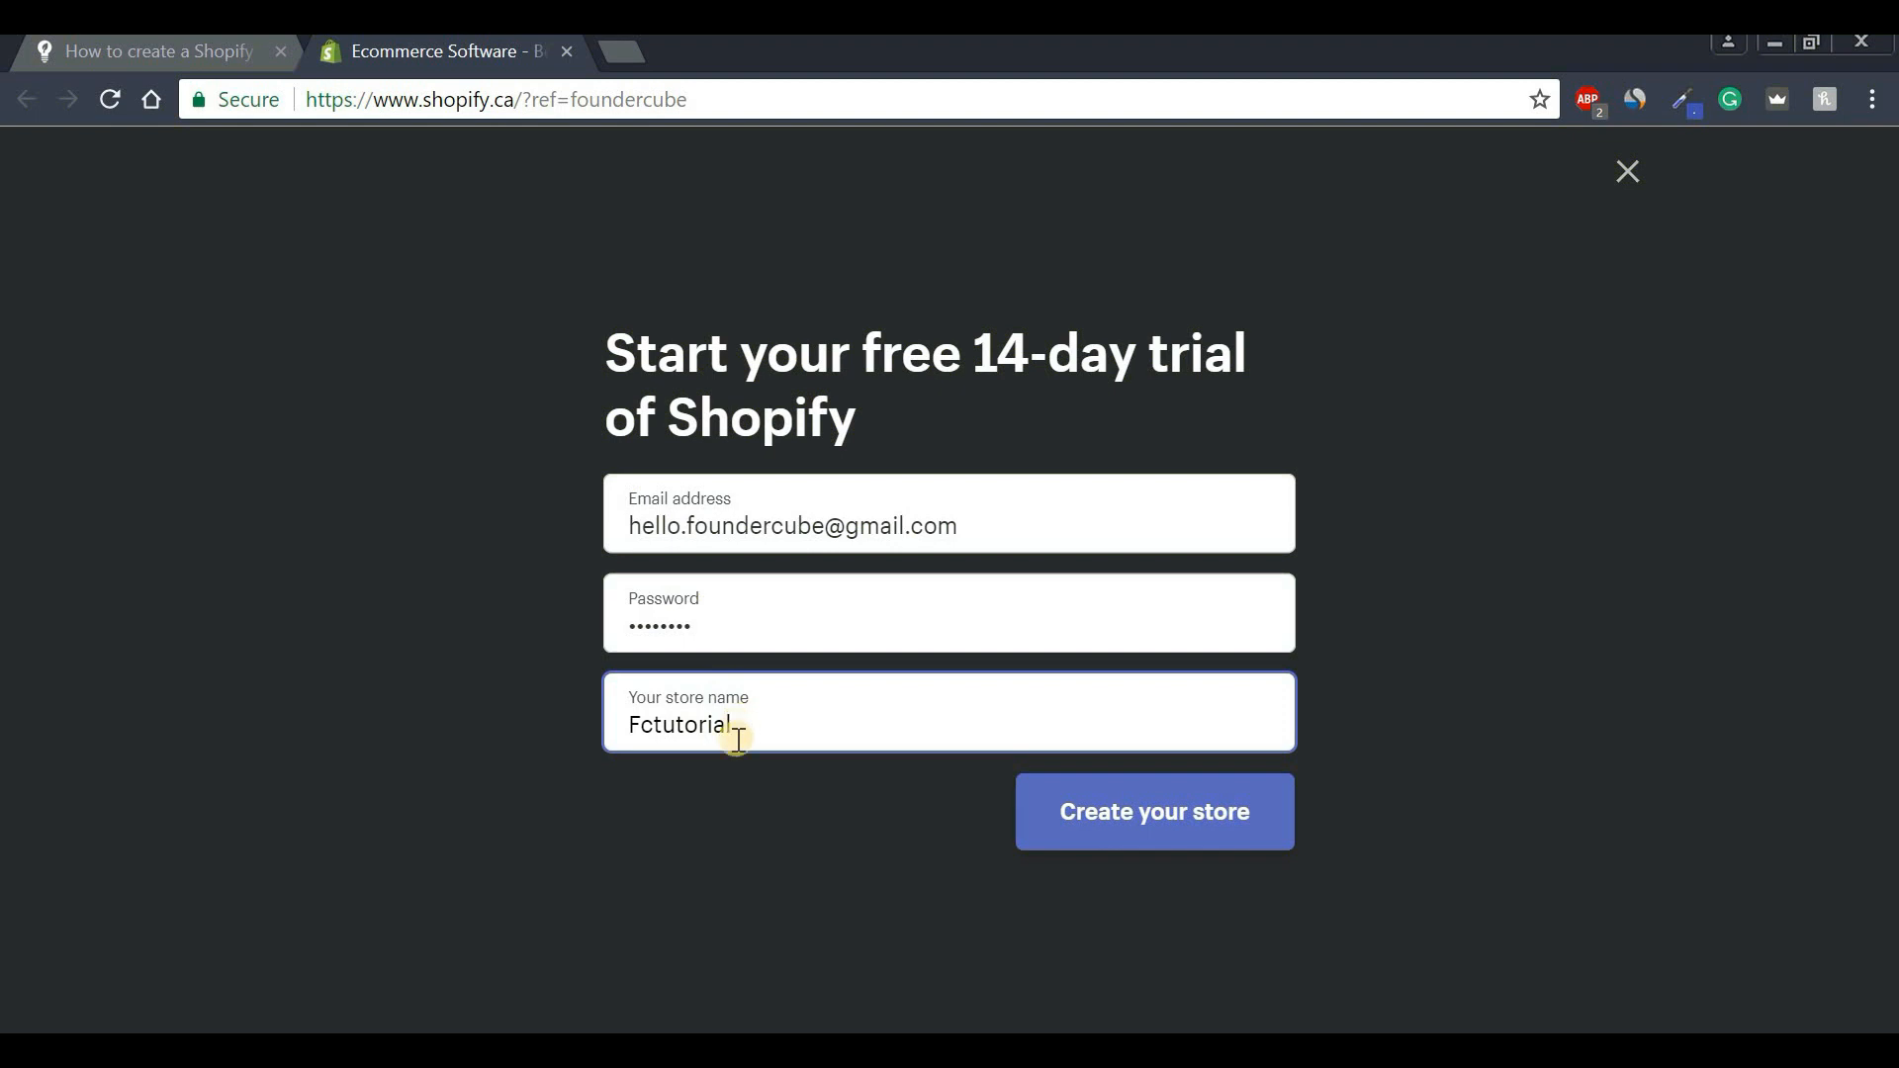
left_click(1133, 821)
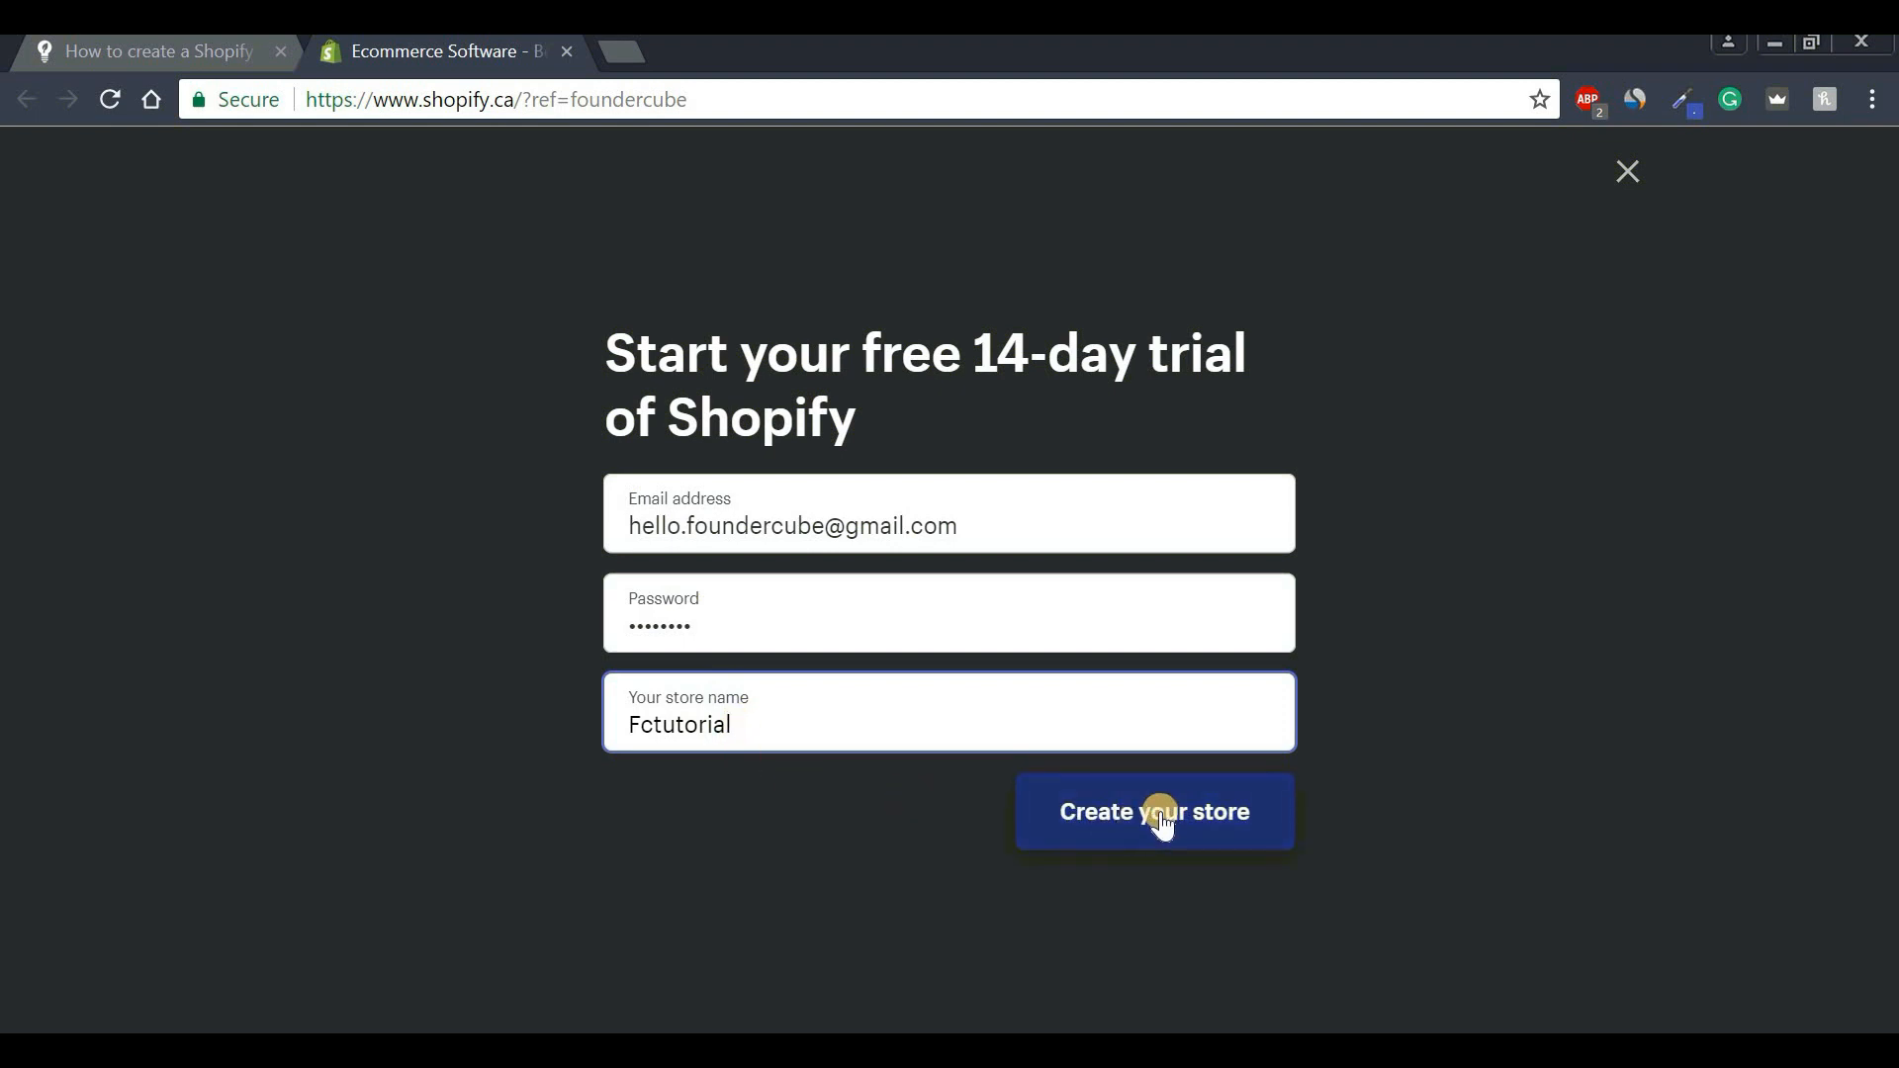
left_click(1156, 815)
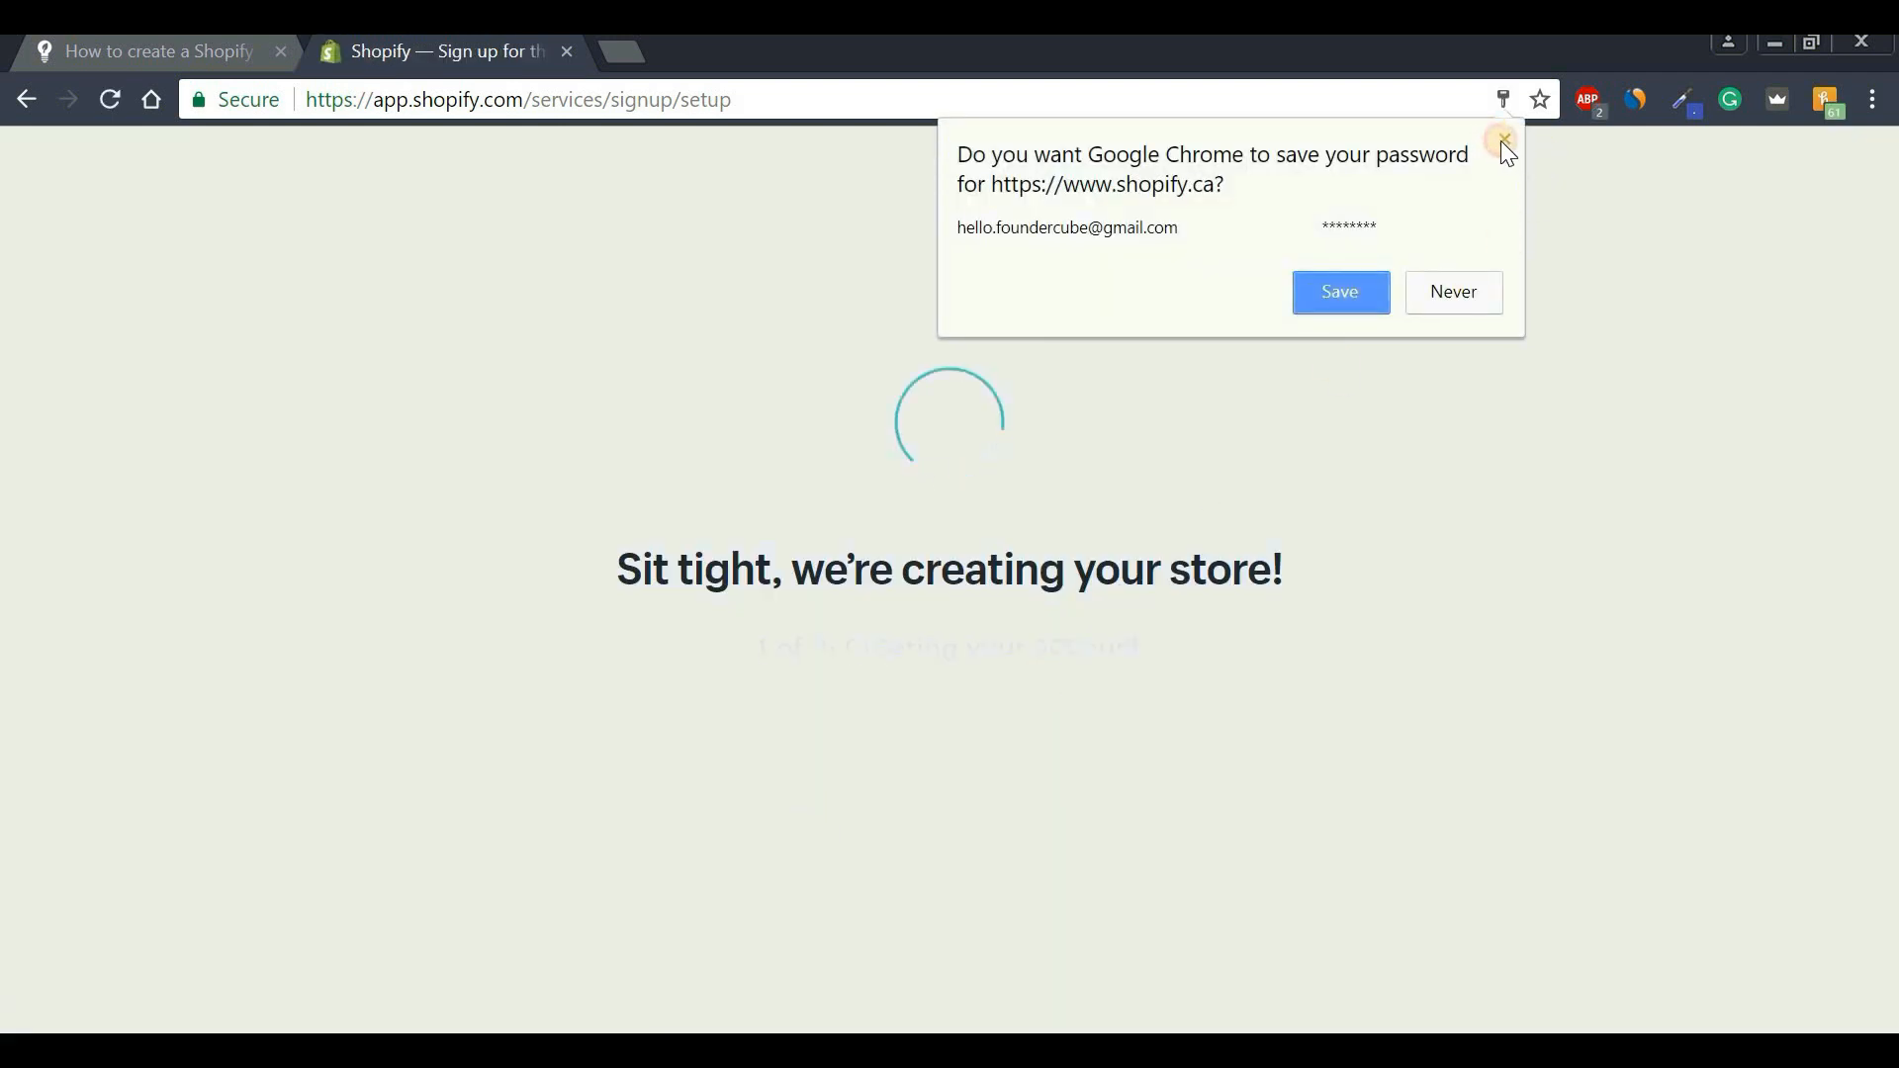
Answer the setup questions: selling but not online, $250,000 to $1,000,000 revenue, still learning.
left_click(1503, 140)
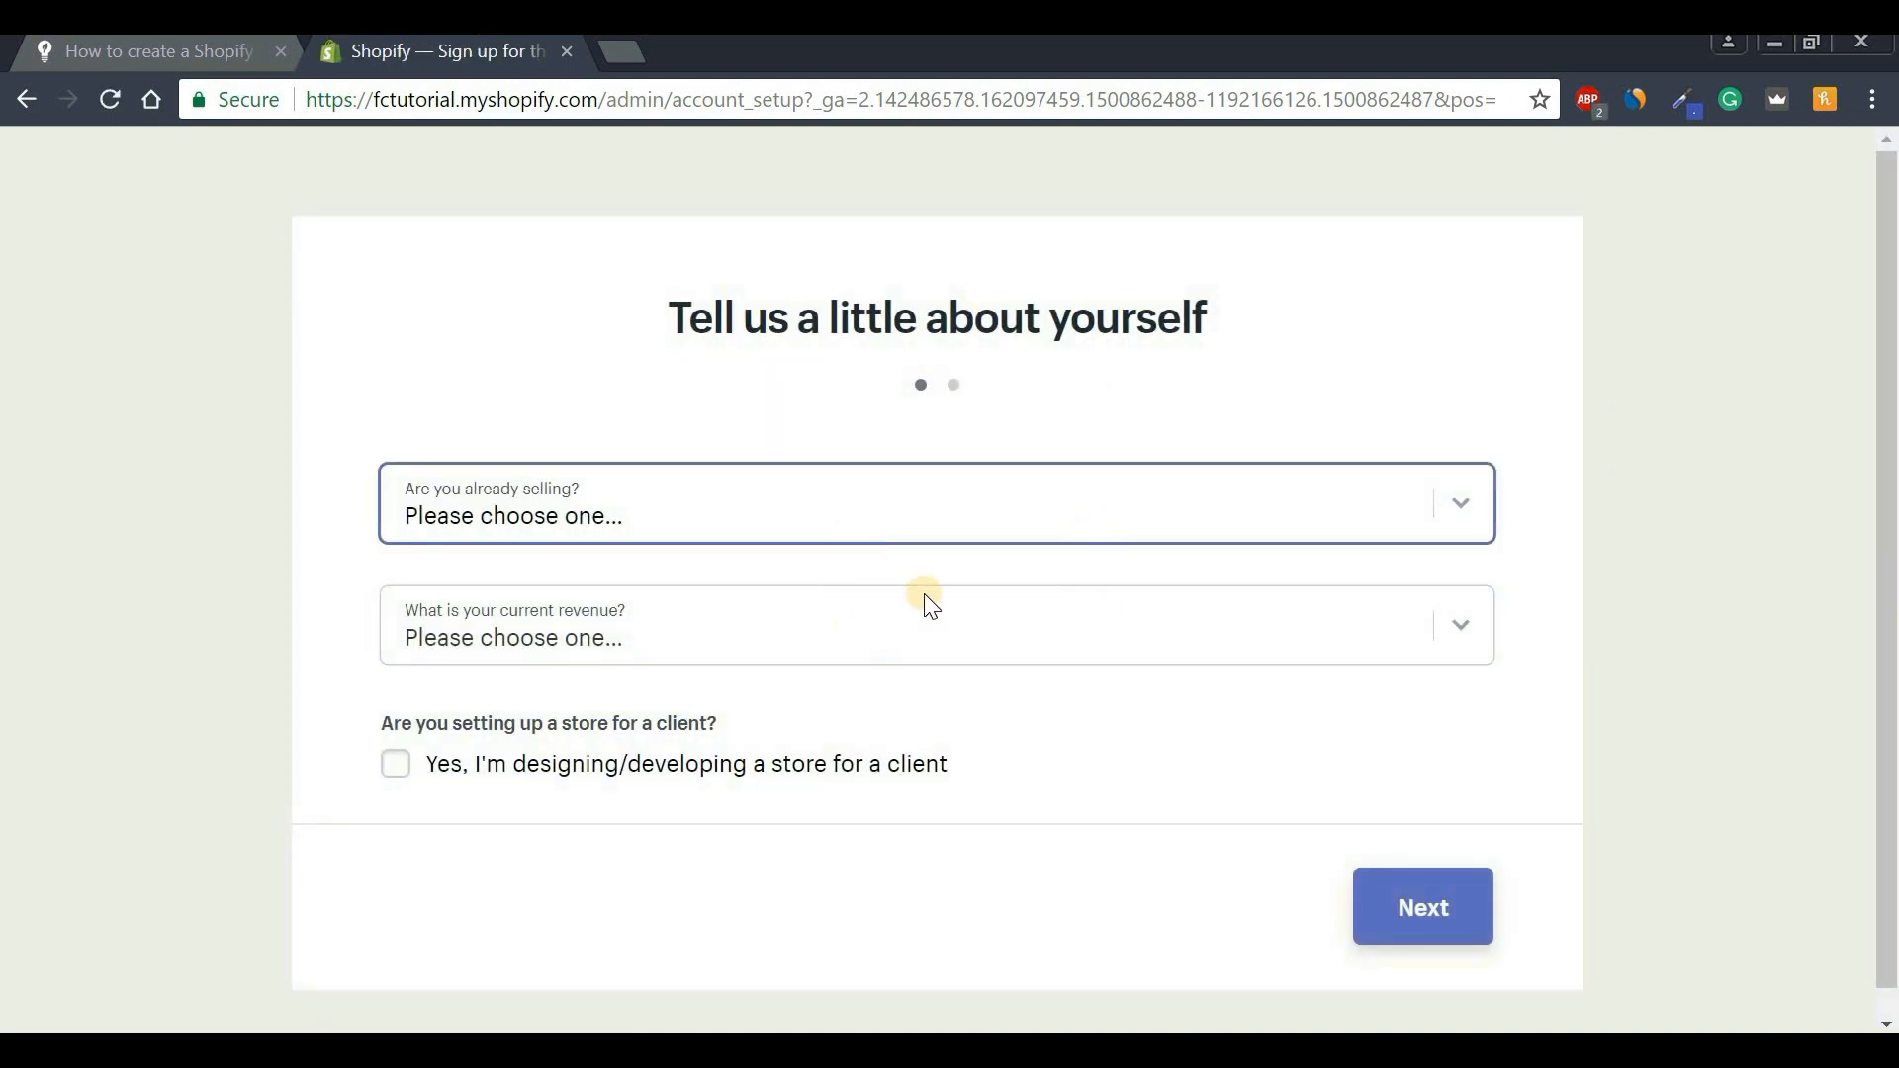
left_click(791, 522)
left_click(714, 652)
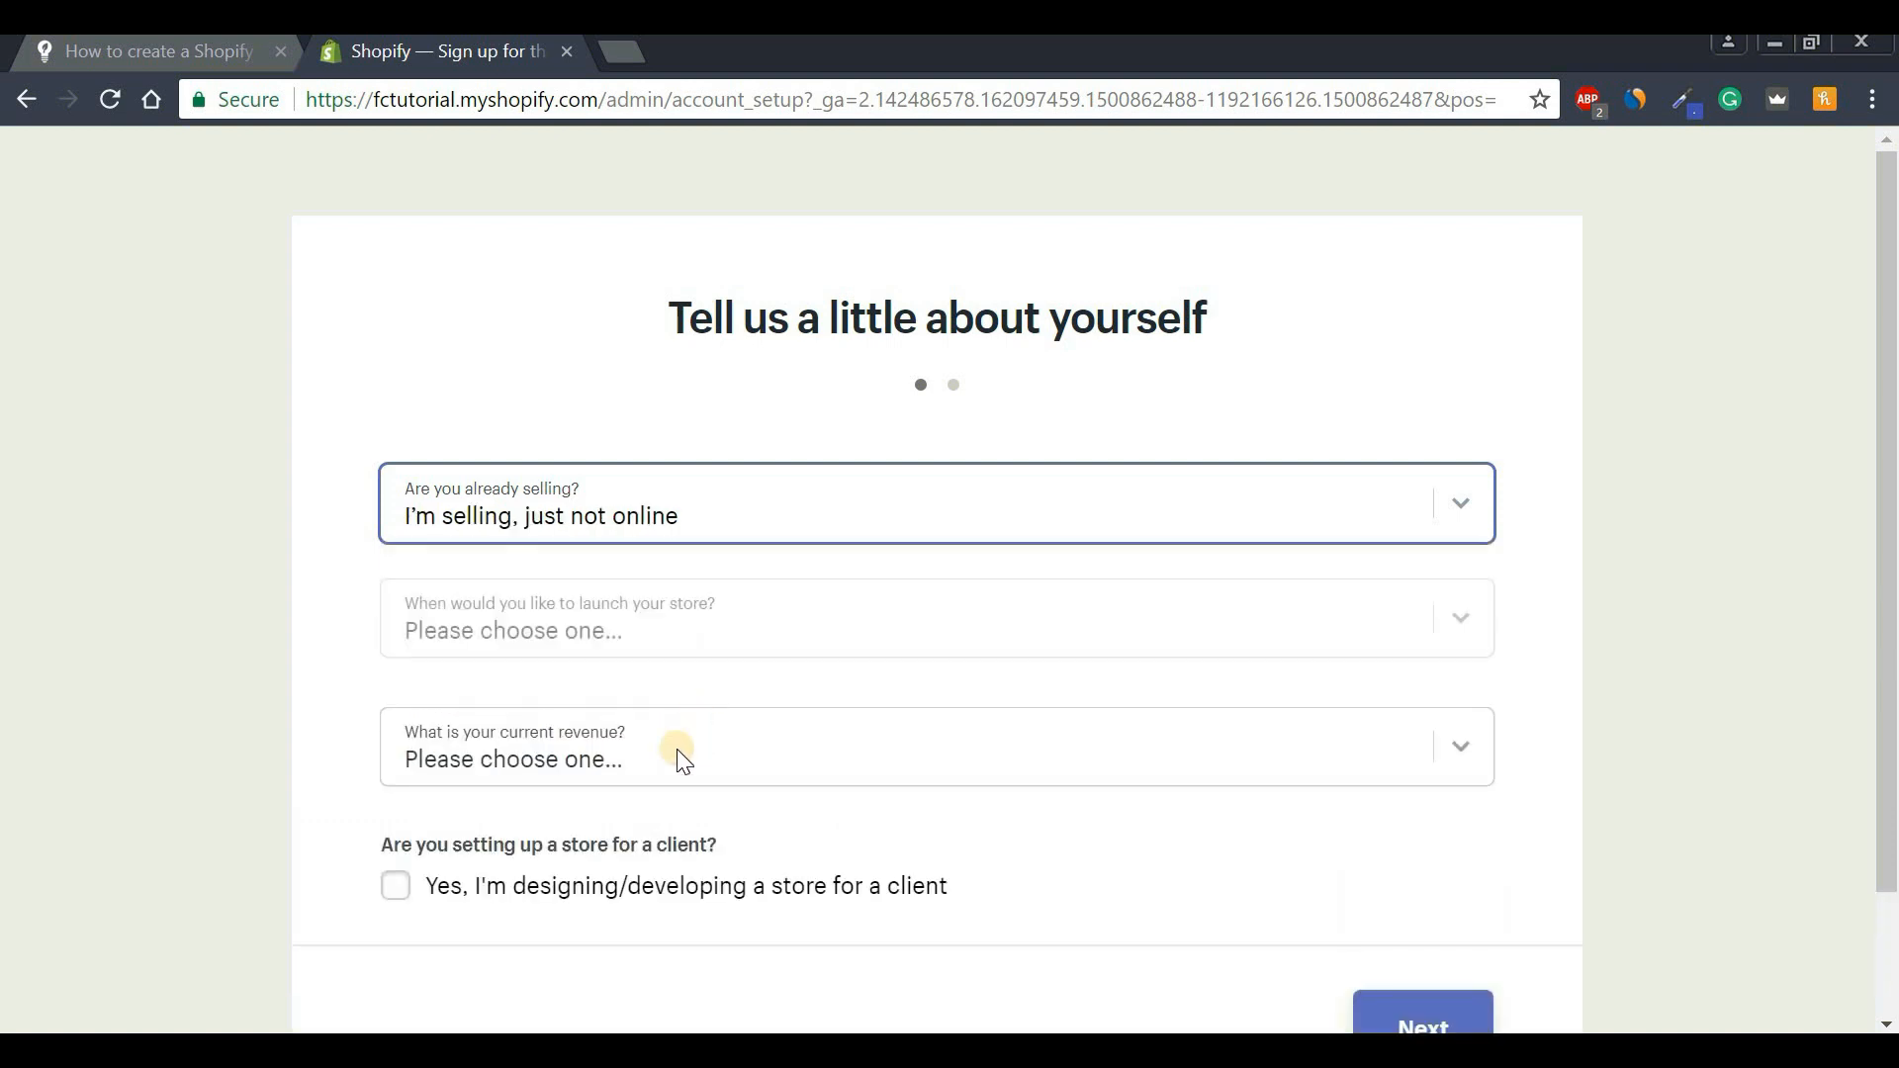
left_click(672, 754)
left_click(668, 620)
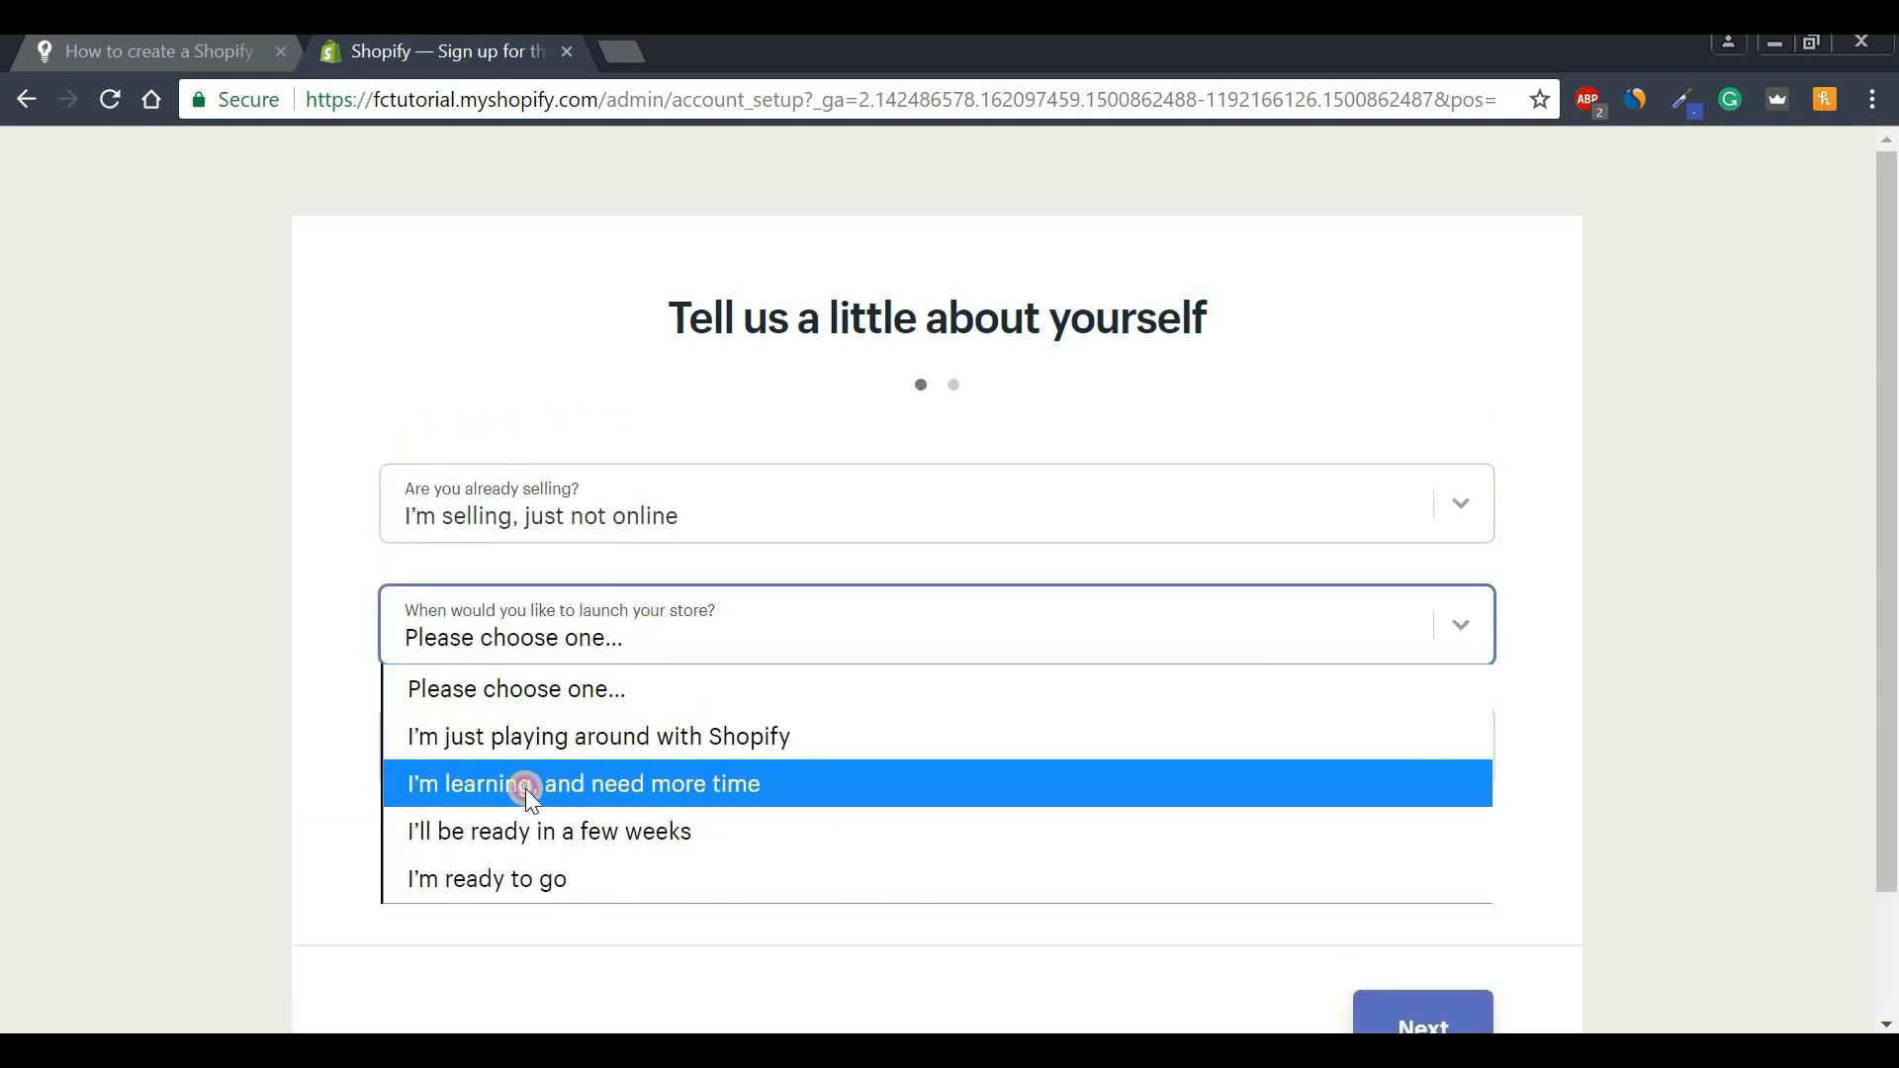
left_click(525, 788)
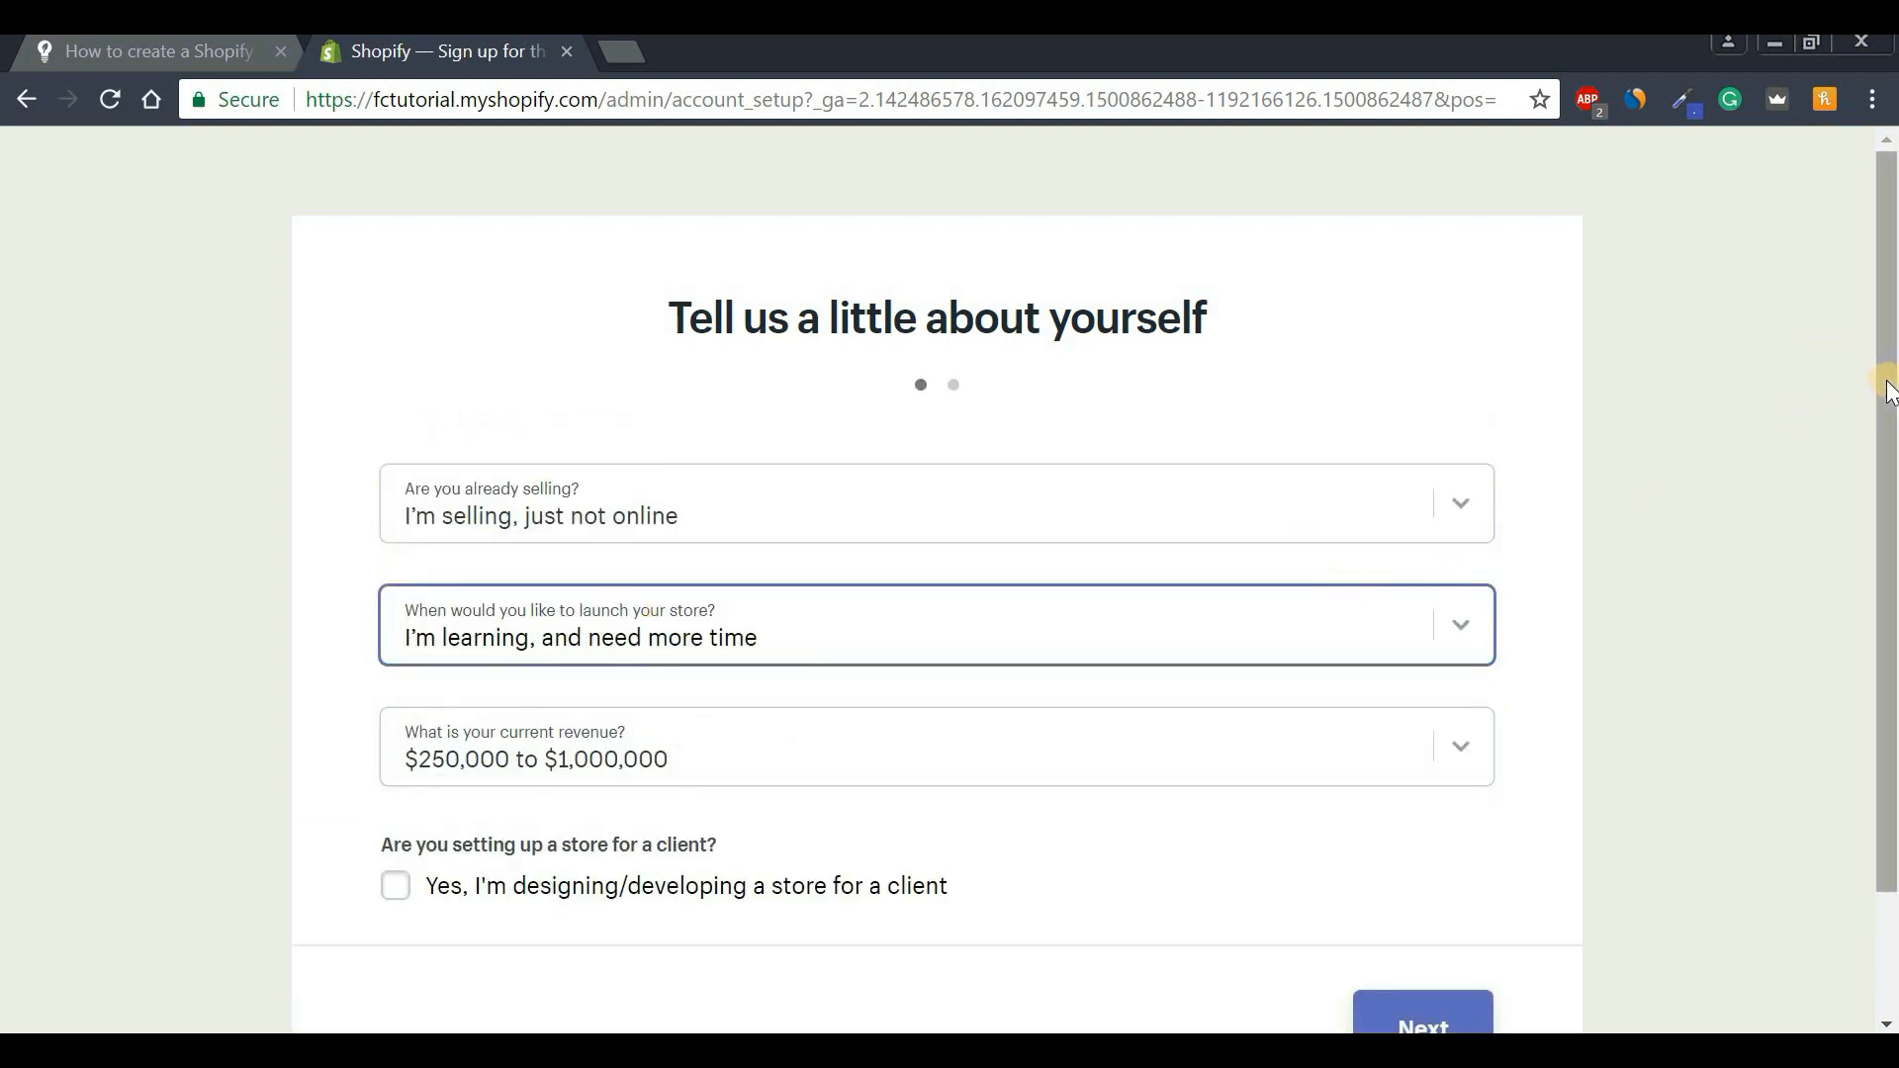
left_click_drag(1889, 390, 1880, 483)
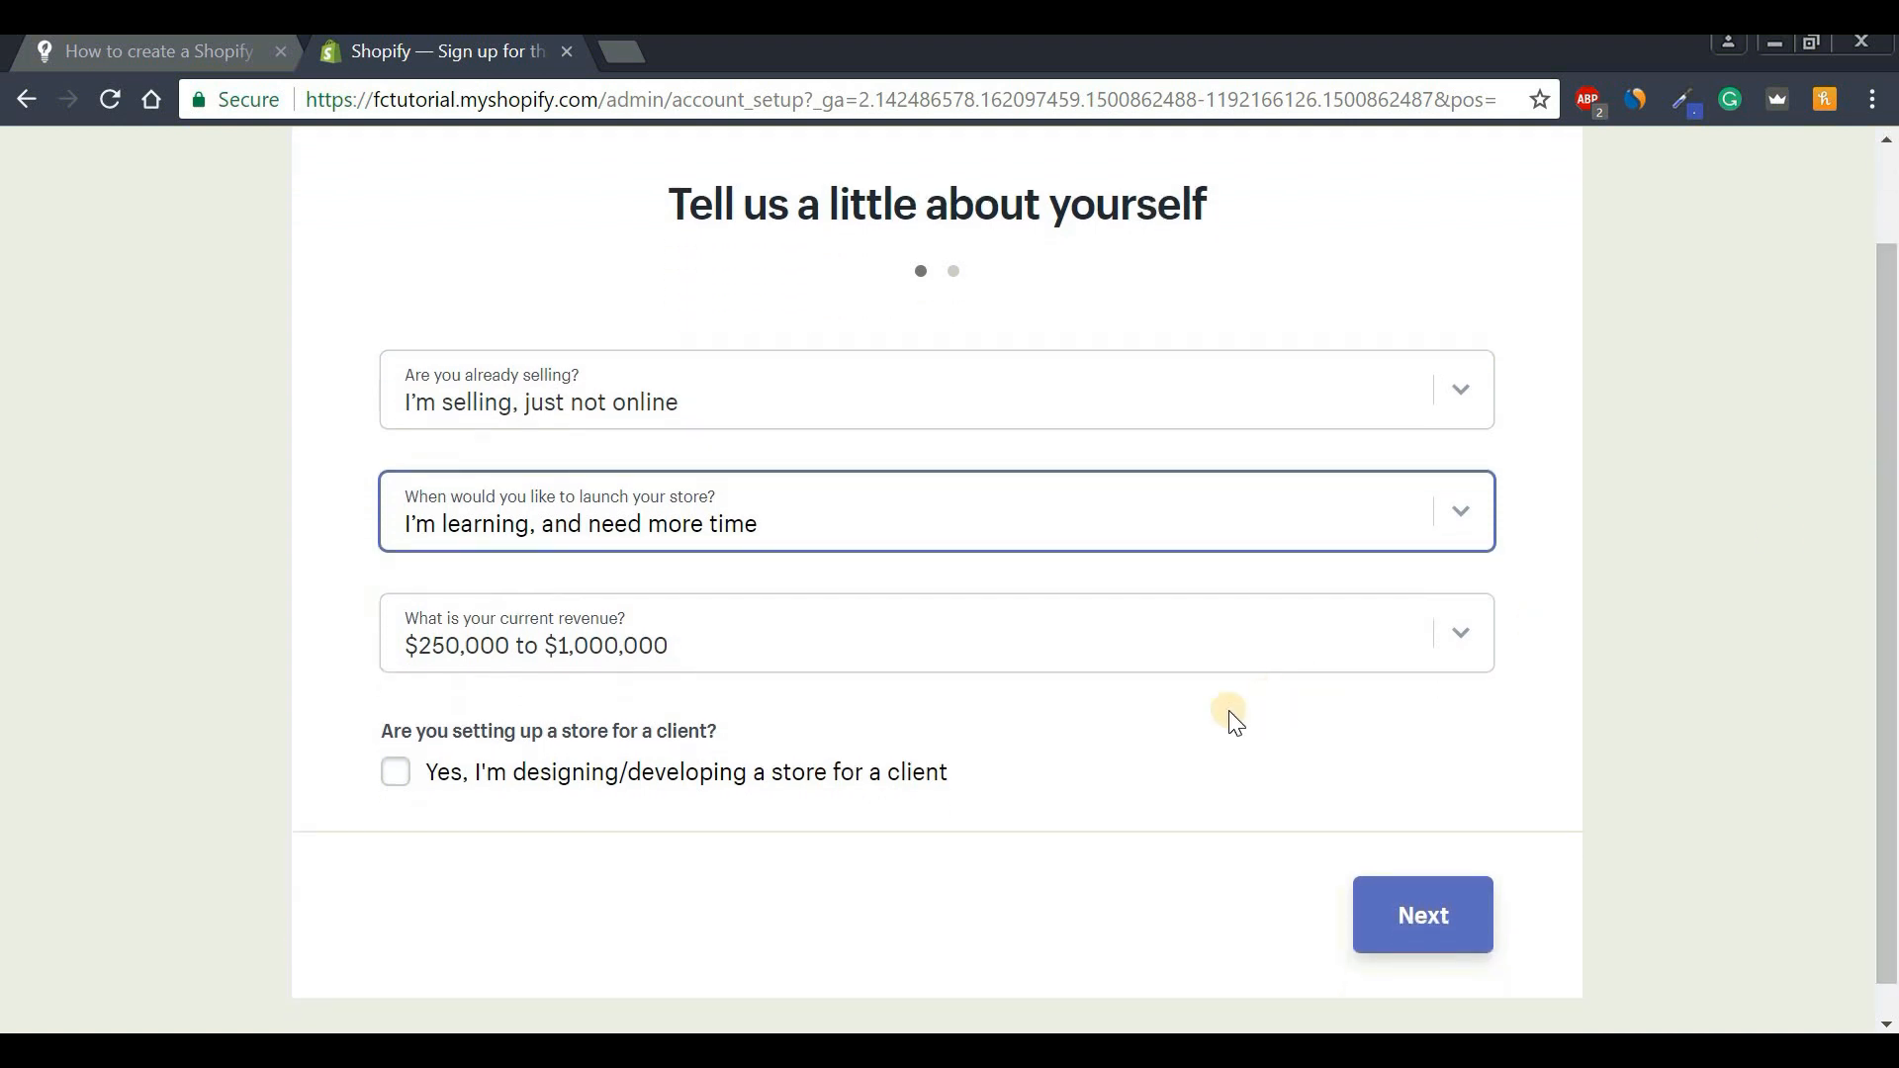
left_click(1421, 915)
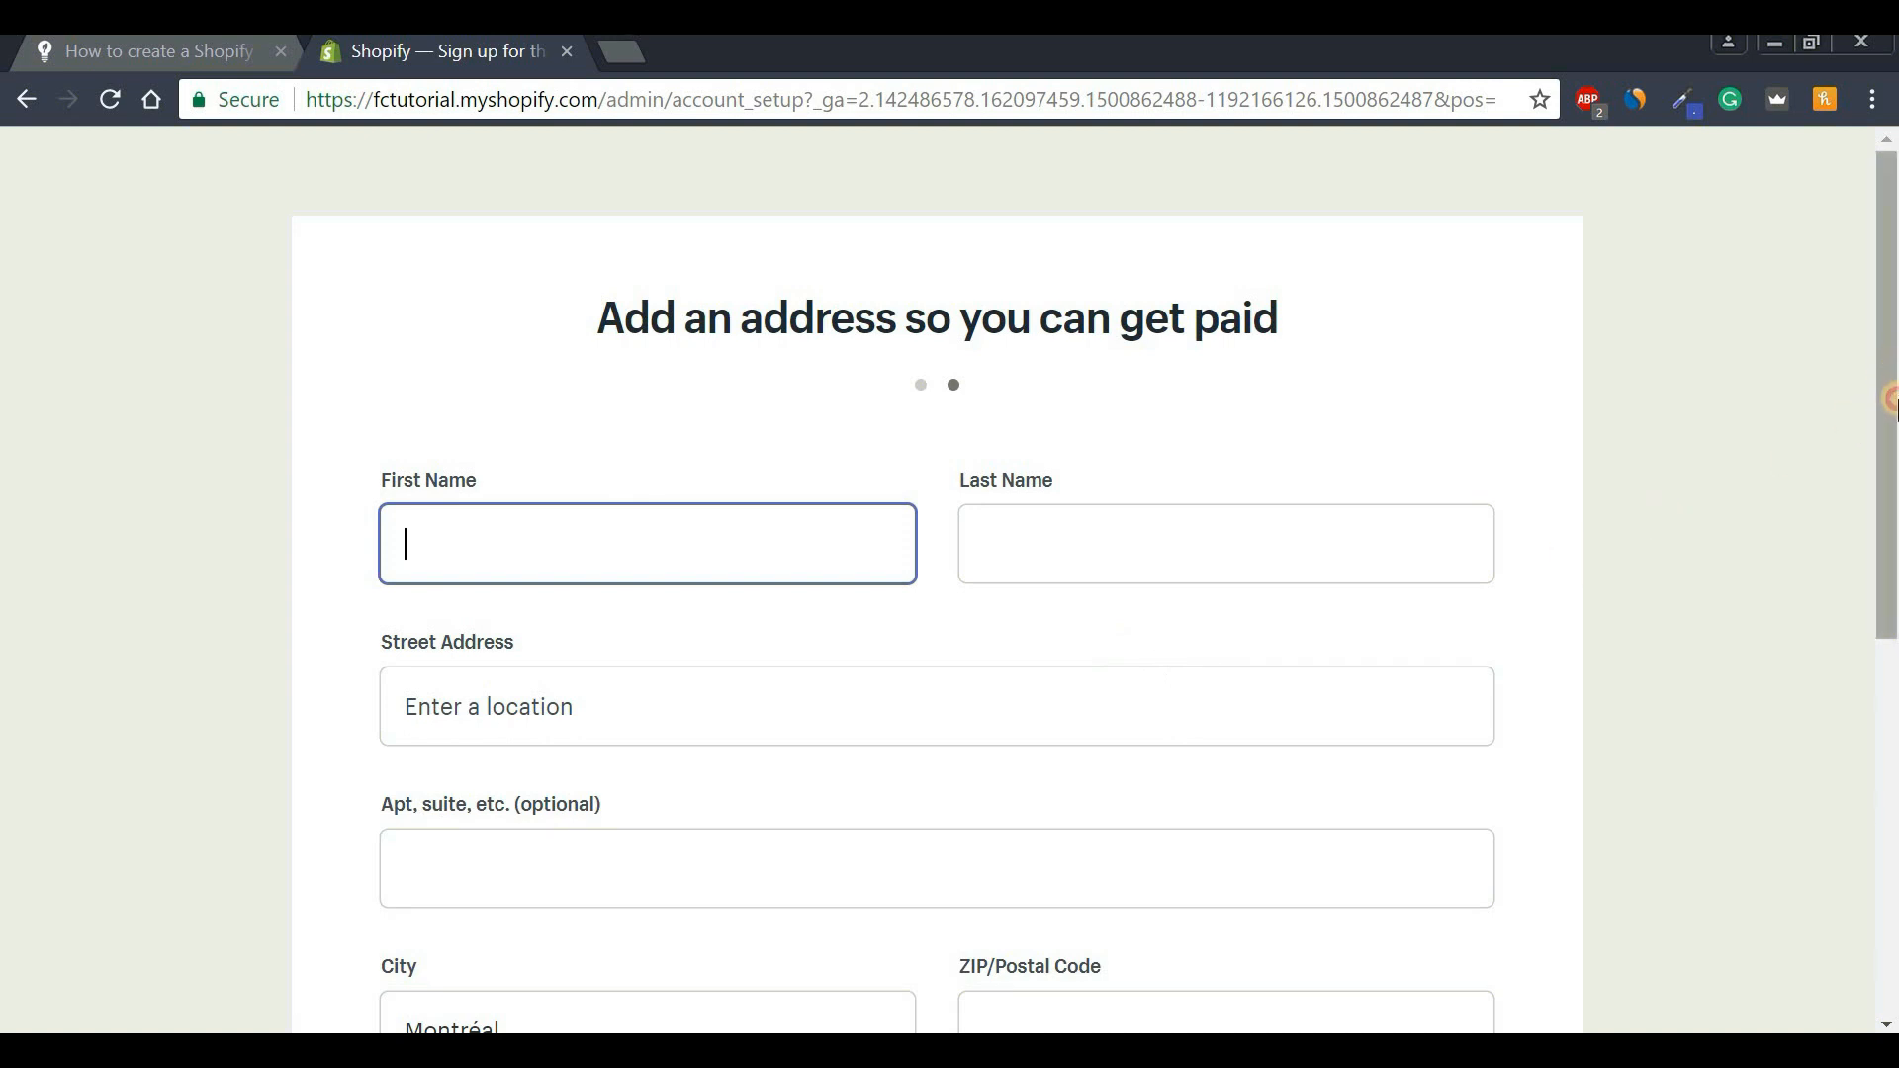
Complete the business address form and enter the store admin.
mouse_move(1889, 399)
left_mouse_down()
mouse_move(1889, 686)
mouse_move(1890, 395)
left_mouse_up()
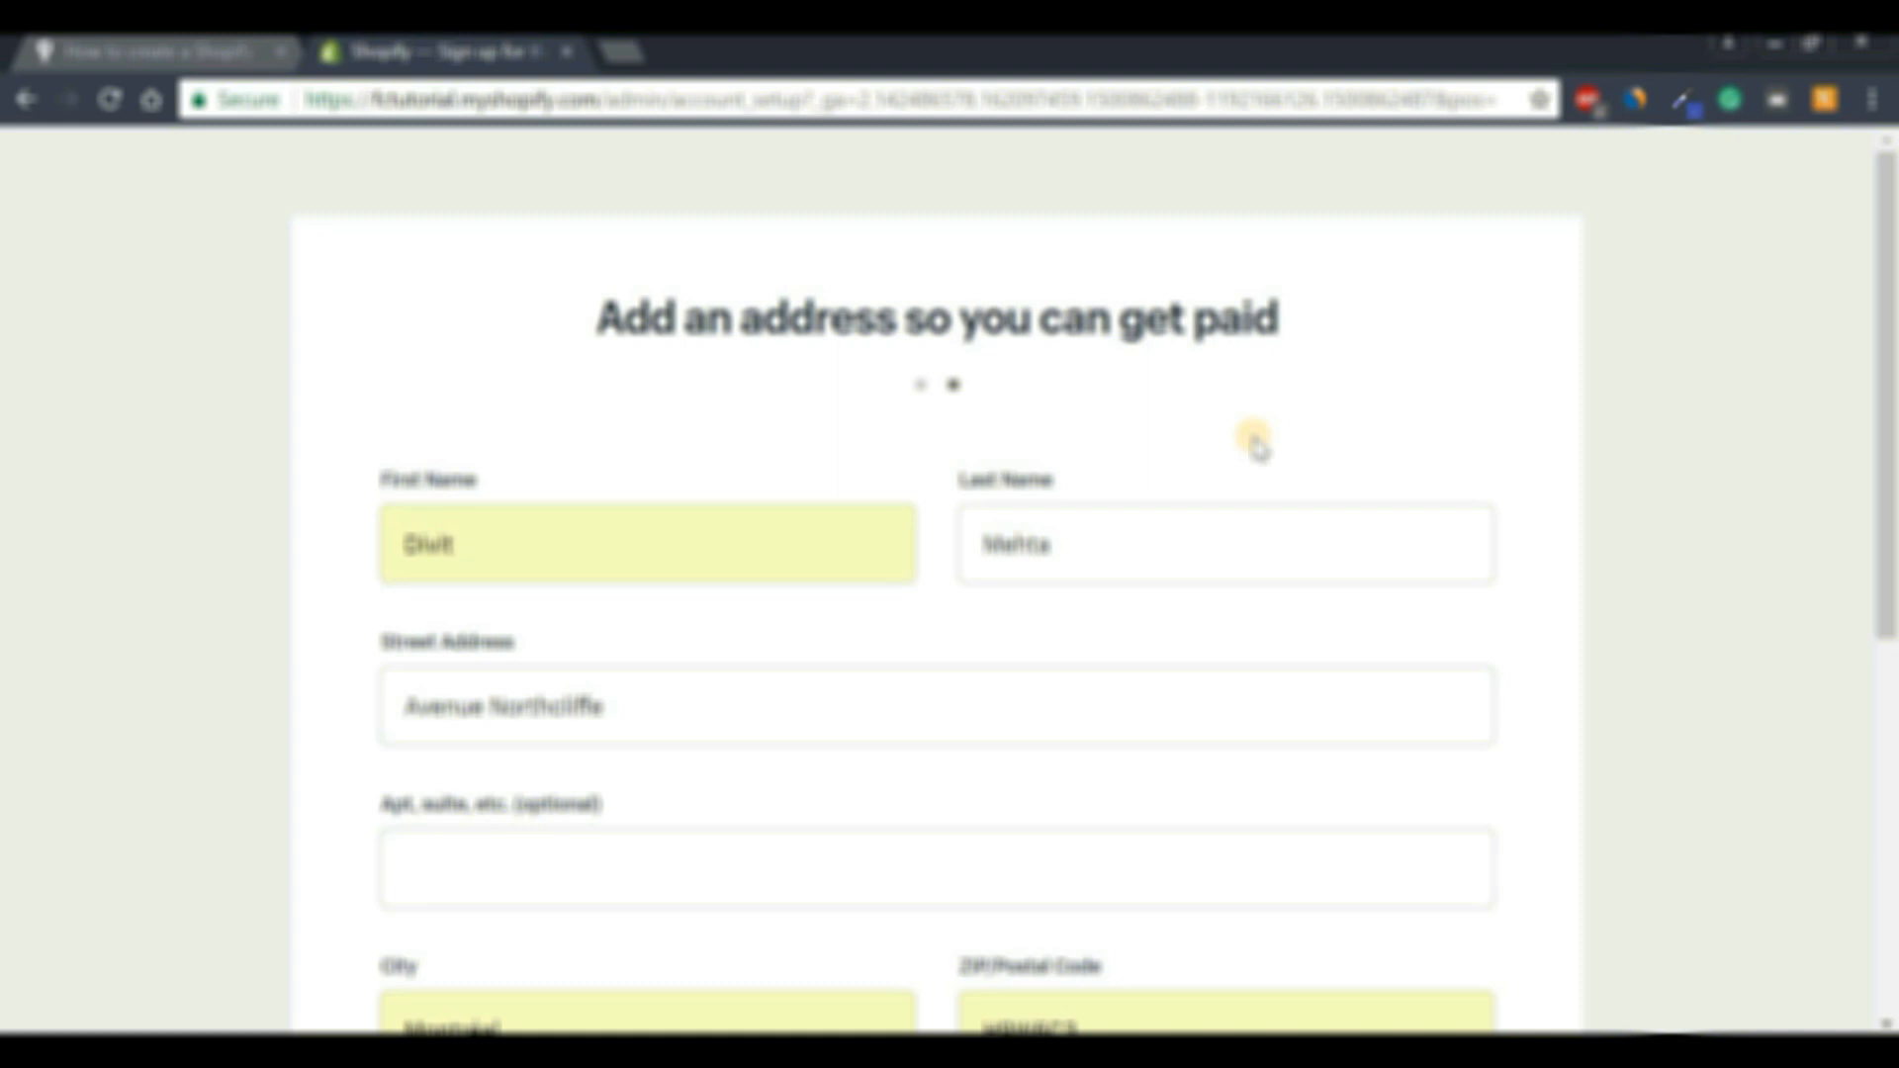
left_click_drag(1887, 351, 1889, 722)
left_click(1378, 871)
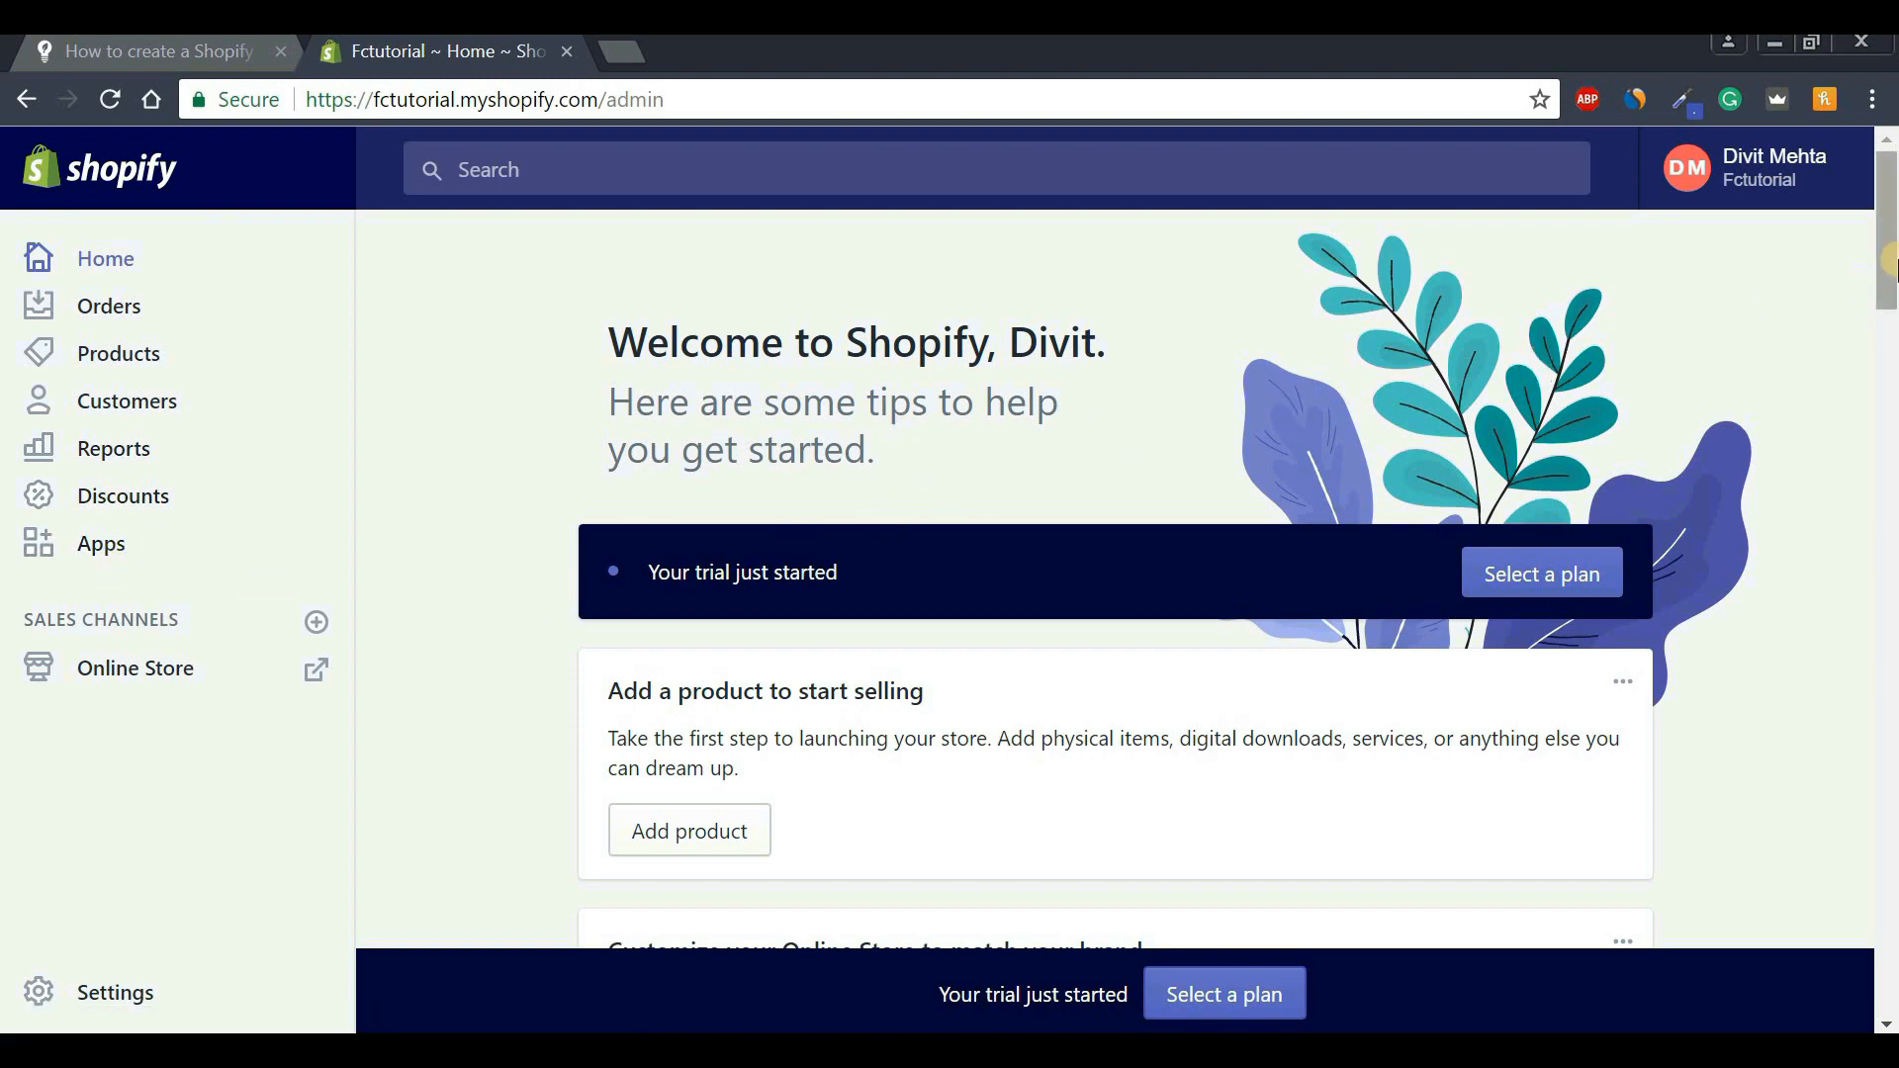
Open the Online Store Themes page and scroll past the current Debut theme to the free themes.
mouse_move(1890, 265)
left_mouse_down()
mouse_move(1889, 732)
mouse_move(1890, 234)
left_mouse_up()
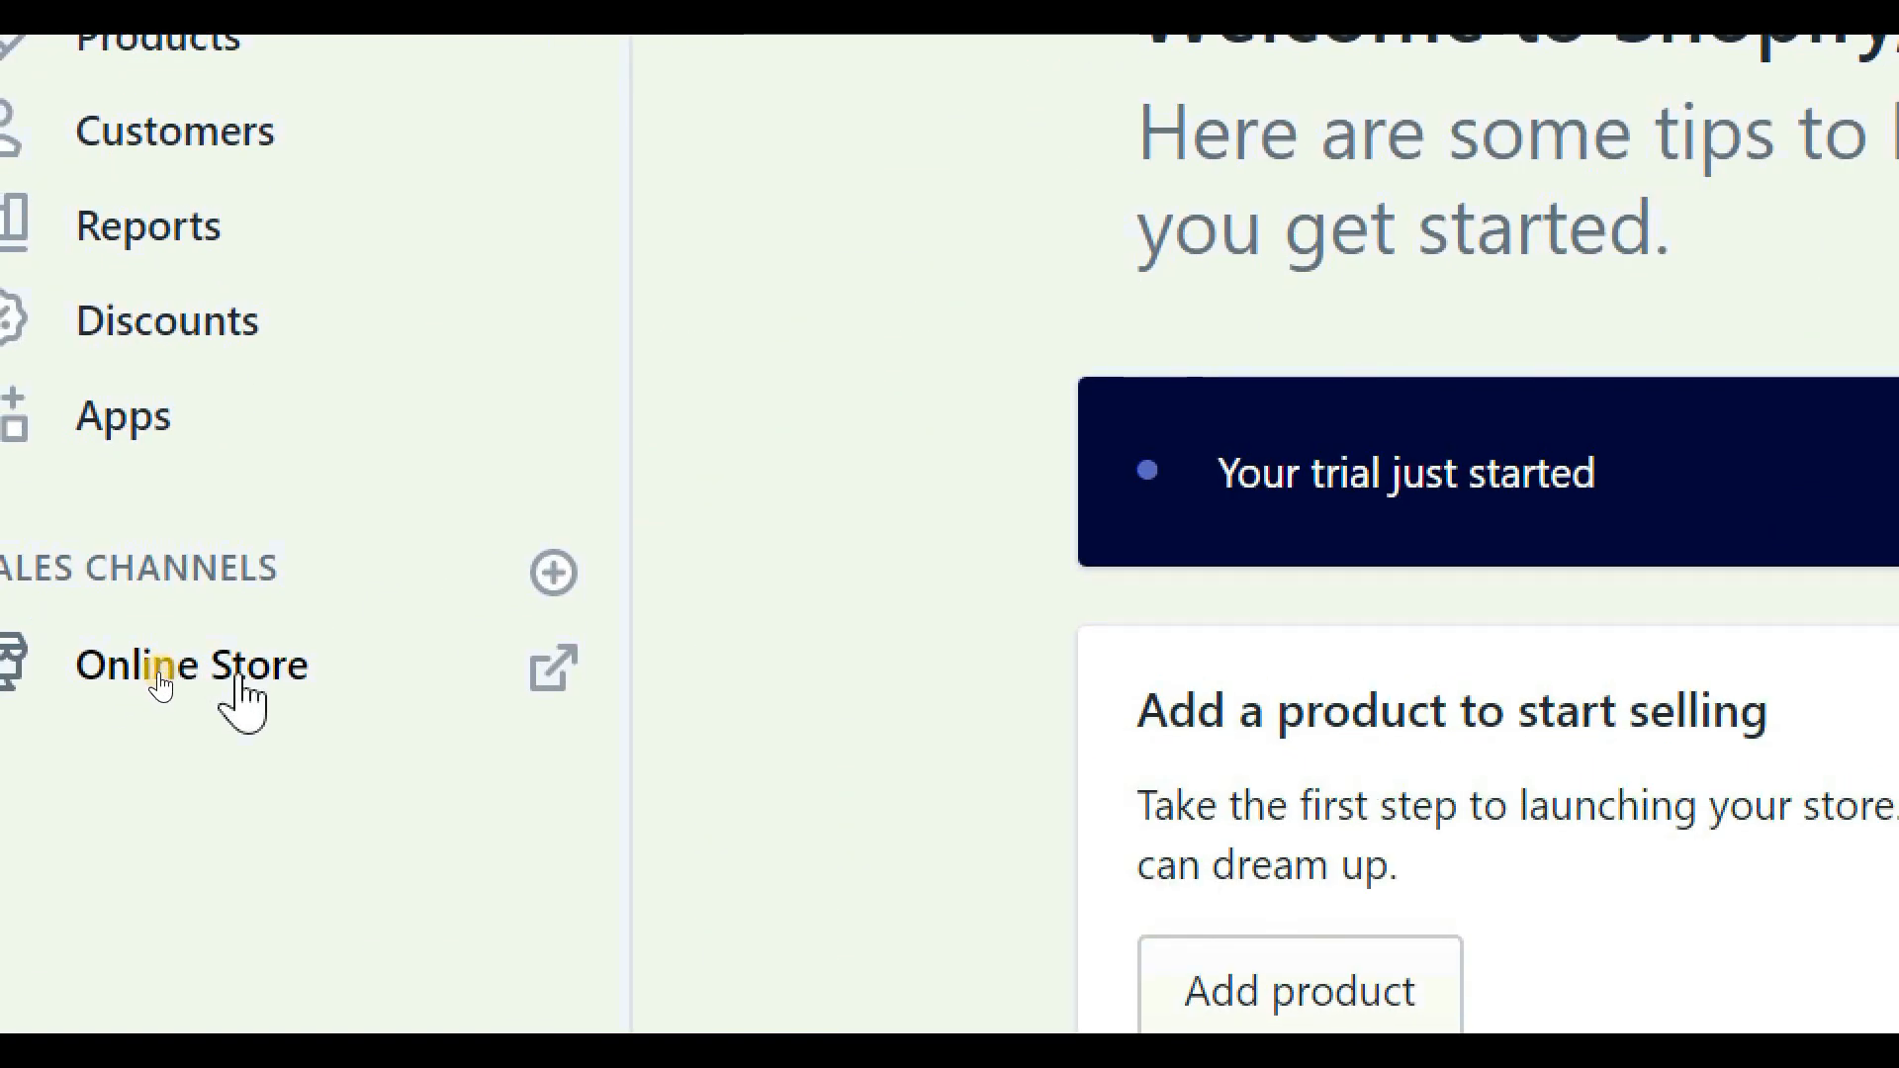
left_click(158, 675)
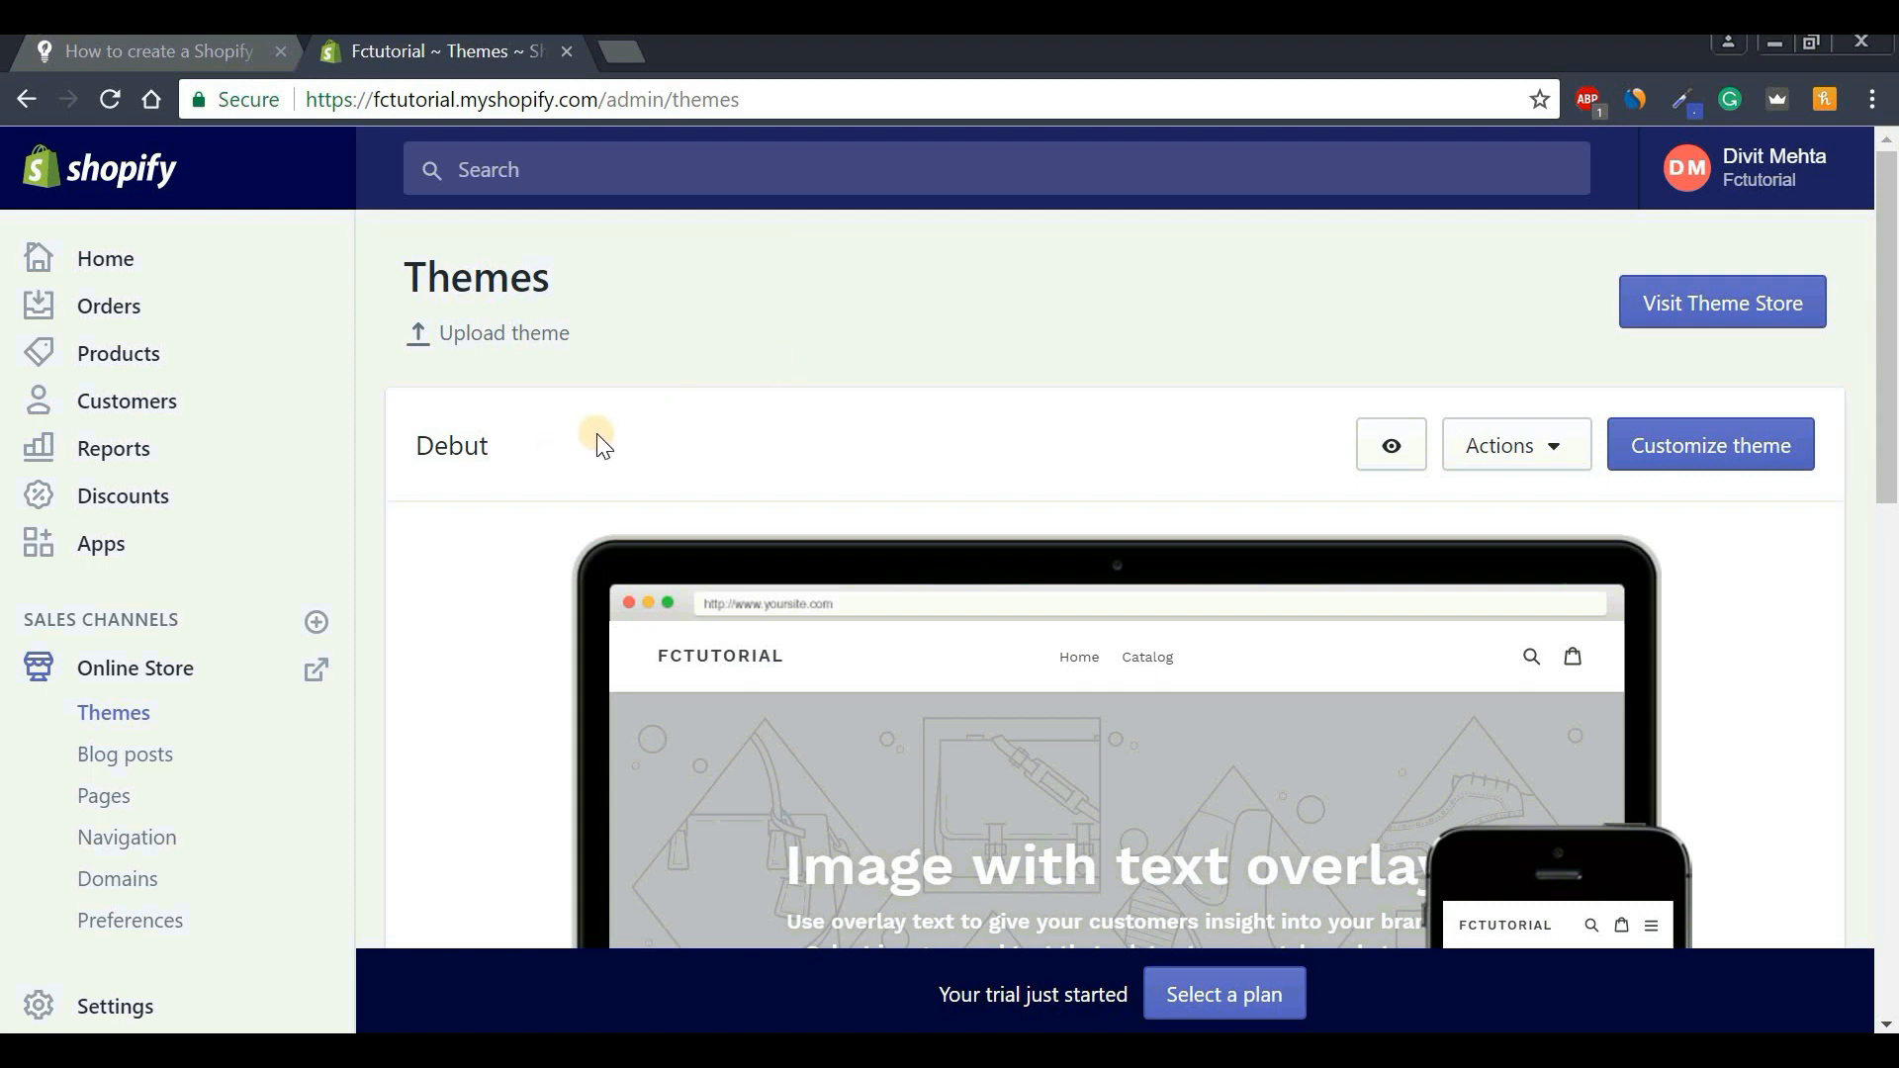
double_click(423, 443)
left_click(441, 465)
left_click_drag(1889, 336, 1889, 697)
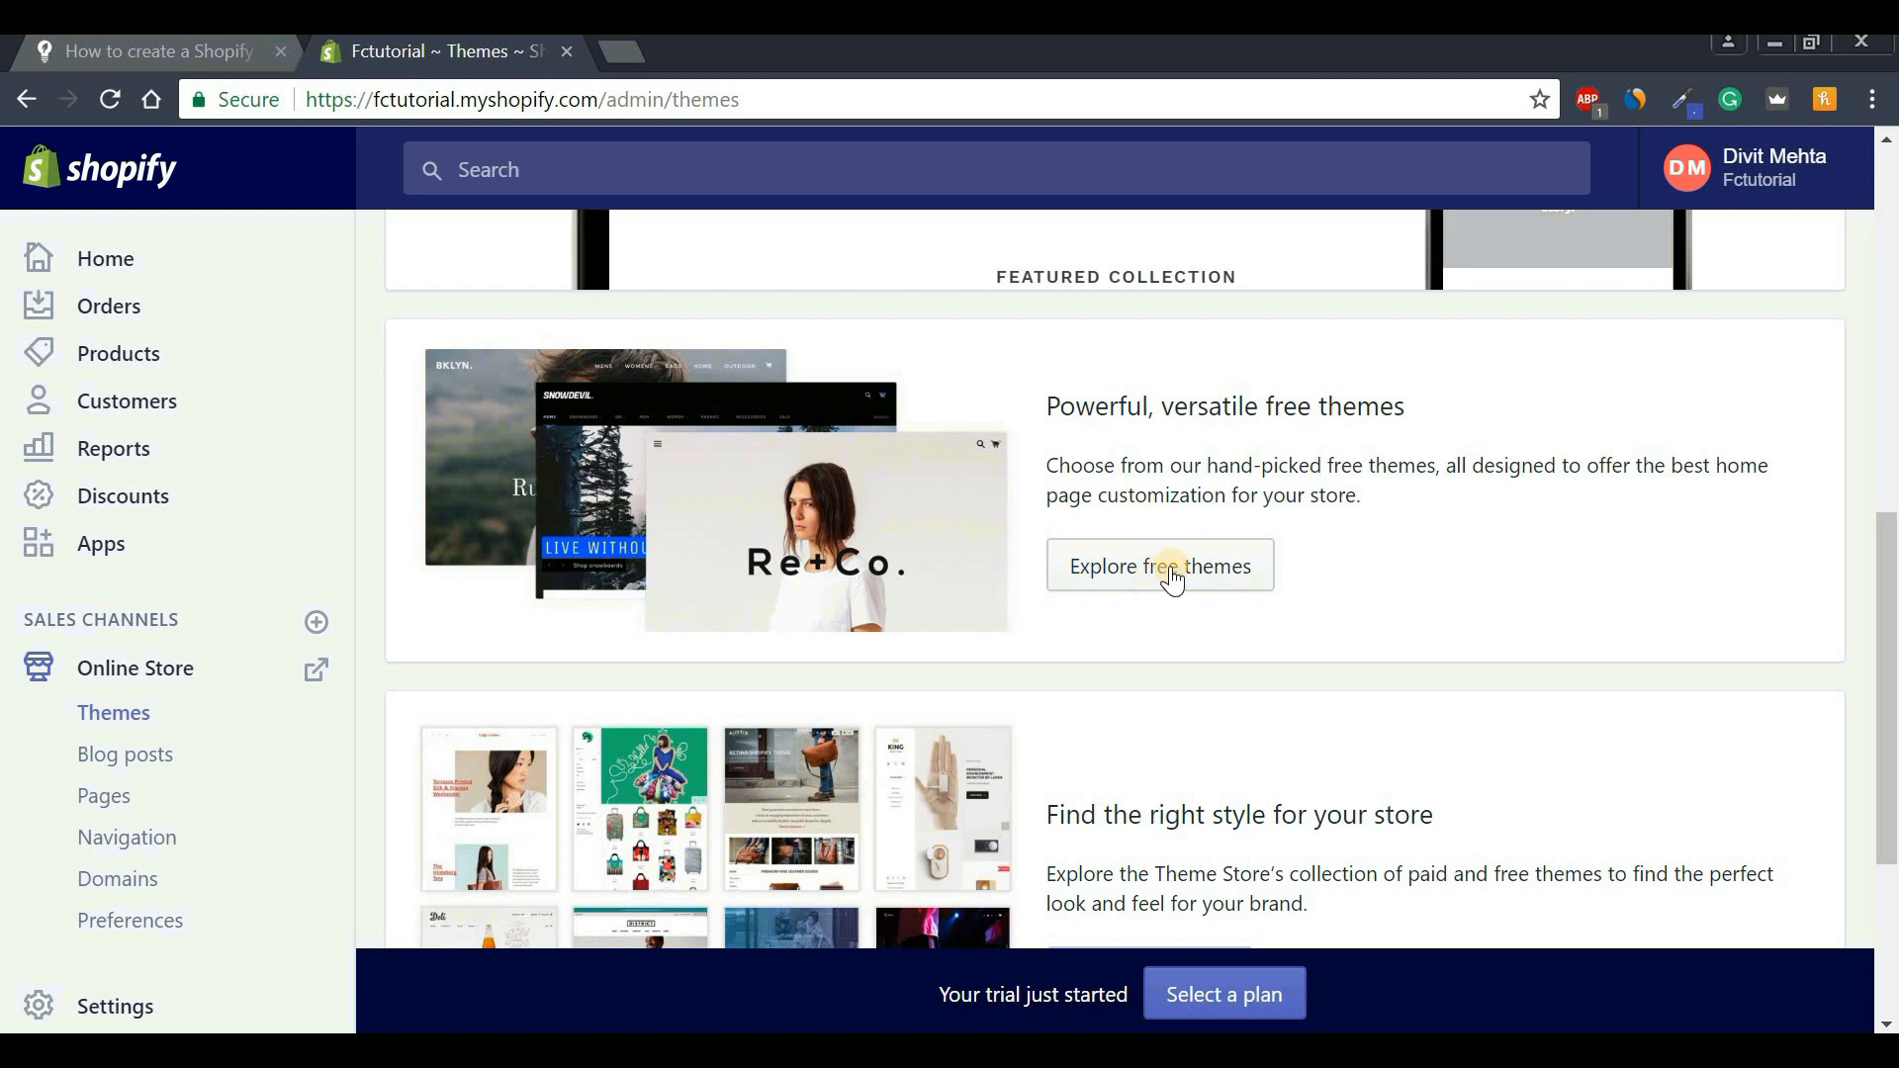
left_click(1170, 572)
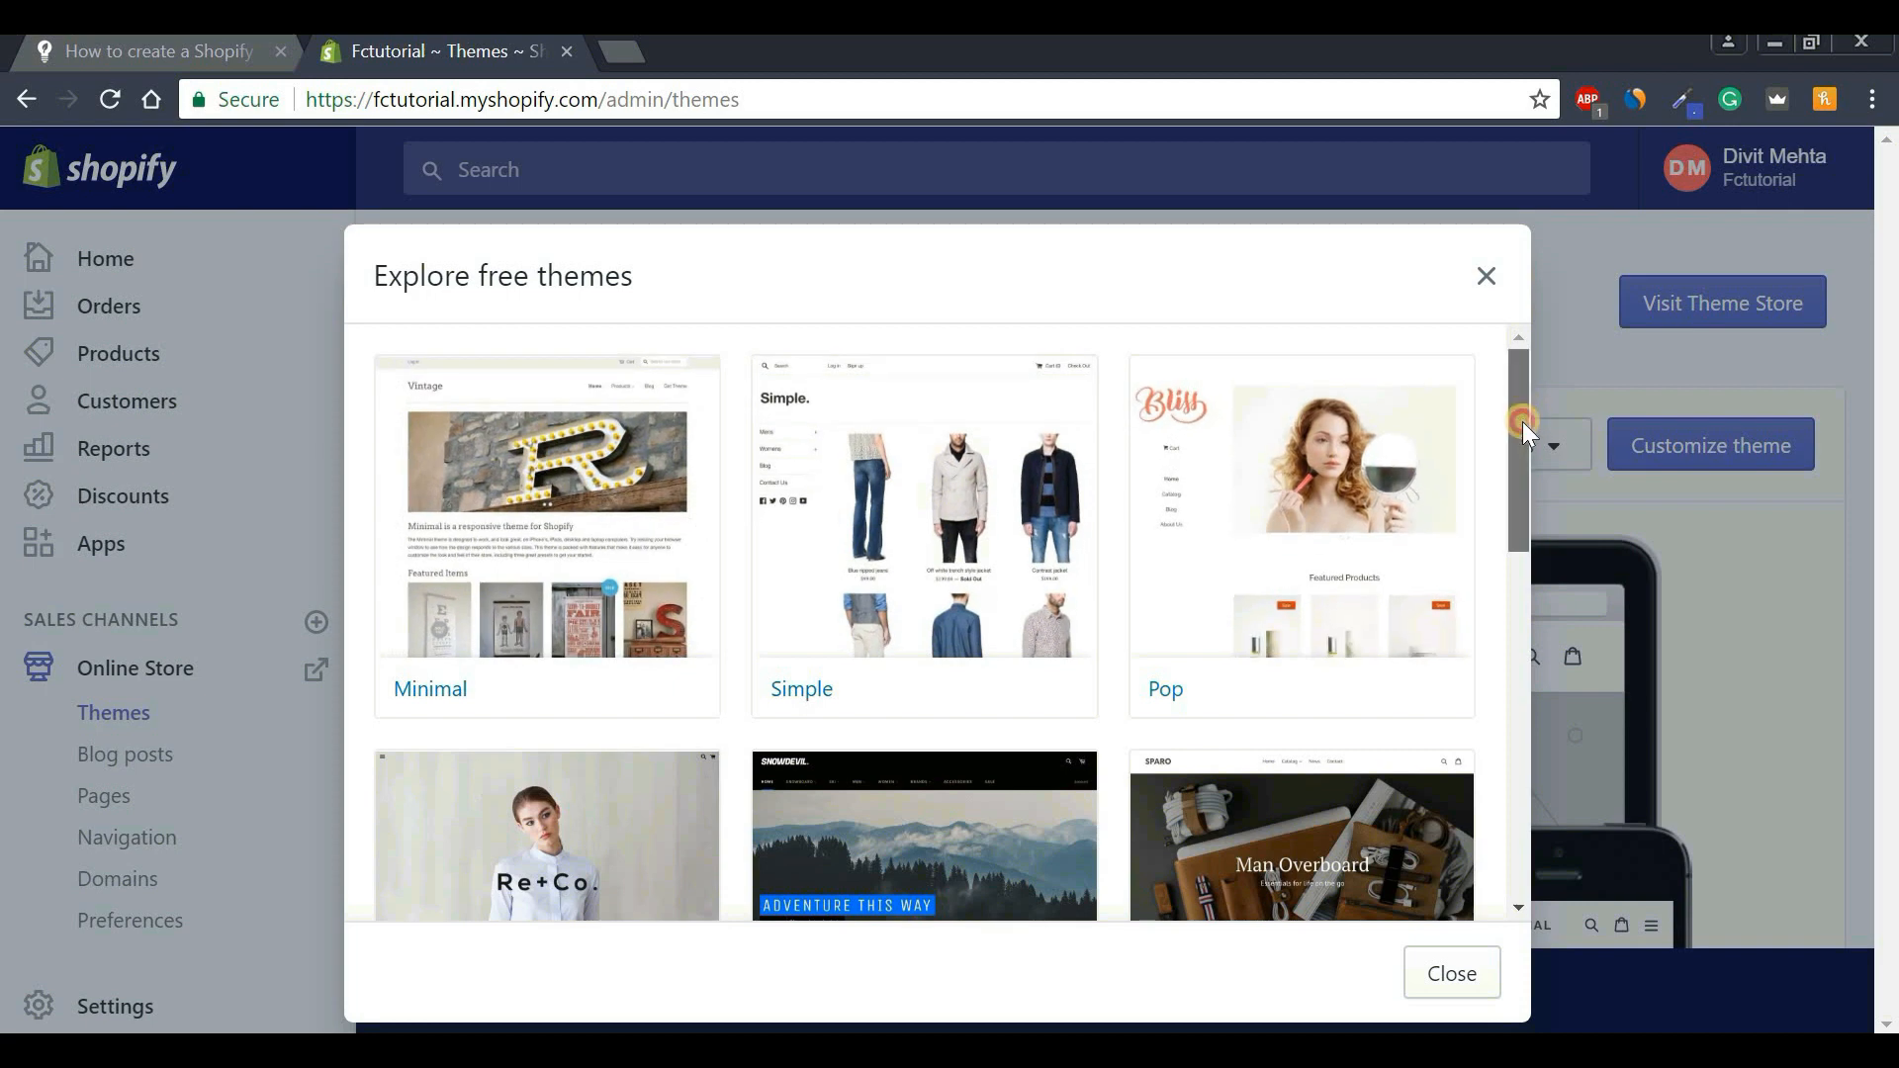
left_click_drag(1523, 421, 1548, 509)
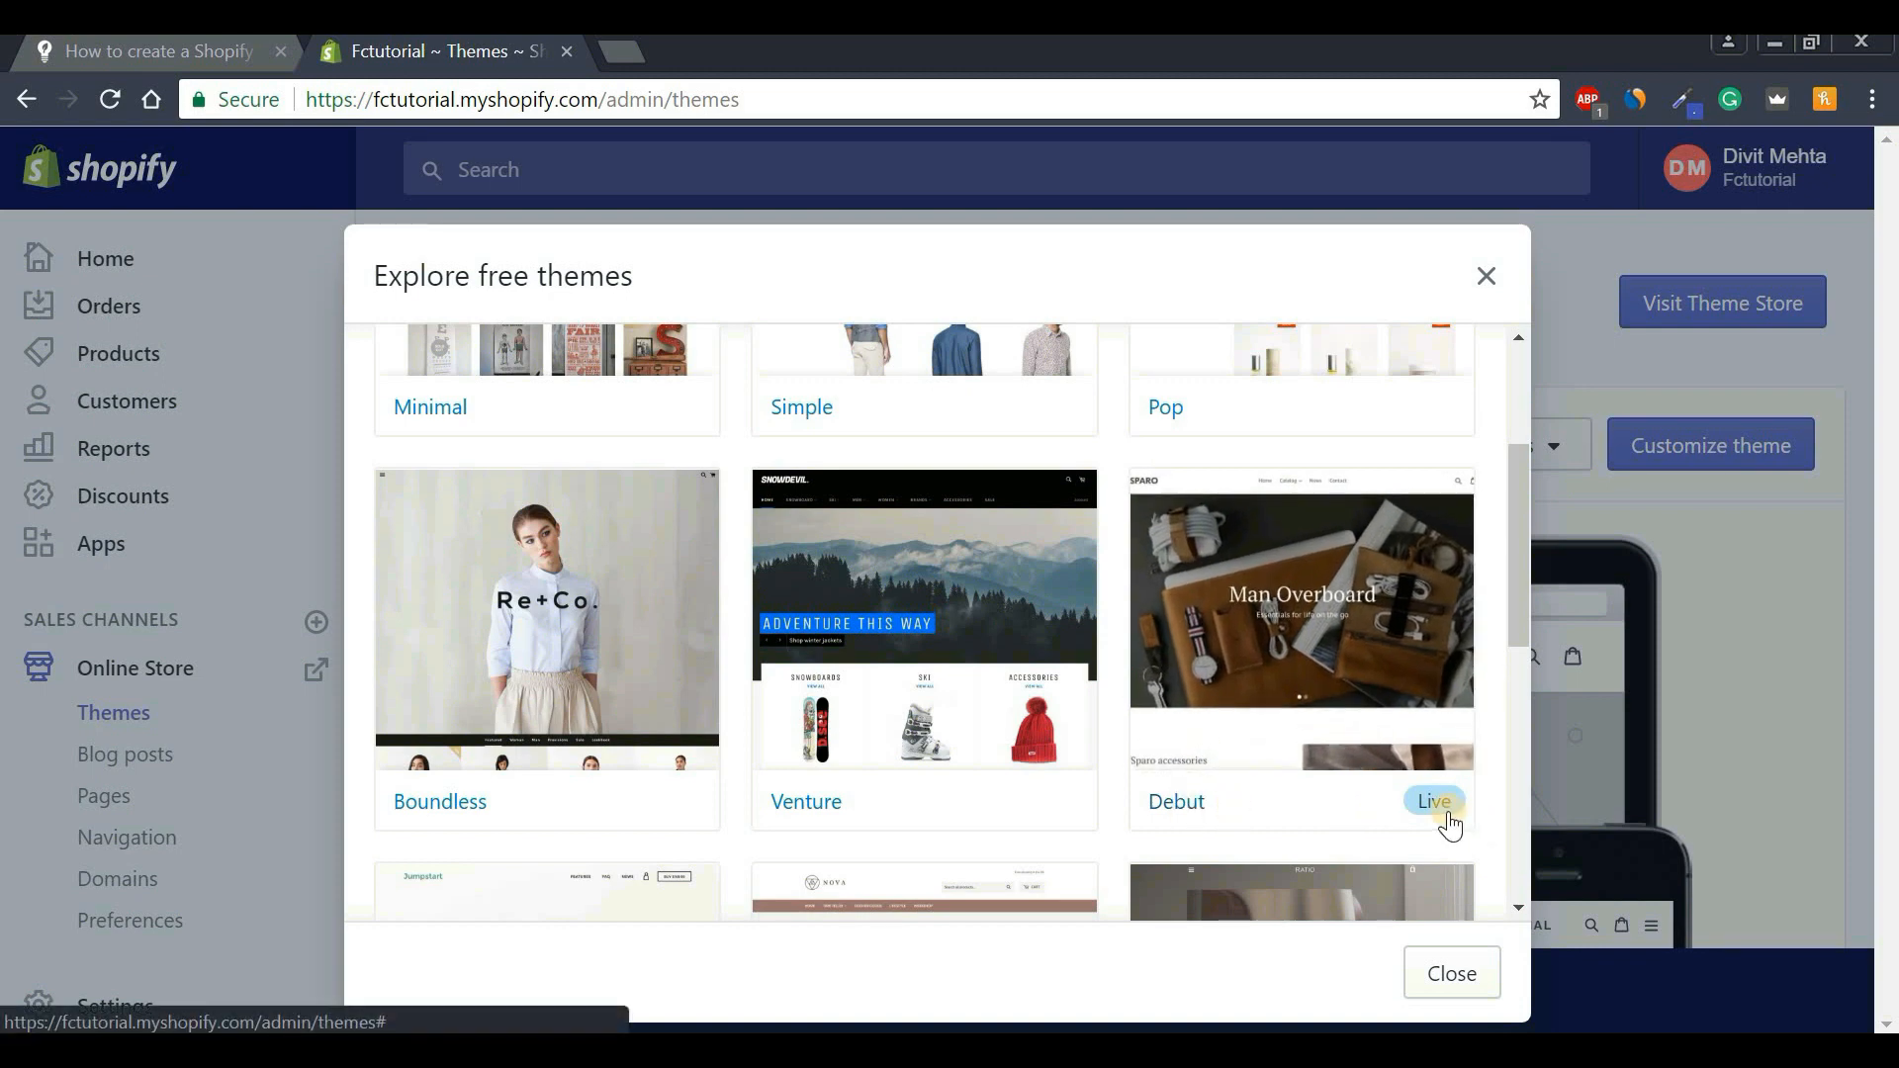
left_click_drag(1521, 627, 1524, 525)
left_click(571, 532)
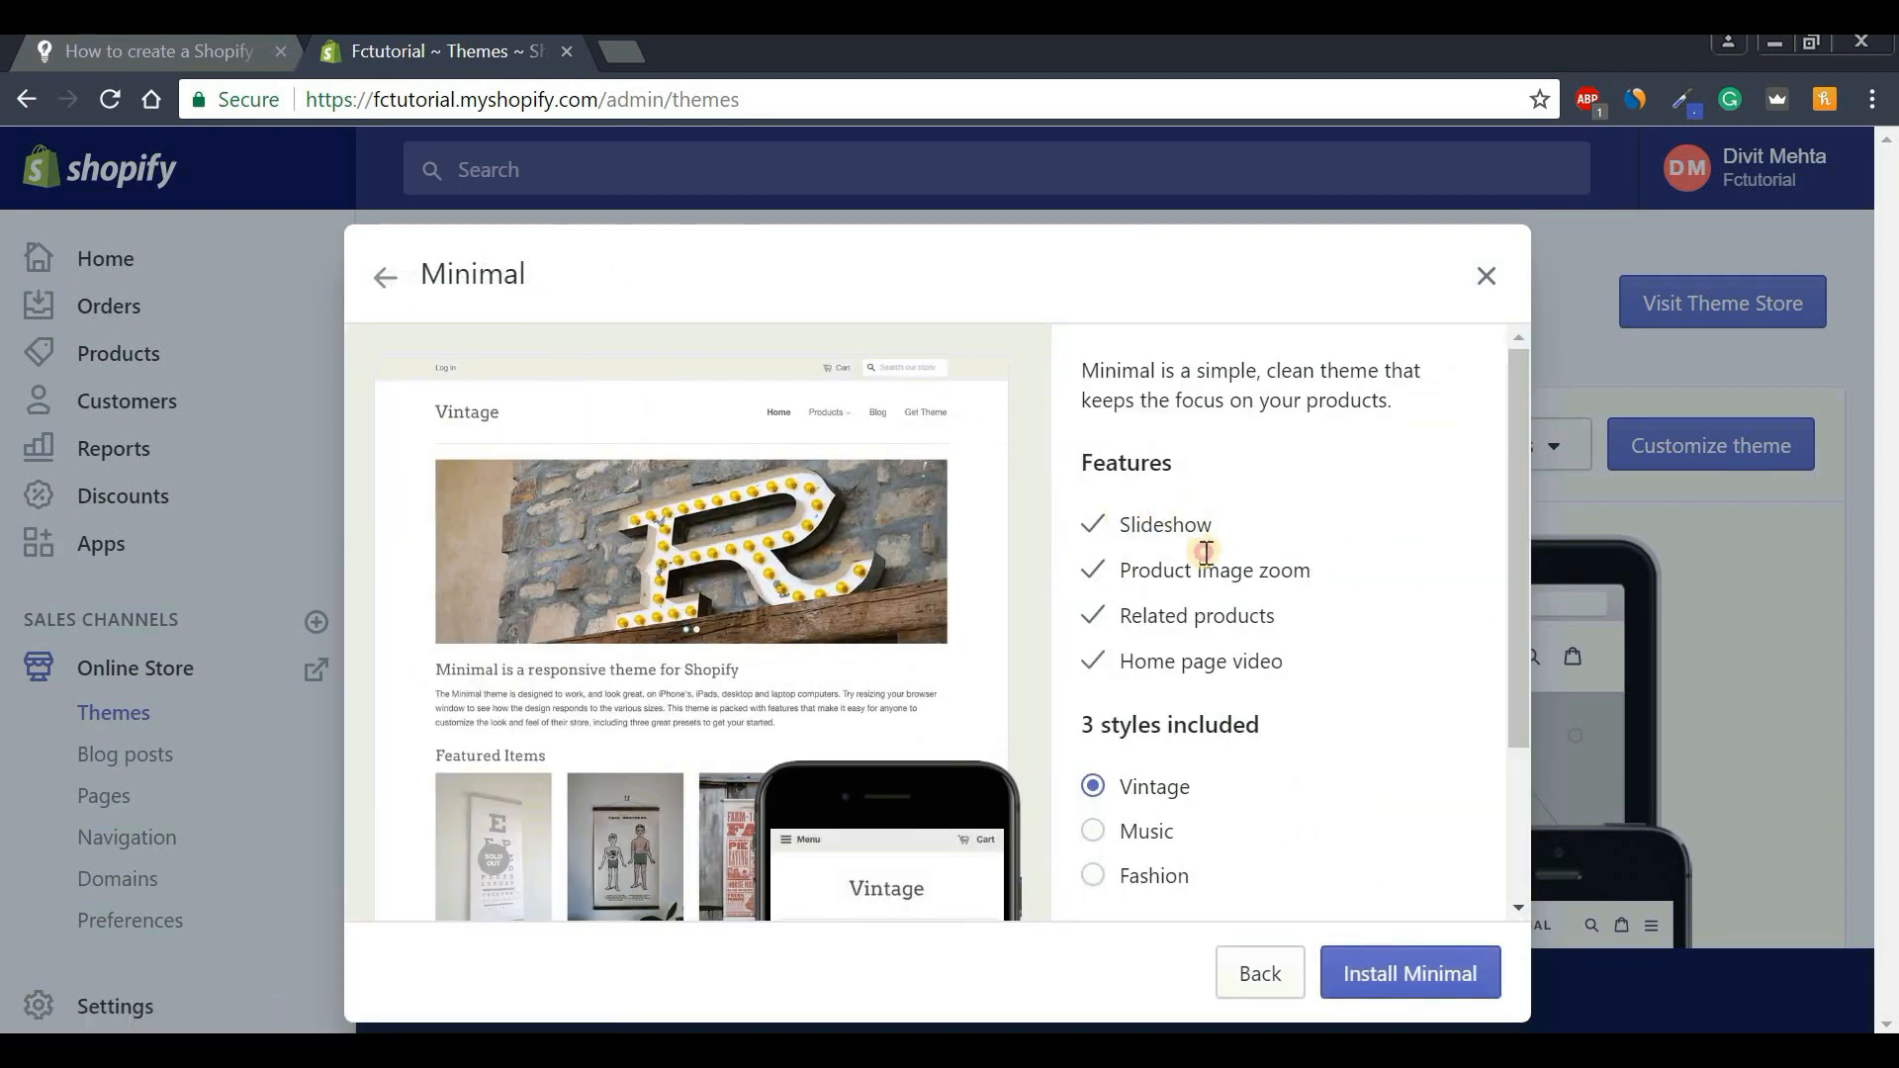
left_click_drag(1121, 523, 1315, 657)
left_click(1191, 768)
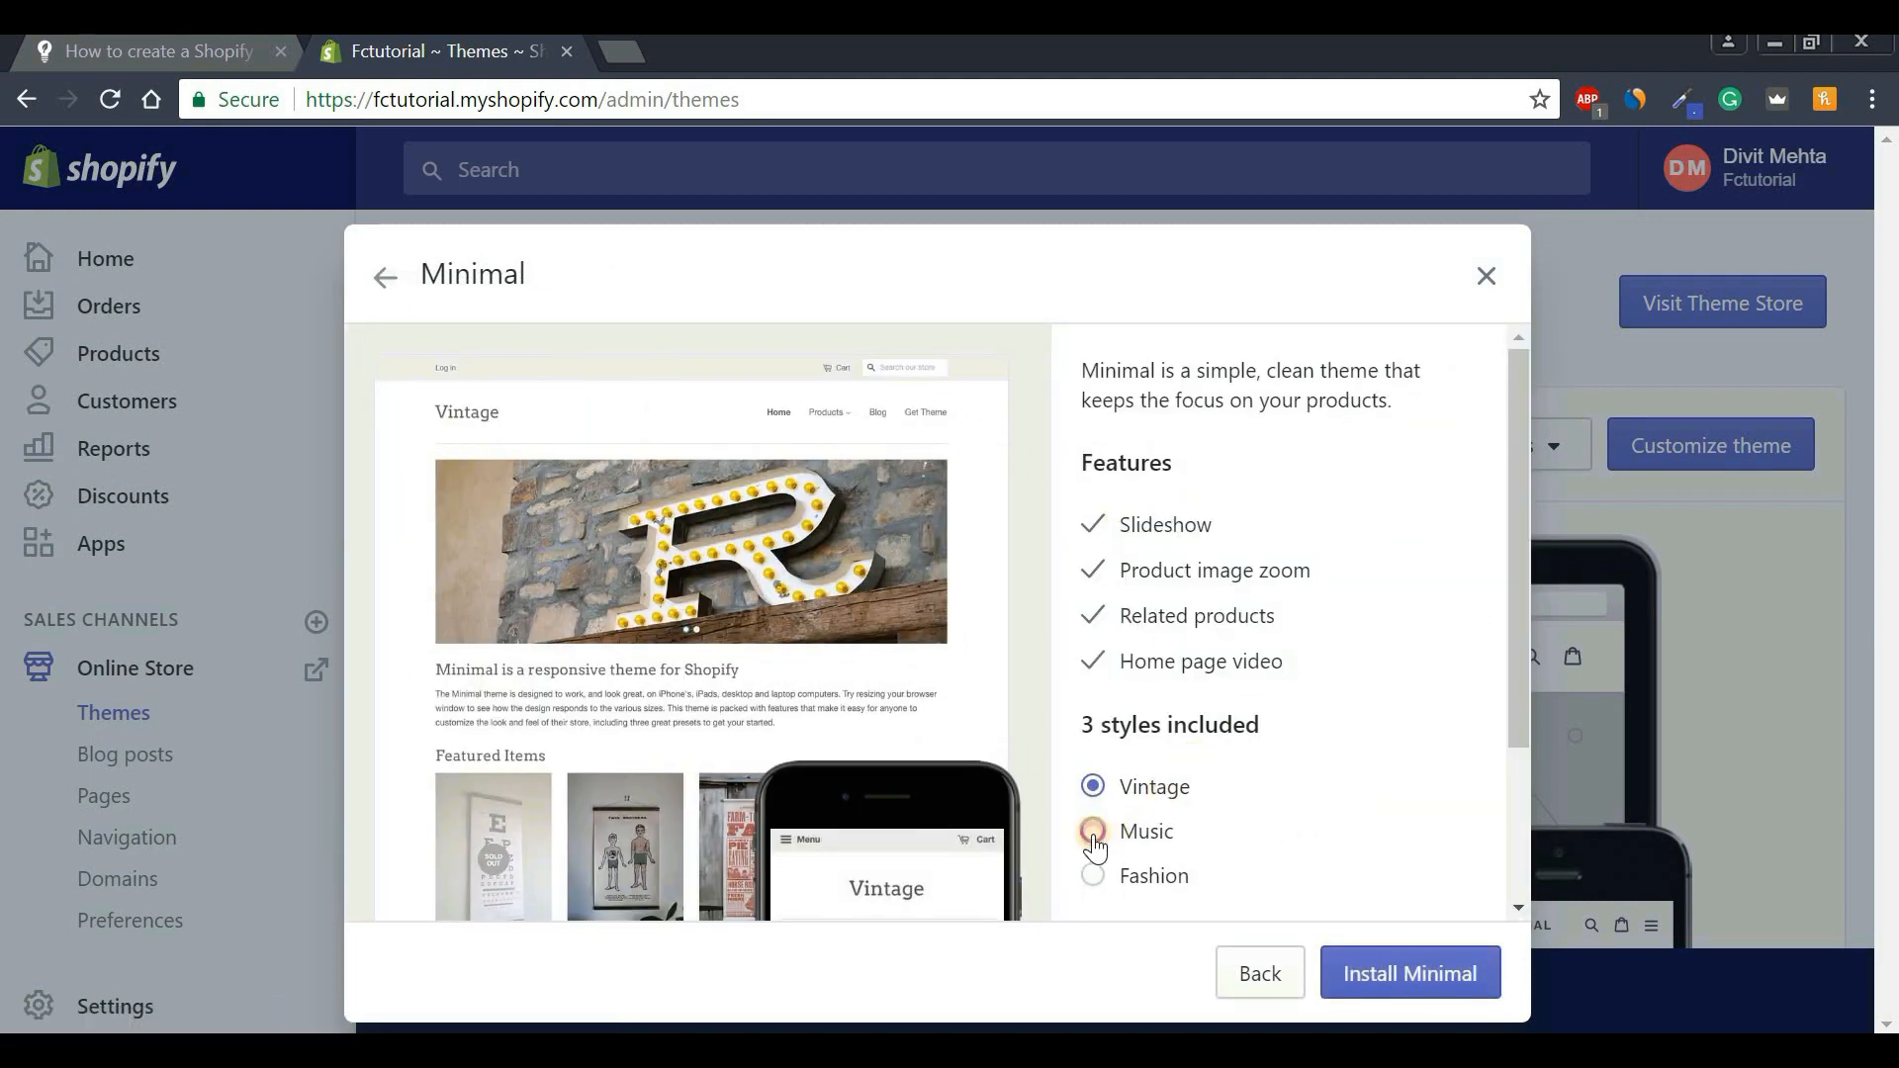
left_click(1093, 833)
left_click(1091, 878)
left_click(1096, 787)
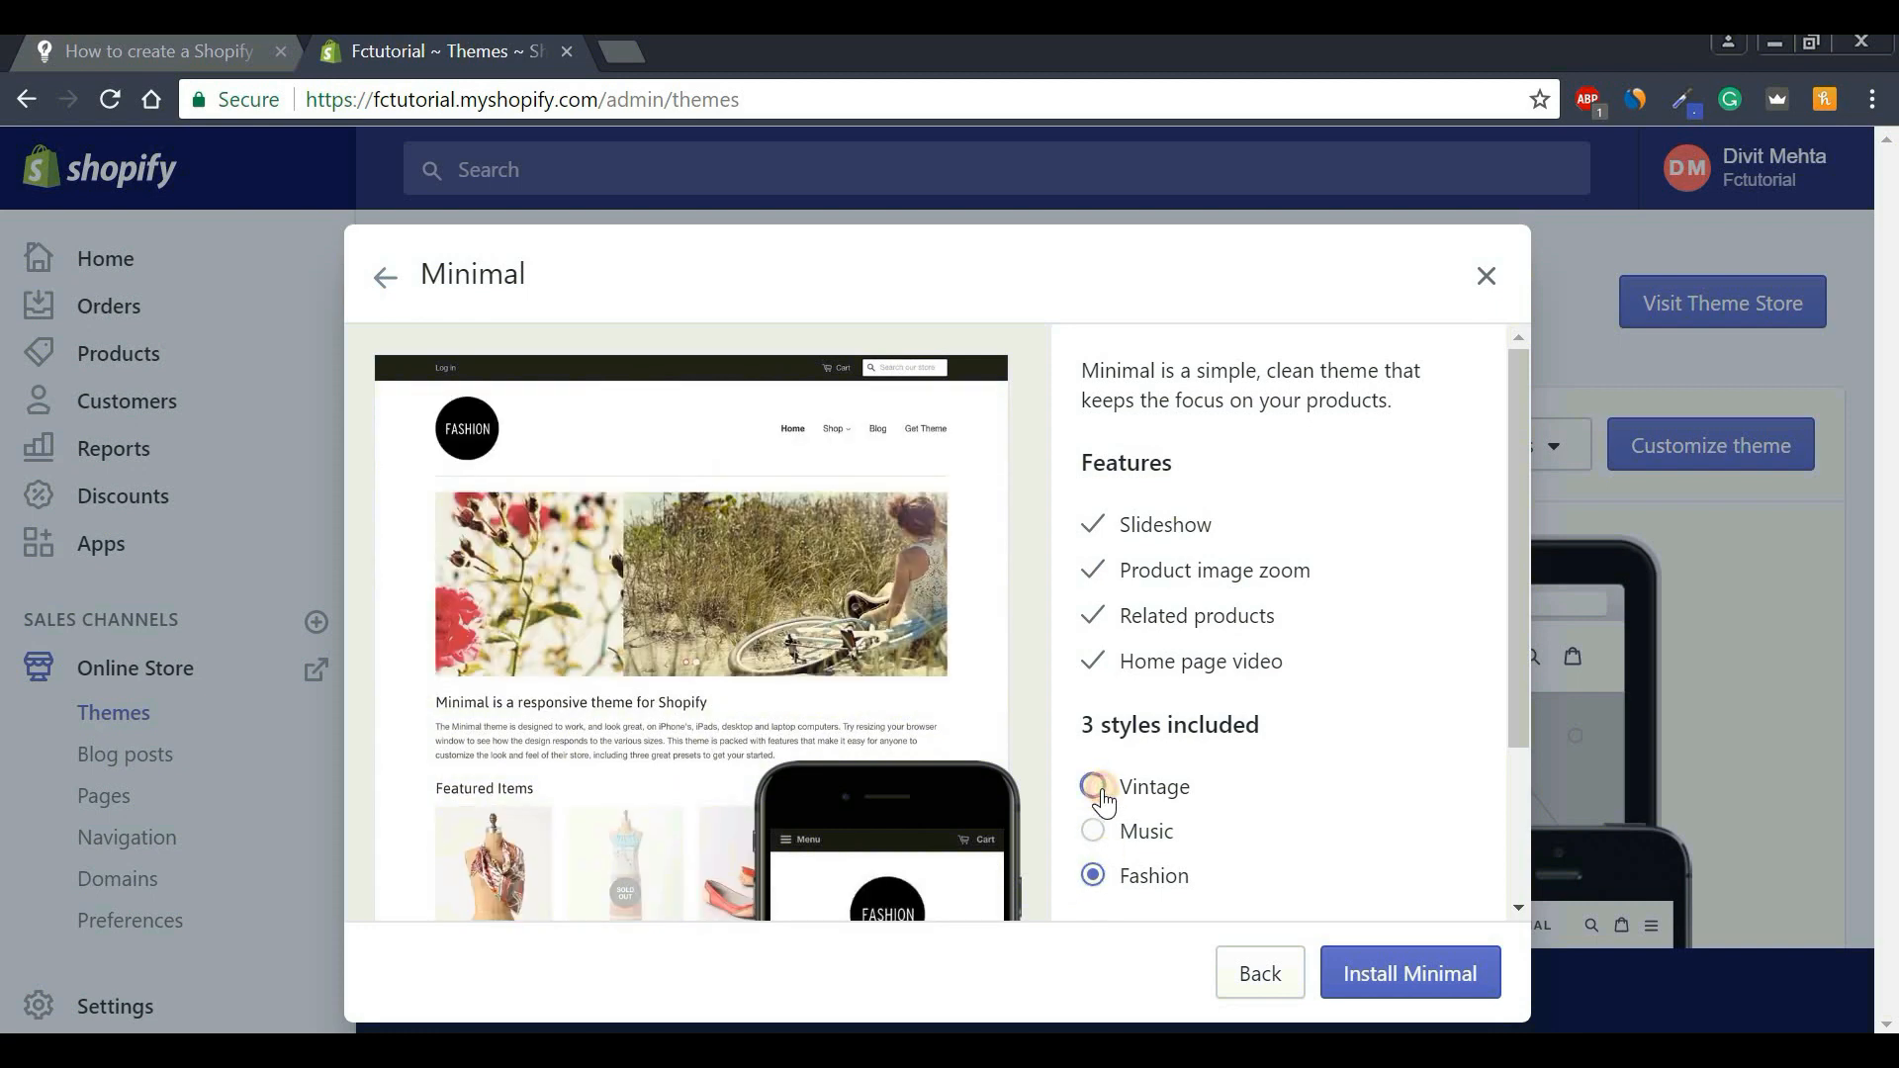
left_click(1439, 982)
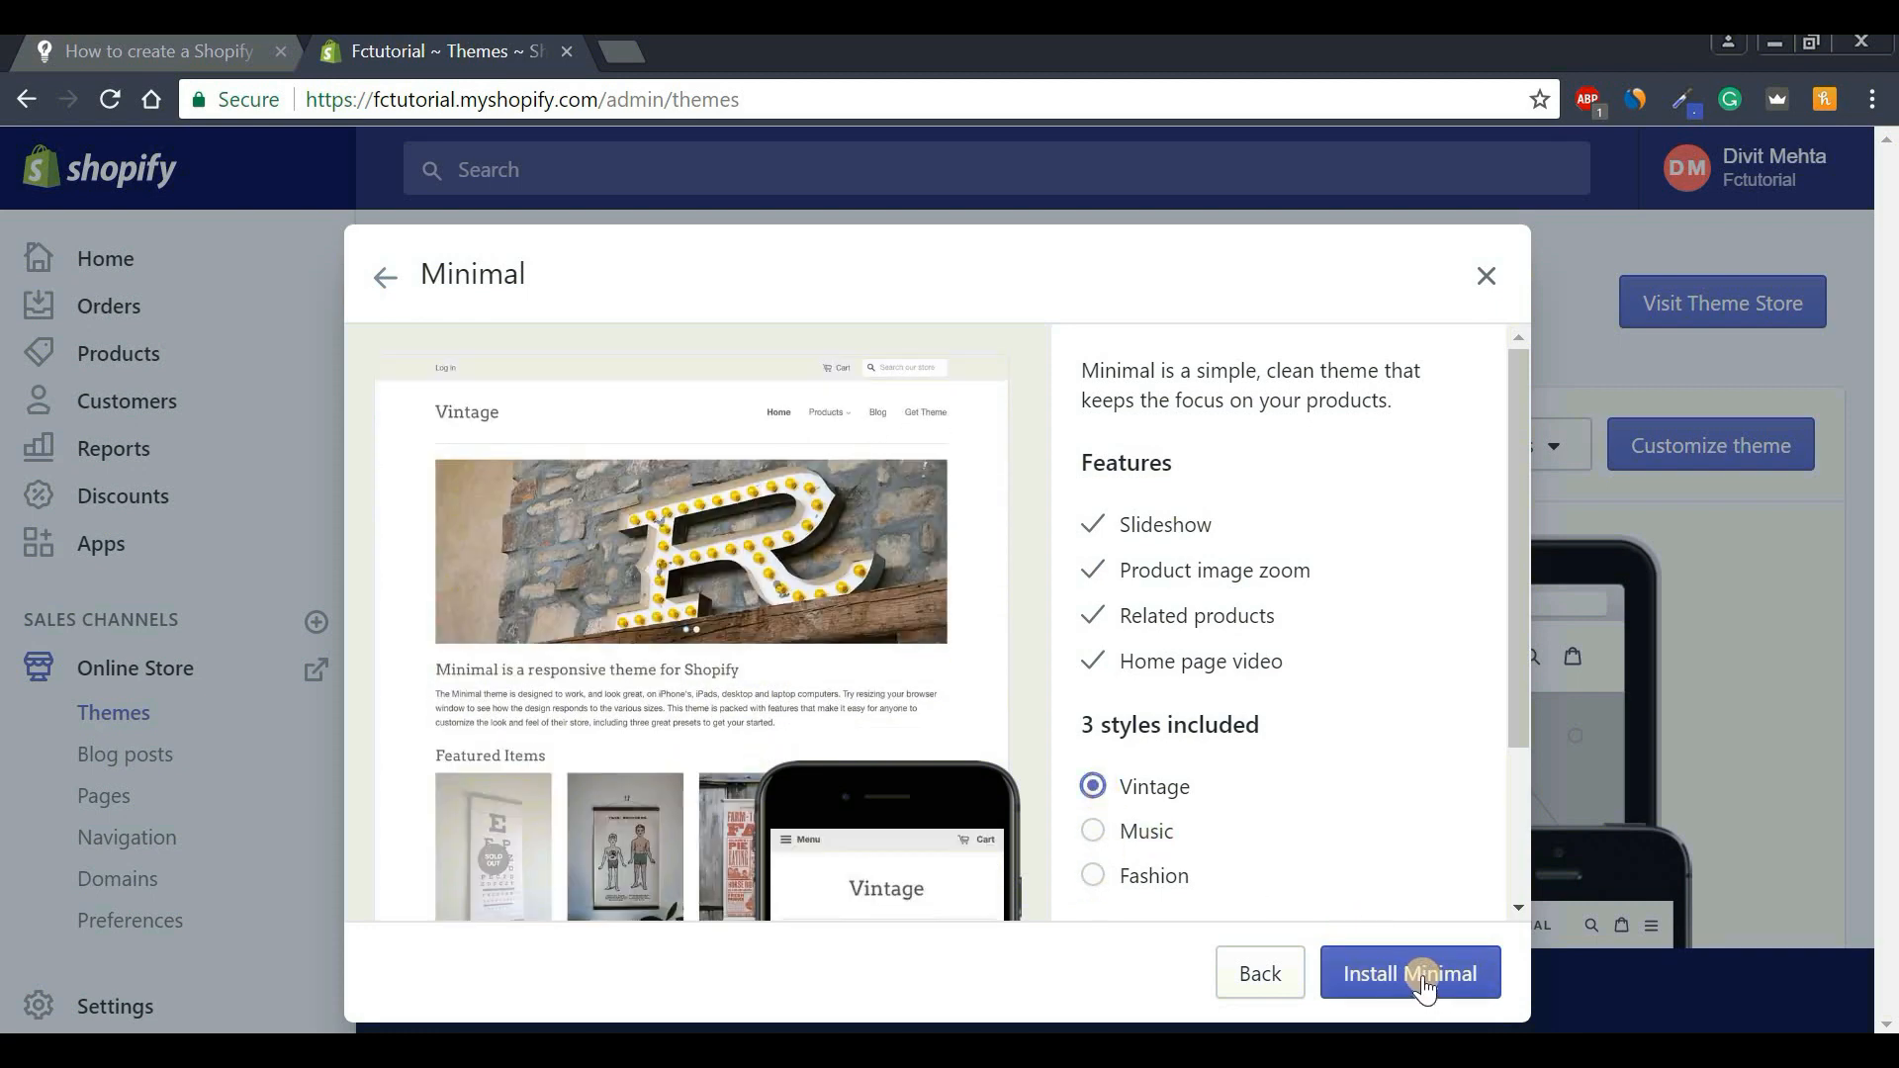
left_click(386, 278)
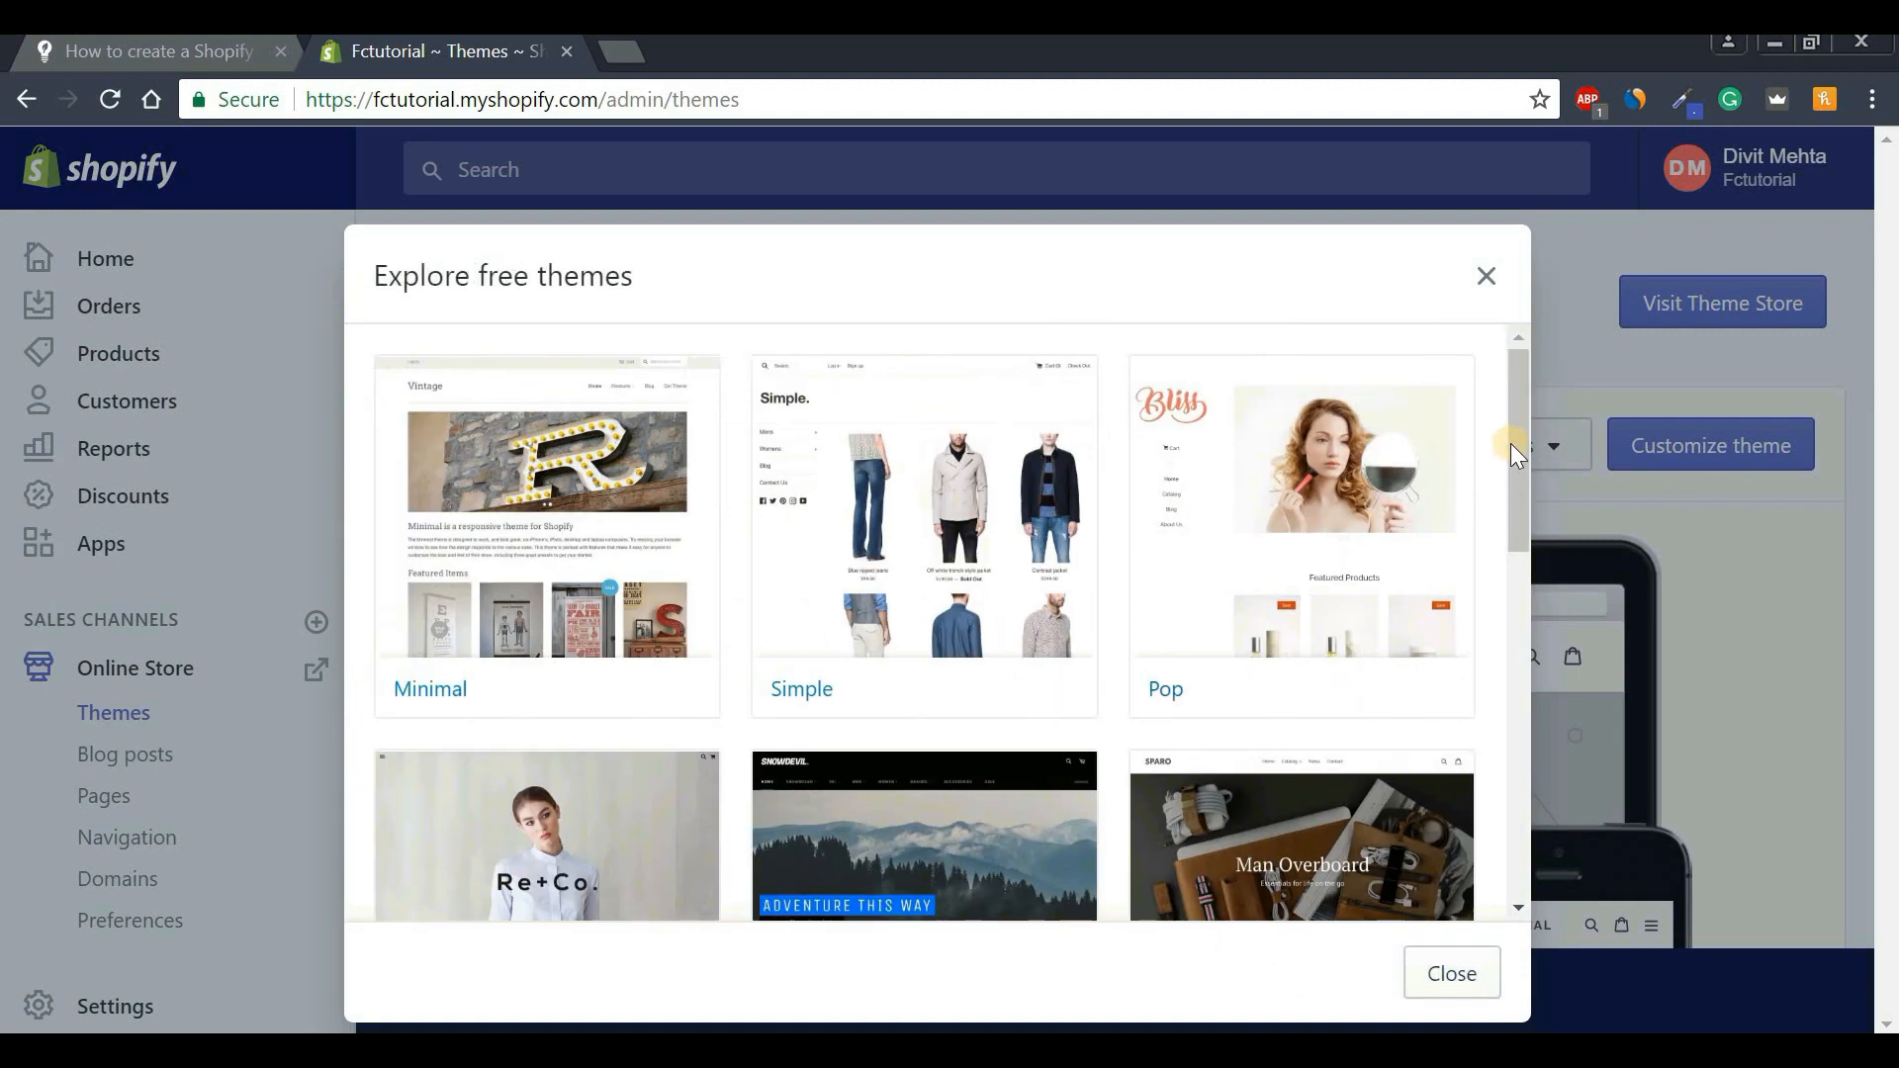
scroll(1517, 466, "down", 5)
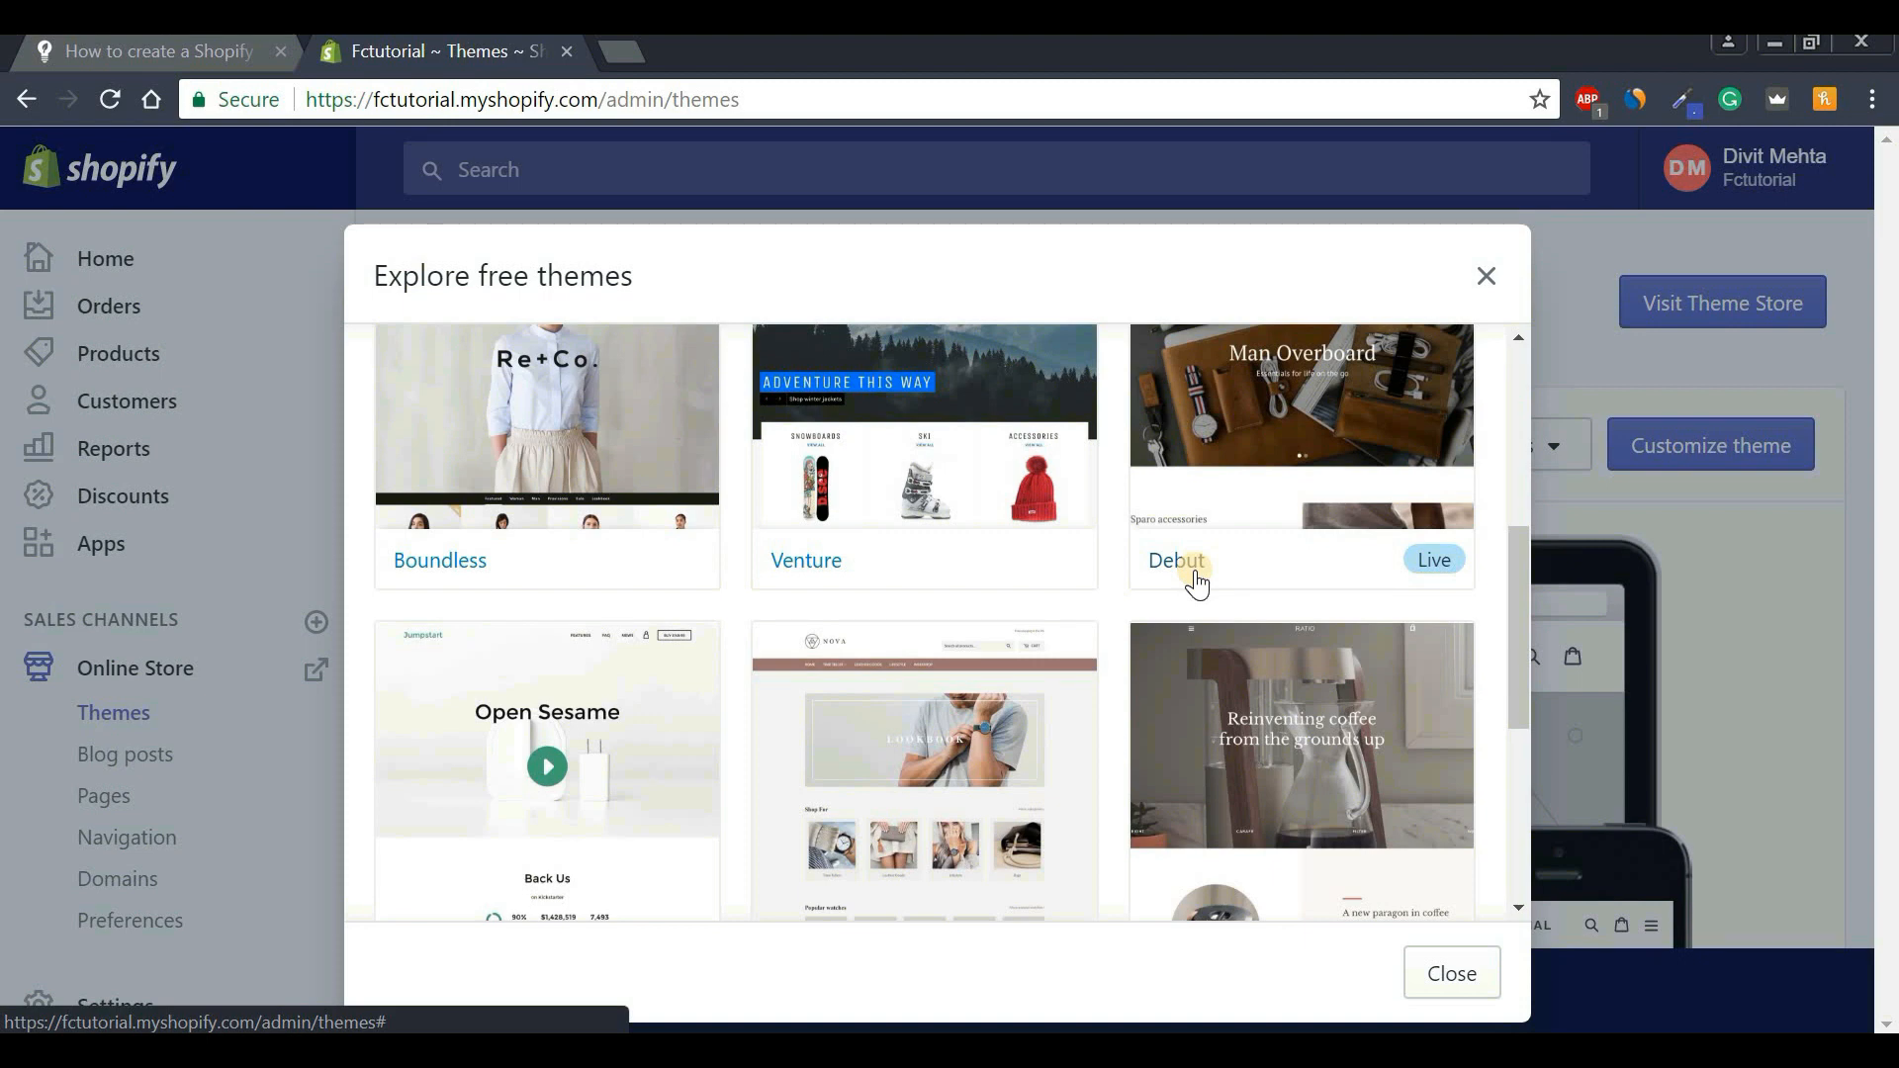
left_click(1450, 973)
left_click_drag(1887, 827, 1889, 382)
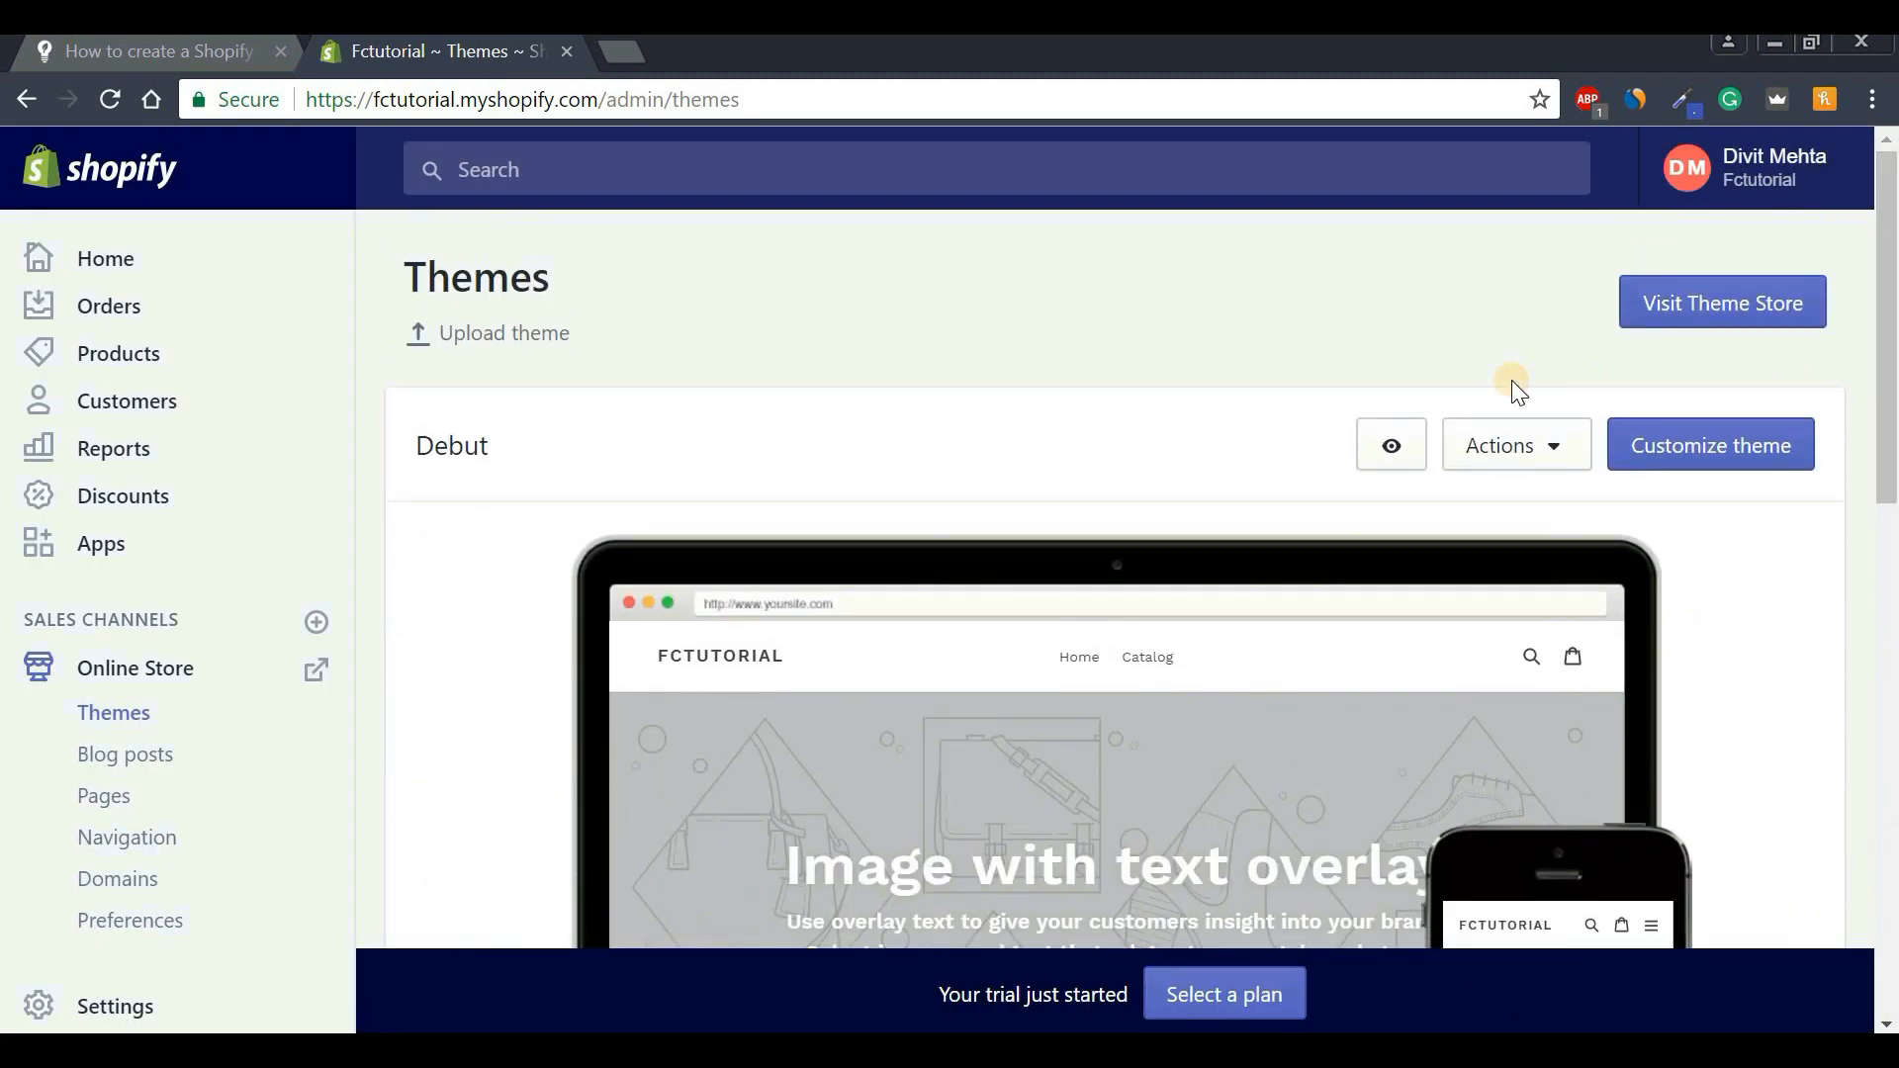
Preview the Fctutorial storefront with the Debut theme in its own tab.
left_click(1392, 453)
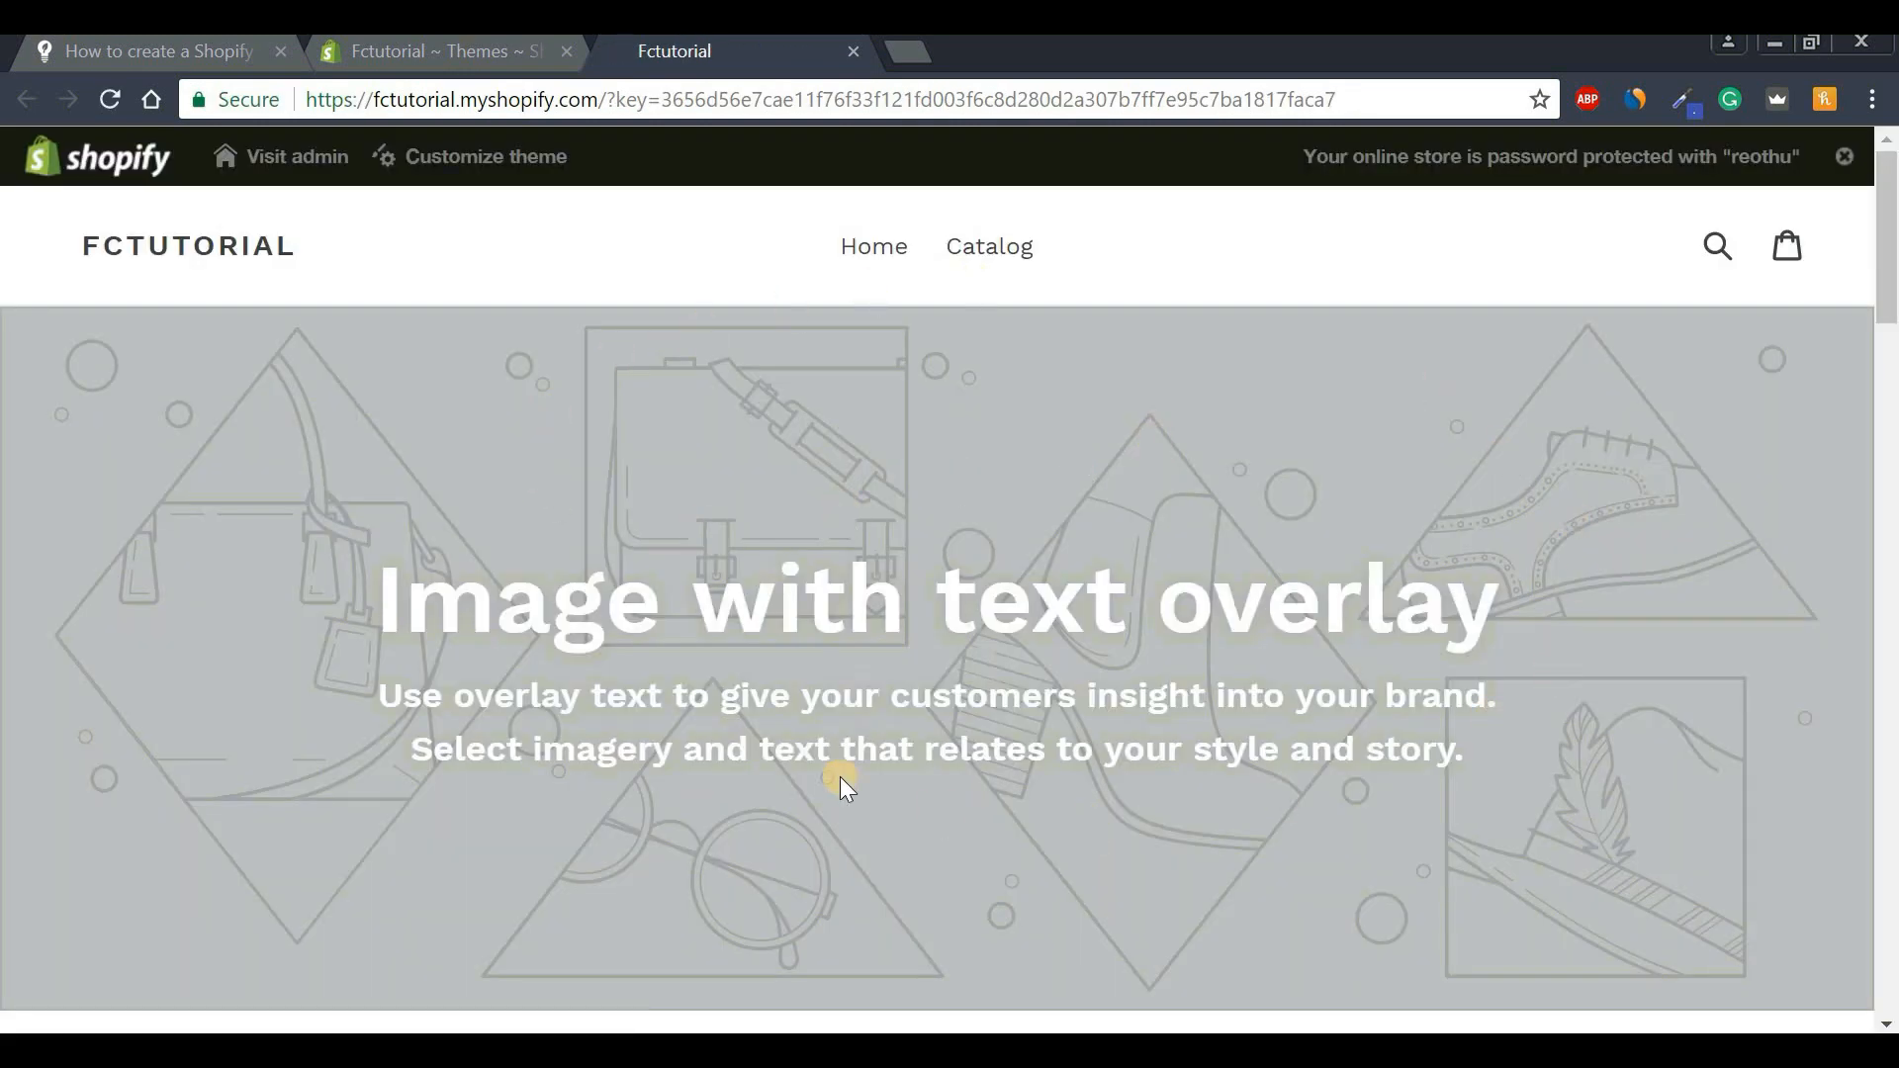
mouse_move(1889, 224)
left_mouse_down()
mouse_move(1891, 917)
mouse_move(1891, 193)
left_mouse_up()
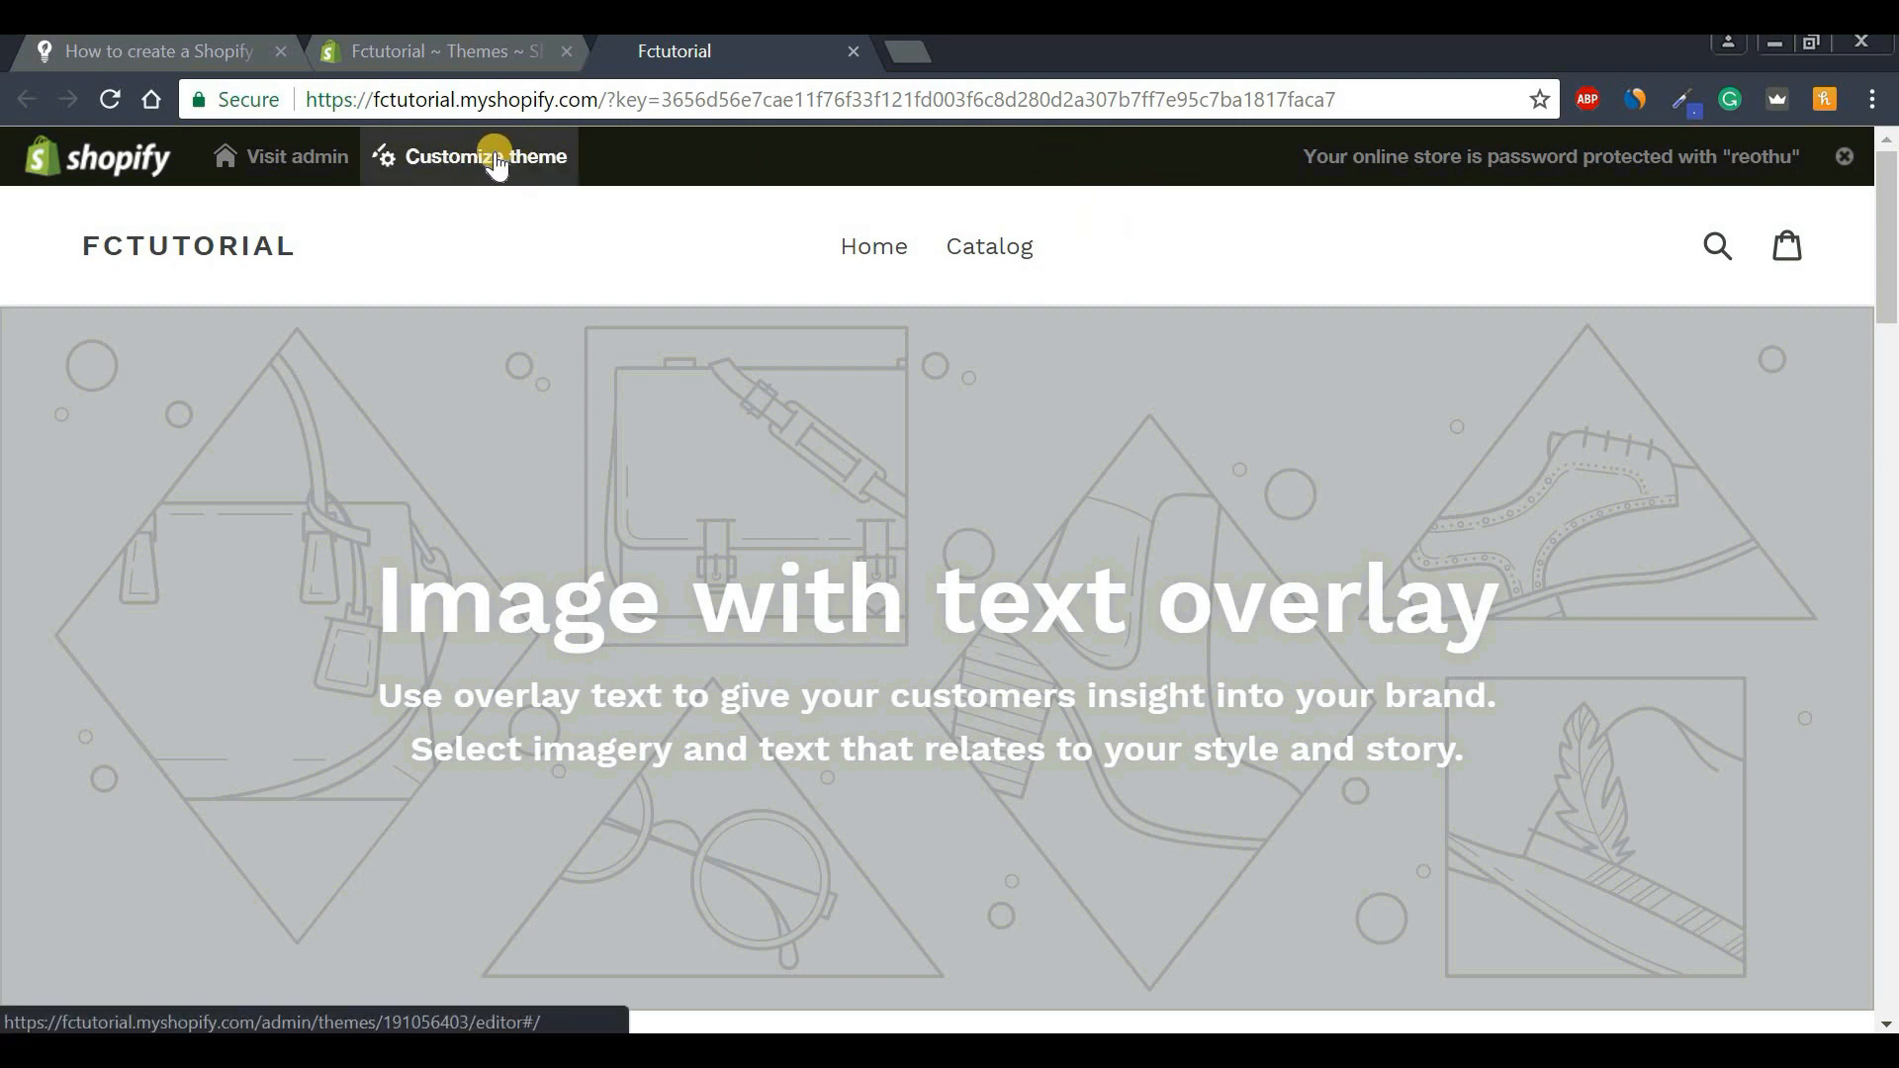
left_click(419, 50)
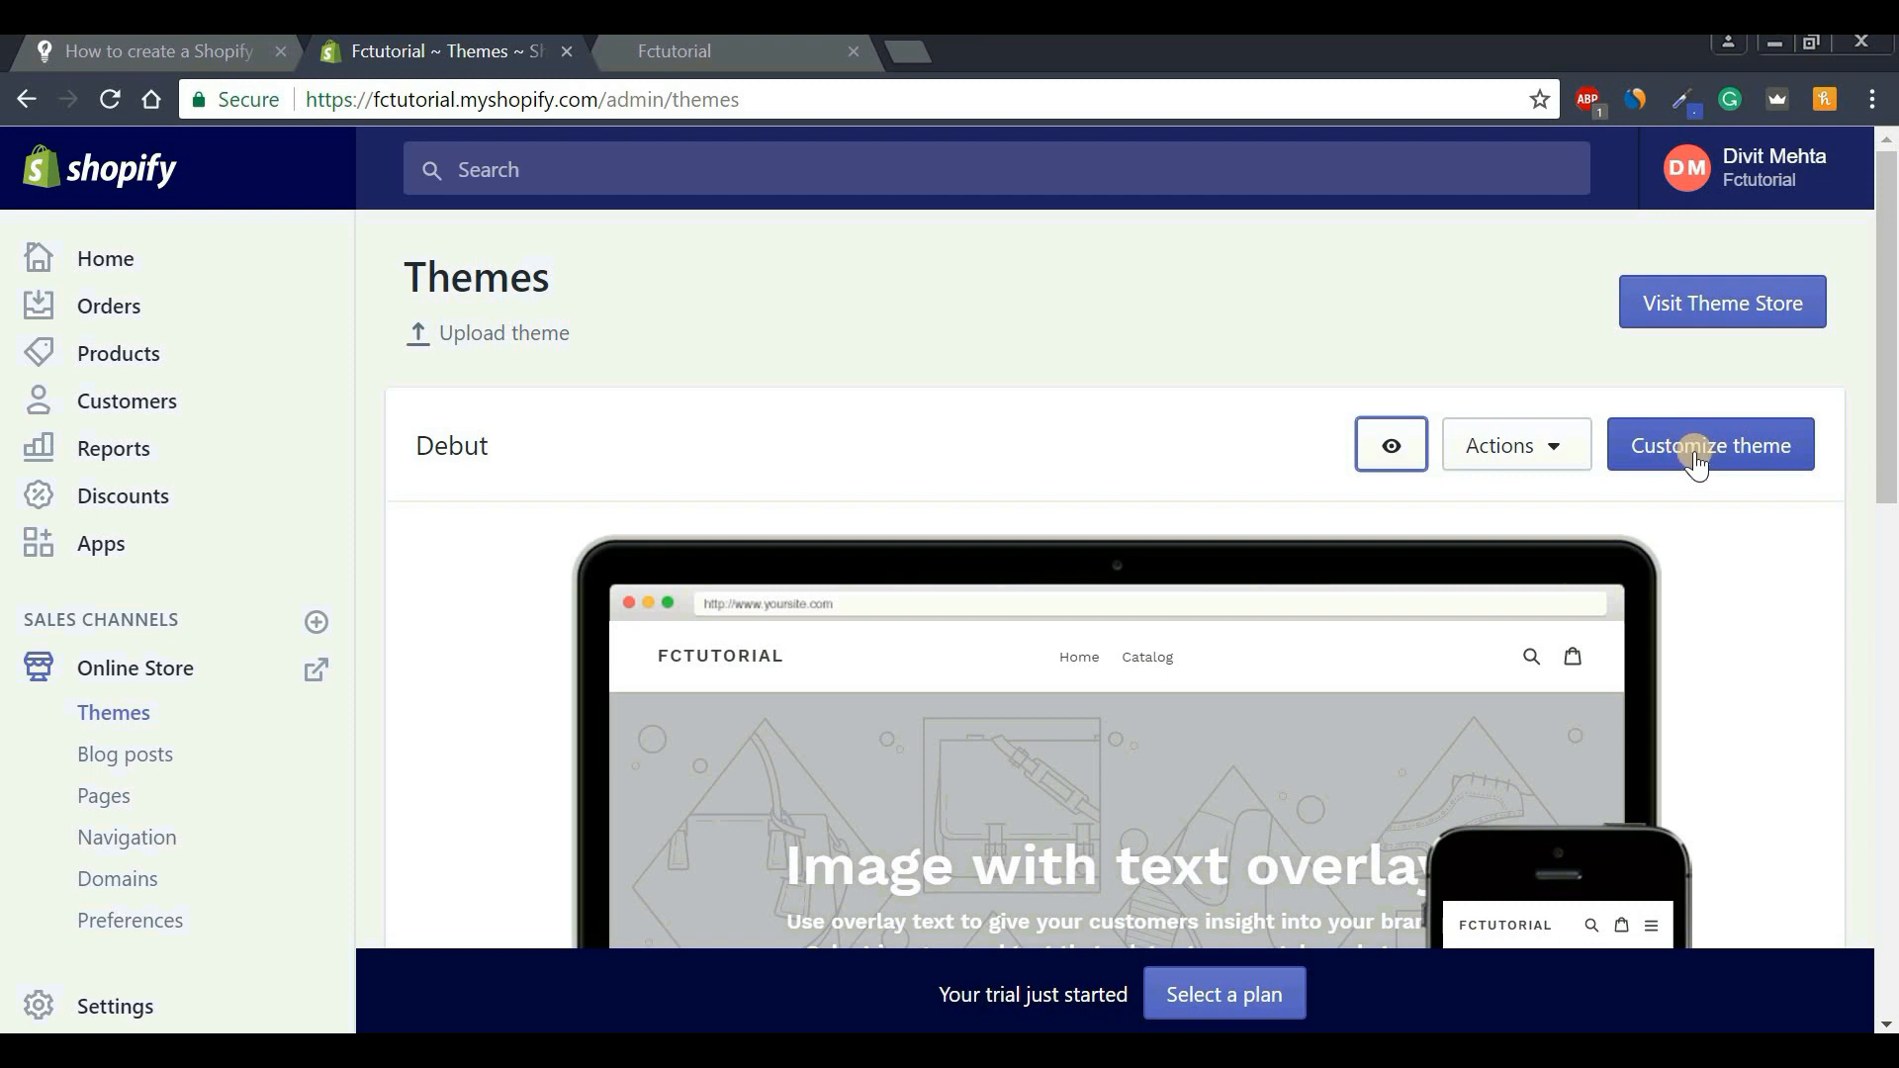
left_click(746, 54)
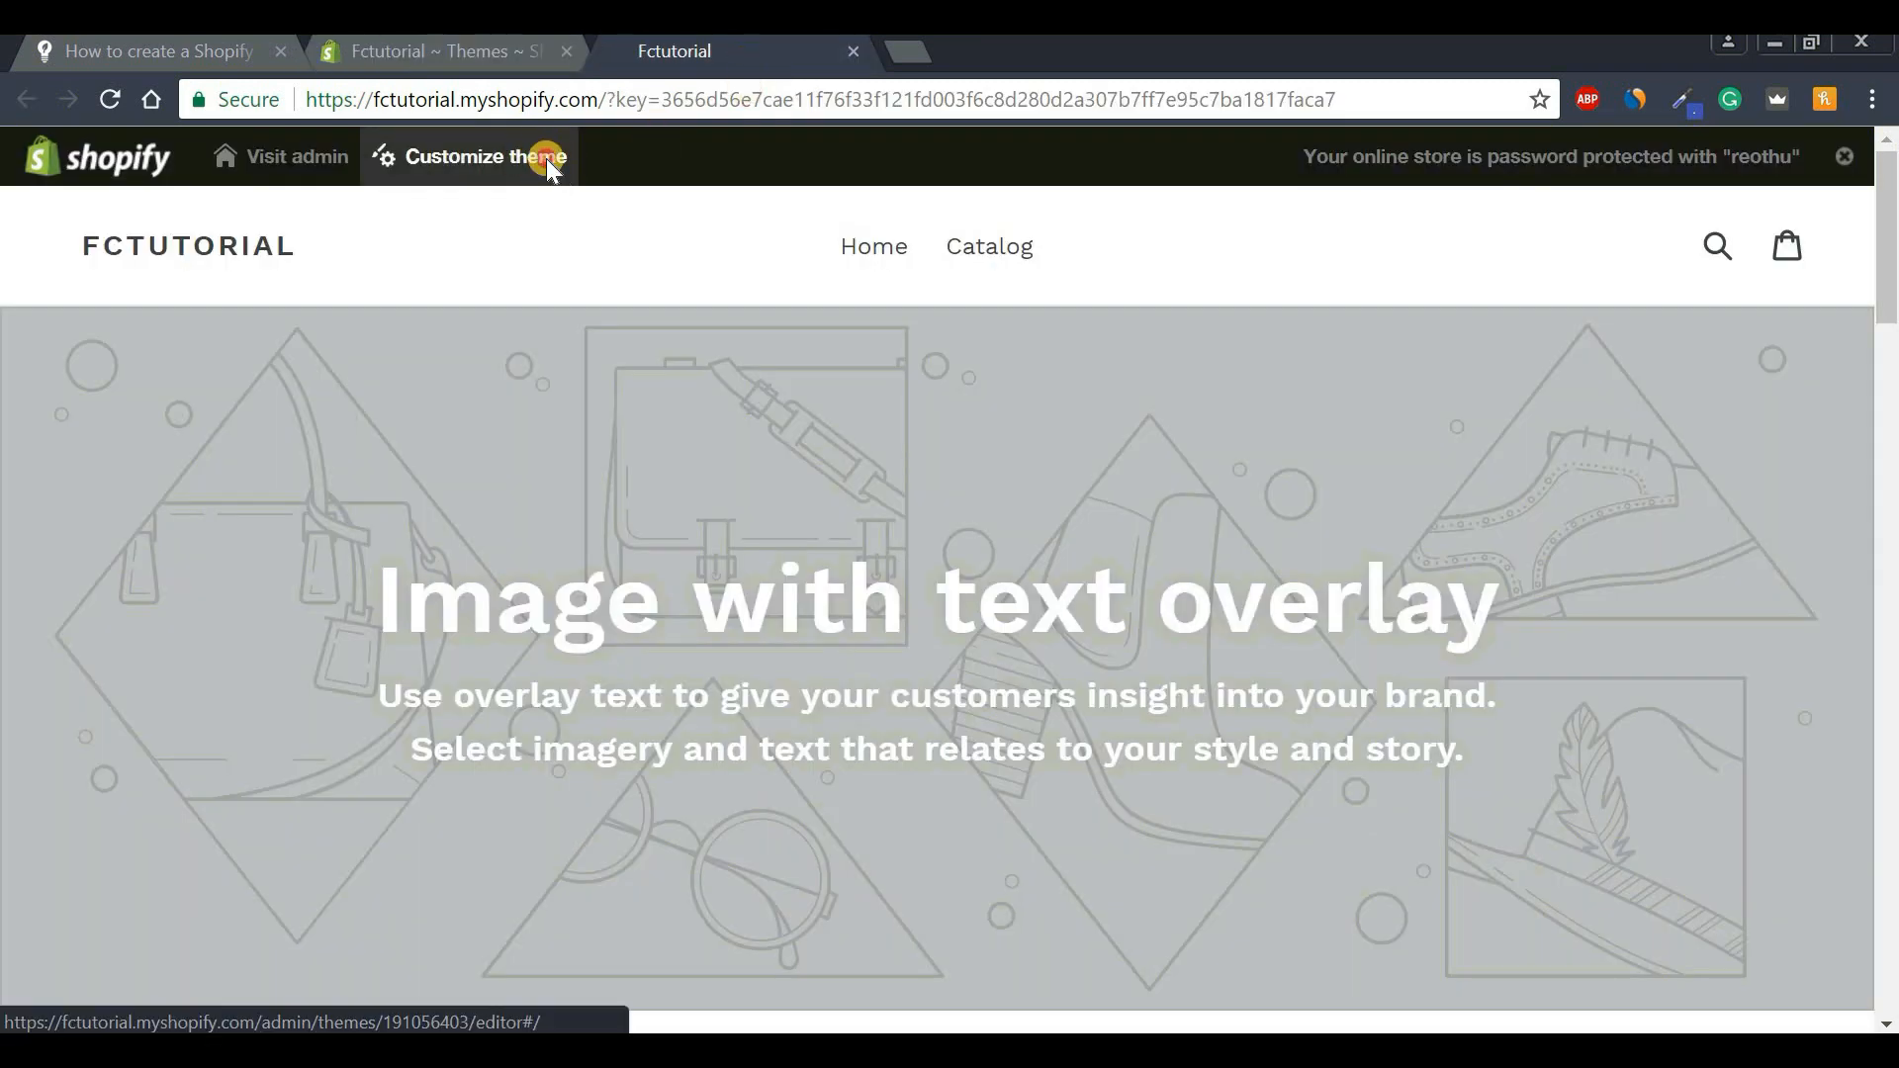
left_click(557, 163)
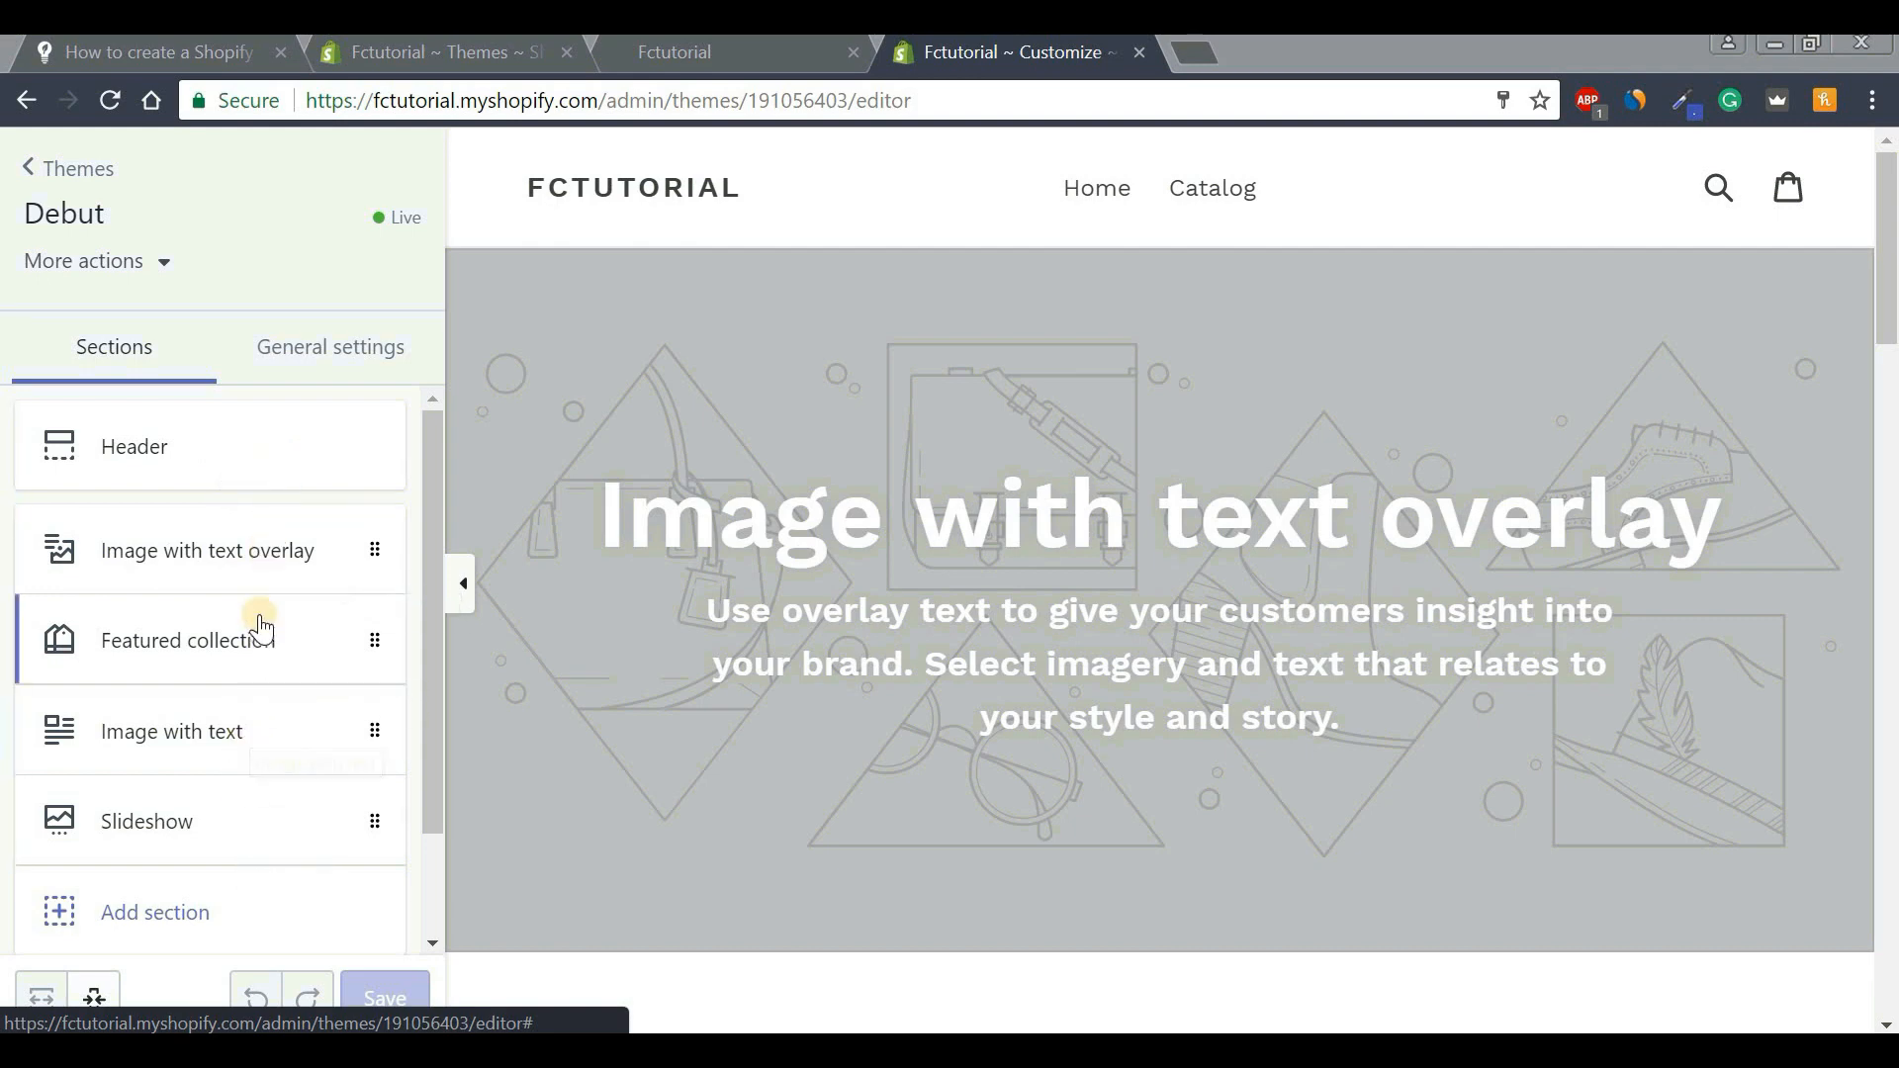
Look at the Image with text section's settings, then return to the homepage sections list.
mouse_move(1894, 249)
left_mouse_down()
mouse_move(1894, 949)
mouse_move(1892, 242)
left_mouse_up()
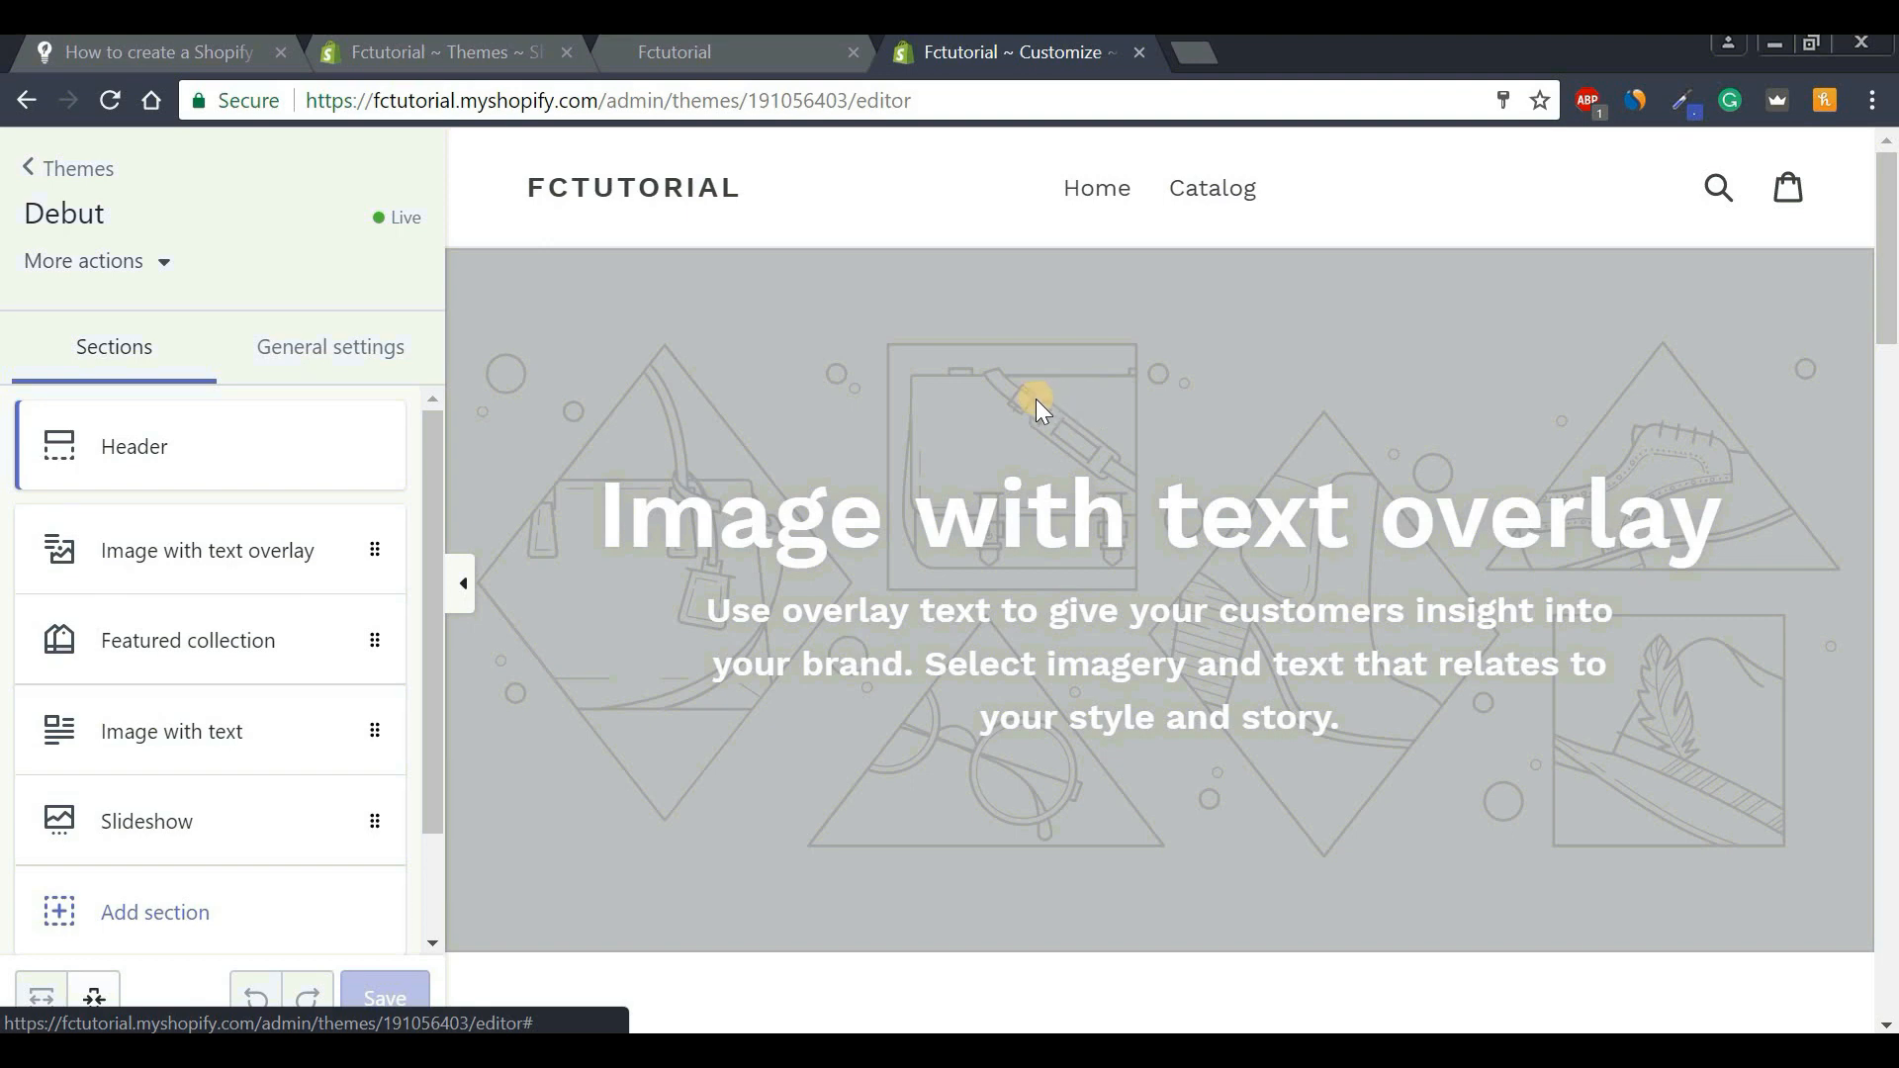
left_click(188, 744)
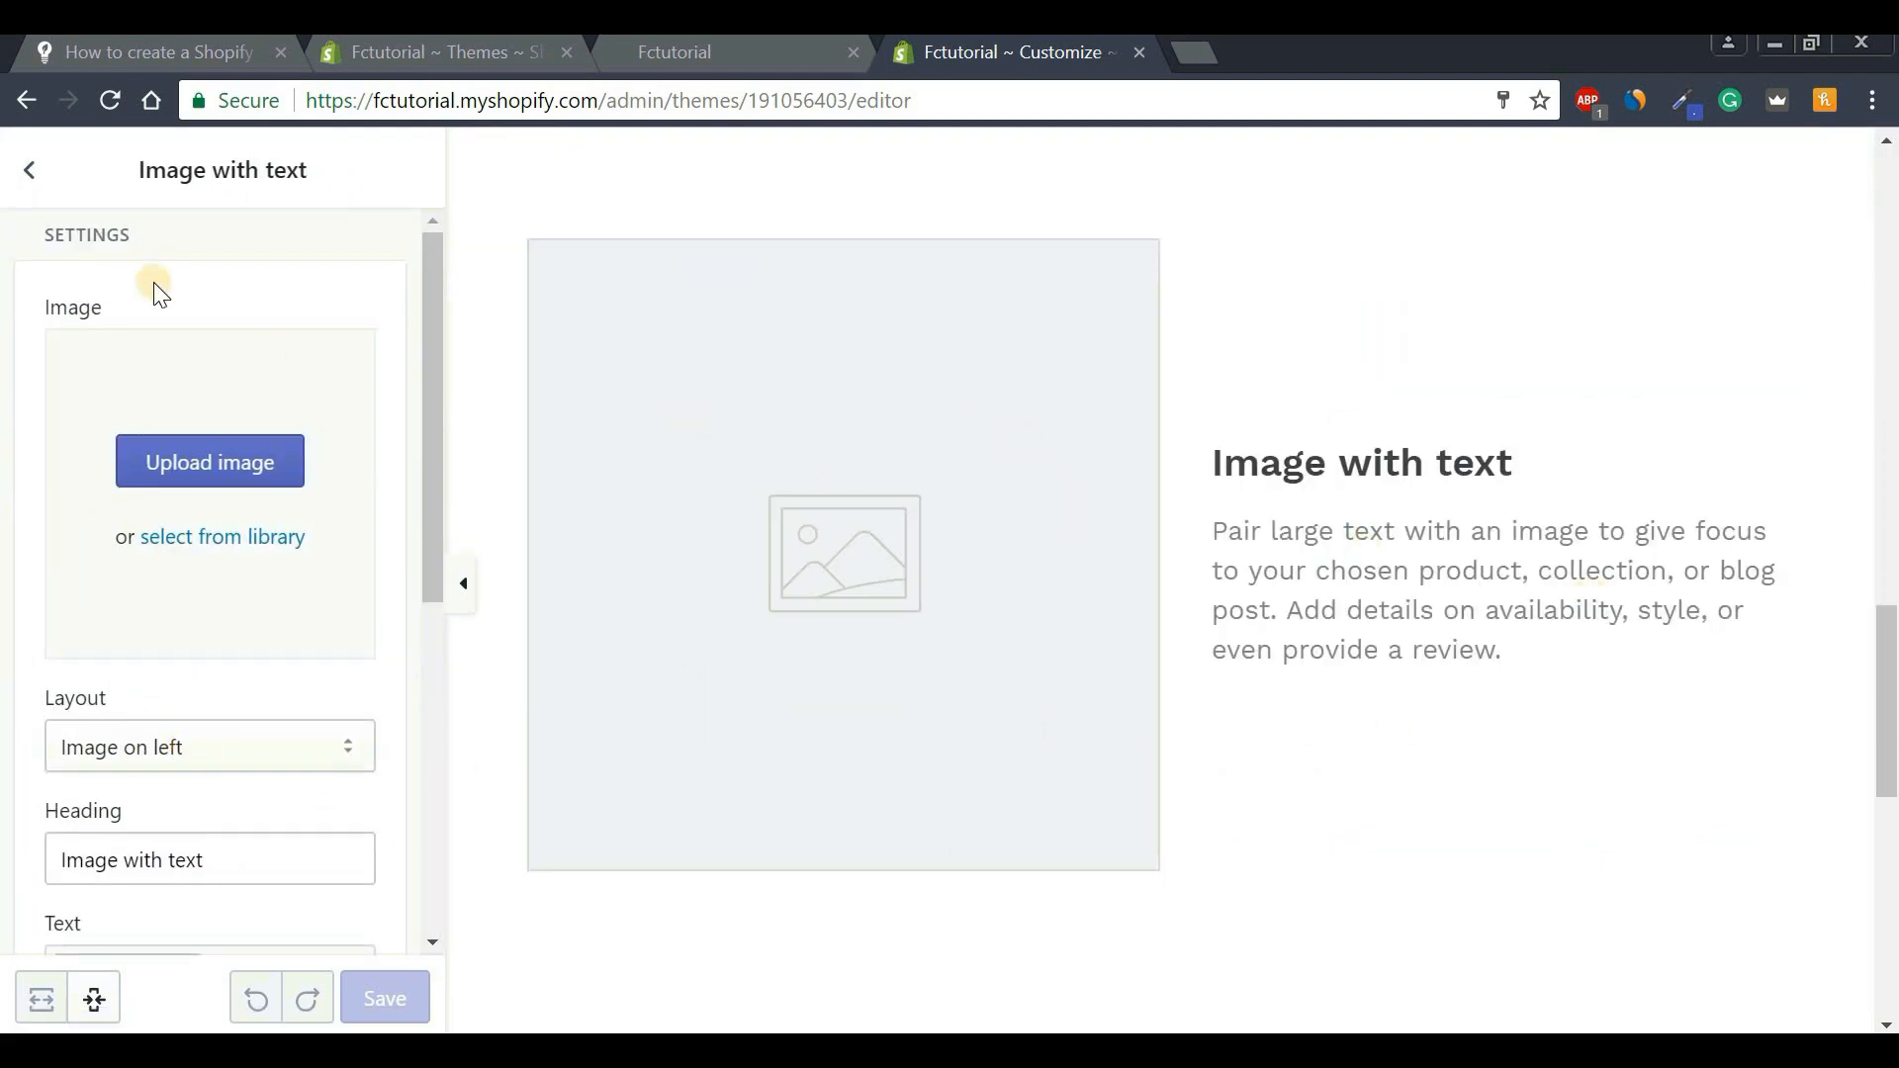
left_click_drag(429, 358, 289, 832)
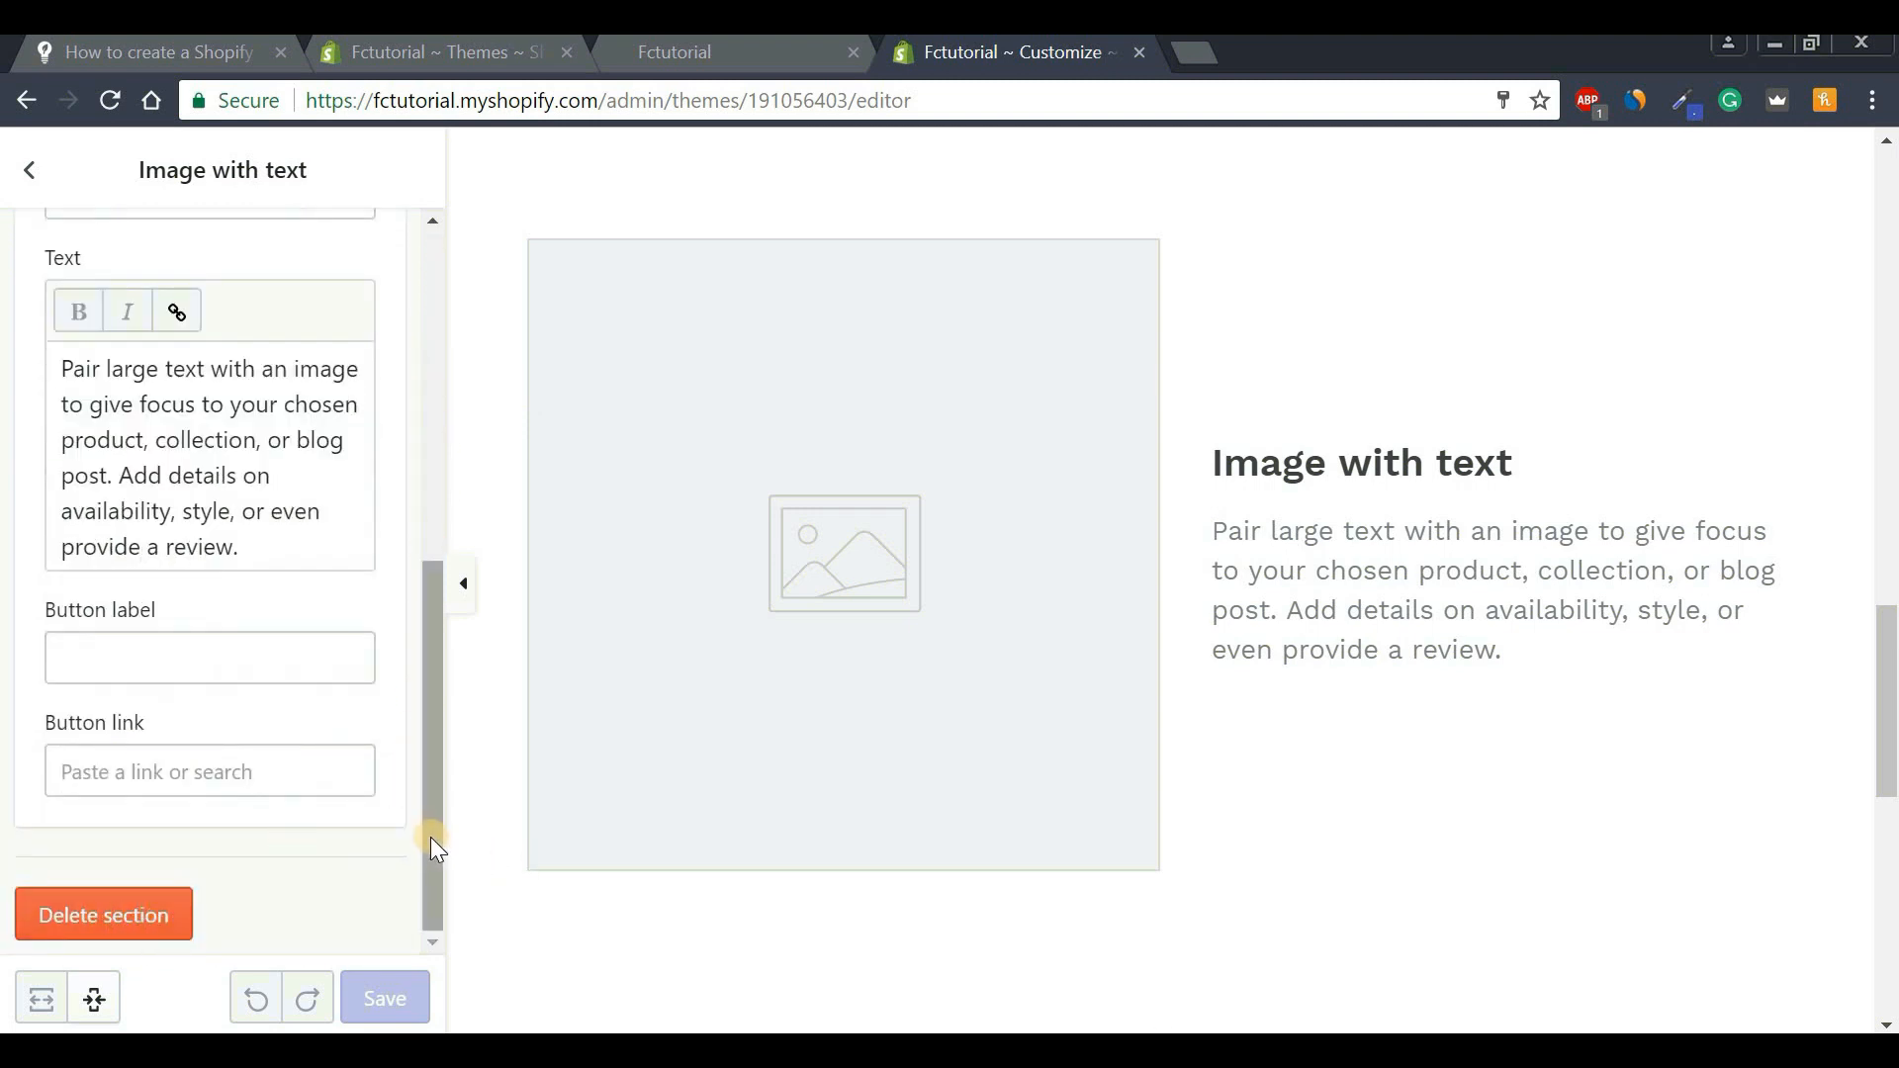
scroll(431, 837, "up", 7)
left_click(31, 178)
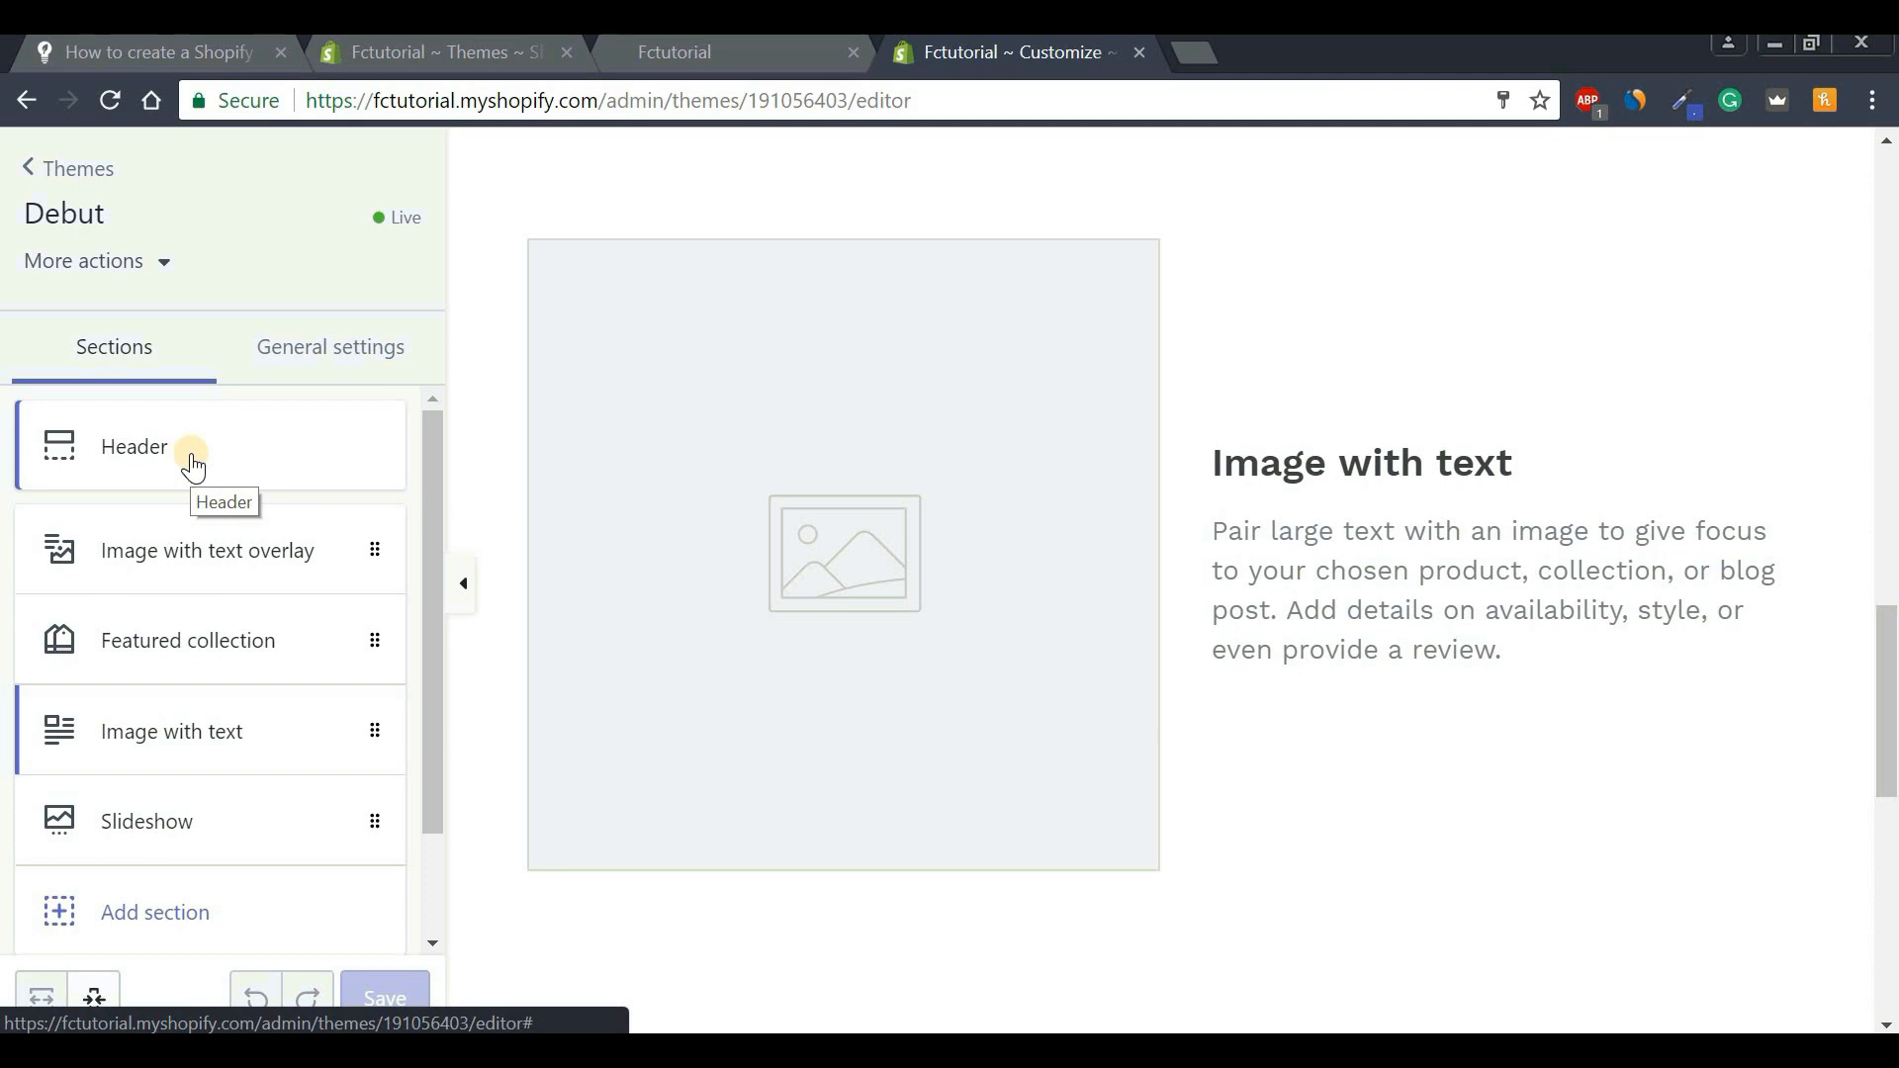
Upload Logo.png as the Header logo at 100 px width, trying Centered before settling on Left.
left_click(163, 455)
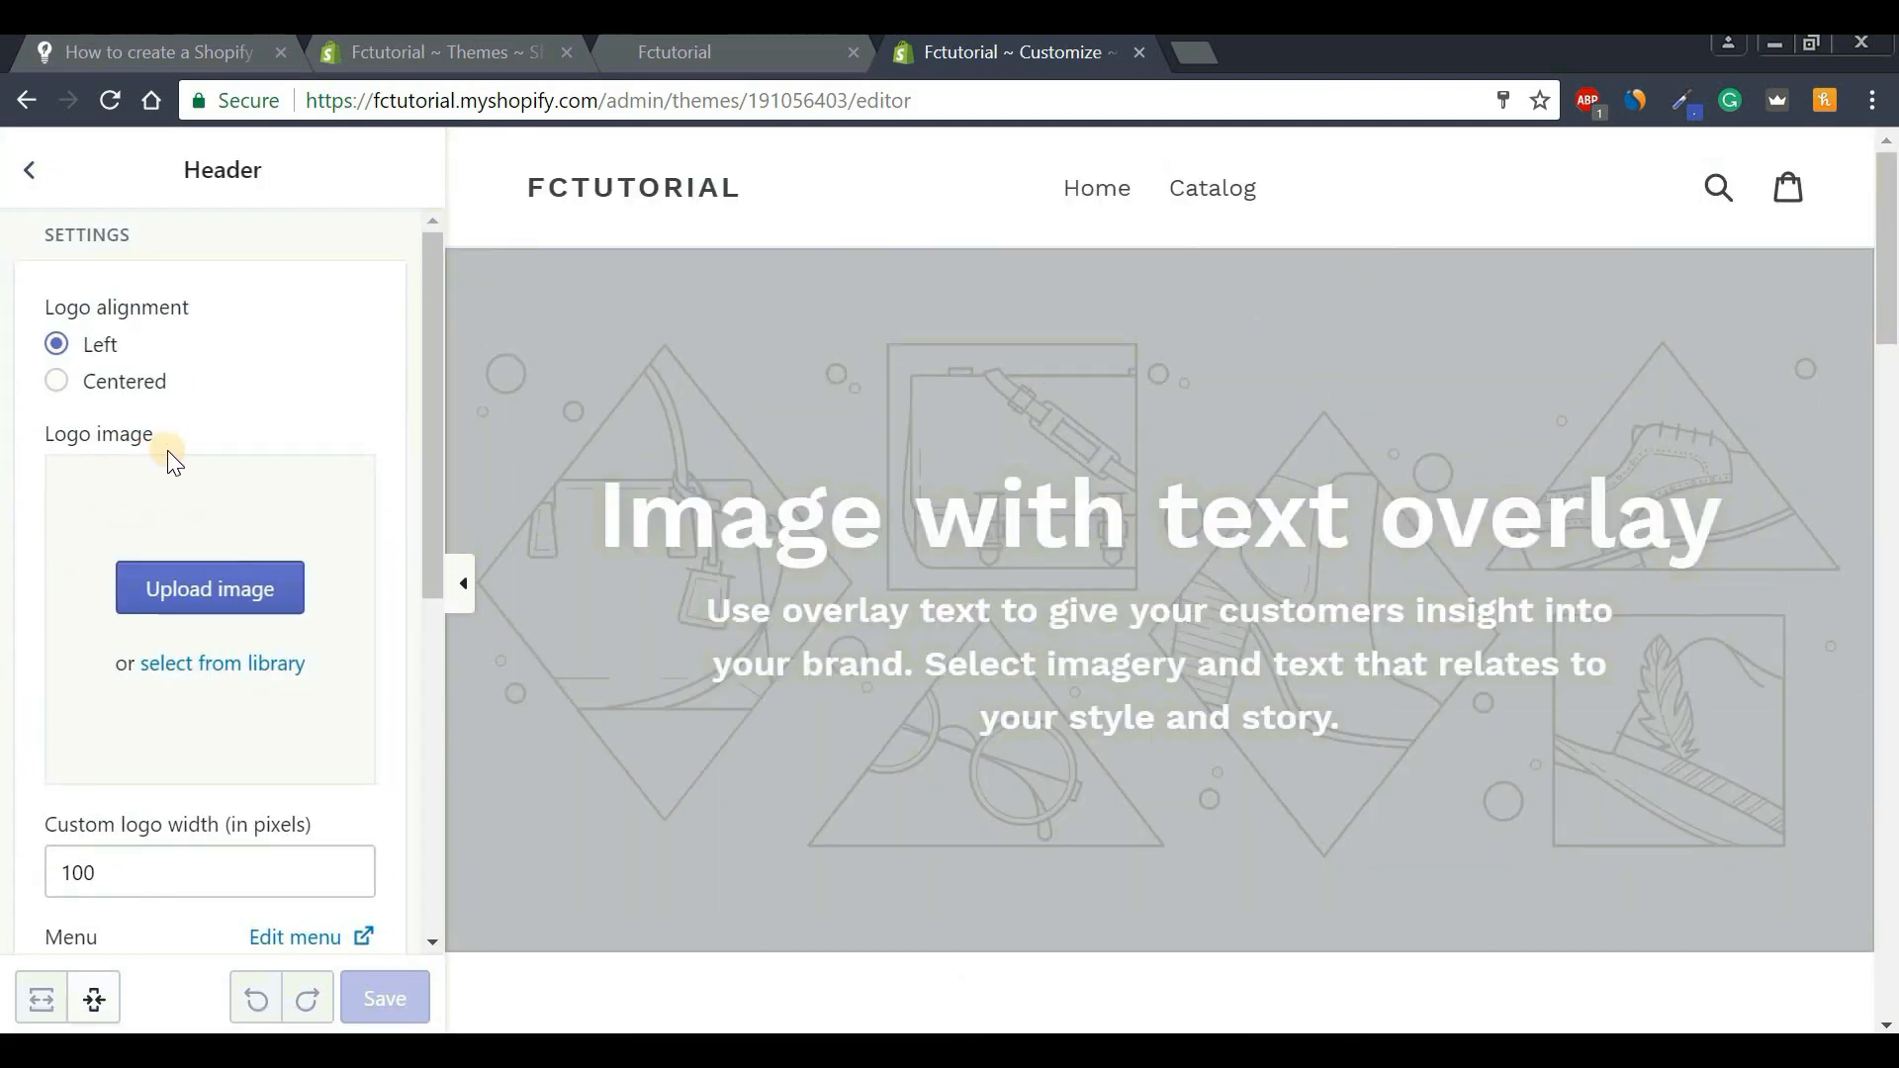
left_click(204, 592)
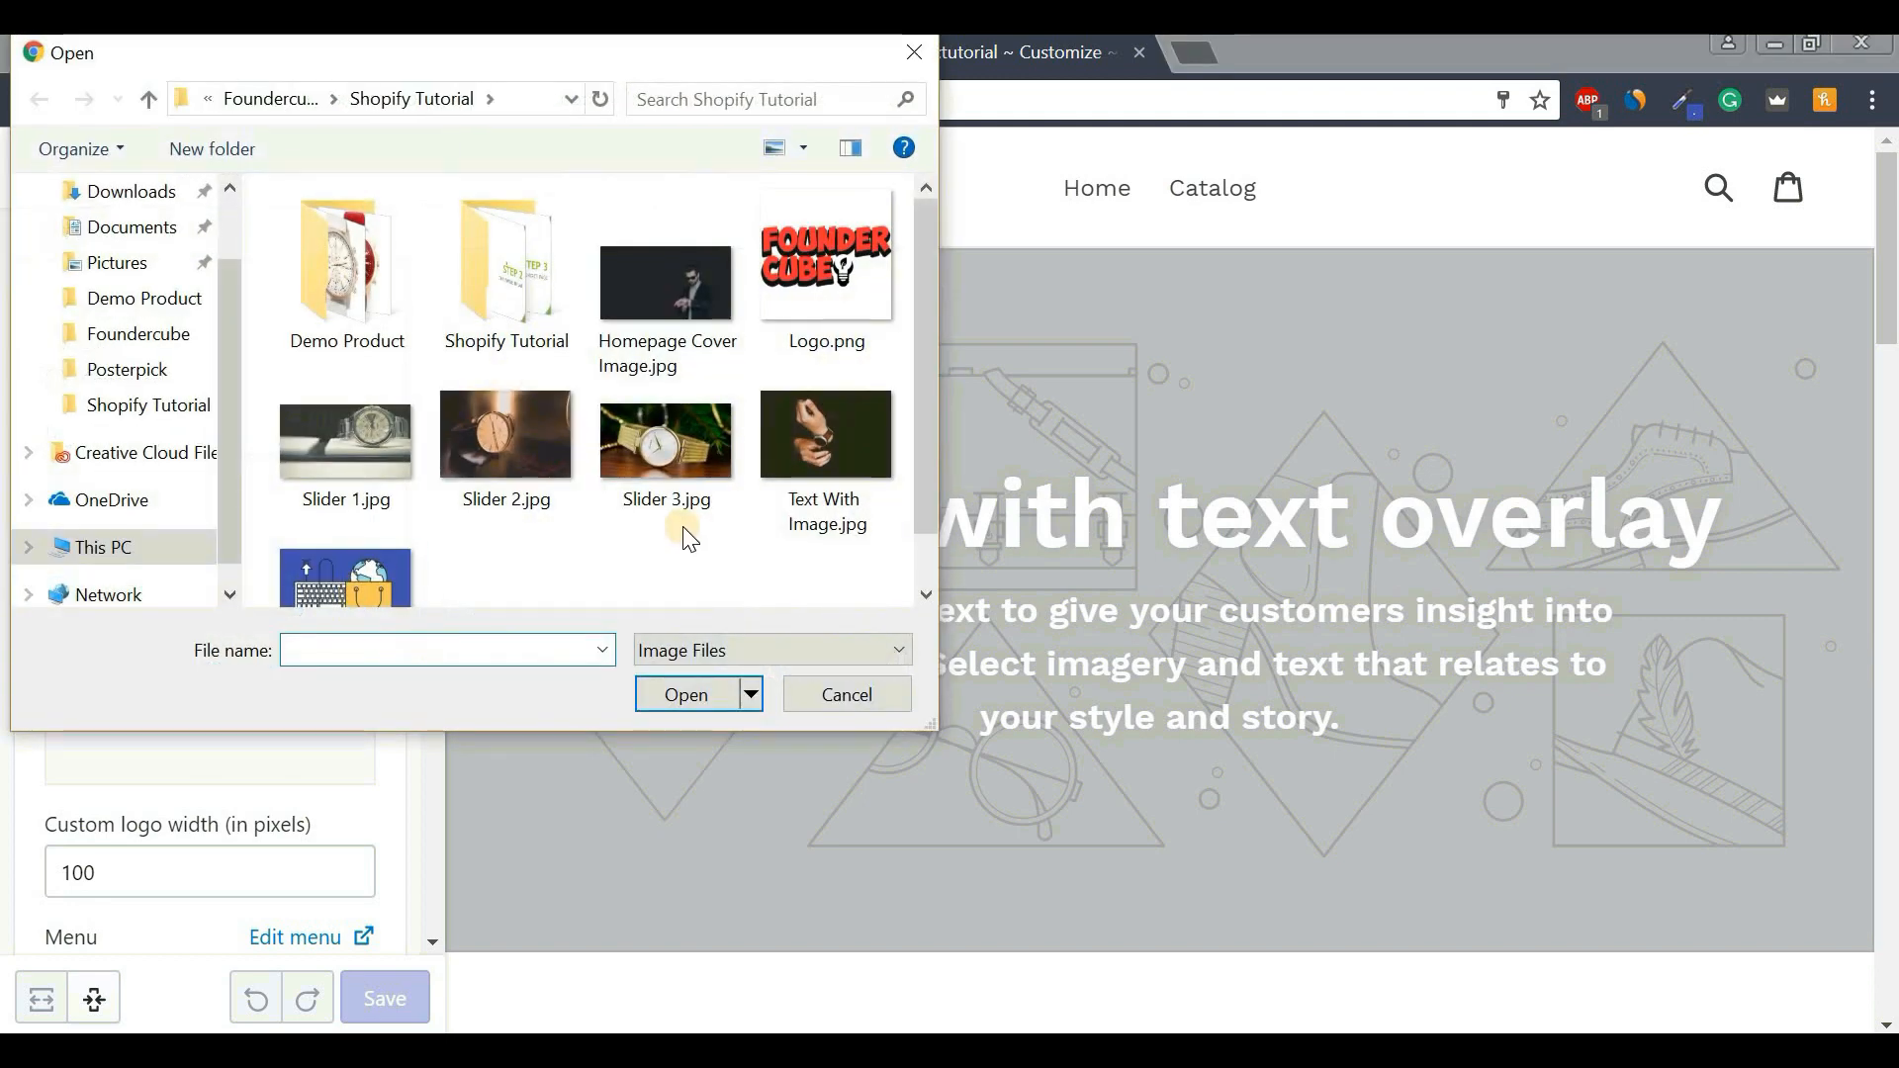
left_click(823, 292)
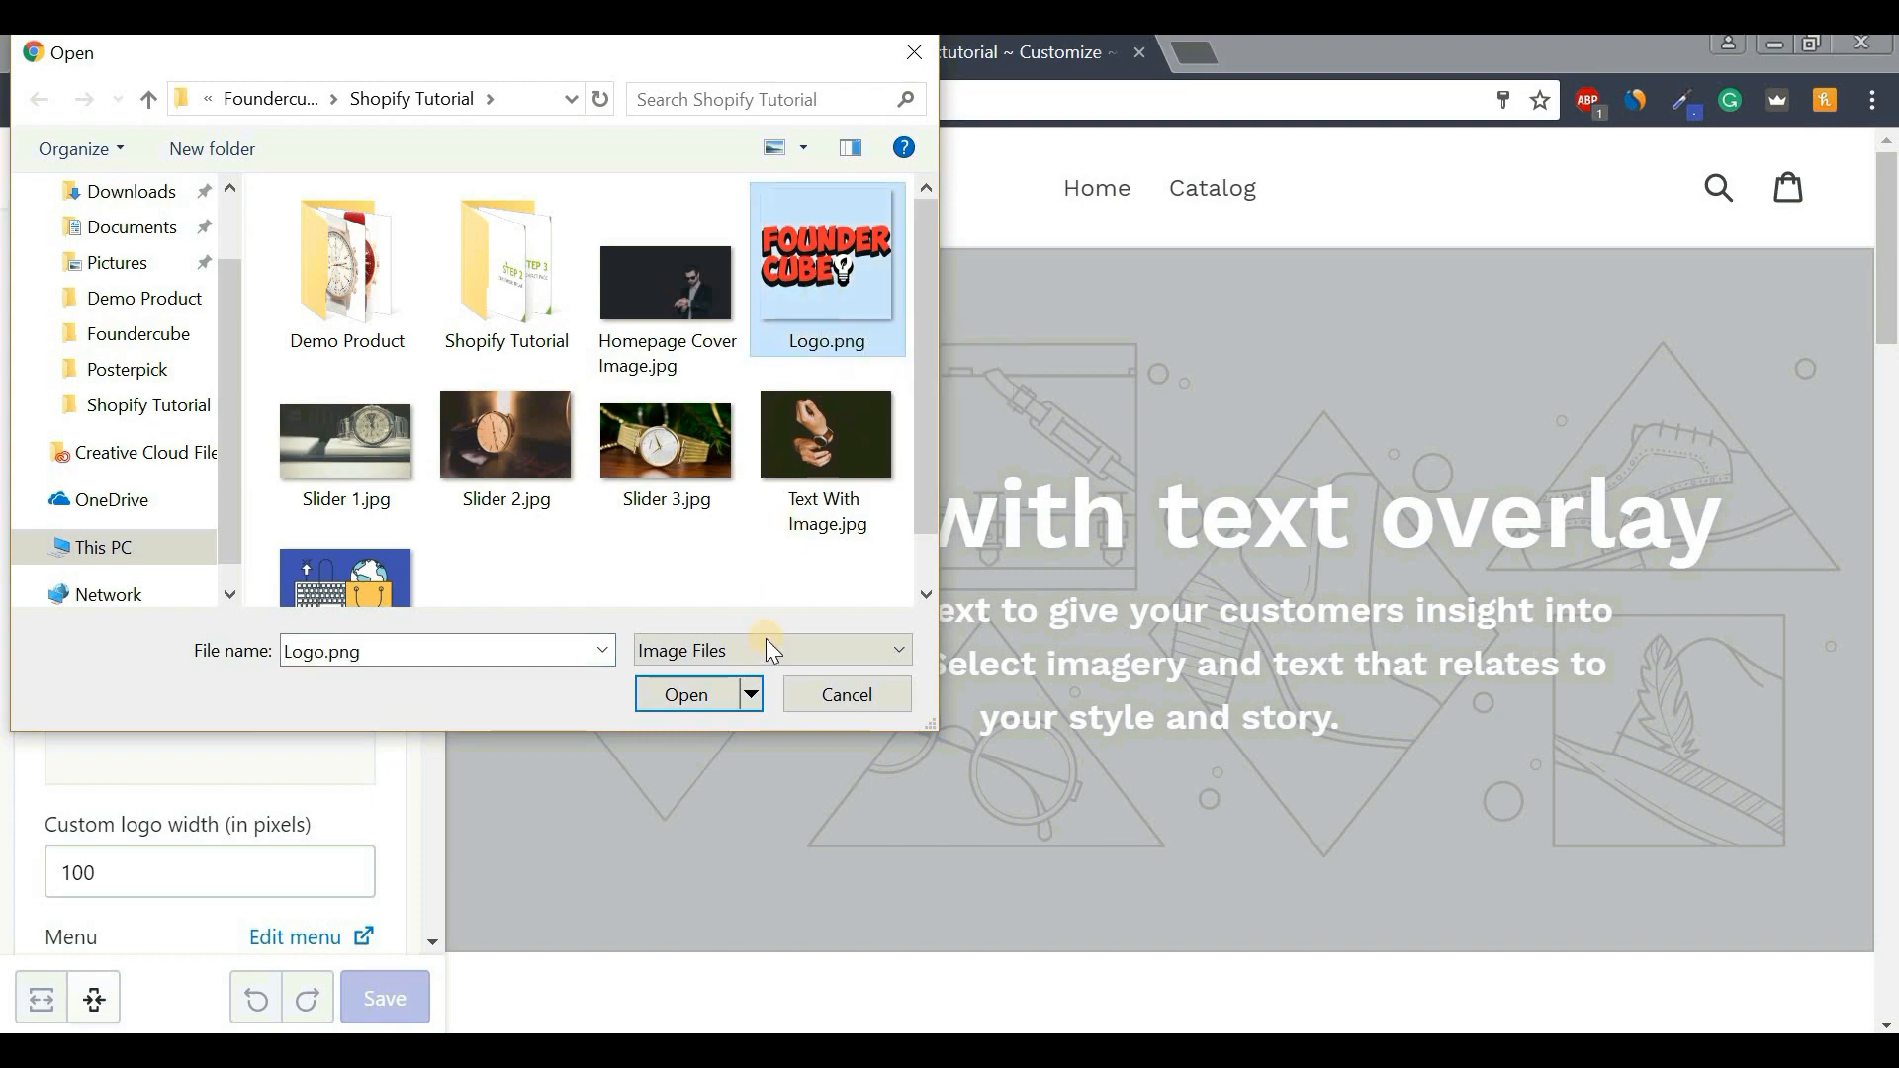
left_click(684, 695)
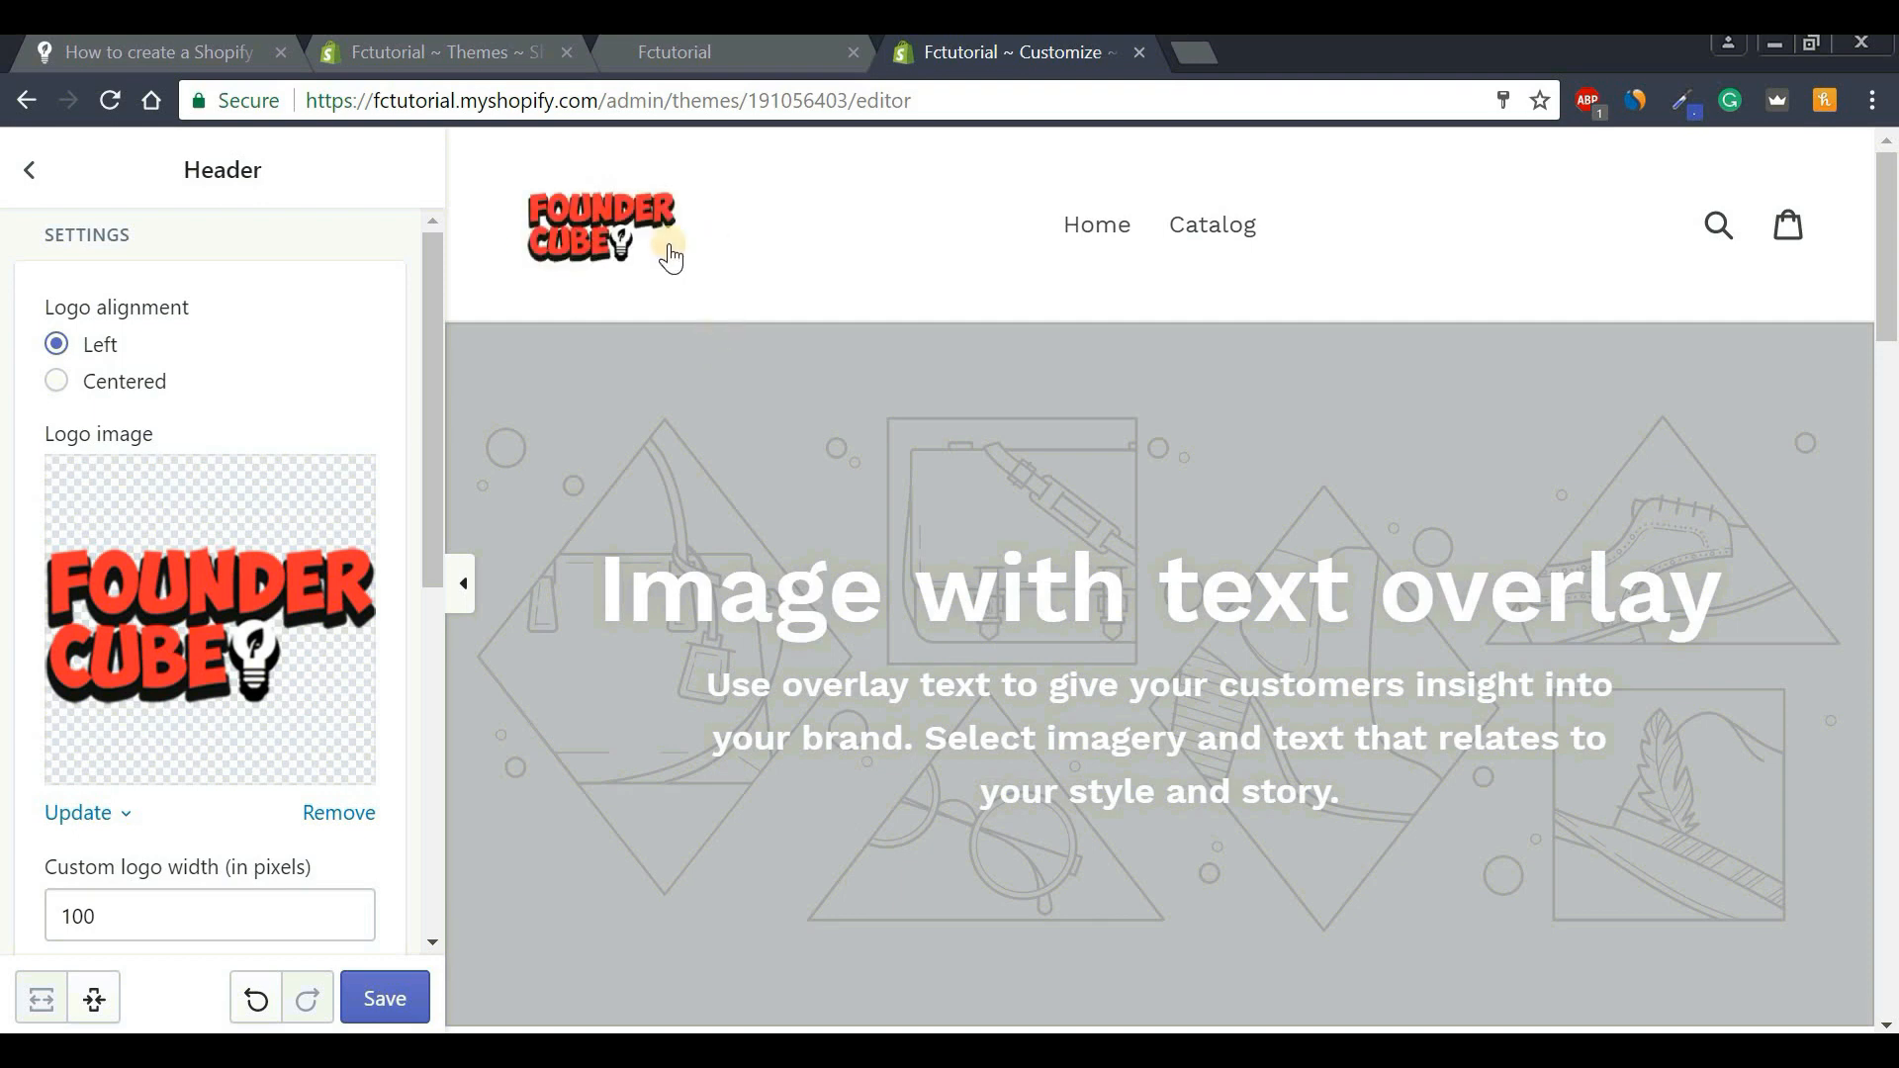
left_click(56, 382)
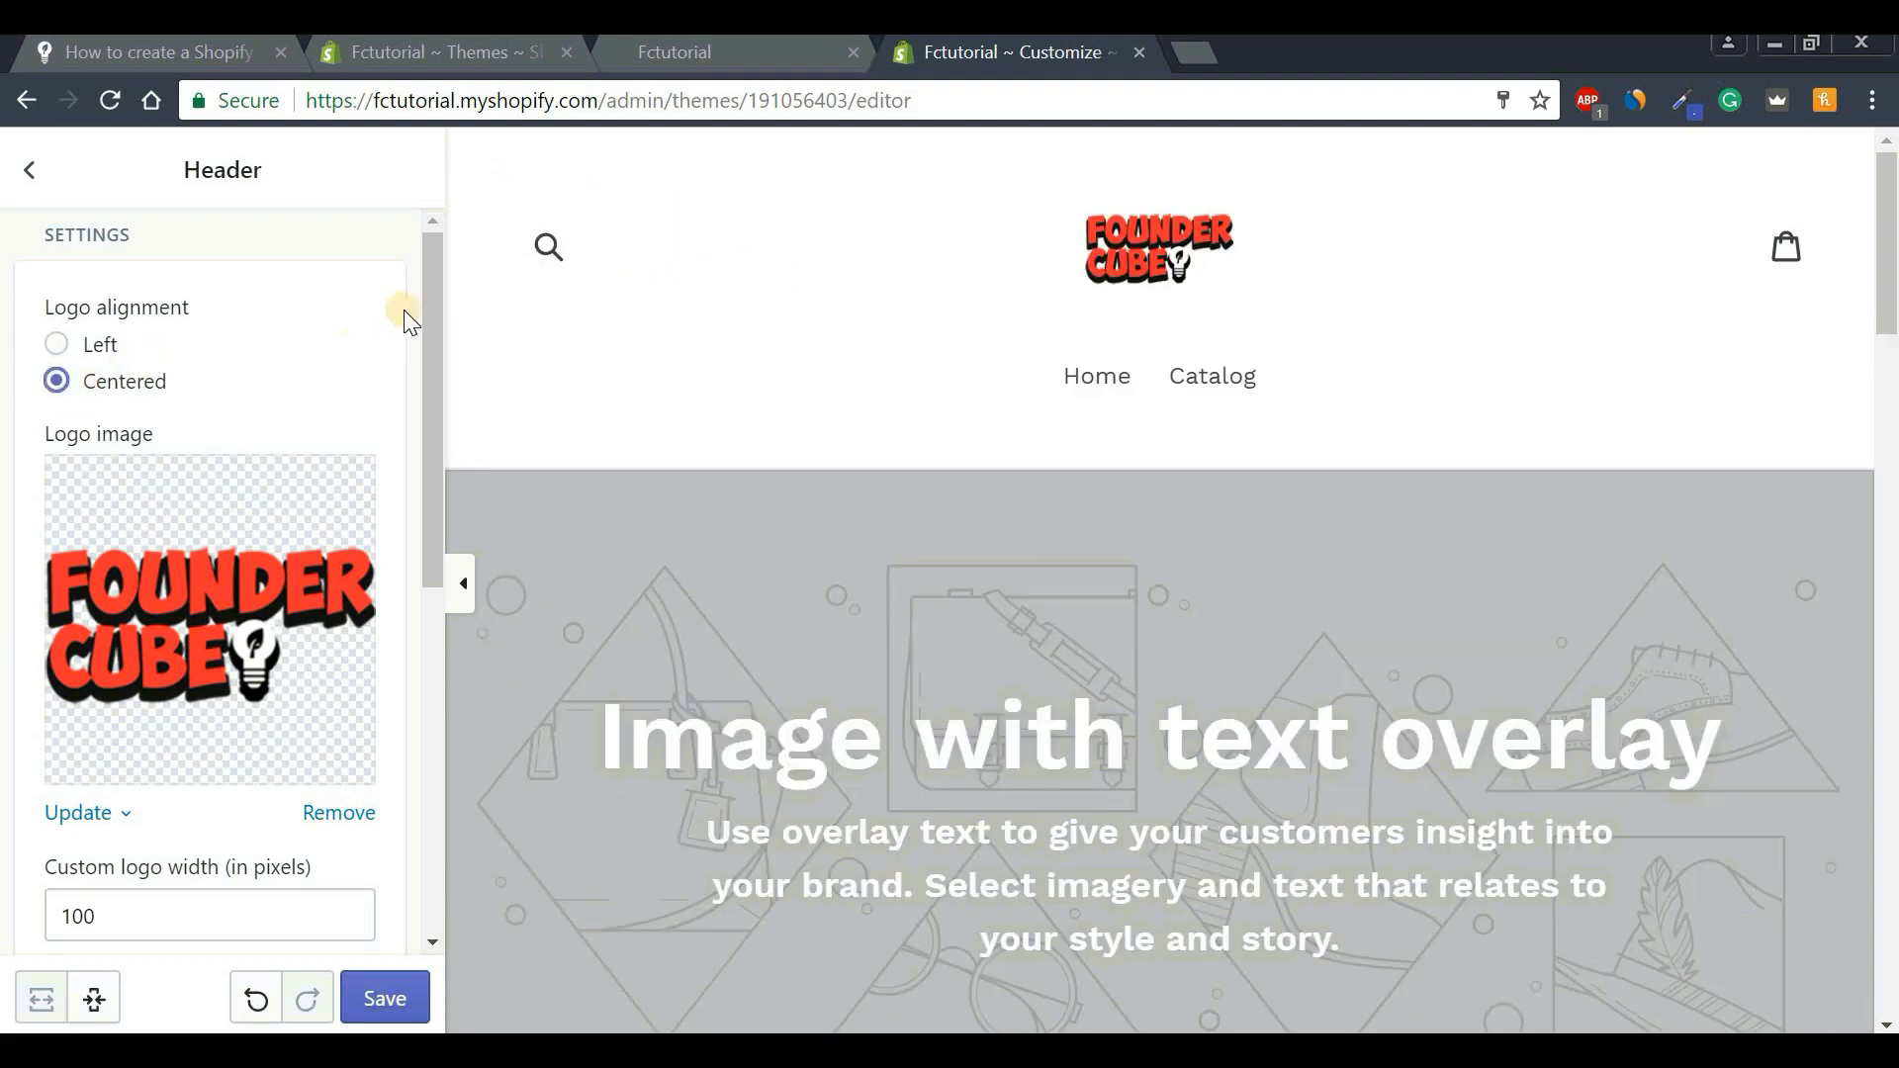
scroll(427, 388, "down", 3)
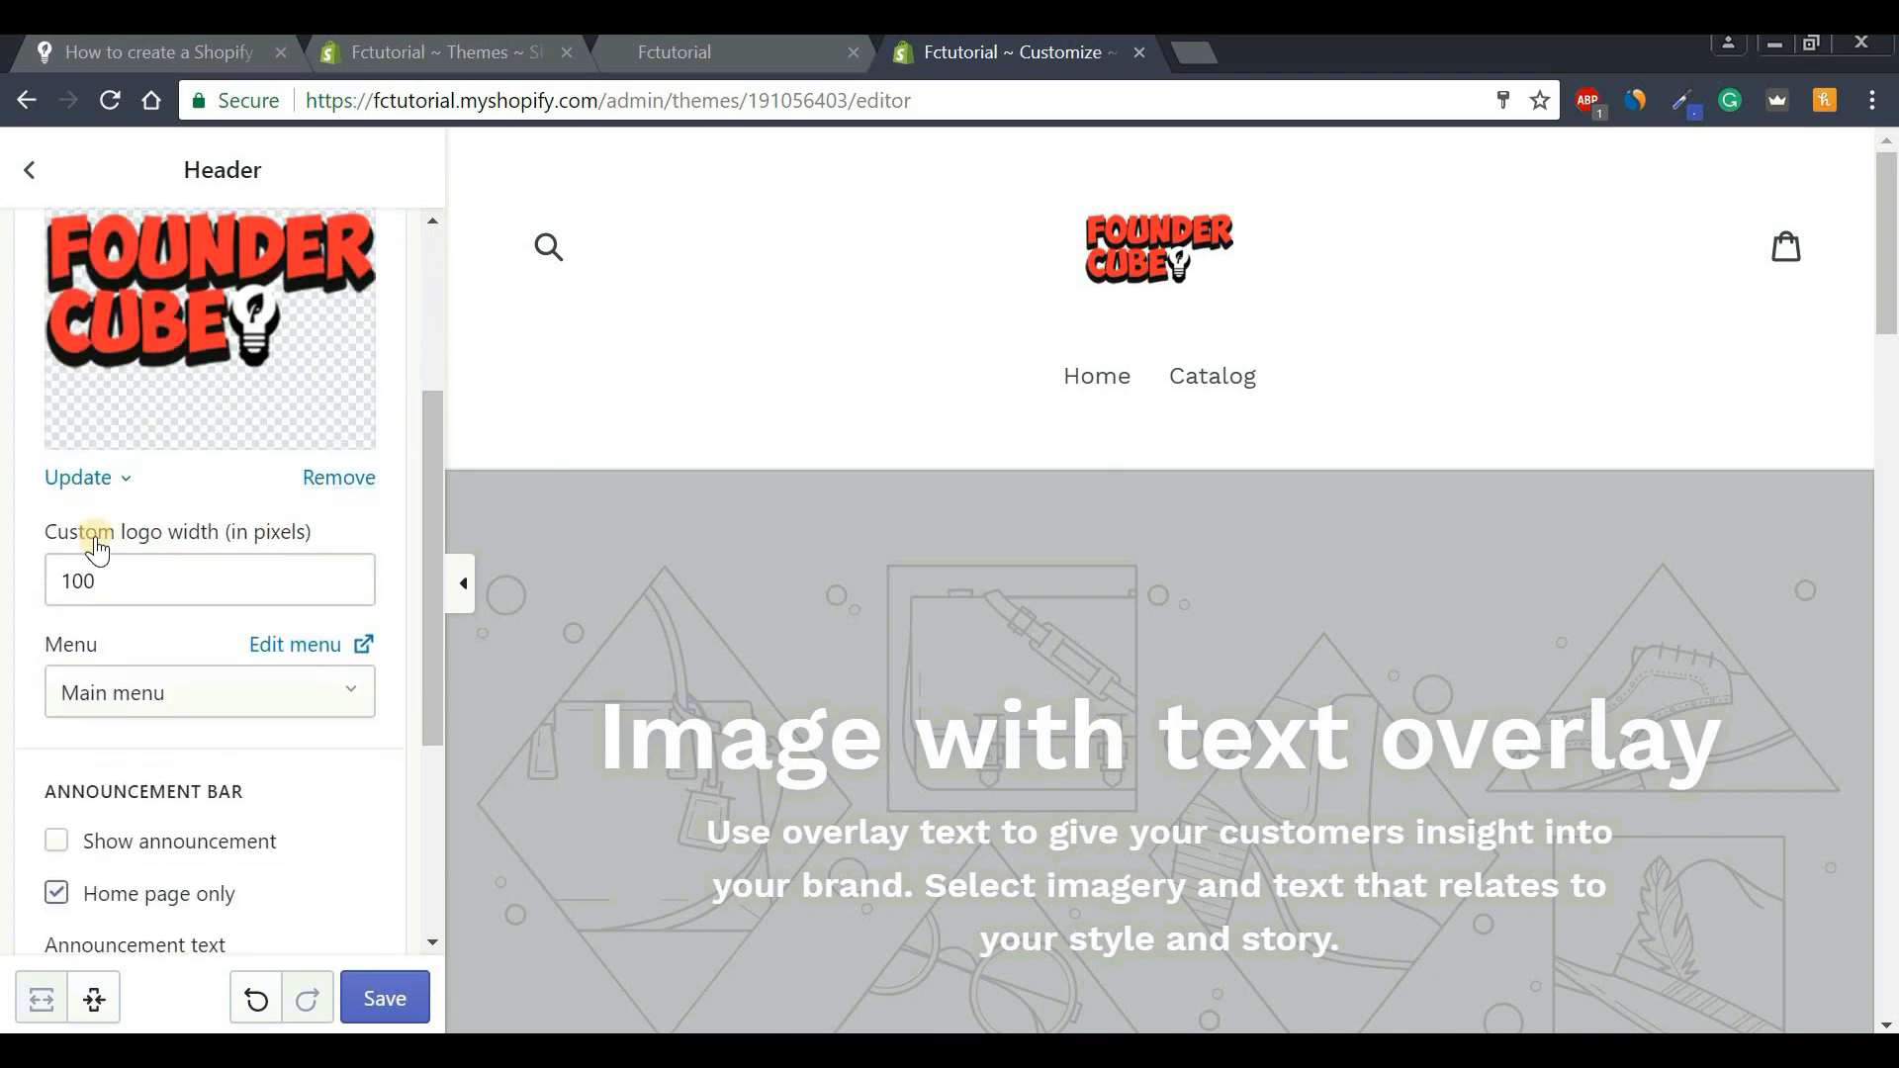
left_click_drag(72, 582, 26, 601)
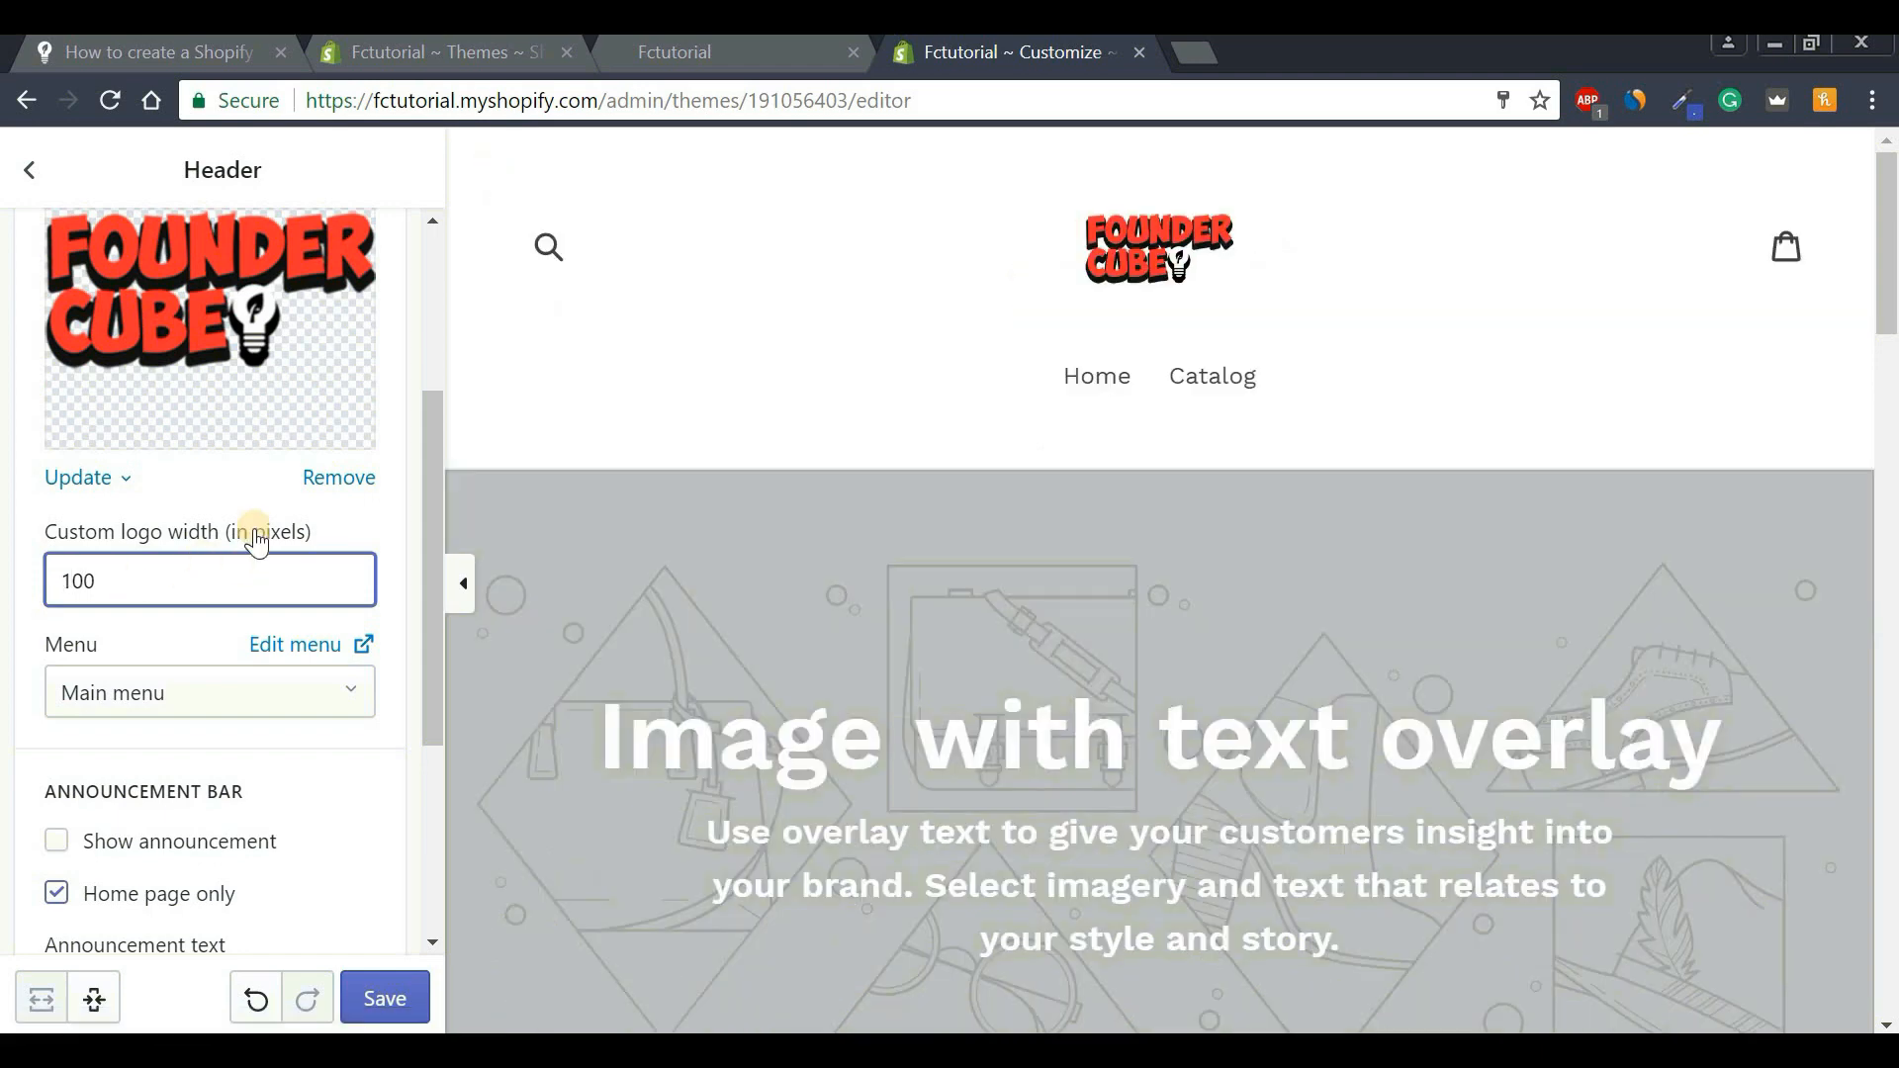
left_click_drag(424, 469, 424, 304)
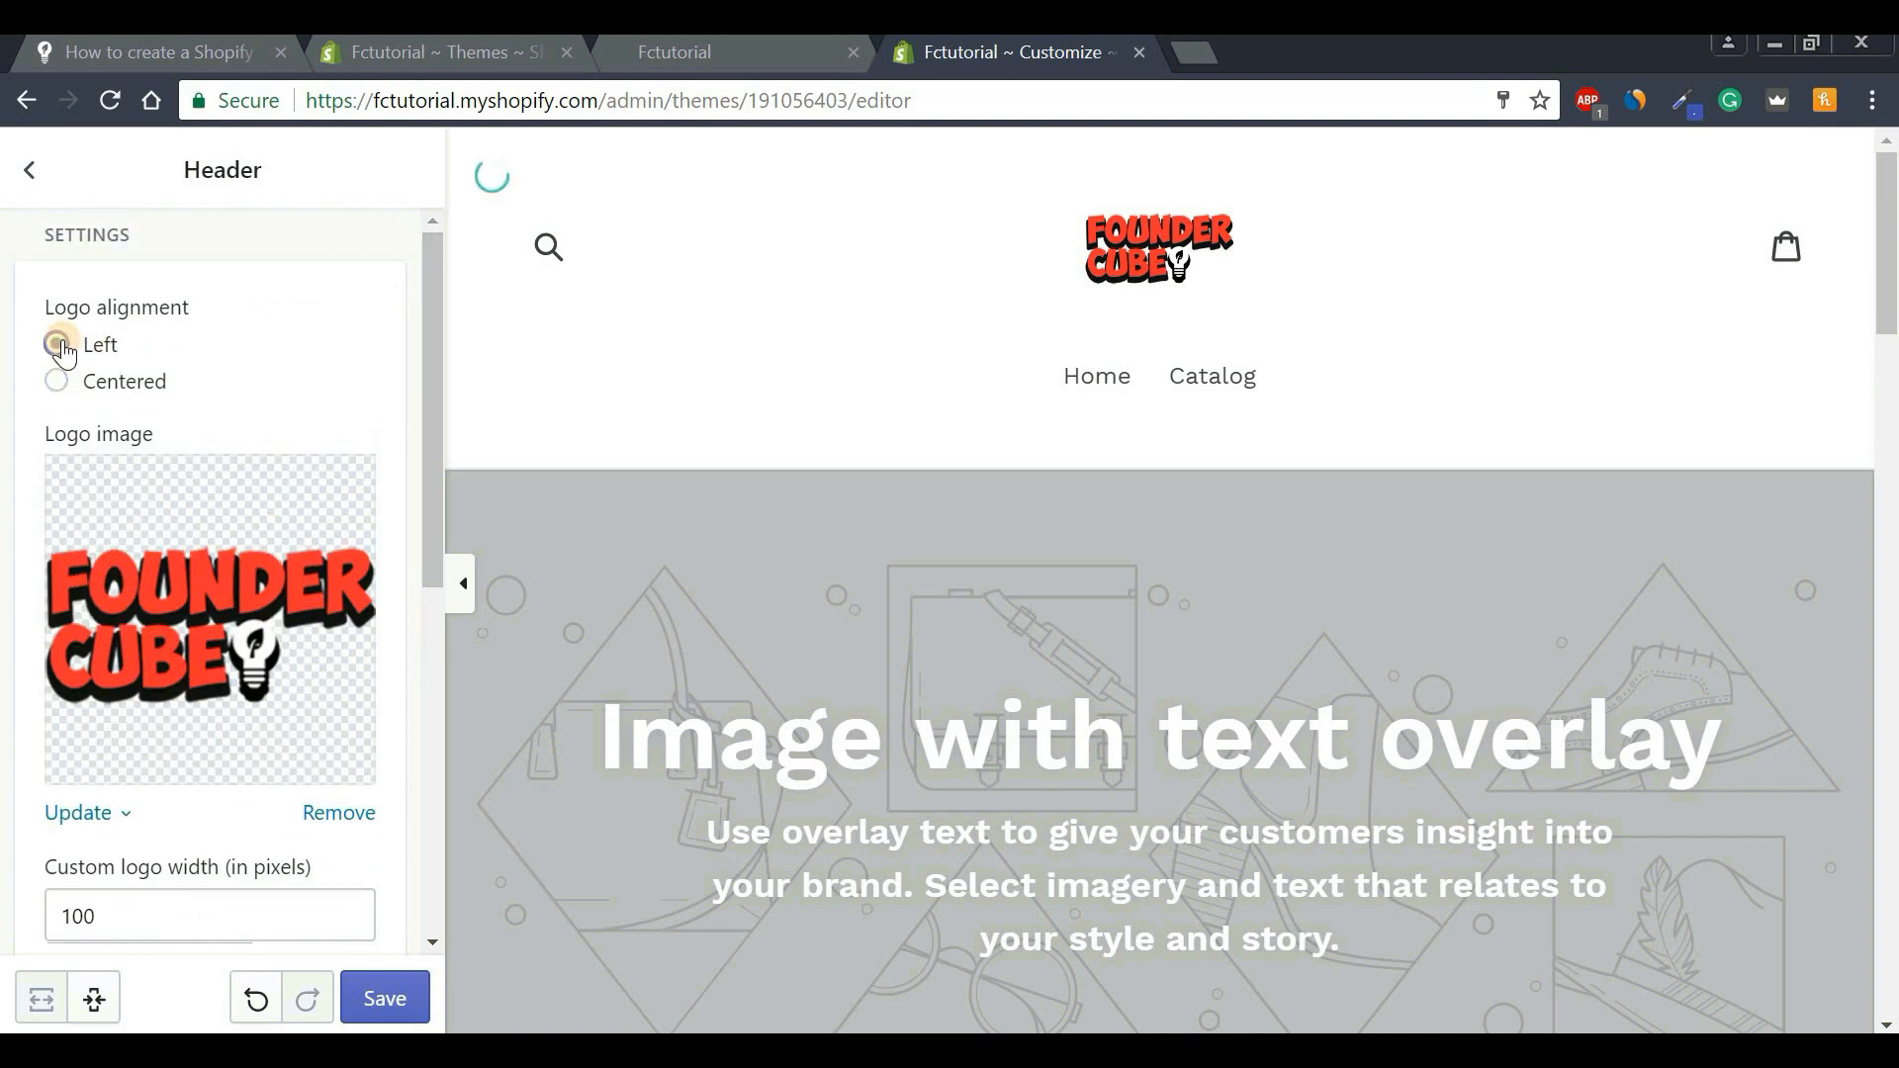
left_click(31, 174)
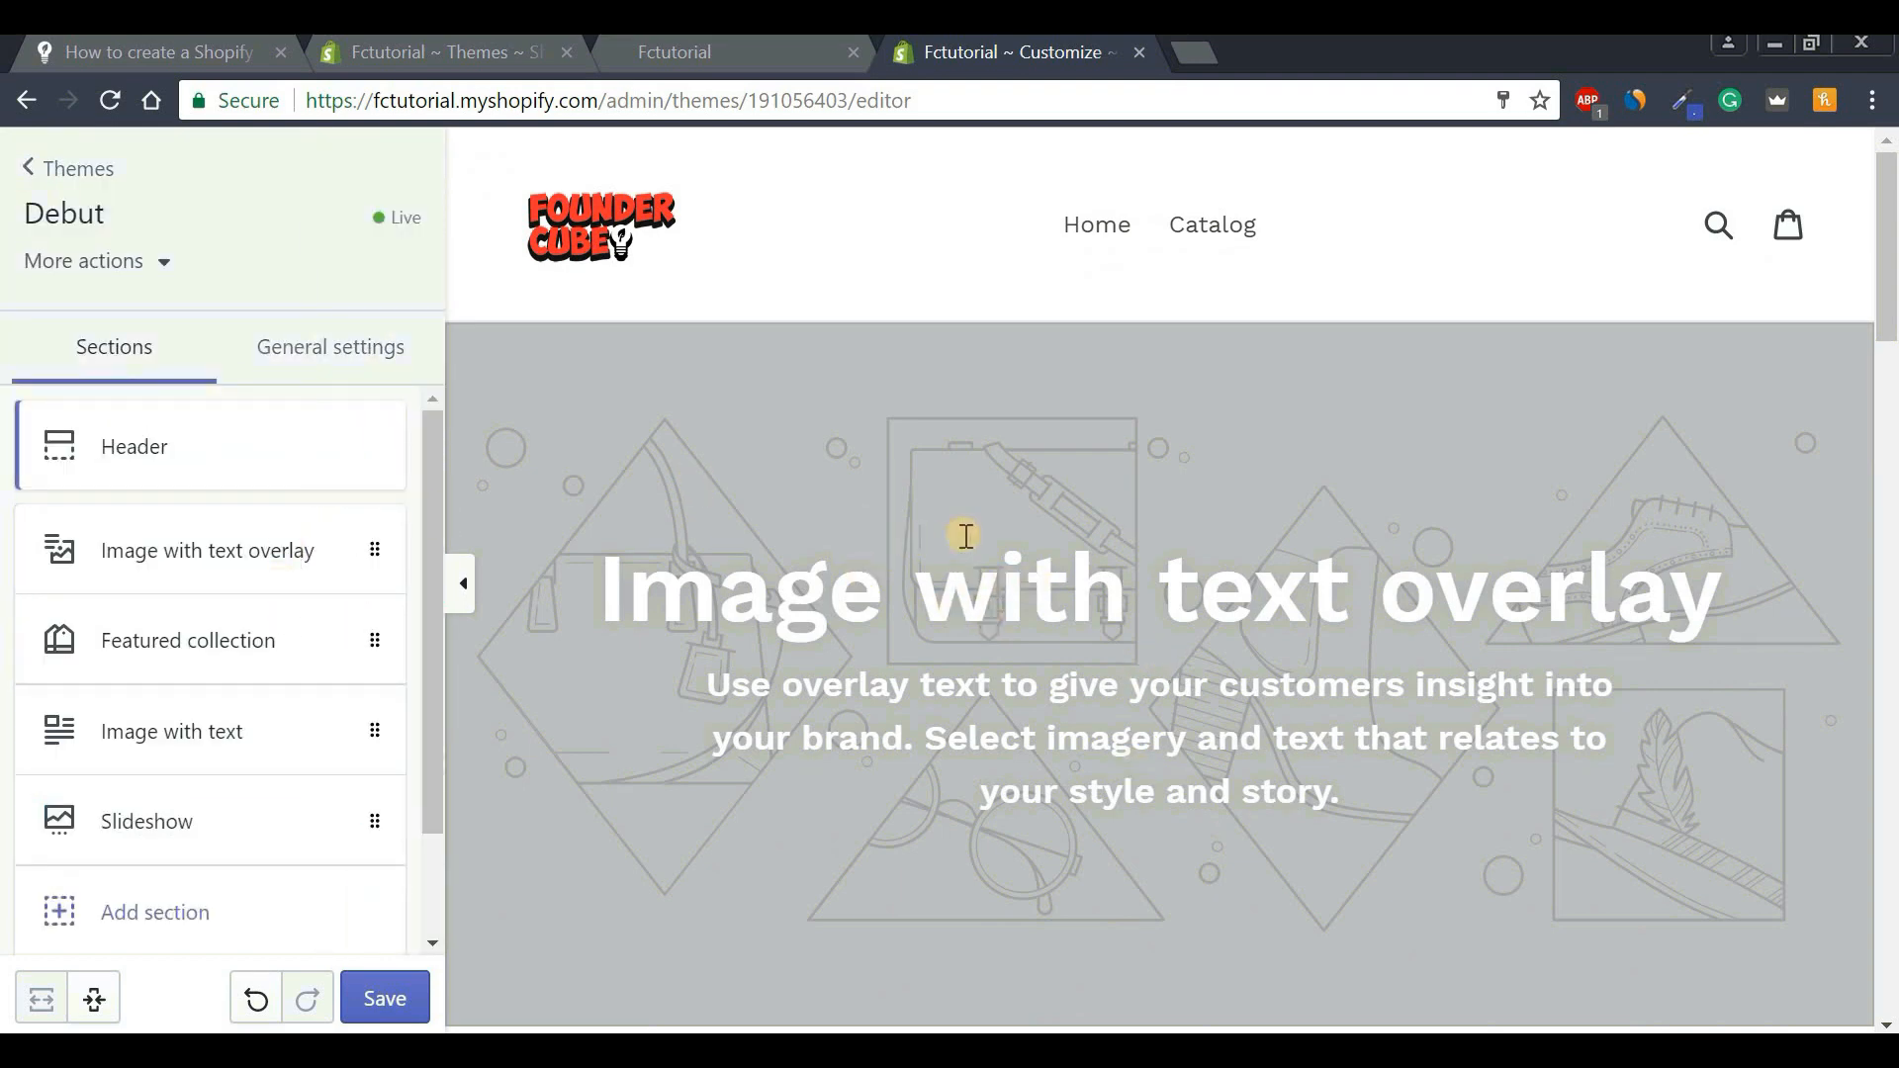
Upload Homepage Cover Image.jpg to Image with text overlay and align it to the bottom.
left_click(161, 550)
left_click(247, 478)
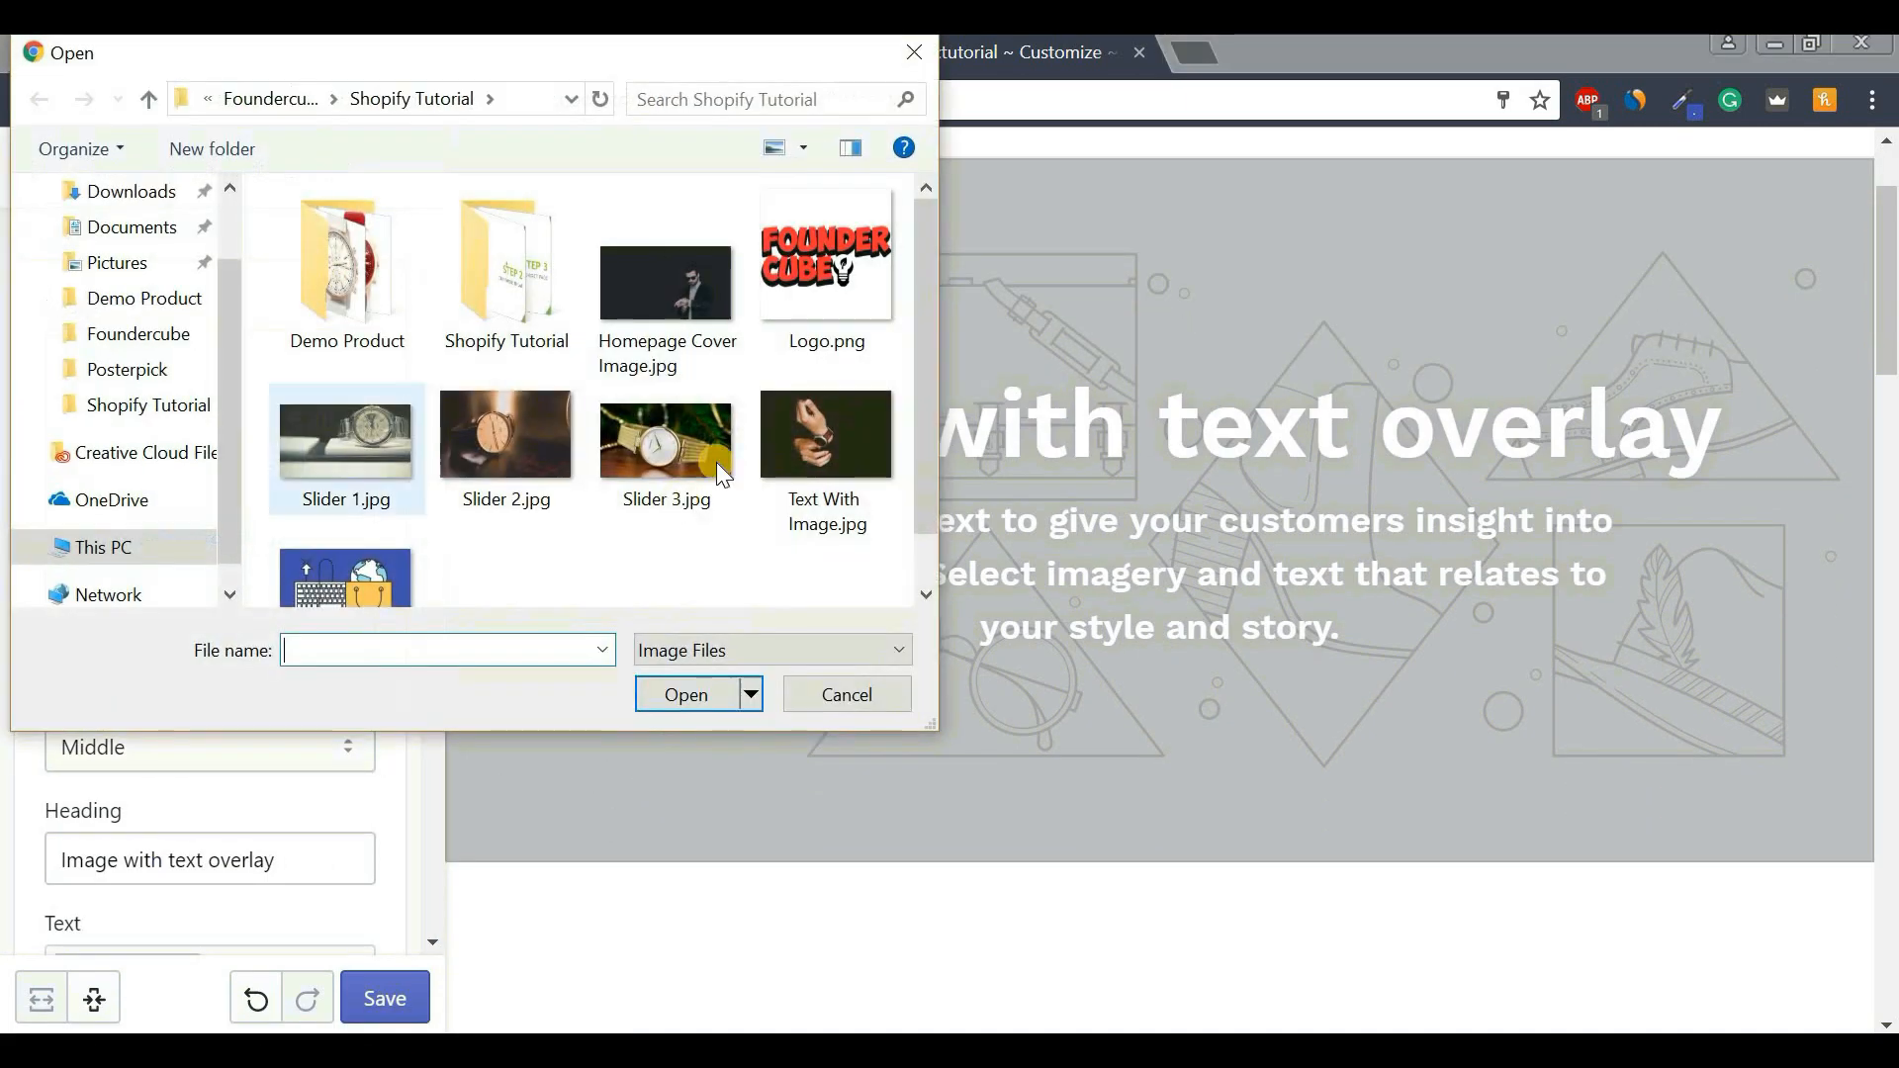
left_click(679, 340)
left_click(673, 692)
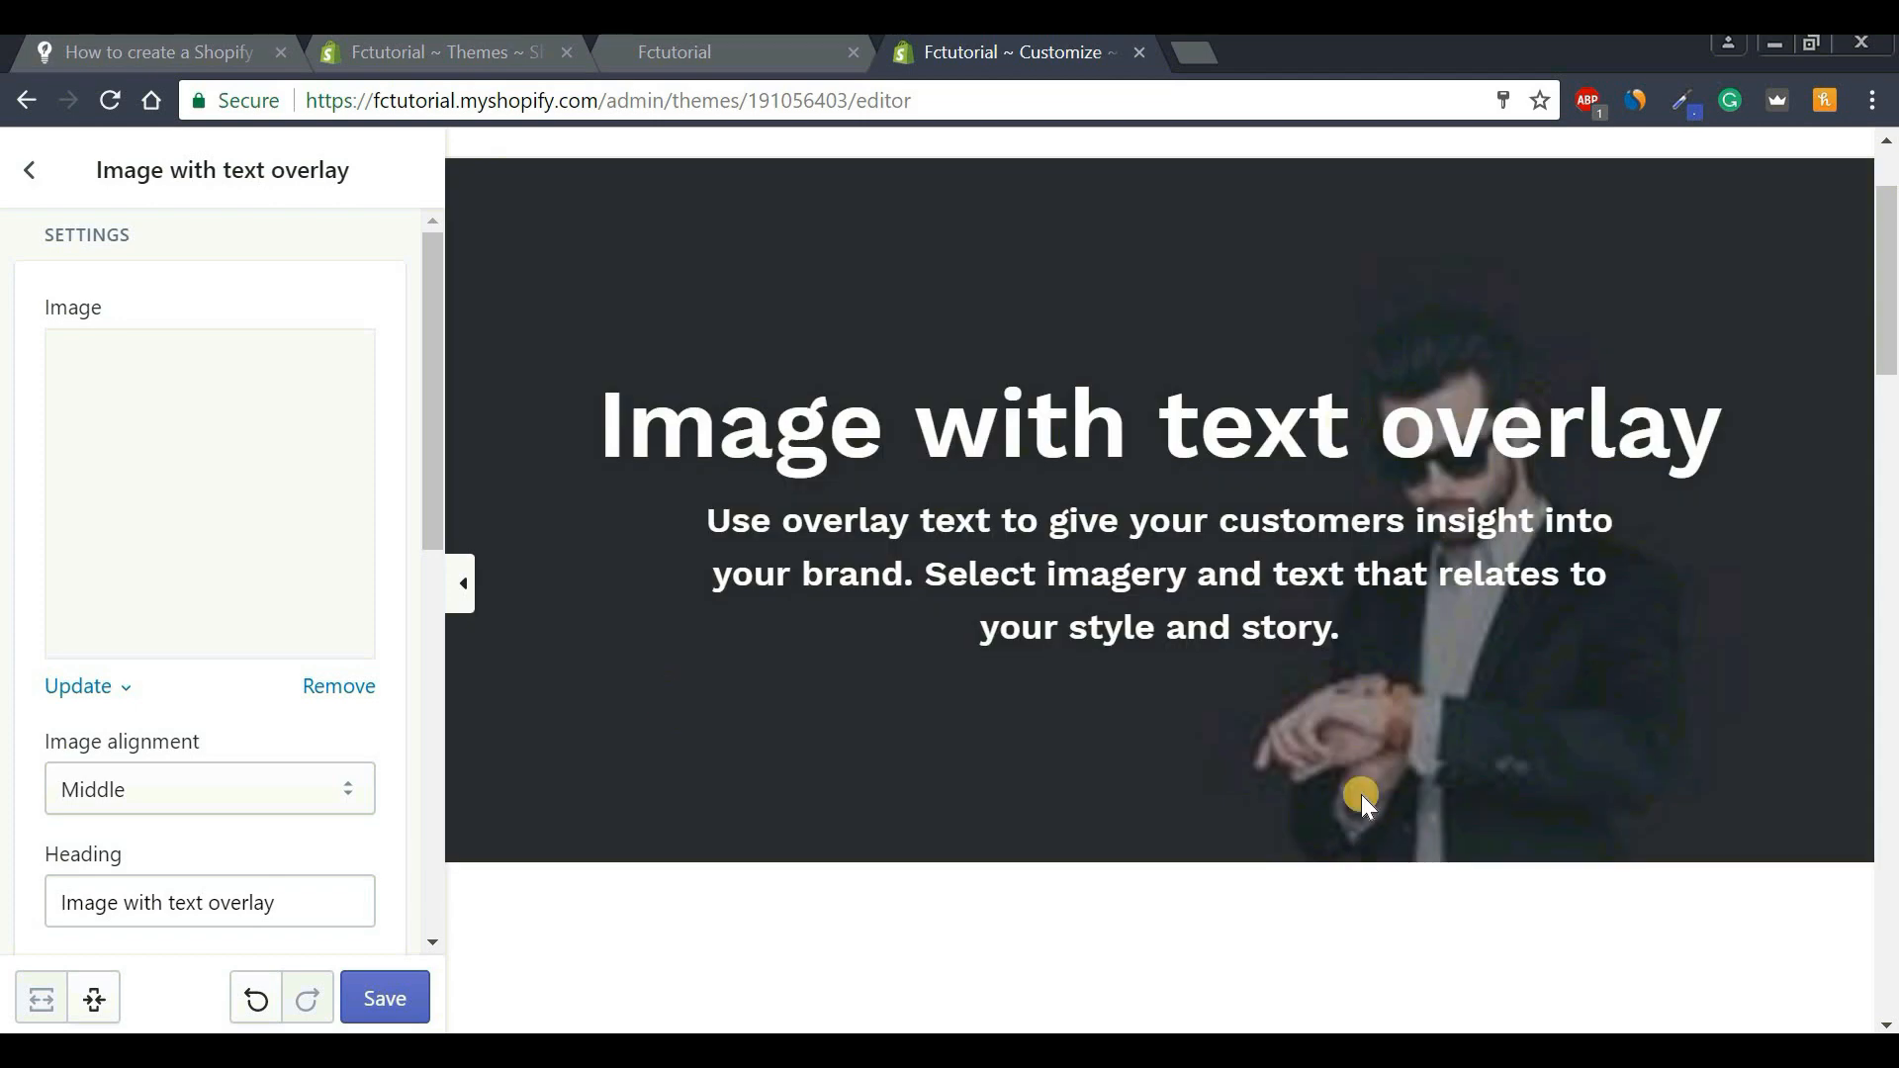
left_click_drag(430, 491, 424, 634)
left_click(245, 446)
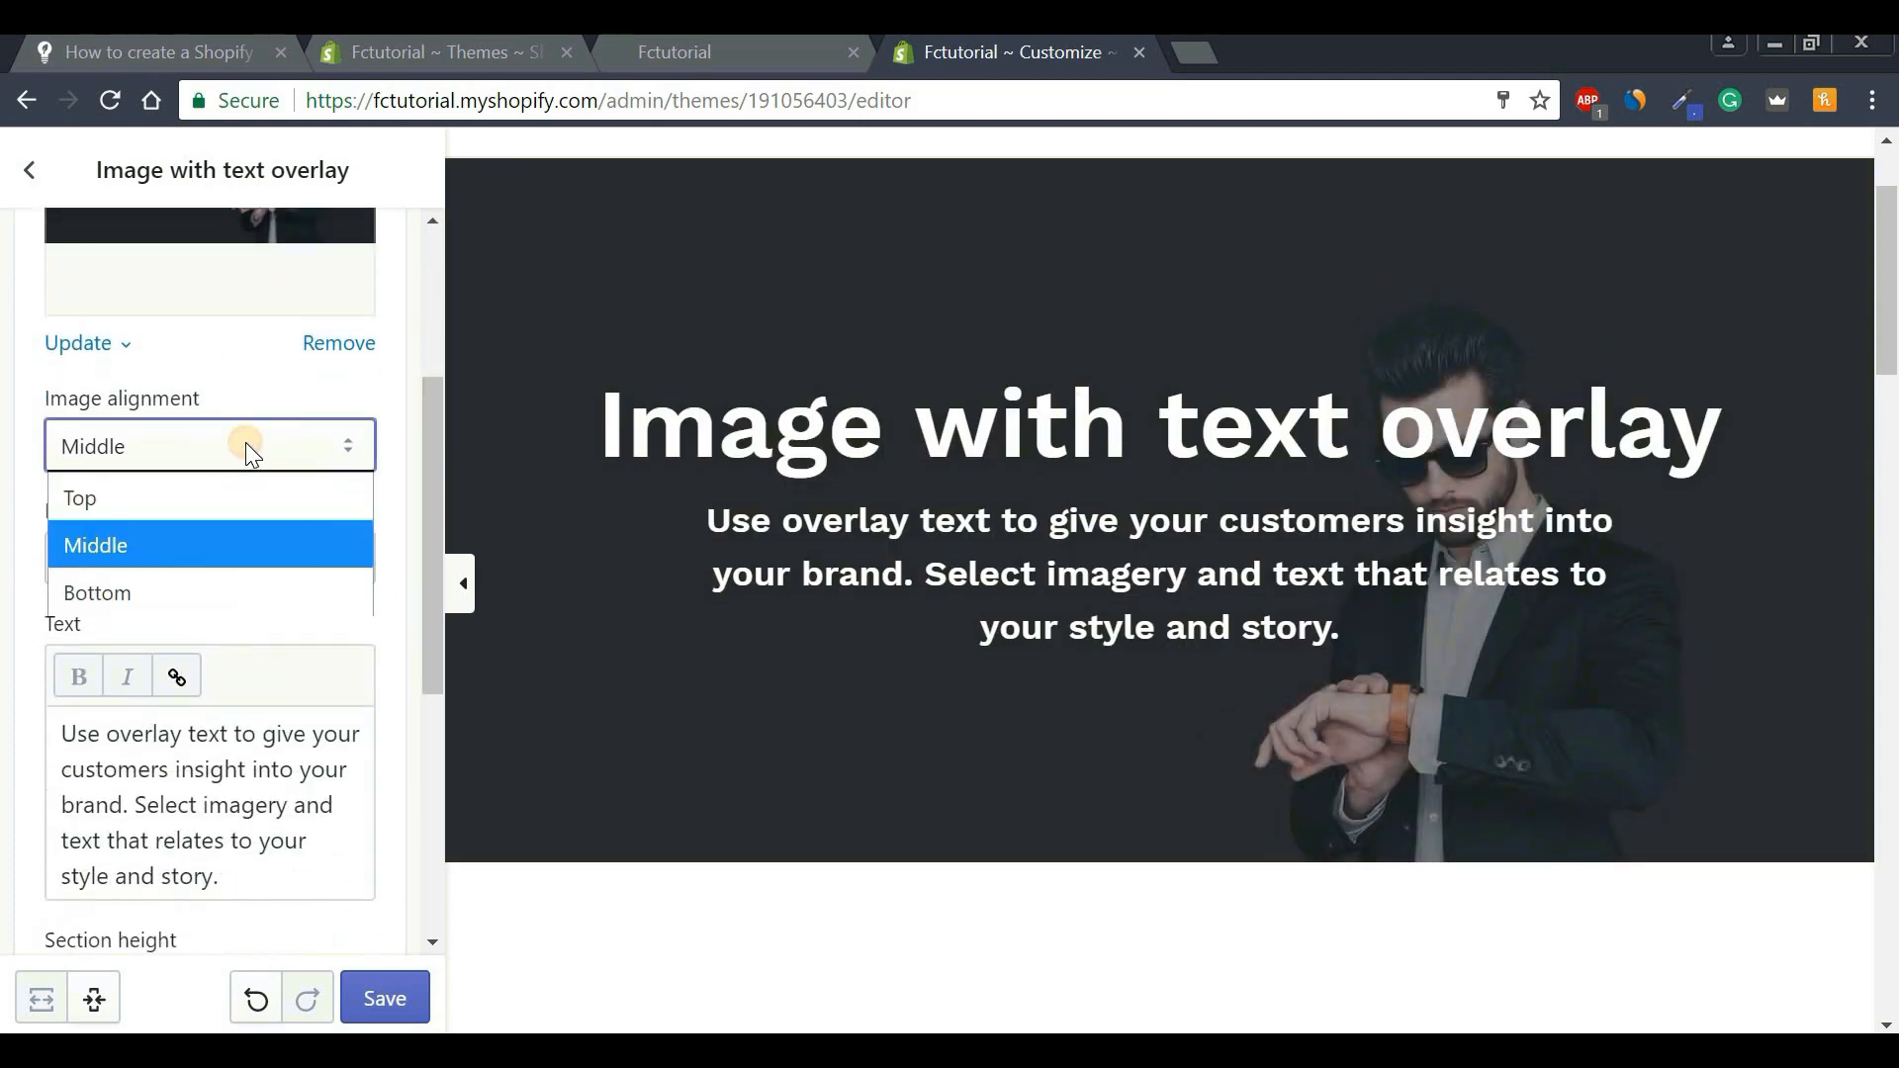
left_click(178, 589)
left_click_drag(429, 495, 430, 545)
left_click_drag(306, 441, 379, 467)
left_click_drag(291, 817, 342, 668)
left_click(341, 668)
scroll(419, 697, "down", 3)
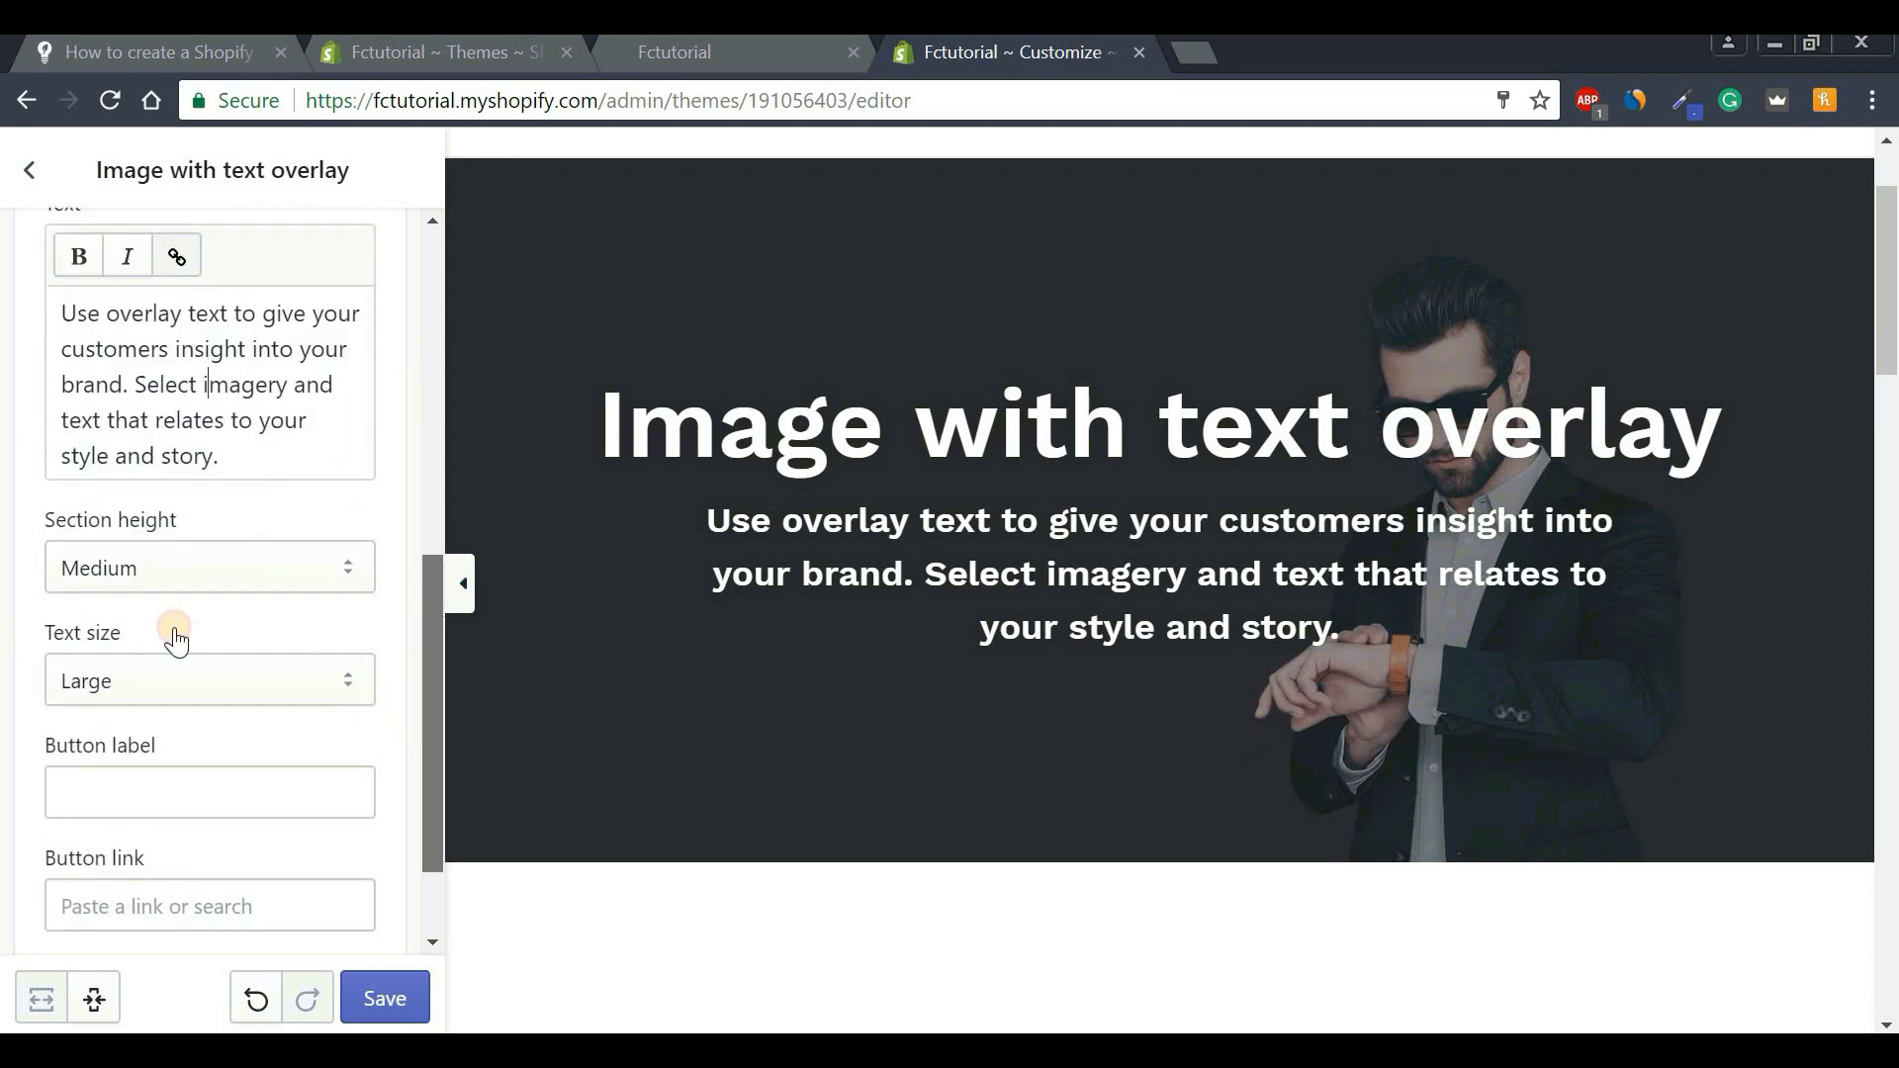
Try other section heights and text sizes, keeping Medium height and Large text.
left_click(141, 560)
left_click(127, 620)
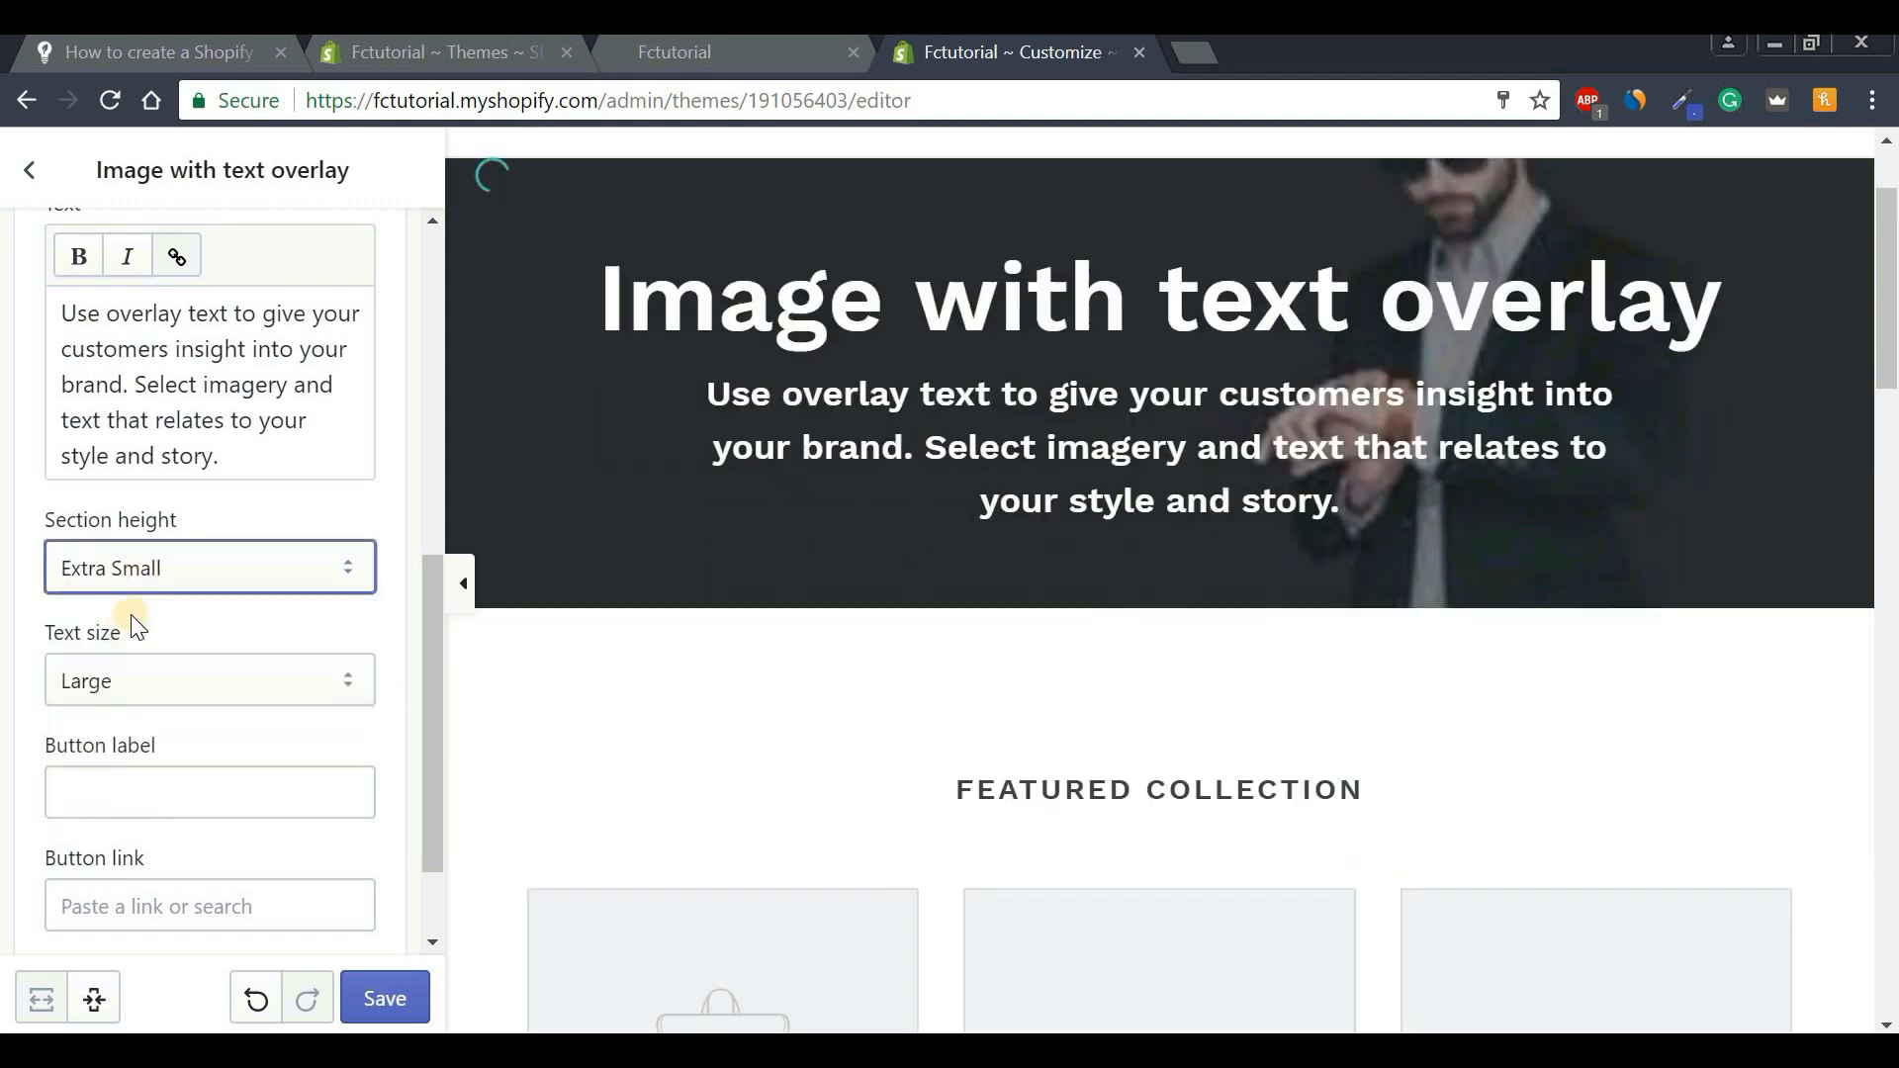
left_click(196, 572)
left_click(151, 809)
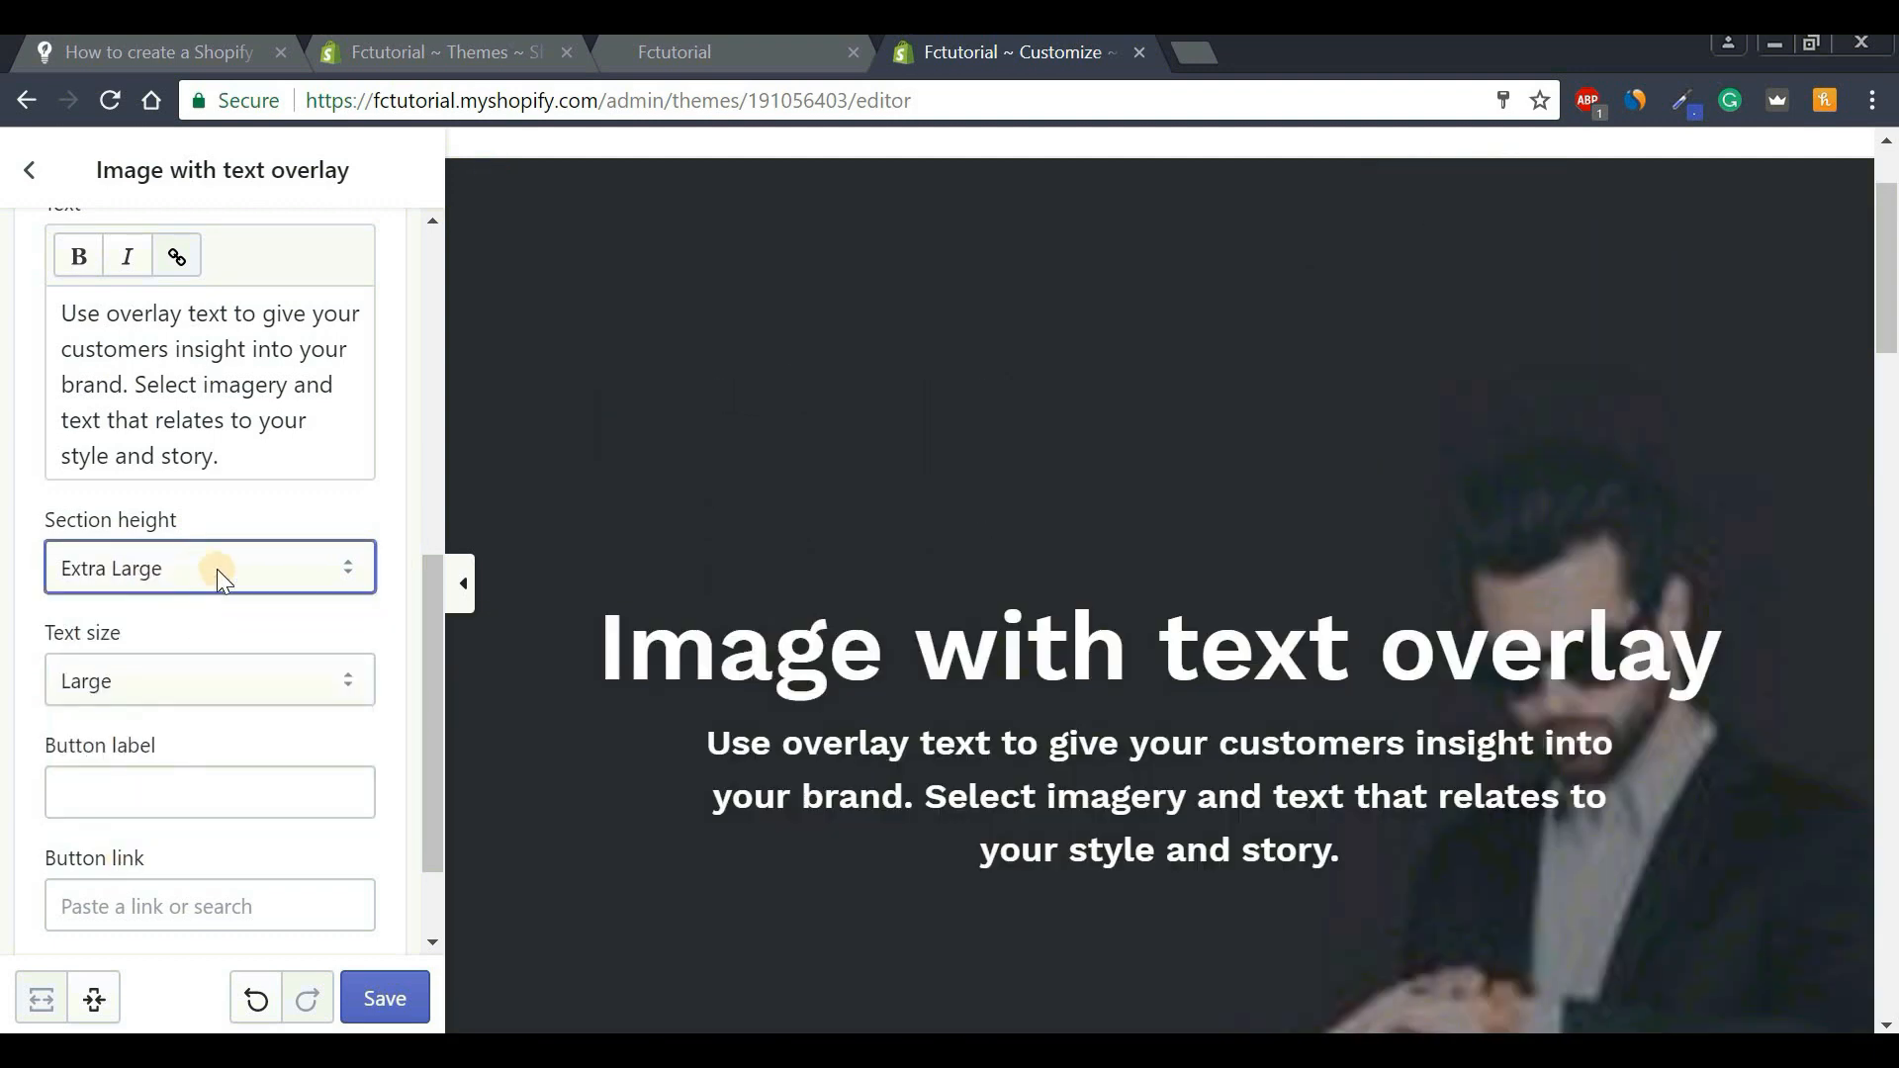
left_click(213, 566)
left_click(179, 712)
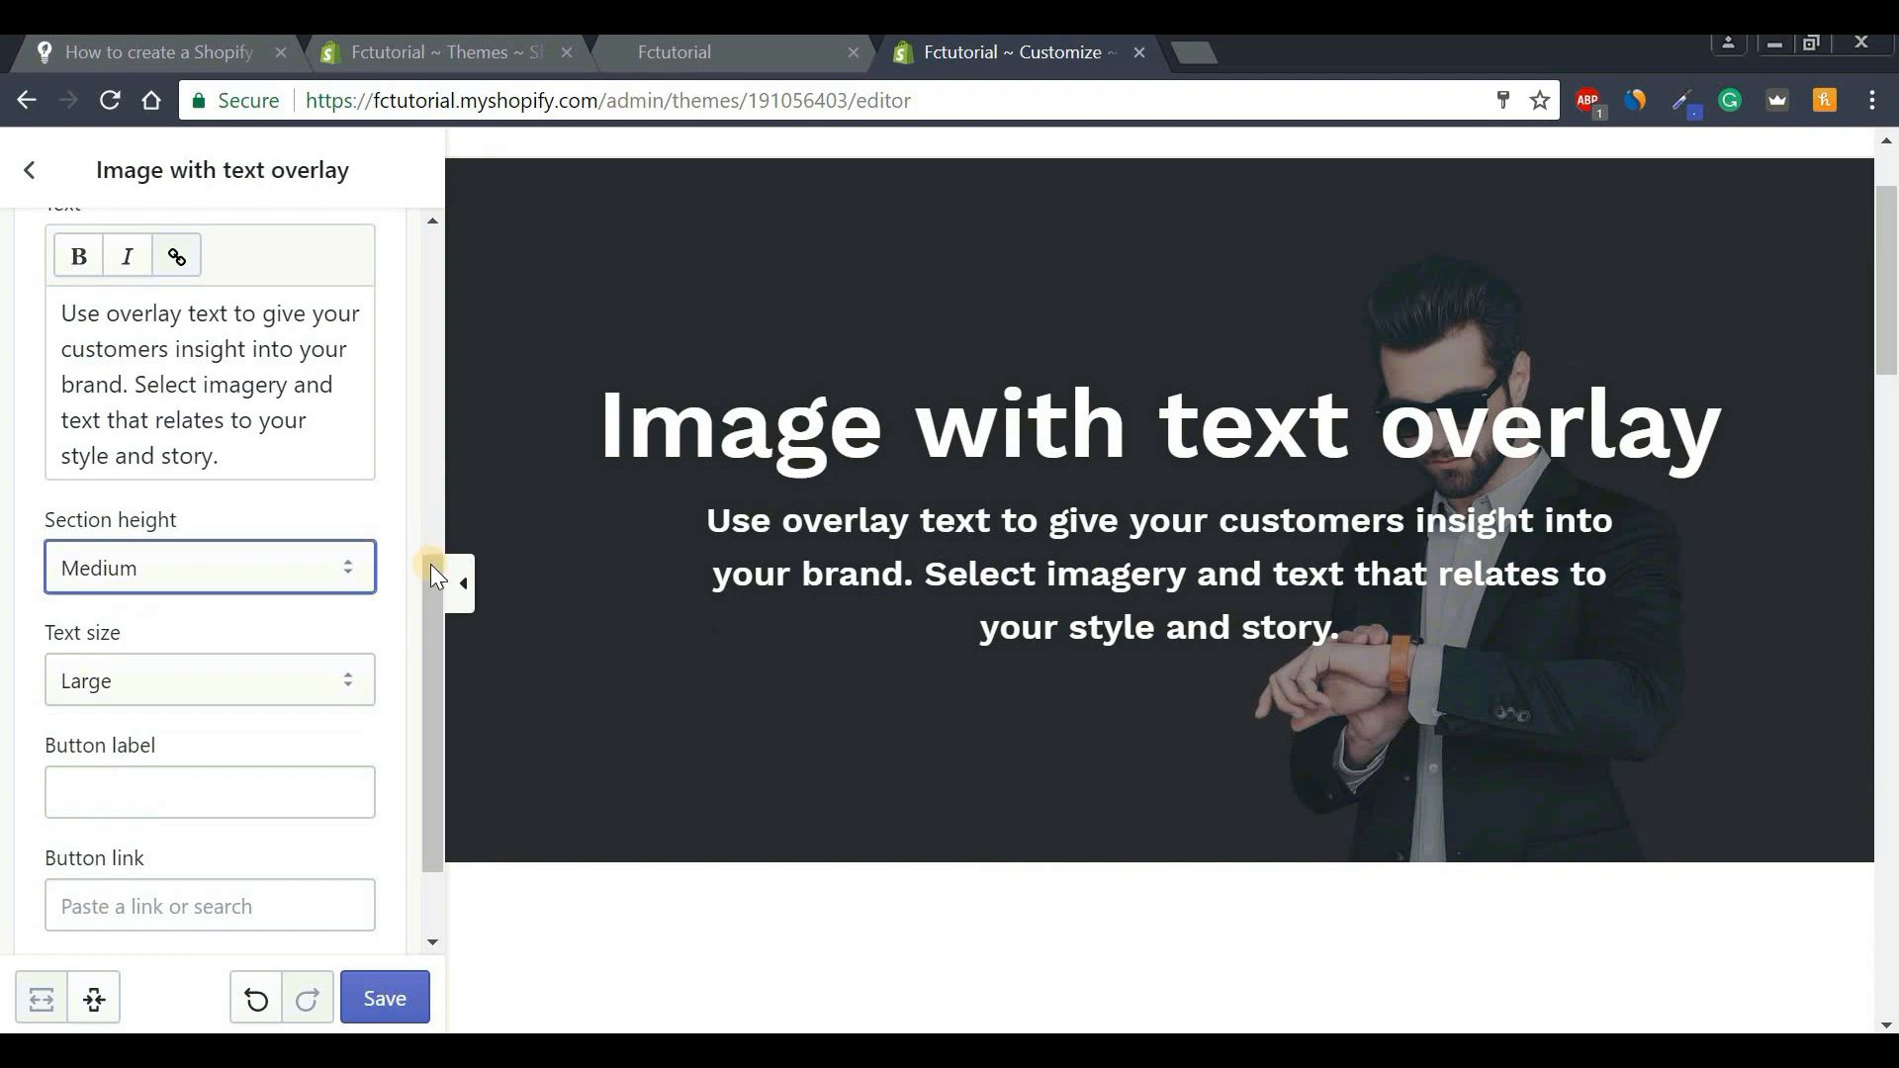
scroll(437, 634, "down", 2)
left_click(124, 550)
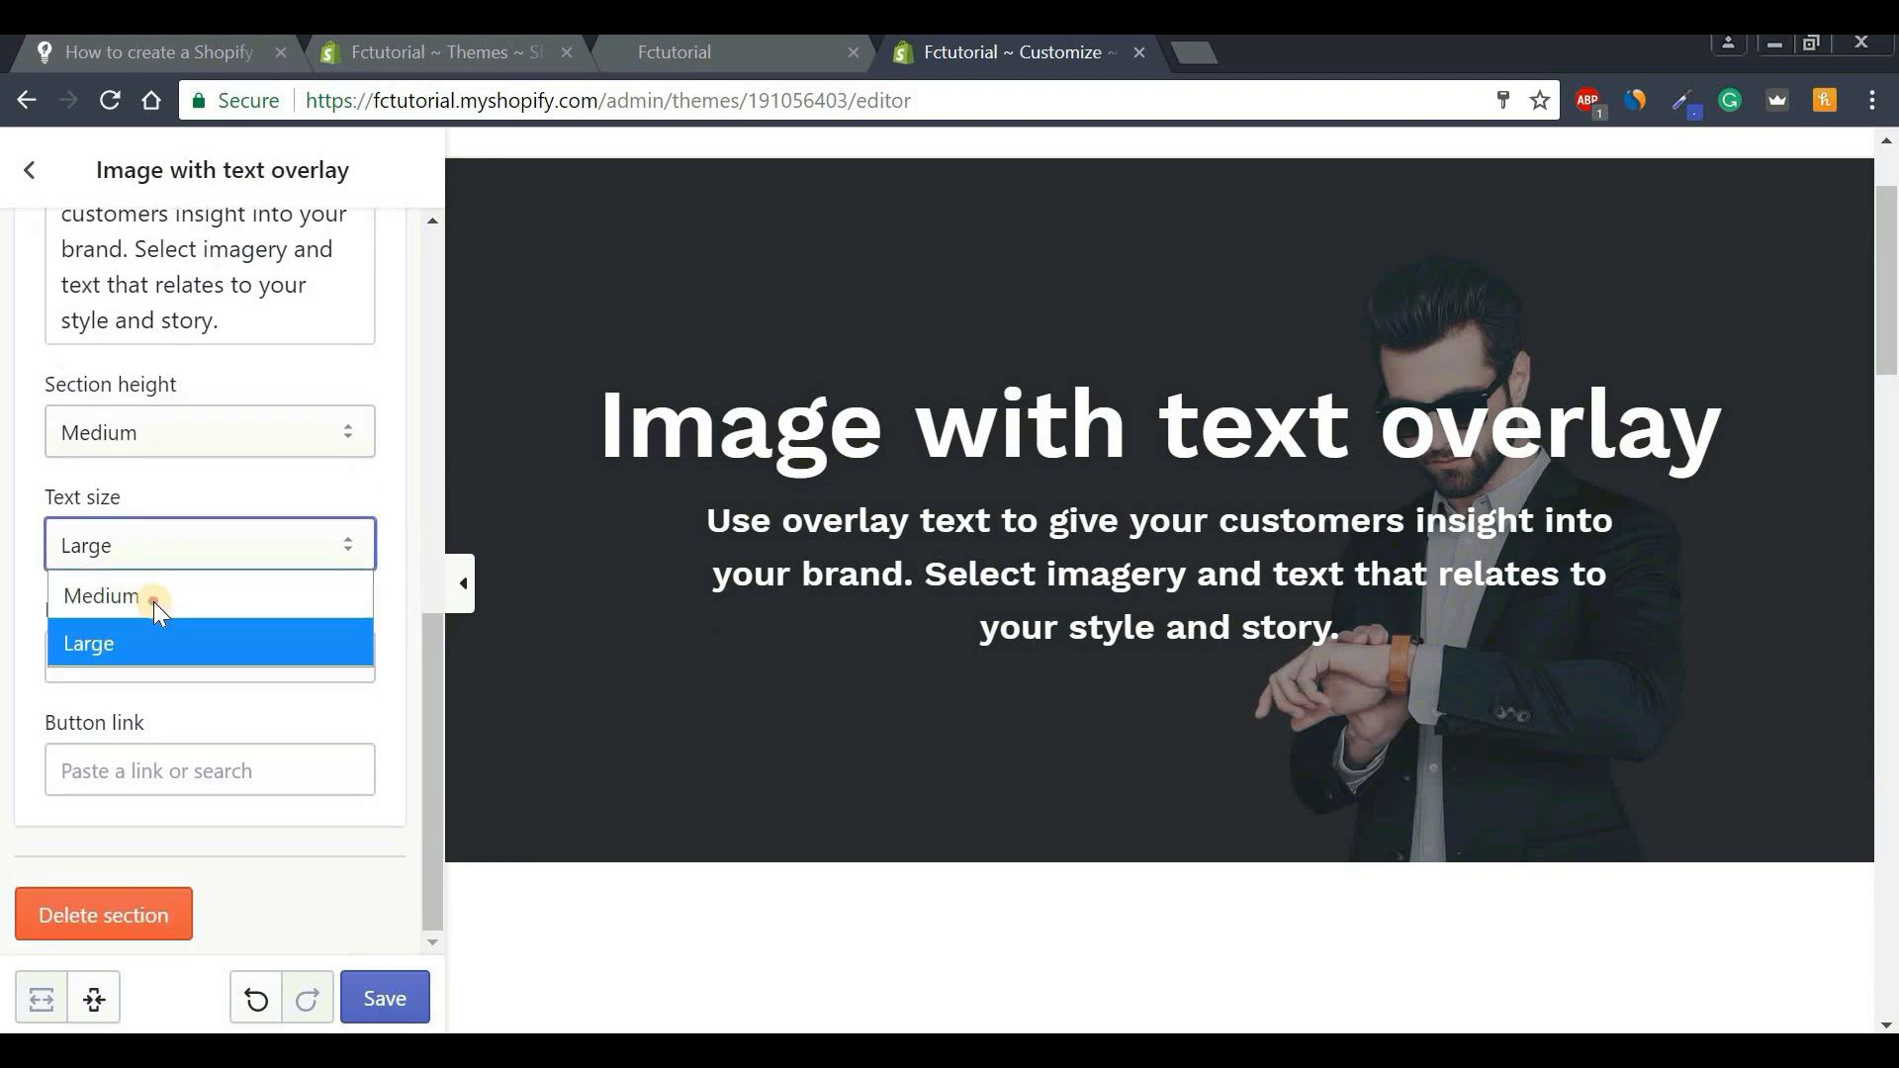
left_click(152, 599)
left_click(178, 560)
left_click(141, 645)
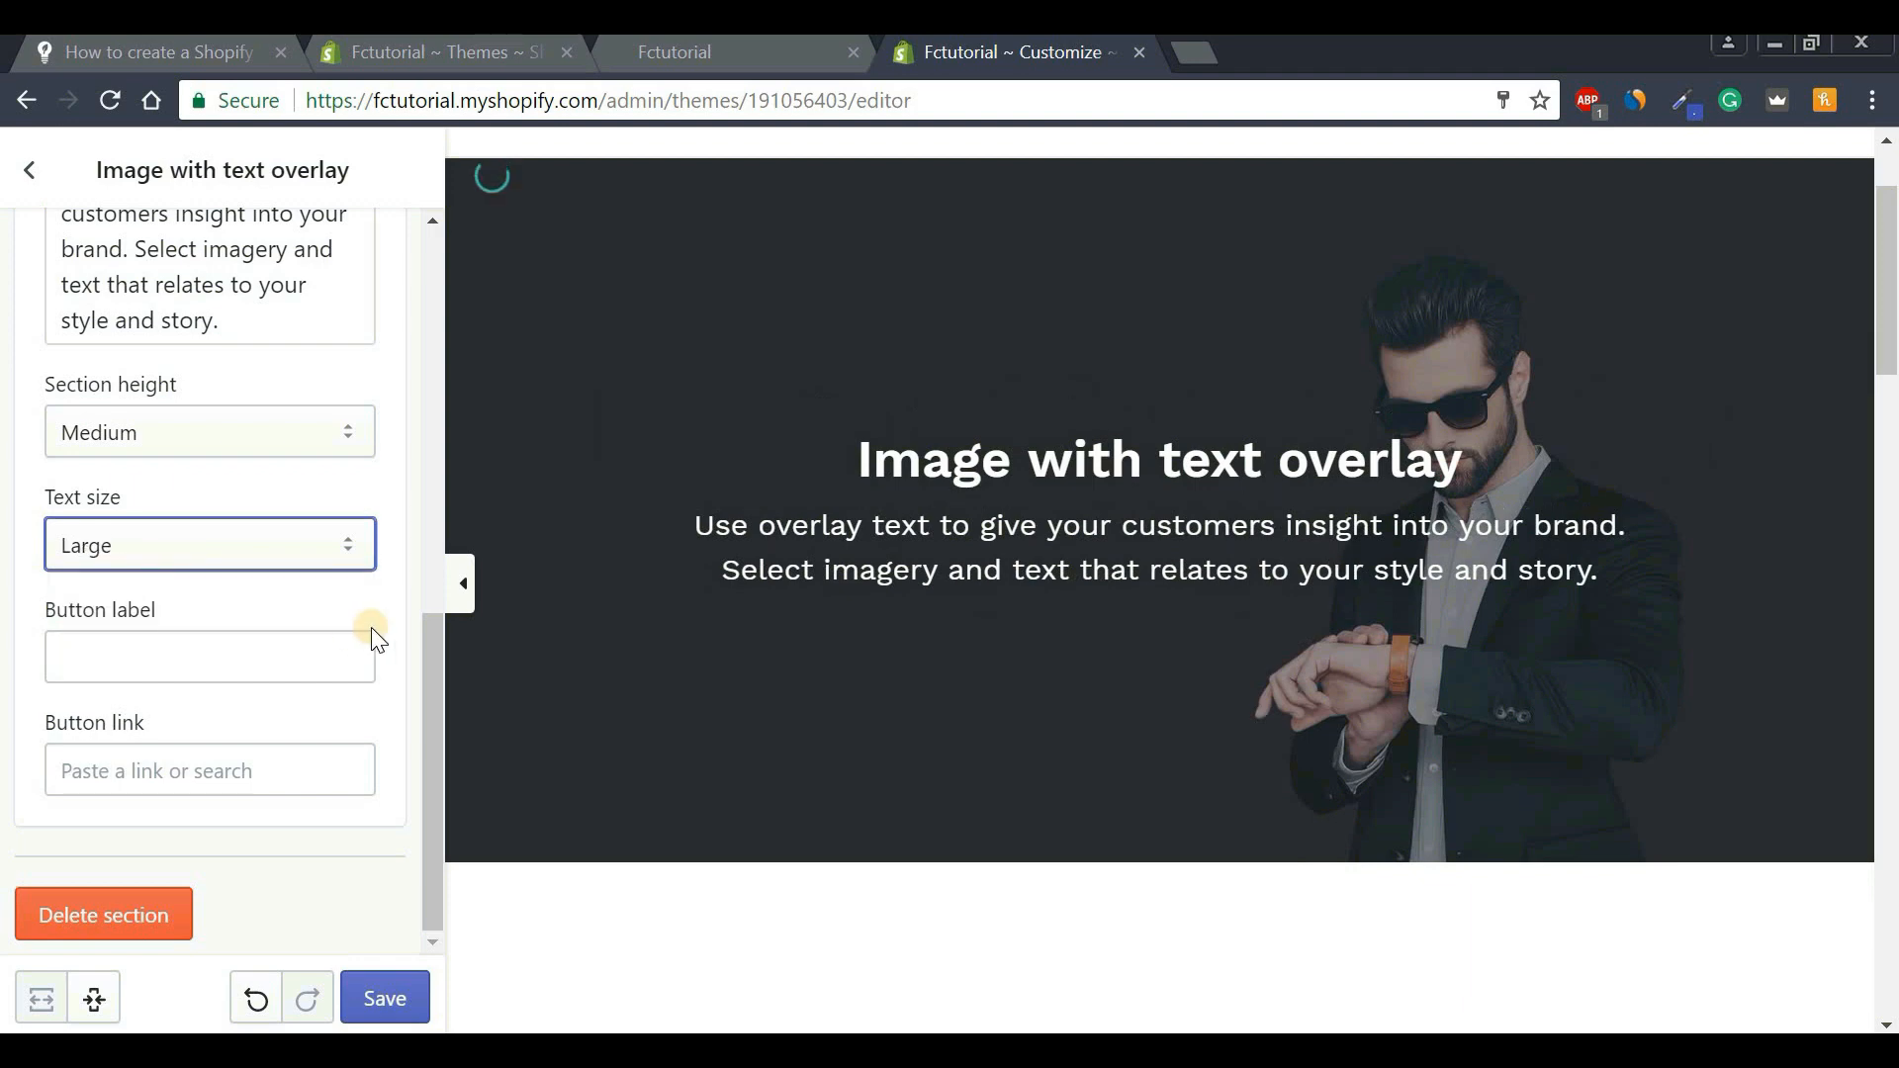
Enter 'Shop Now' as the banner button's label.
left_click(205, 661)
key("Caps_Lock")
type("S")
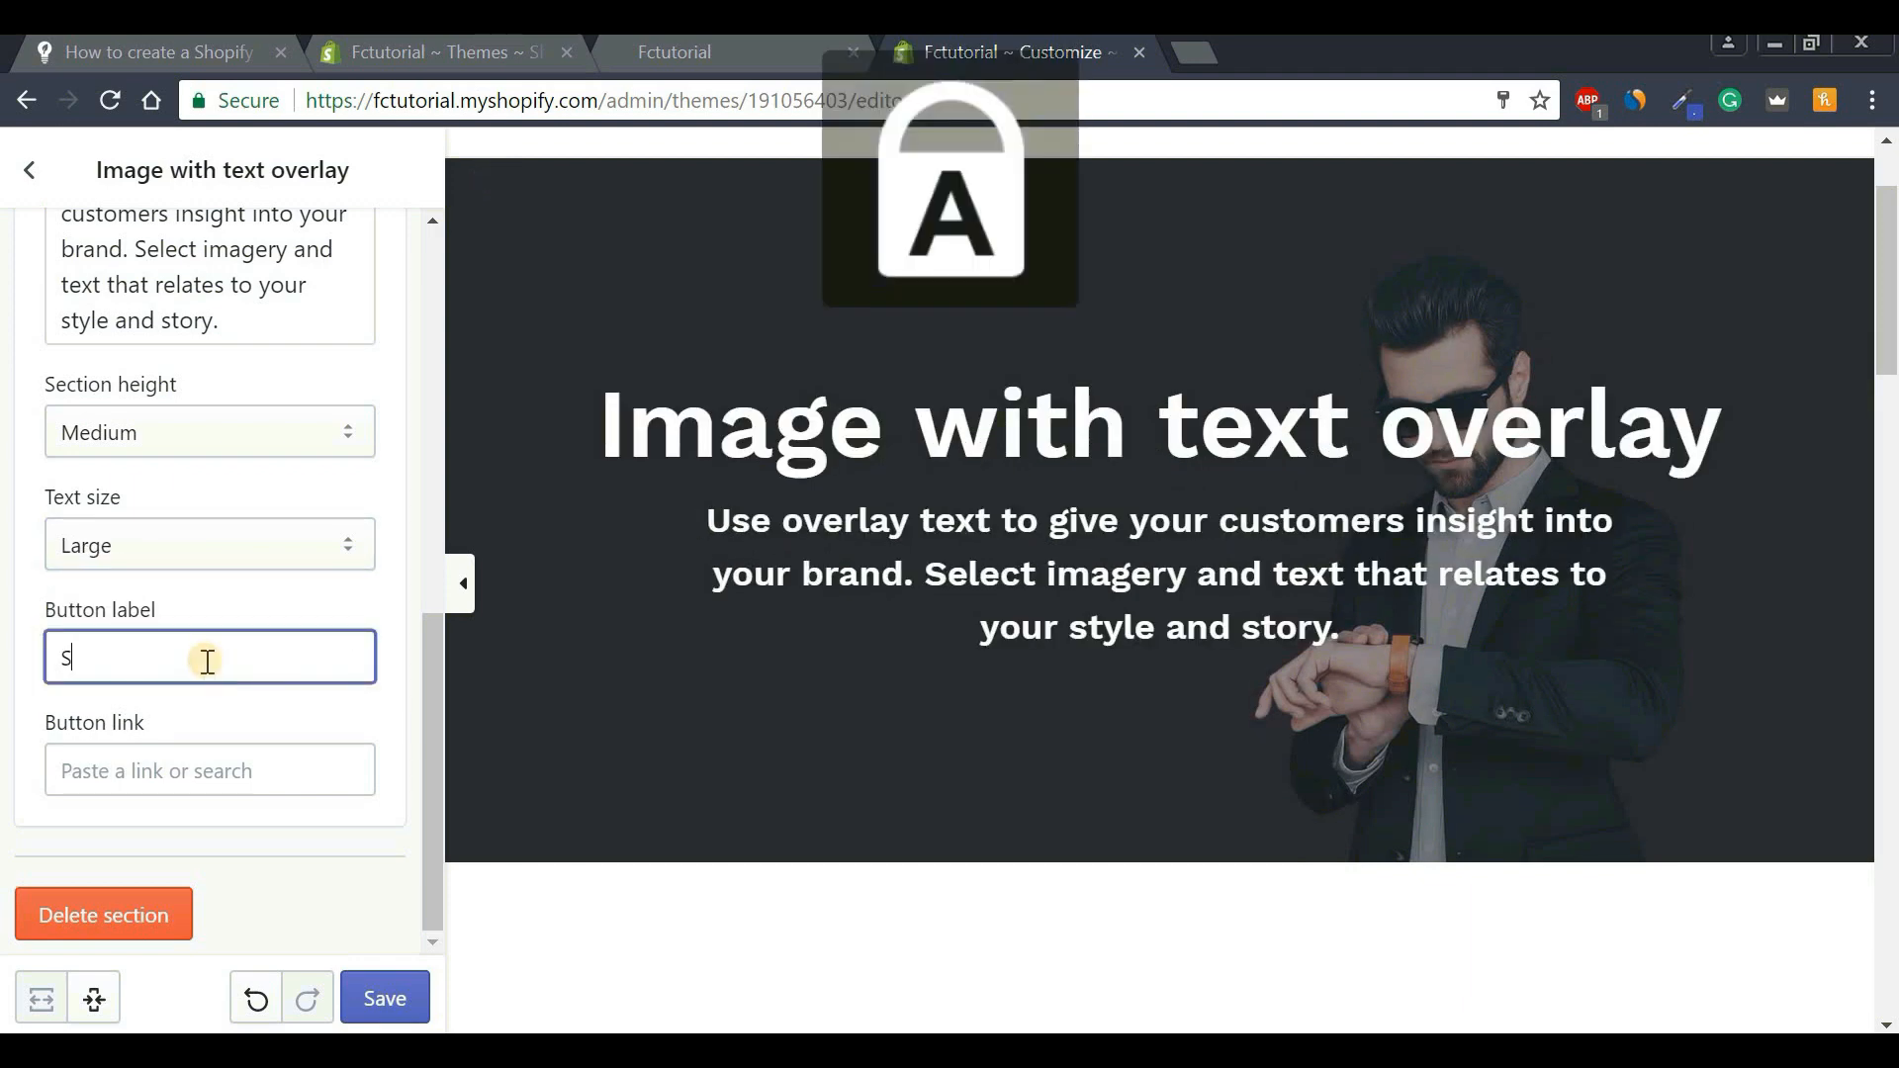
key("Caps_Lock")
type("hop")
key("Caps_Lock")
type("N")
key("Caps_Lock")
type("ow")
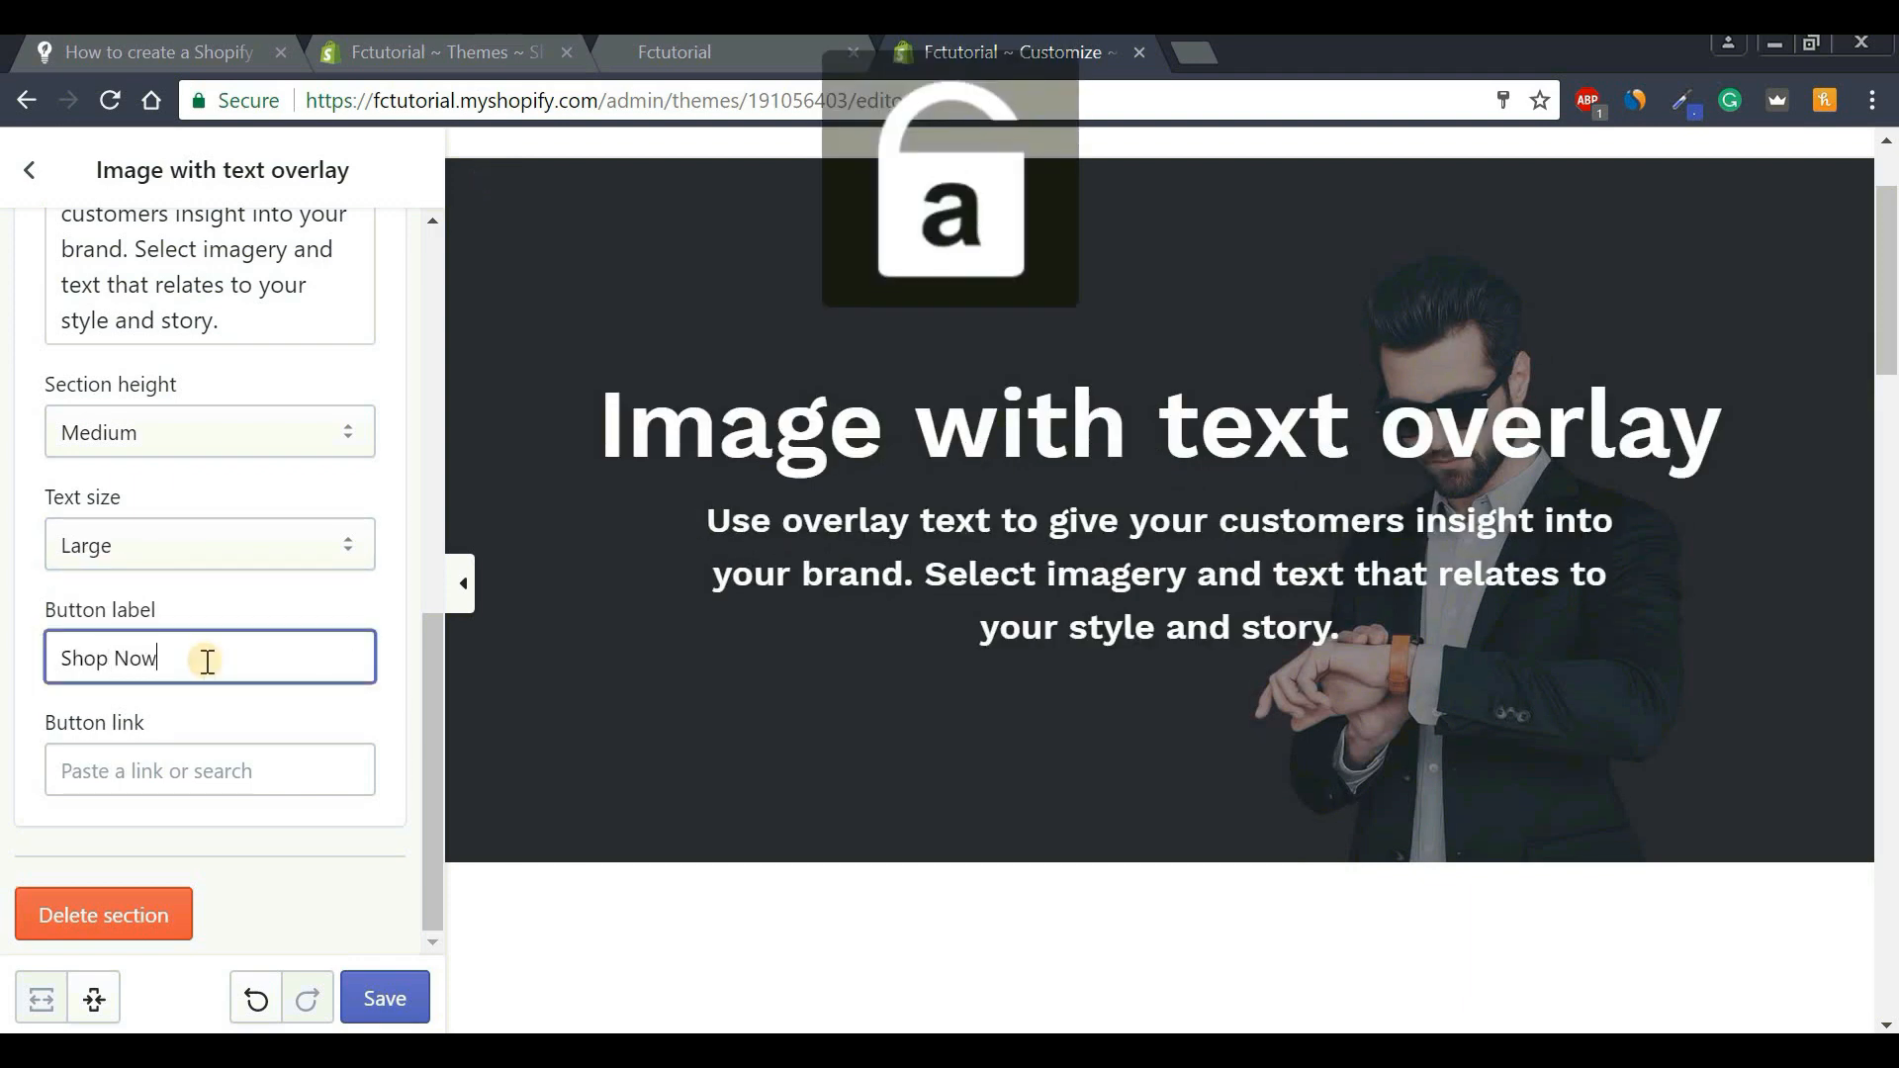
Link the button to the Home page, then remove the link so no link remains.
left_click(212, 776)
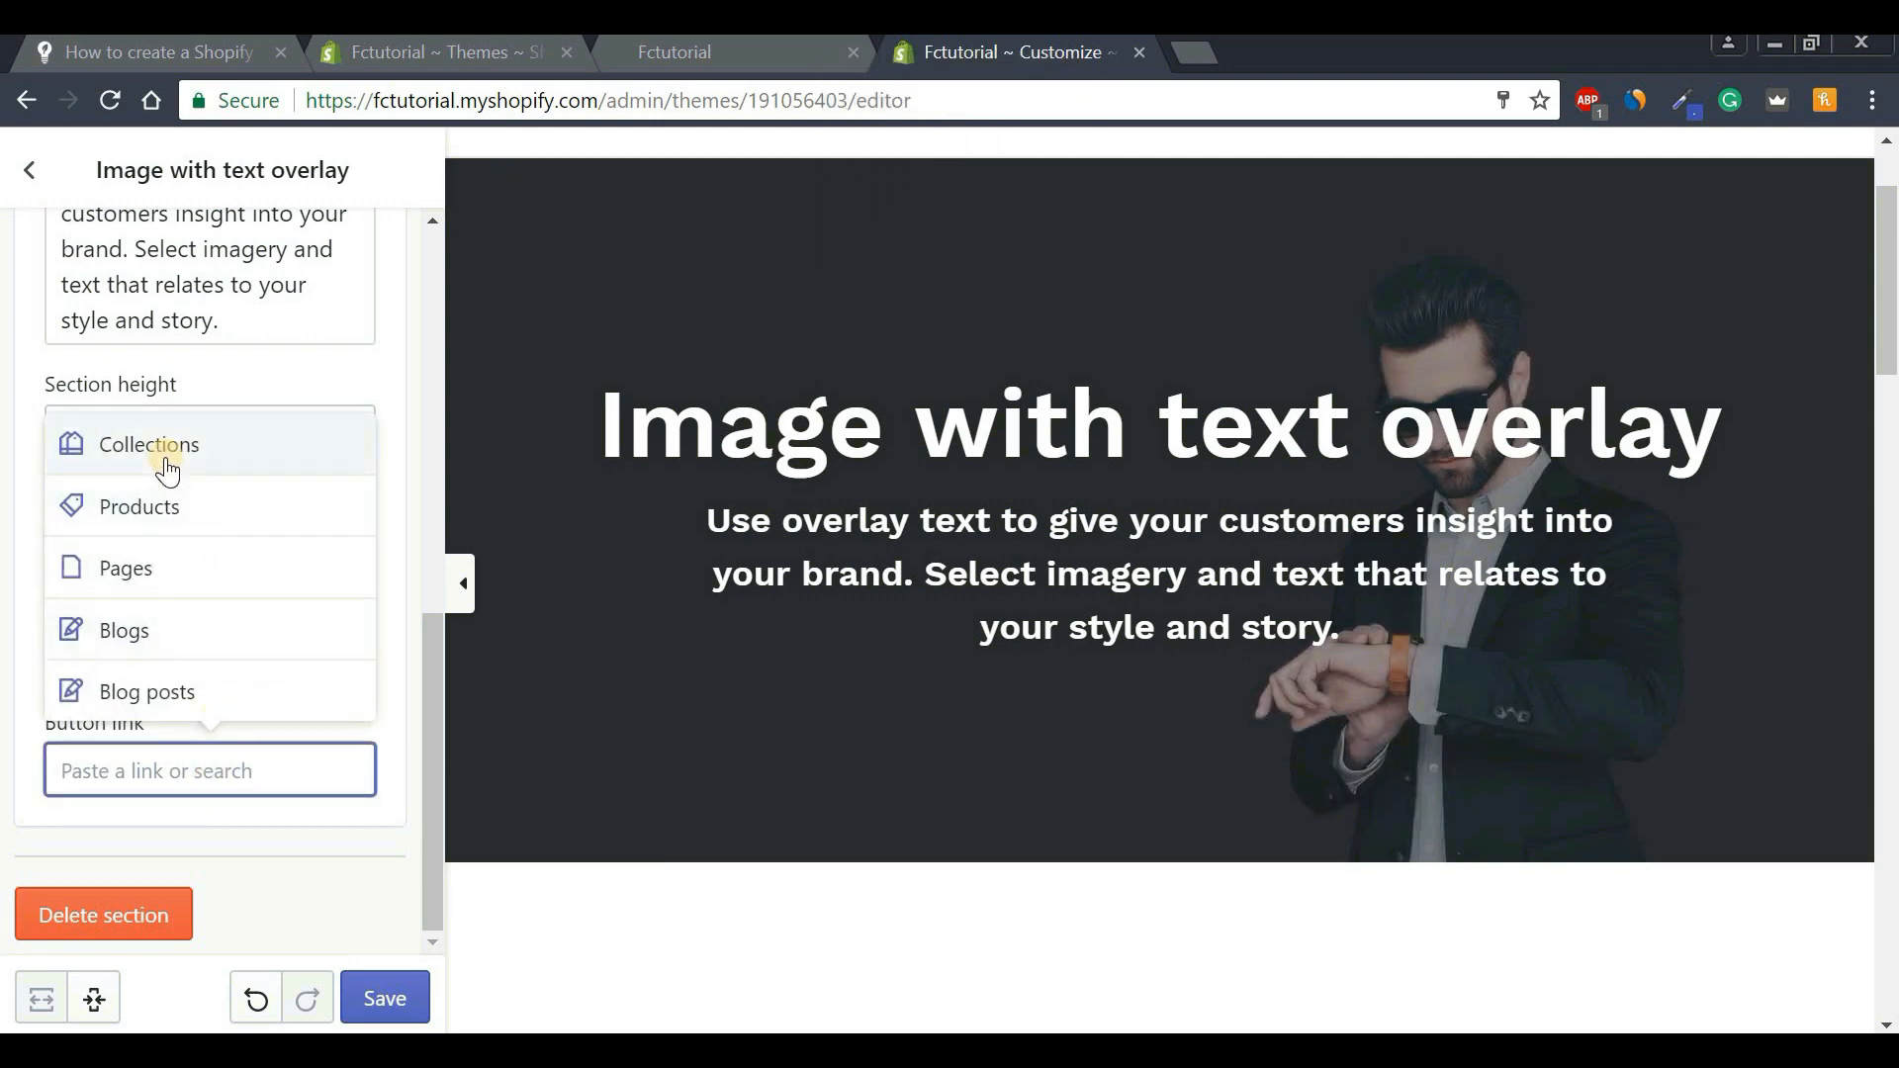
left_click(117, 441)
left_click(176, 687)
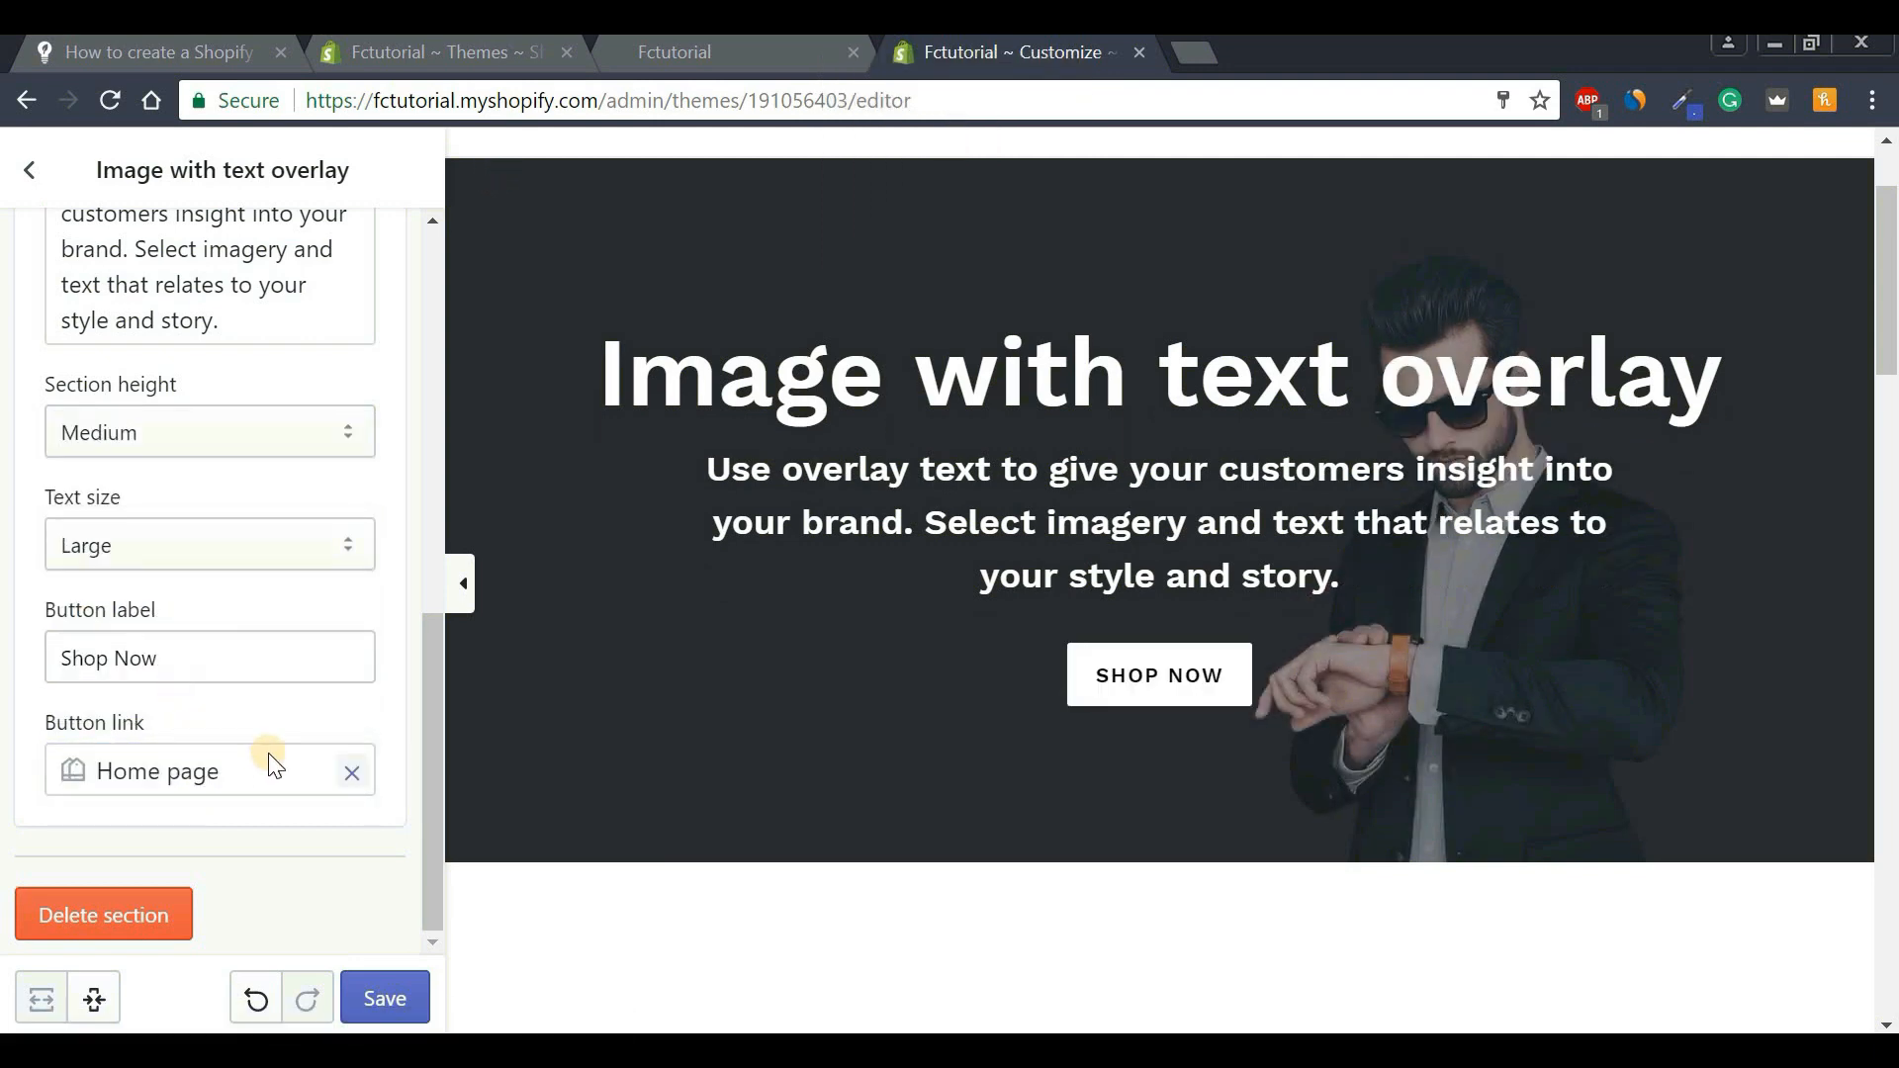
left_click(353, 776)
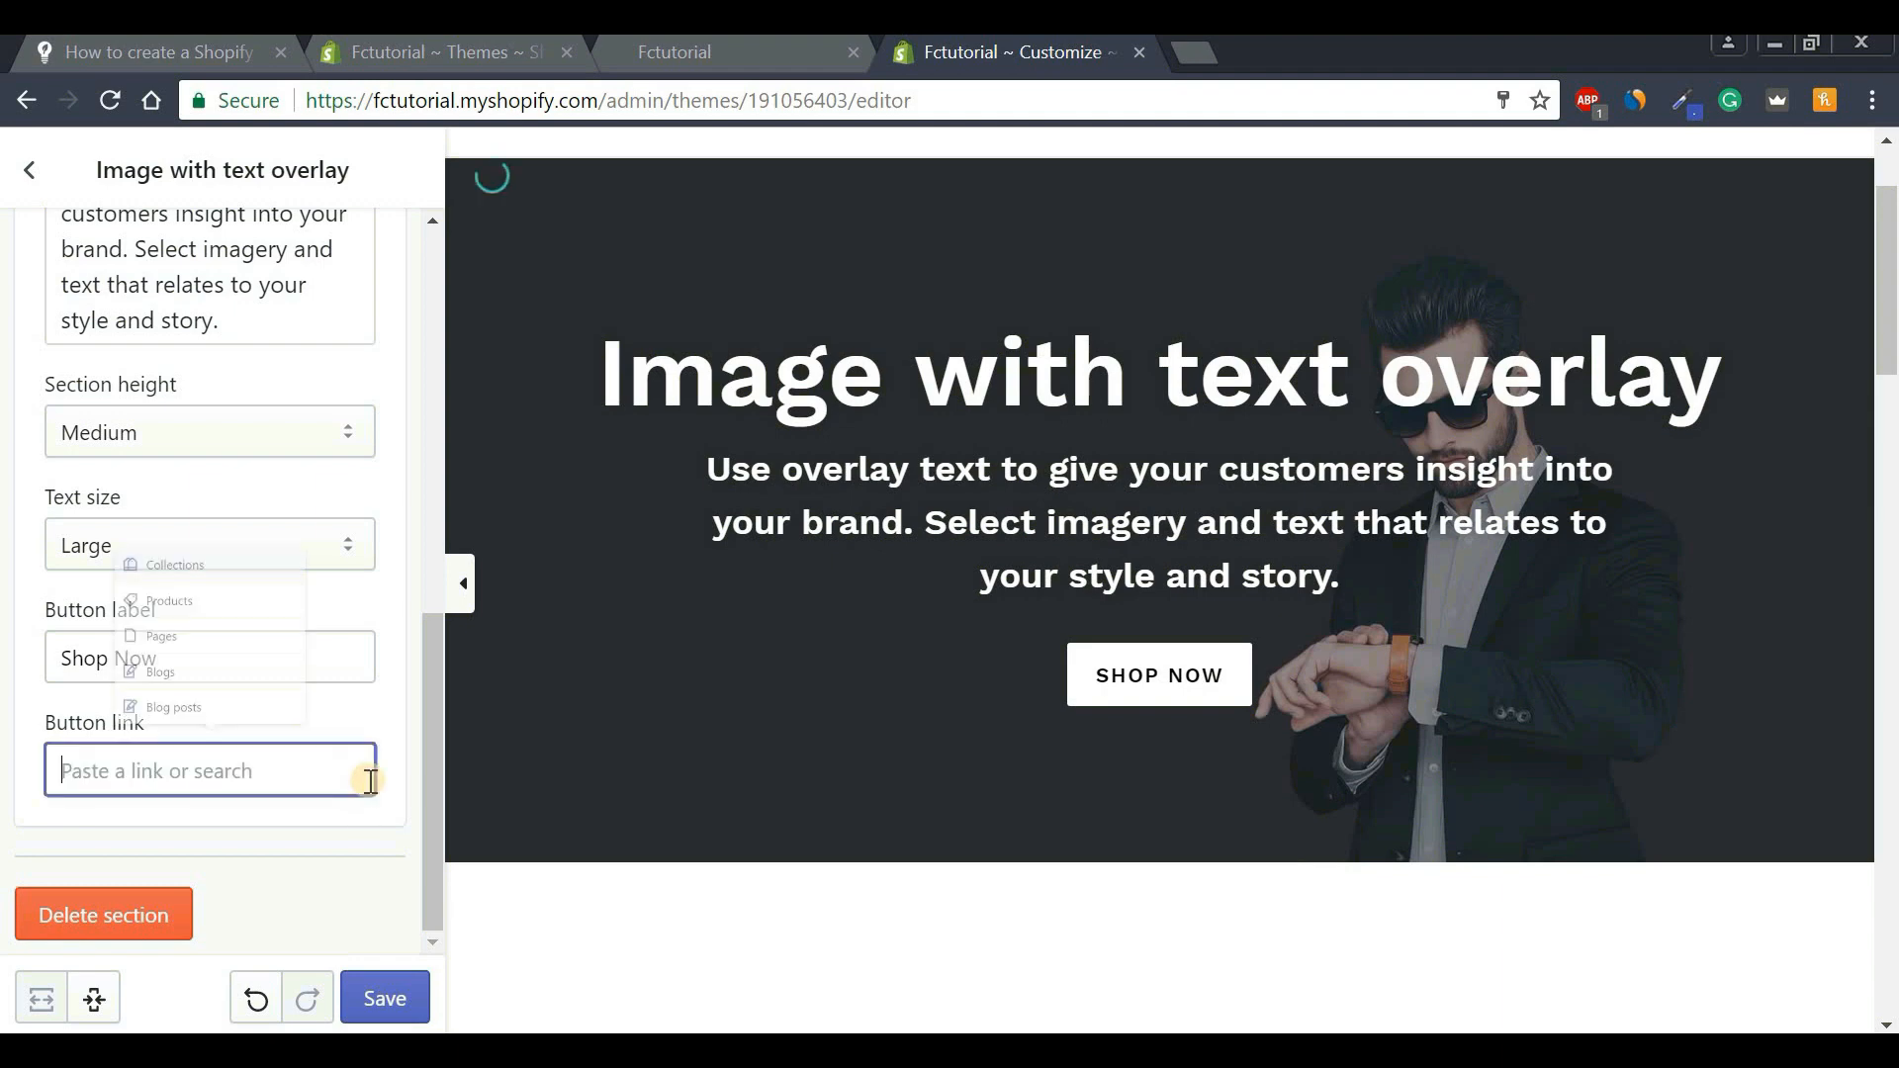
left_click(384, 849)
left_click_drag(428, 805, 148, 230)
left_click(27, 176)
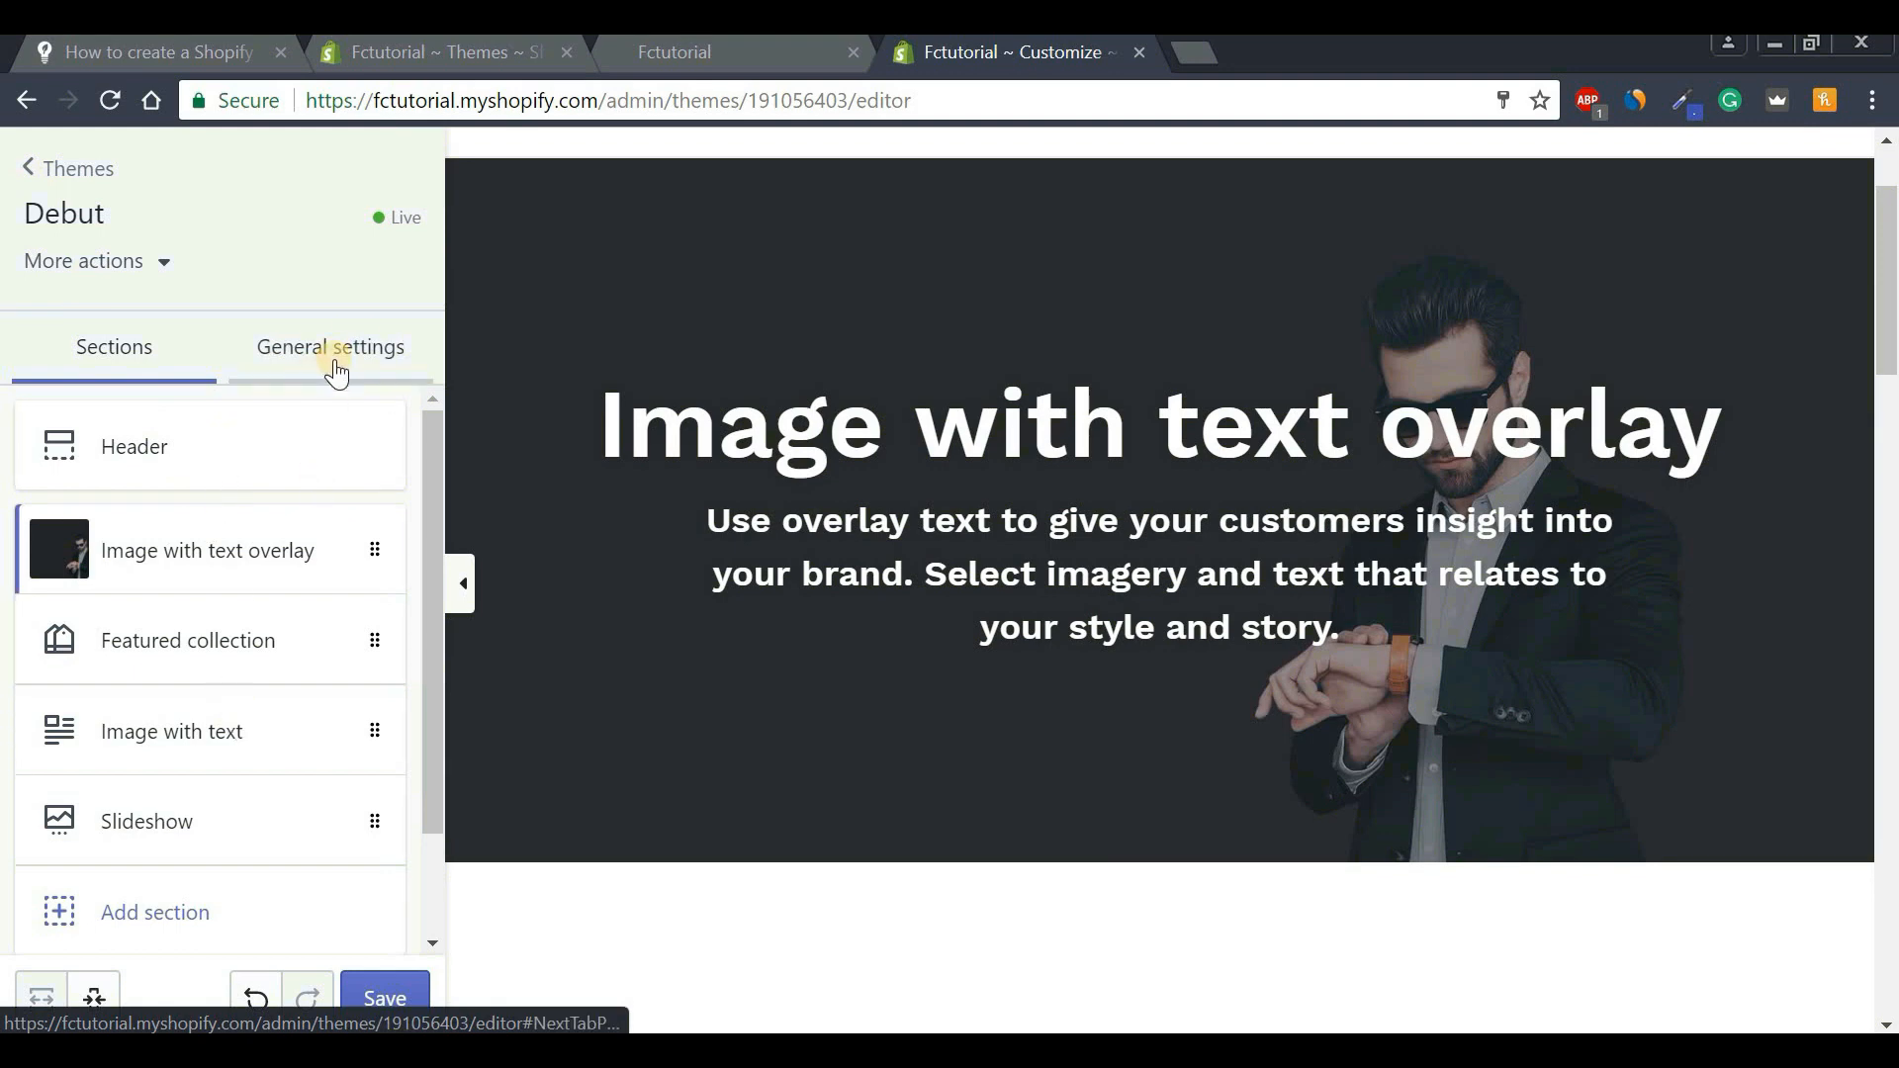
left_click(364, 351)
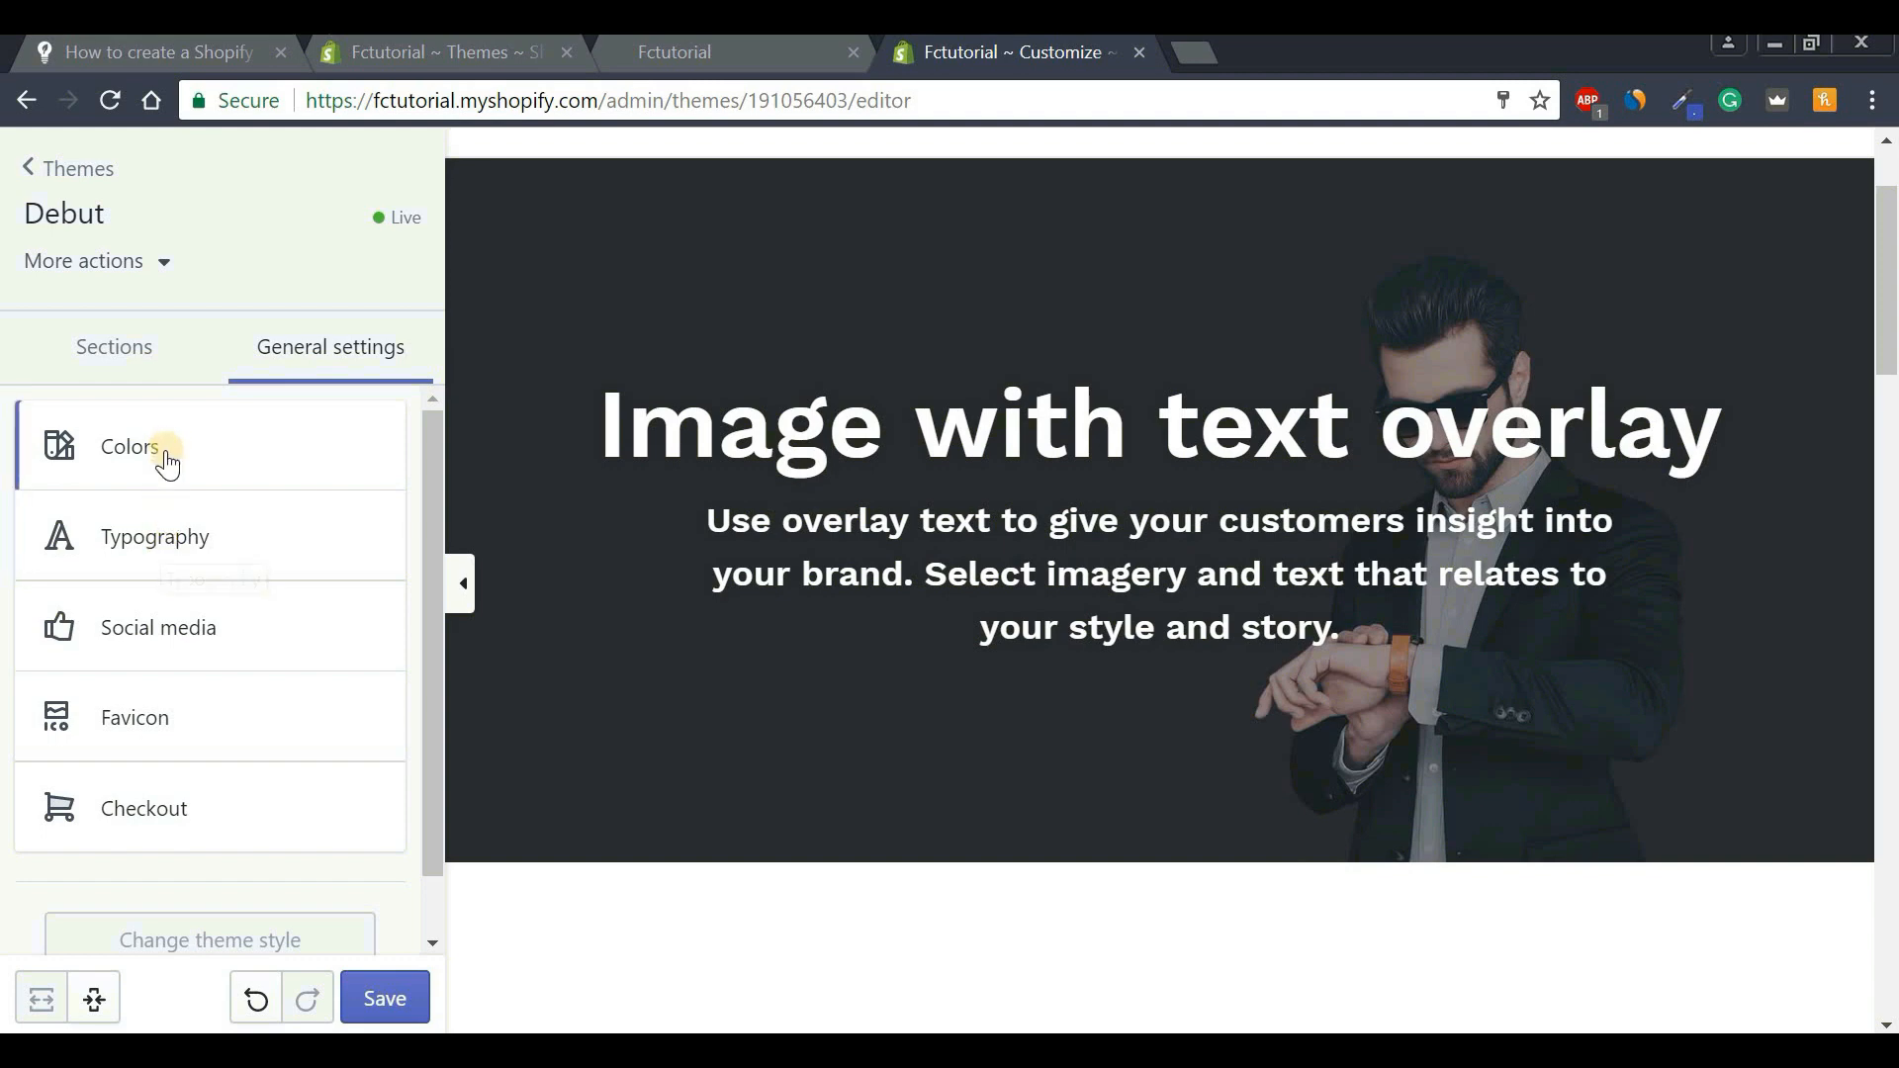
left_click(142, 542)
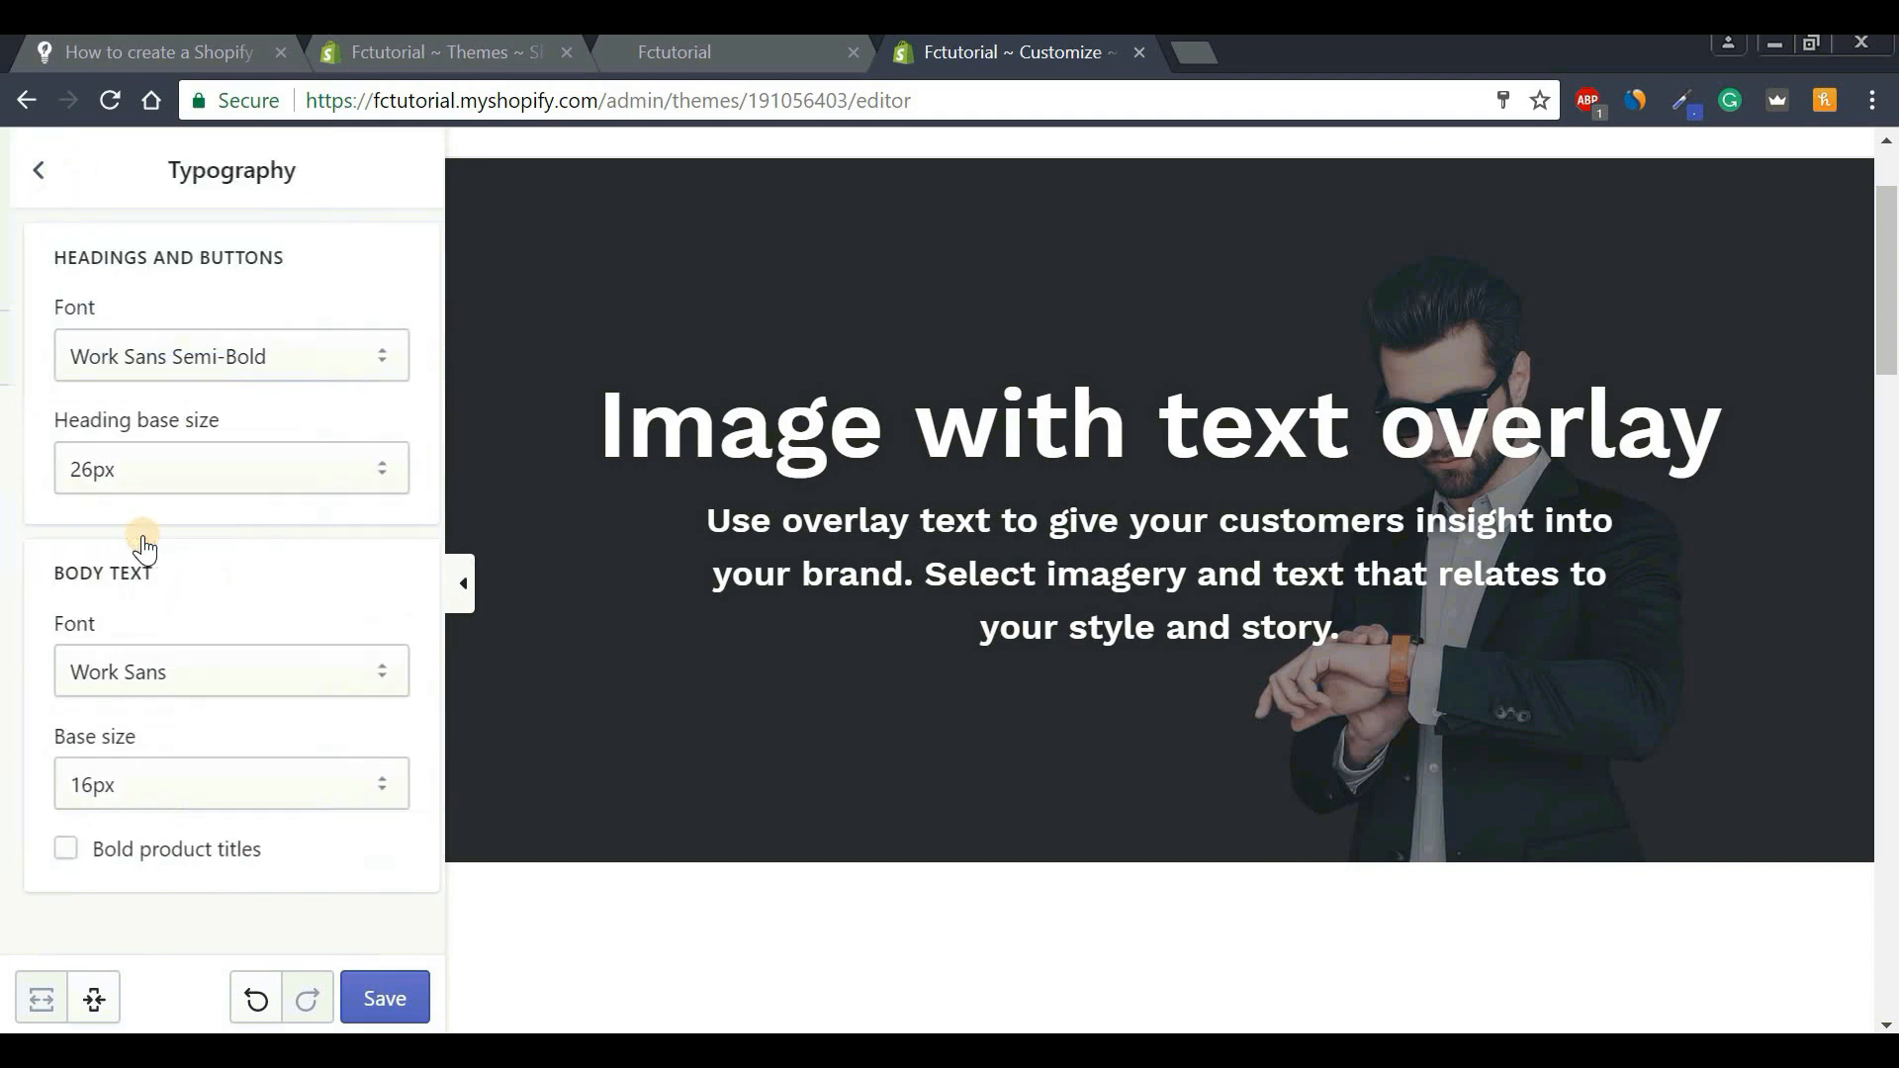
left_click(121, 477)
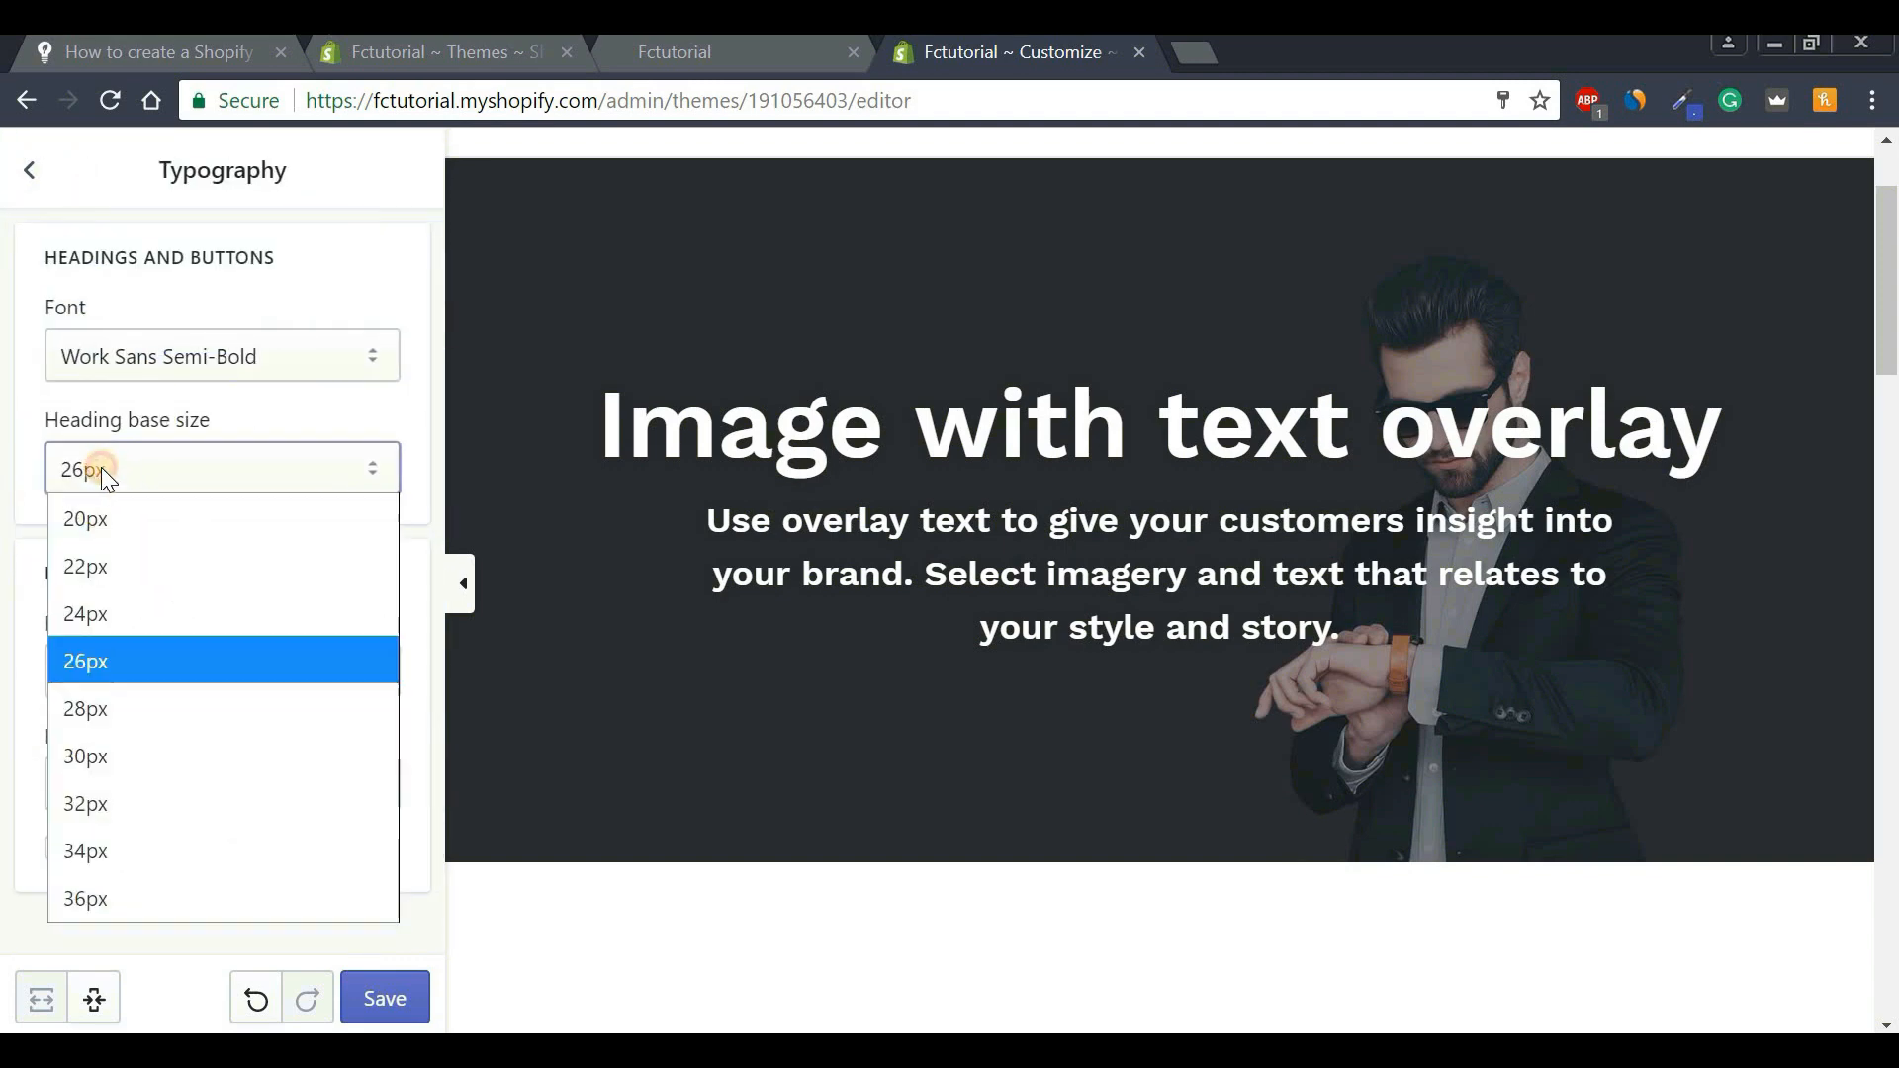
left_click(101, 898)
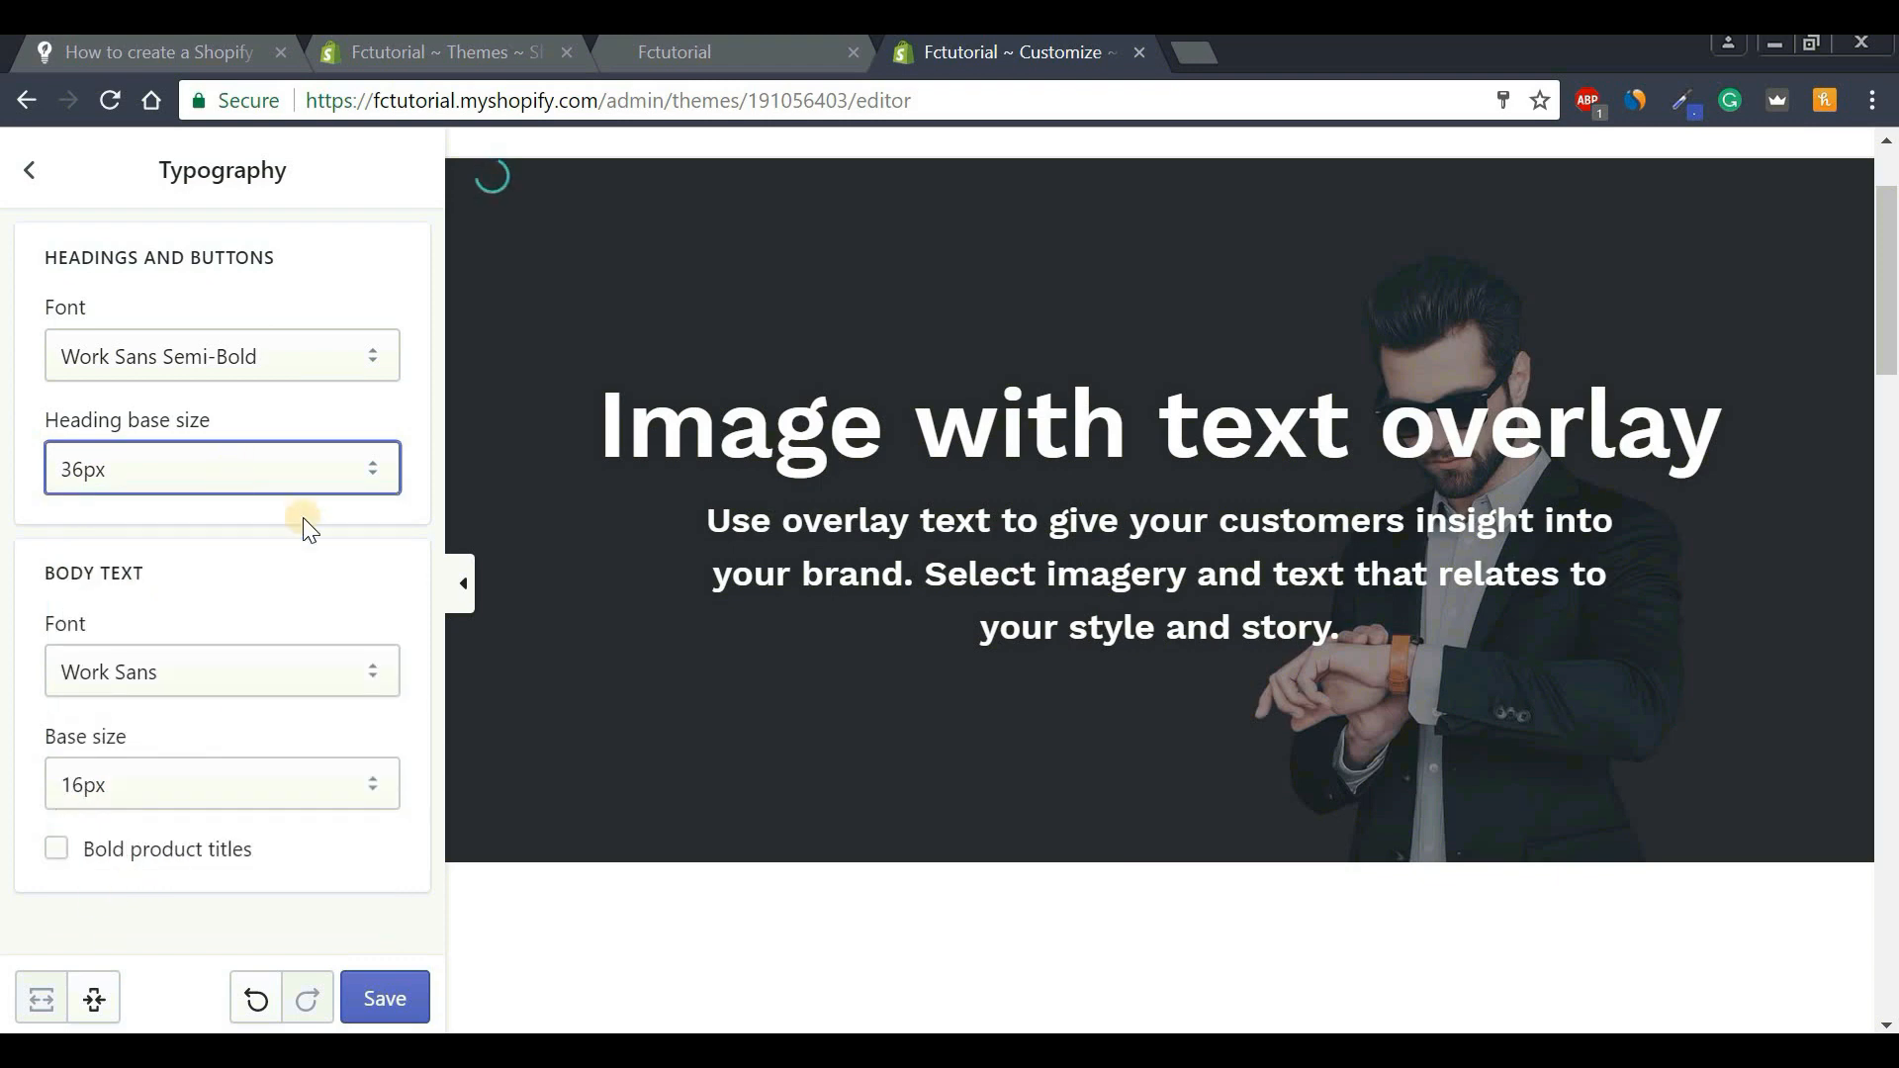
left_click_drag(674, 359, 1570, 519)
left_click(1403, 525)
left_click(340, 354)
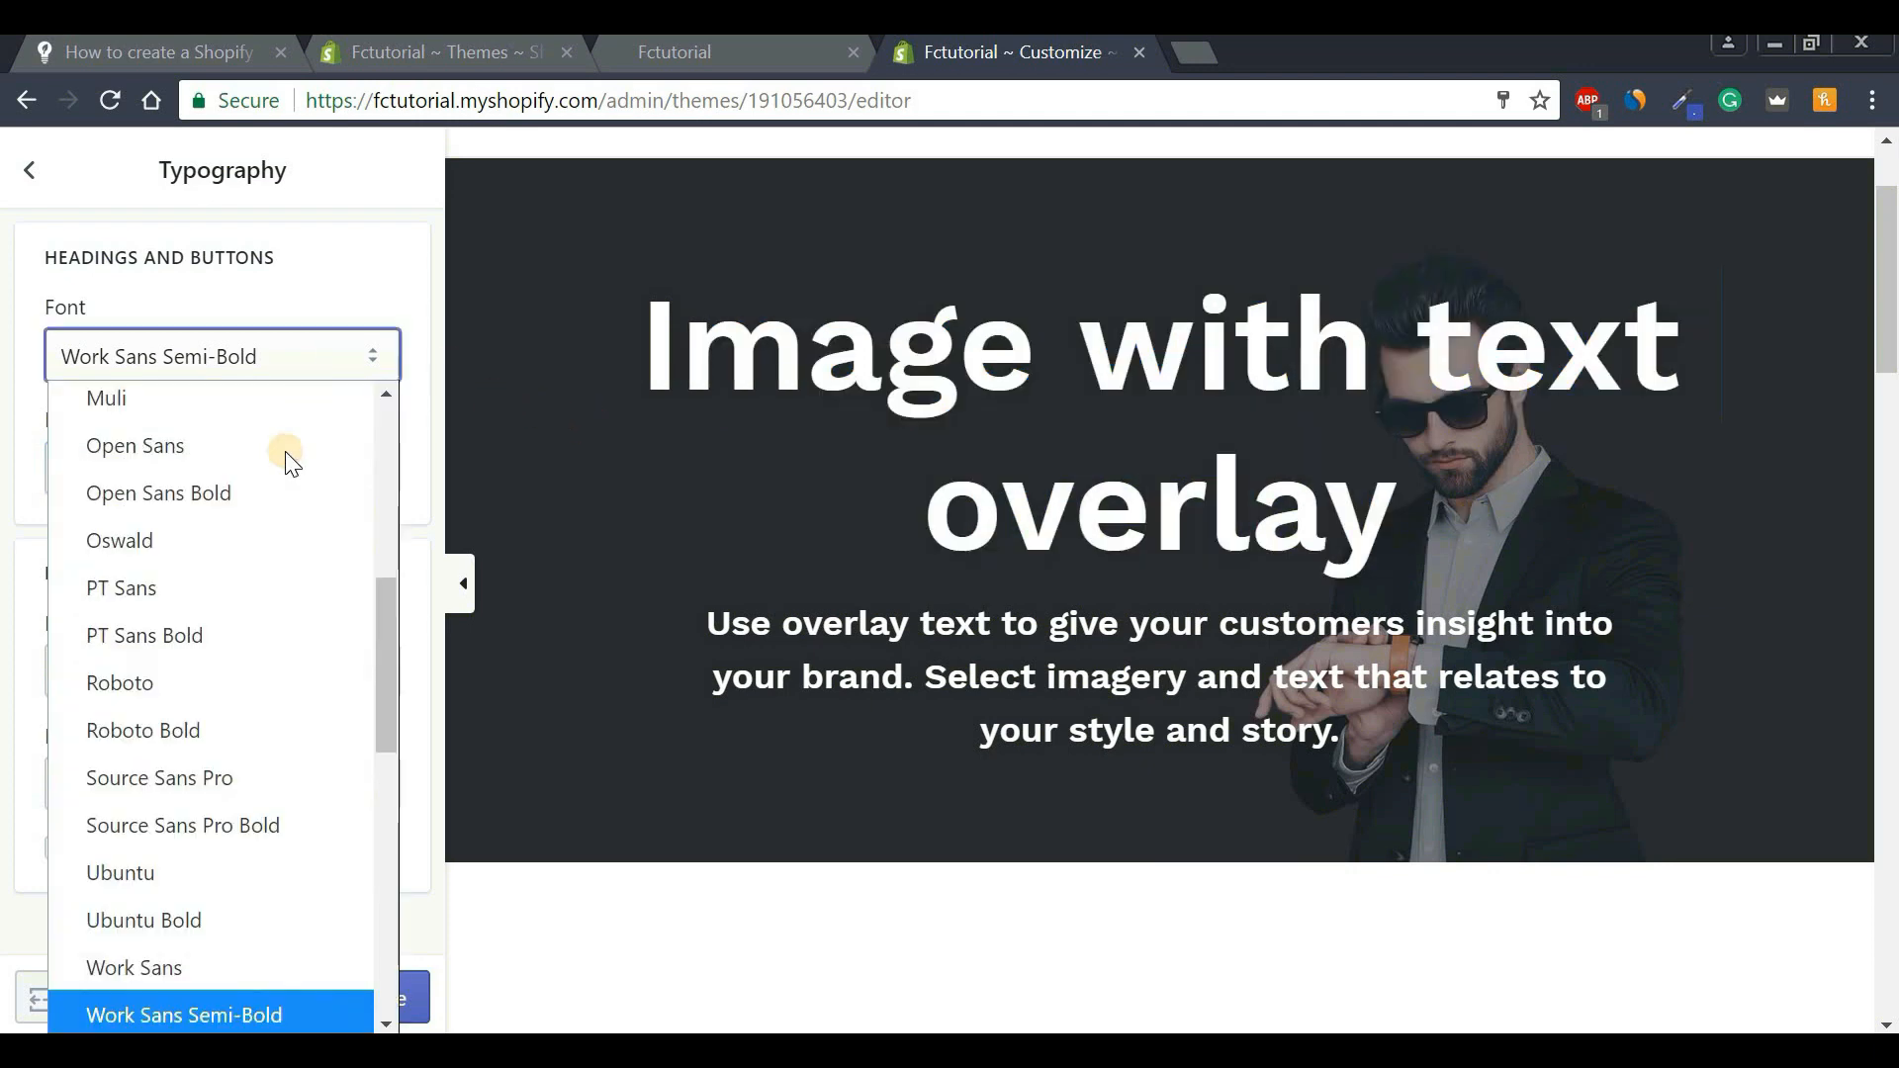
left_click(330, 249)
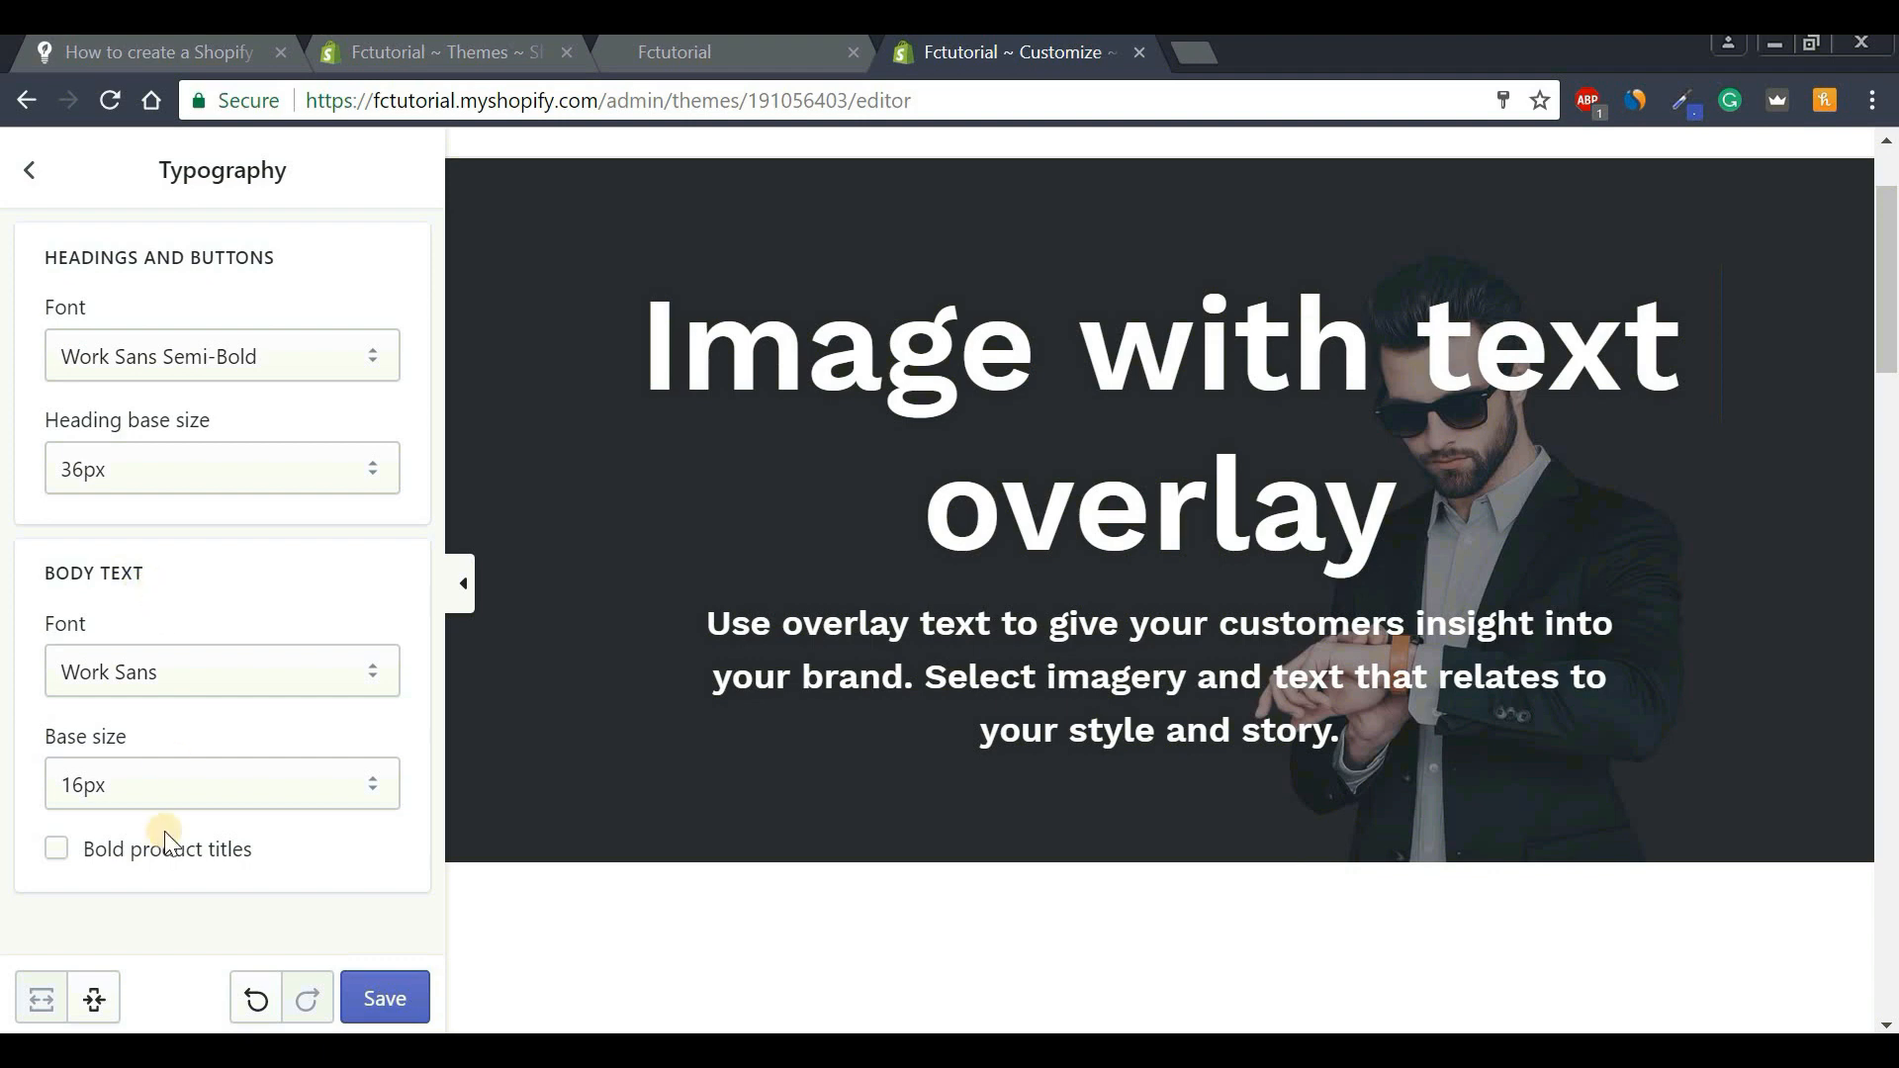
left_click(187, 799)
left_click(187, 799)
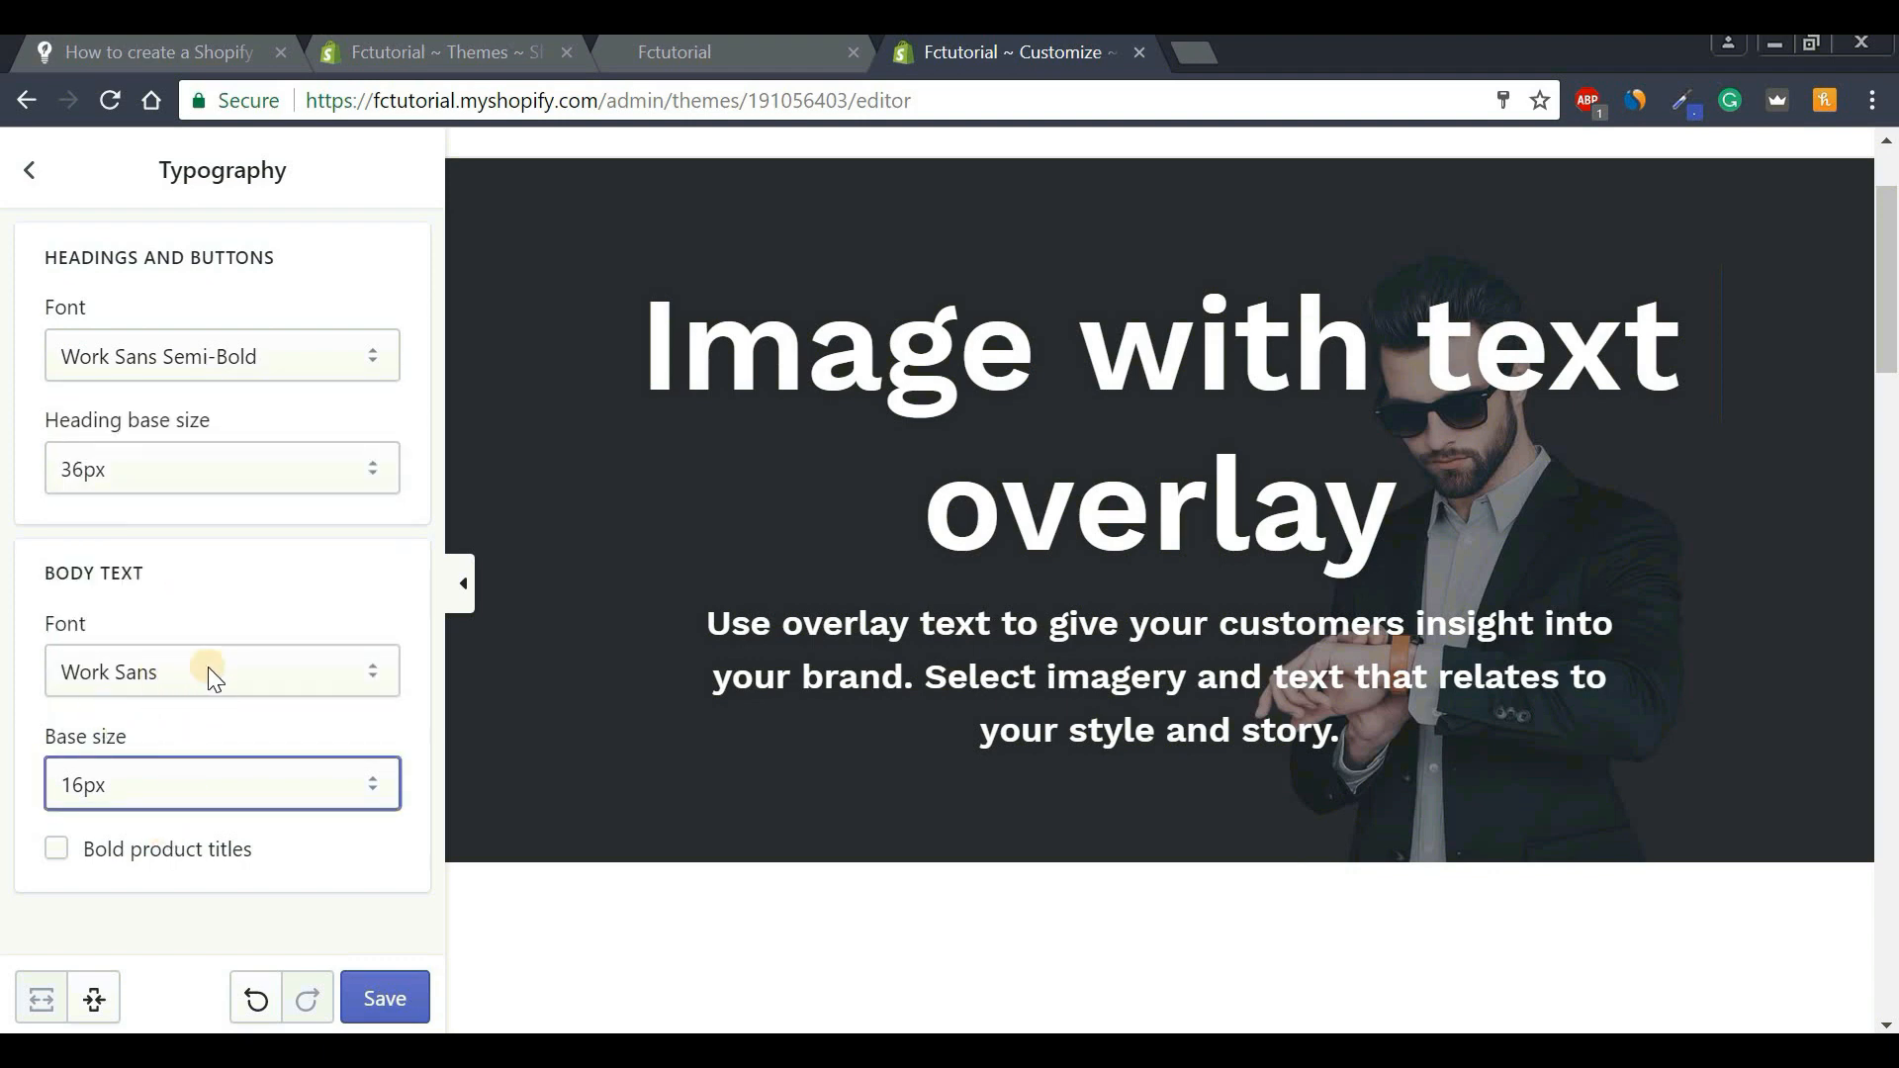
left_click(35, 173)
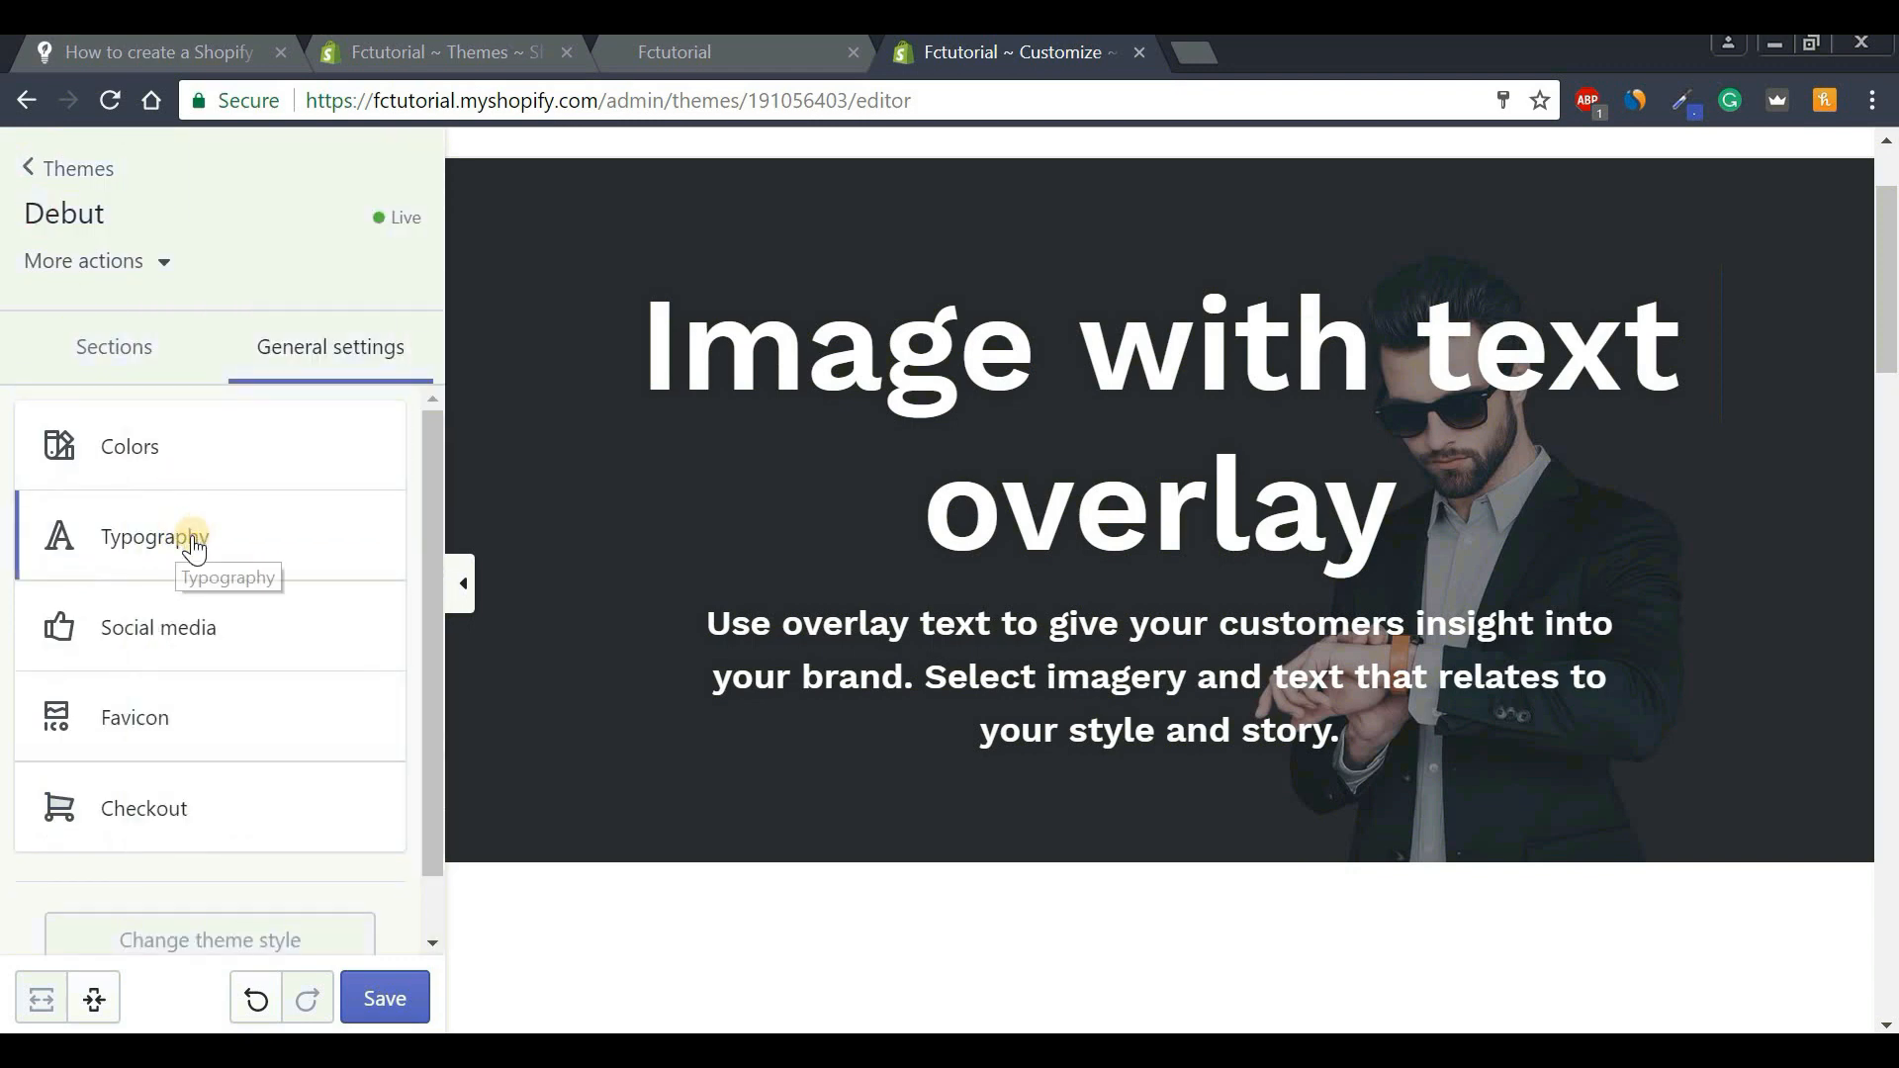
left_click(148, 467)
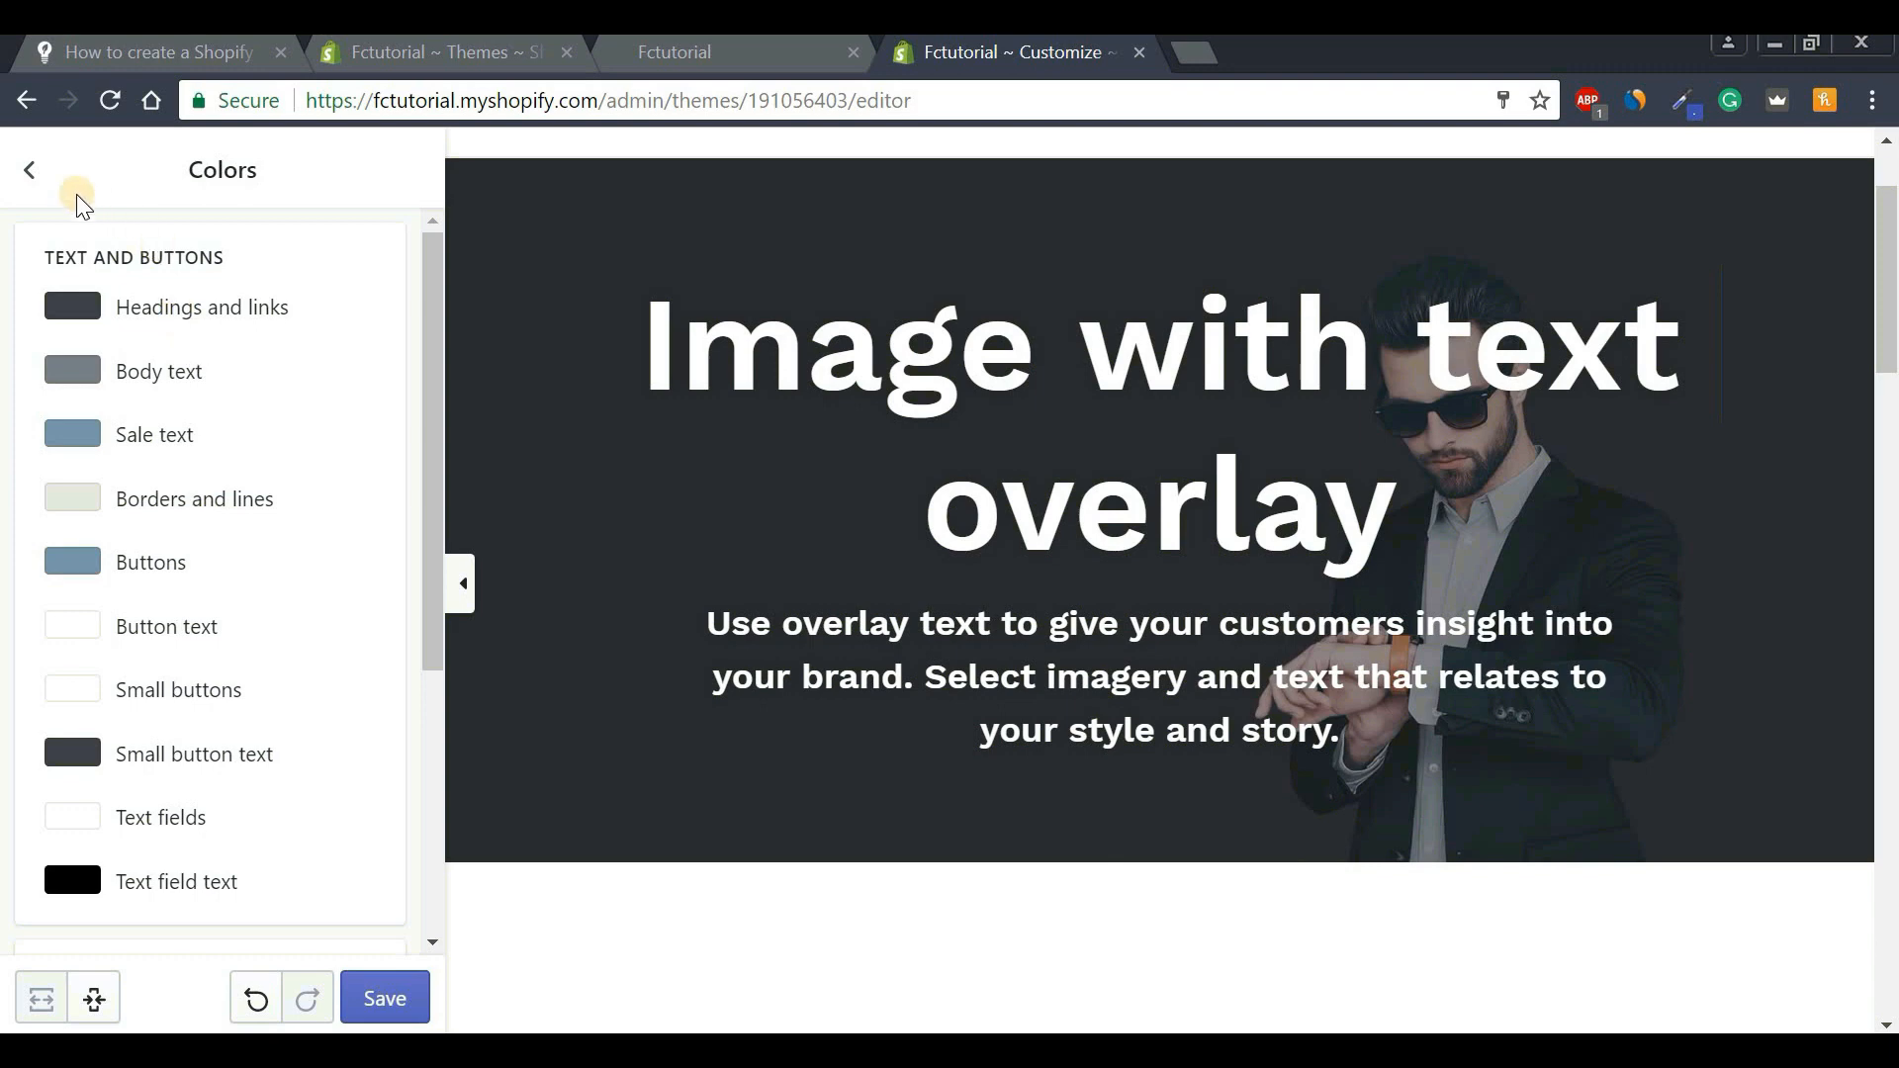
left_click(41, 178)
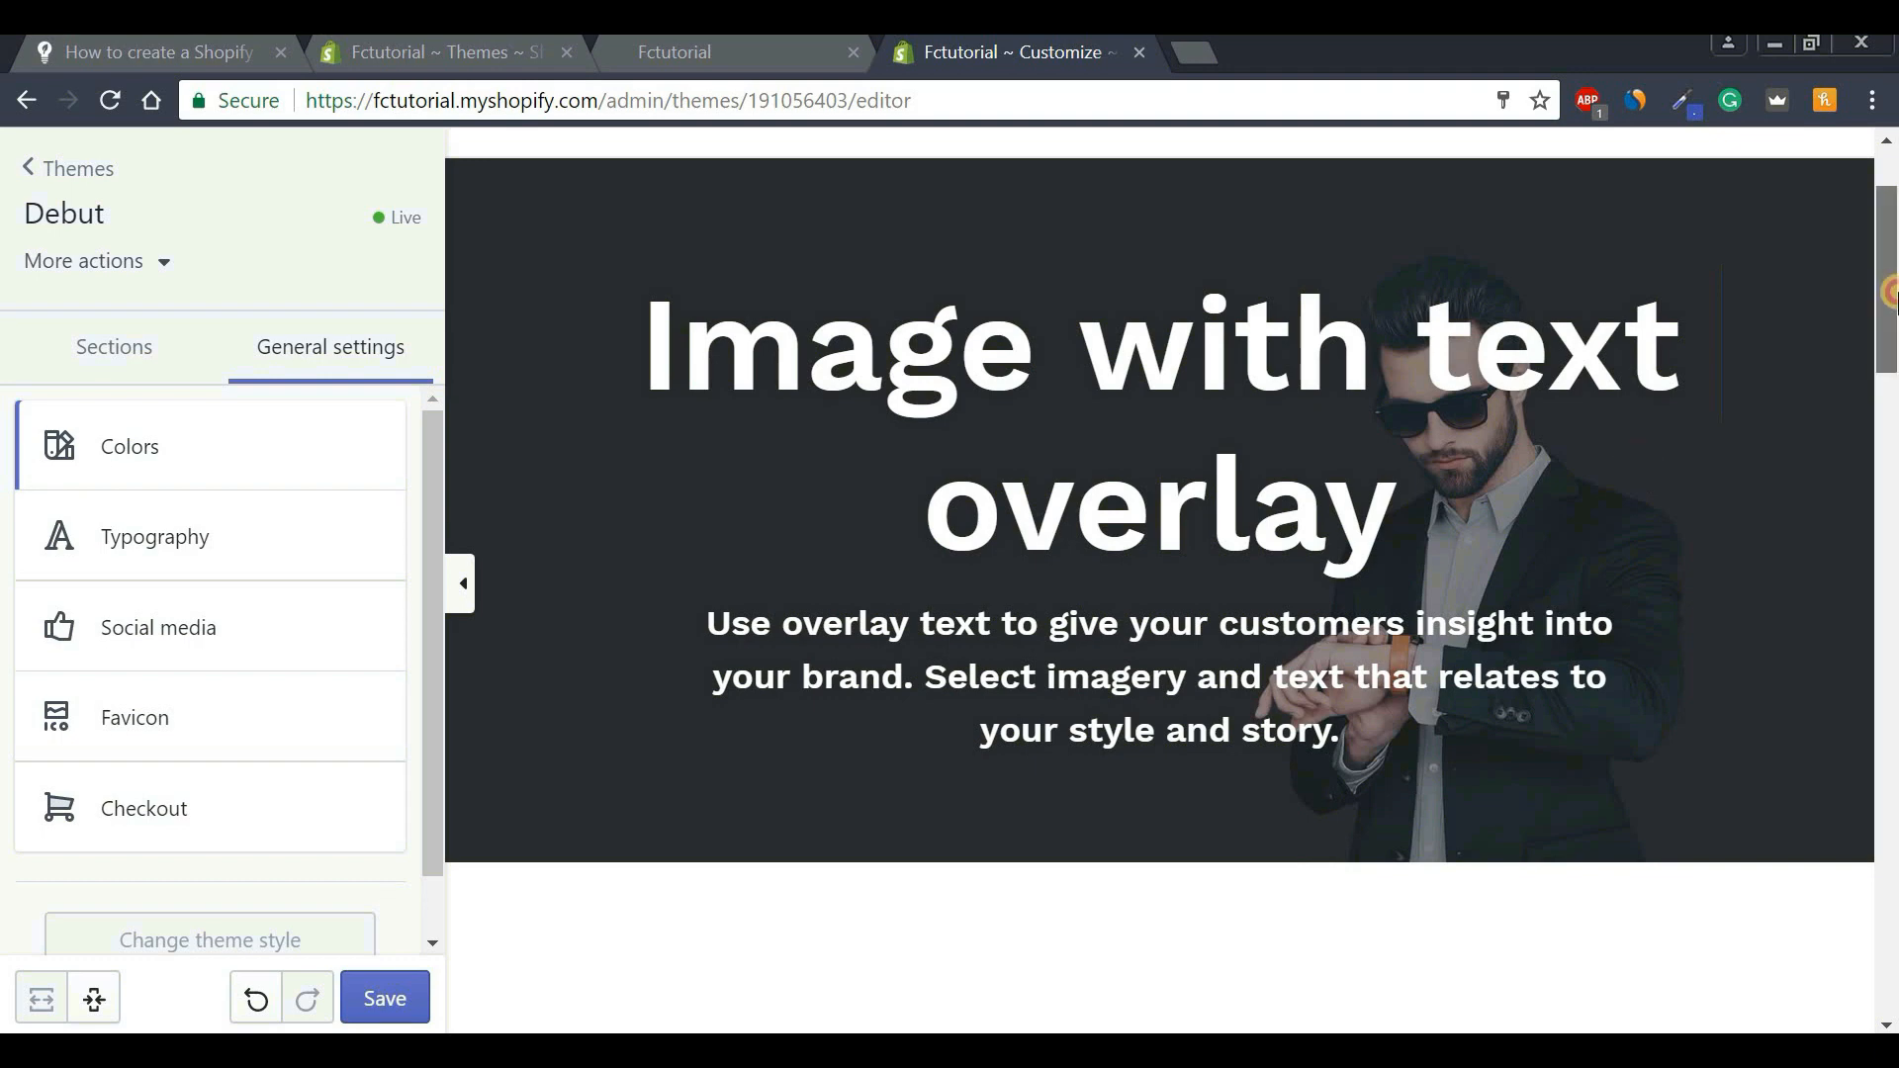
Browse the store preview homepage, advance its slideshow, then return to the admin Themes page.
left_click_drag(1890, 333, 1889, 410)
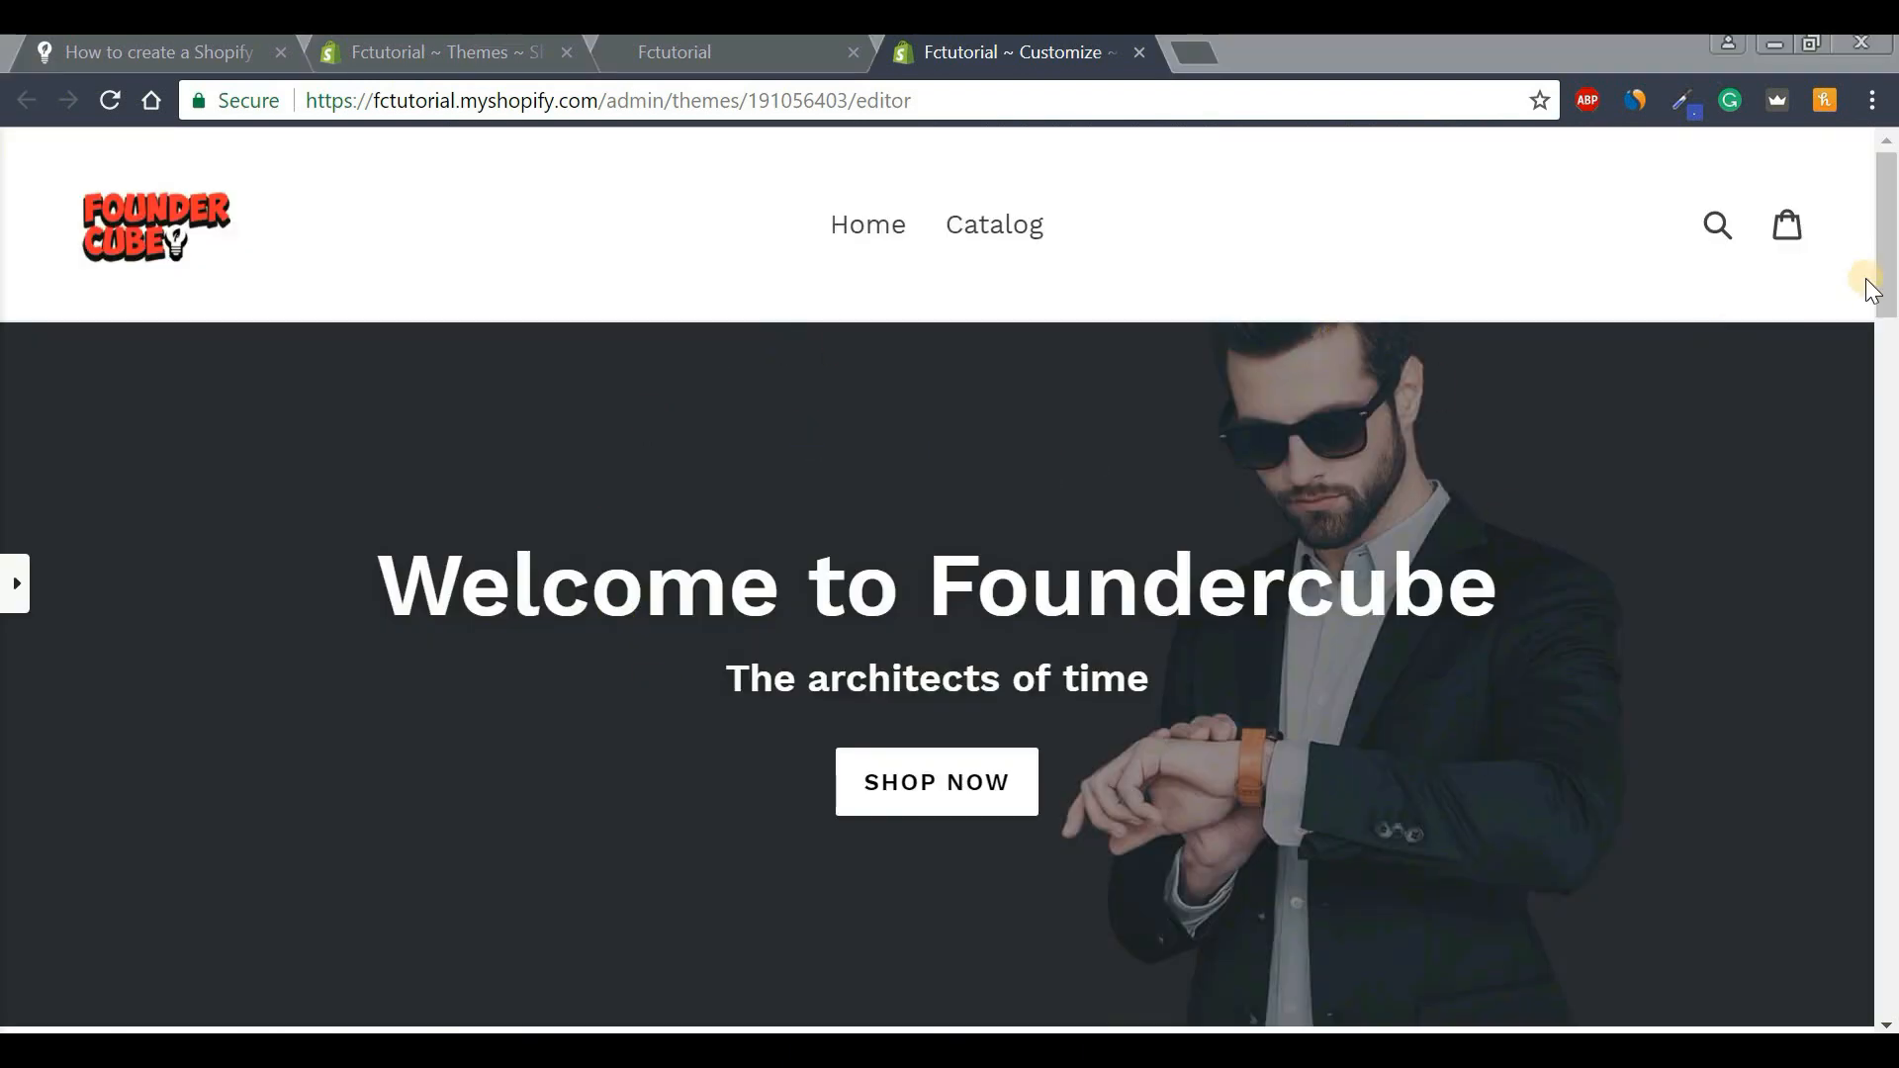
left_click_drag(1887, 291, 1889, 801)
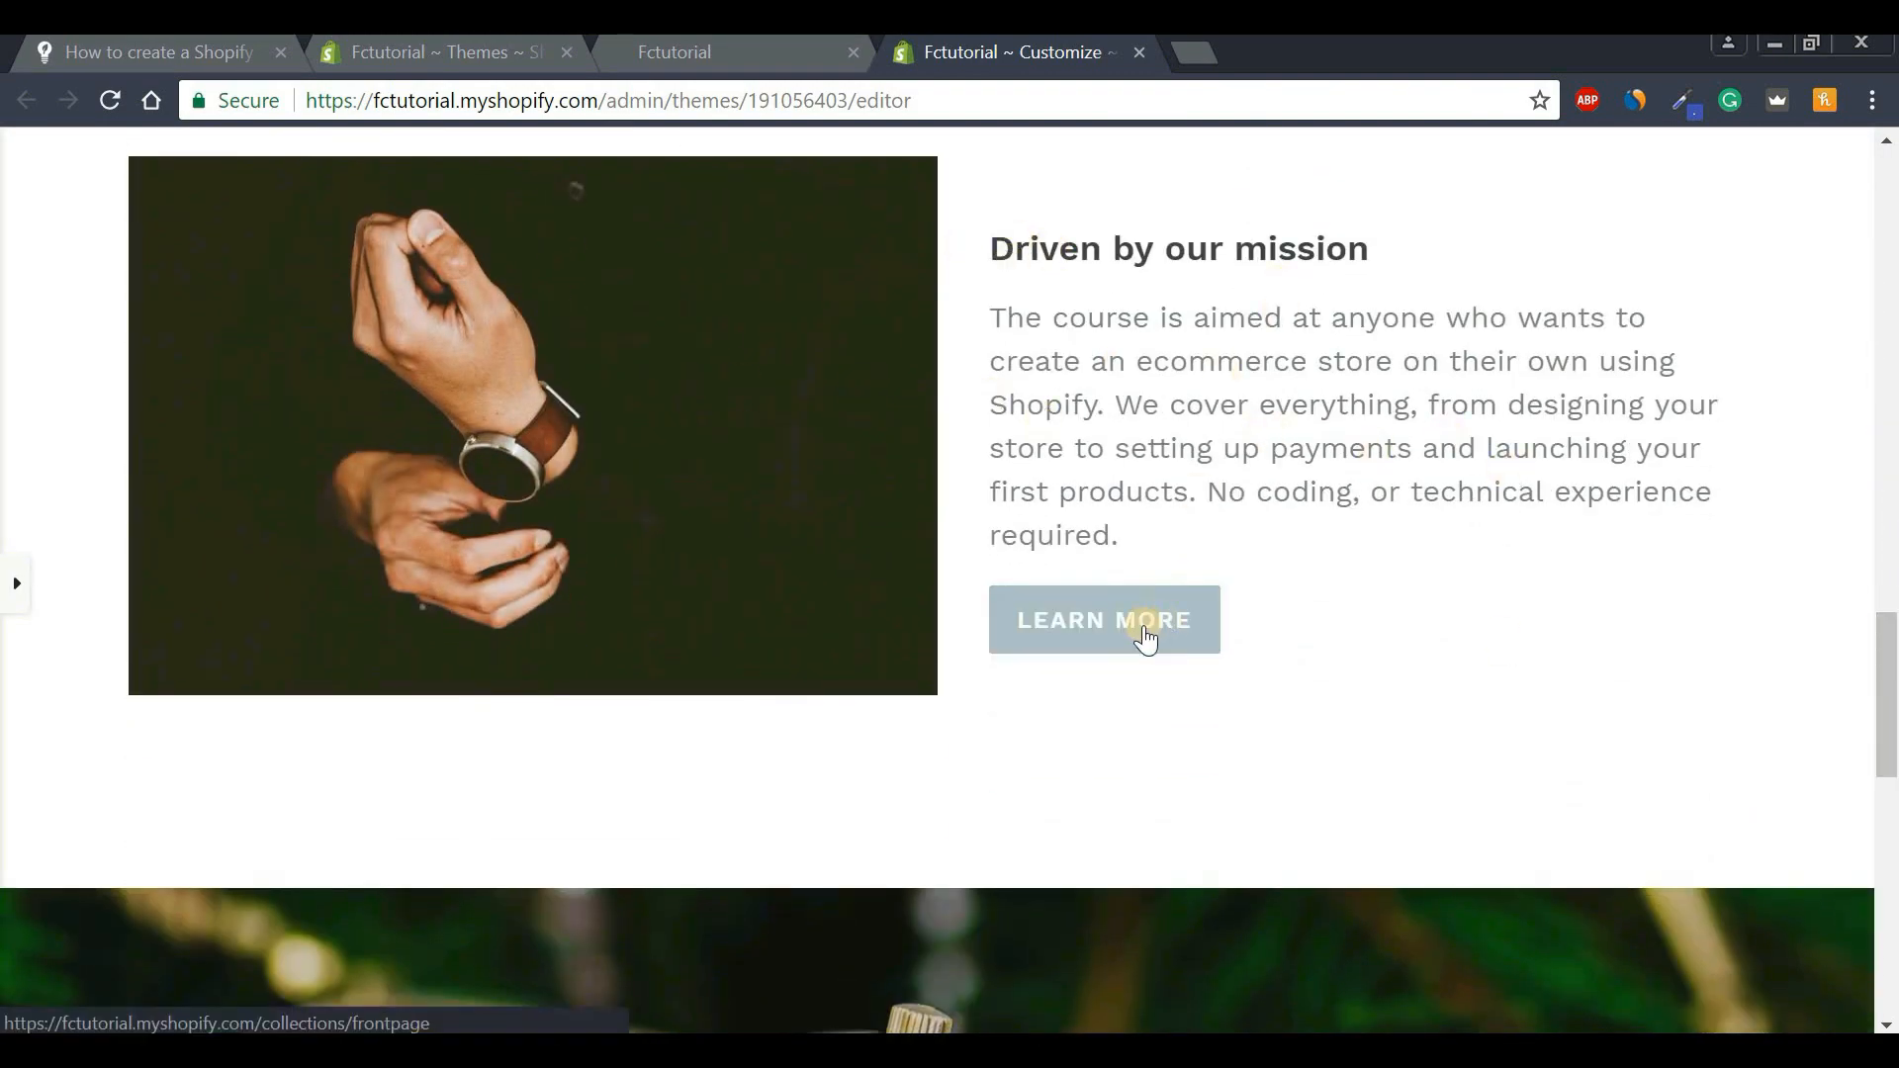
left_click_drag(1889, 754, 1767, 834)
left_click(945, 755)
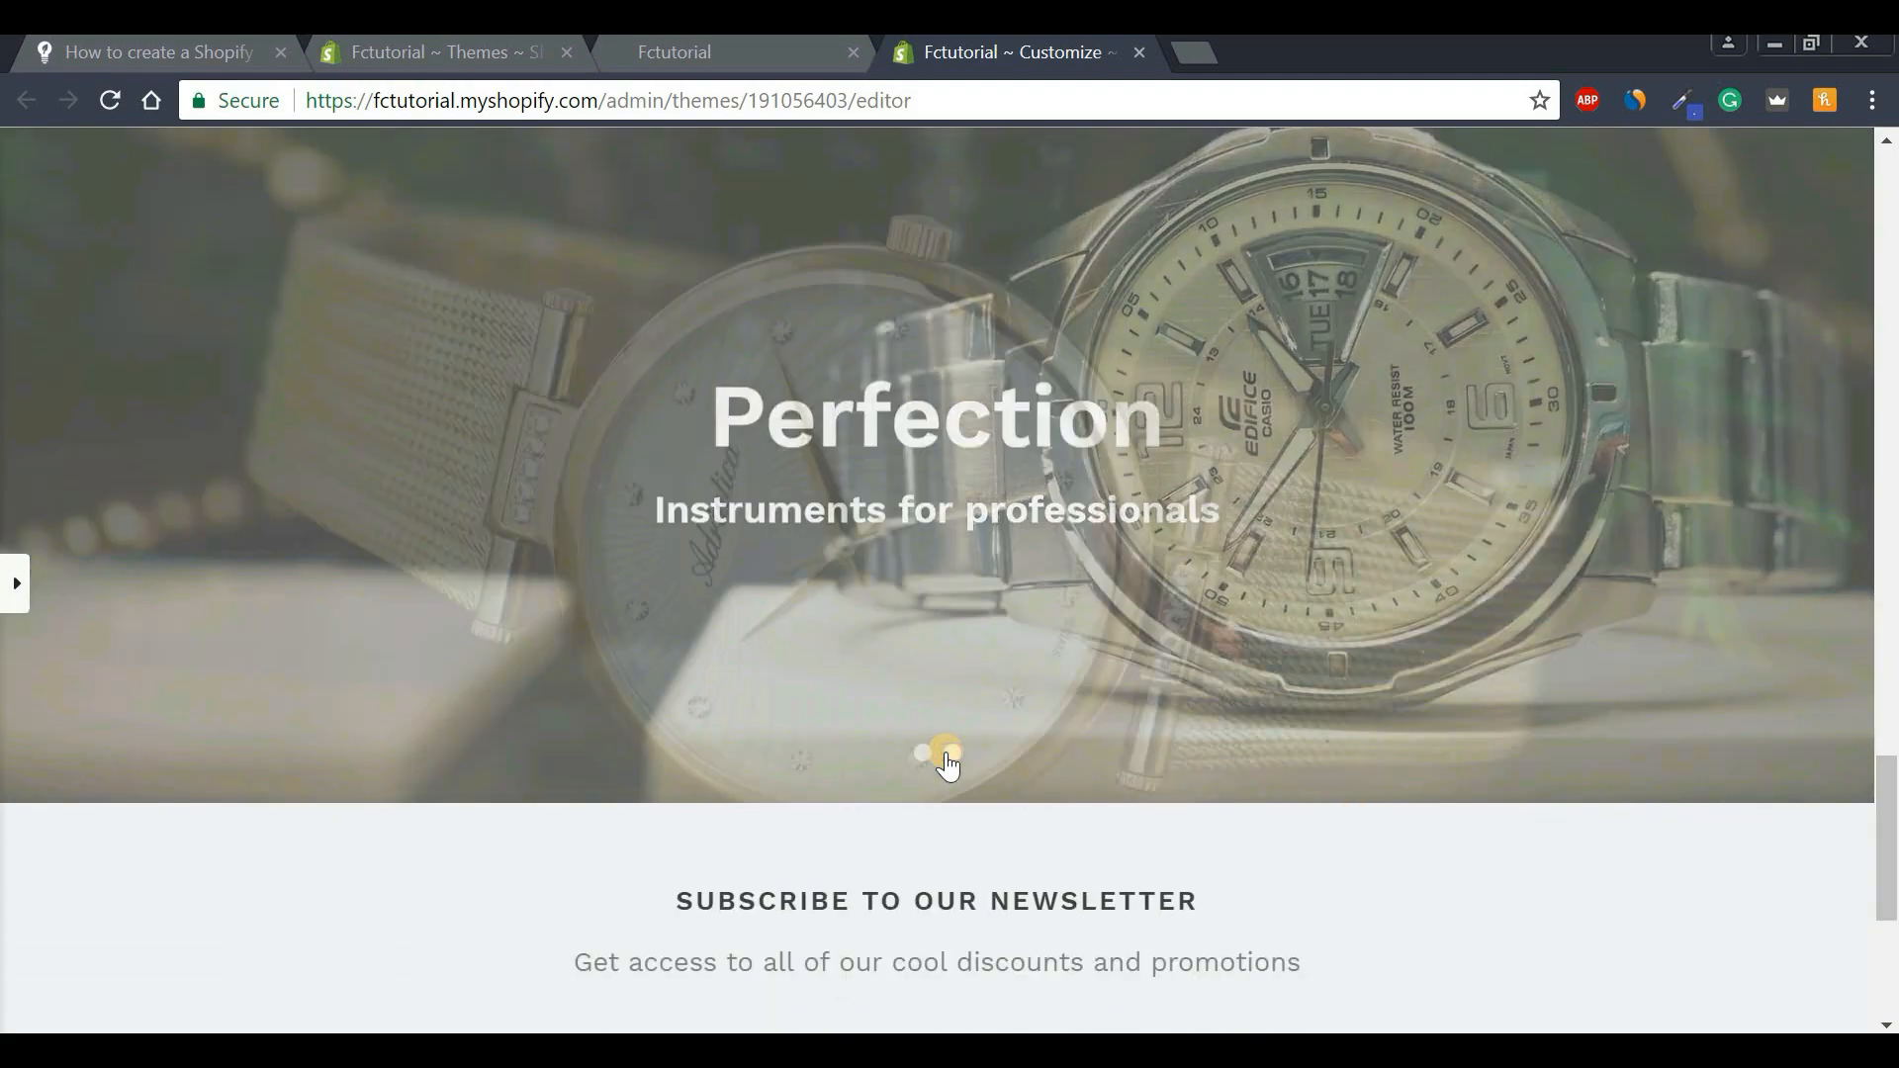
scroll(858, 557, "down", 3)
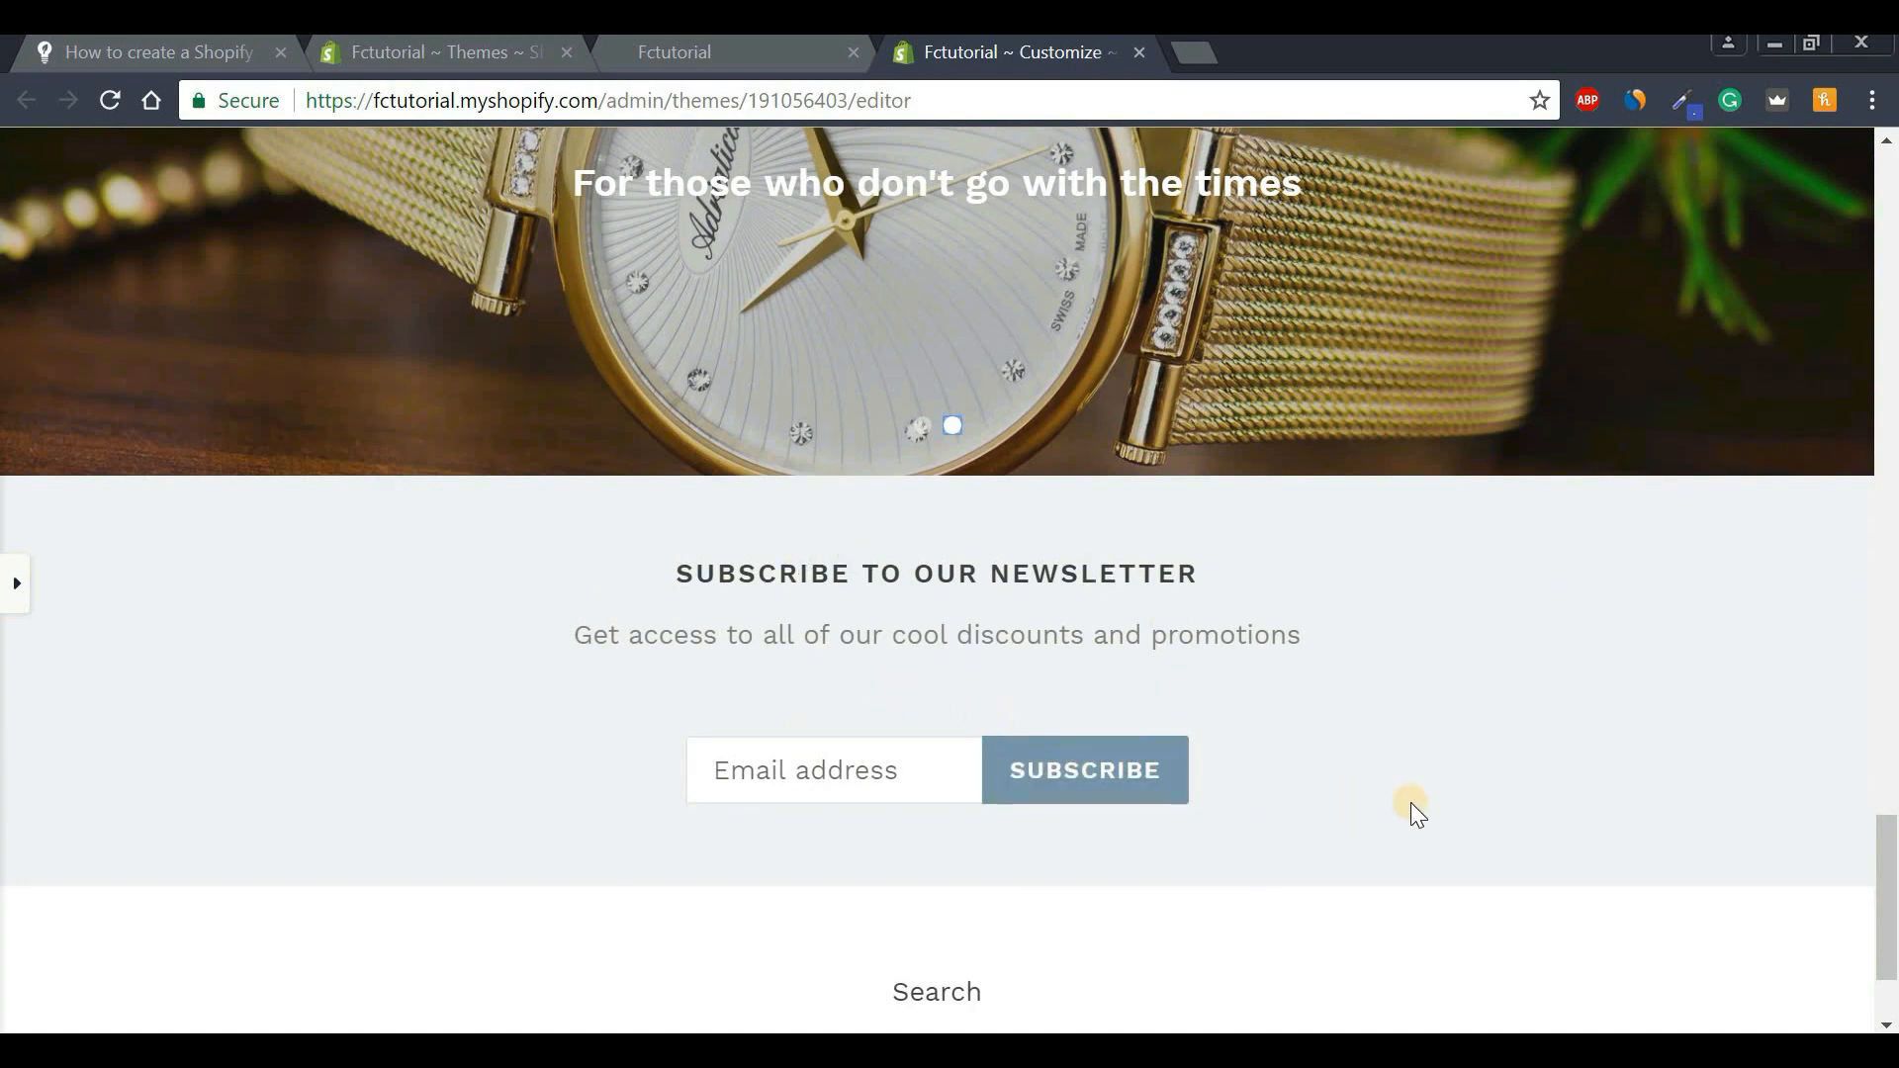
left_click_drag(1889, 964, 1858, 303)
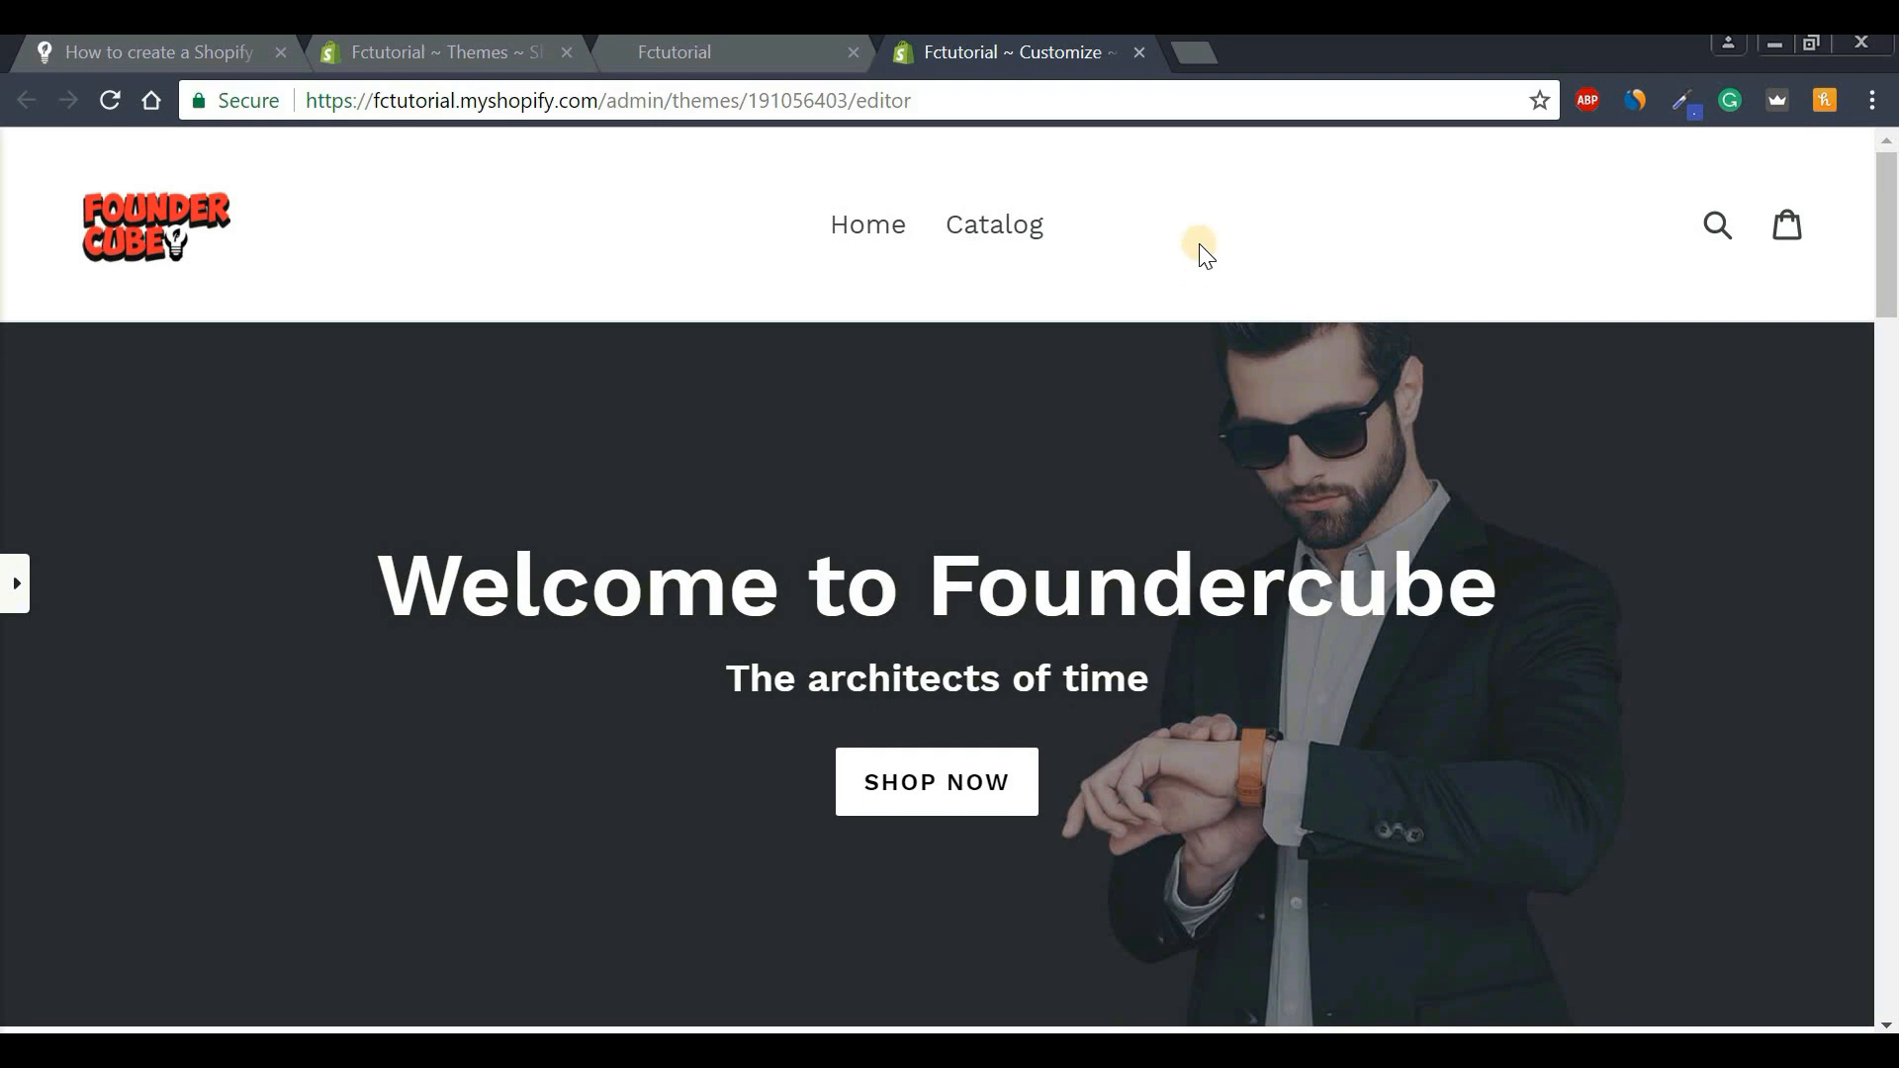
left_click(458, 59)
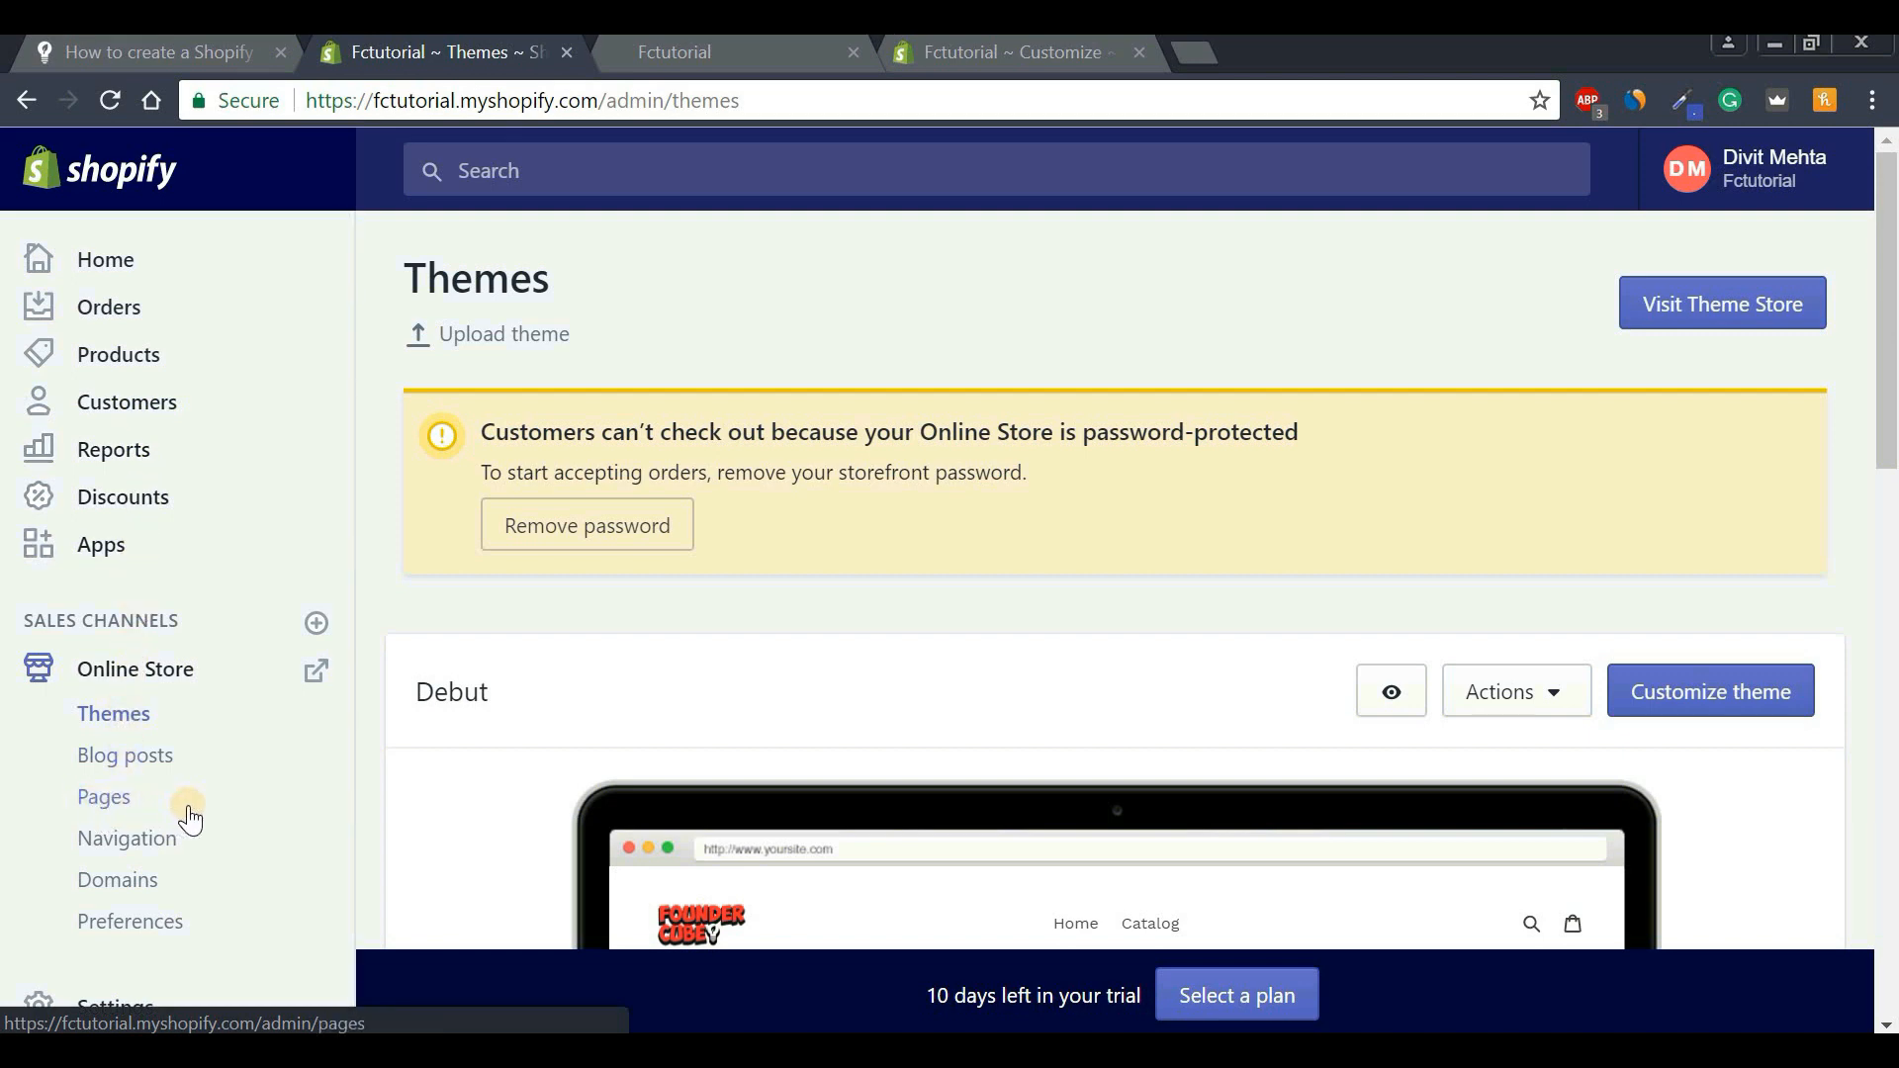
From the Online Store Pages list, start a new store page.
left_click(99, 798)
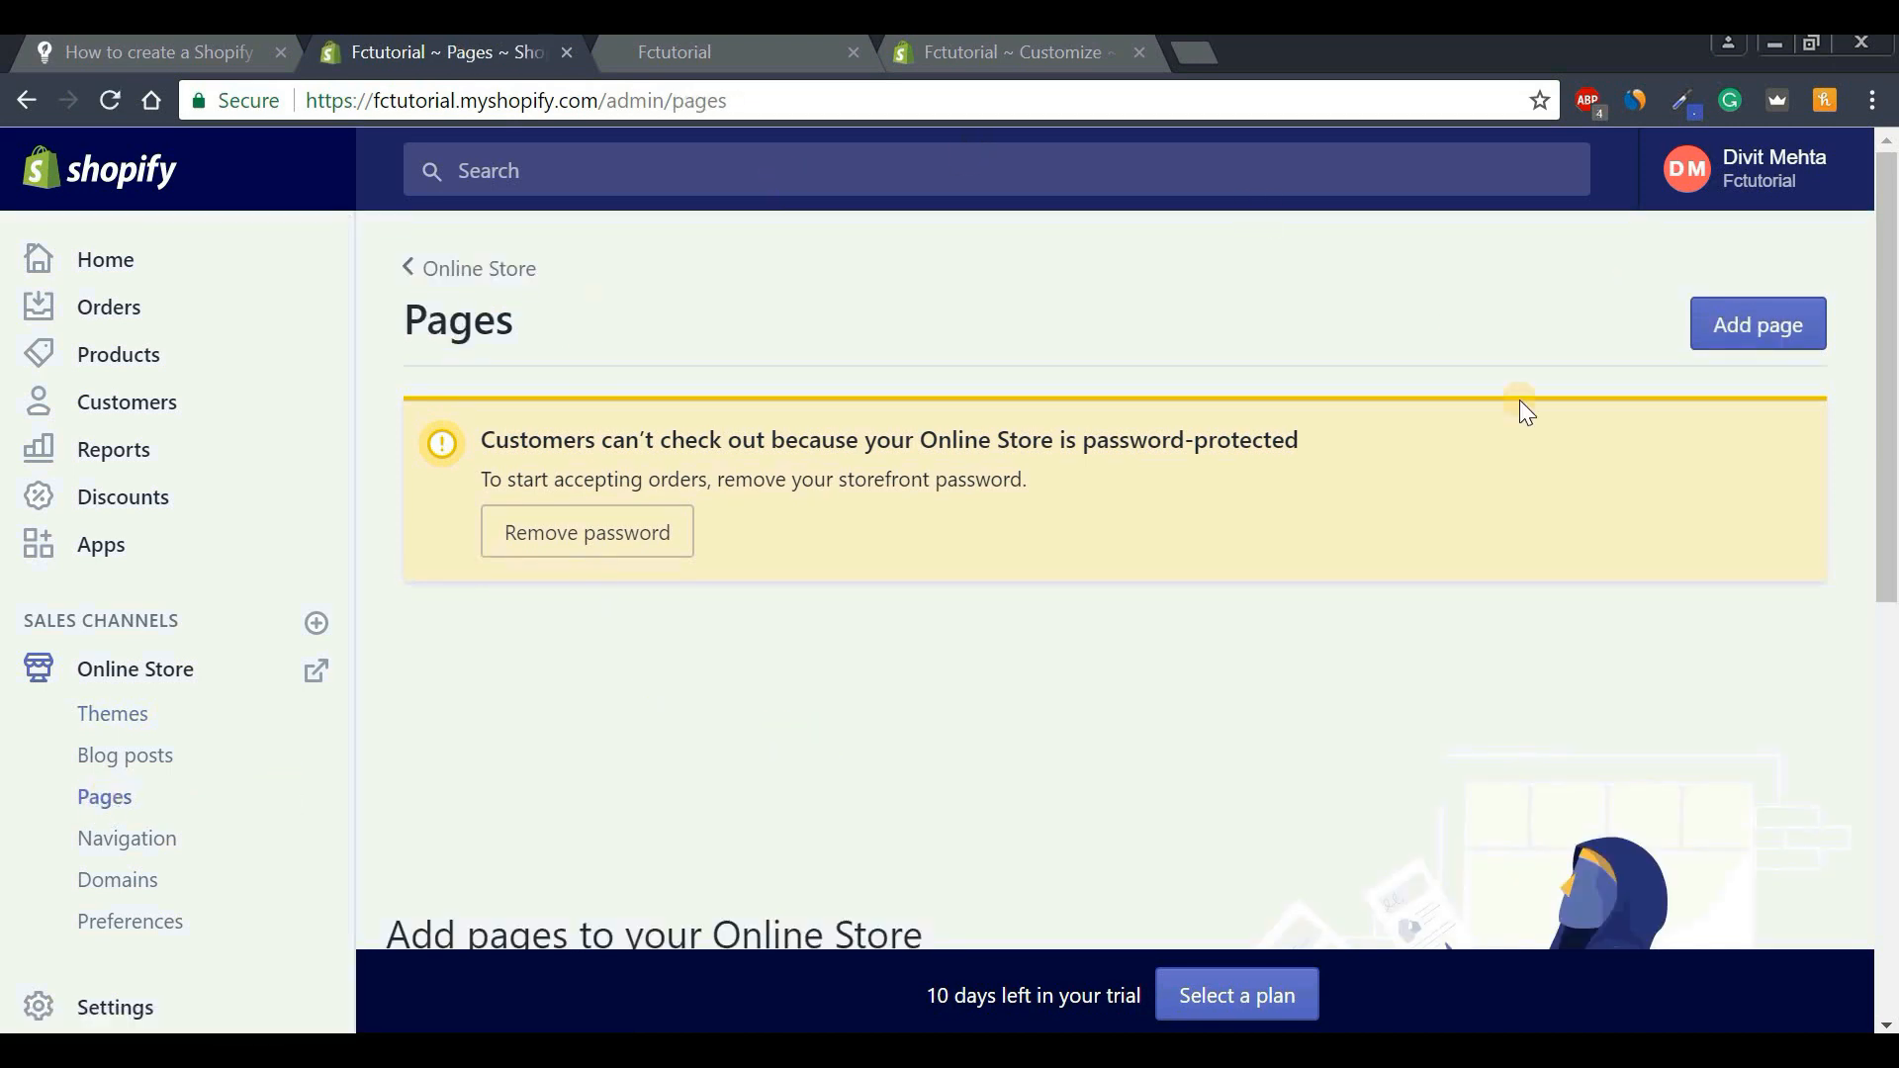
scroll(1891, 396, "down", 4)
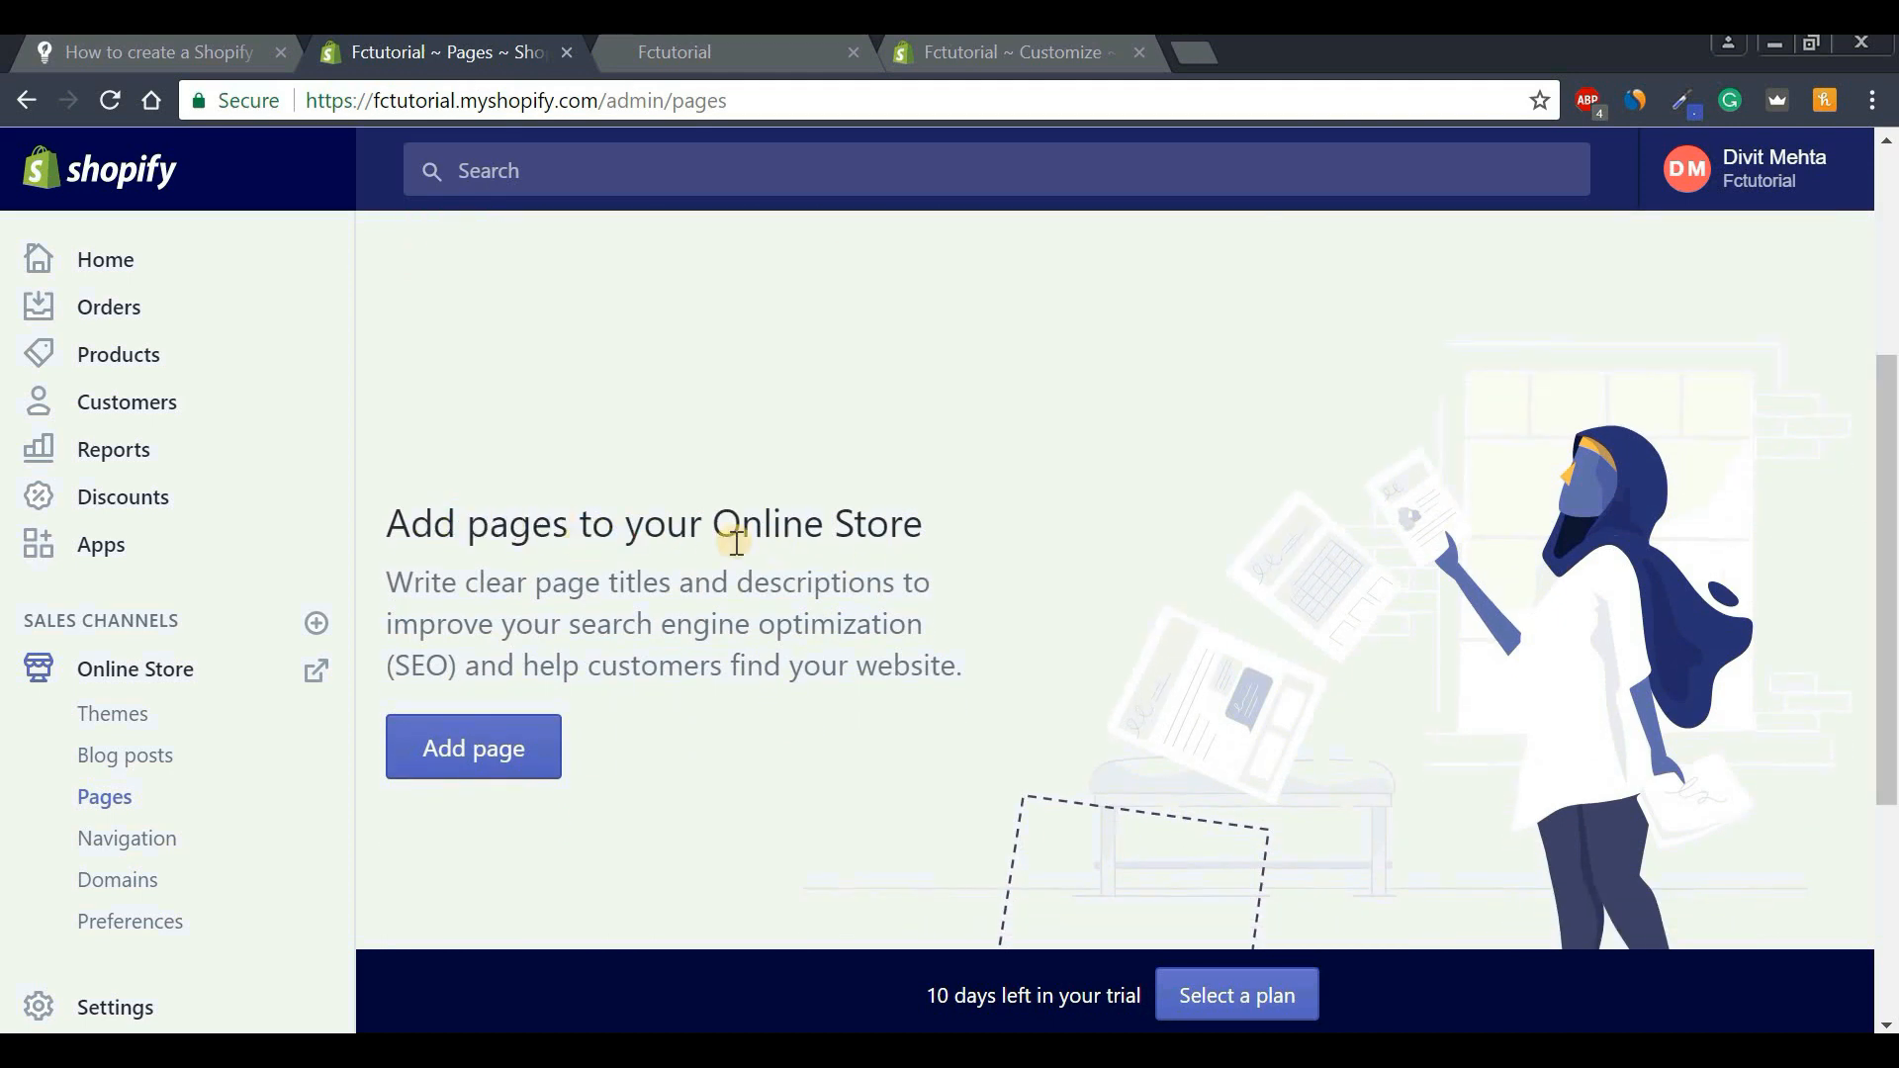
scroll(1883, 382, "up", 4)
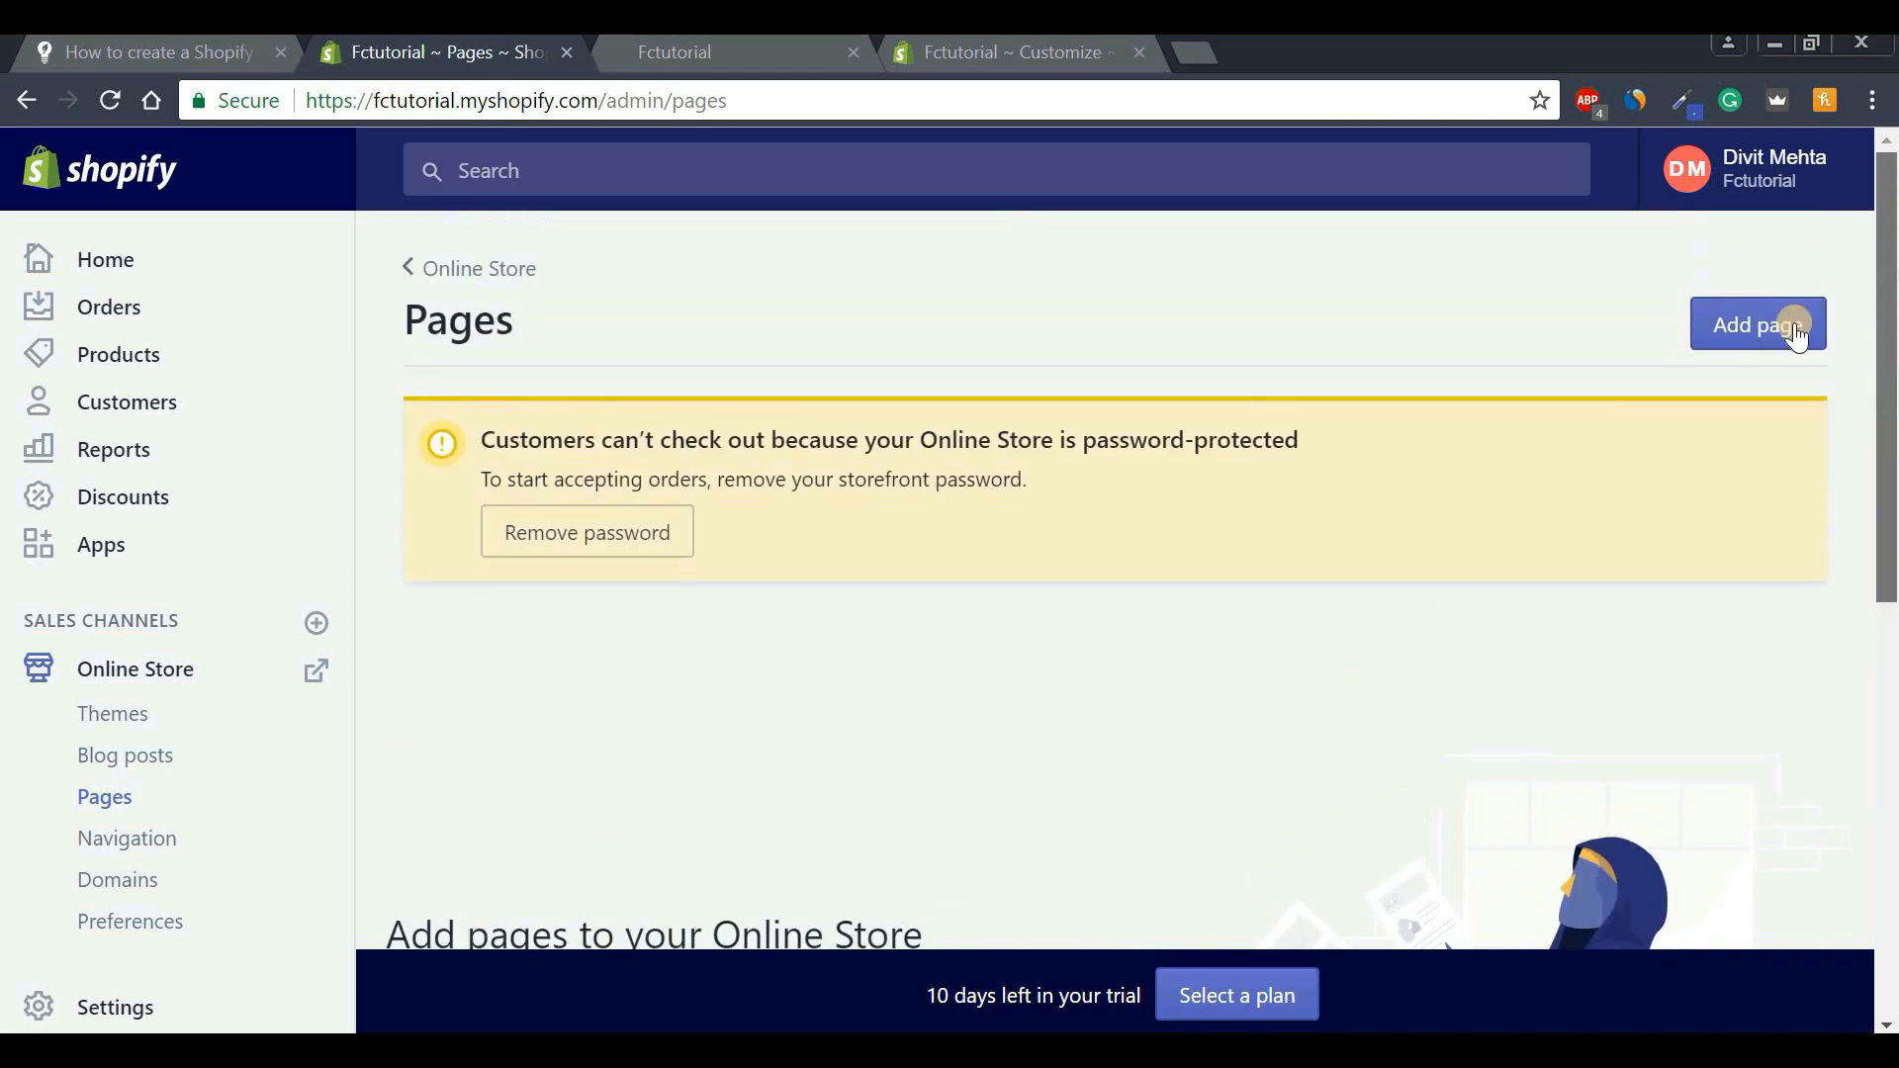
left_click(1741, 341)
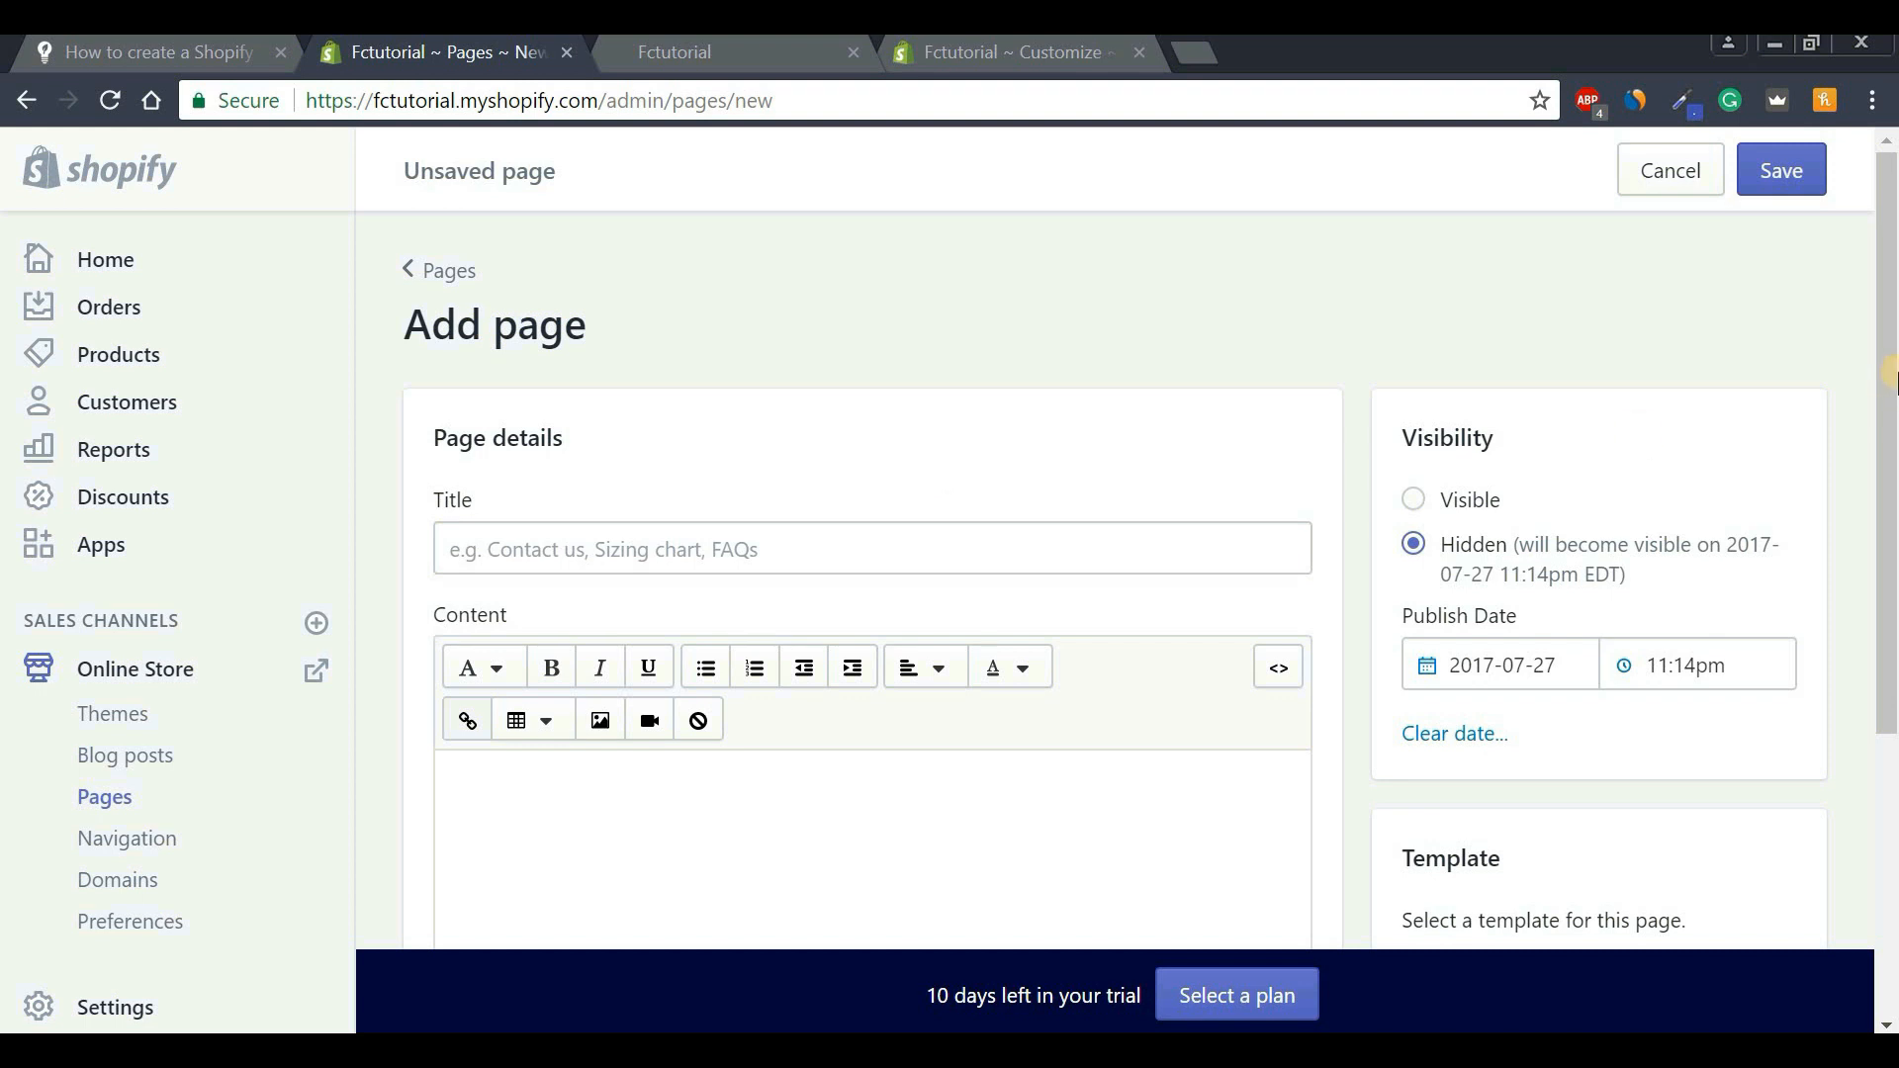
Title the new page 'Contact Us' and set its visibility to Visible.
scroll(787, 490, "down", 2)
left_click(786, 440)
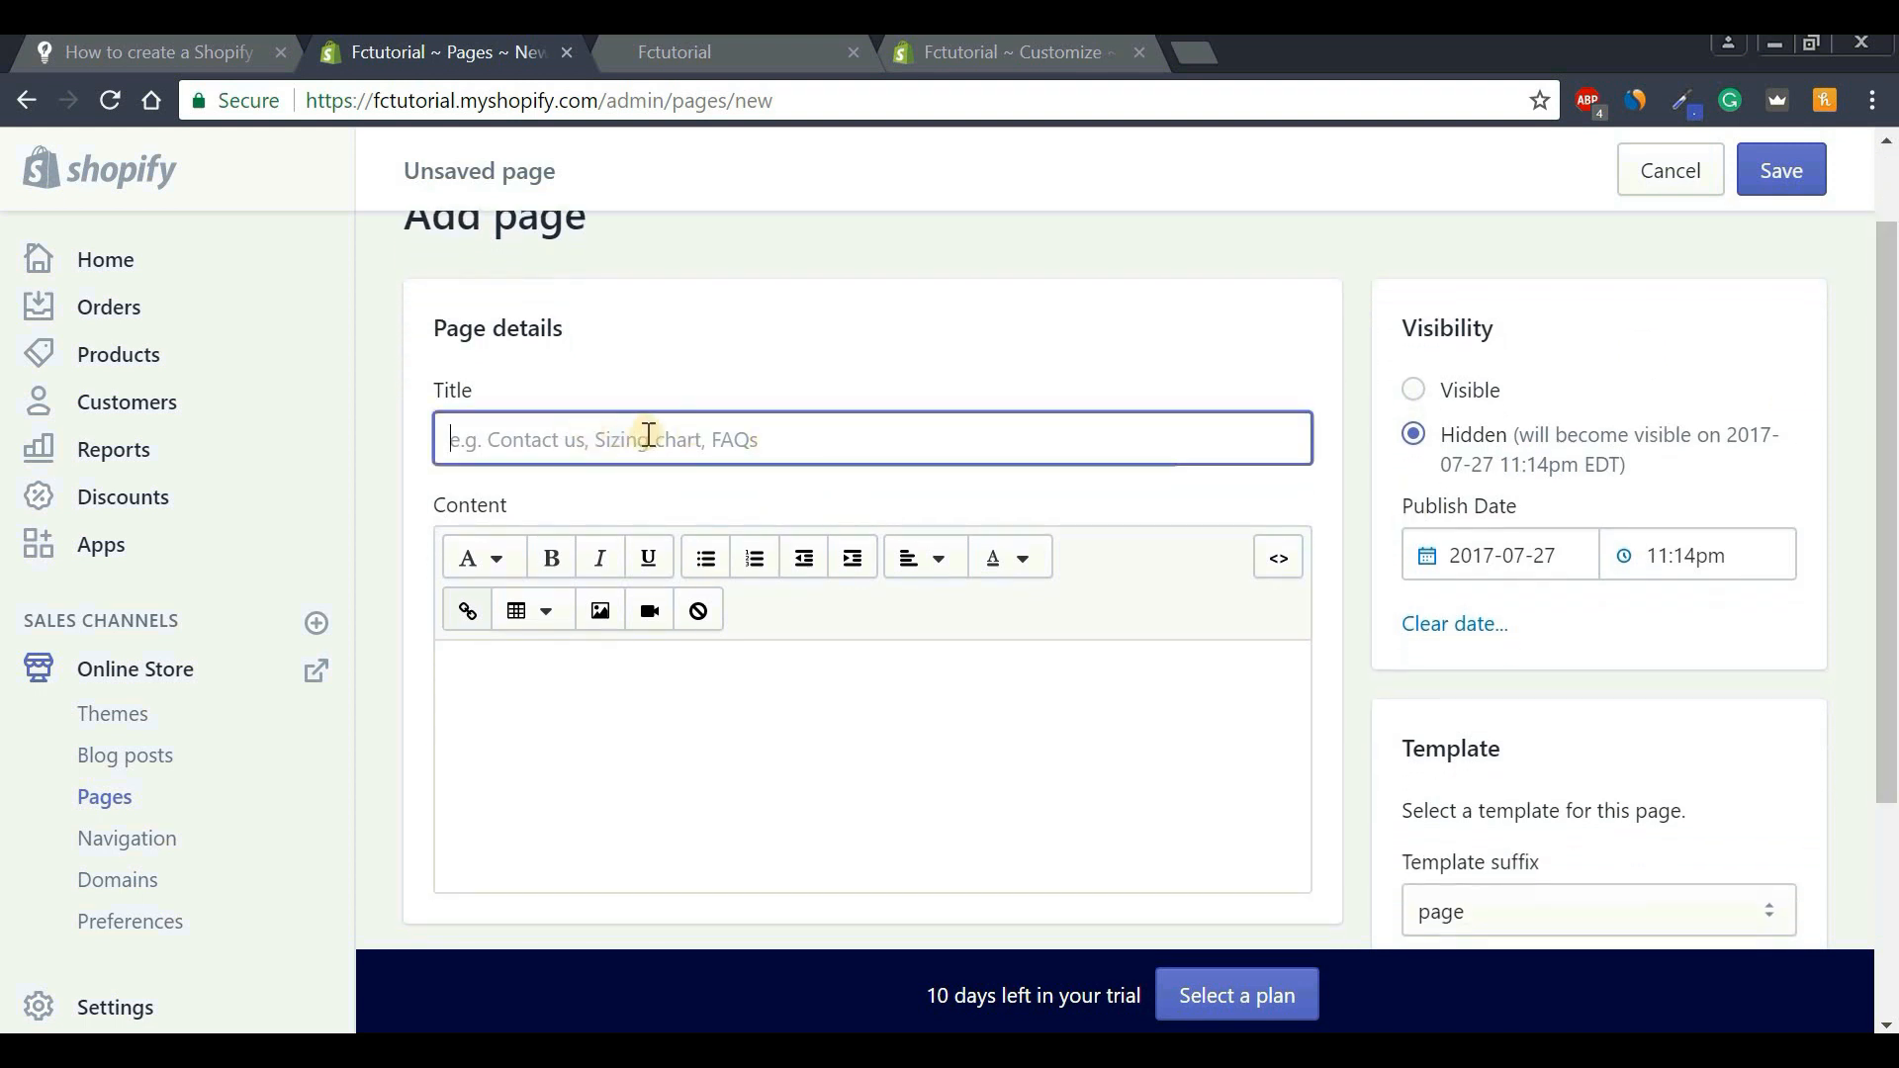
key("Caps_Lock")
type("C")
key("Caps_Lock")
type("o")
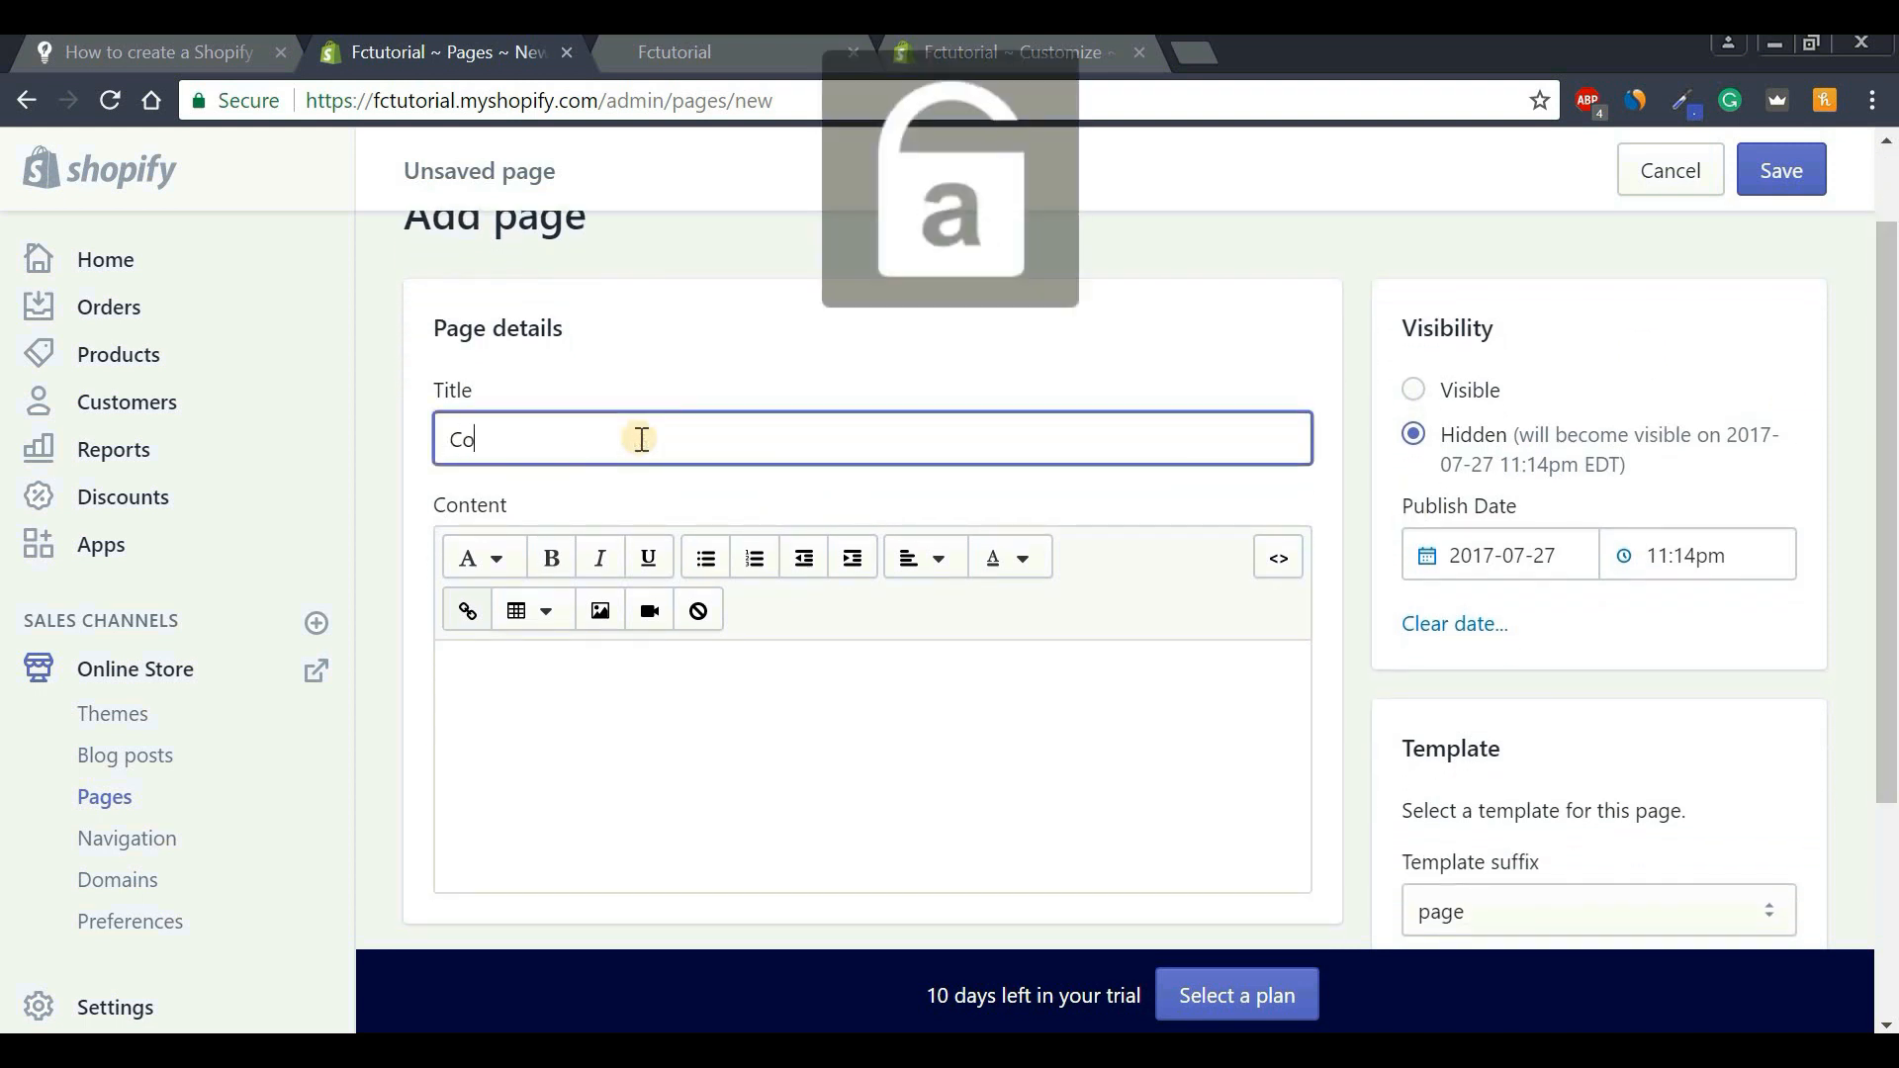
type("ntact")
key("Caps_Lock")
type("Us")
key("Caps_Lock")
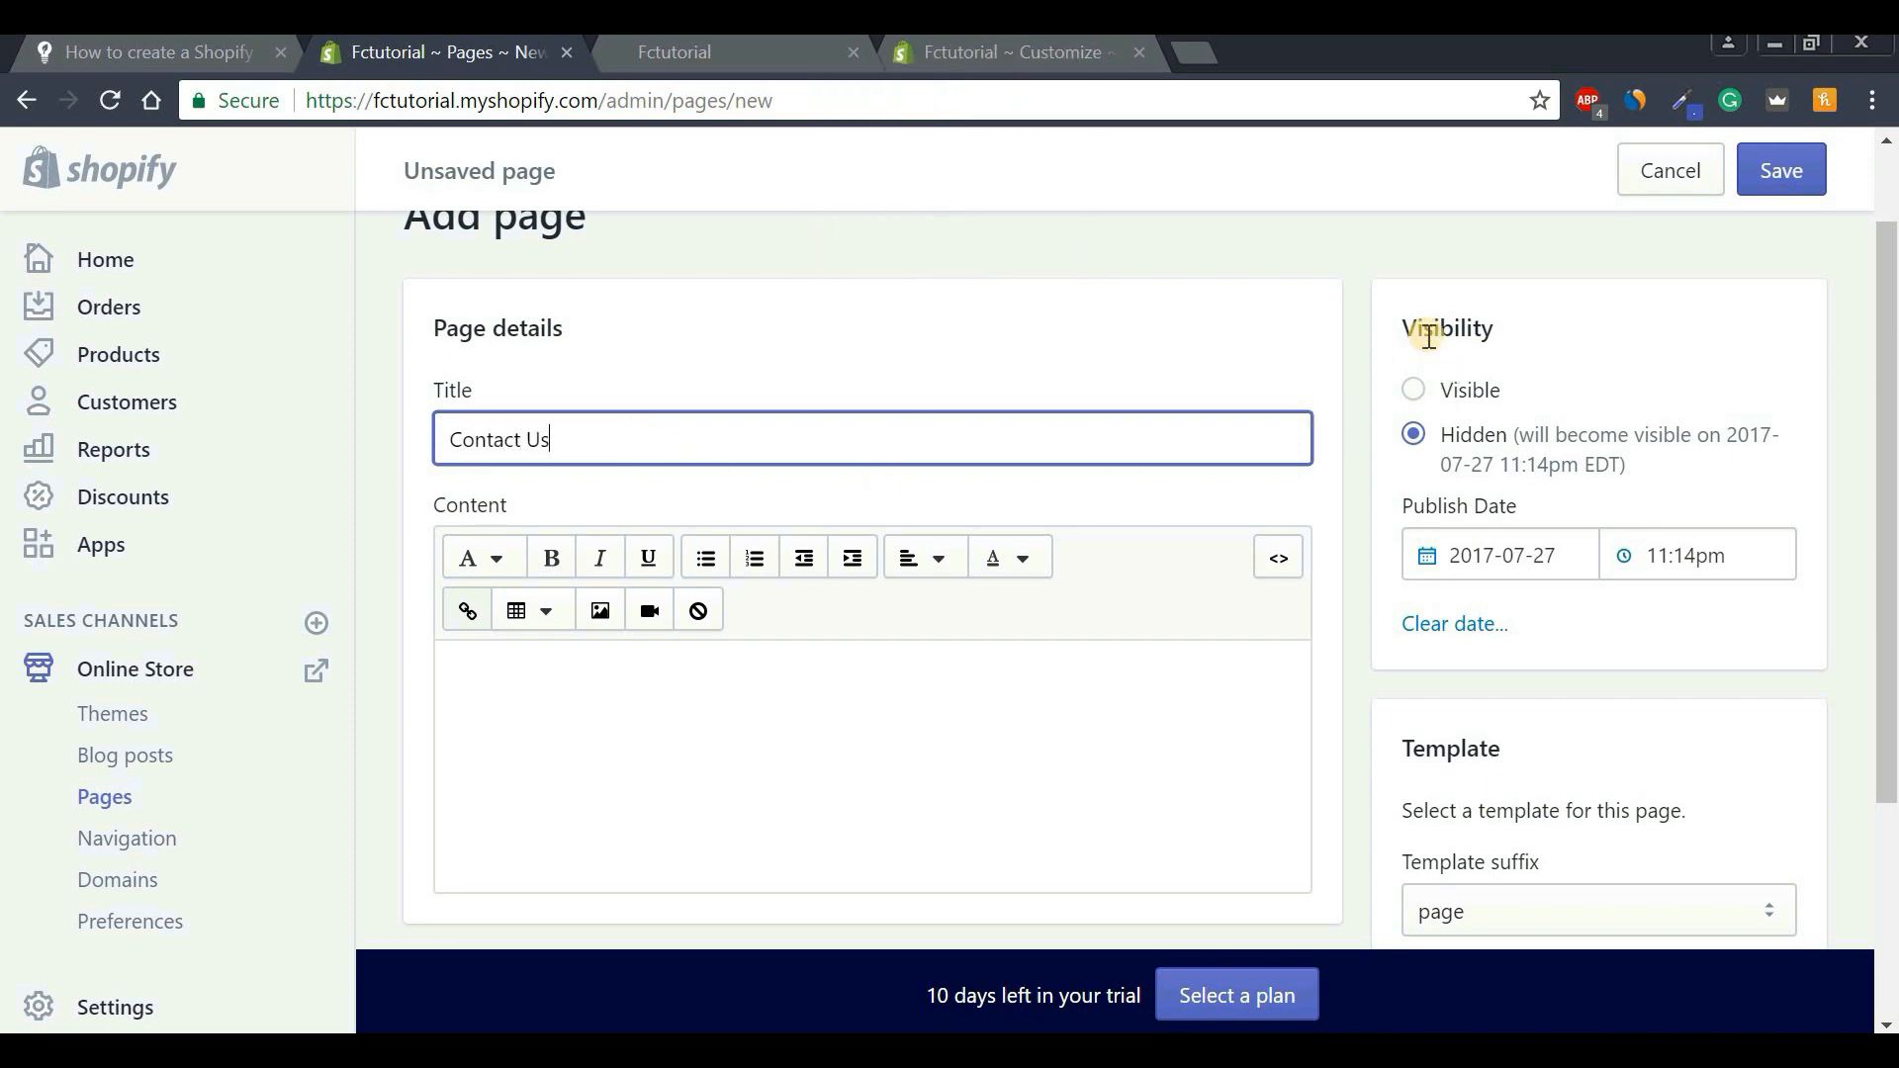
left_click_drag(1412, 326, 1595, 316)
left_click(1418, 399)
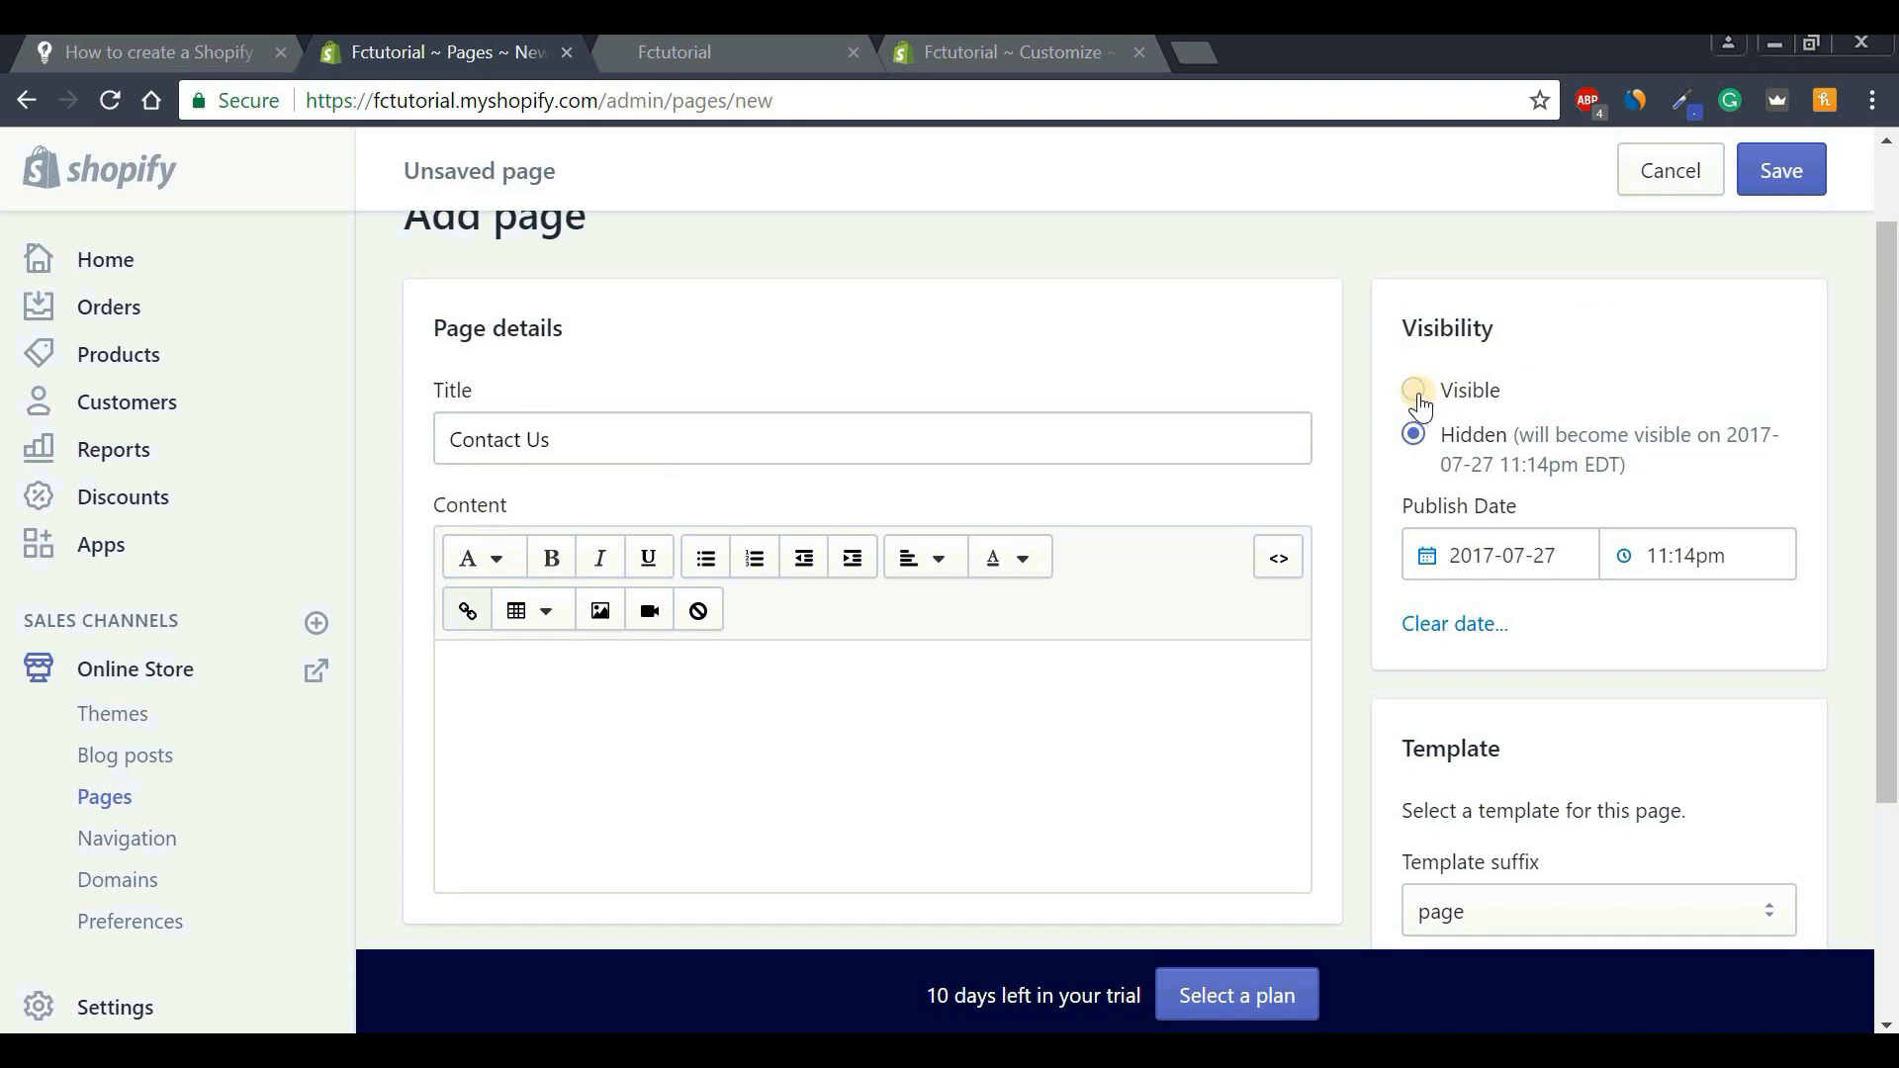
Choose the page.contact template suffix and save the page.
scroll(1634, 573, "down", 1)
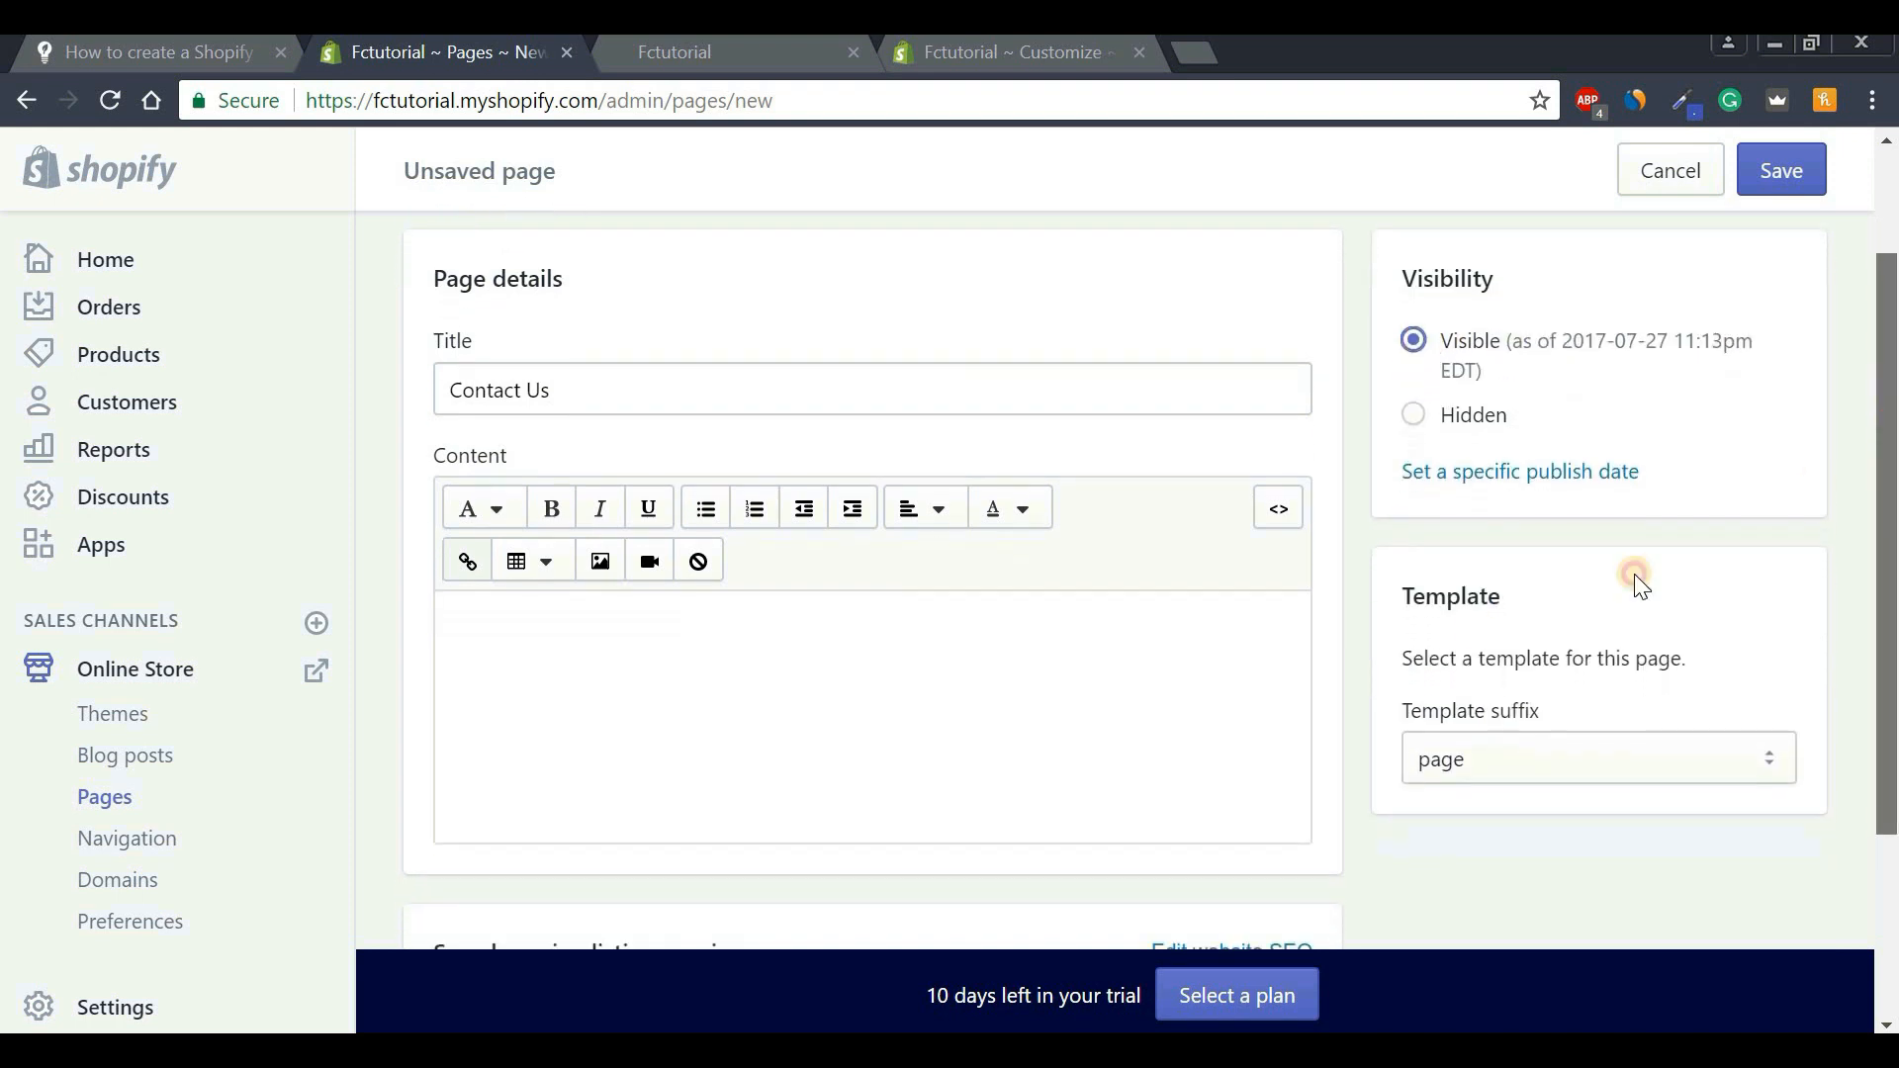
left_click_drag(1407, 599, 1552, 593)
left_click(1552, 594)
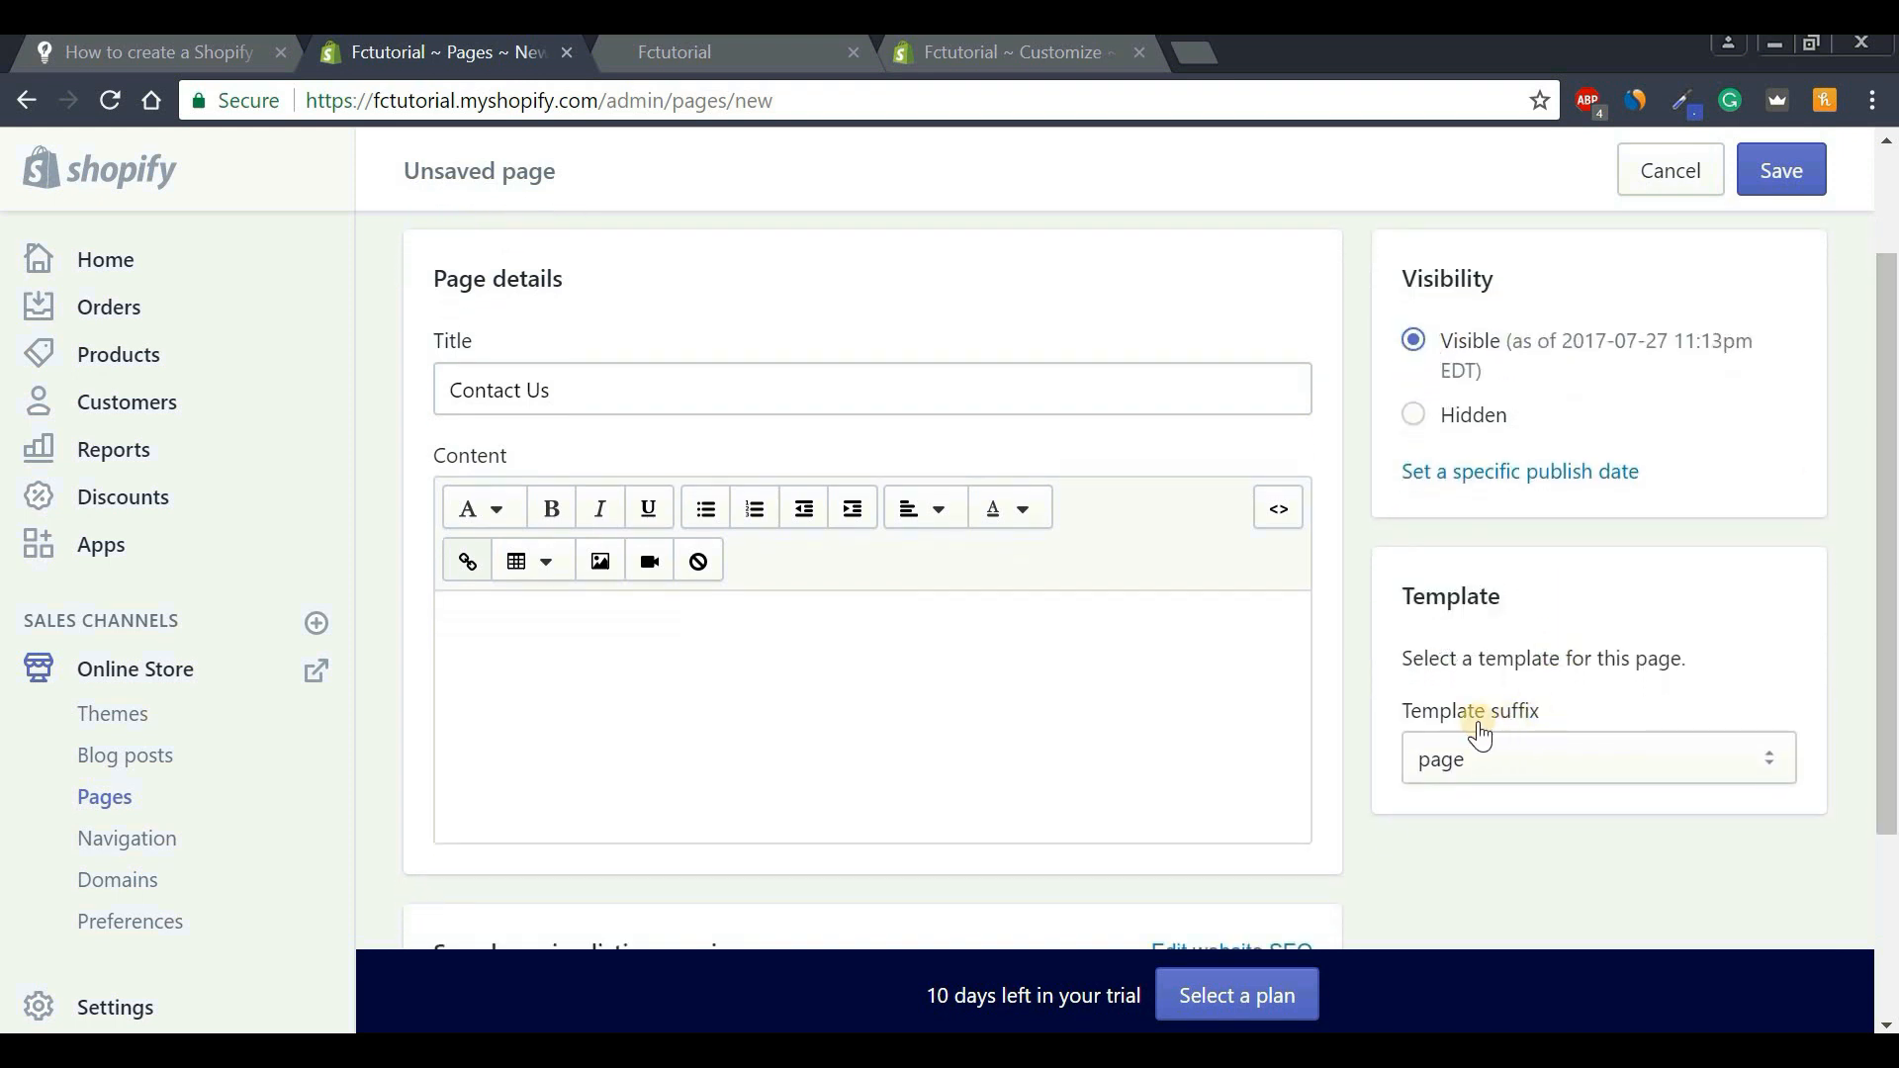
left_click(1484, 757)
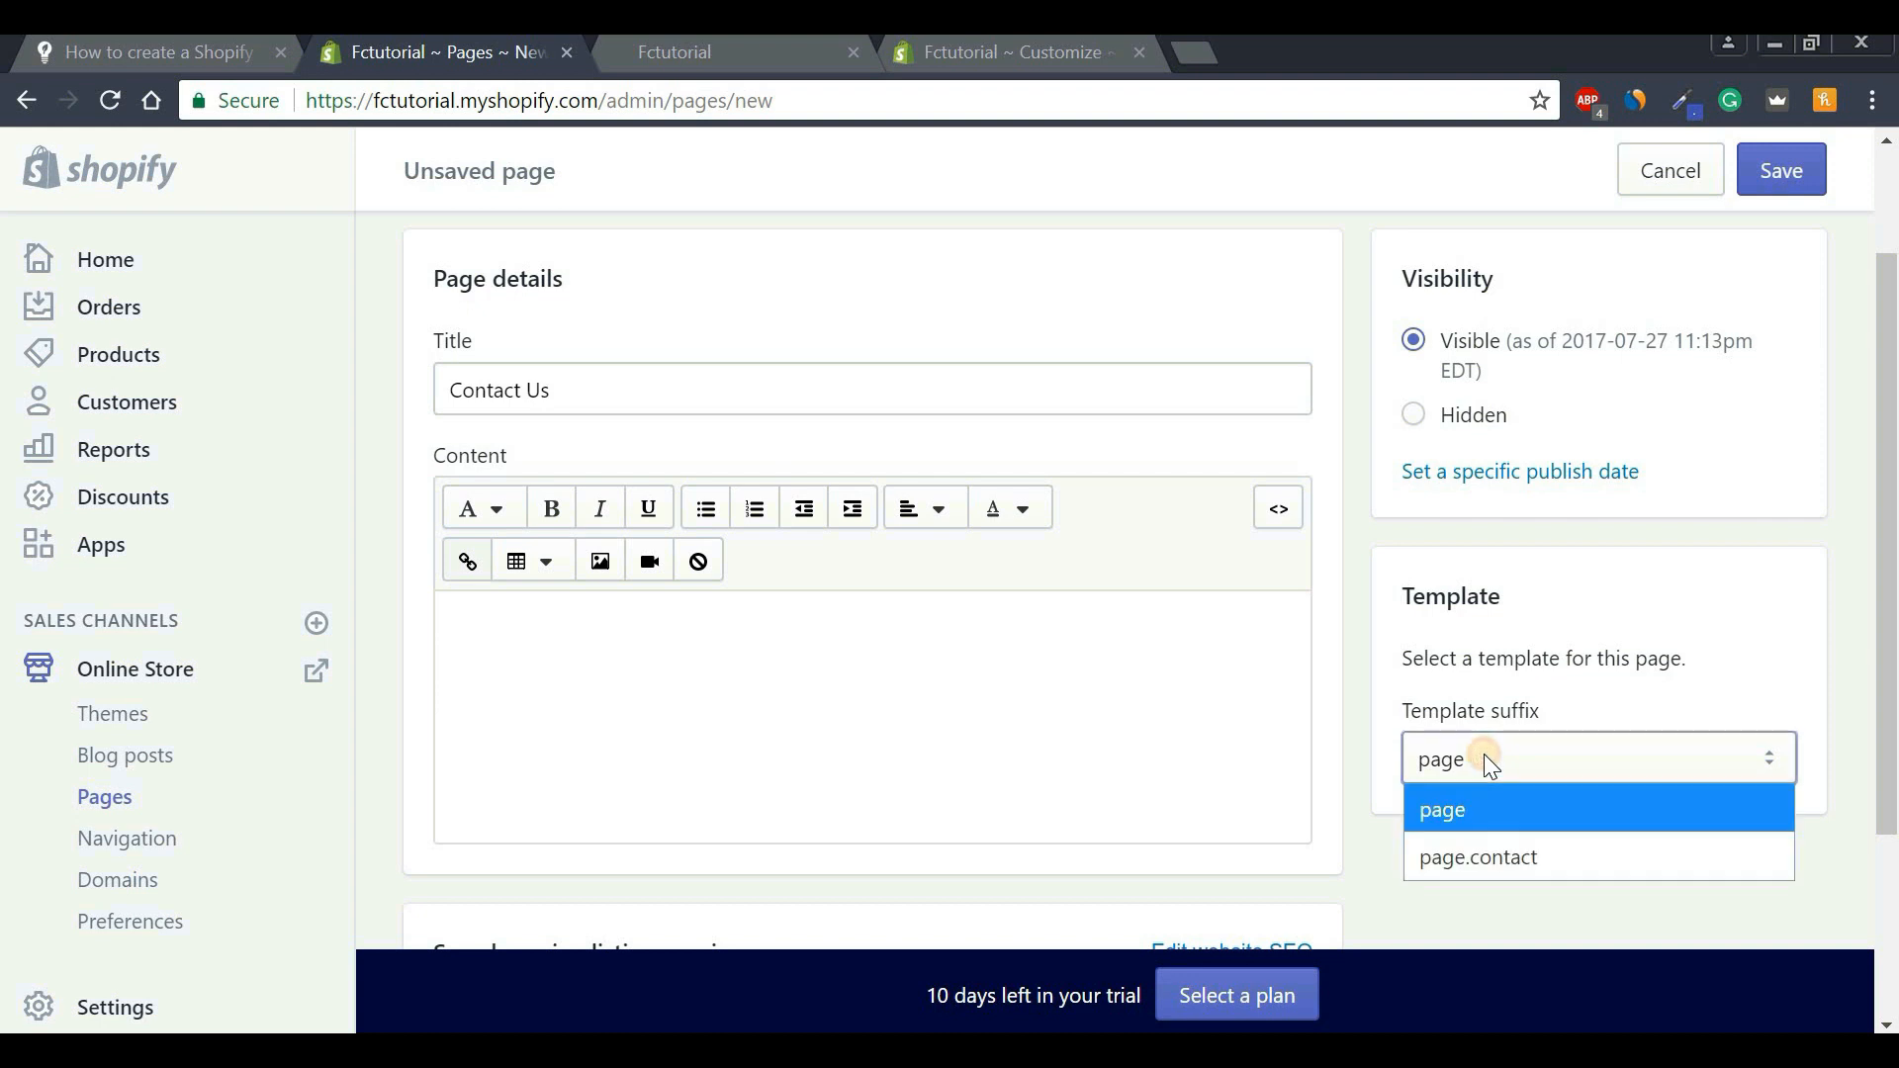
left_click(1496, 863)
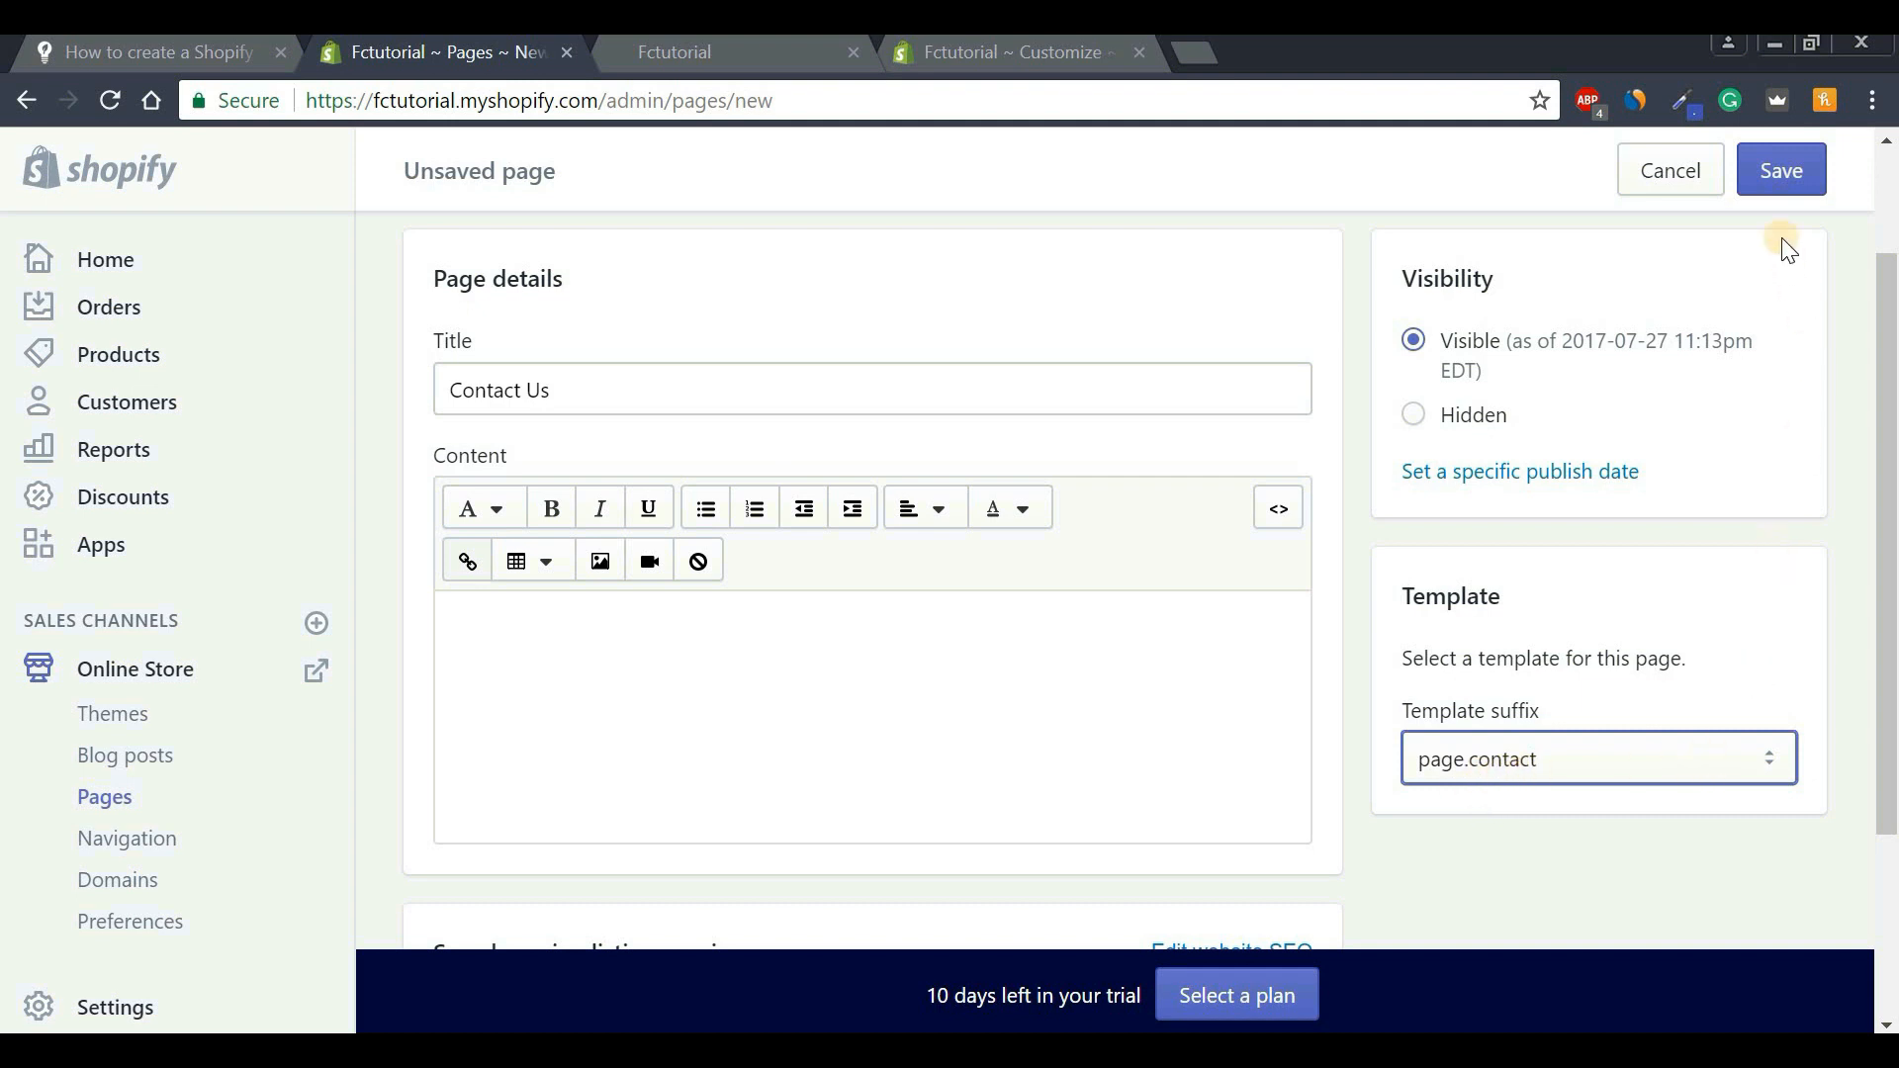
left_click(1781, 188)
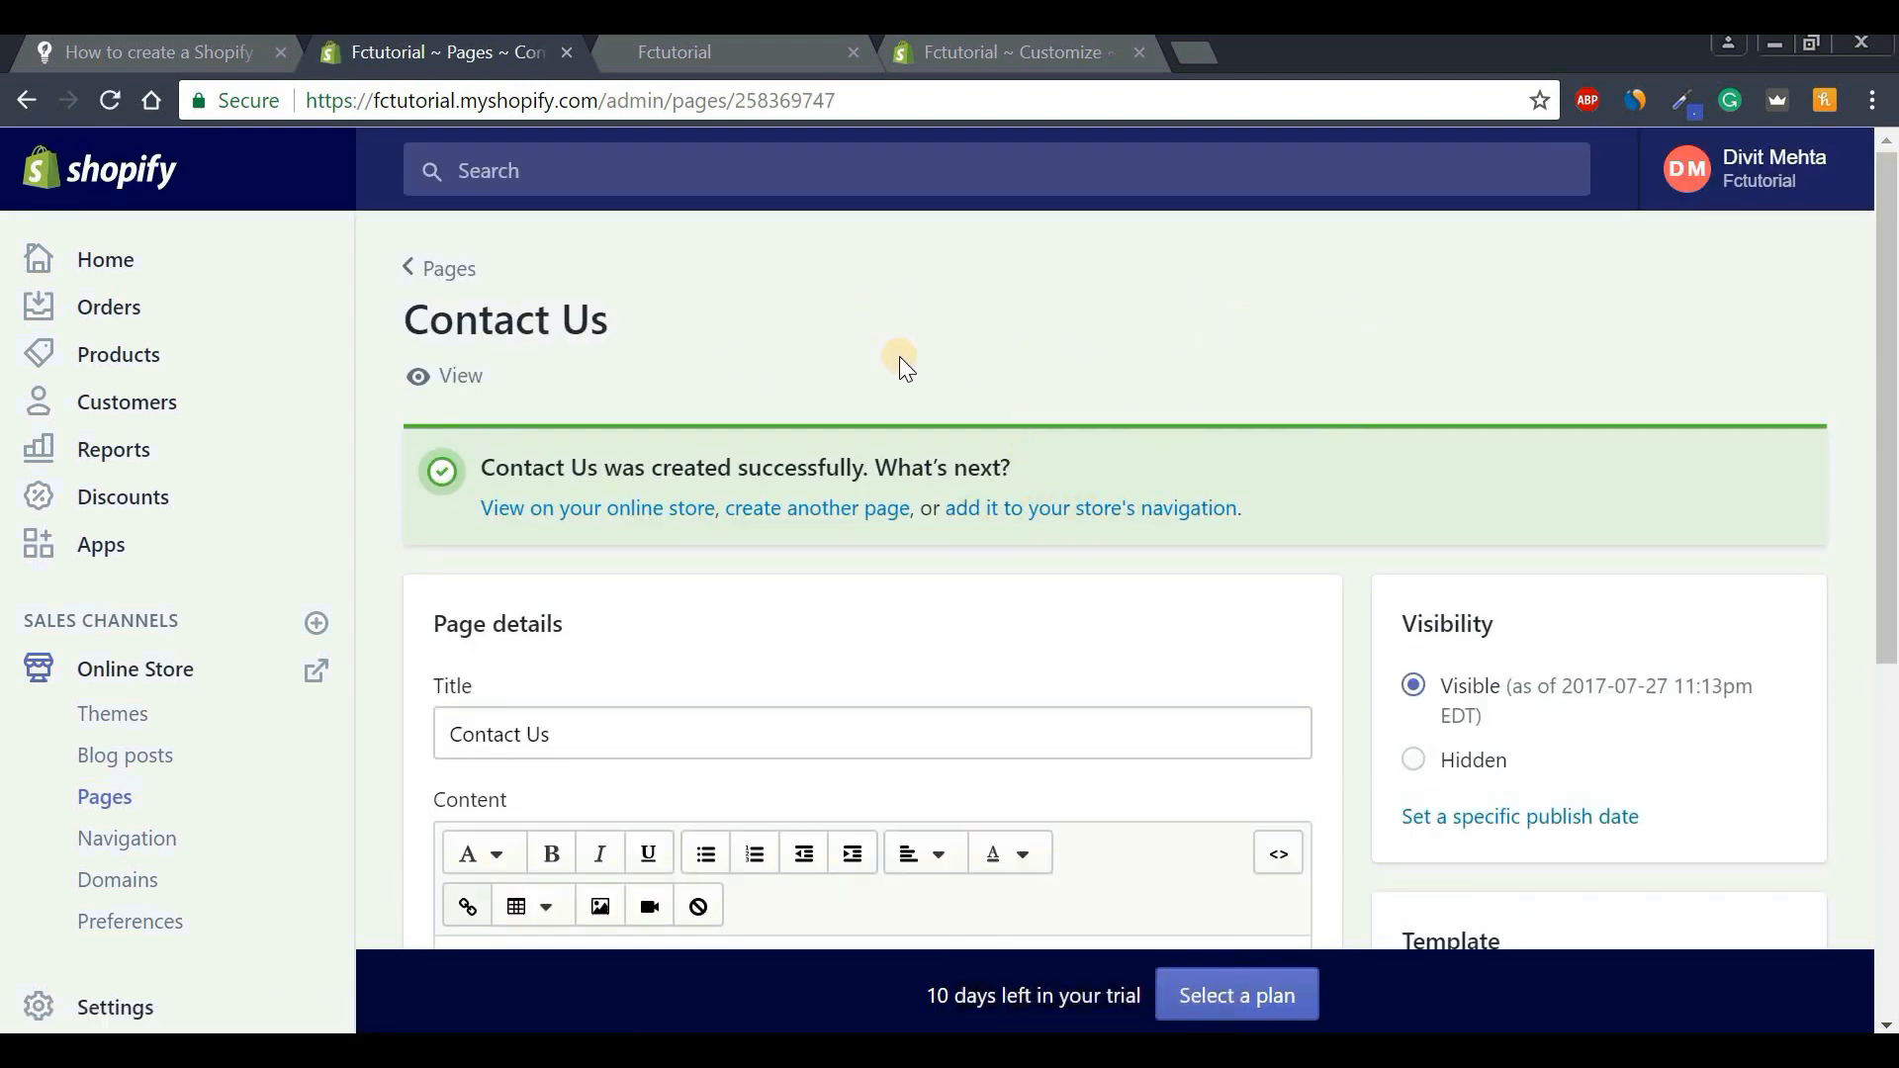
View Contact Us on the storefront and try its Name, Email, Phone Number and Message fields.
left_click(461, 377)
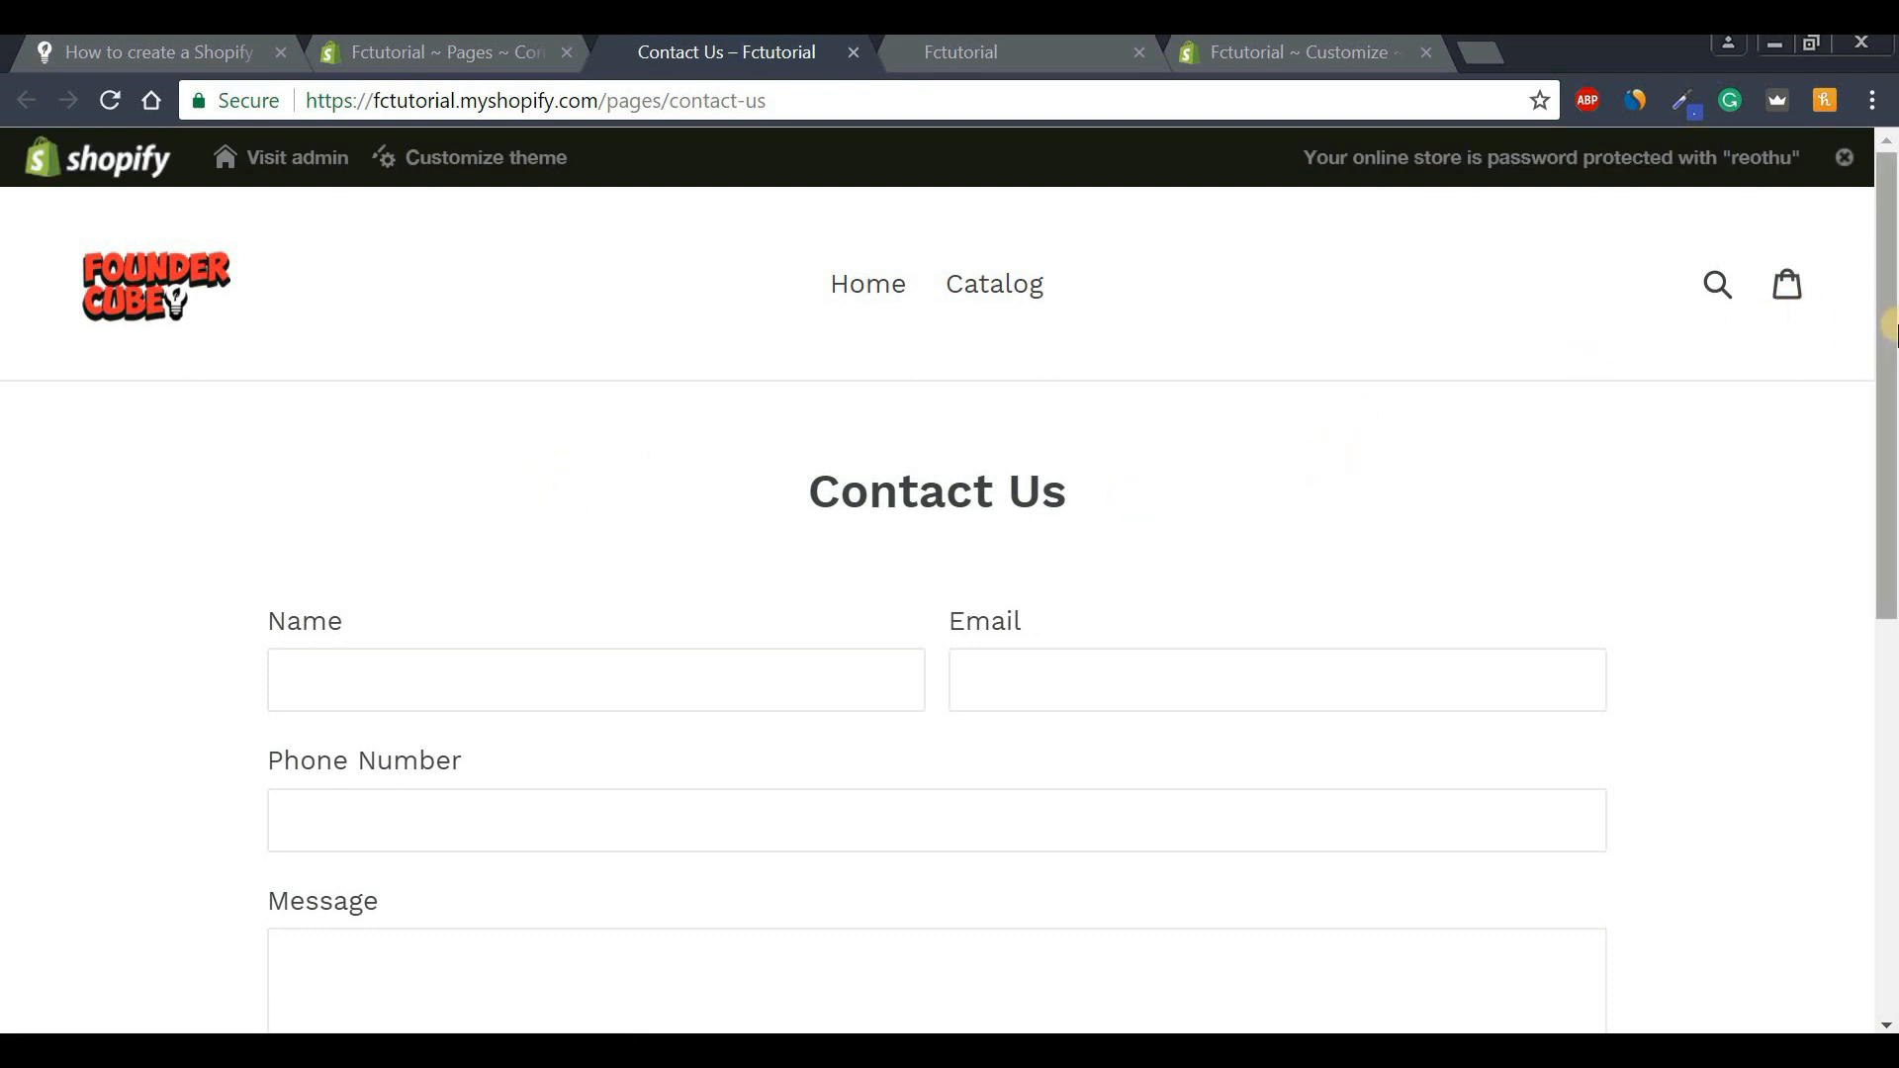
left_click_drag(1890, 370, 1890, 501)
left_click(568, 406)
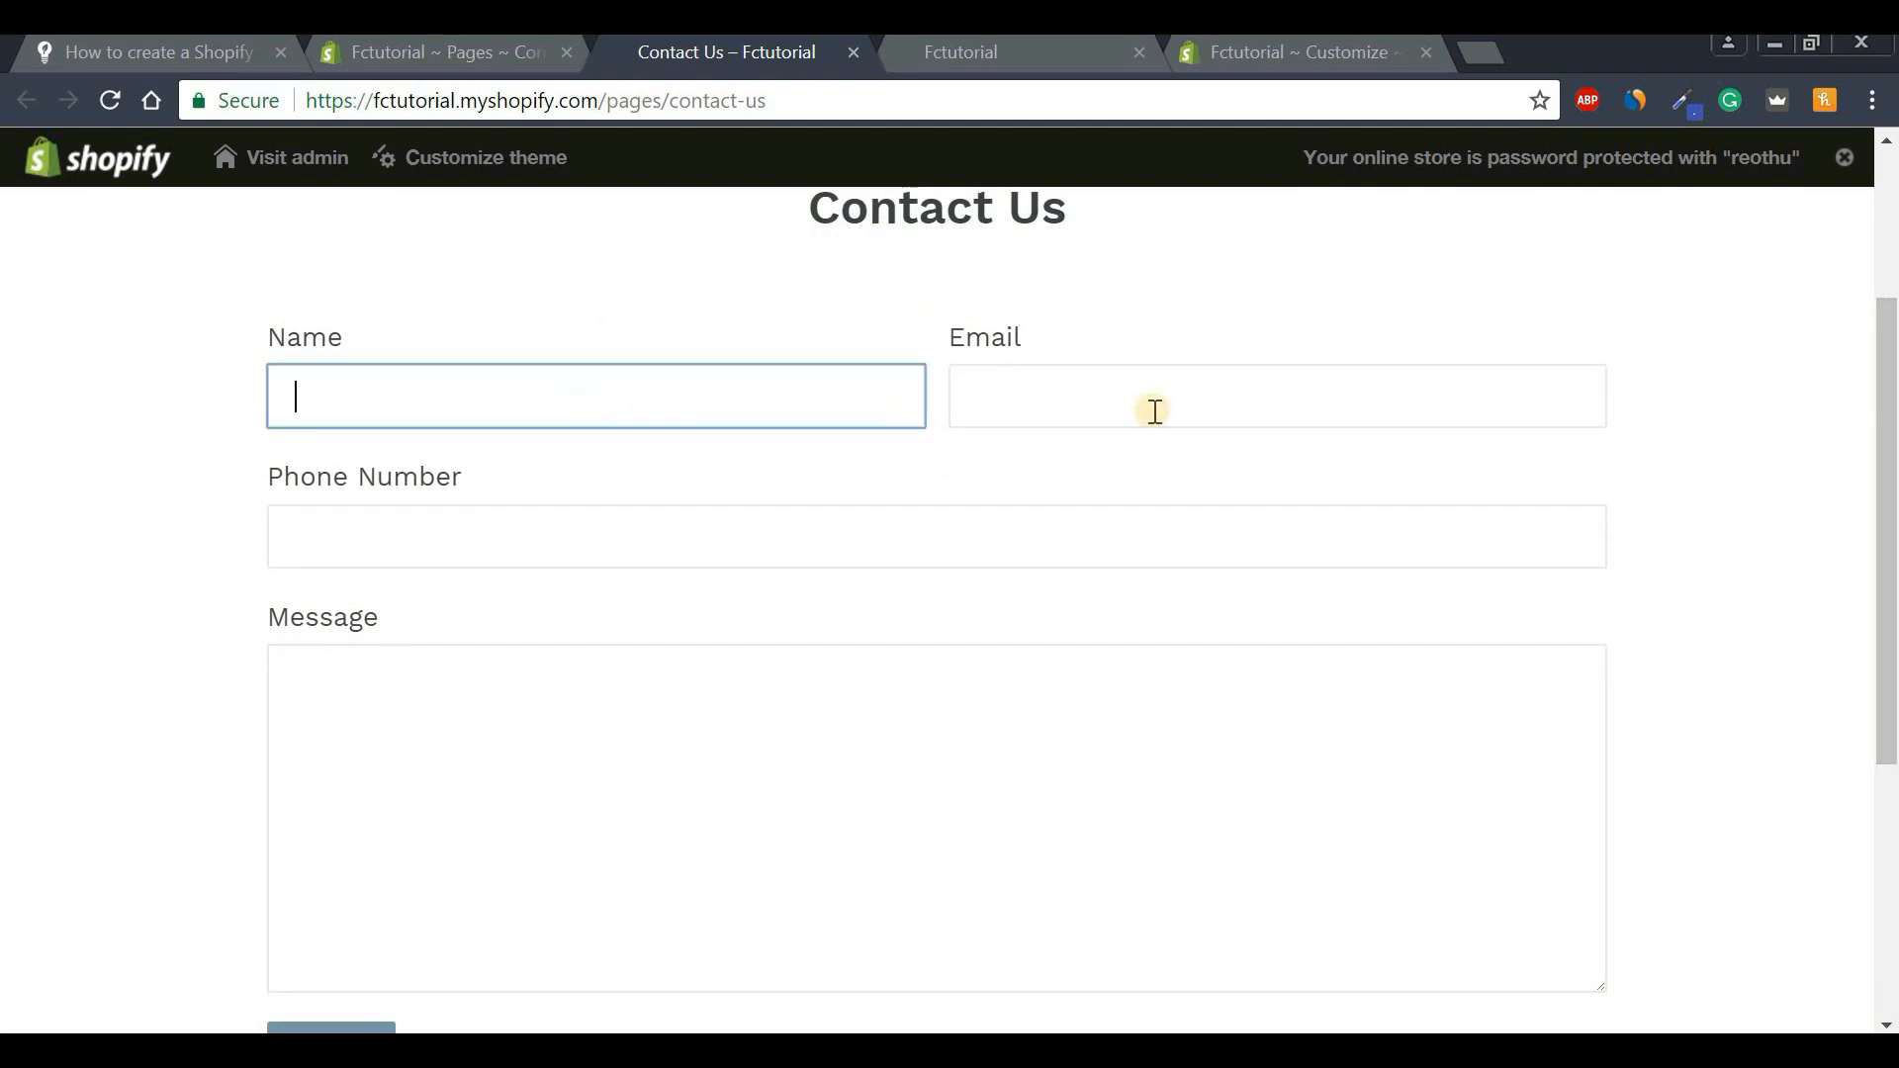
left_click(1153, 408)
left_click(649, 530)
left_click(1255, 683)
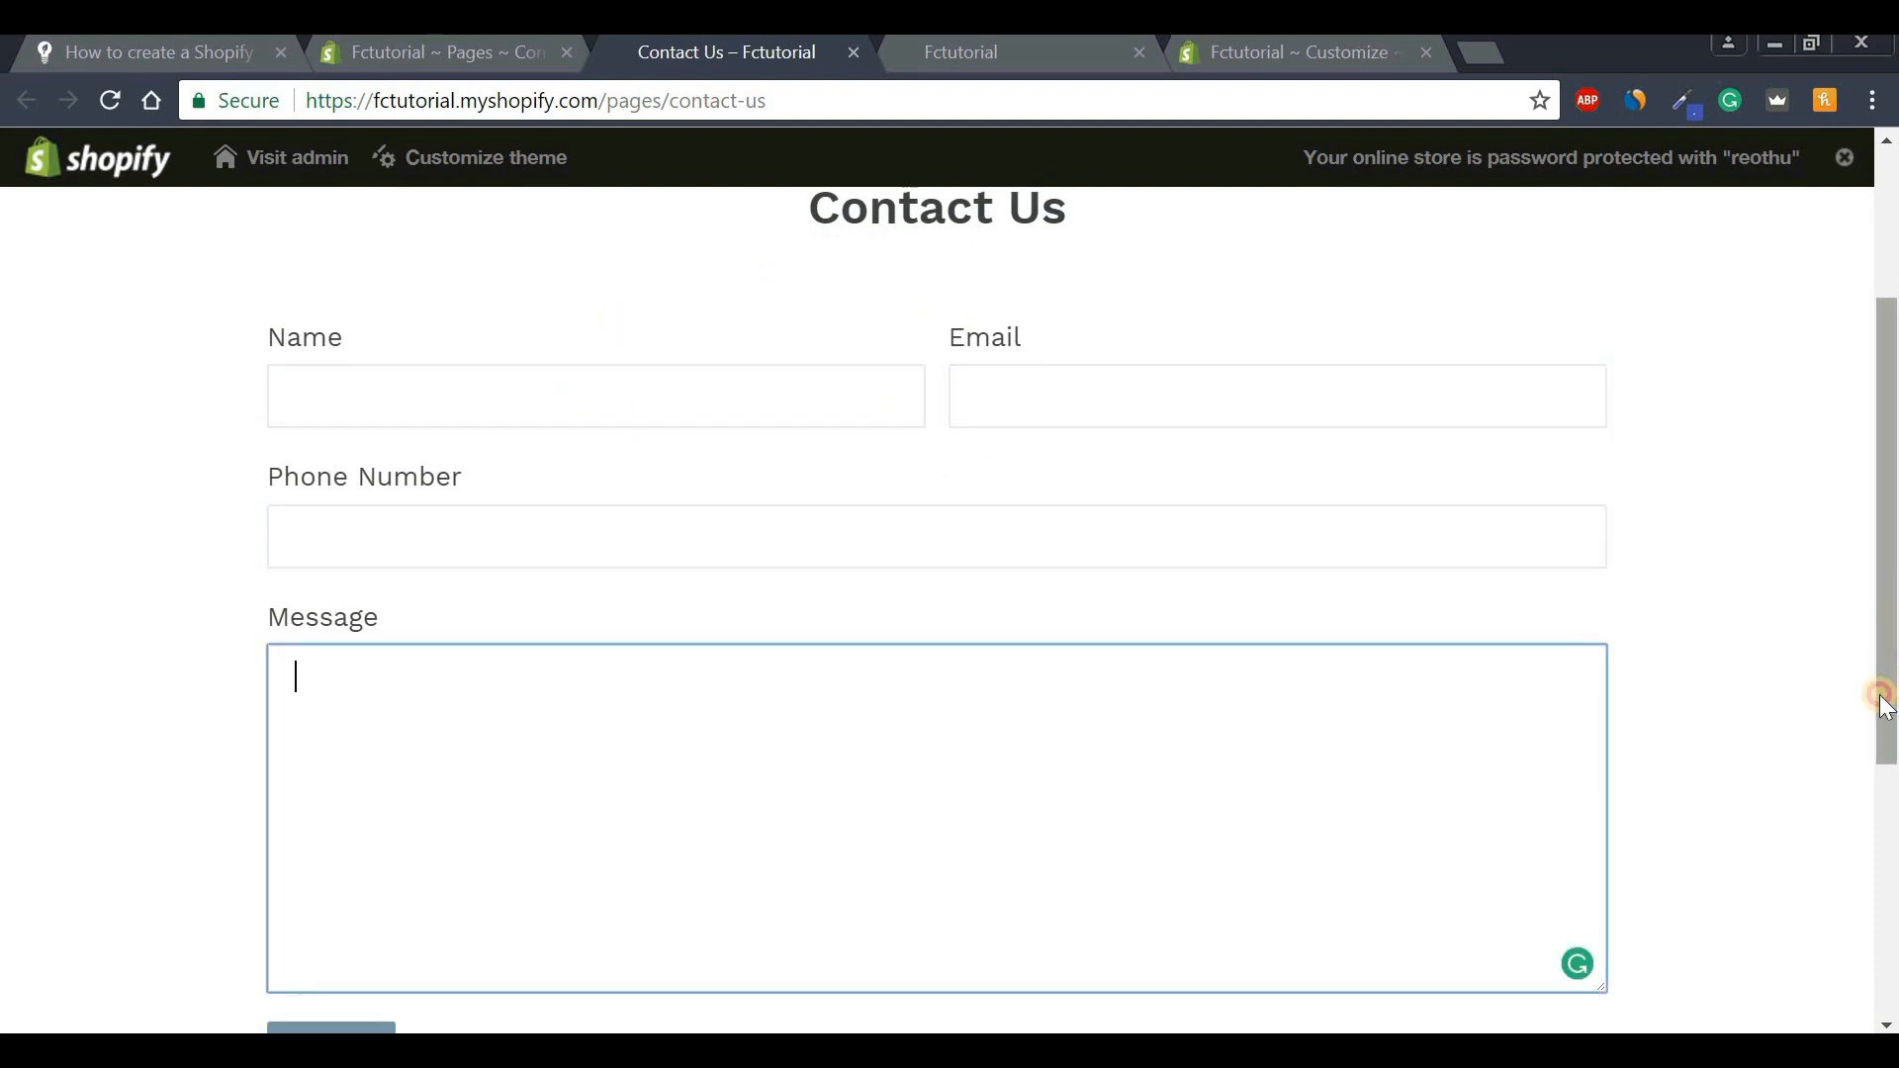
scroll(1890, 699, "down", 2)
left_click_drag(1891, 658, 1891, 460)
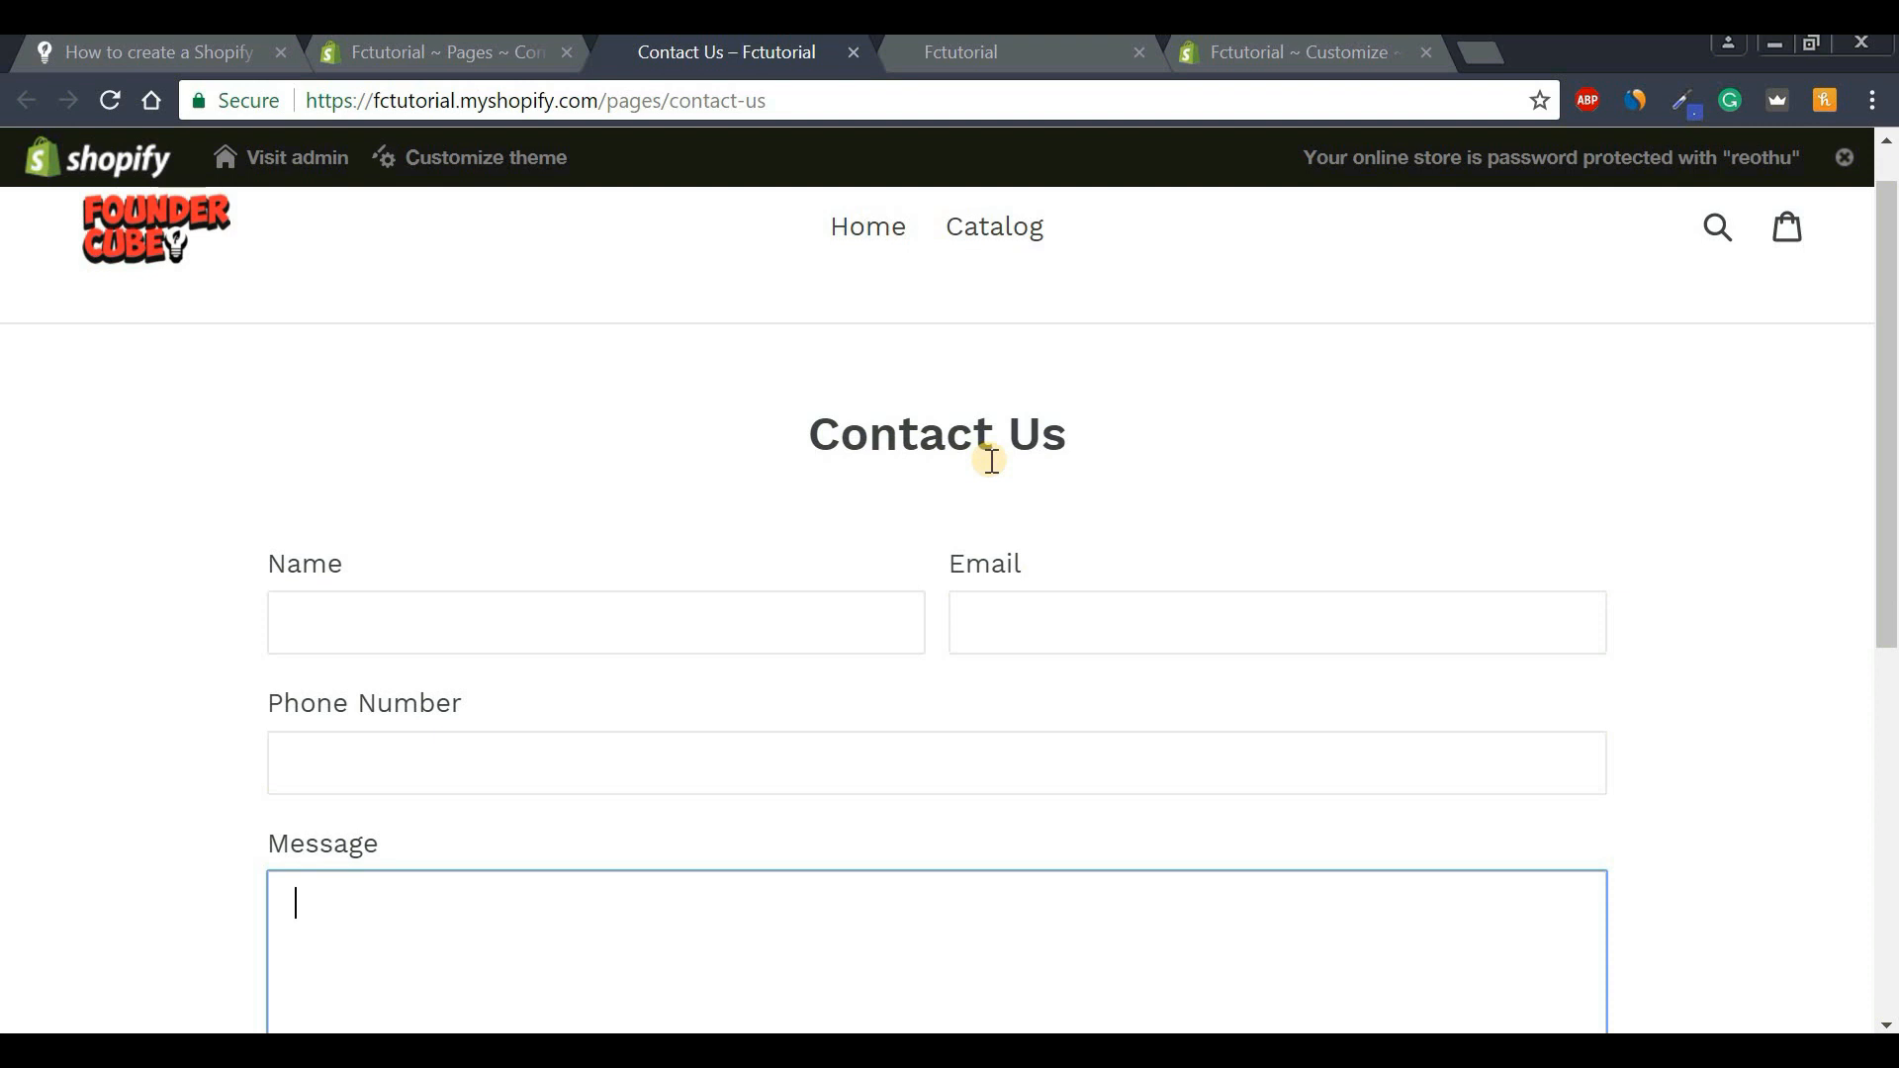
Compare the storefront page with the admin editor, ending at the top of the Contact Us editor.
left_click(465, 62)
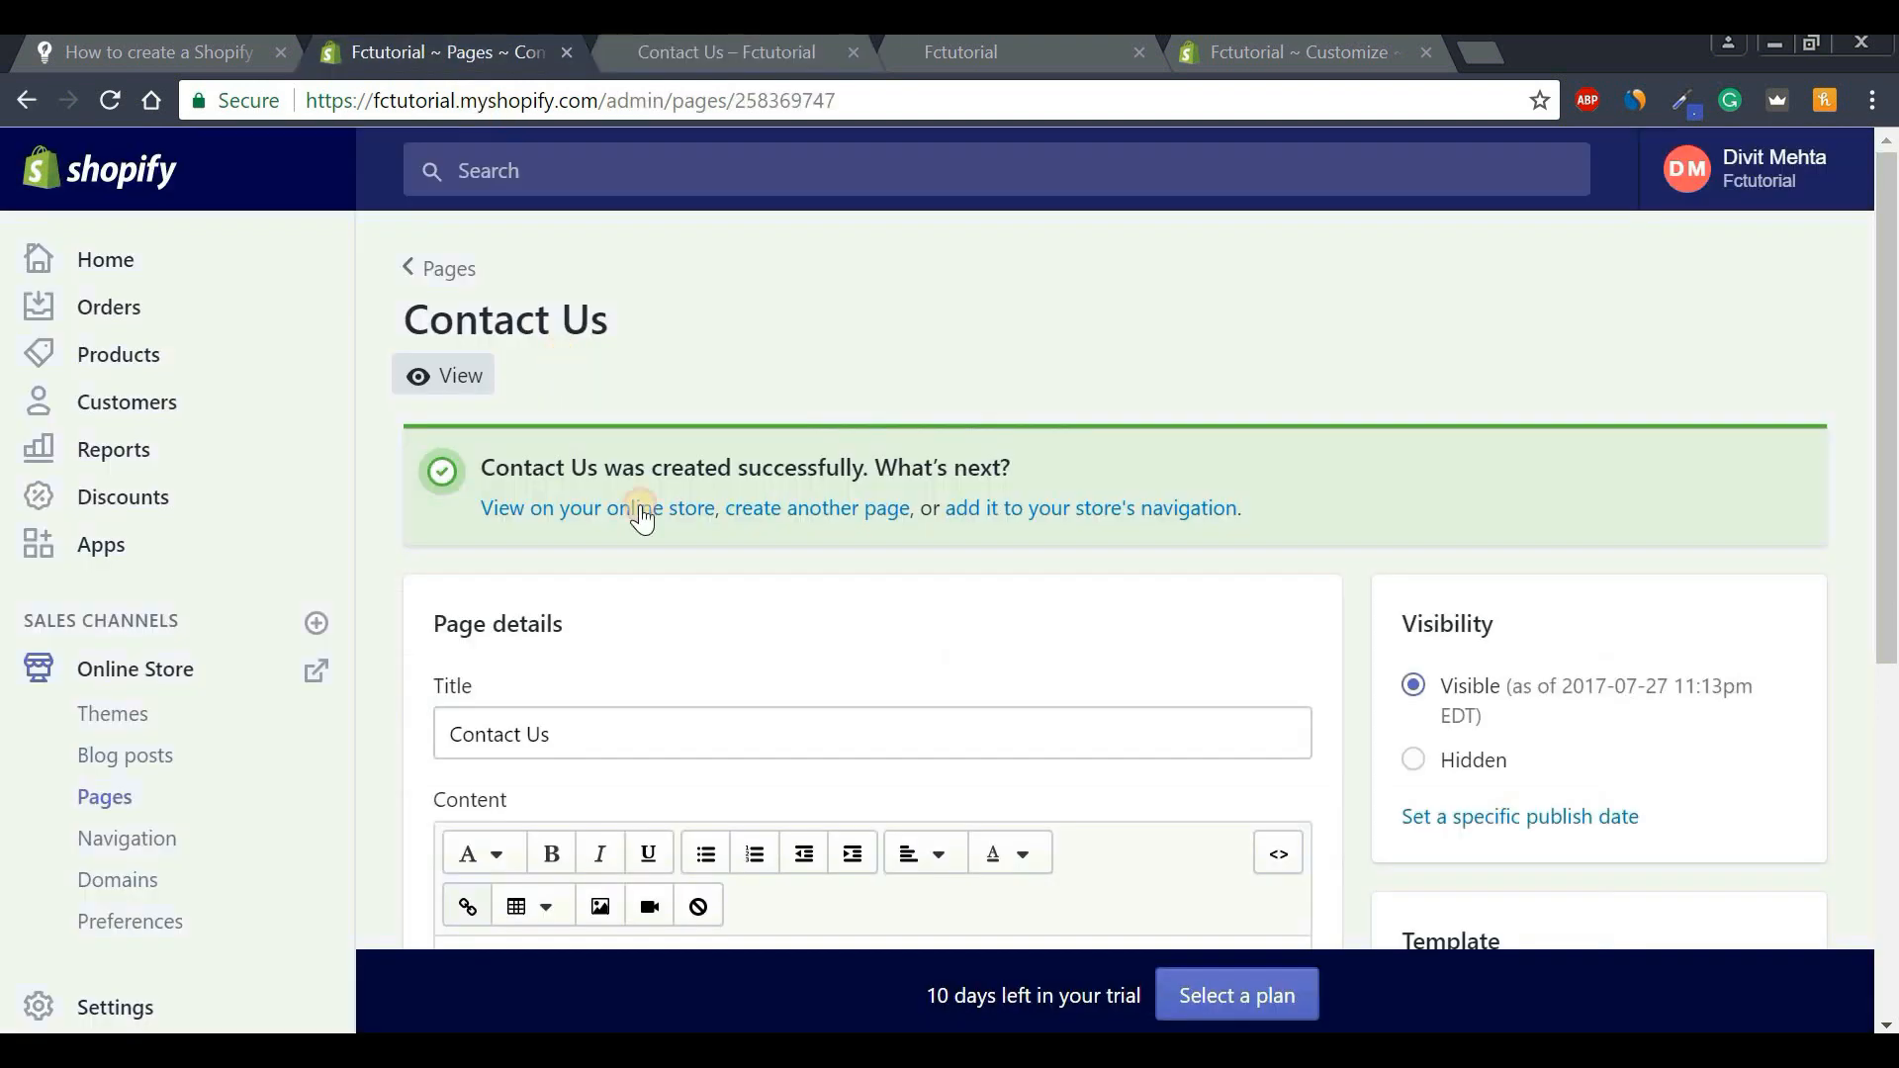
left_click_drag(1890, 395, 1890, 632)
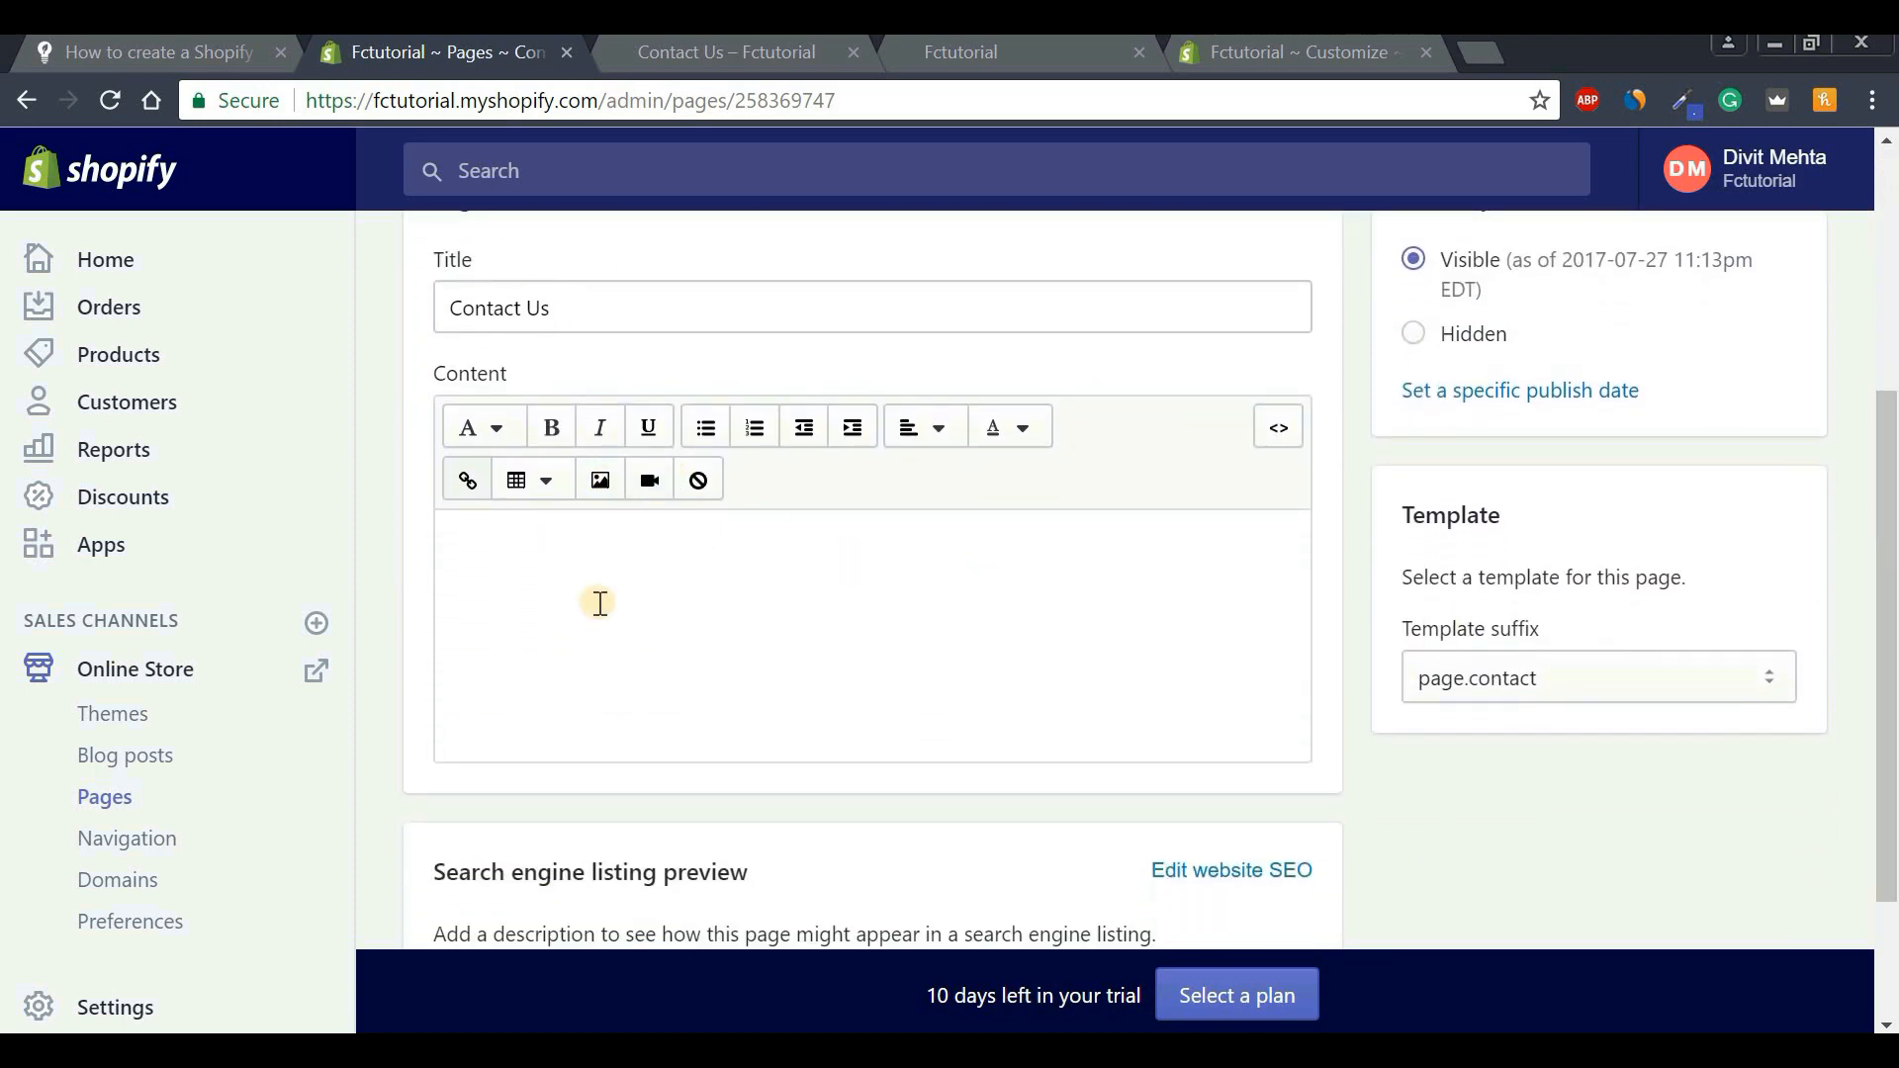
left_click(734, 49)
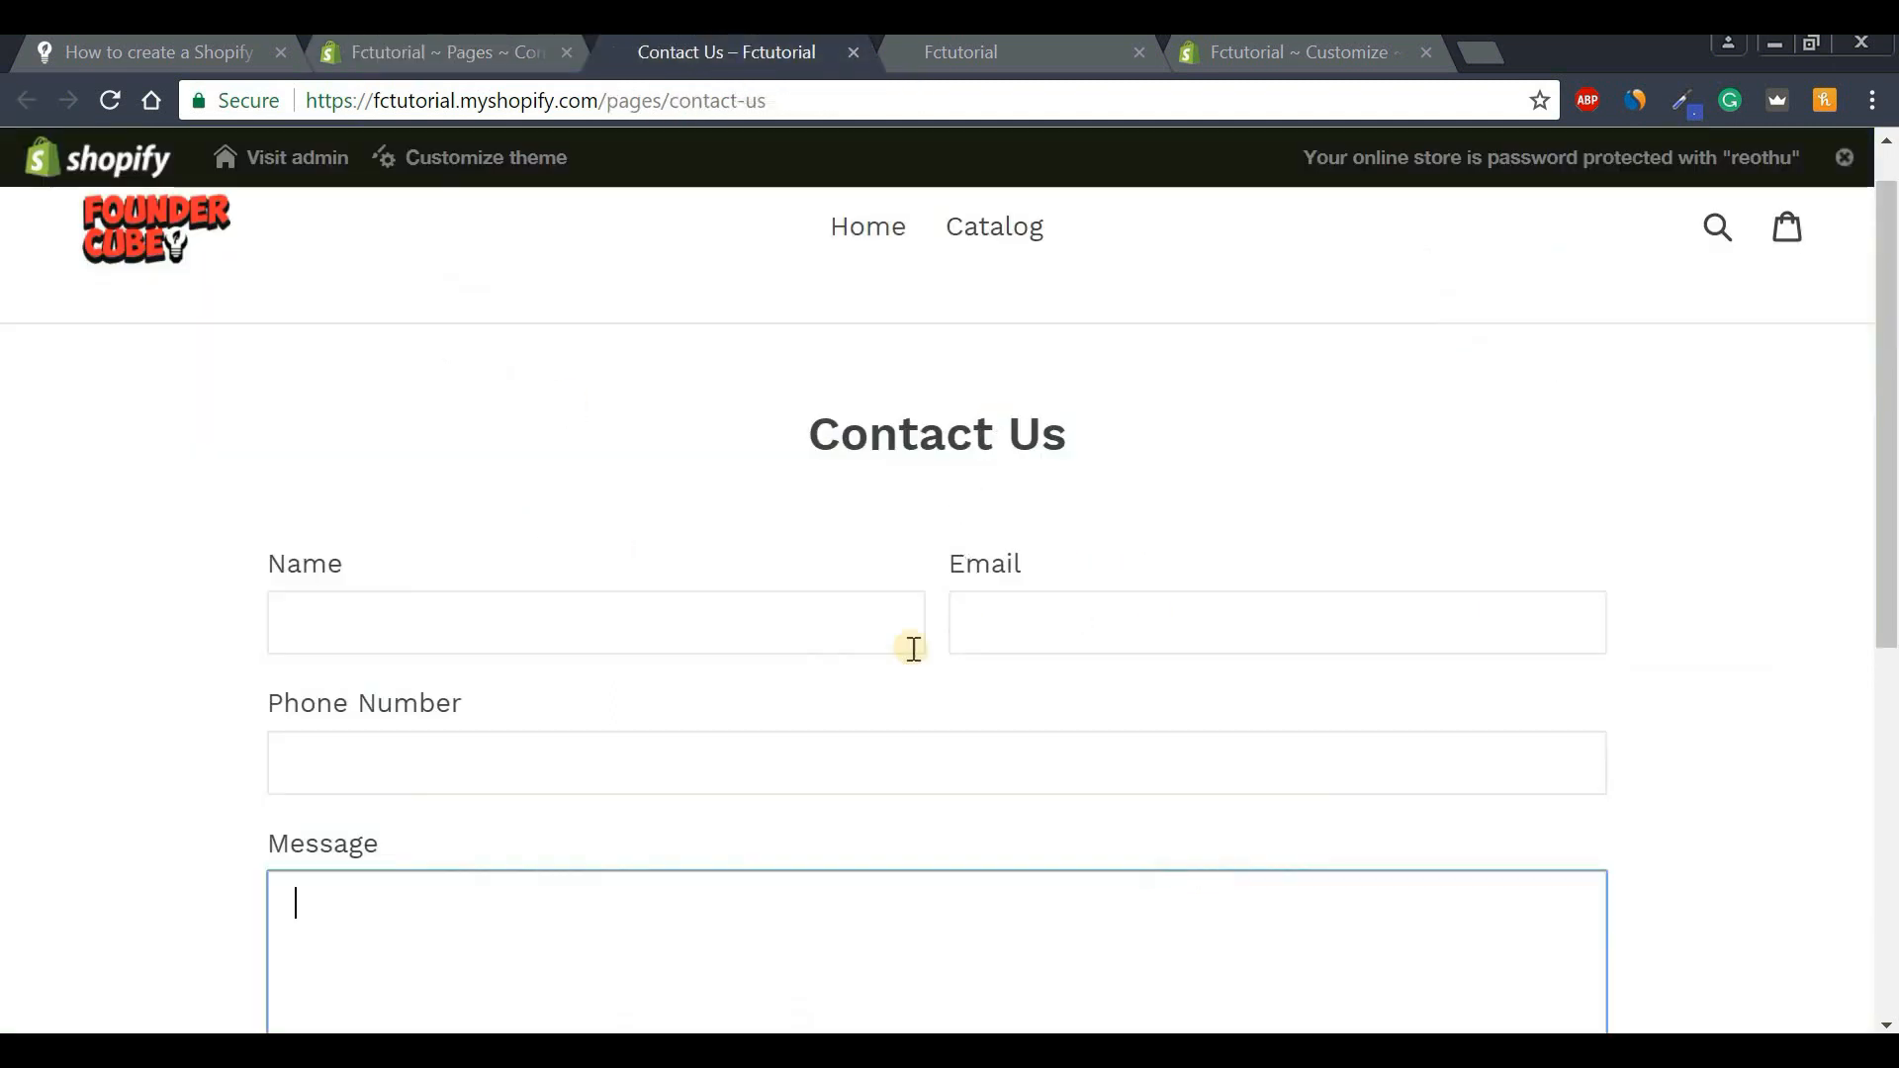
left_click_drag(1890, 337, 1890, 254)
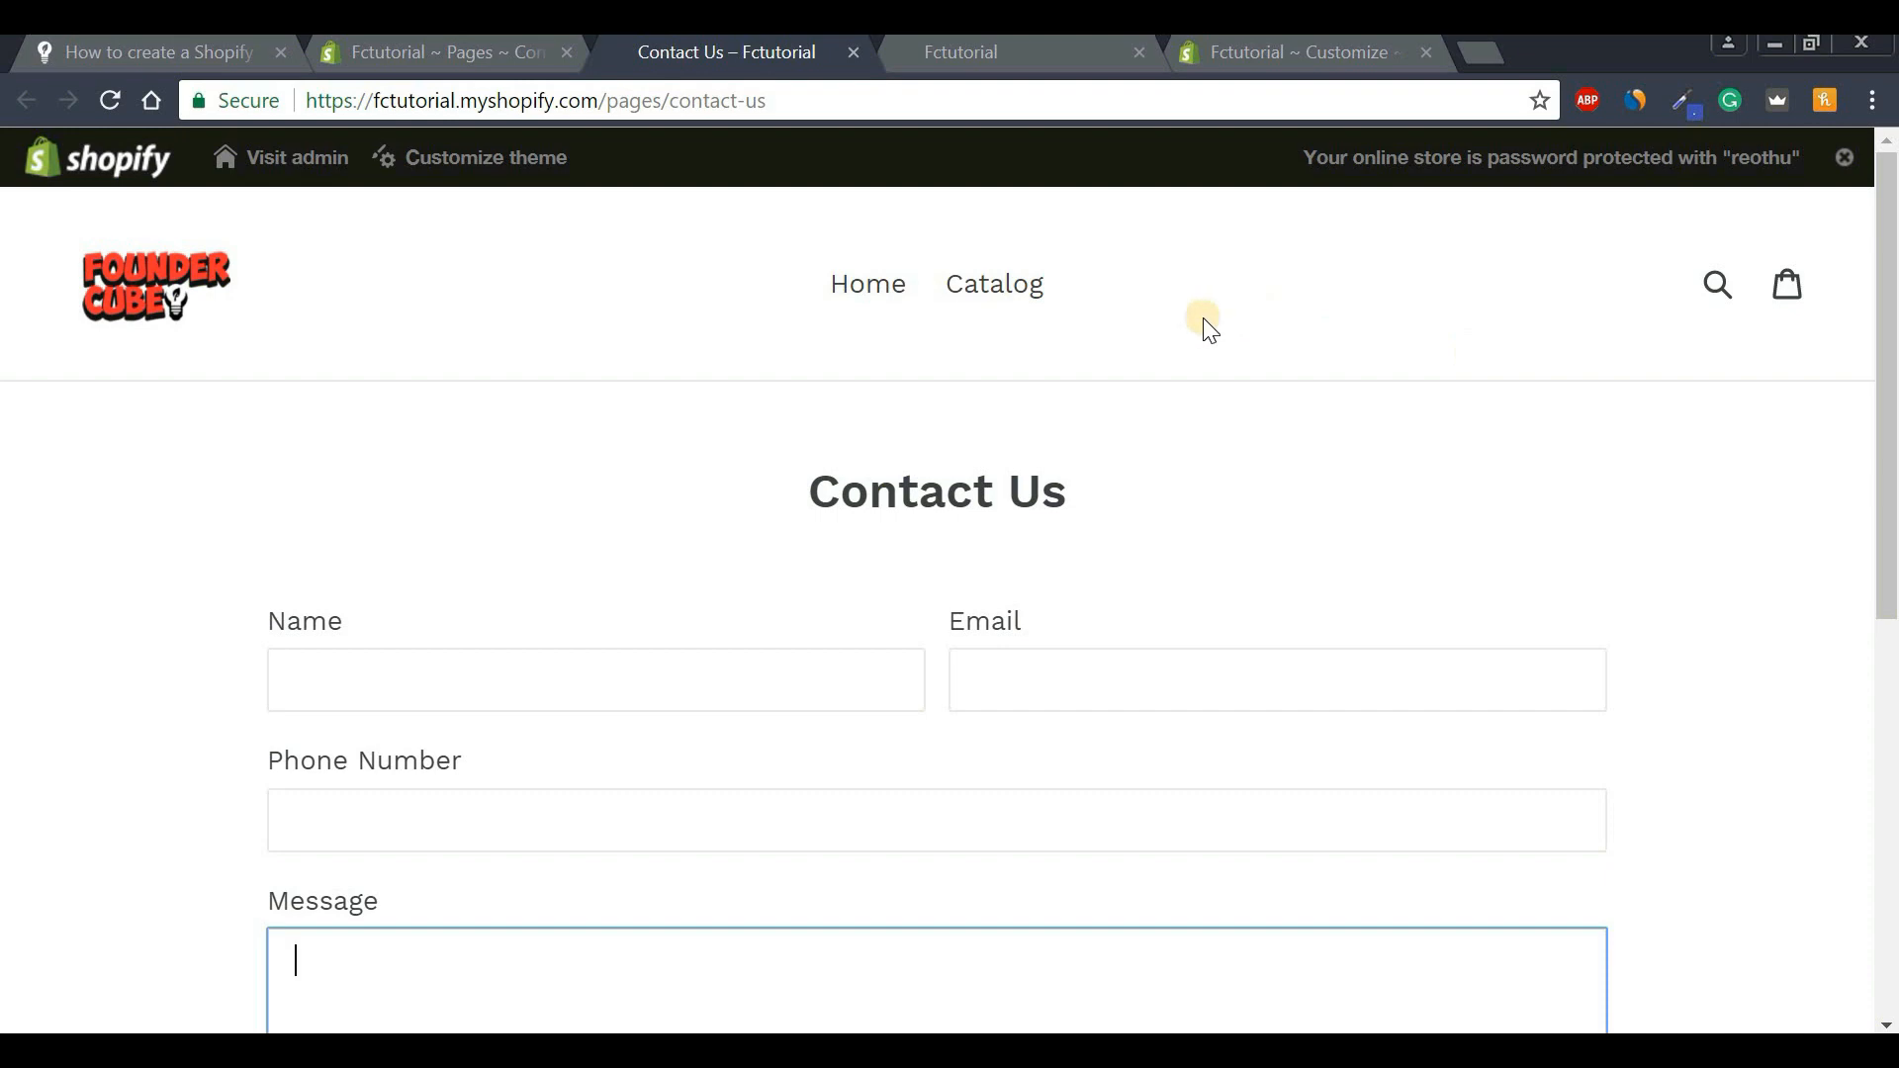
left_click(461, 57)
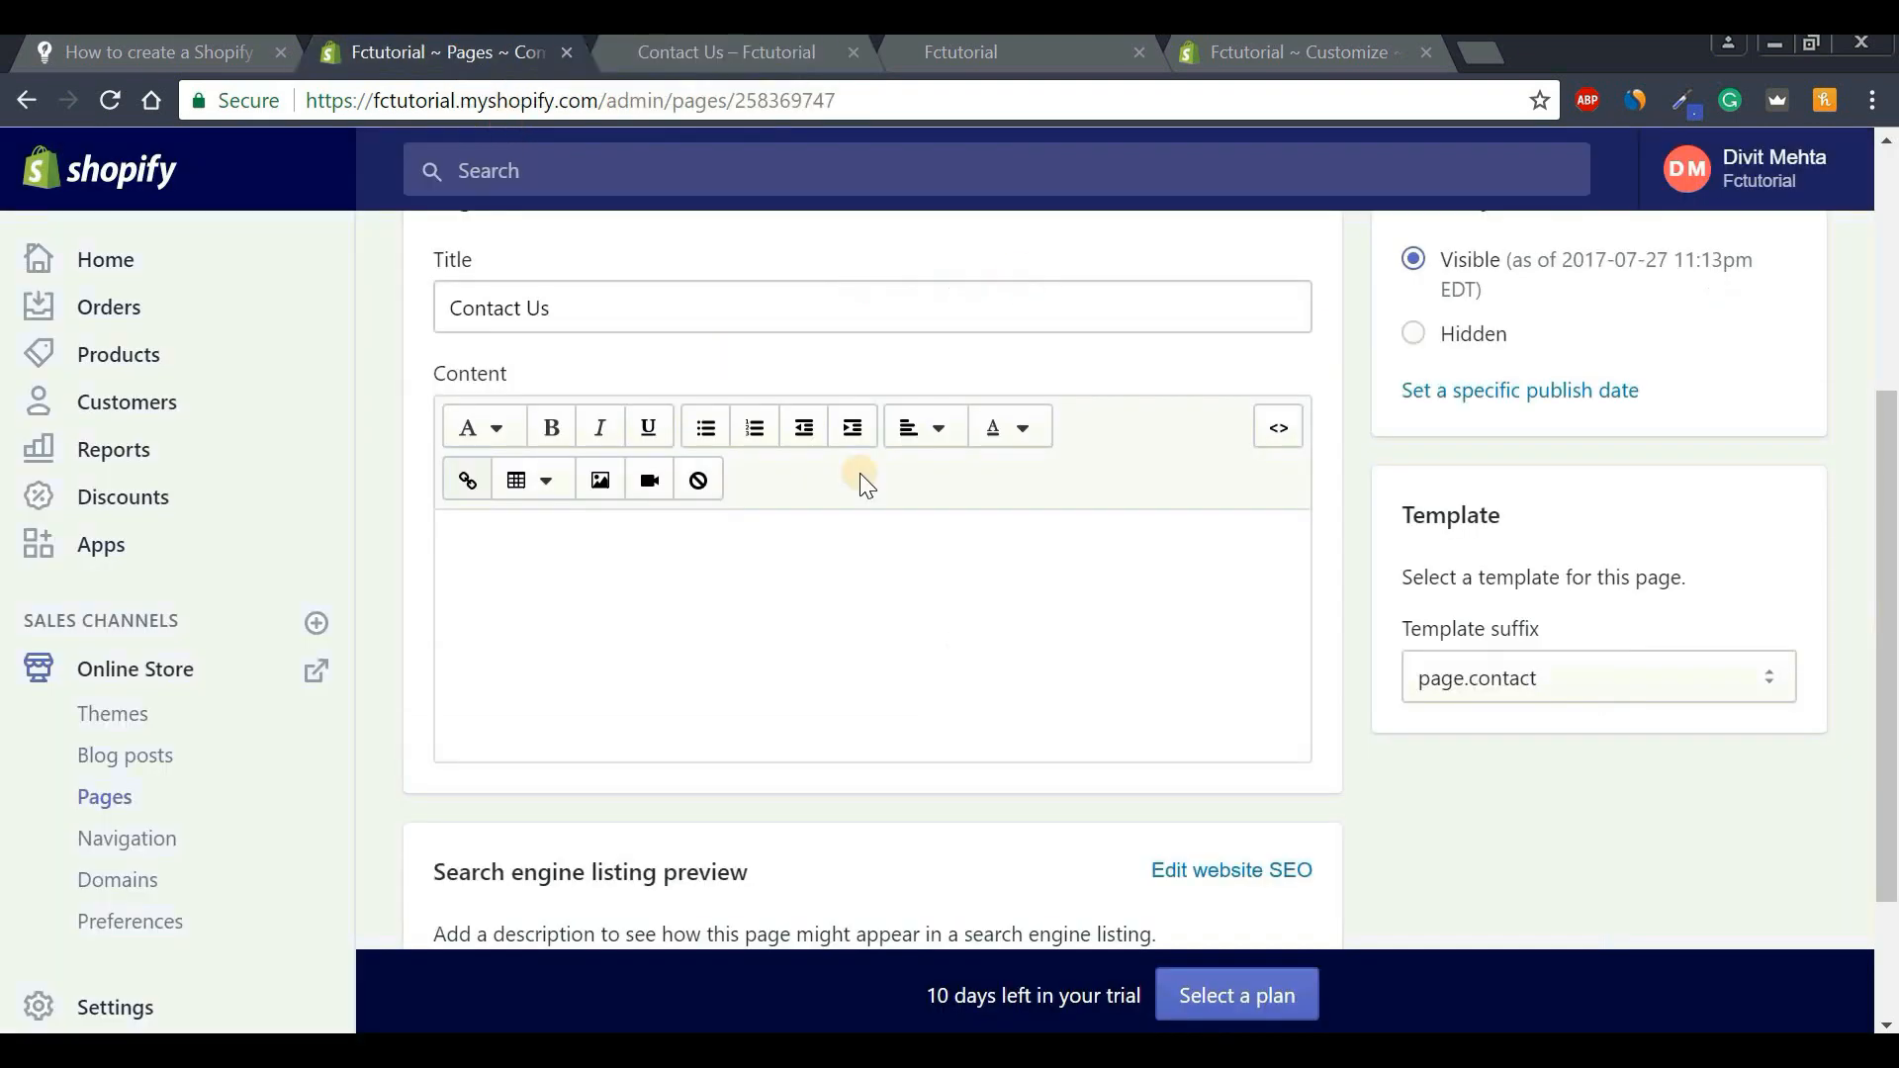
scroll(1410, 332, "up", 5)
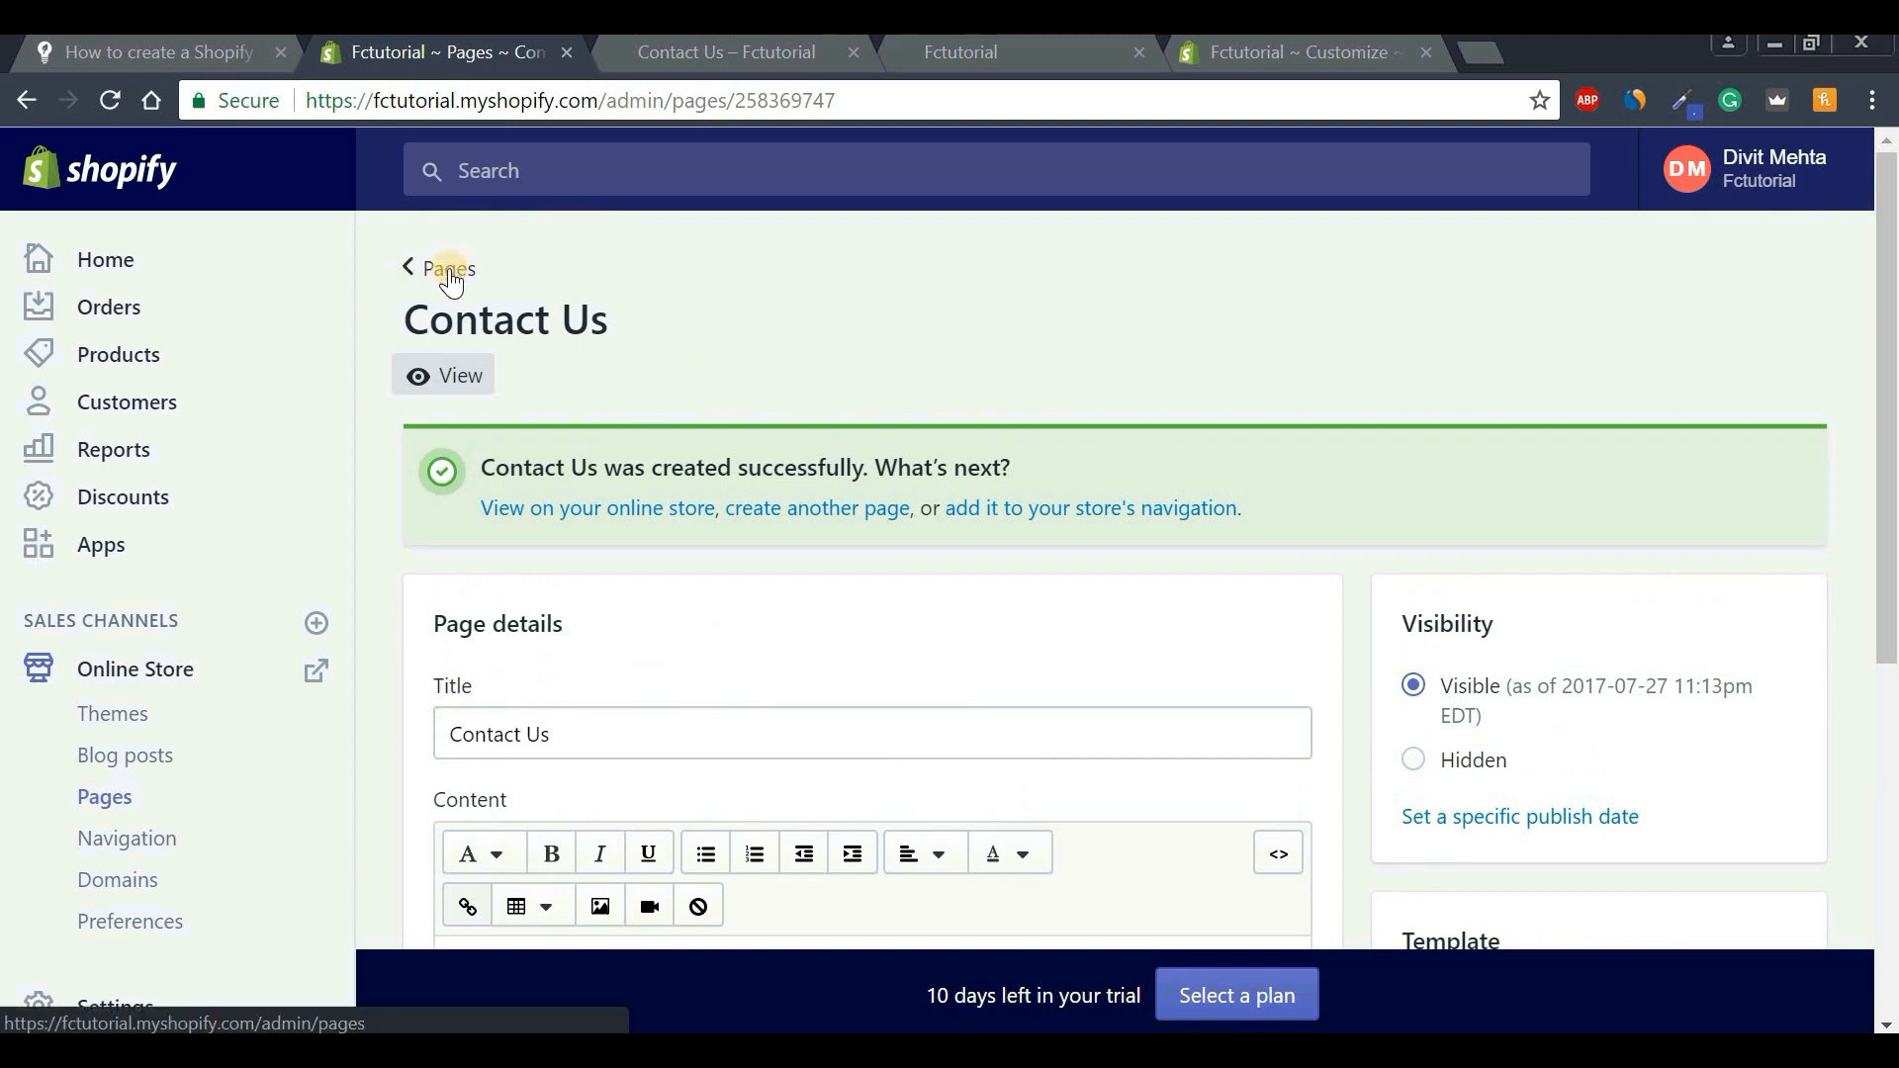
Go to the Pages list, now showing Contact Us, and start another new page.
left_click(107, 810)
left_click_drag(1891, 426, 1892, 473)
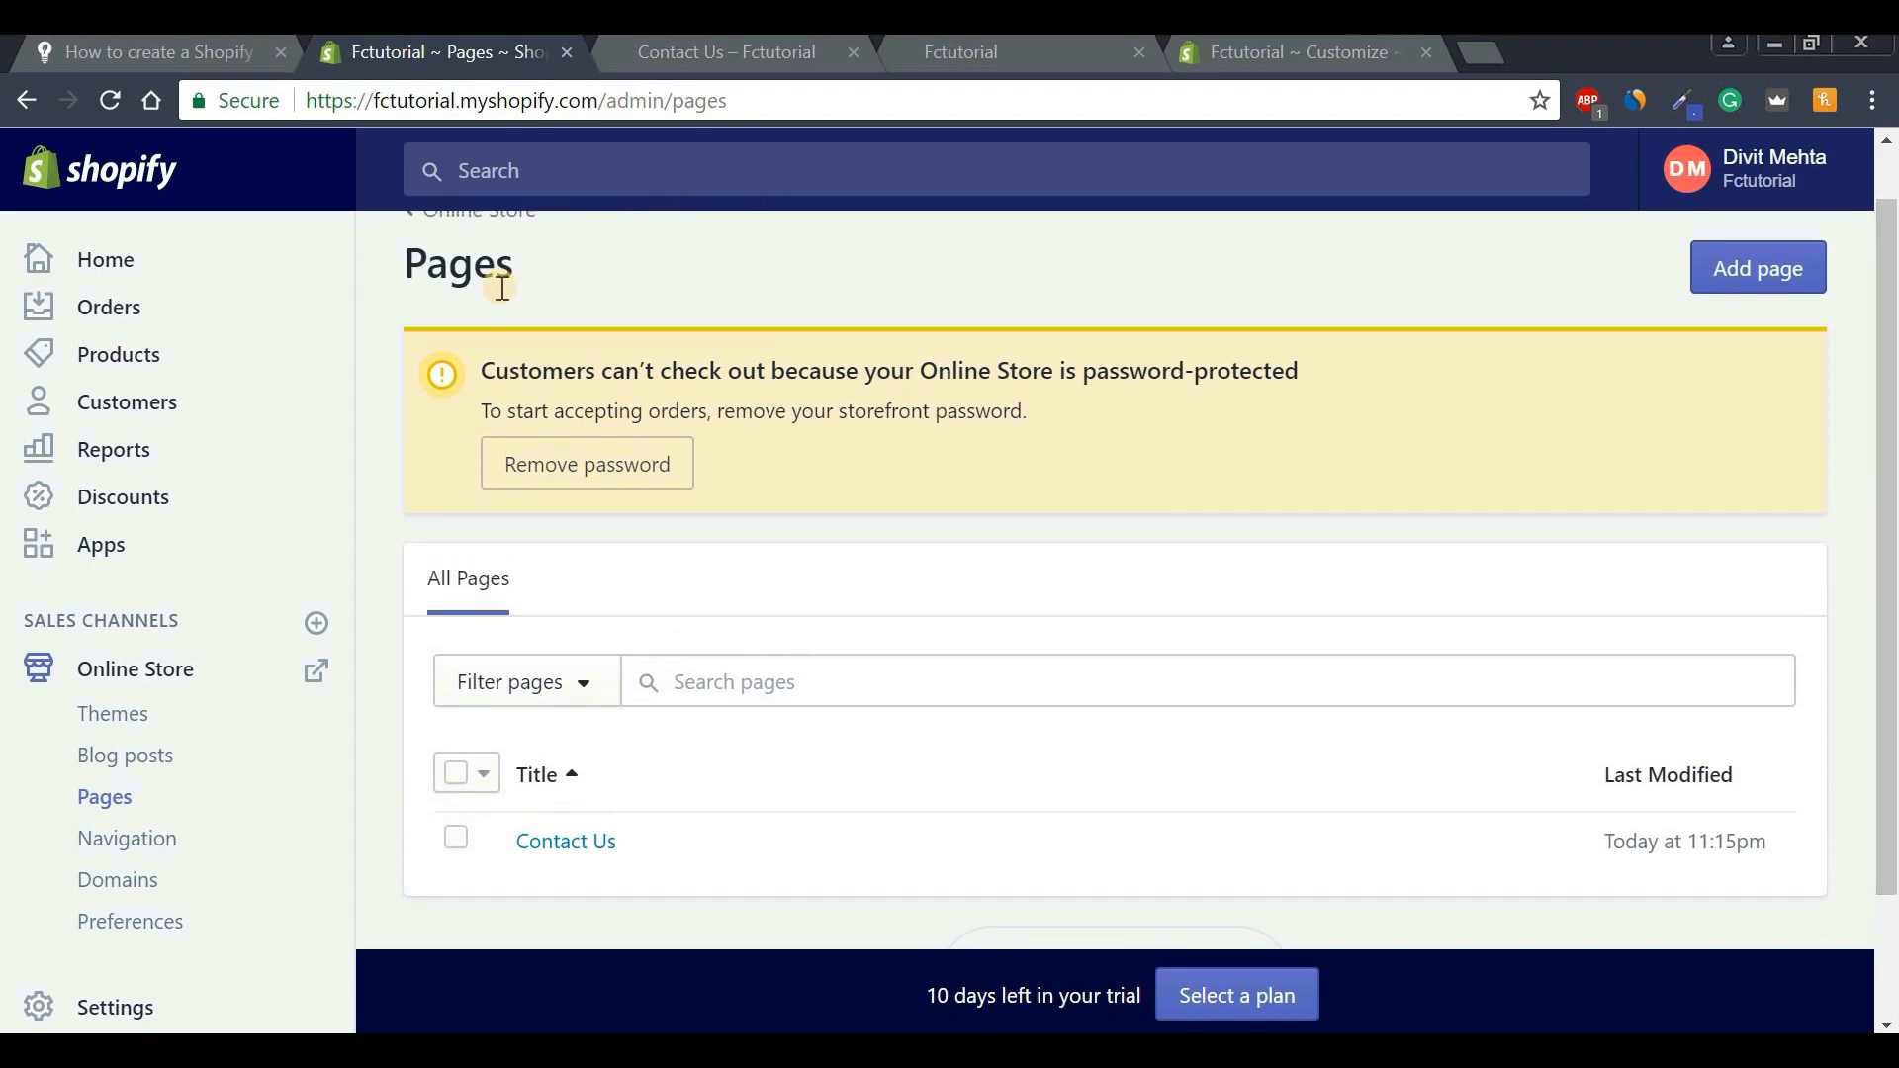
left_click_drag(1891, 539, 1891, 602)
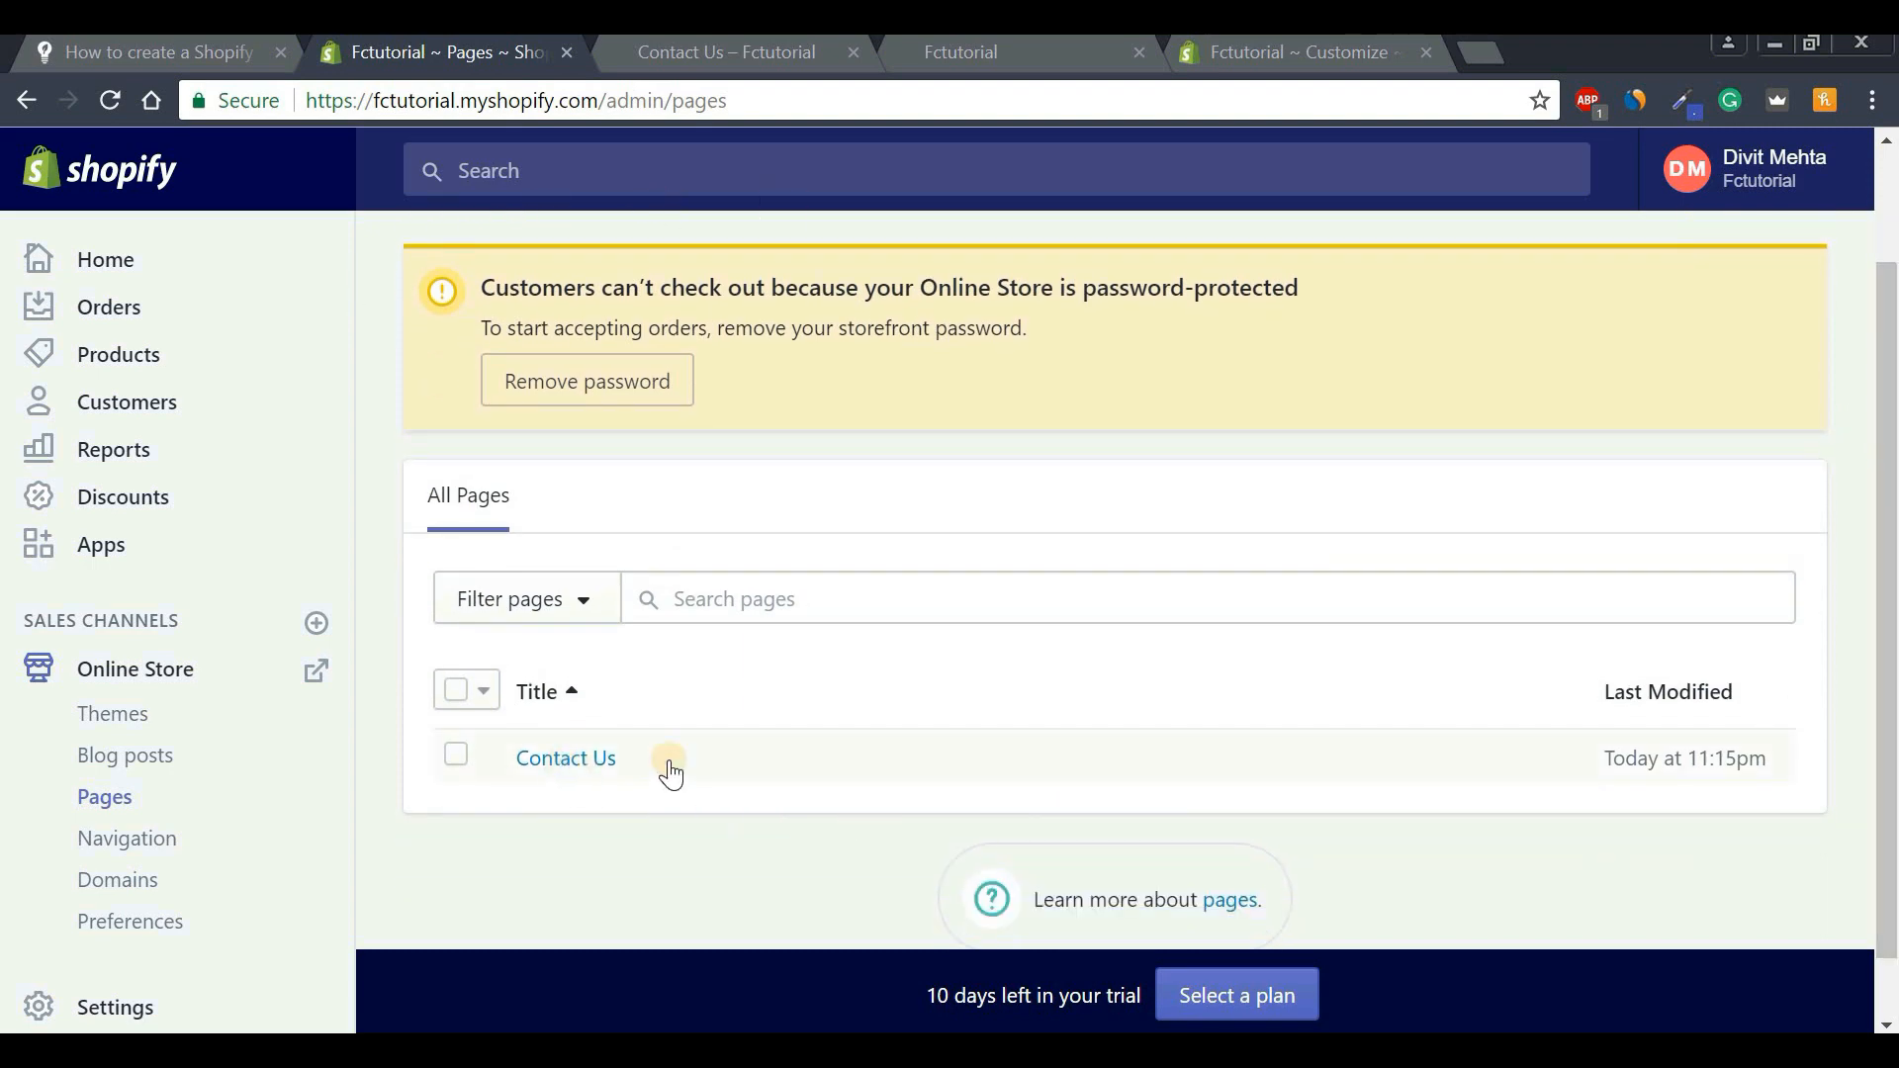
left_click_drag(1892, 749, 1890, 658)
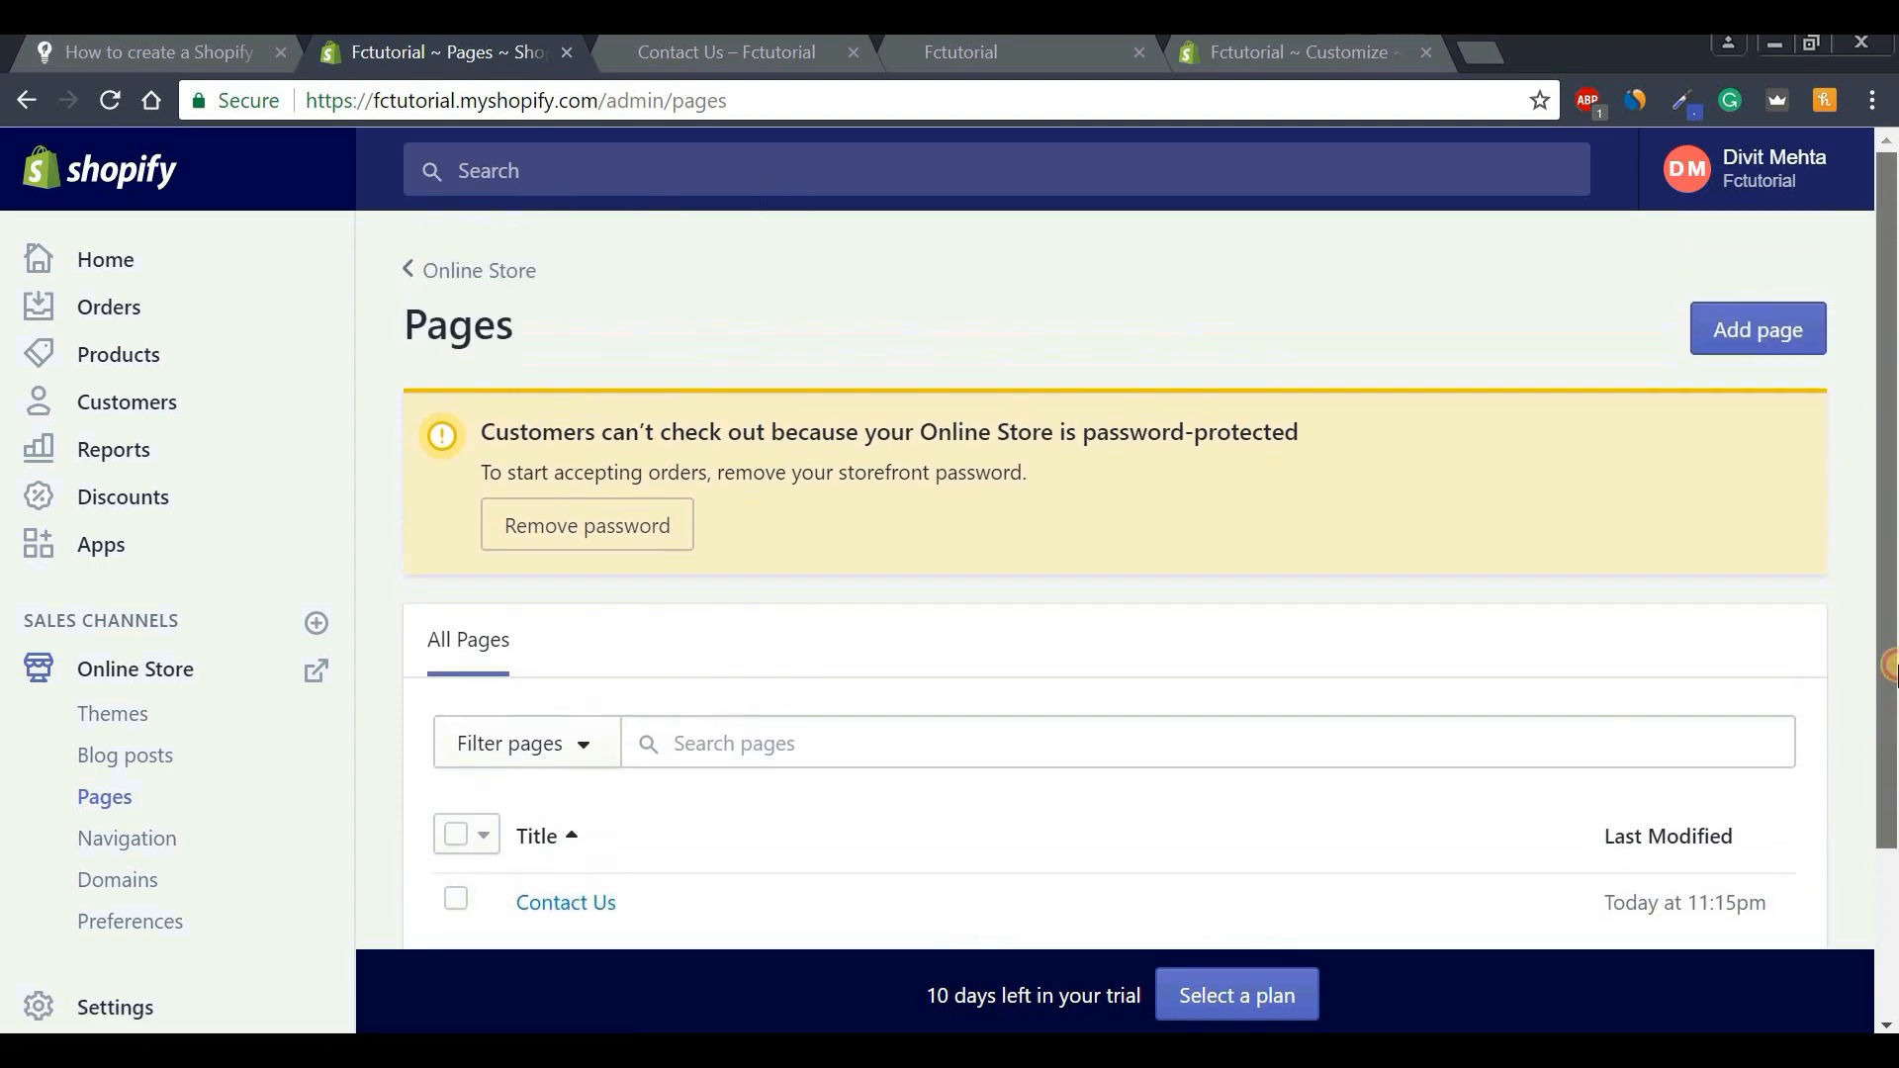
left_click(1752, 344)
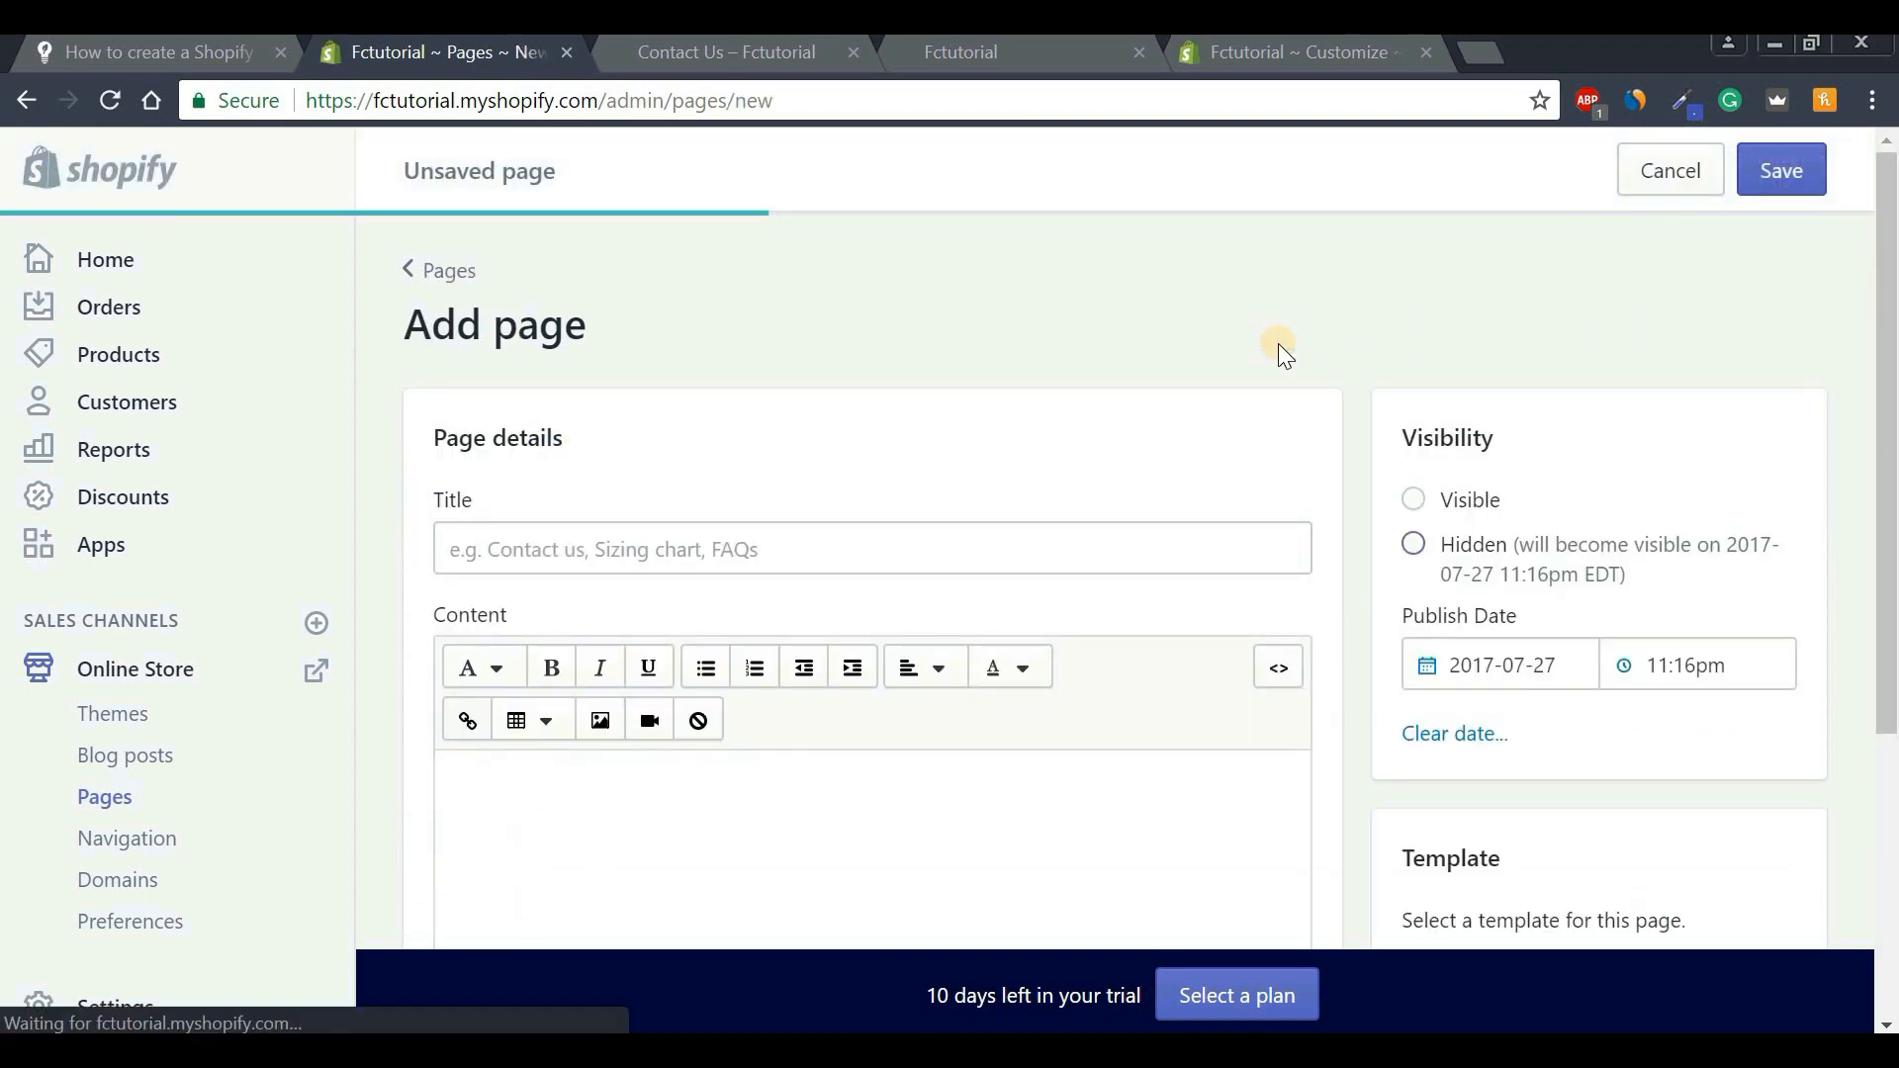
Title the new page 'About Us' and set it to Visible.
scroll(990, 395, "down", 1)
left_click(690, 432)
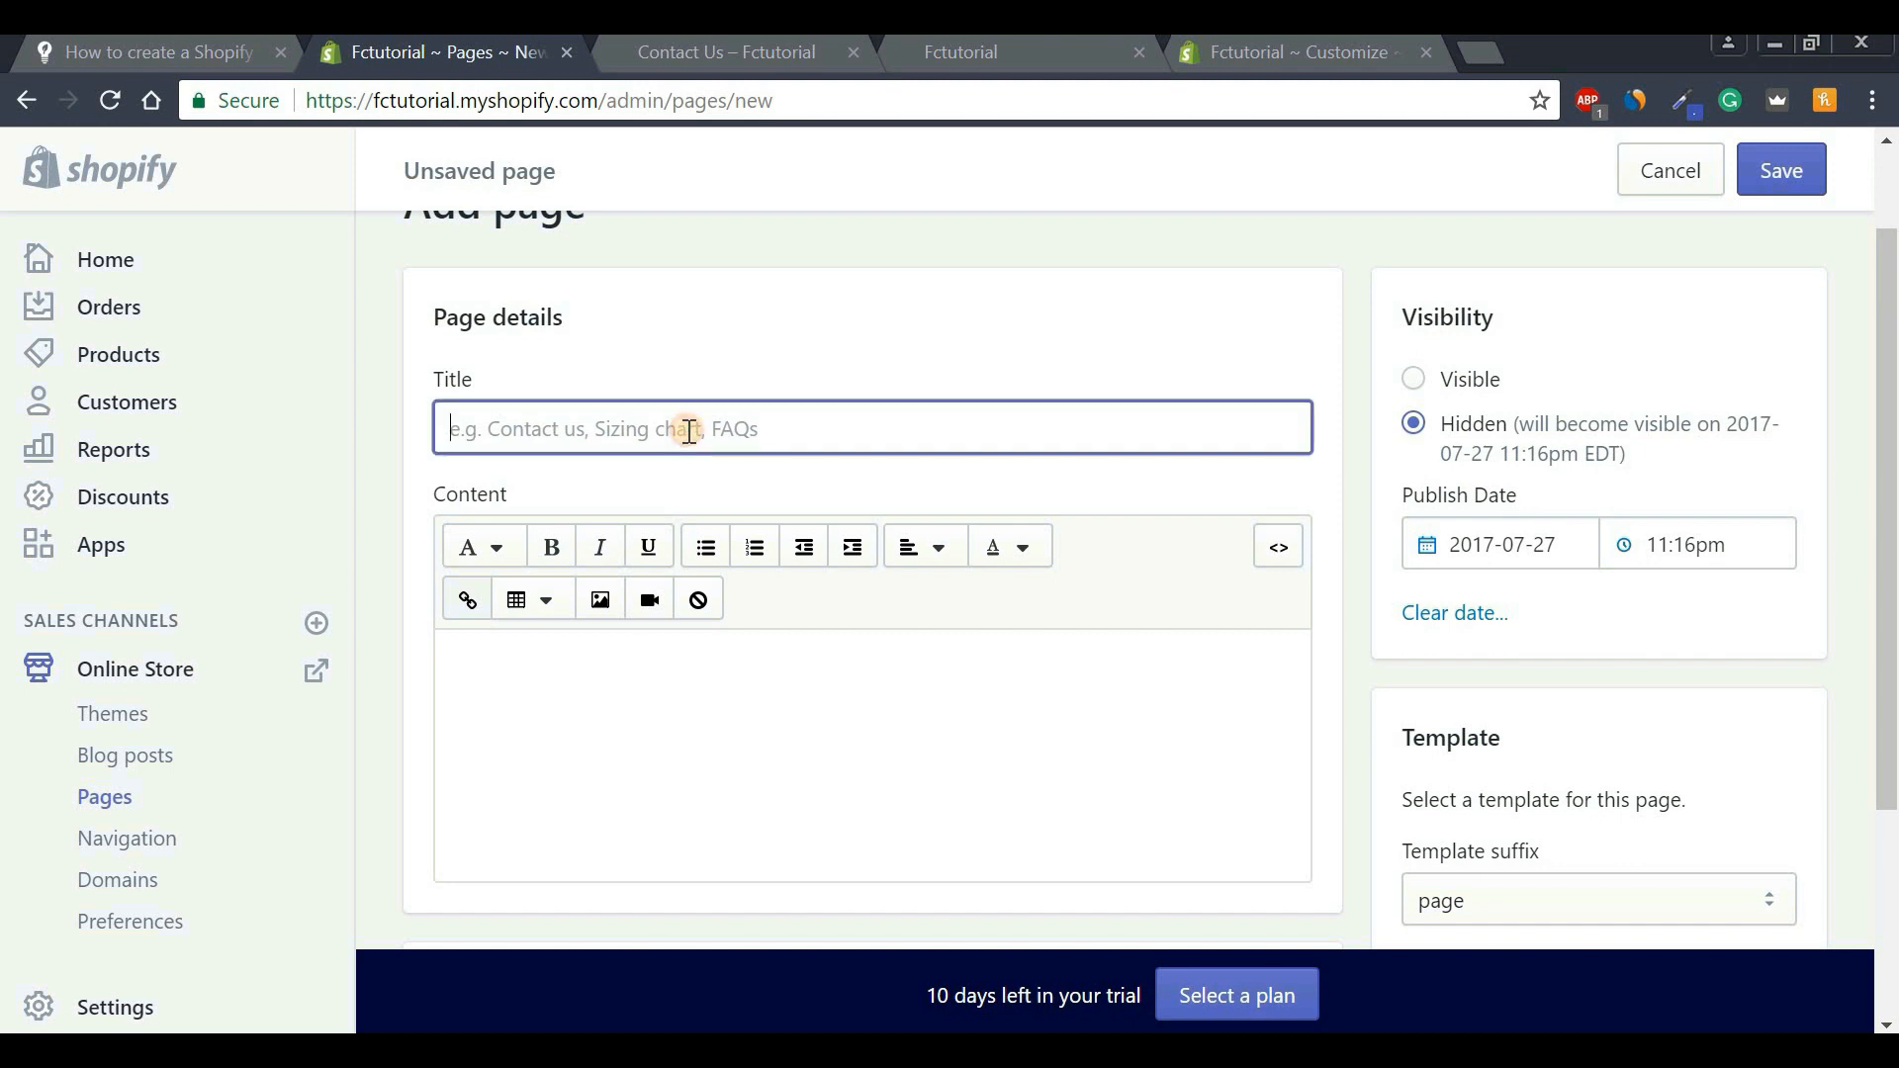
key("Caps_Lock")
type("A")
key("Caps_Lock")
type("bo")
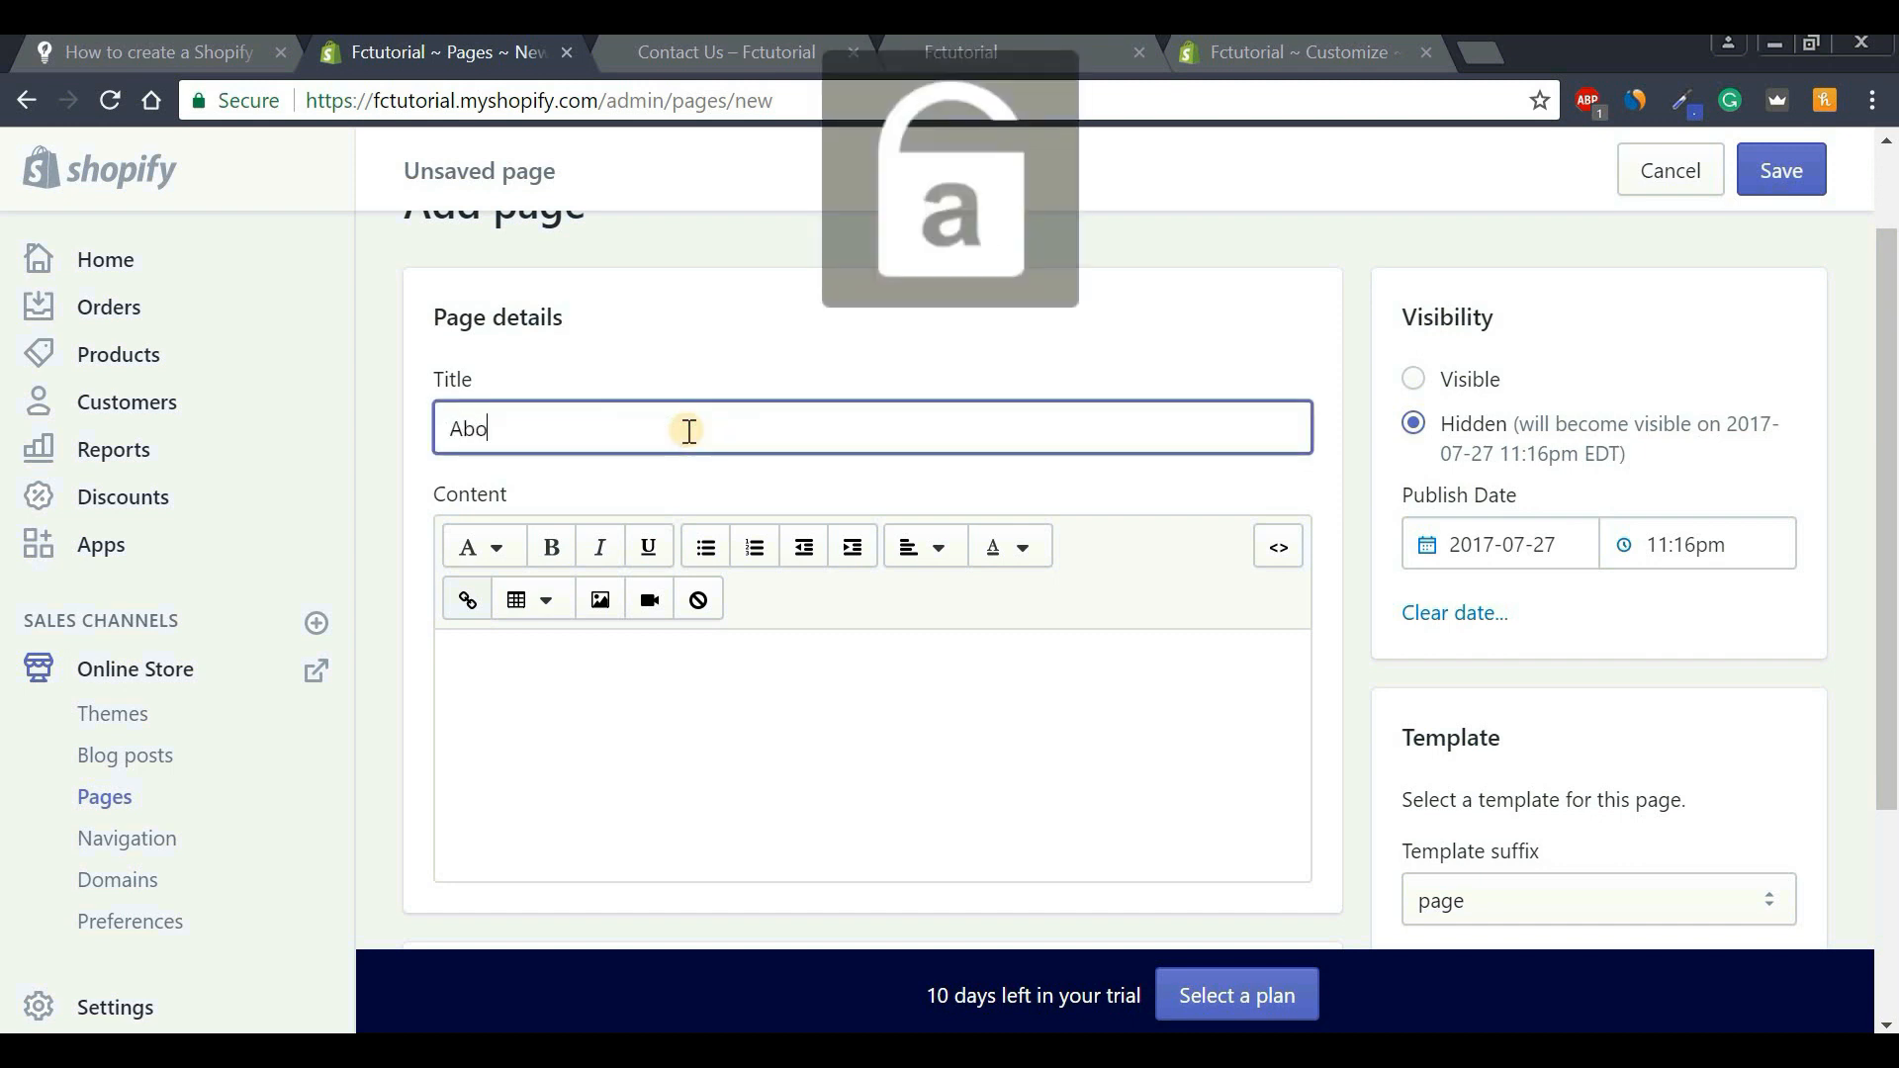
type("ut Us")
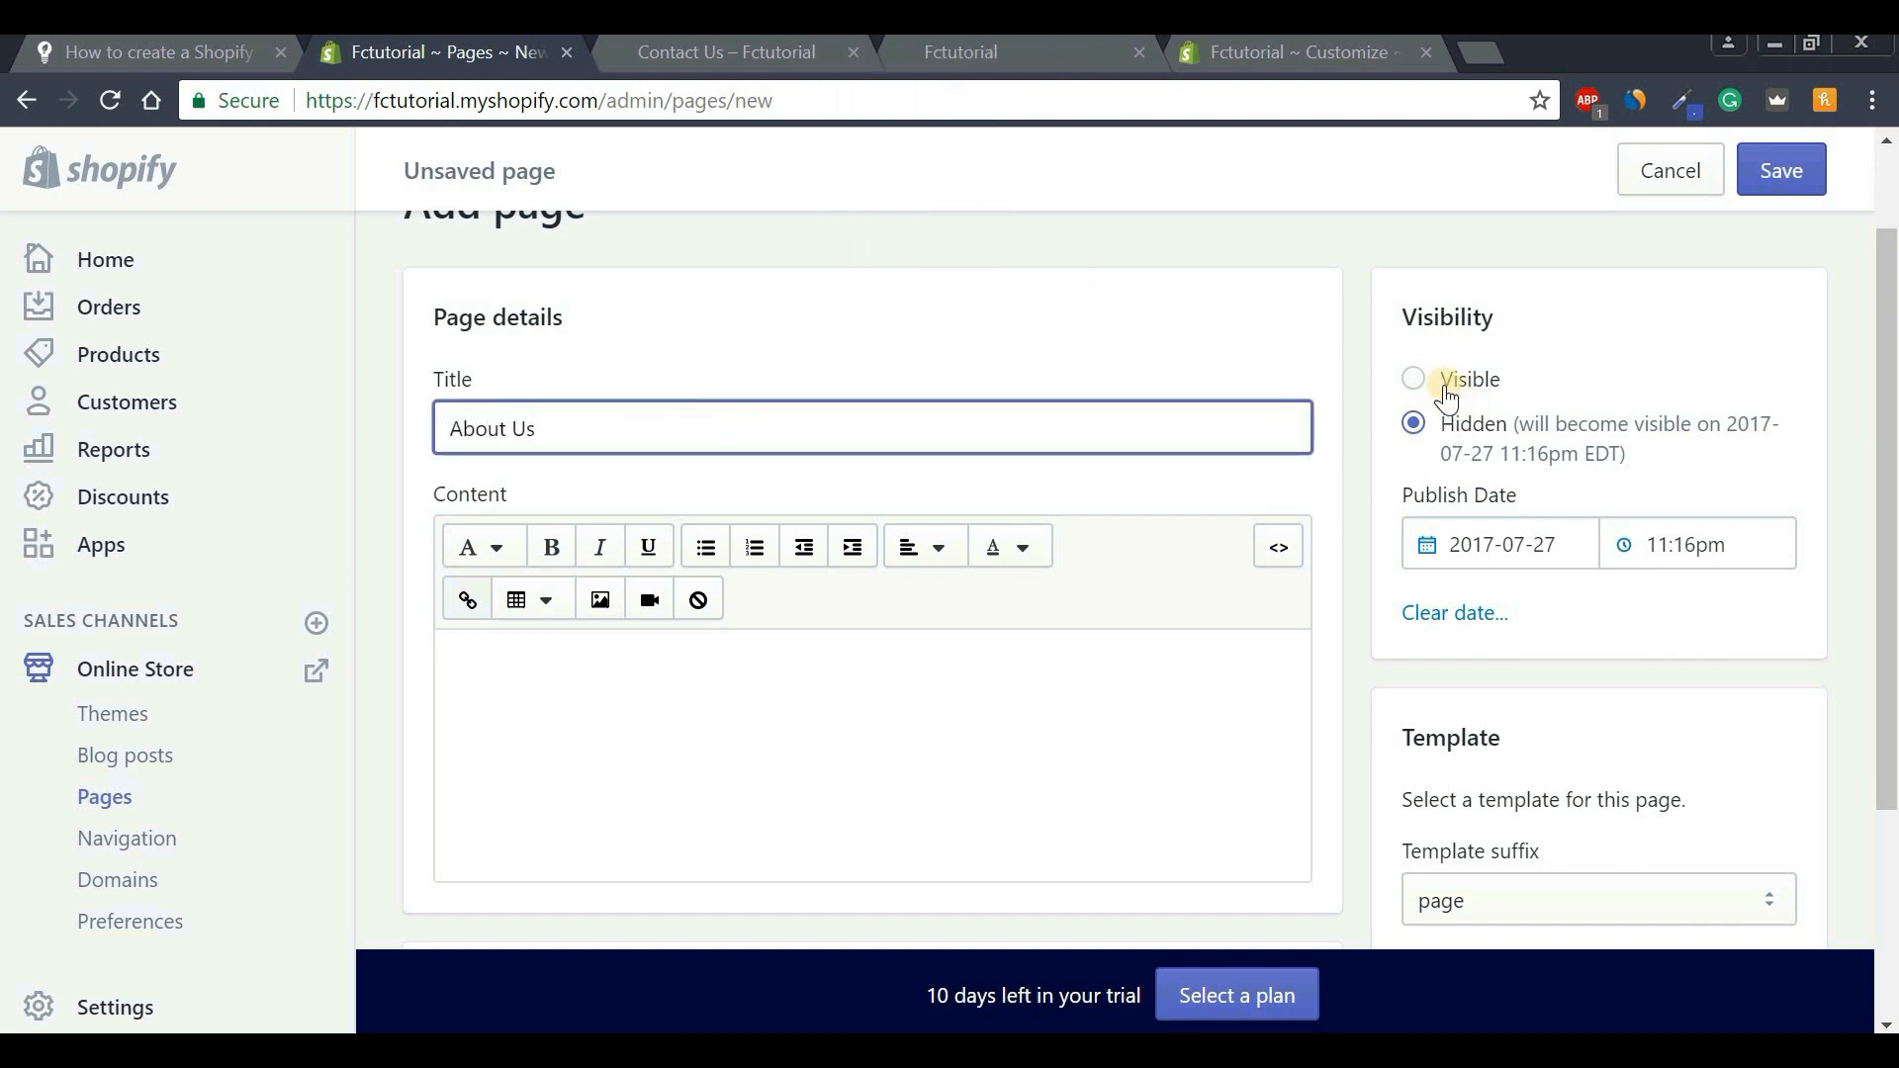
left_click(1415, 379)
Paste the course description paragraph copied from Foundercube into the page content.
scroll(1889, 442, "down", 1)
left_click_drag(1896, 443, 1894, 455)
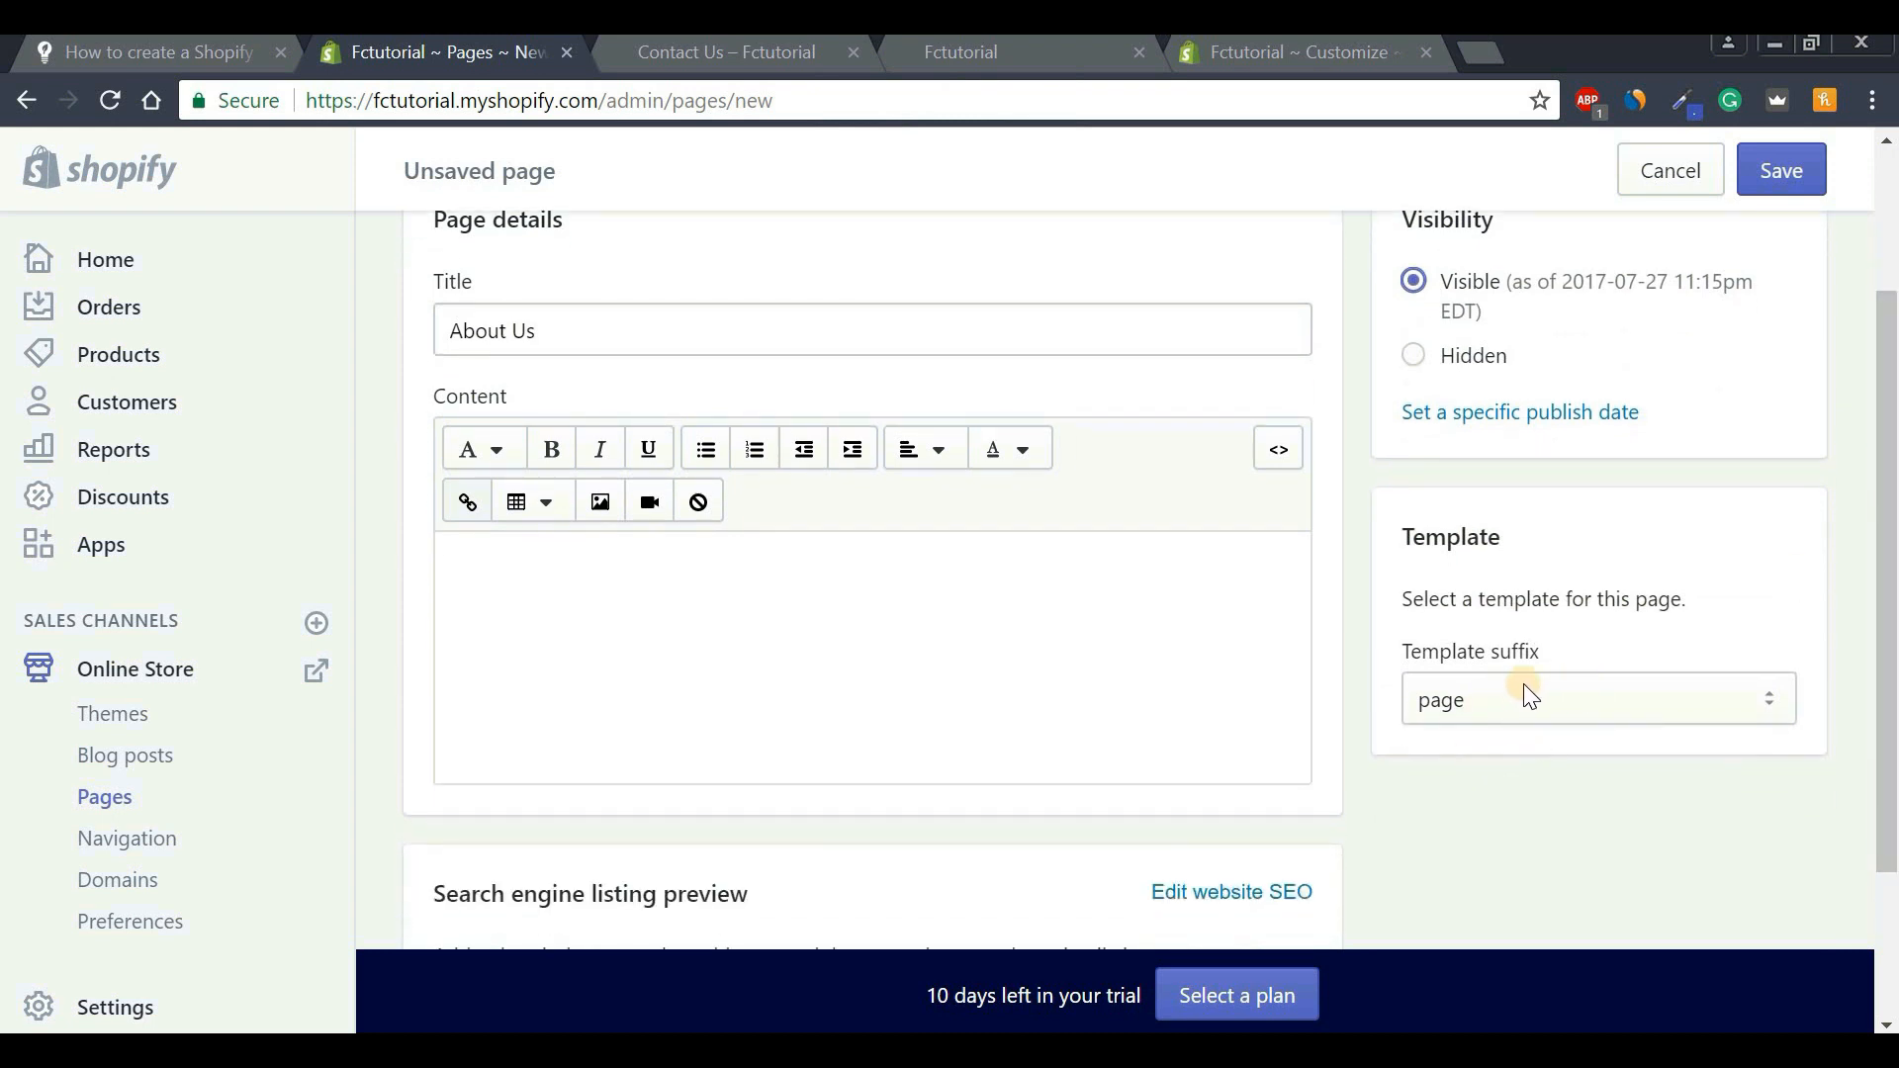
left_click(517, 556)
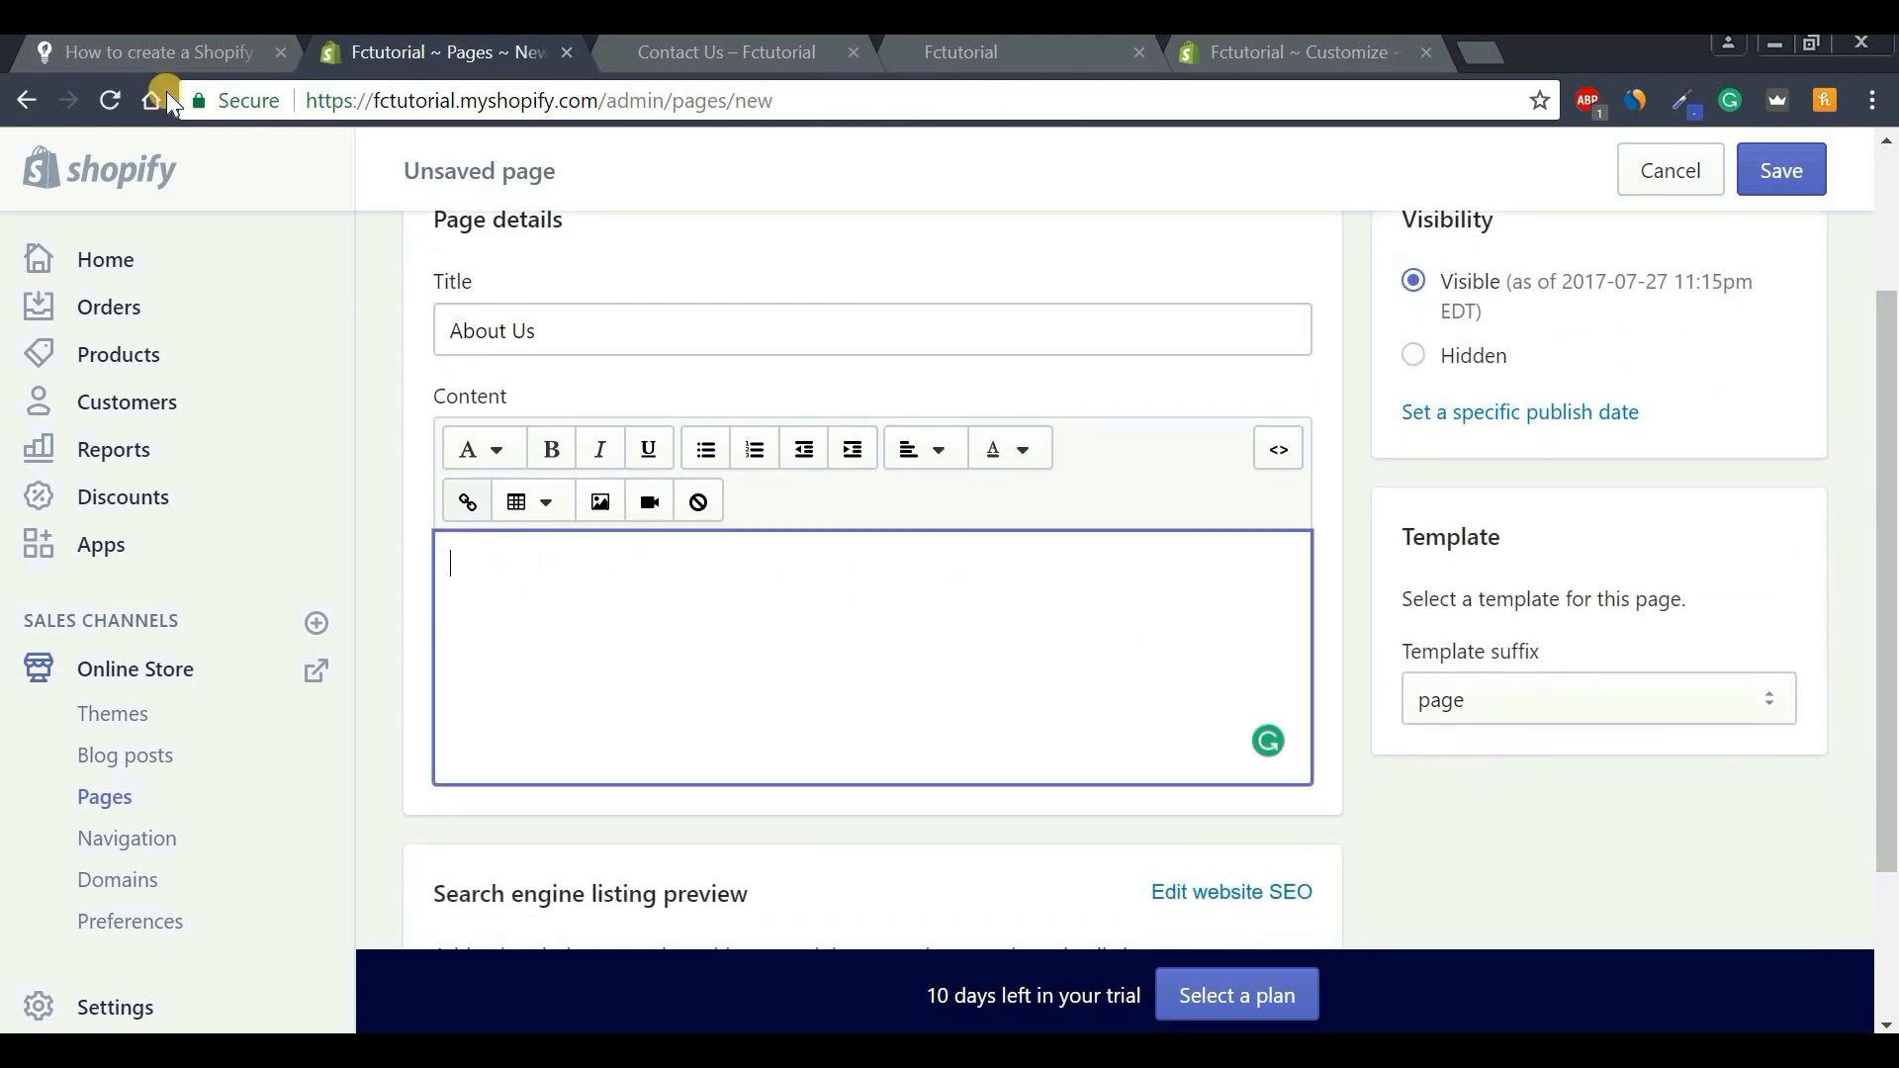
left_click(127, 51)
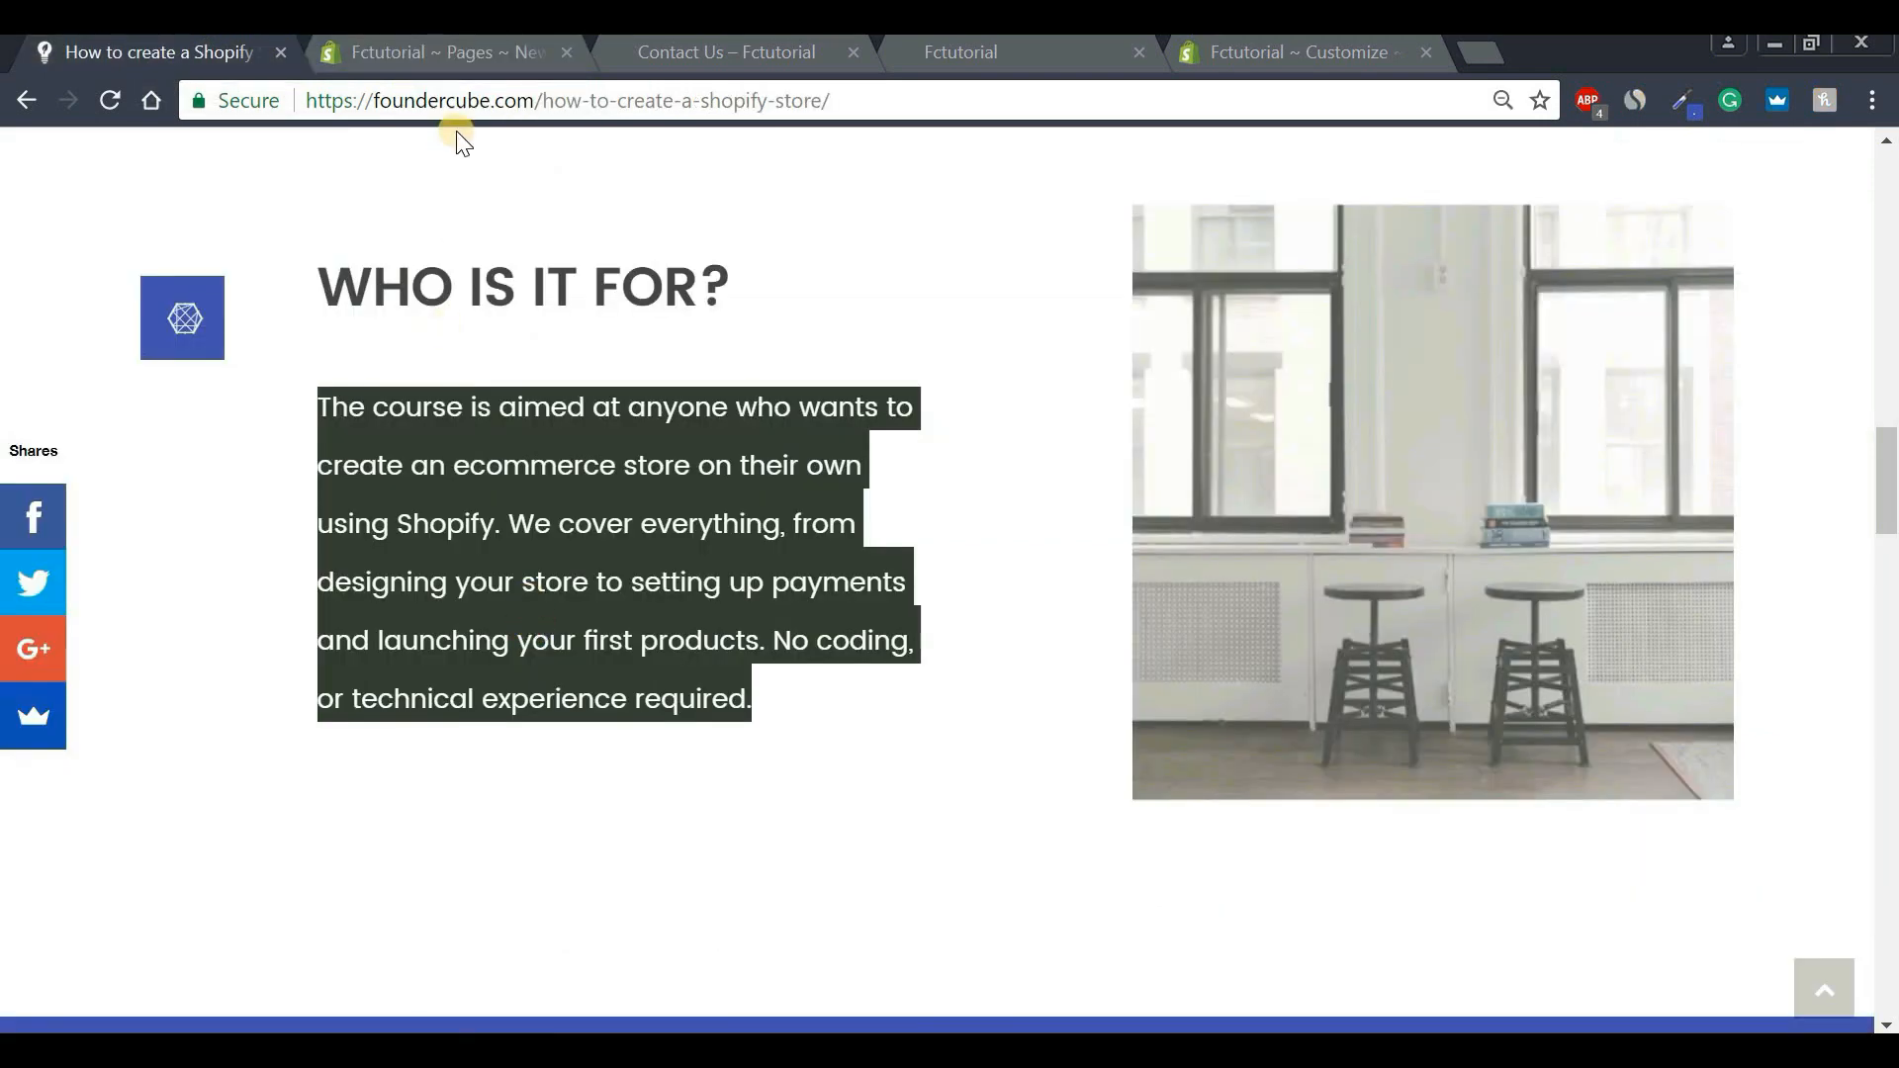
left_click(456, 47)
type("The course is aimed at anyone who wants to create an ecommerce store on their own using Shopify. We cover everything, from designing your store to setting up payments and launching your first products. No coding, or technical experience required.")
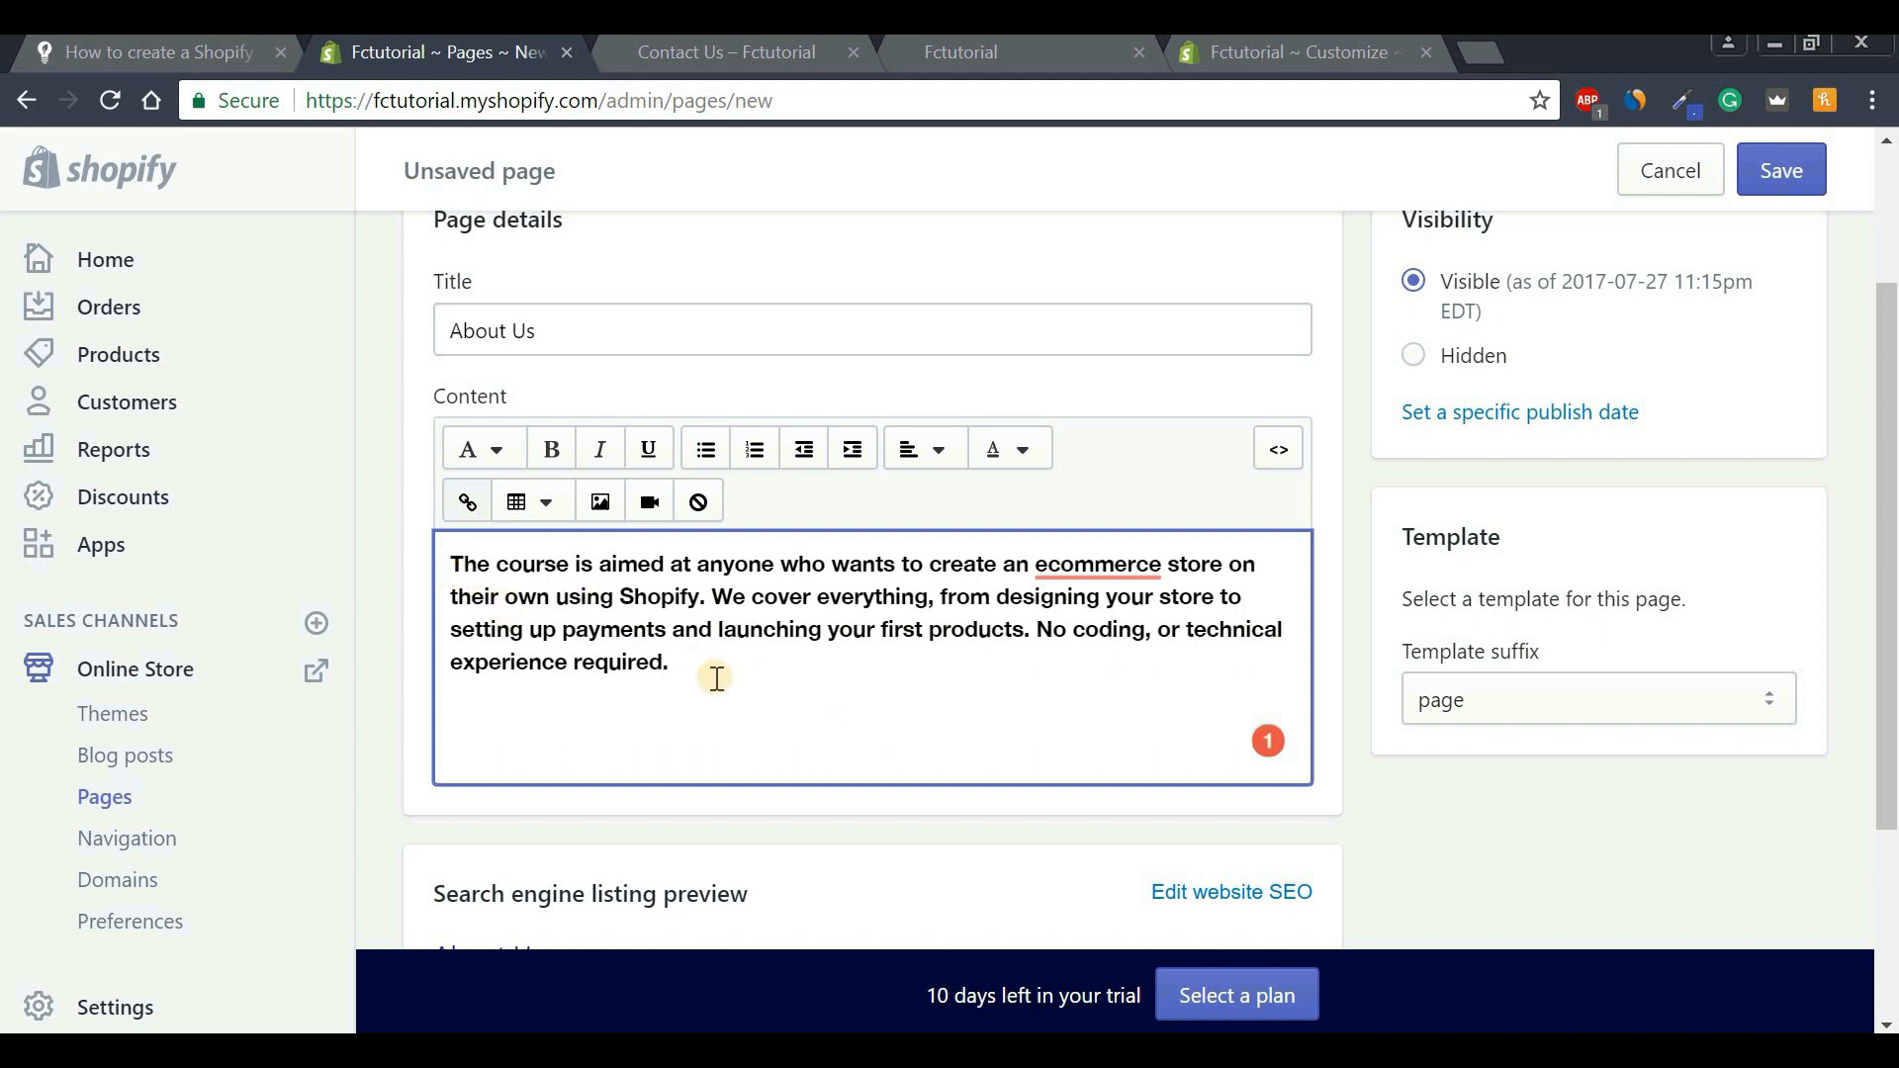
key("Return")
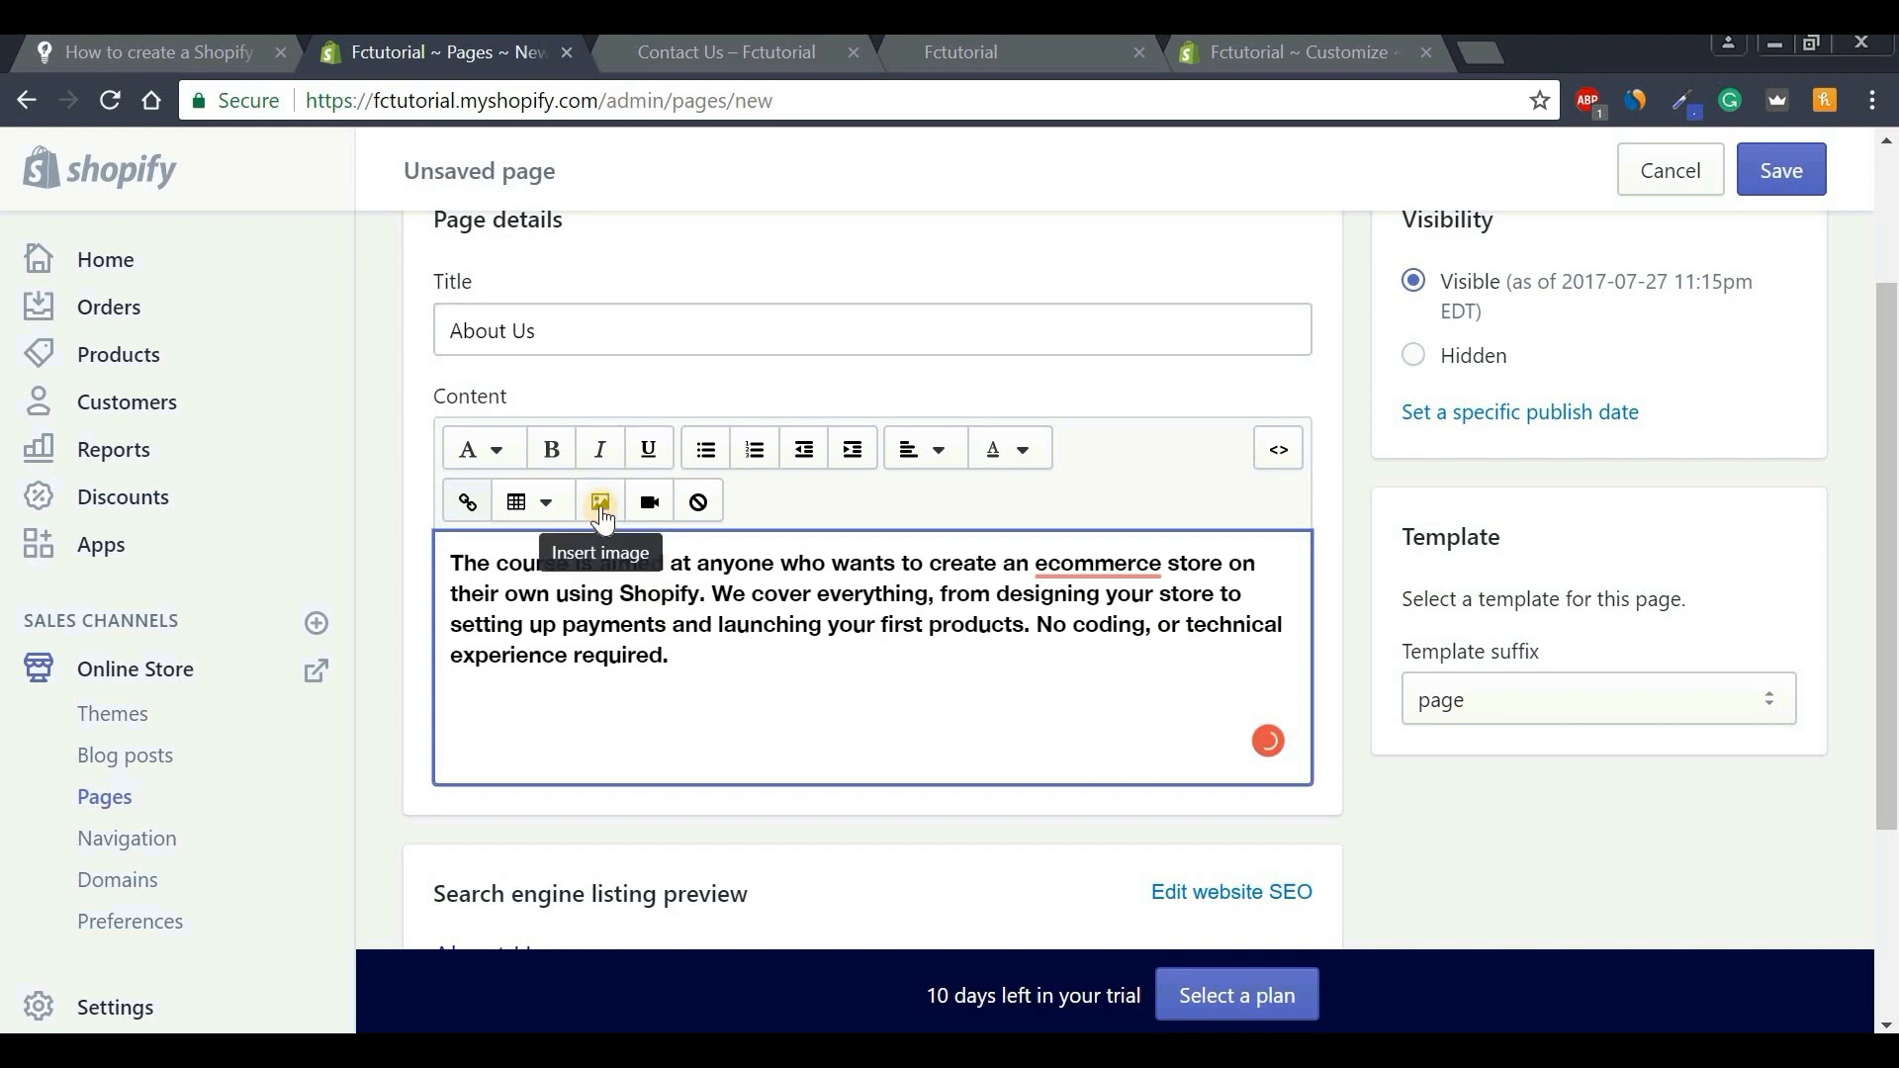
Insert the FOUNDER CUBE logo image into the content at Medium (240x240) size.
left_click(600, 502)
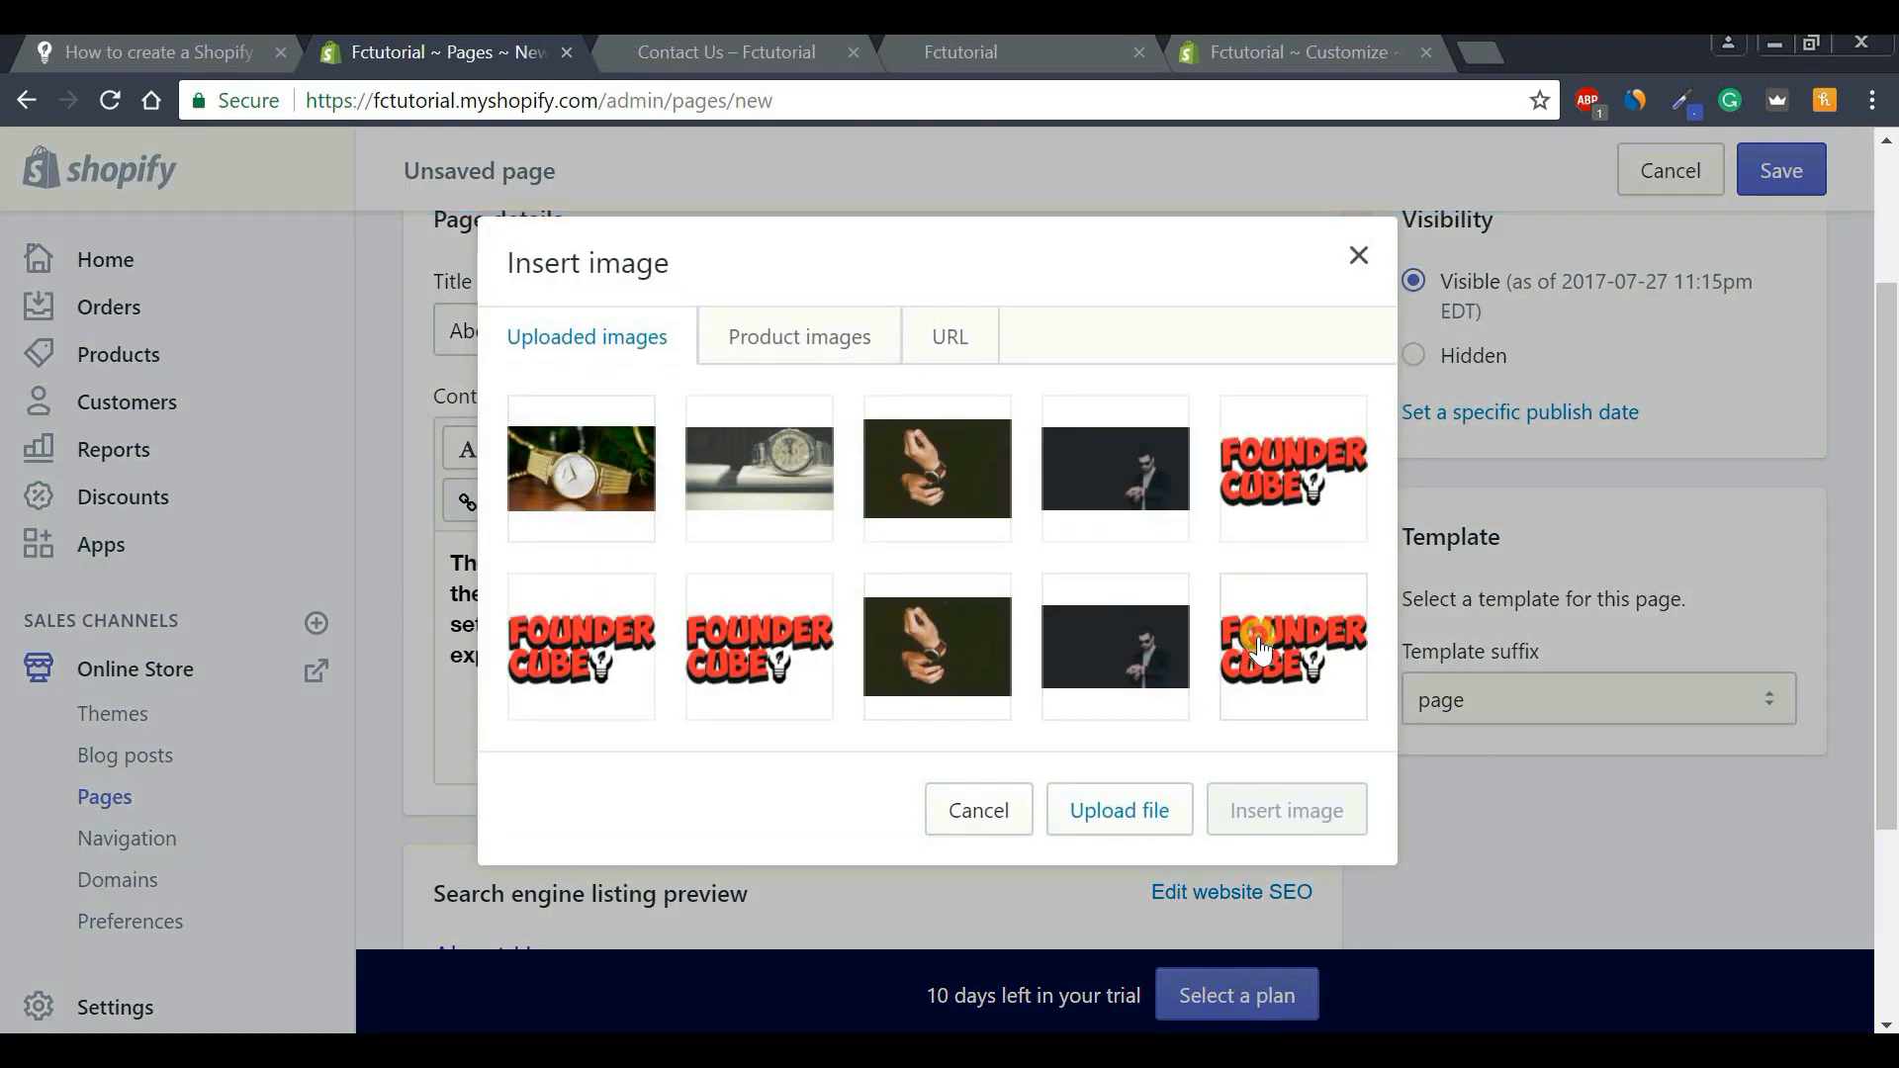
left_click(1254, 636)
left_click(658, 947)
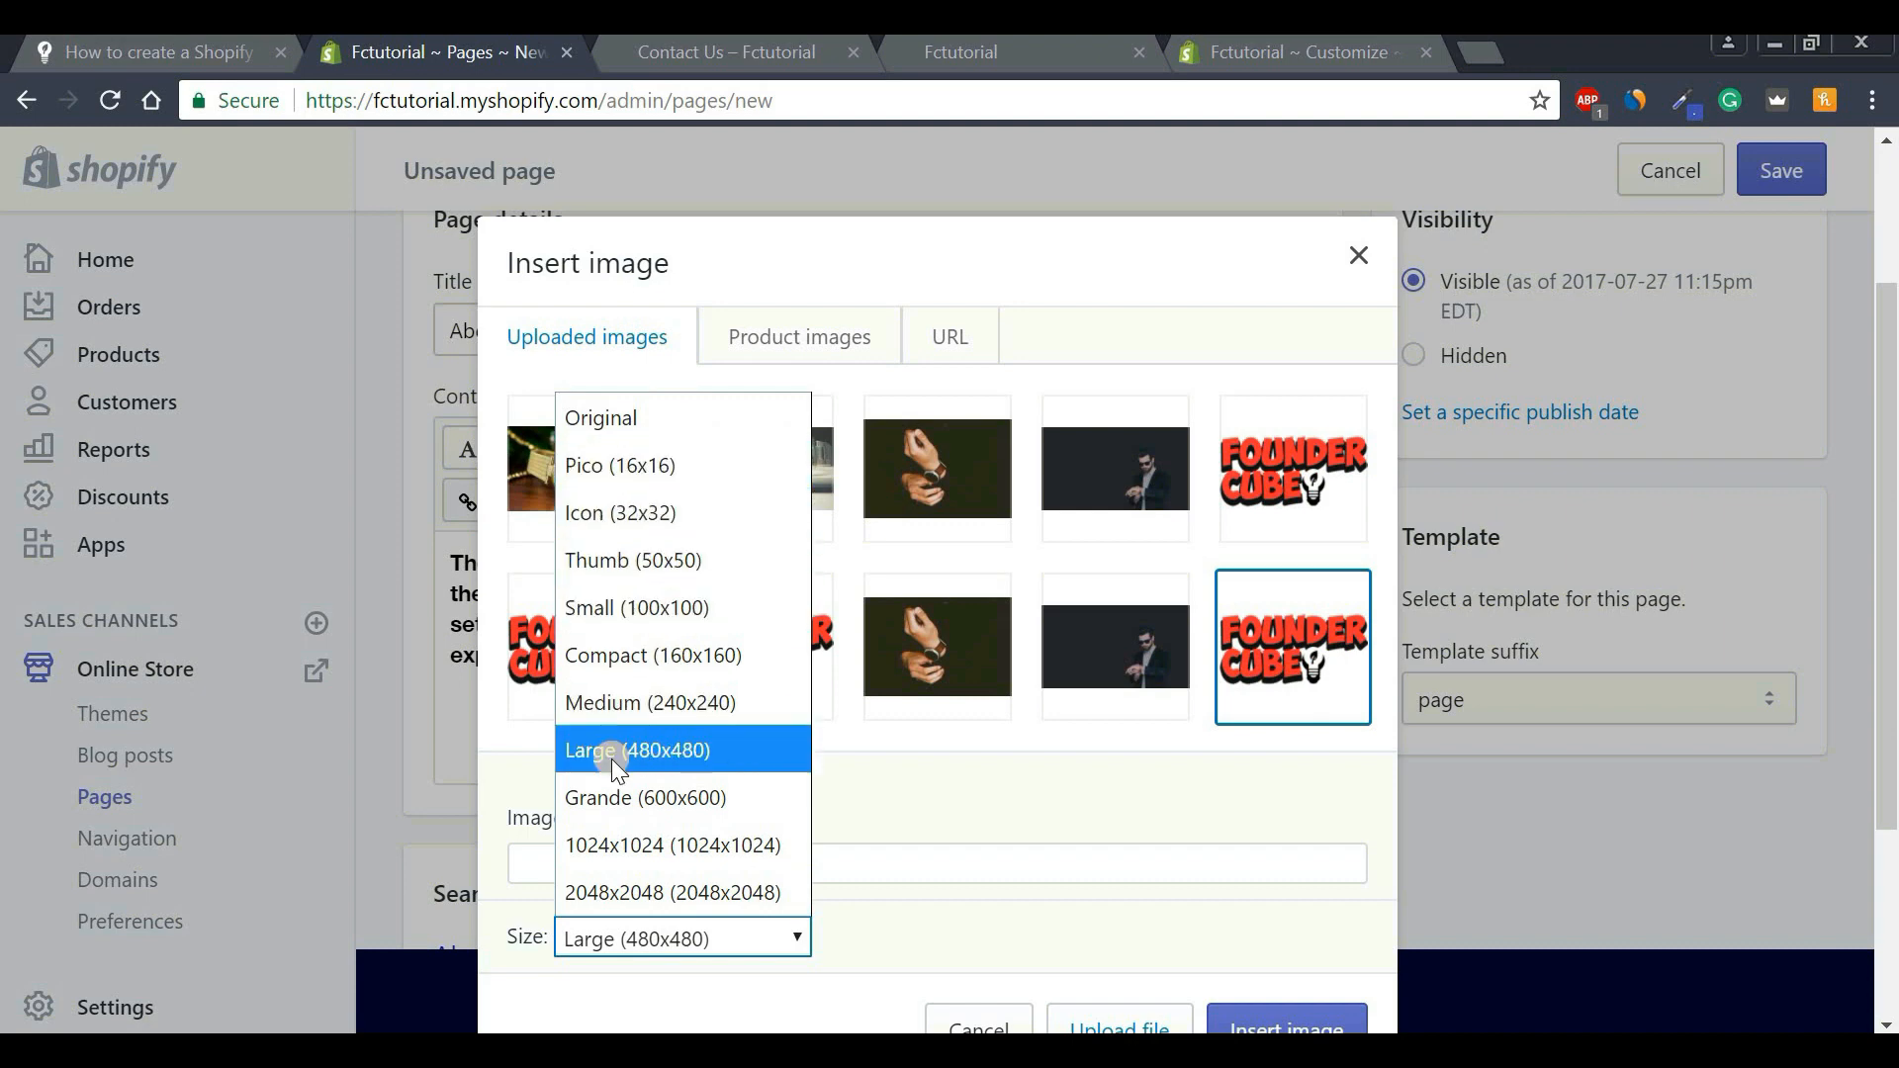
left_click(633, 706)
left_click(1258, 1019)
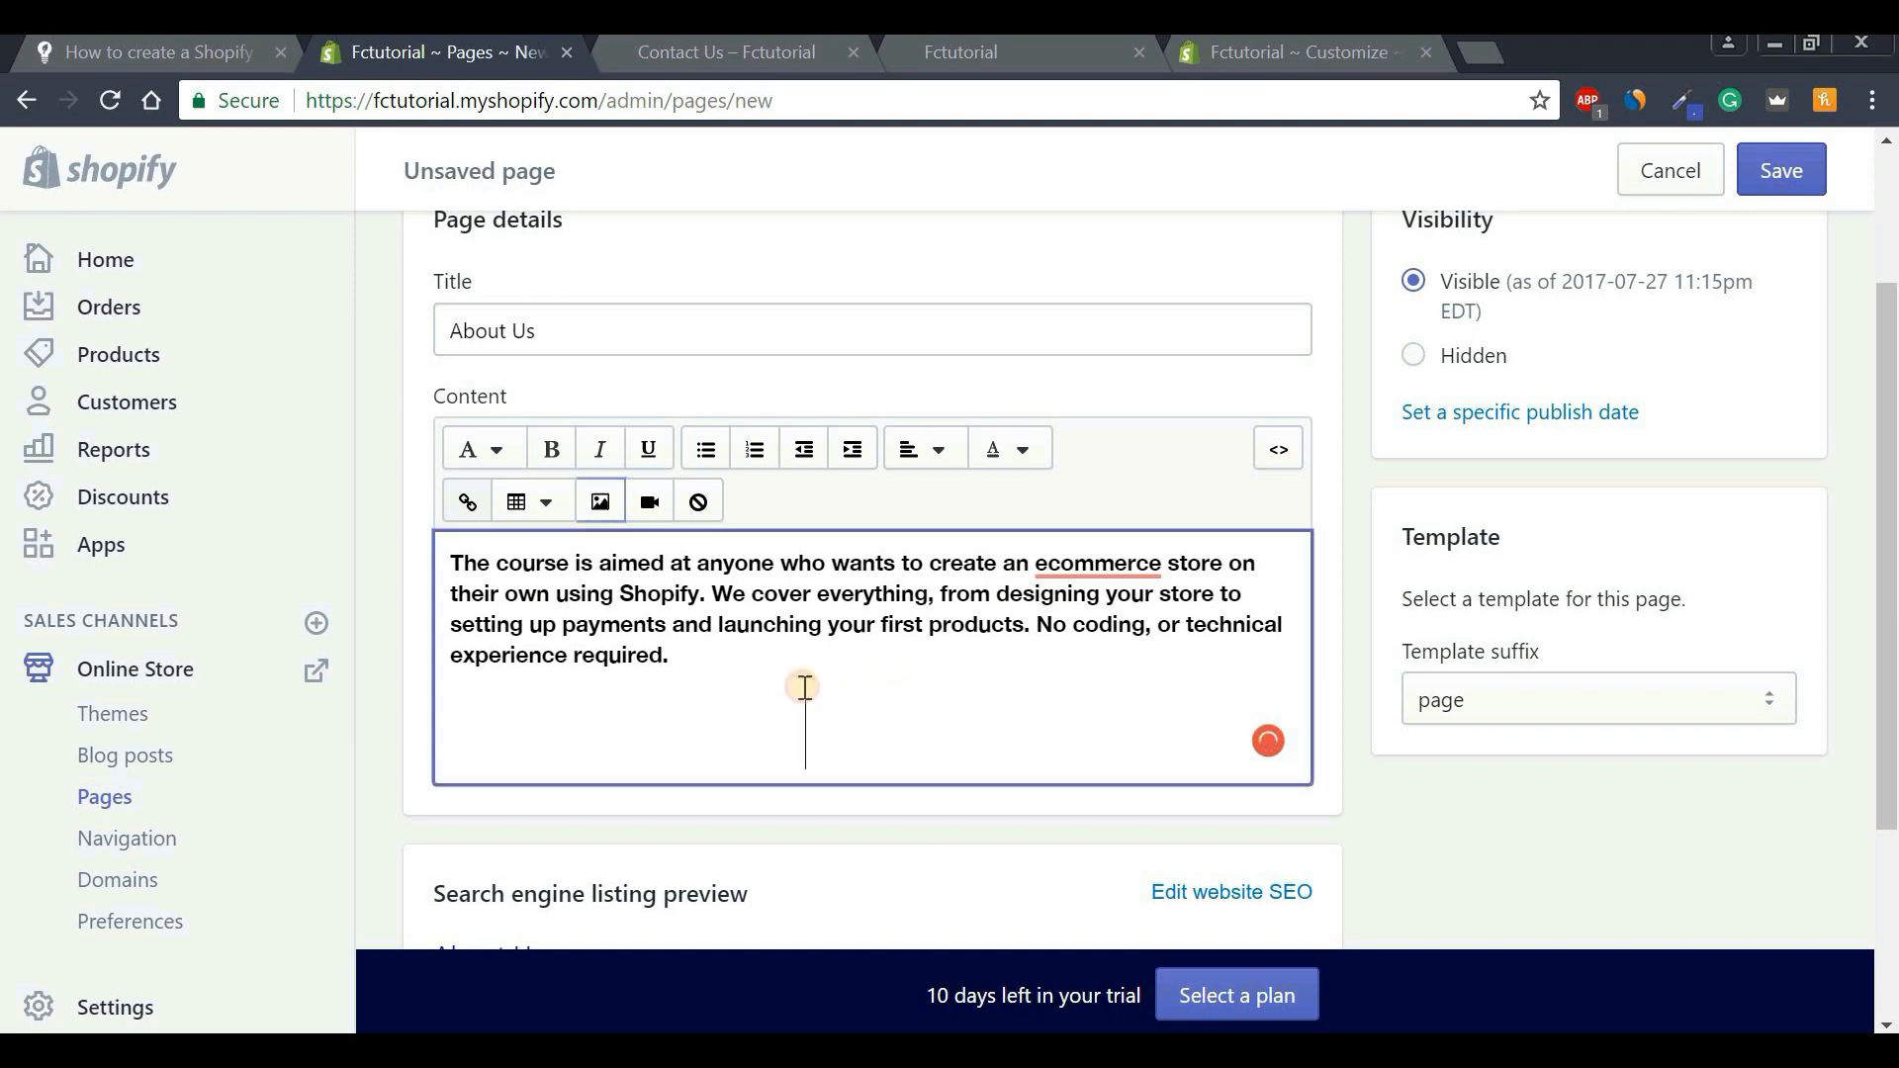
scroll(802, 682, "down", 4)
scroll(668, 508, "up", 1)
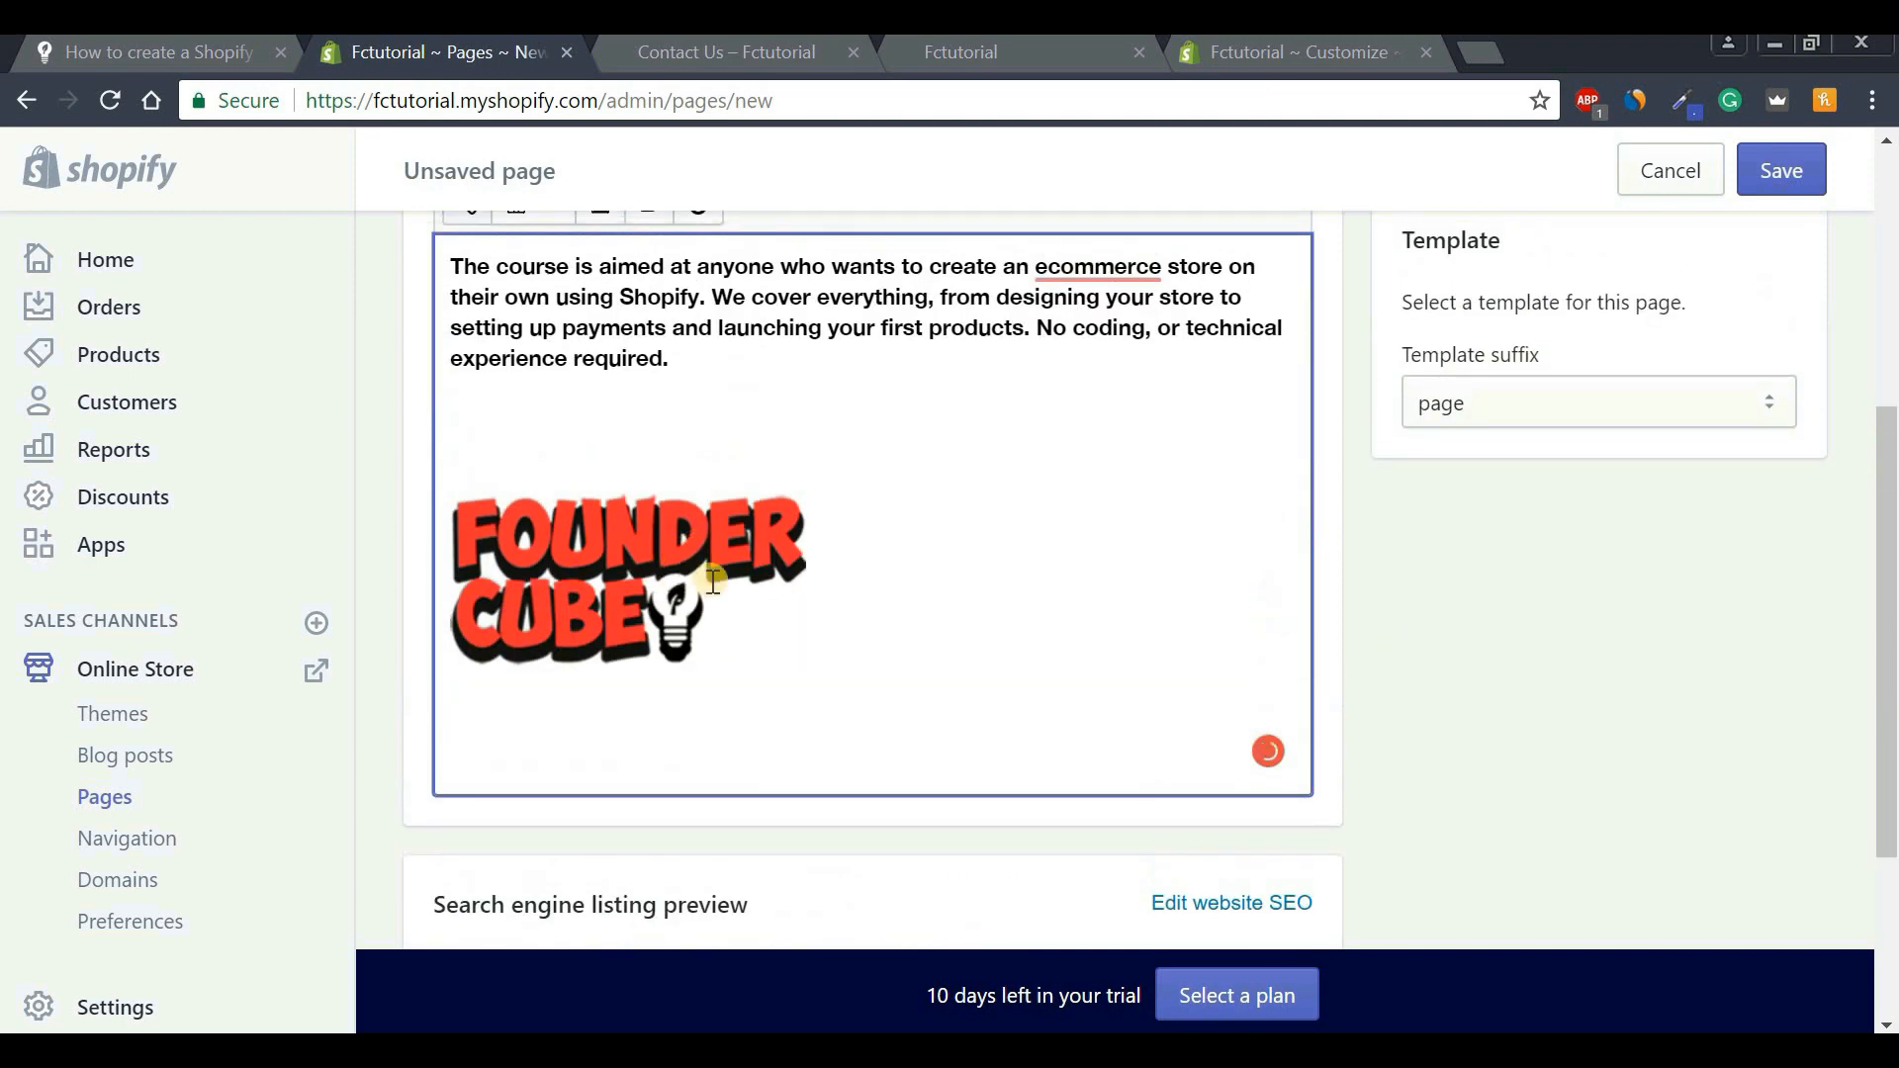
Resize the logo to Large (480x480) and centre it.
double_click(632, 567)
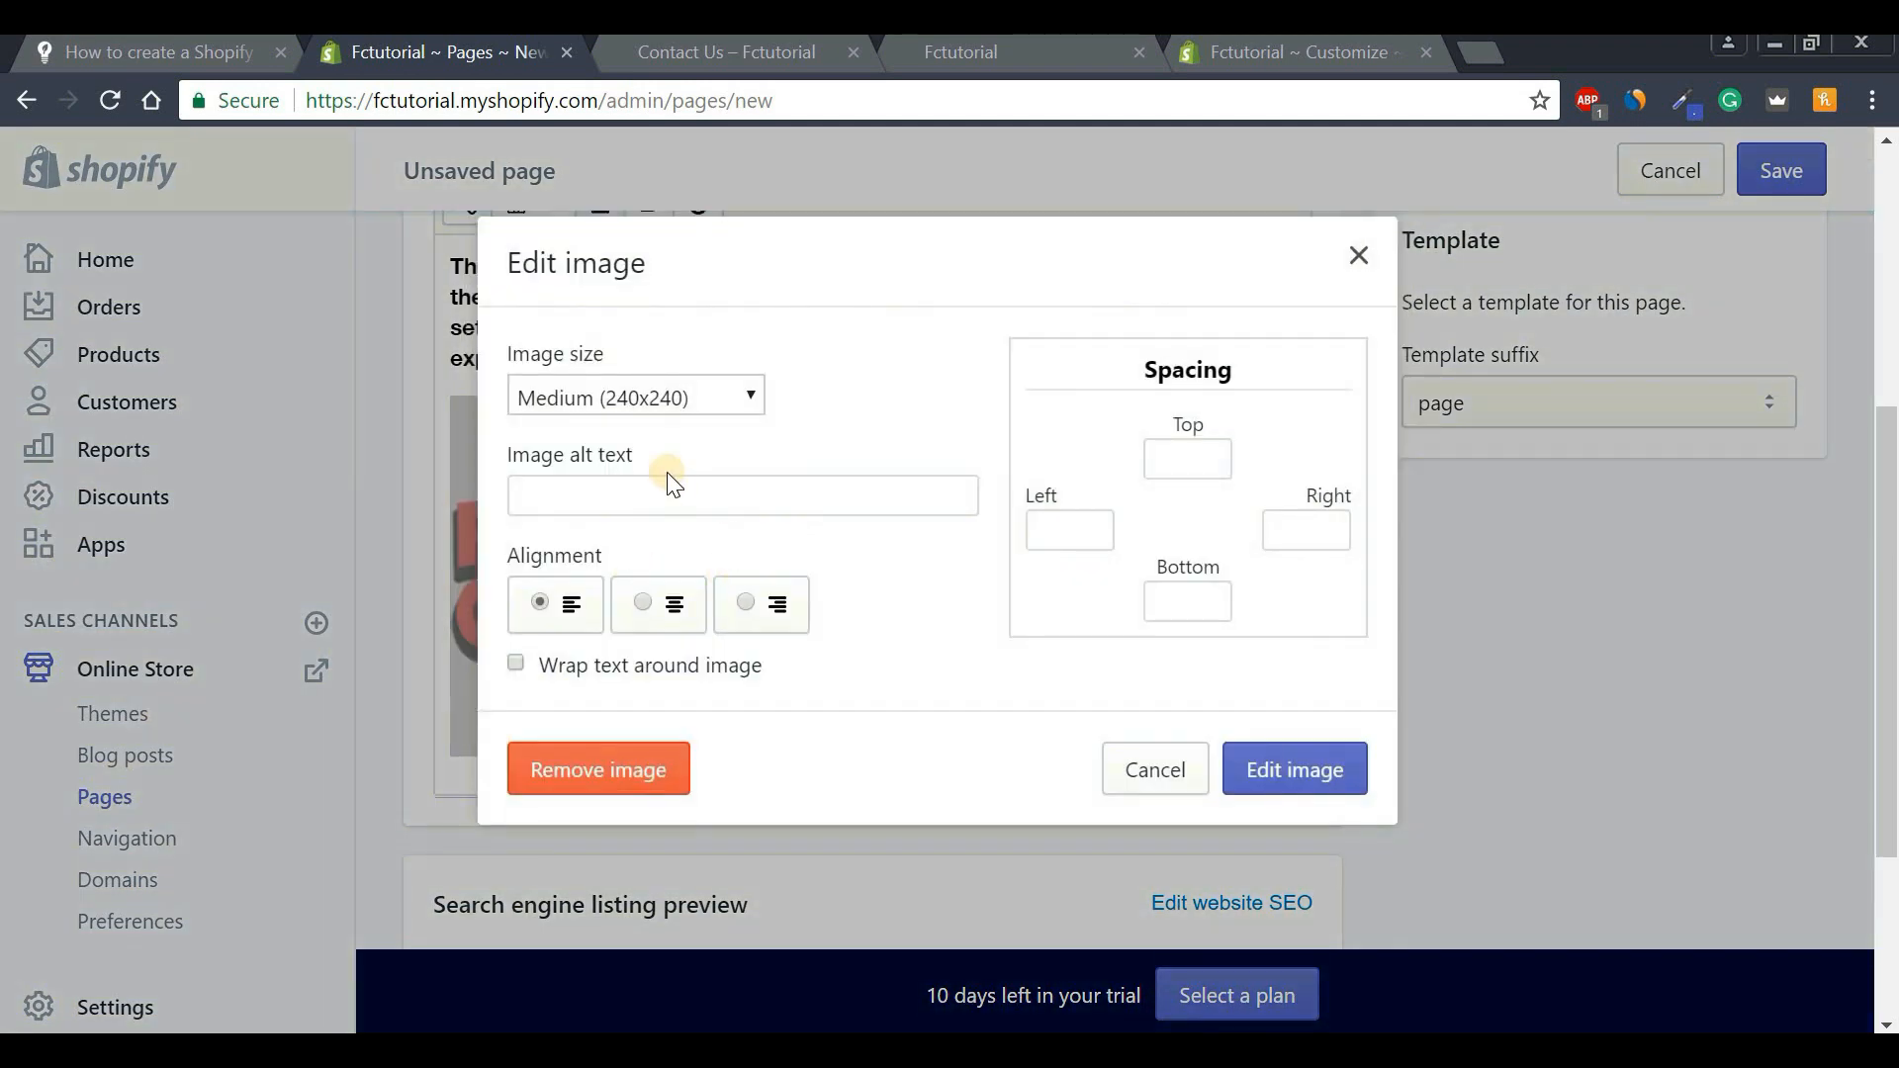
left_click(648, 397)
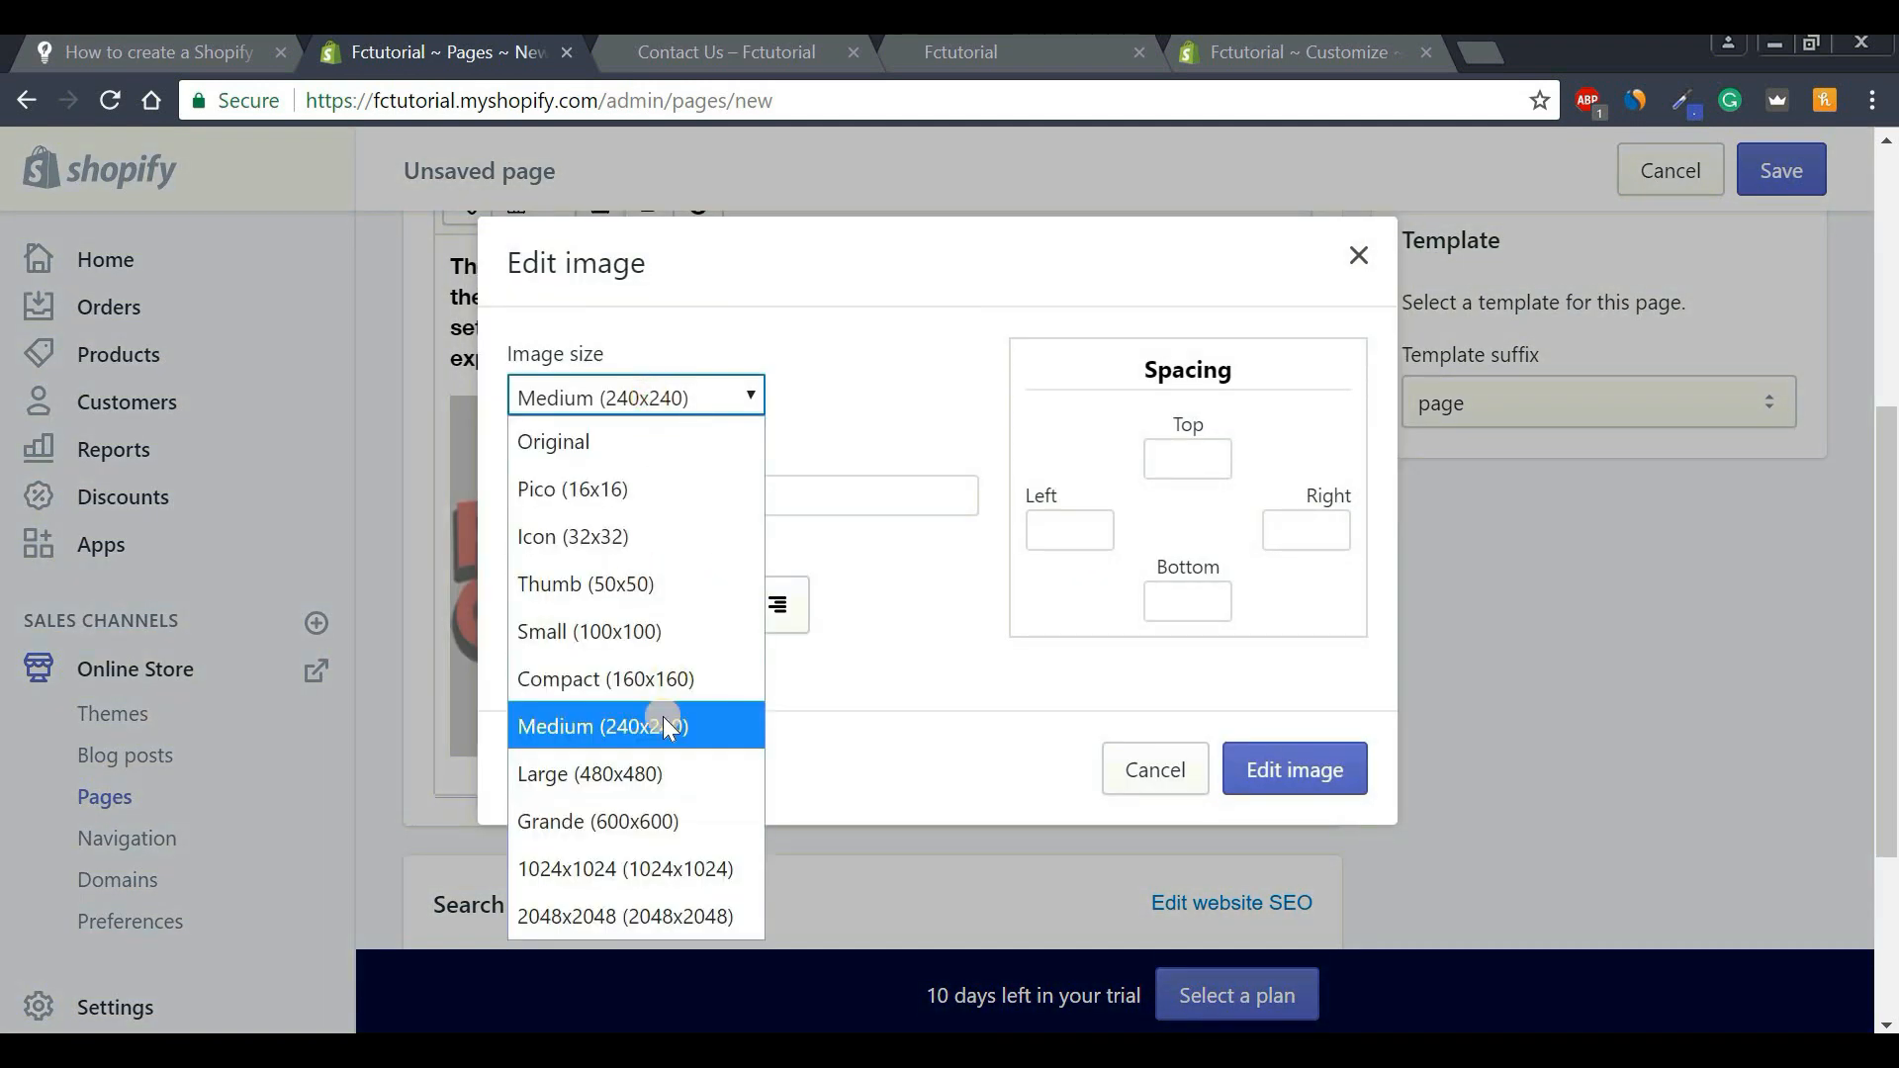
left_click(619, 777)
left_click(643, 605)
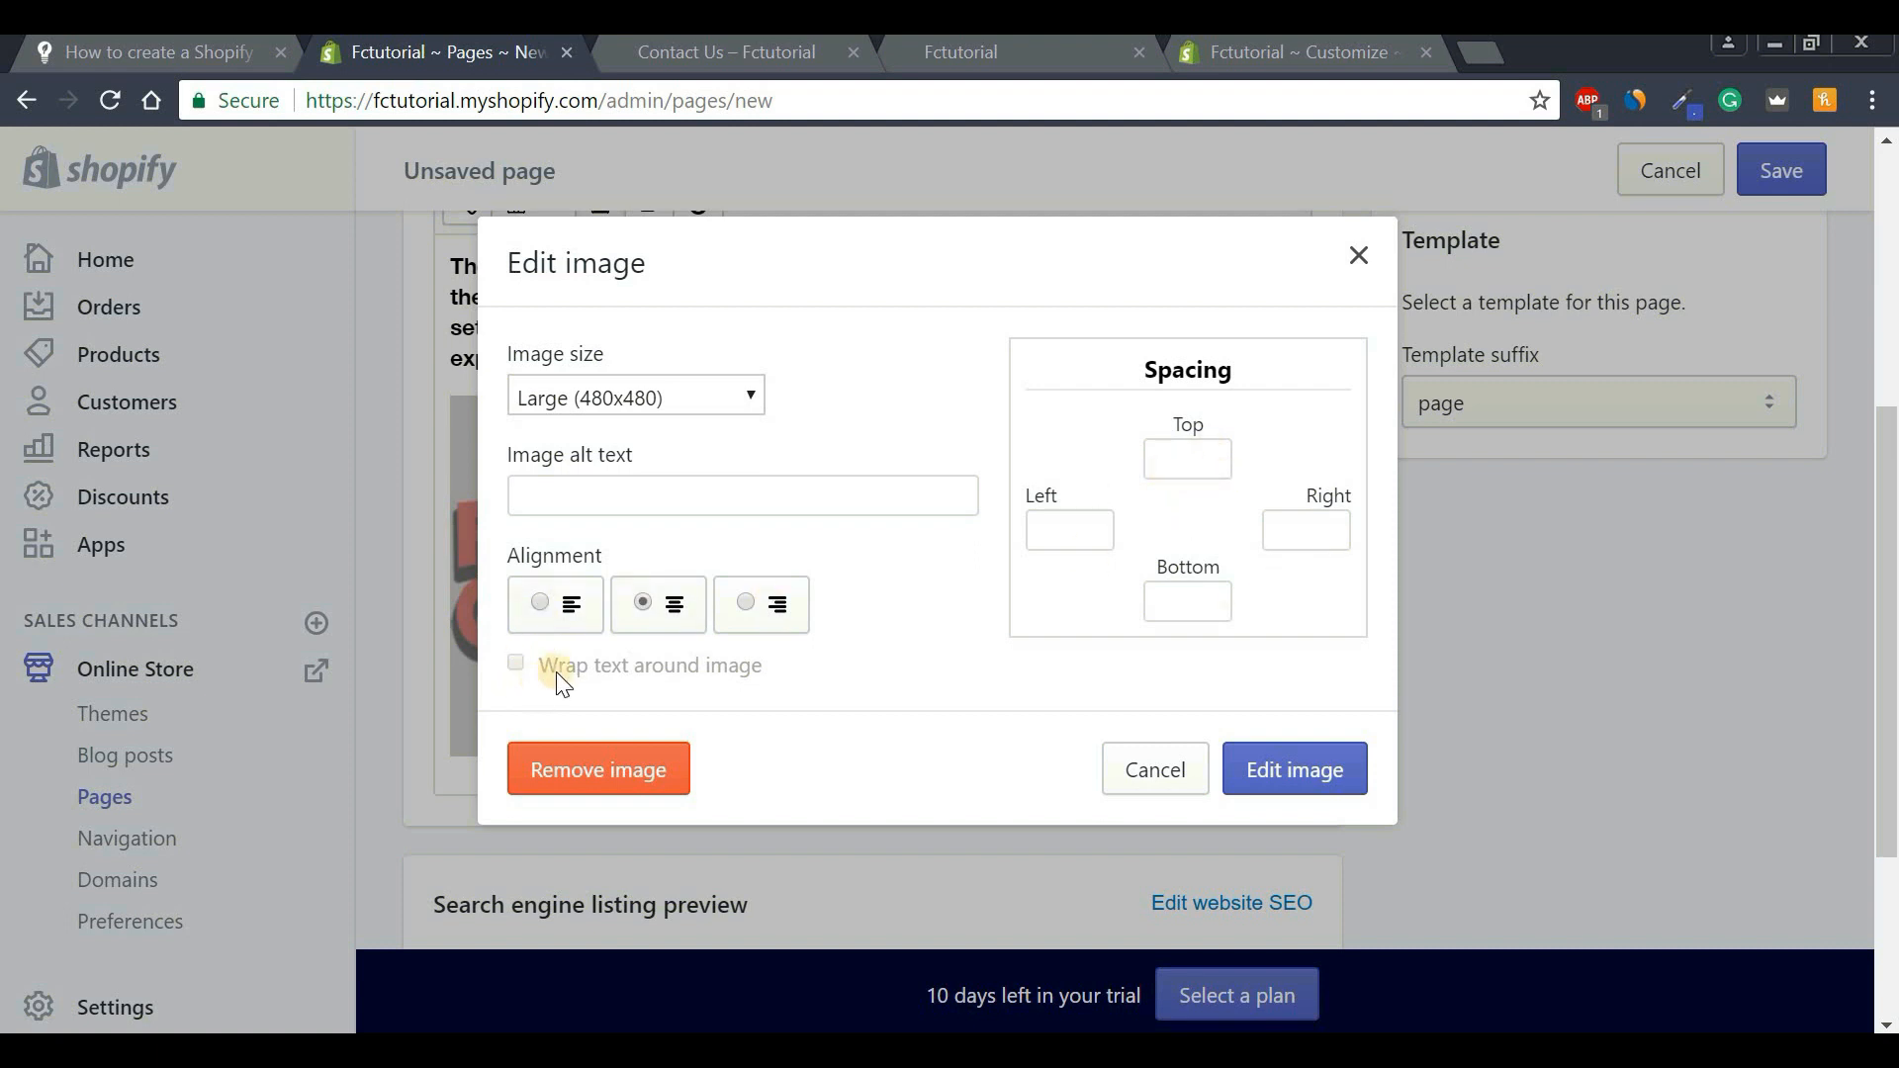
left_click(1311, 764)
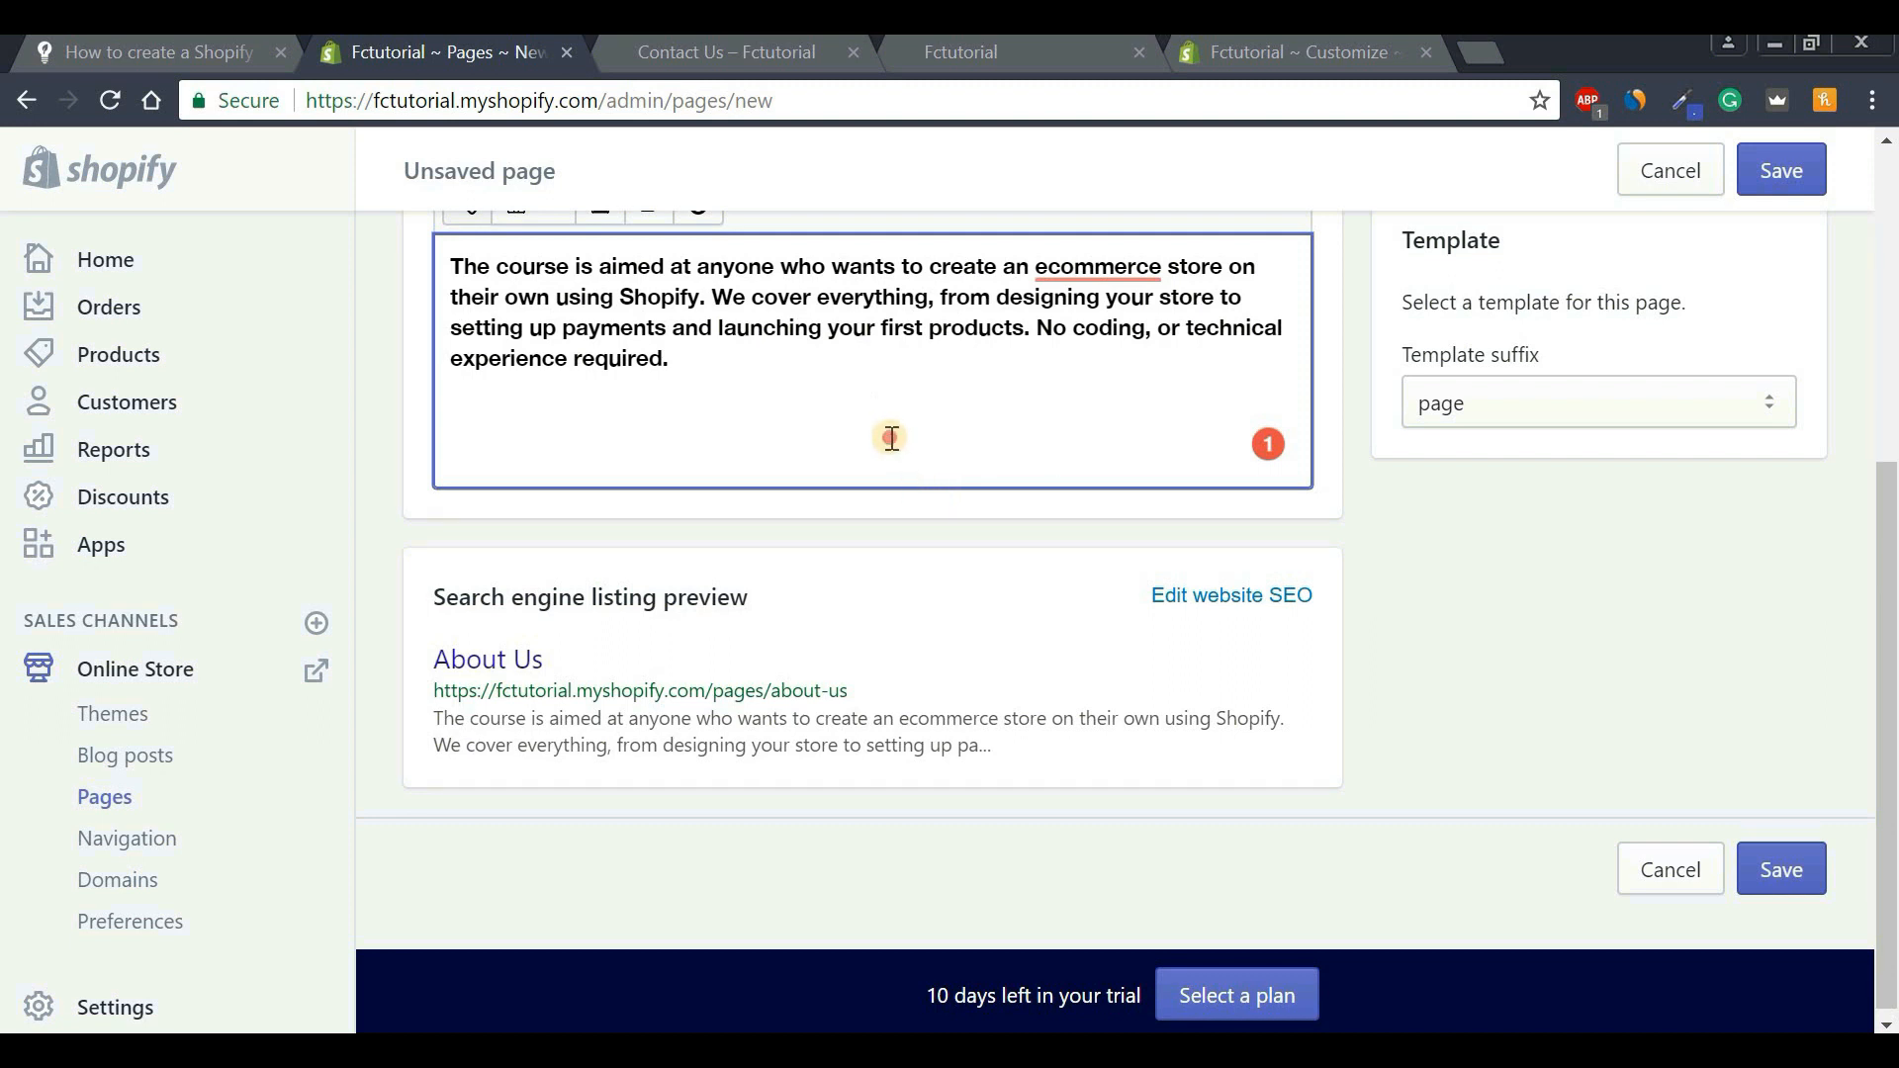
Delete the logo from the content and save the About Us page.
left_click(1138, 647)
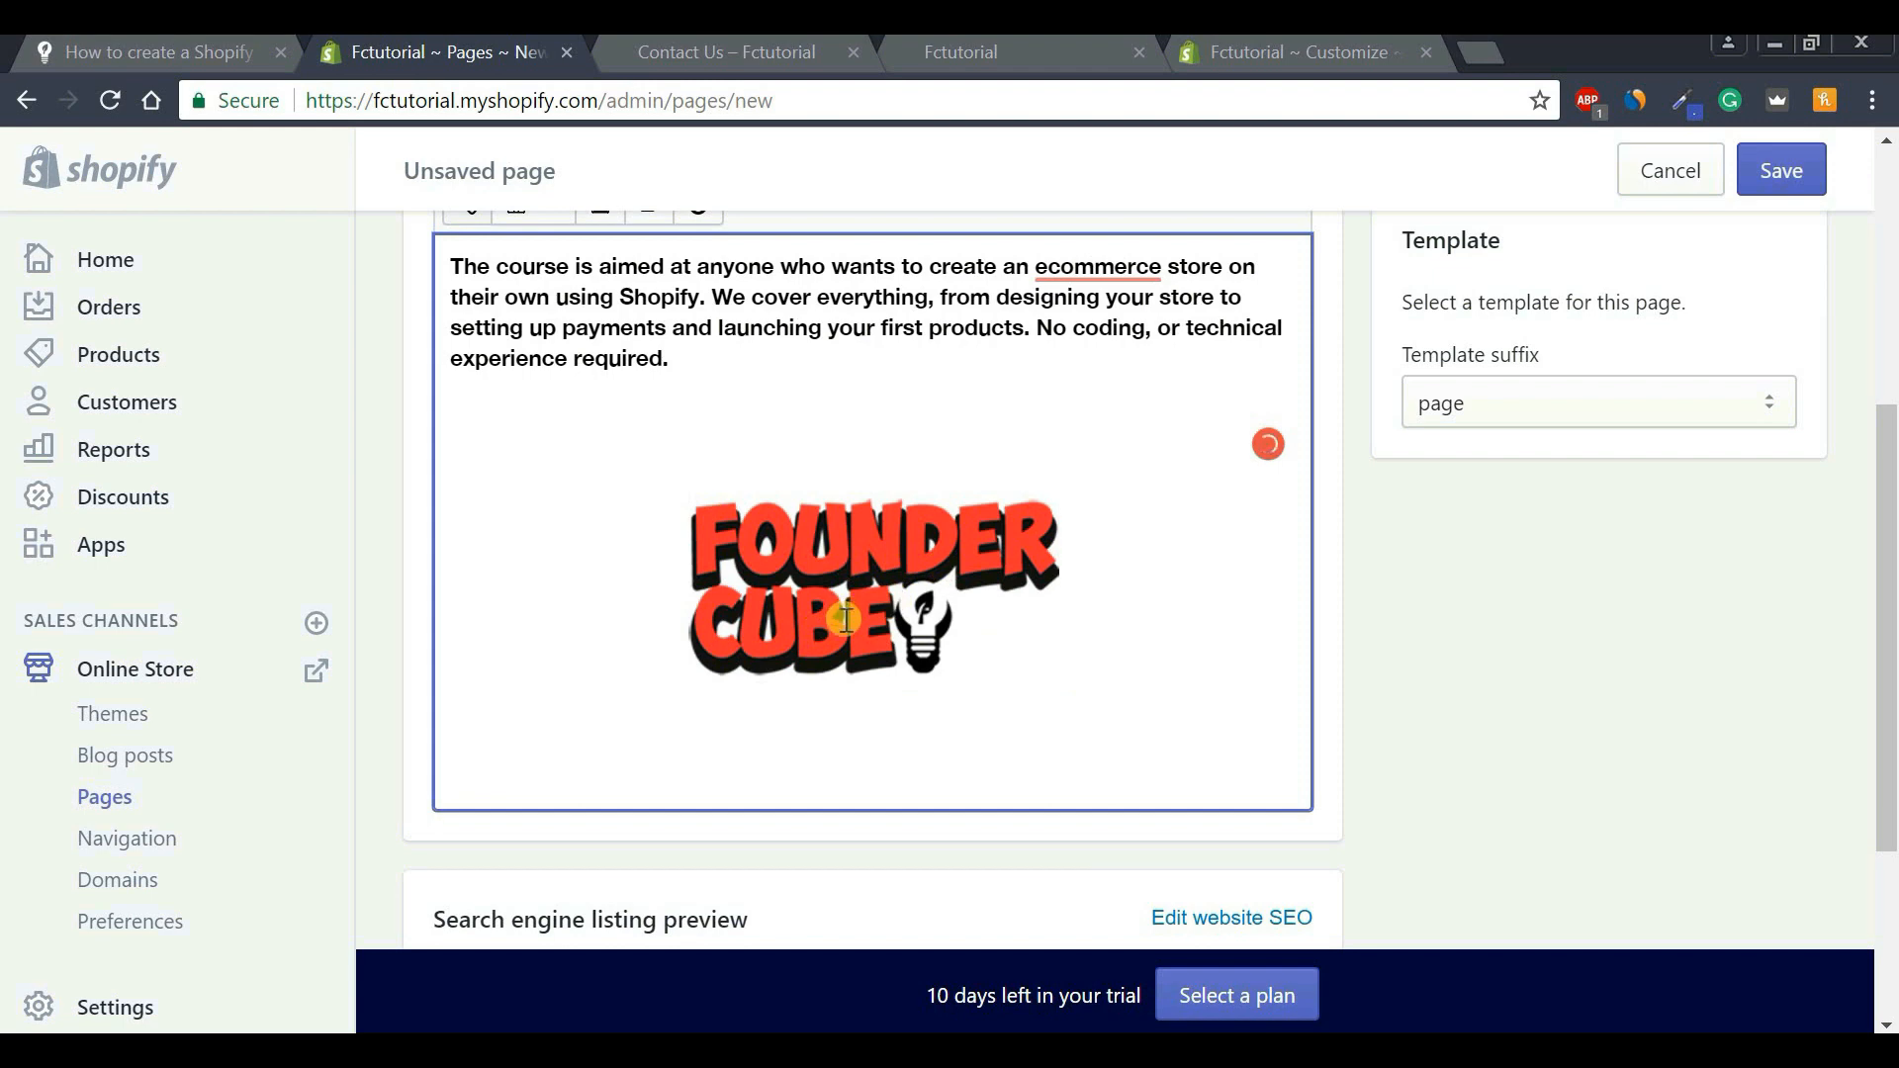
key("BackSpace")
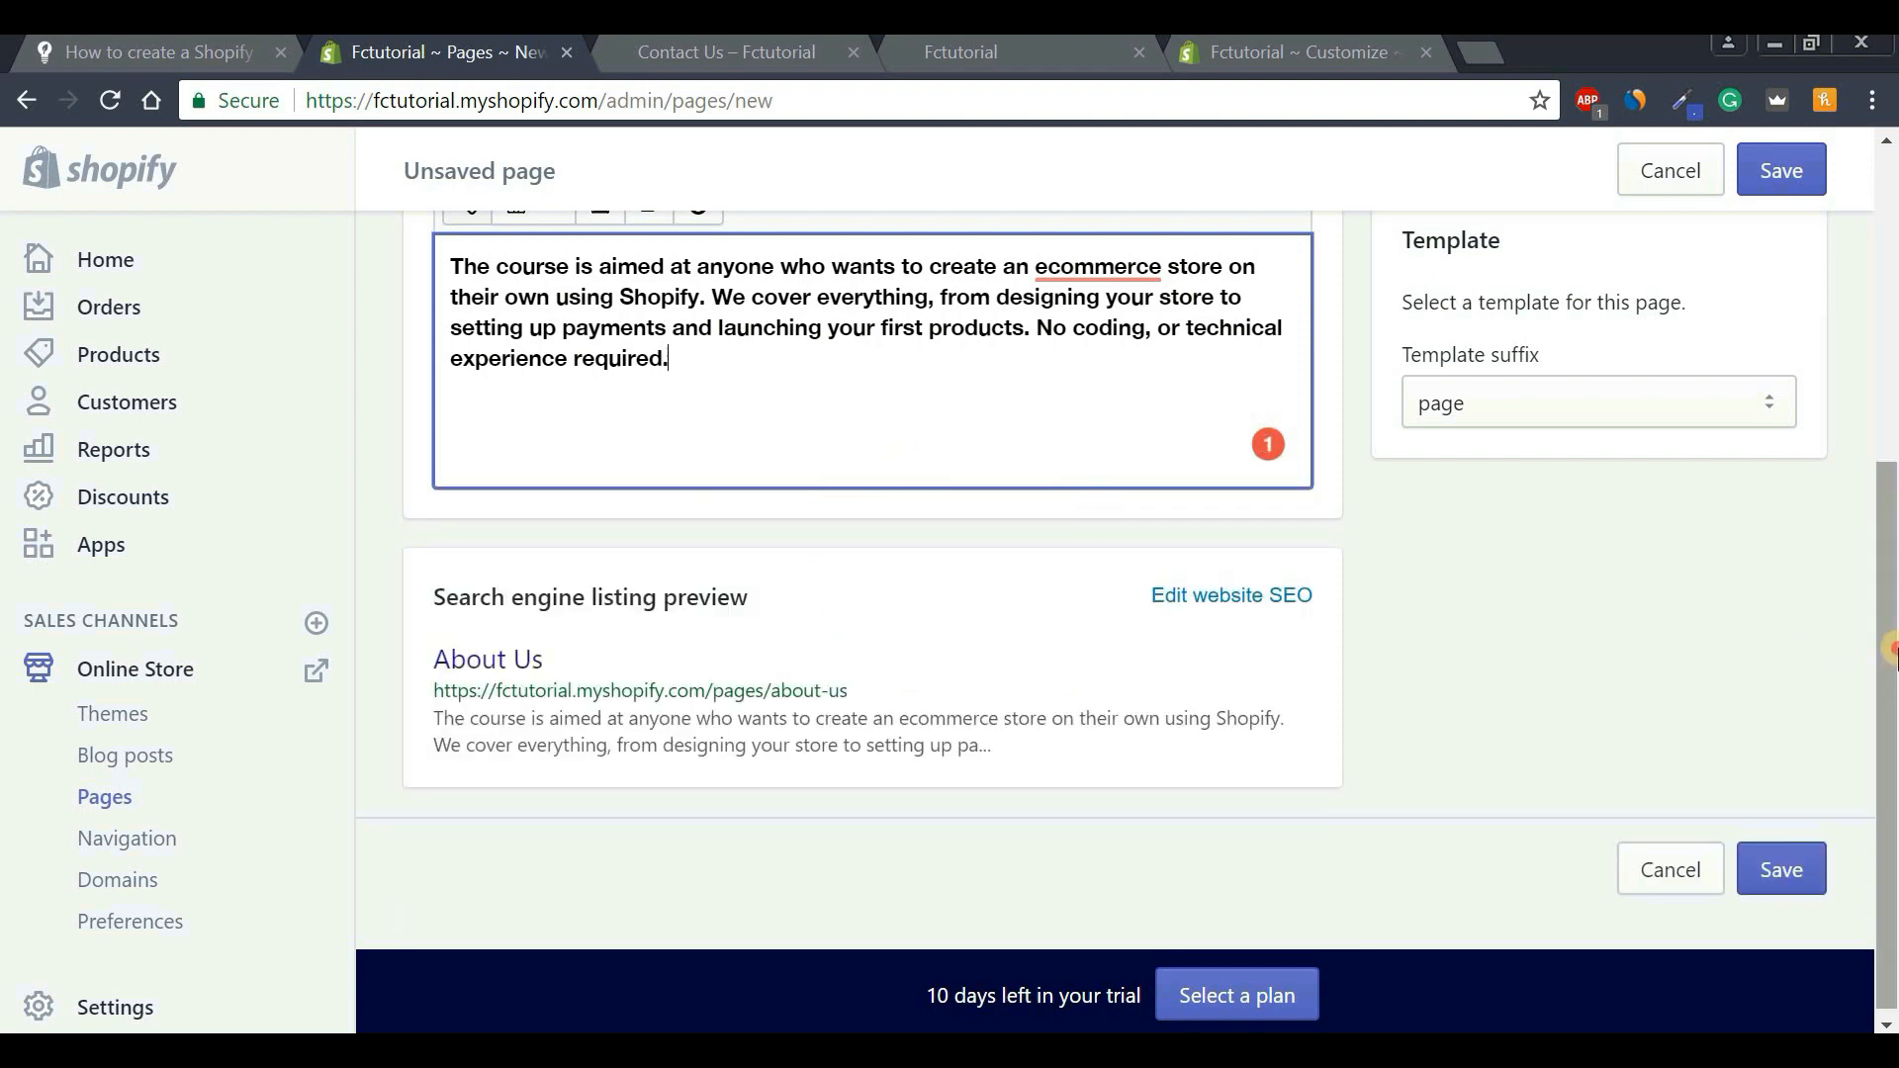
scroll(1884, 663, "up", 3)
left_click(1790, 180)
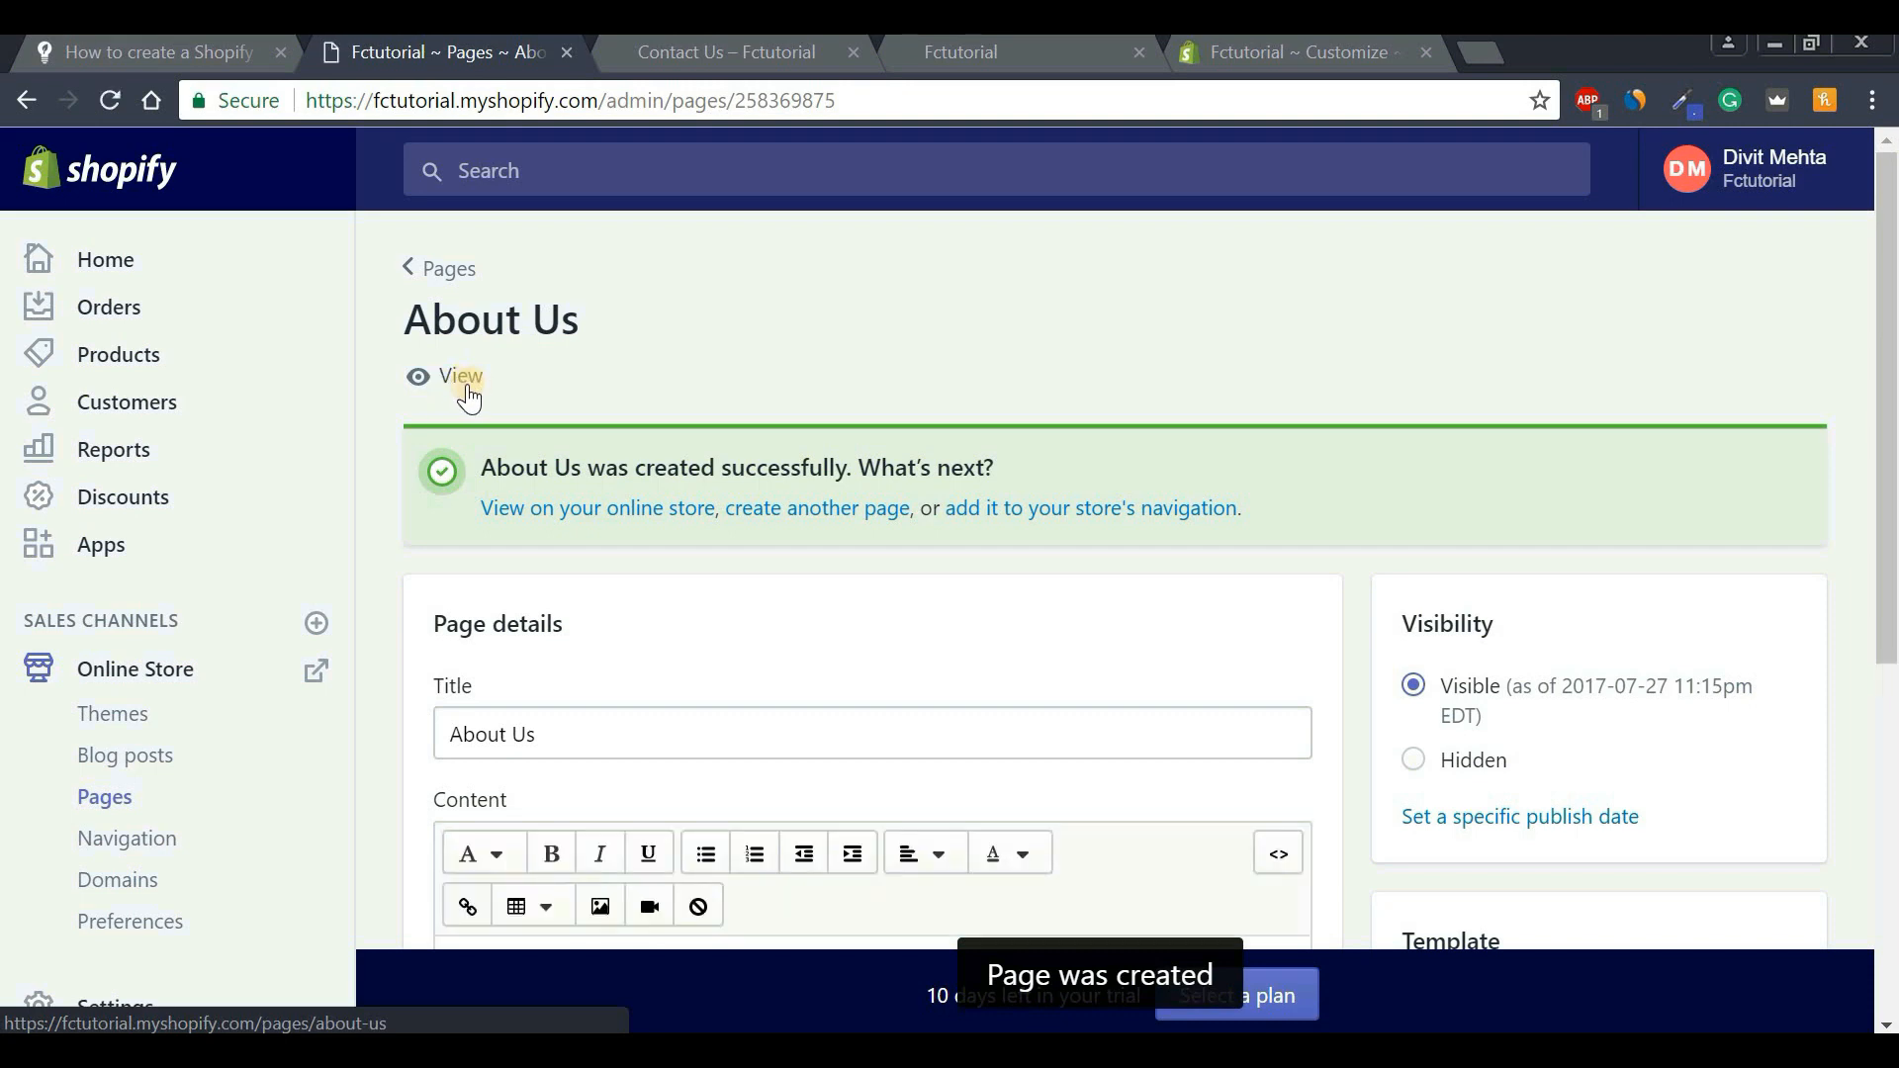
View About Us on the storefront, then return to admin and open Navigation.
left_click(456, 384)
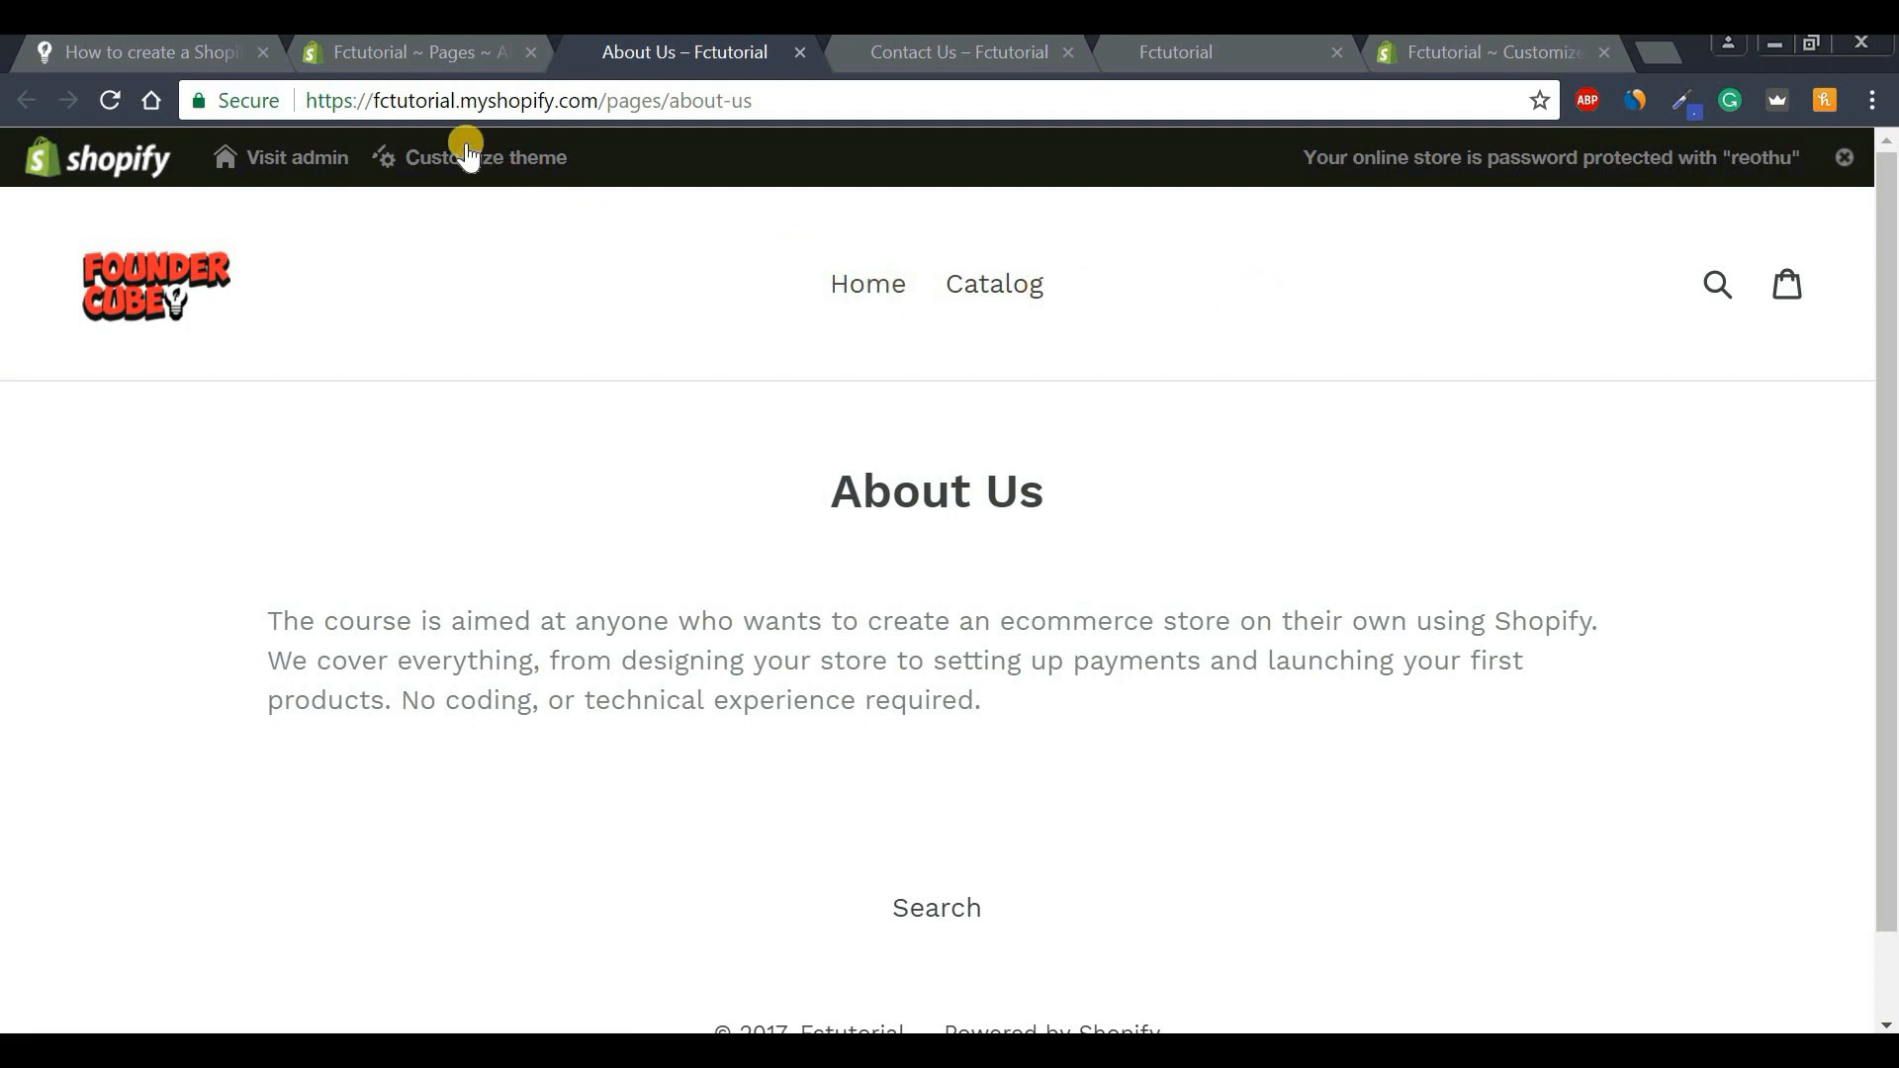
left_click(422, 53)
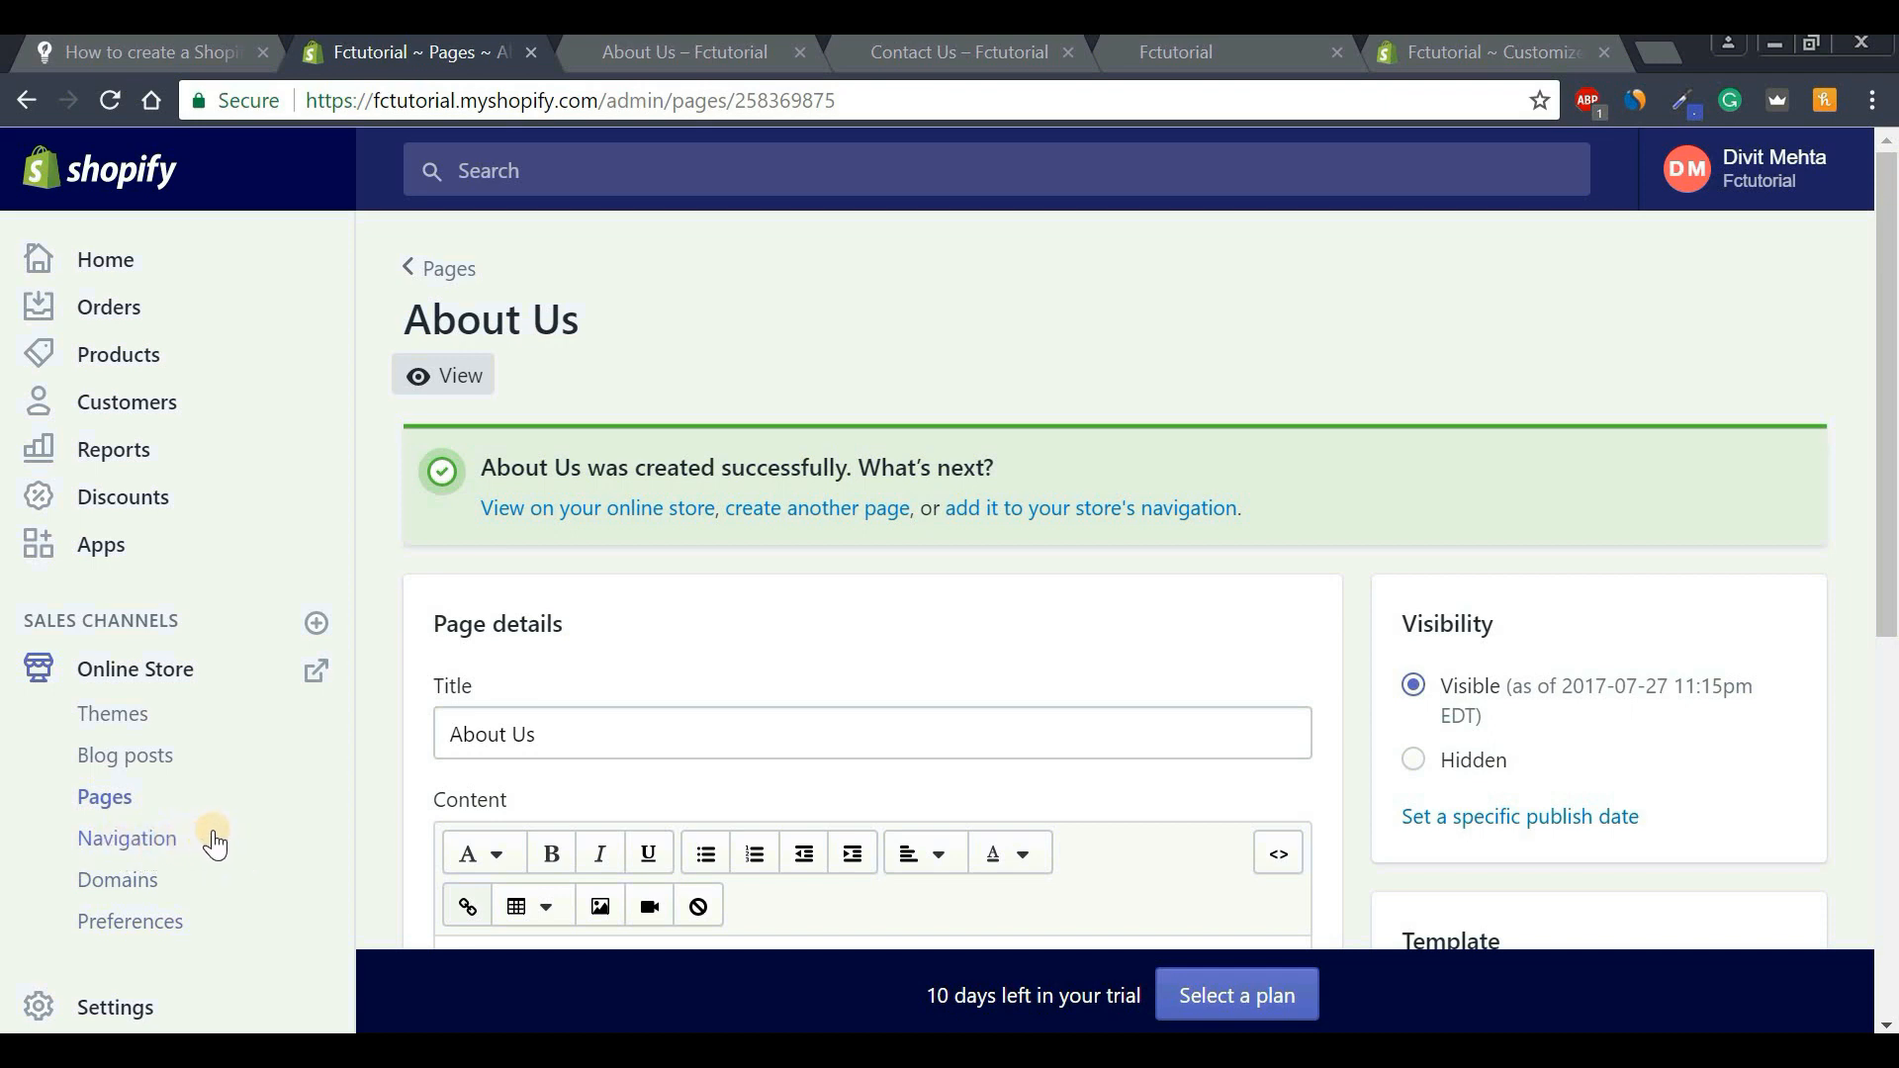
left_click(109, 849)
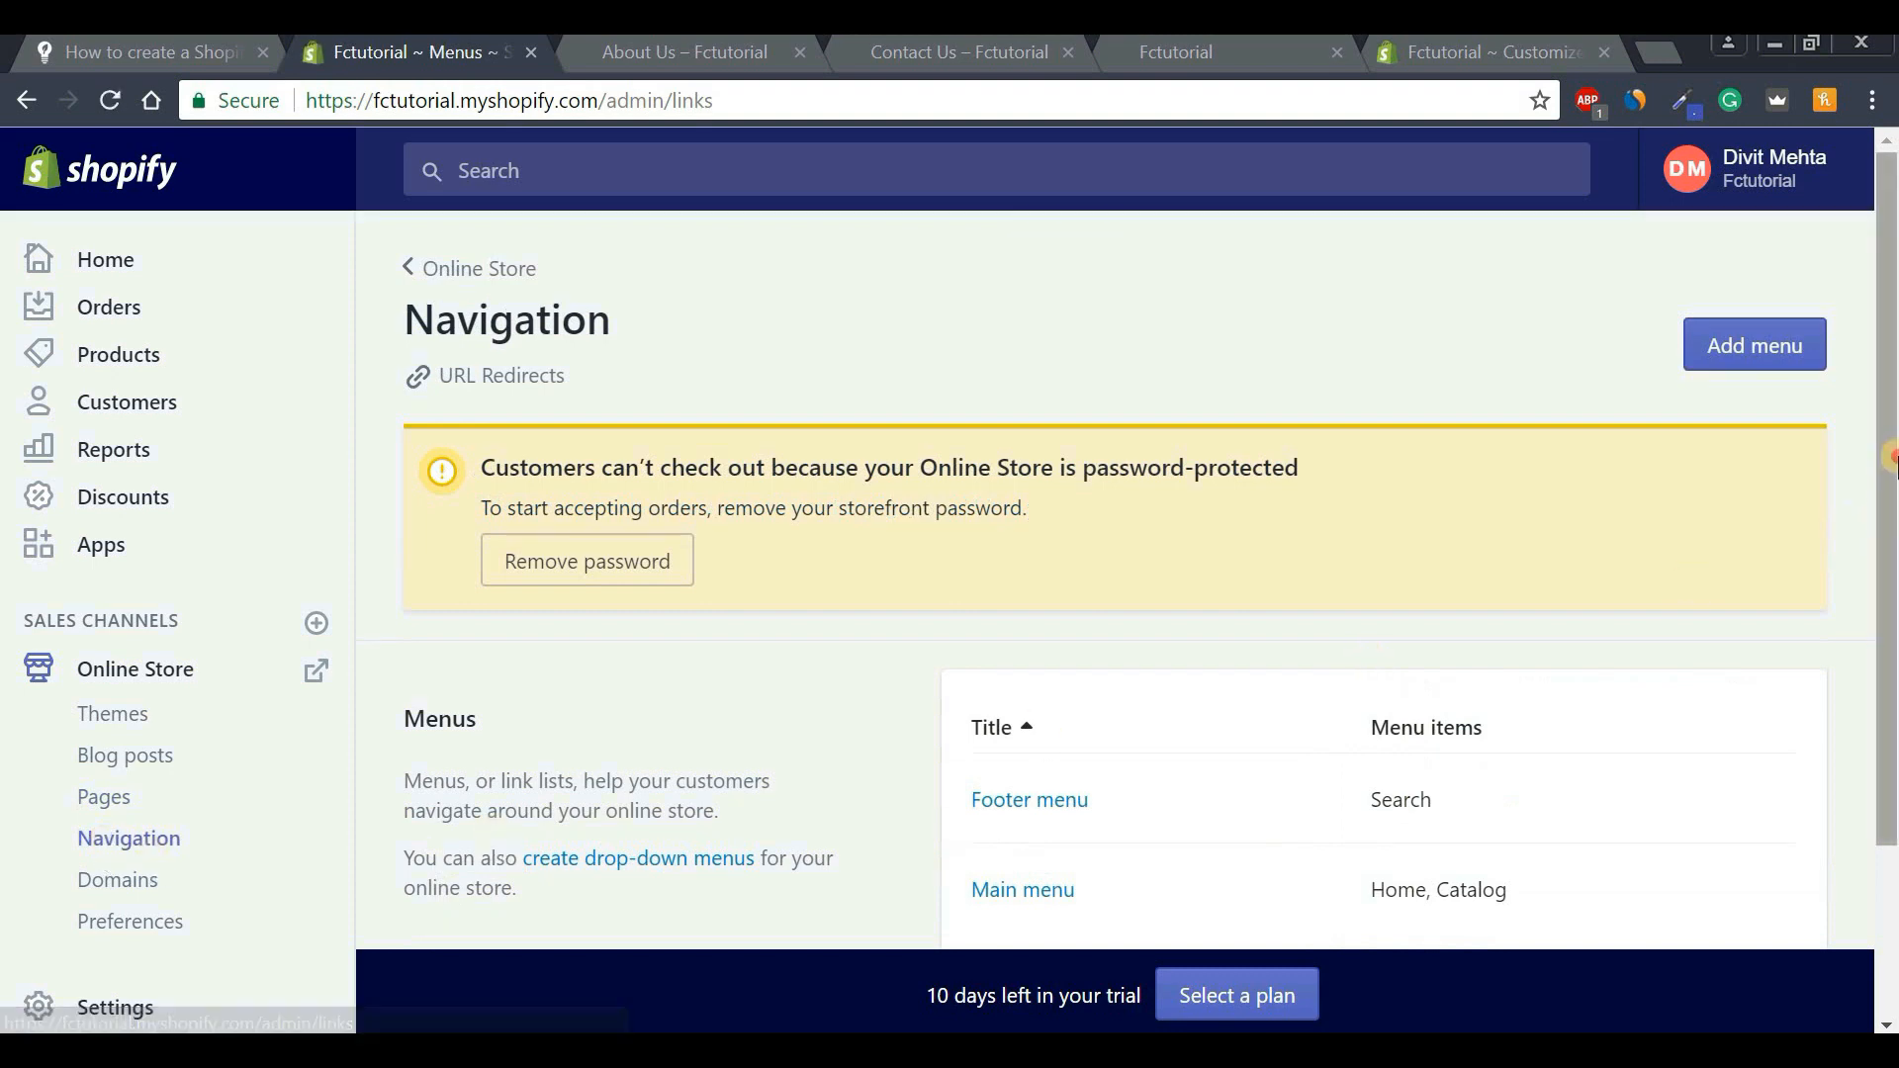
Open the Main menu for editing and compare it with the storefront menu.
scroll(1810, 594, "down", 2)
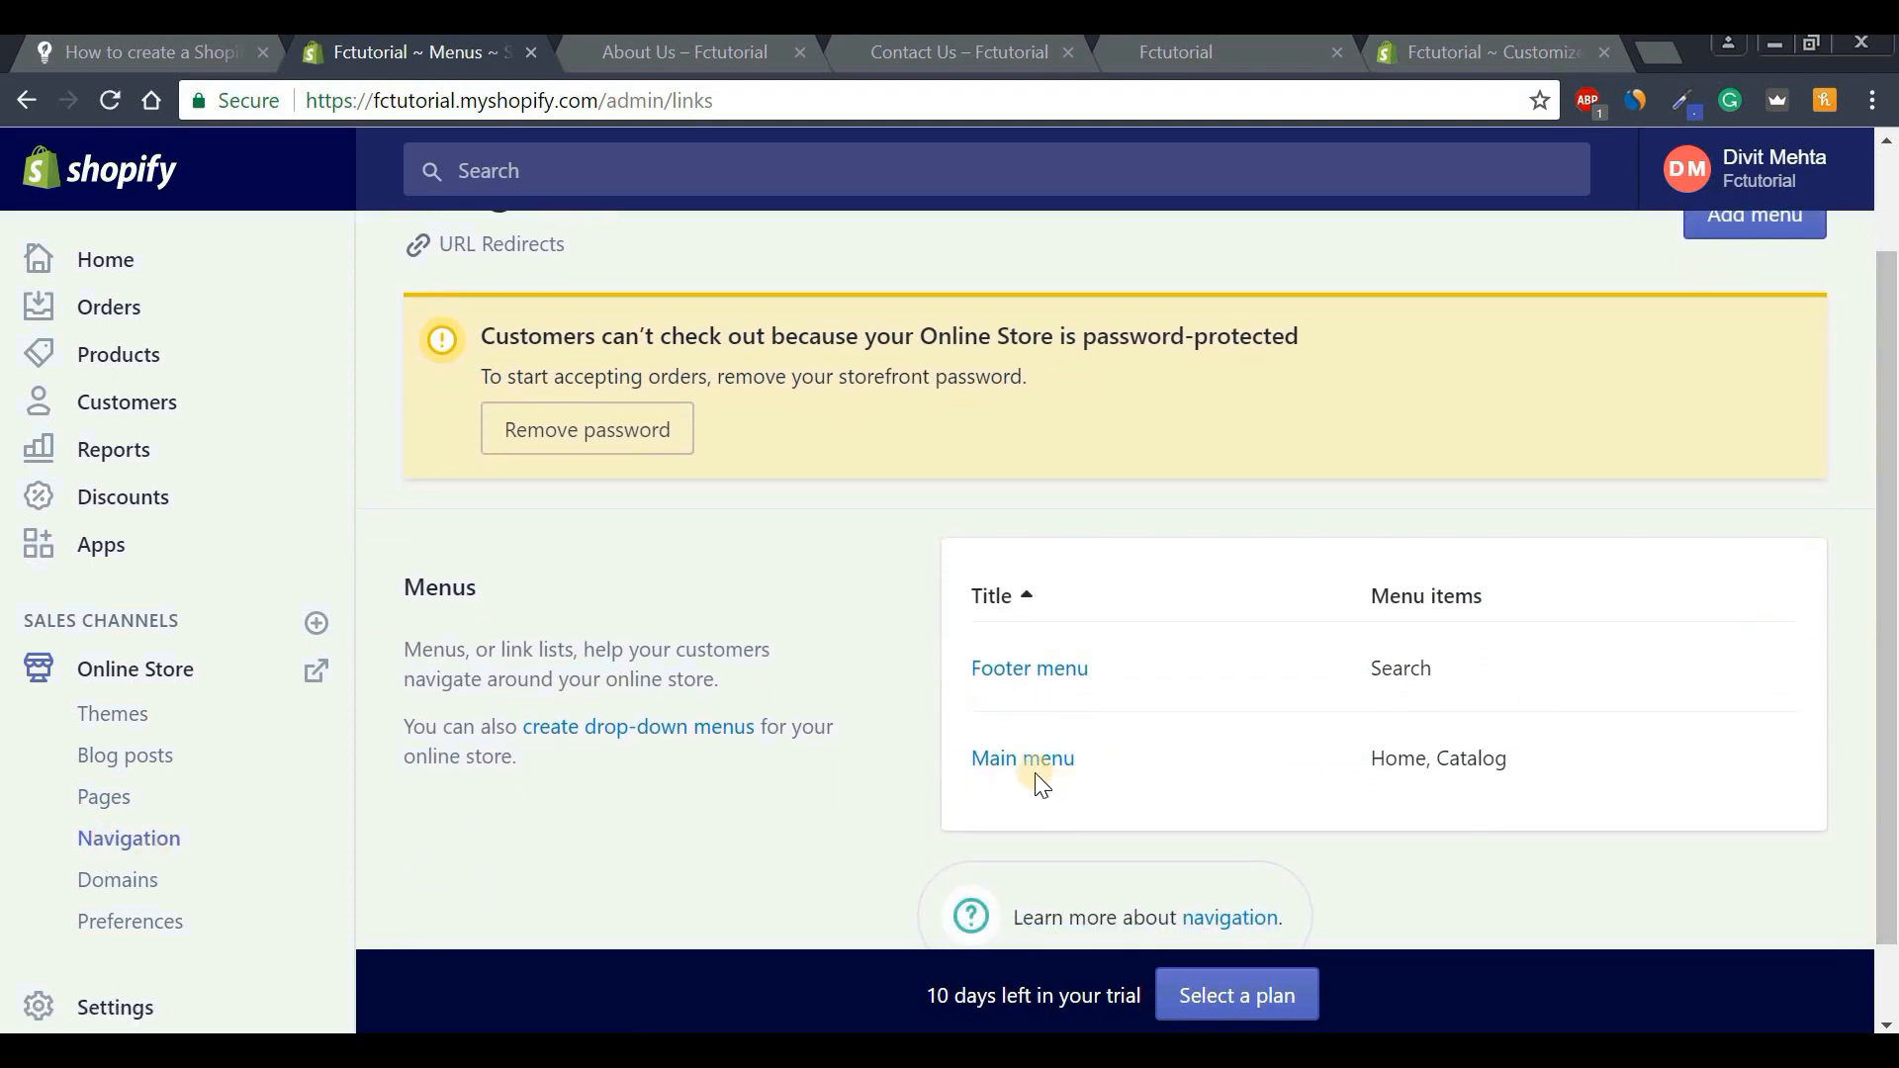
left_click(1028, 762)
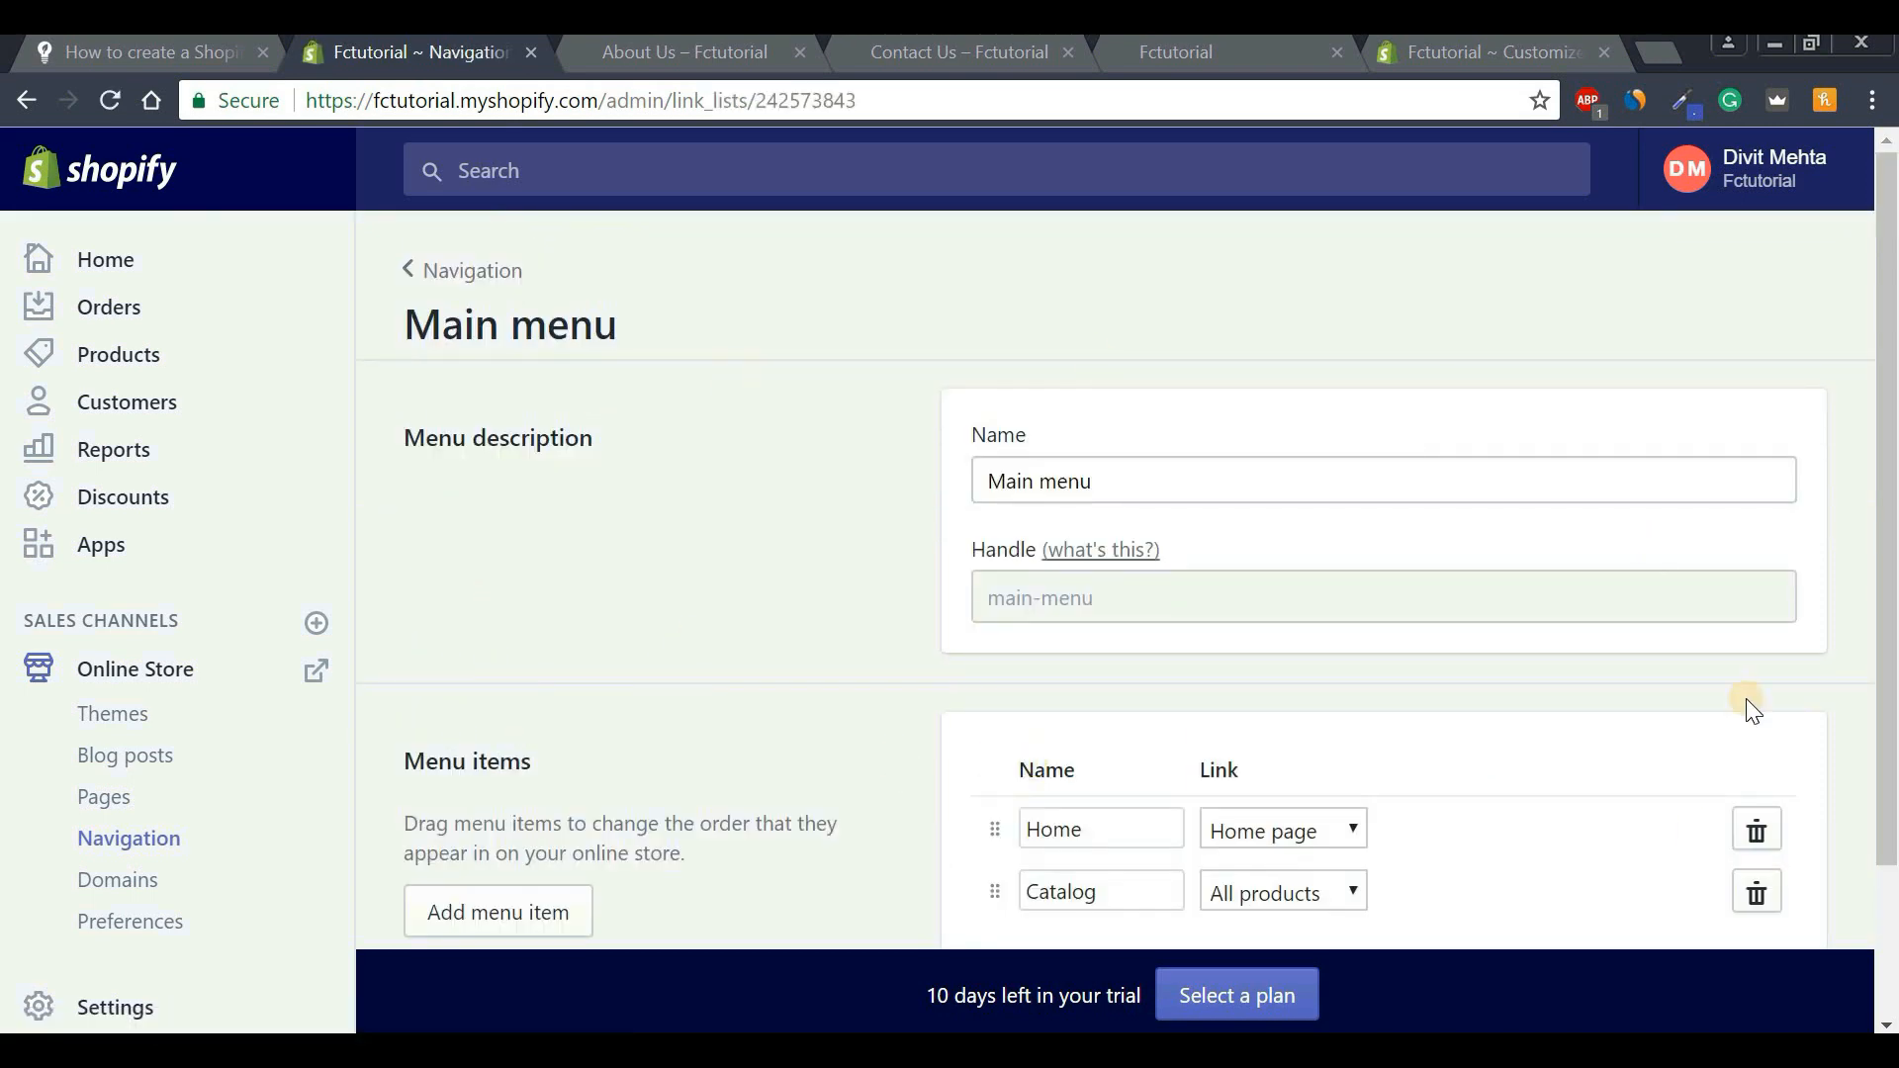
scroll(1814, 497, "down", 1)
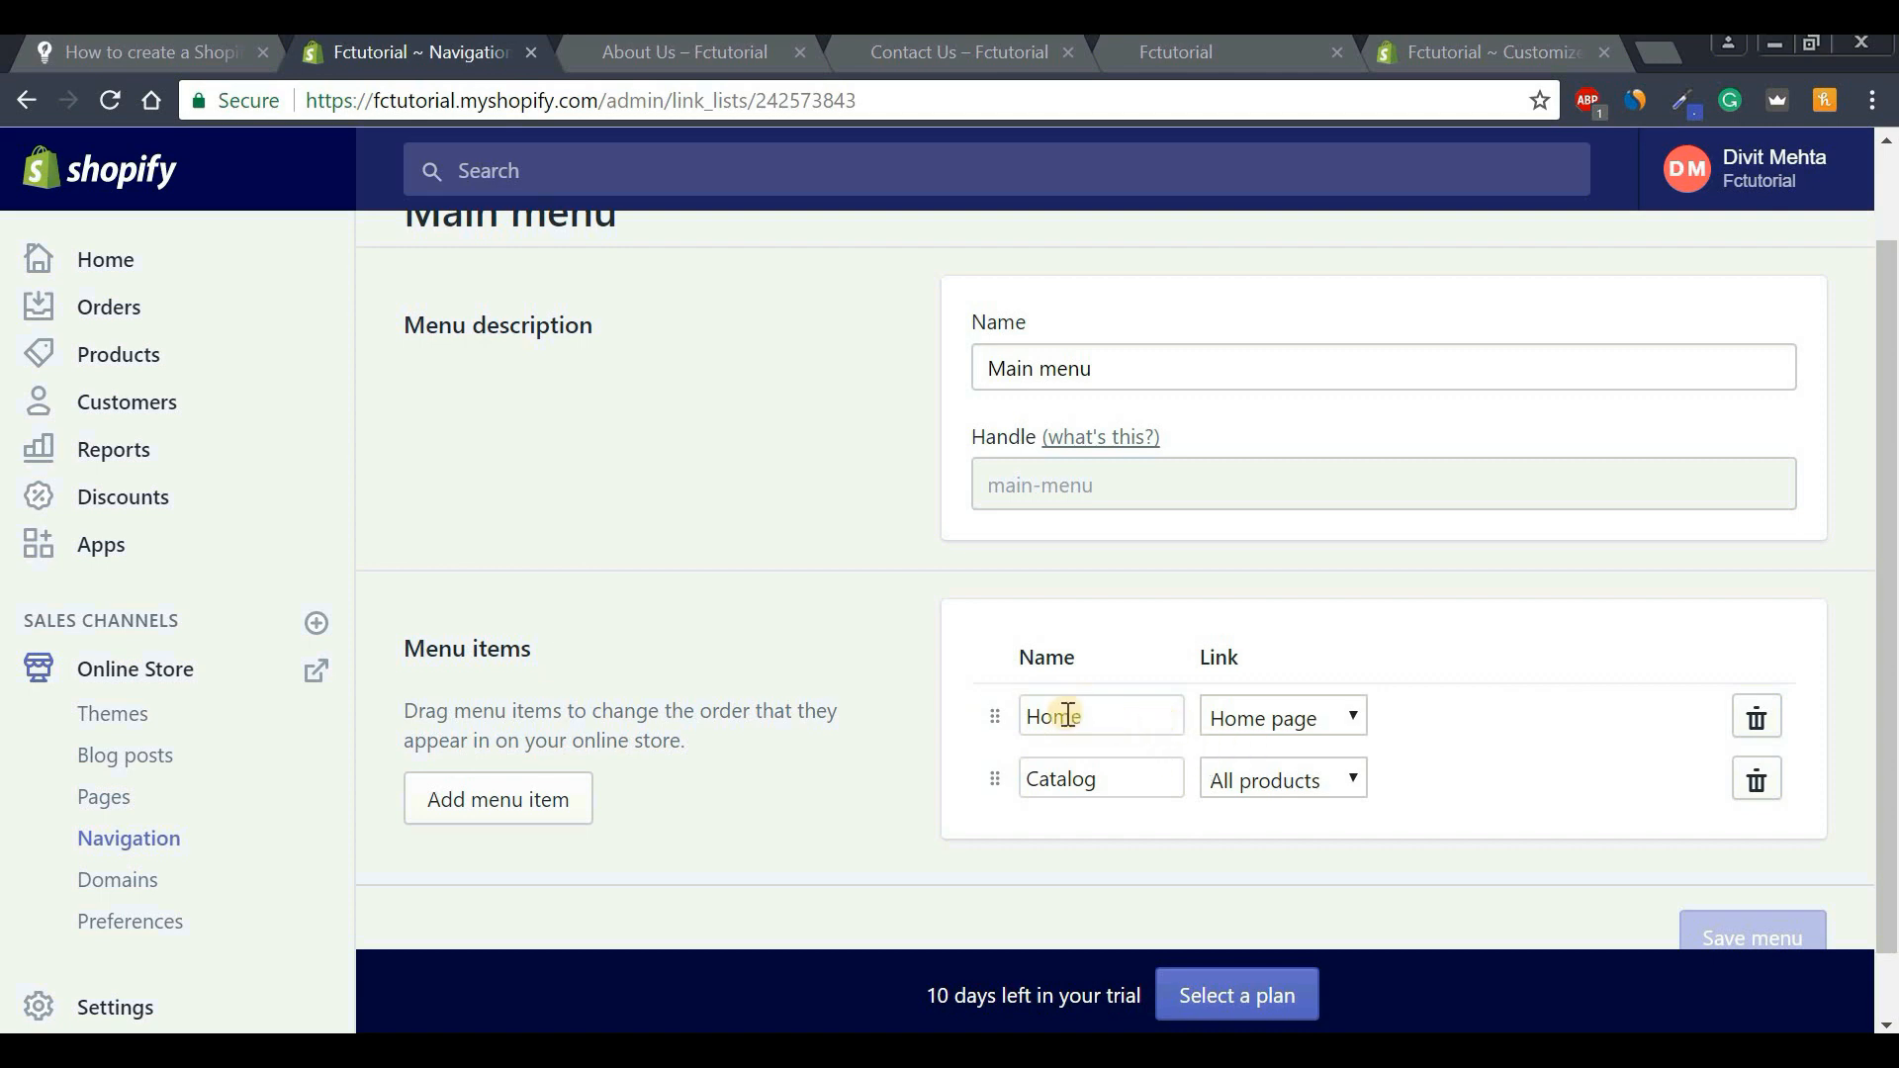
left_click(632, 56)
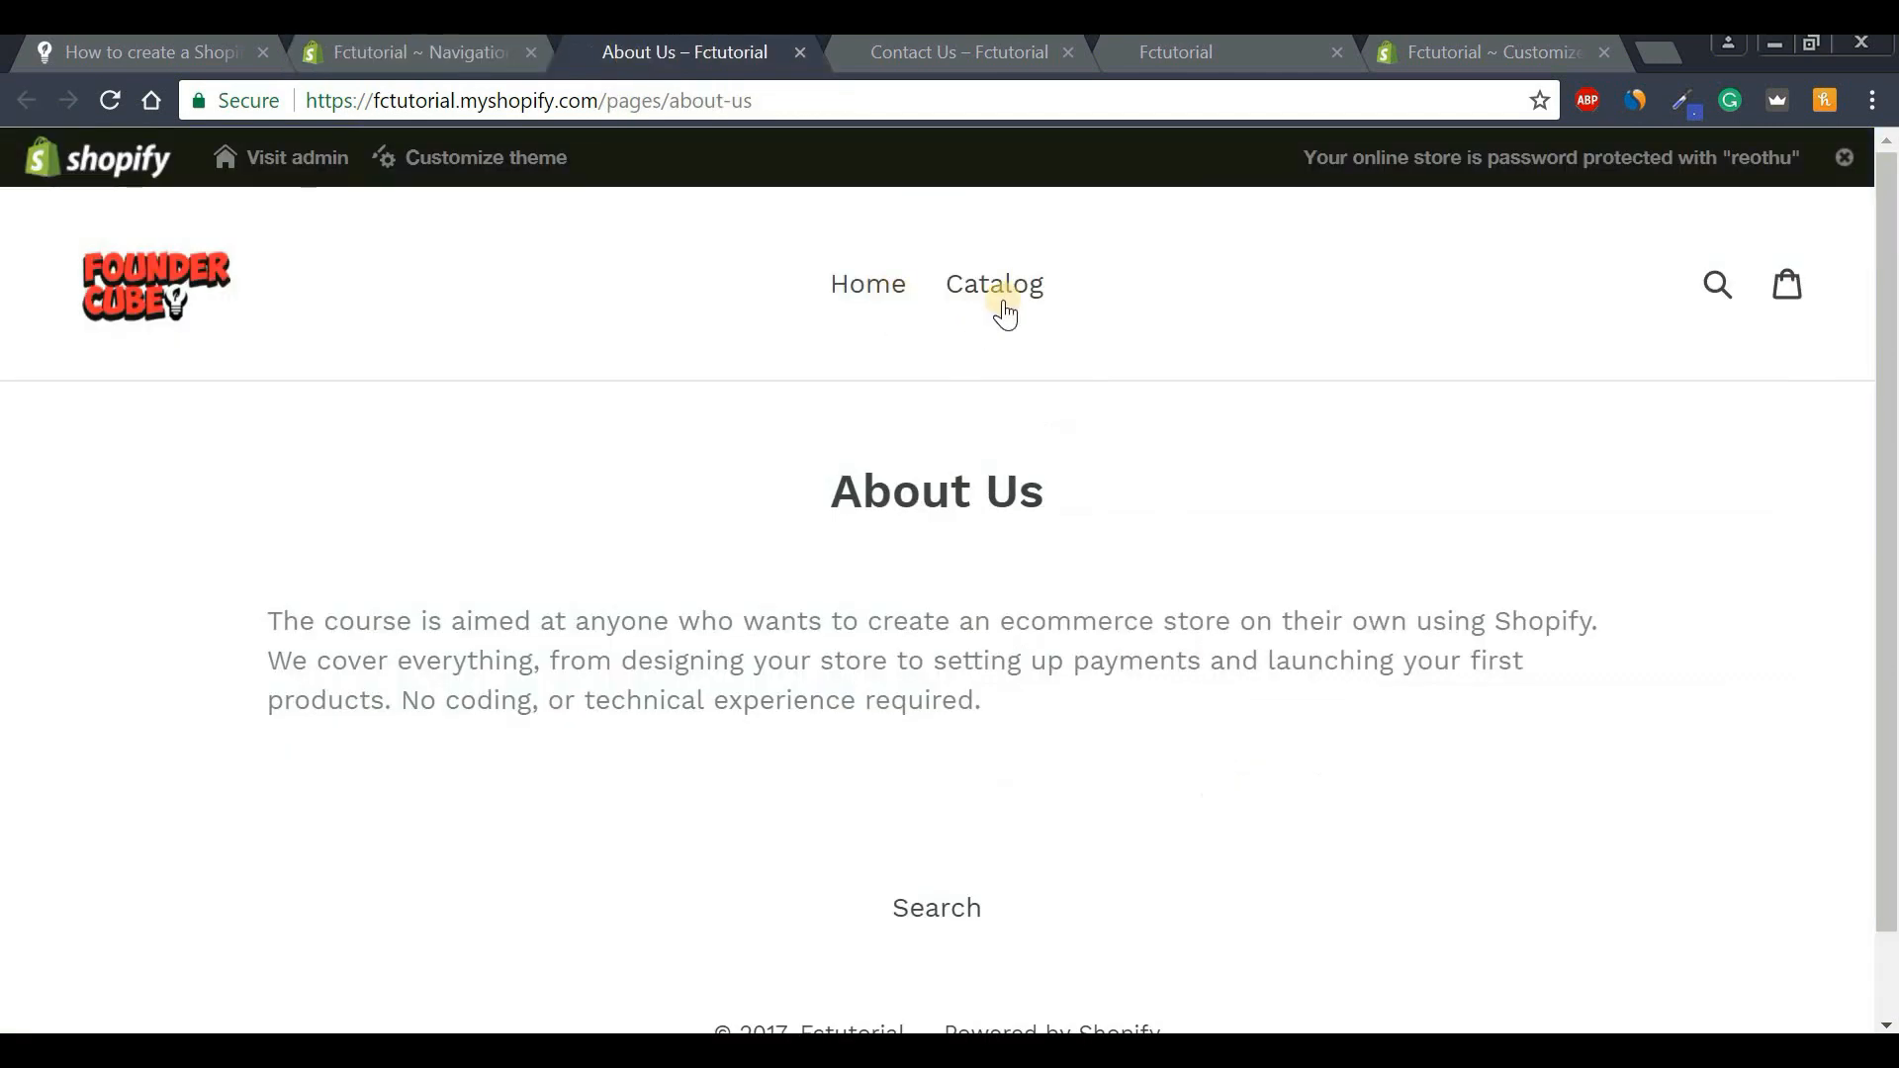
left_click(459, 62)
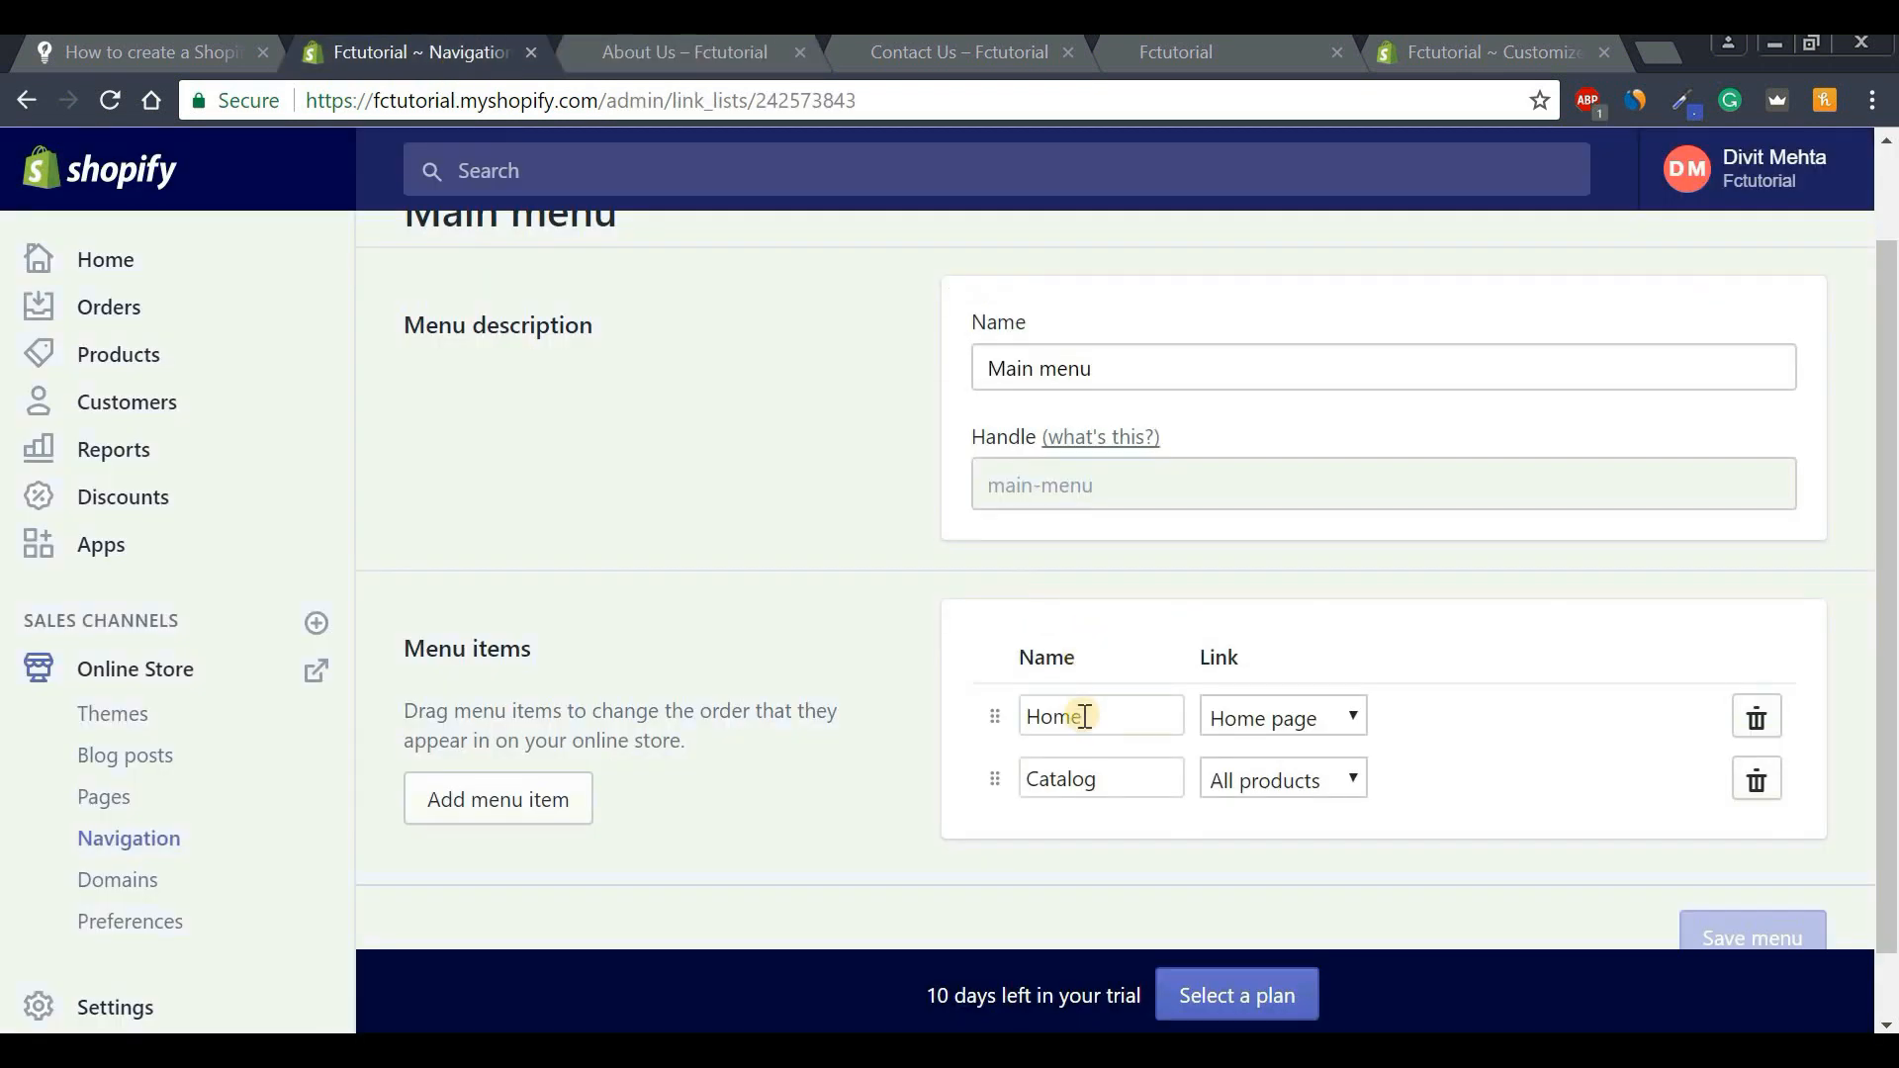
Add a new Main menu item named 'About Us'.
left_click(497, 799)
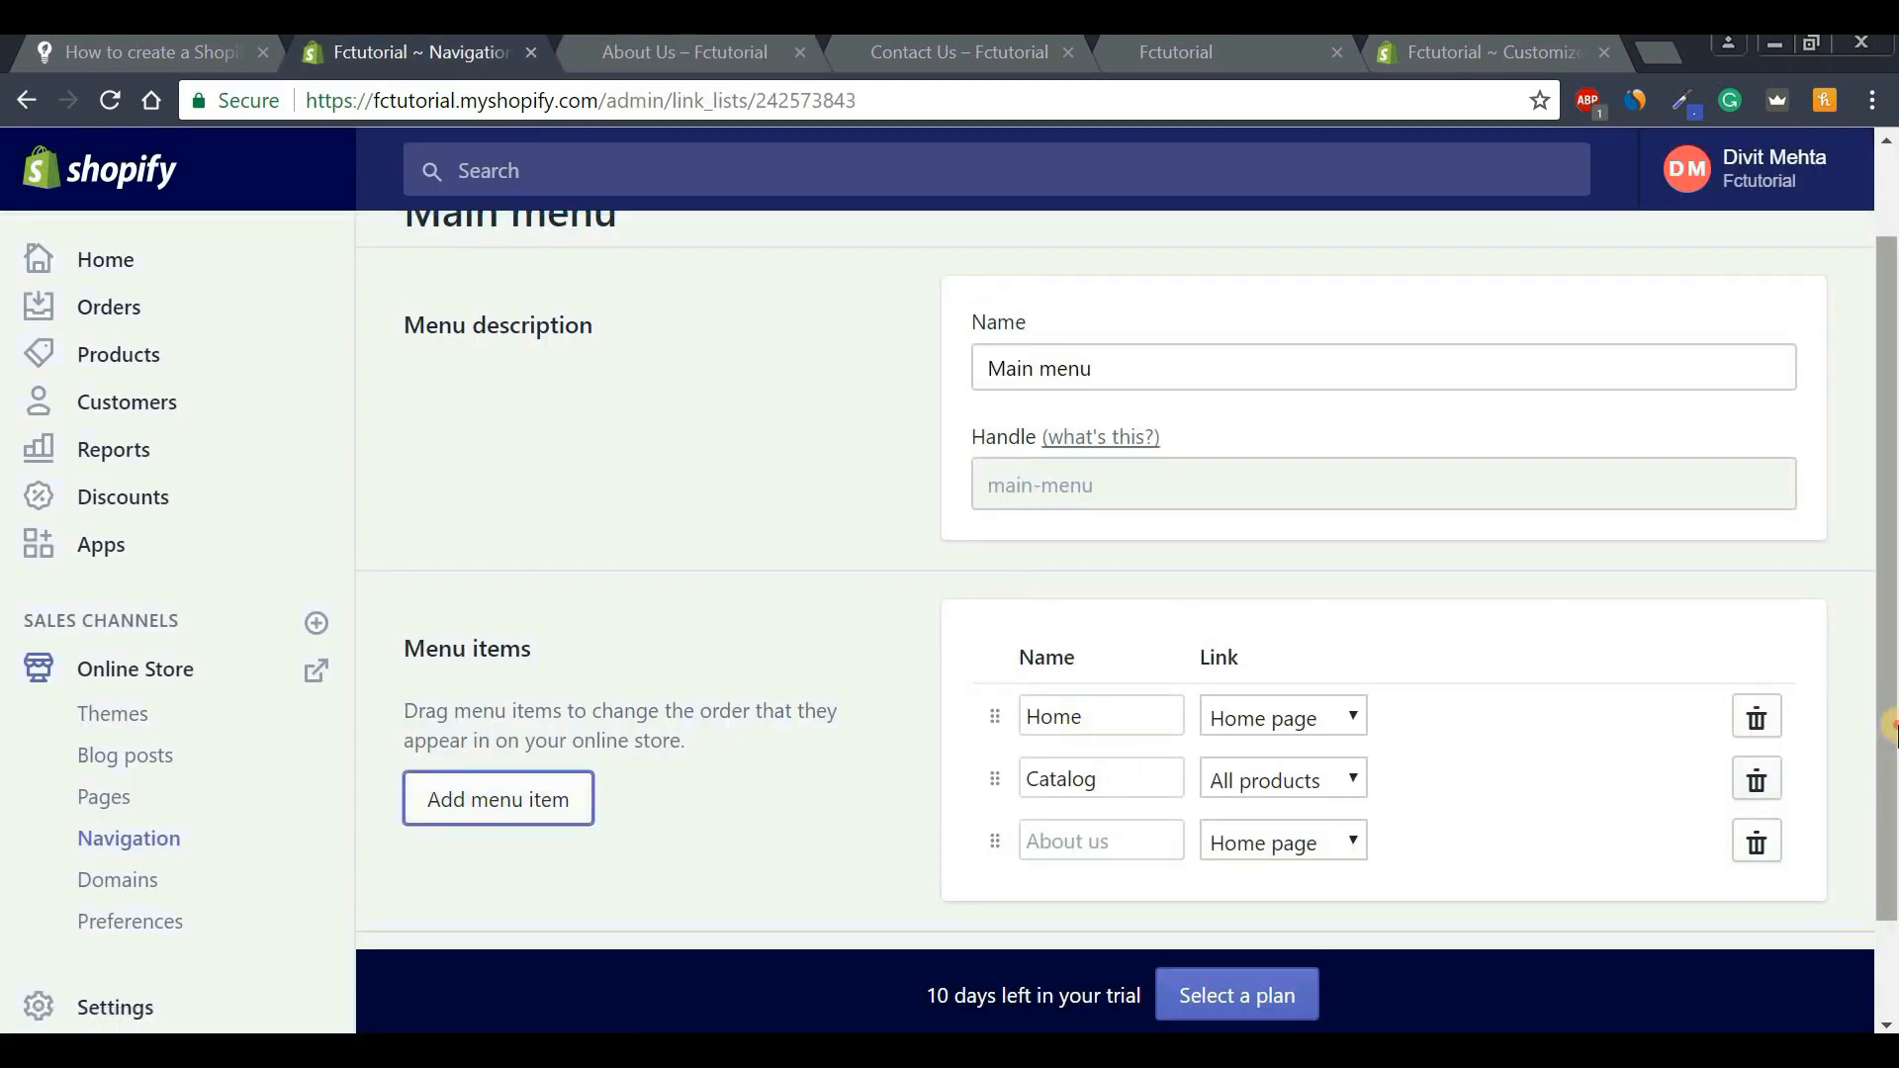
scroll(1058, 740, "down", 1)
left_click(1057, 738)
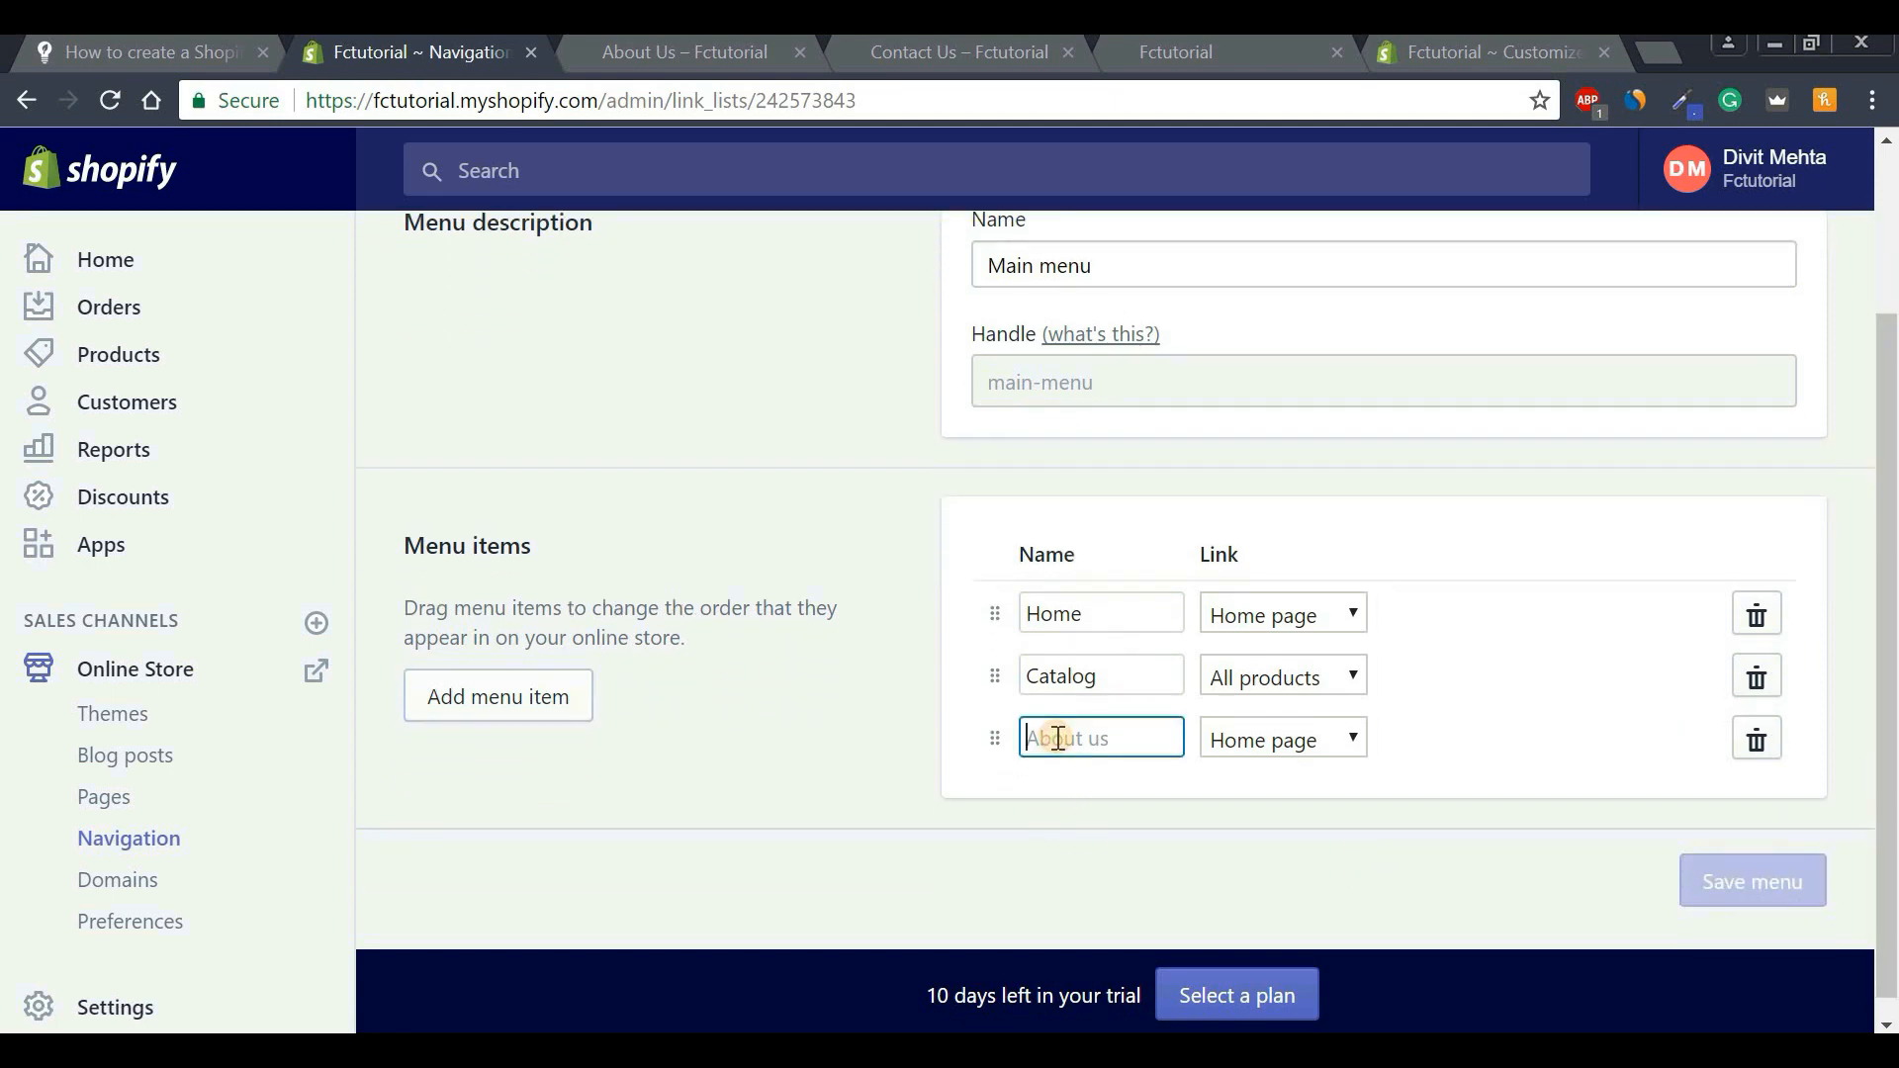
key("Caps_Lock")
type("A")
key("Caps_Lock")
type("b")
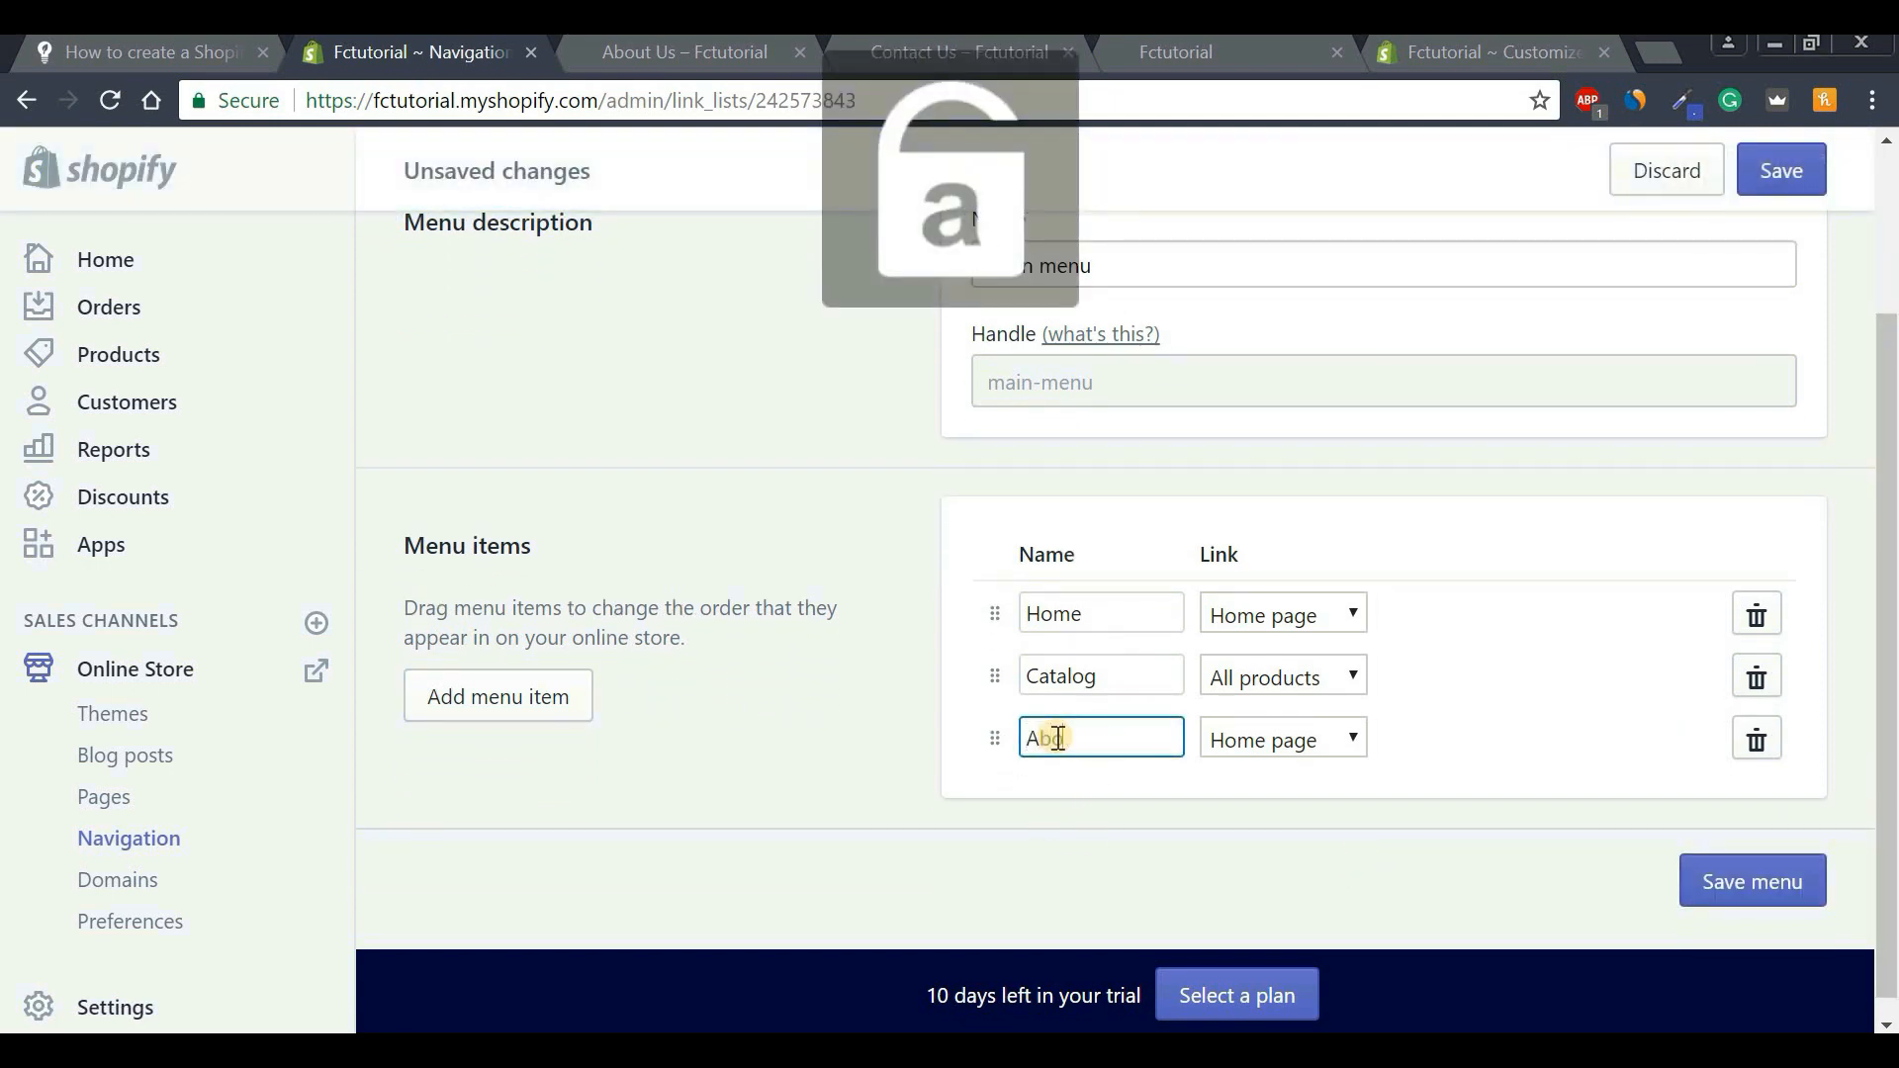
type("out")
key("Caps_Lock")
type("U")
key("Caps_Lock")
type("s")
Link the About Us menu item to the About Us page.
left_click(1298, 739)
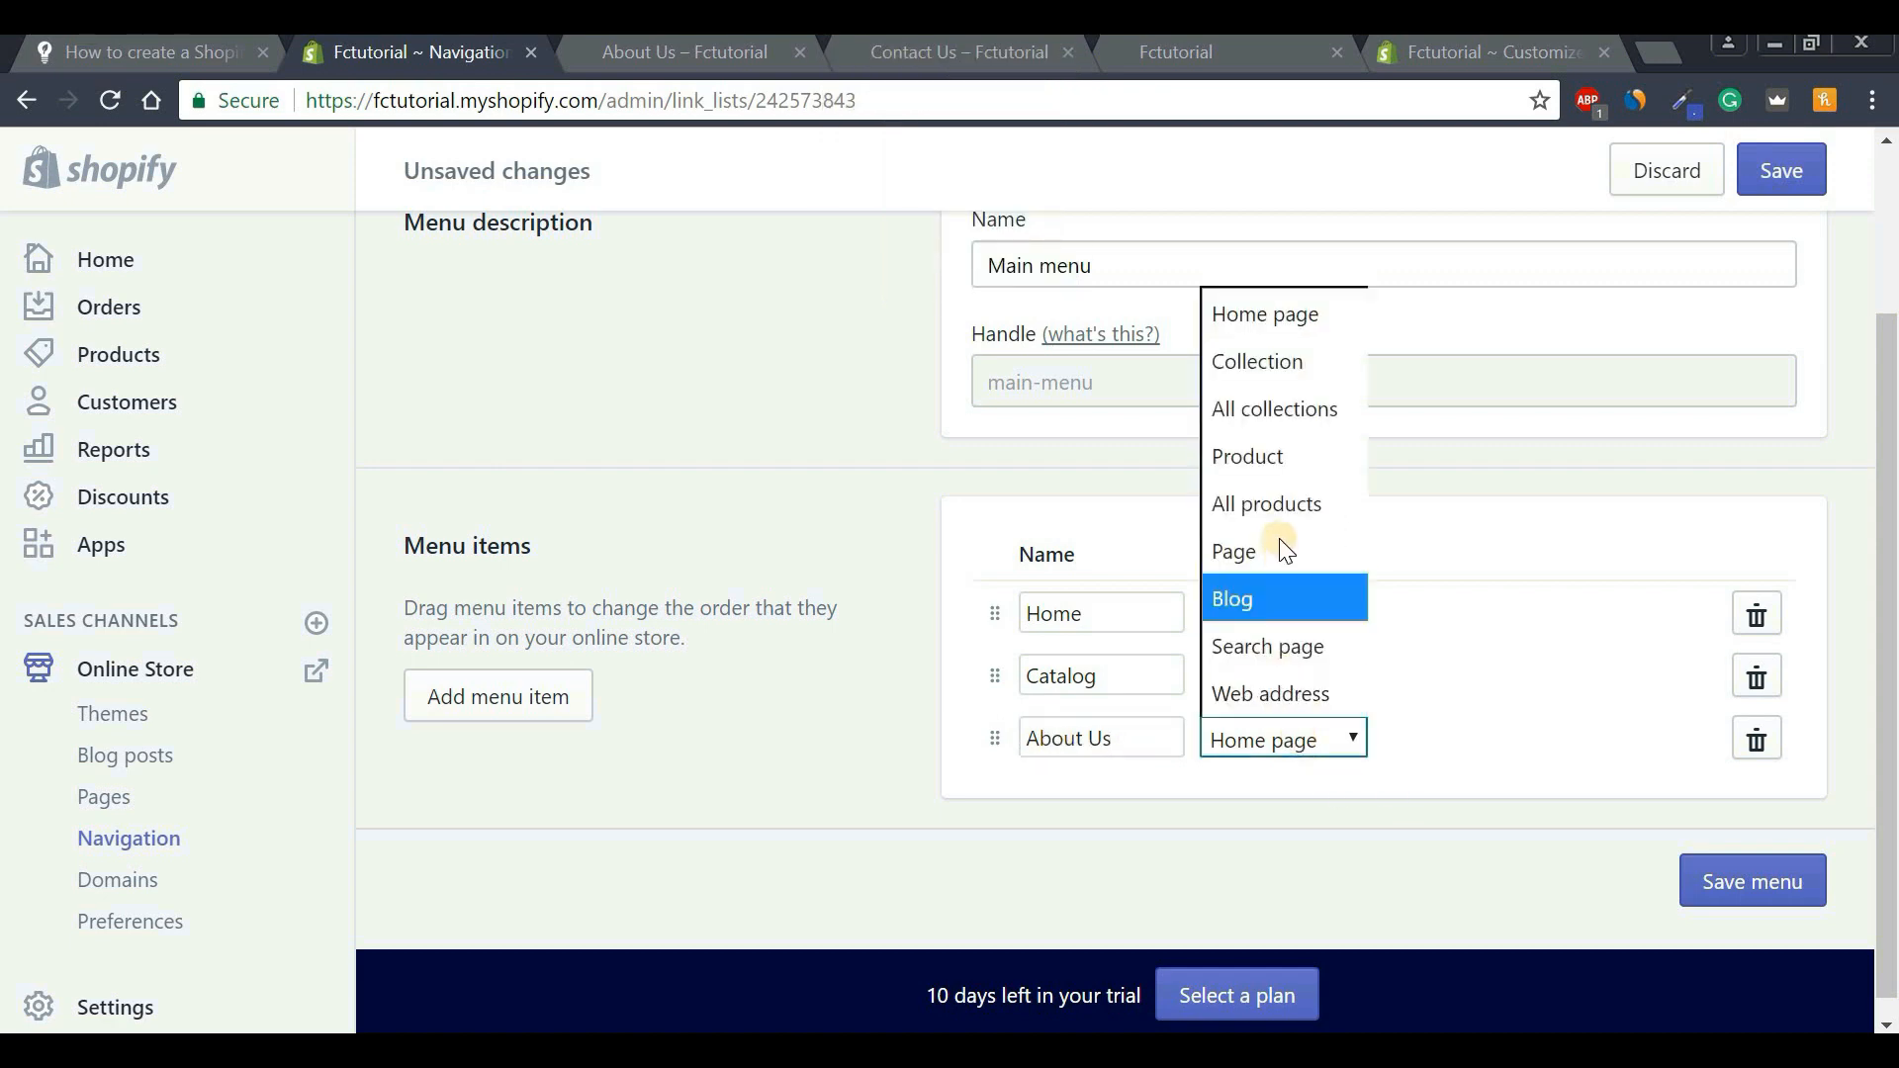
left_click(1237, 550)
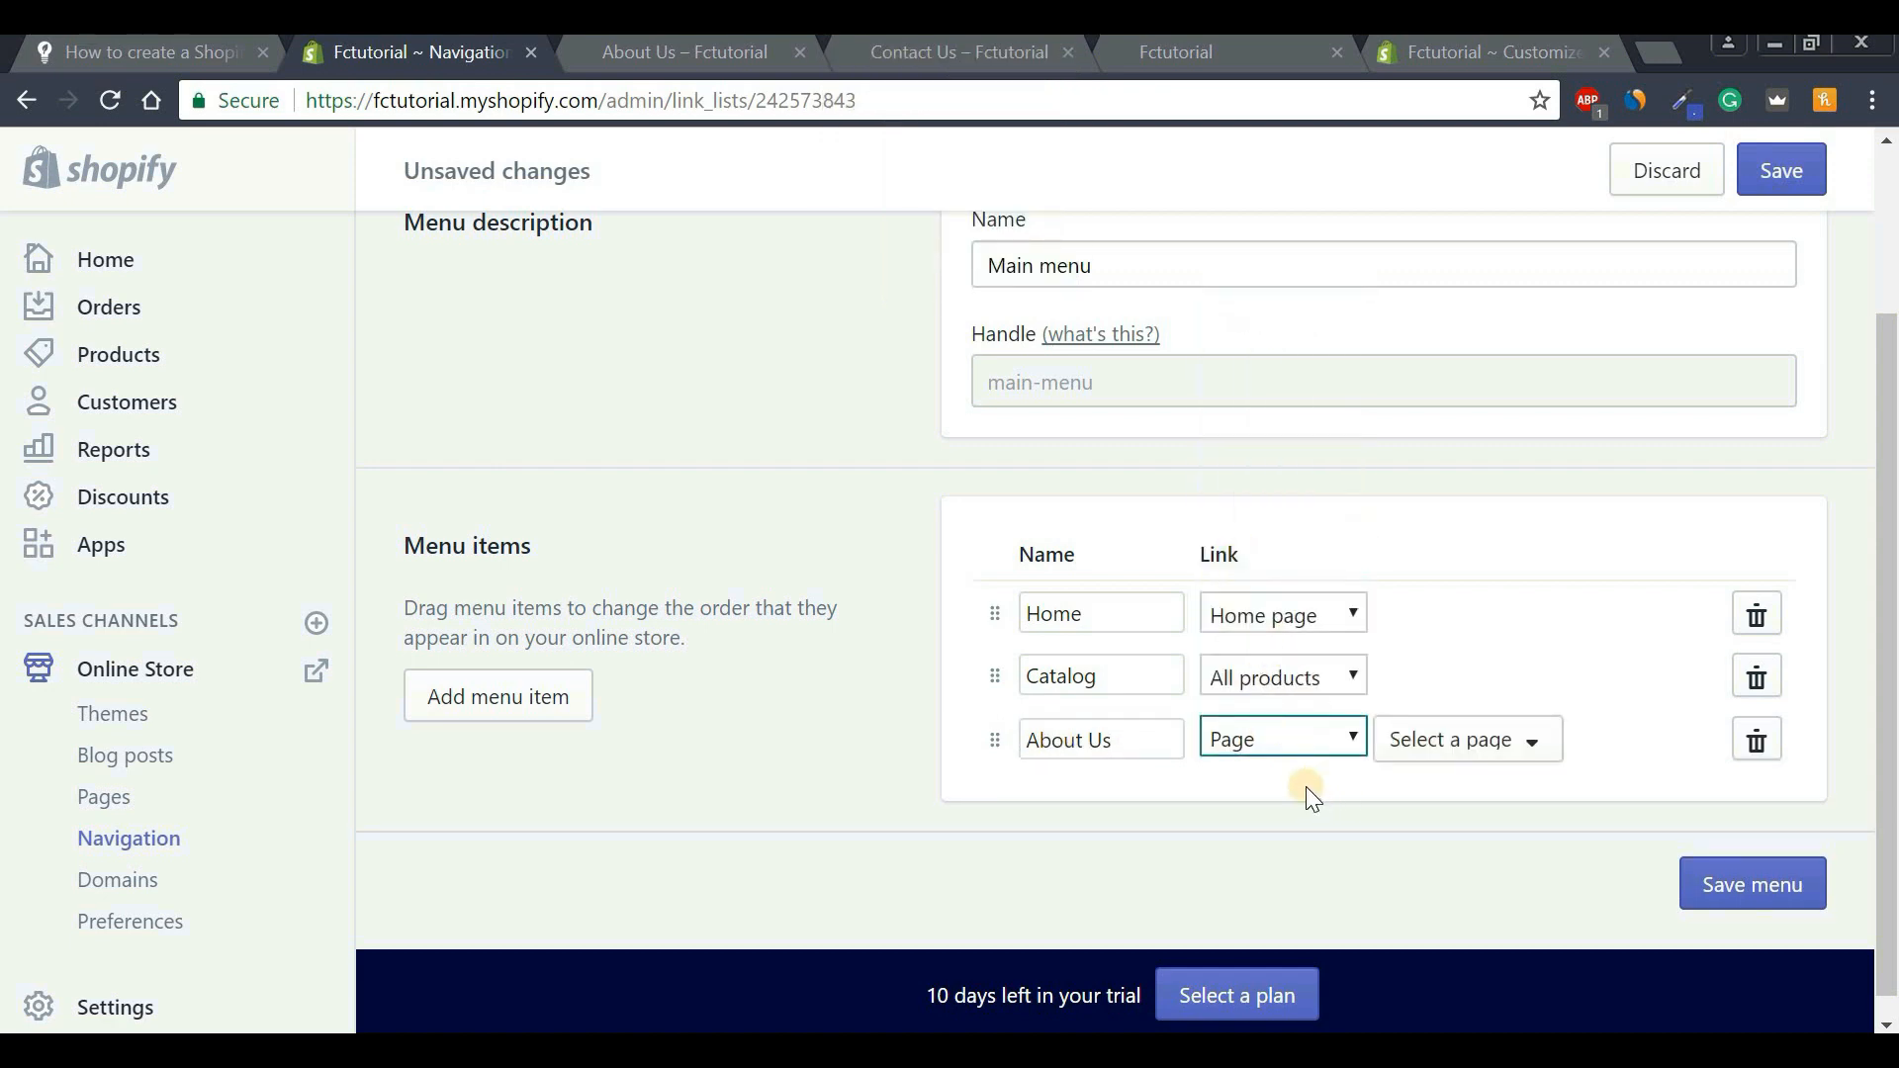
left_click(1440, 758)
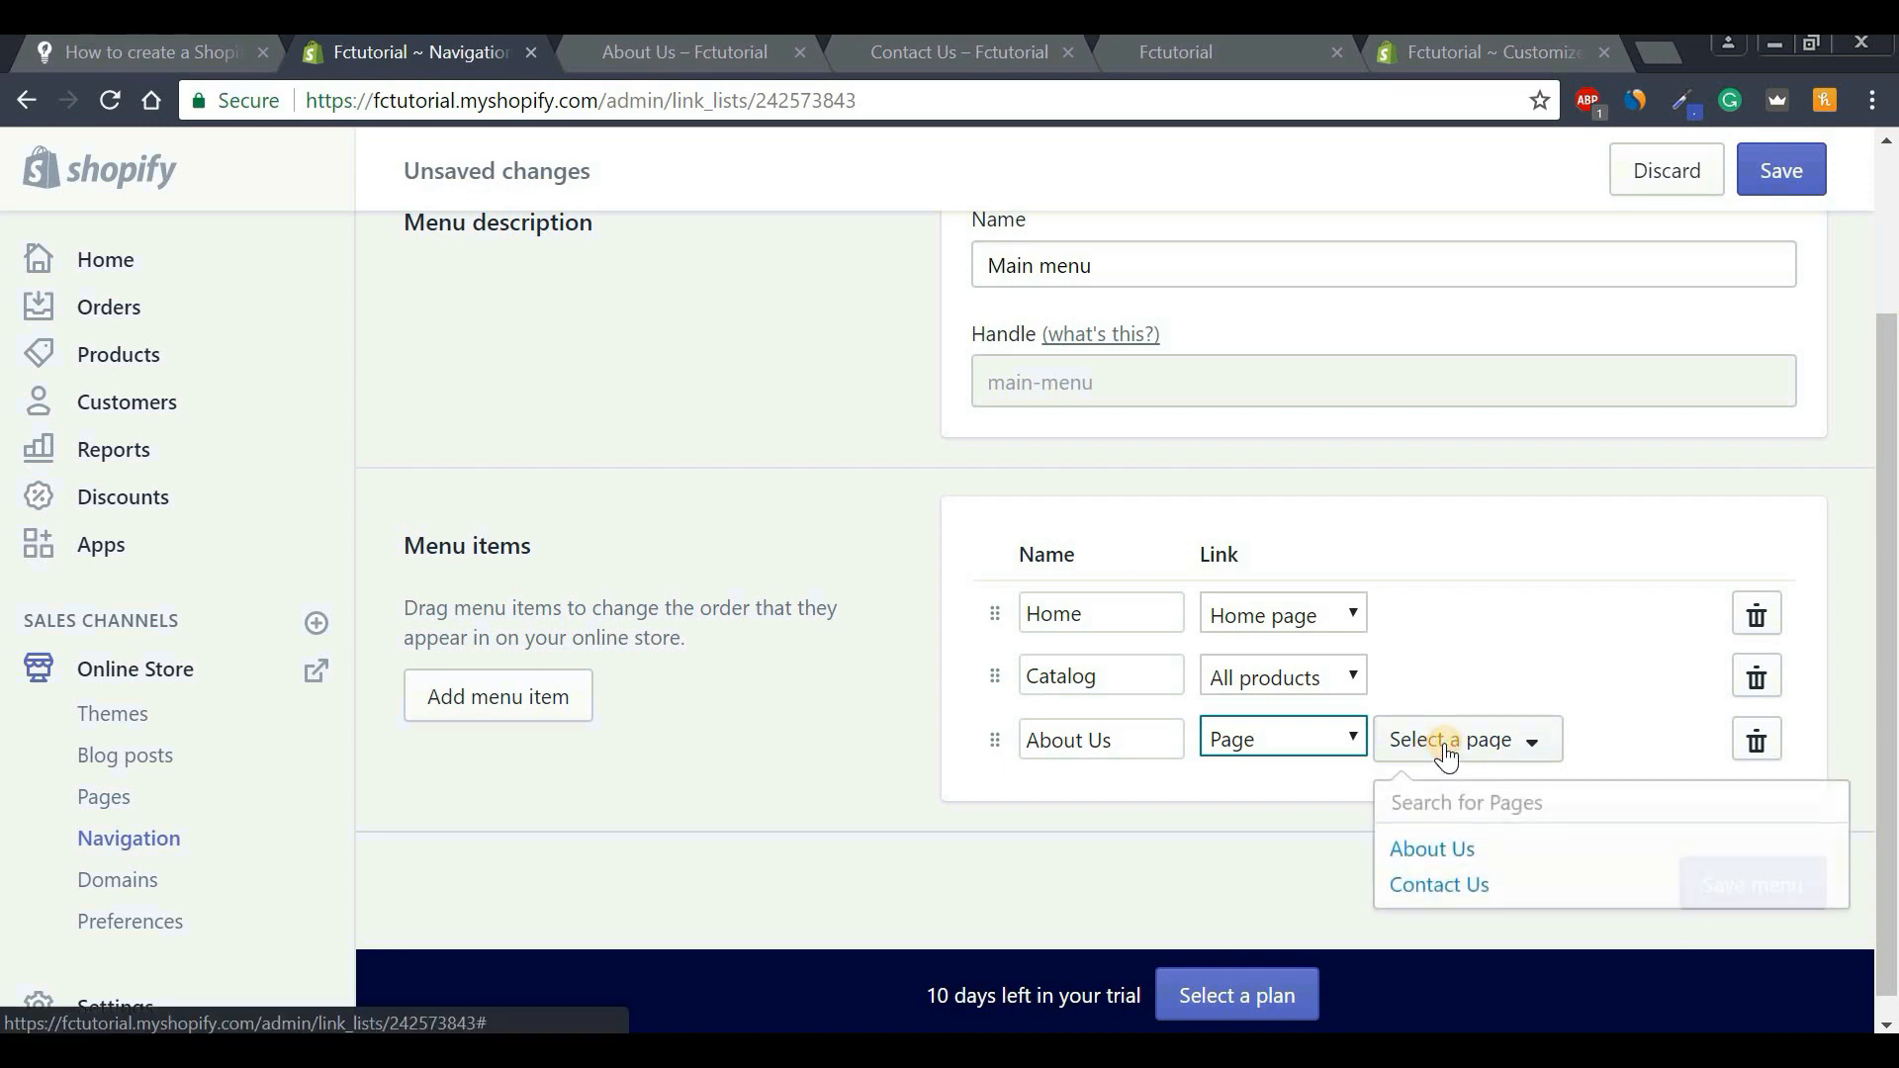
left_click(1441, 848)
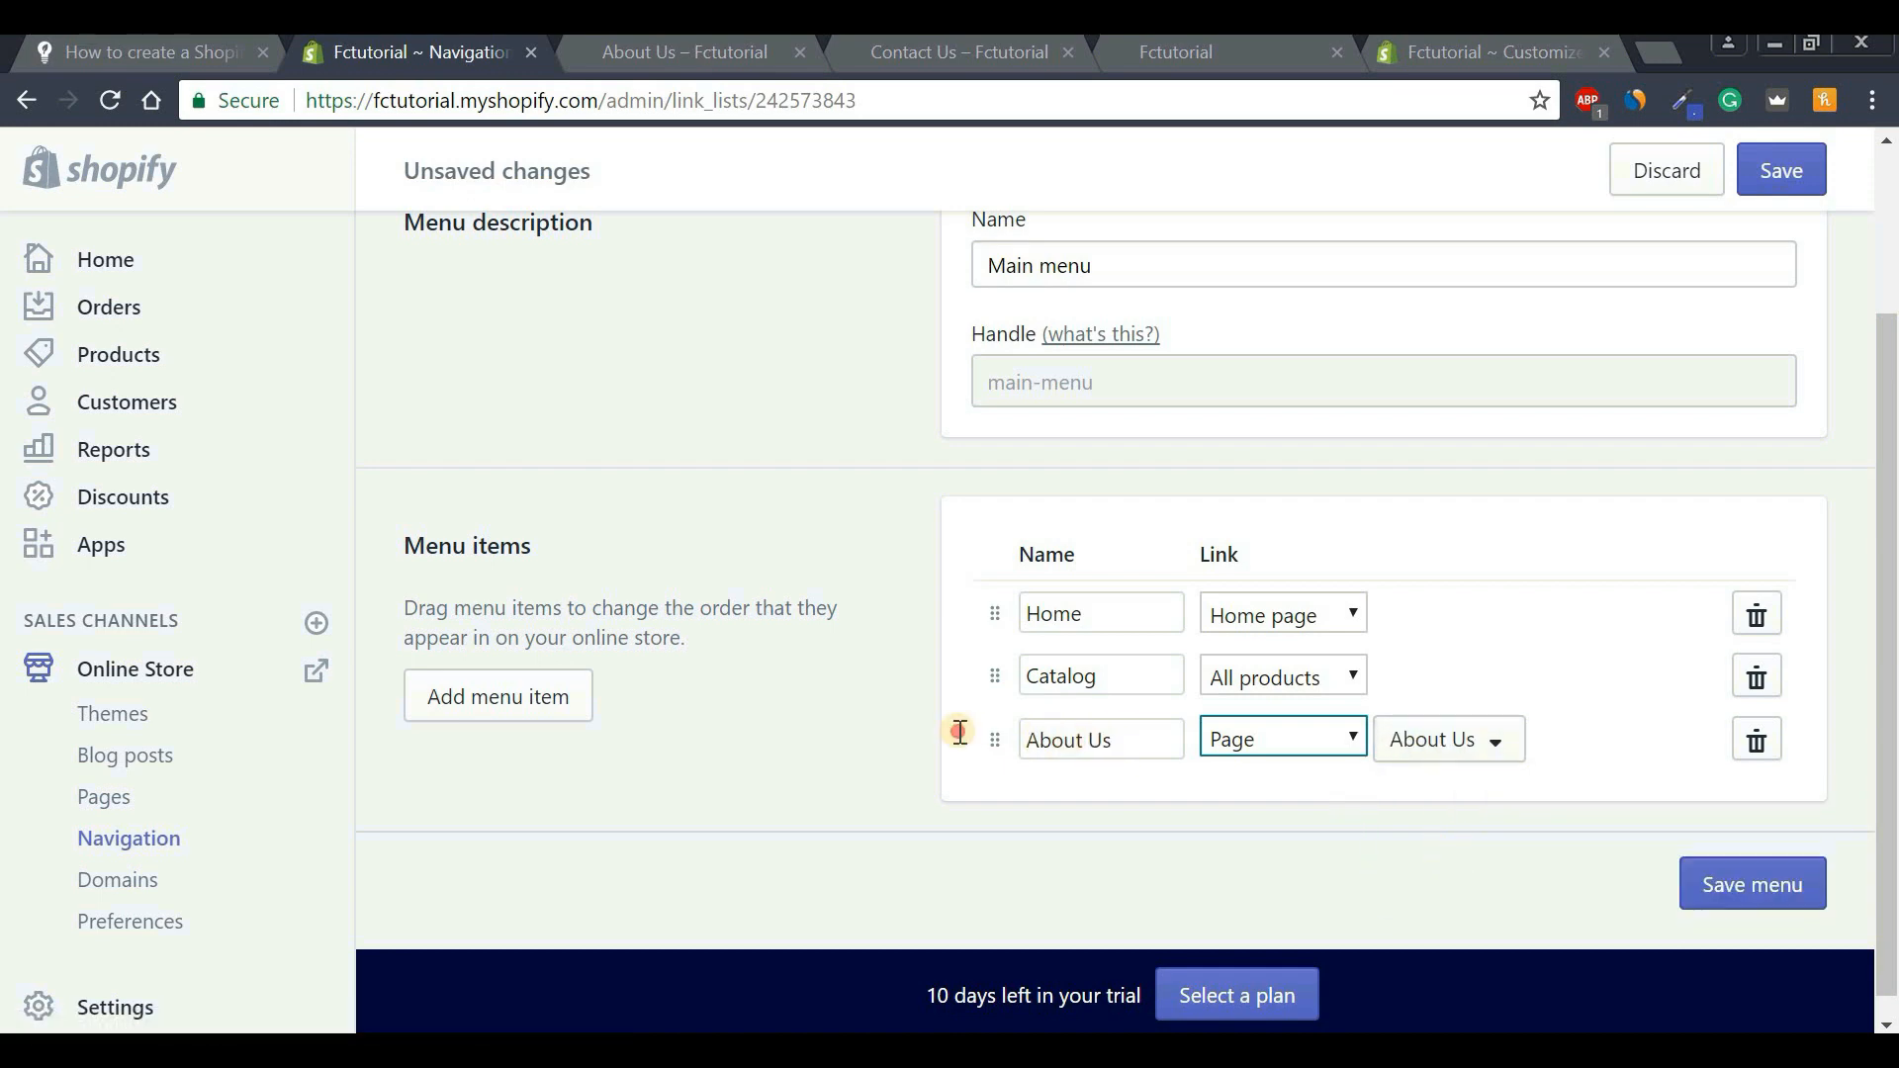
left_click_drag(1104, 742, 1159, 745)
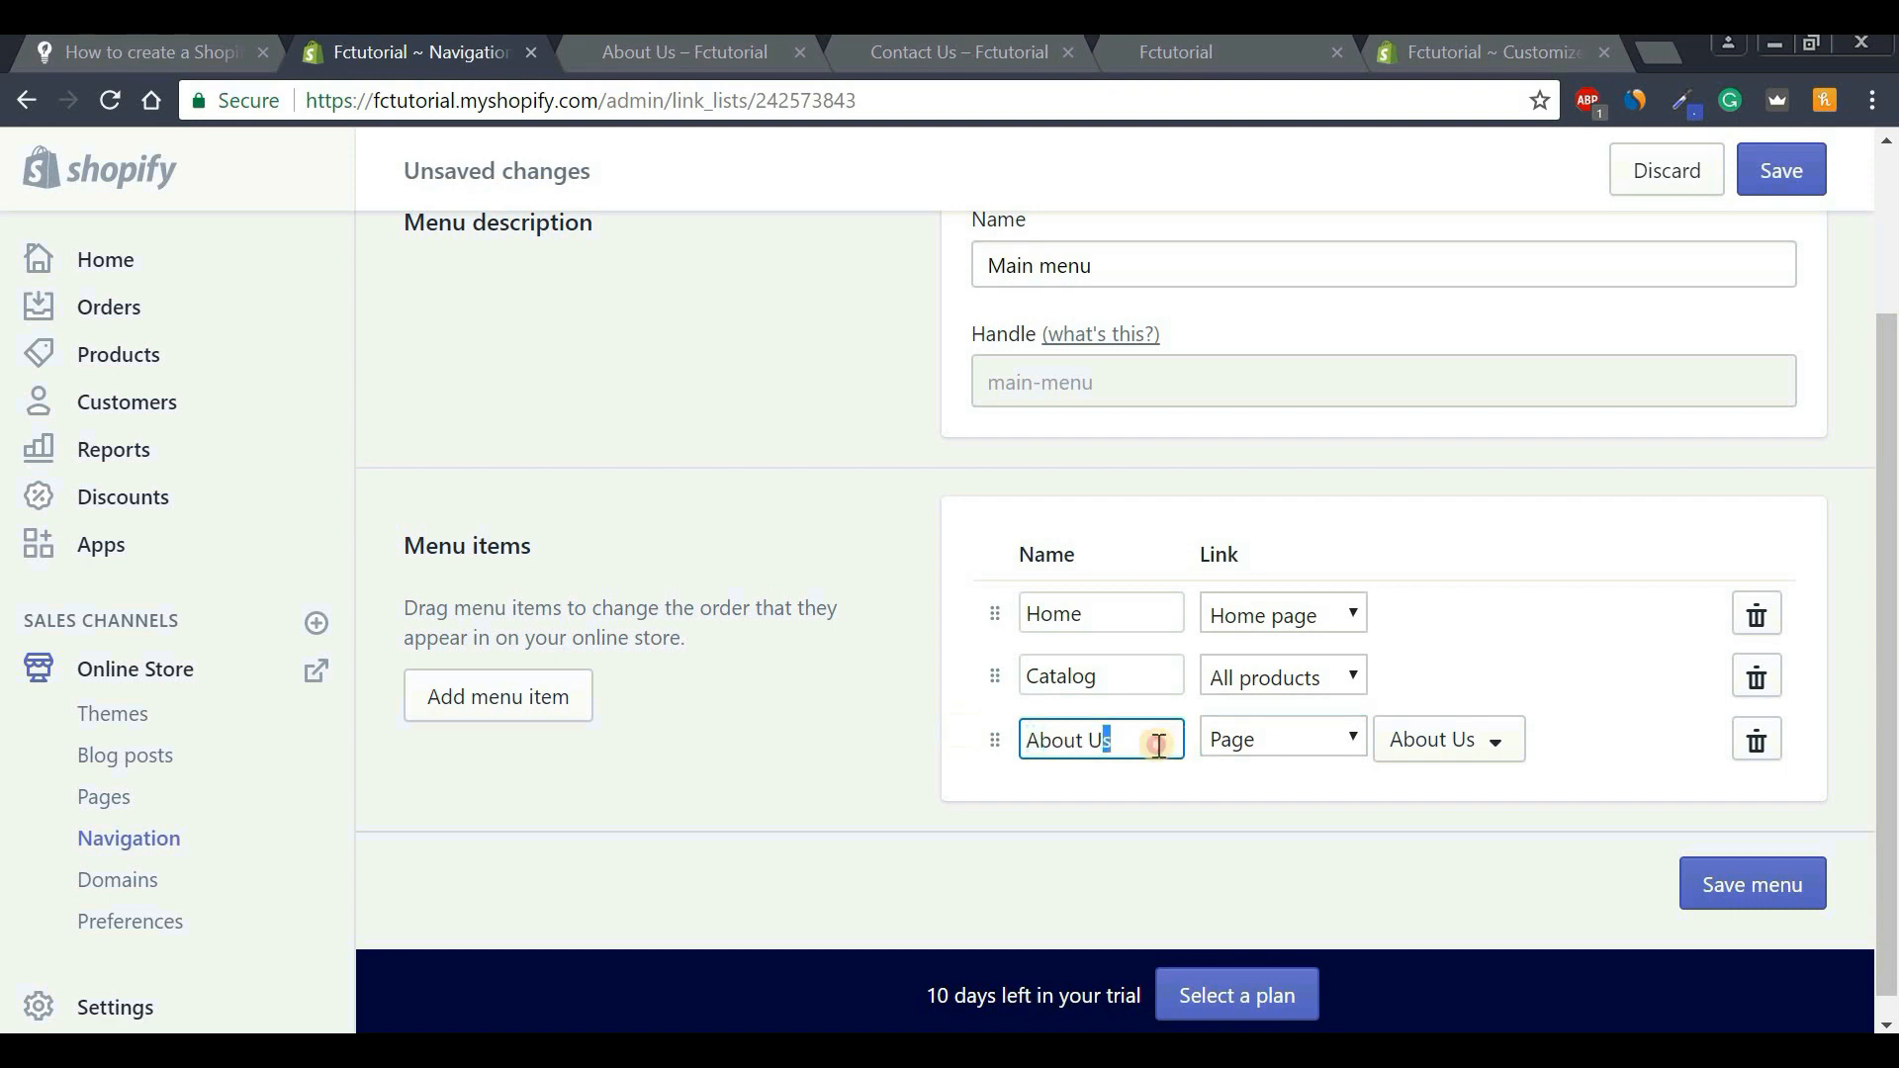
Add a 'Contact' menu item linked to the Contact Us page.
left_click(458, 703)
left_click(1122, 806)
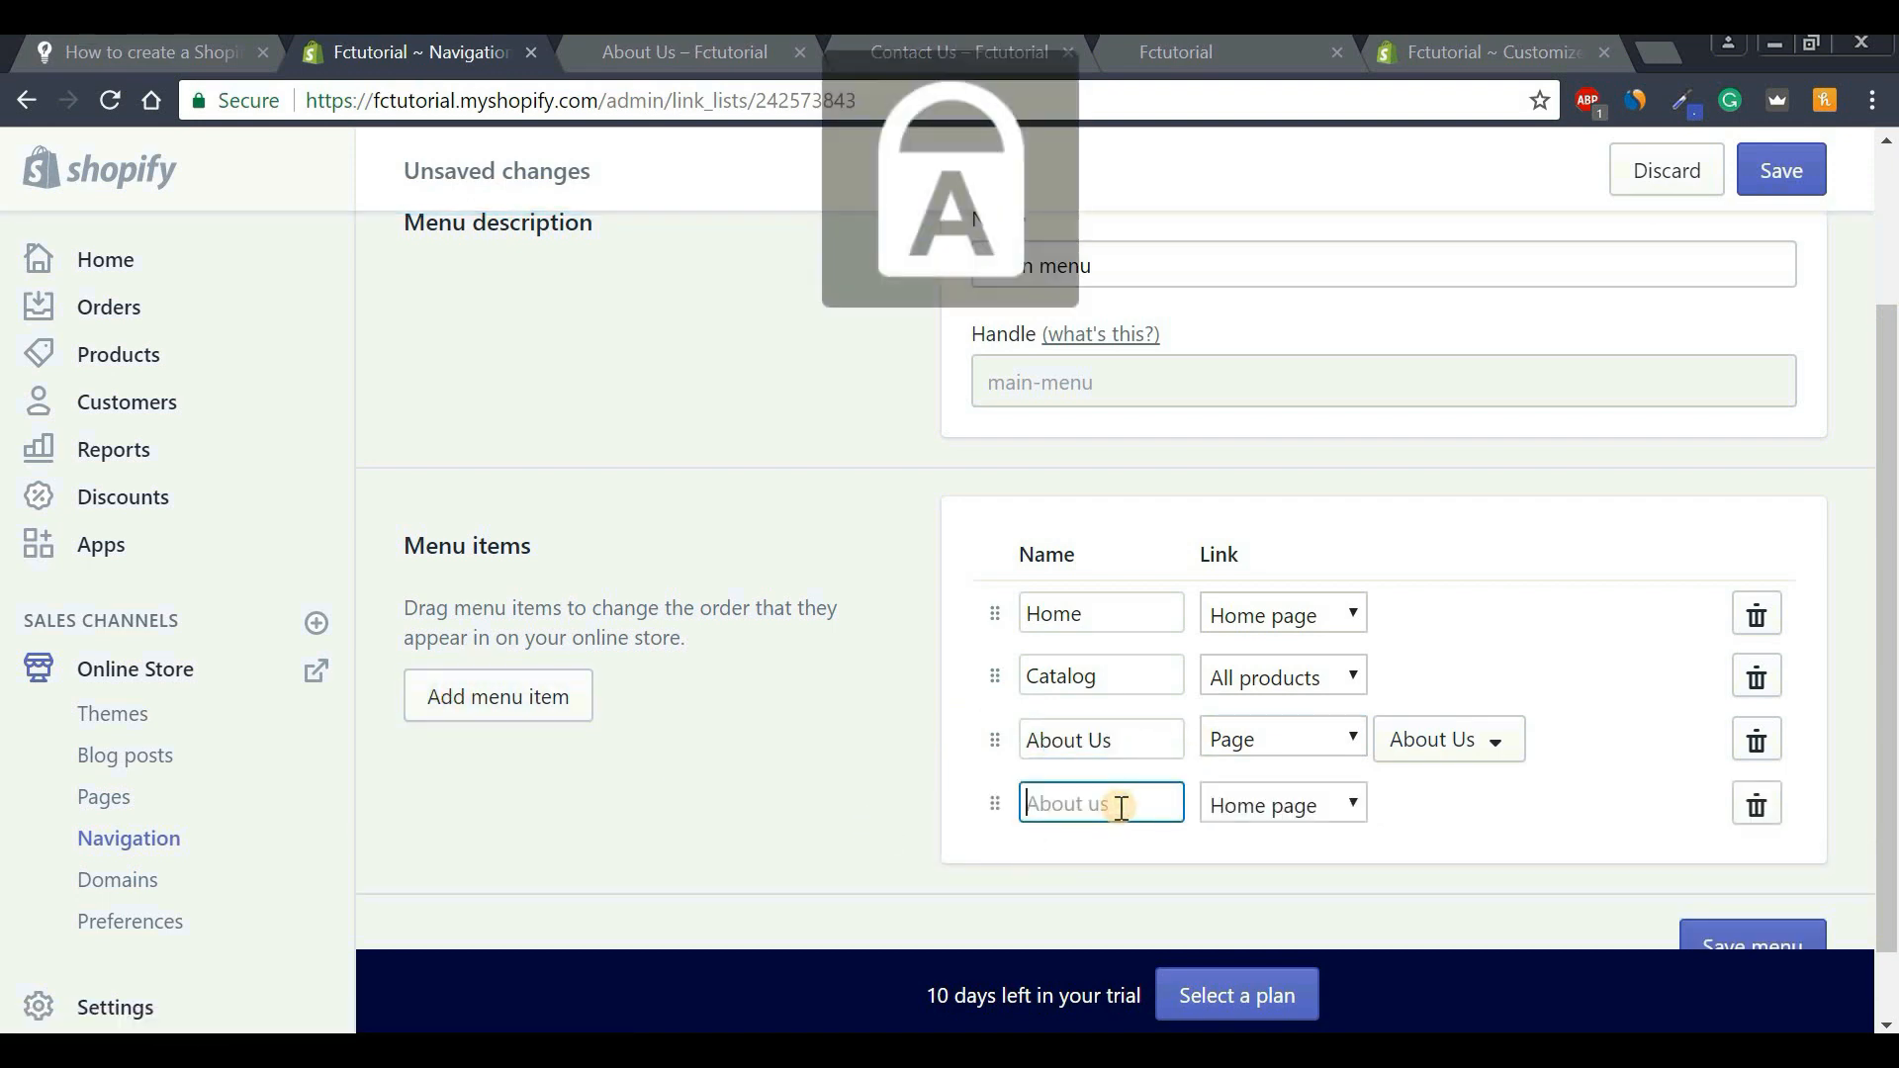
key("Caps_Lock")
type("Con")
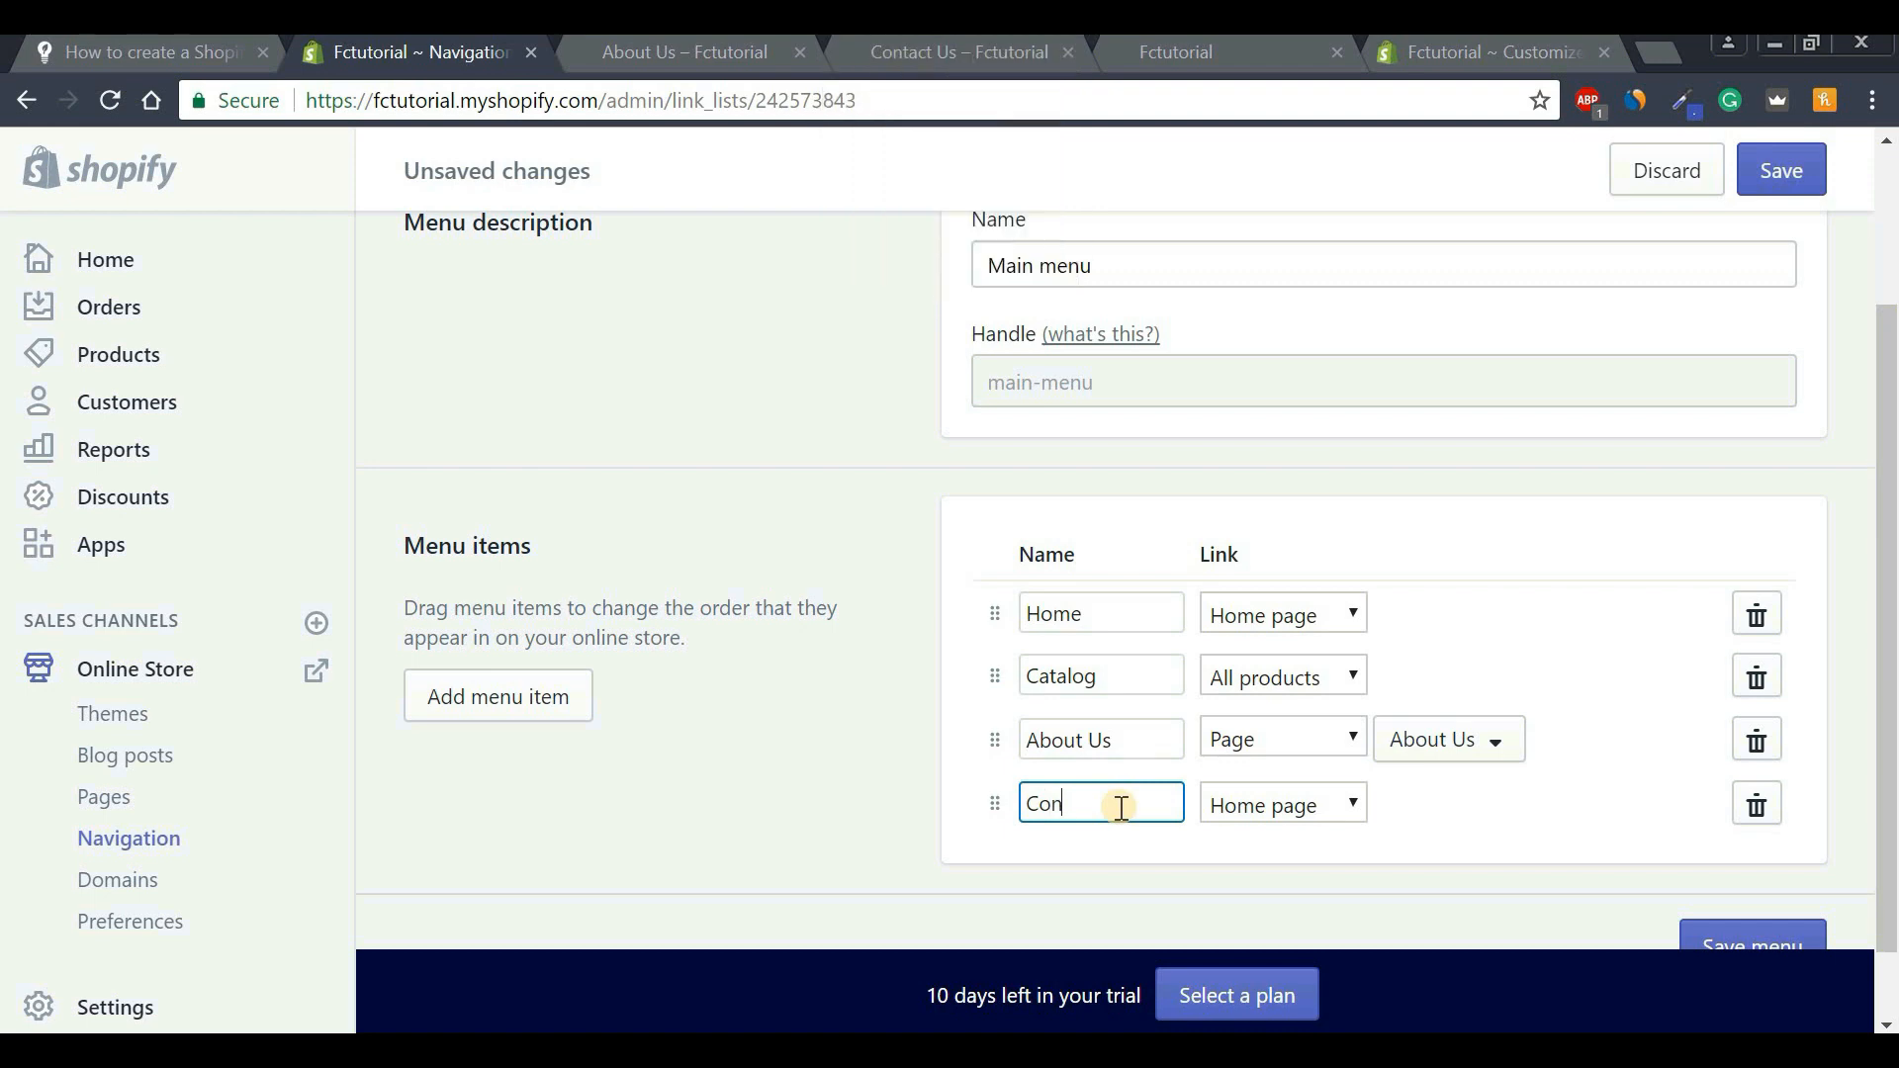
type("tacr")
left_click(1132, 750)
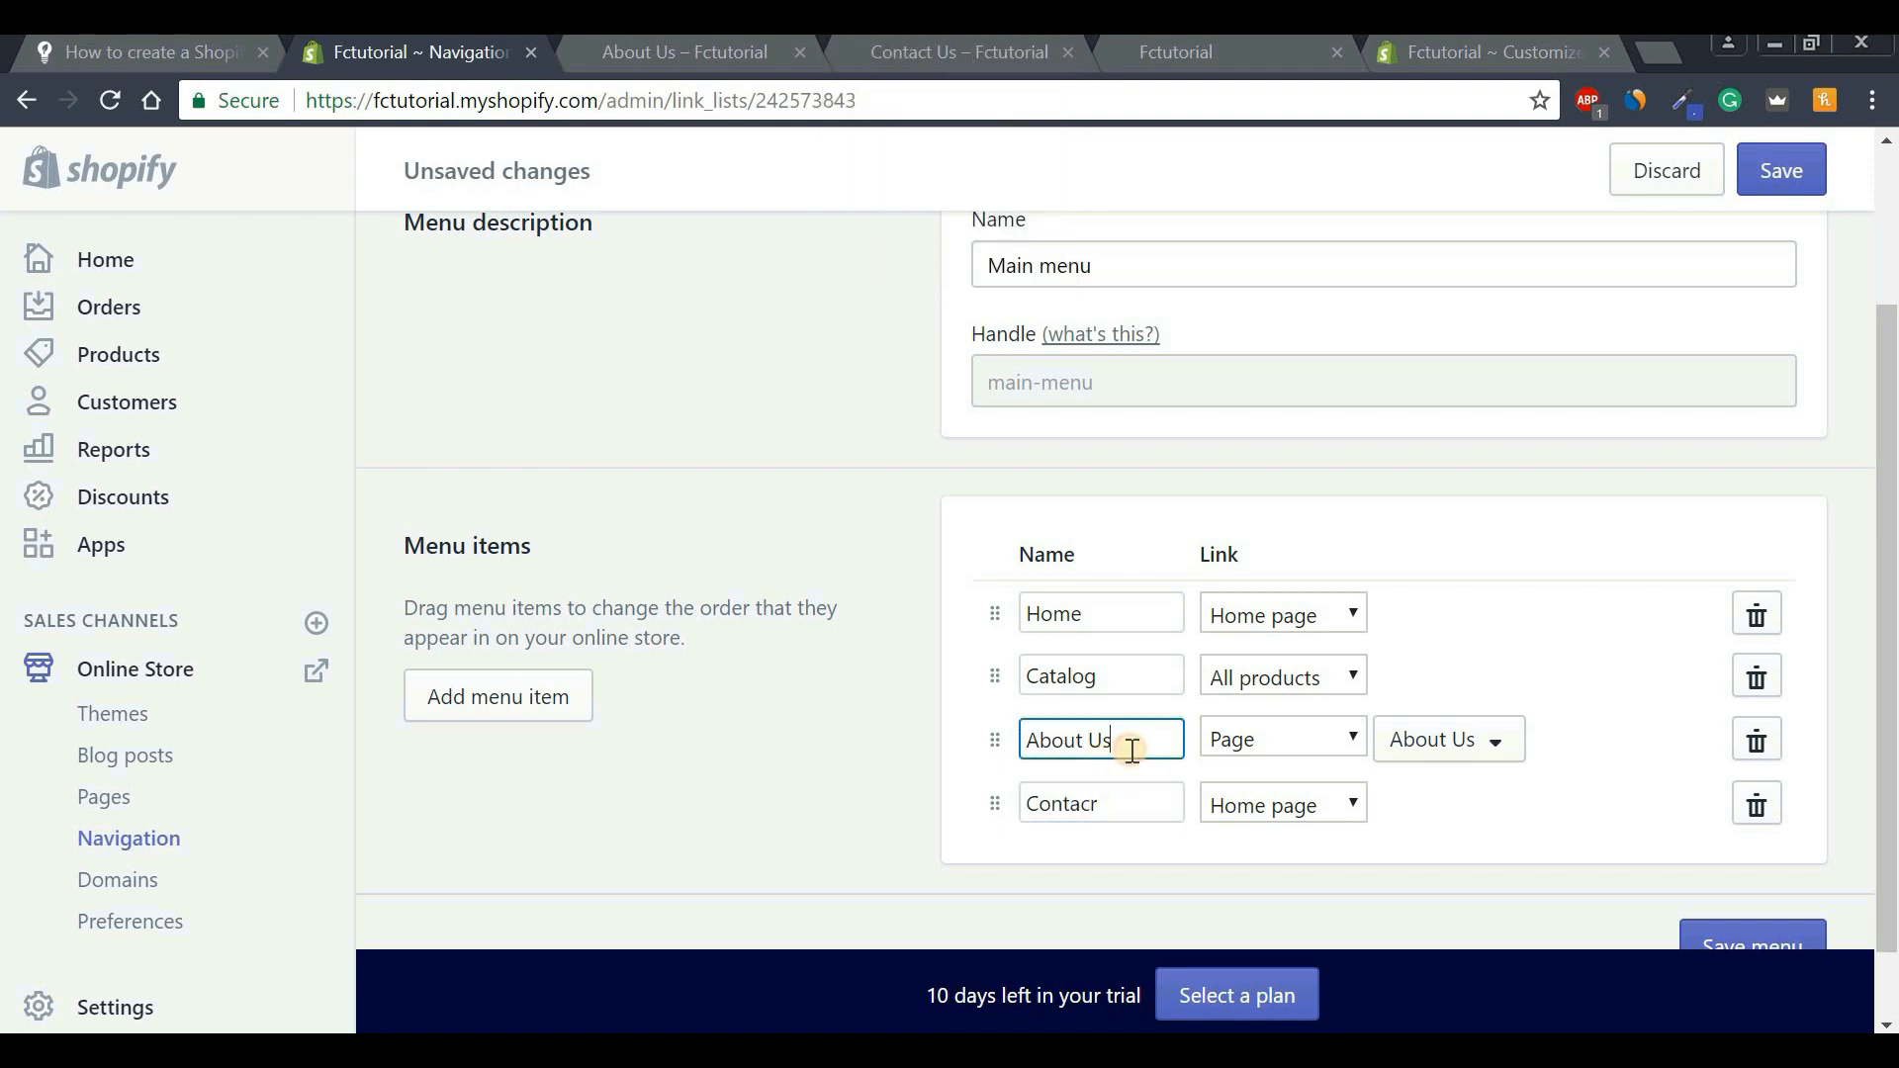
left_click(1113, 803)
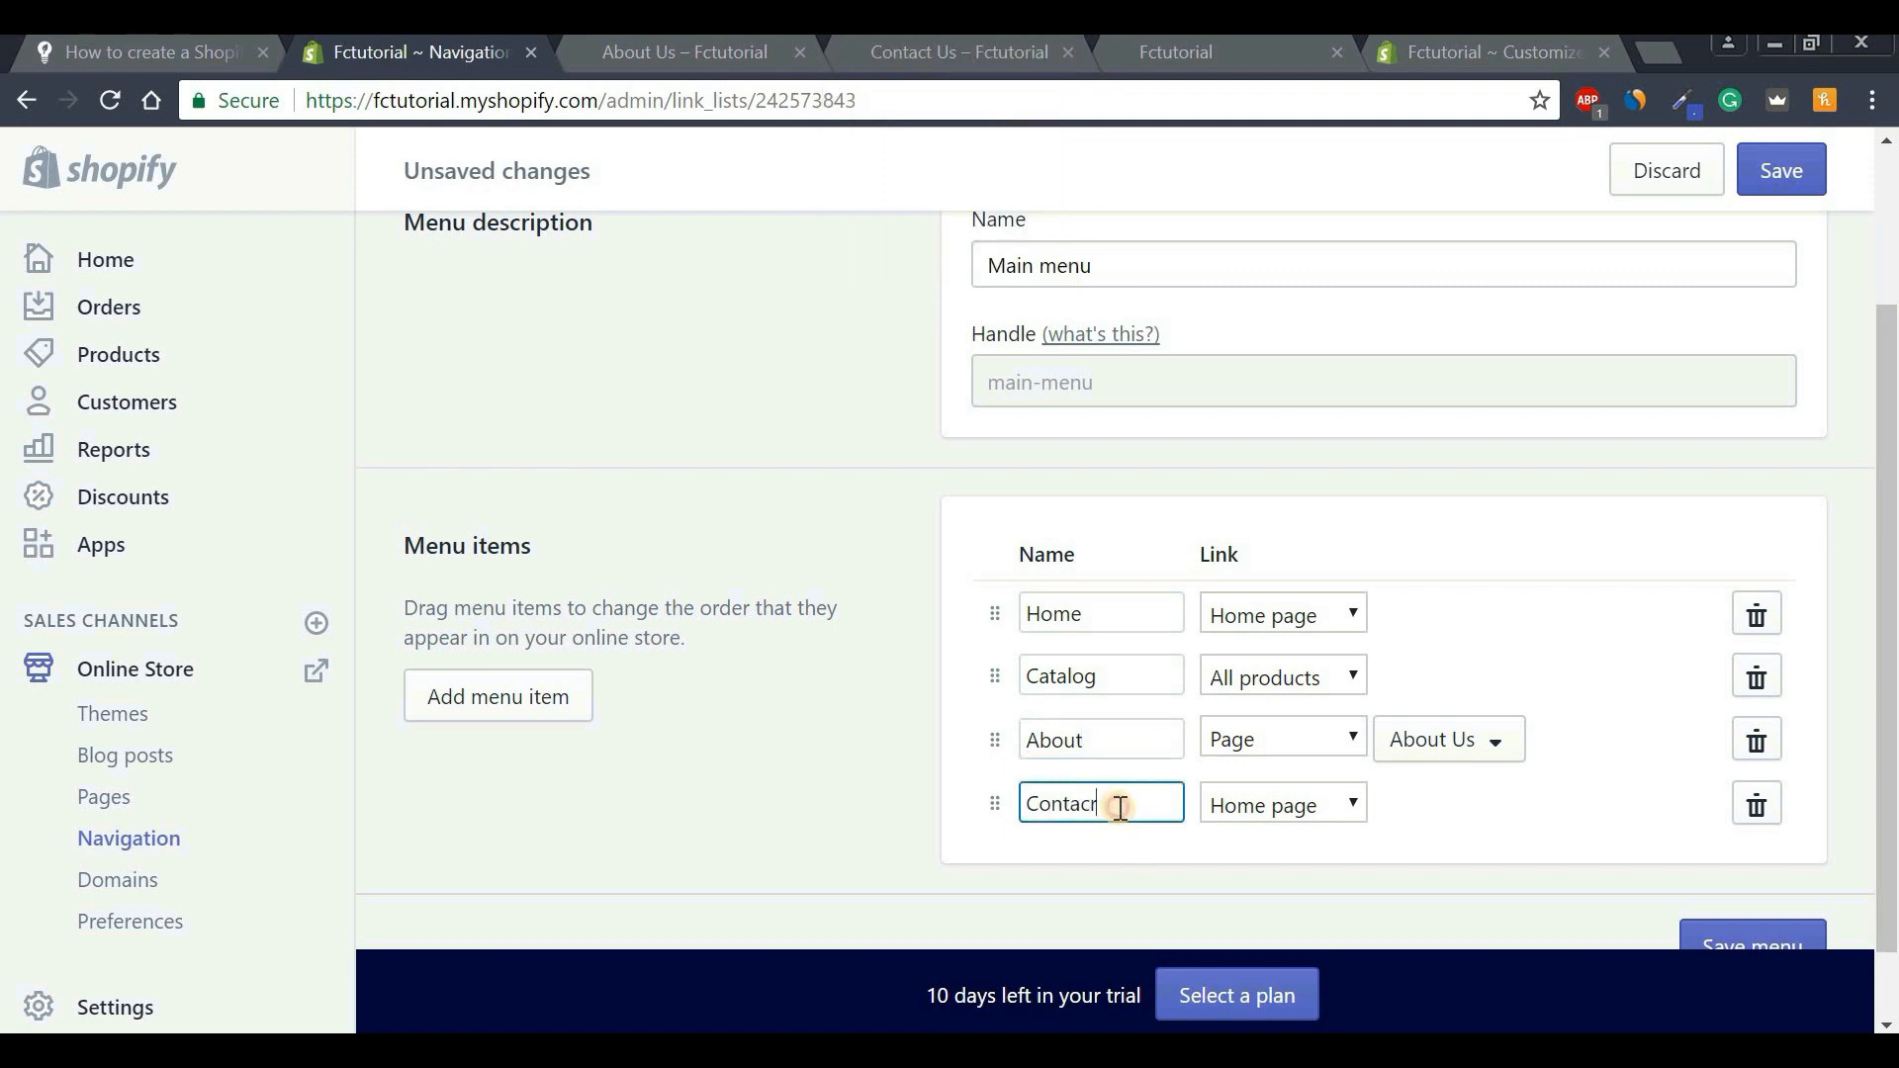
key("BackSpace")
type("t")
left_click(1243, 810)
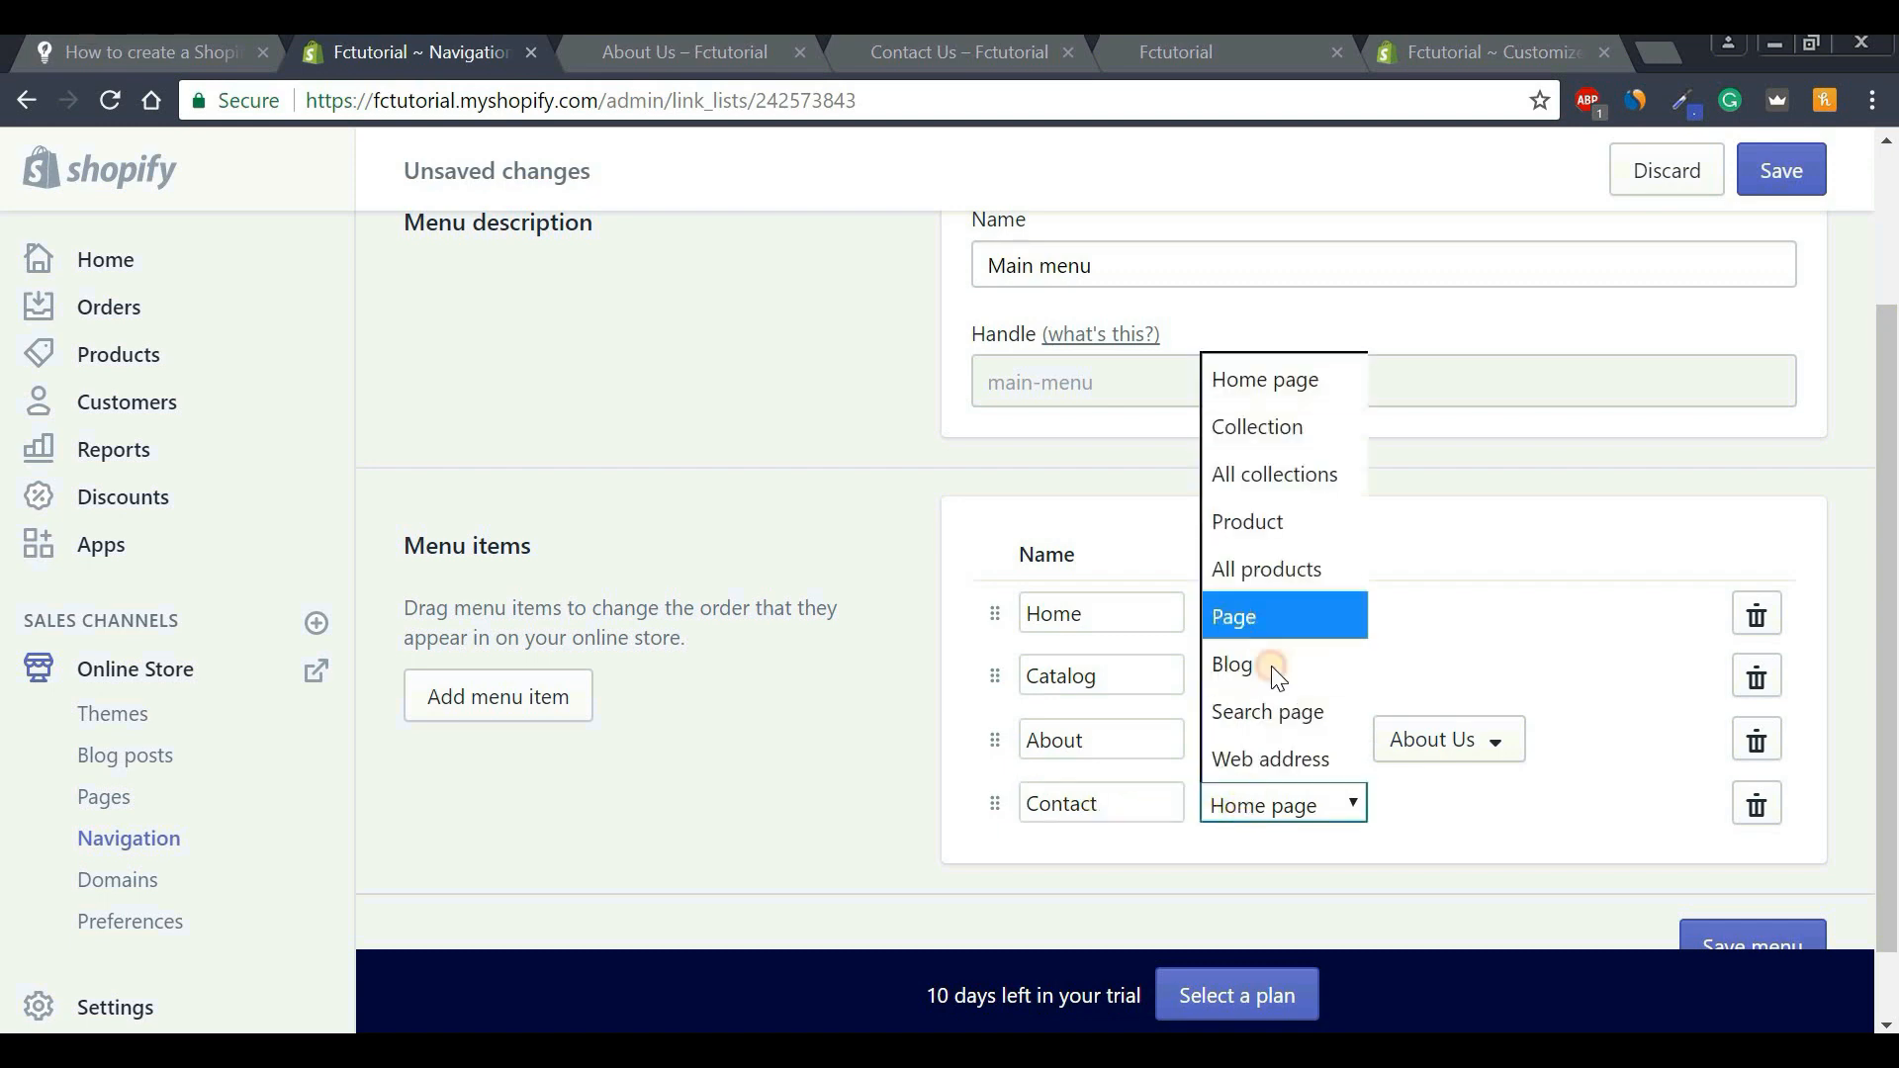
left_click(1250, 615)
left_click(1436, 811)
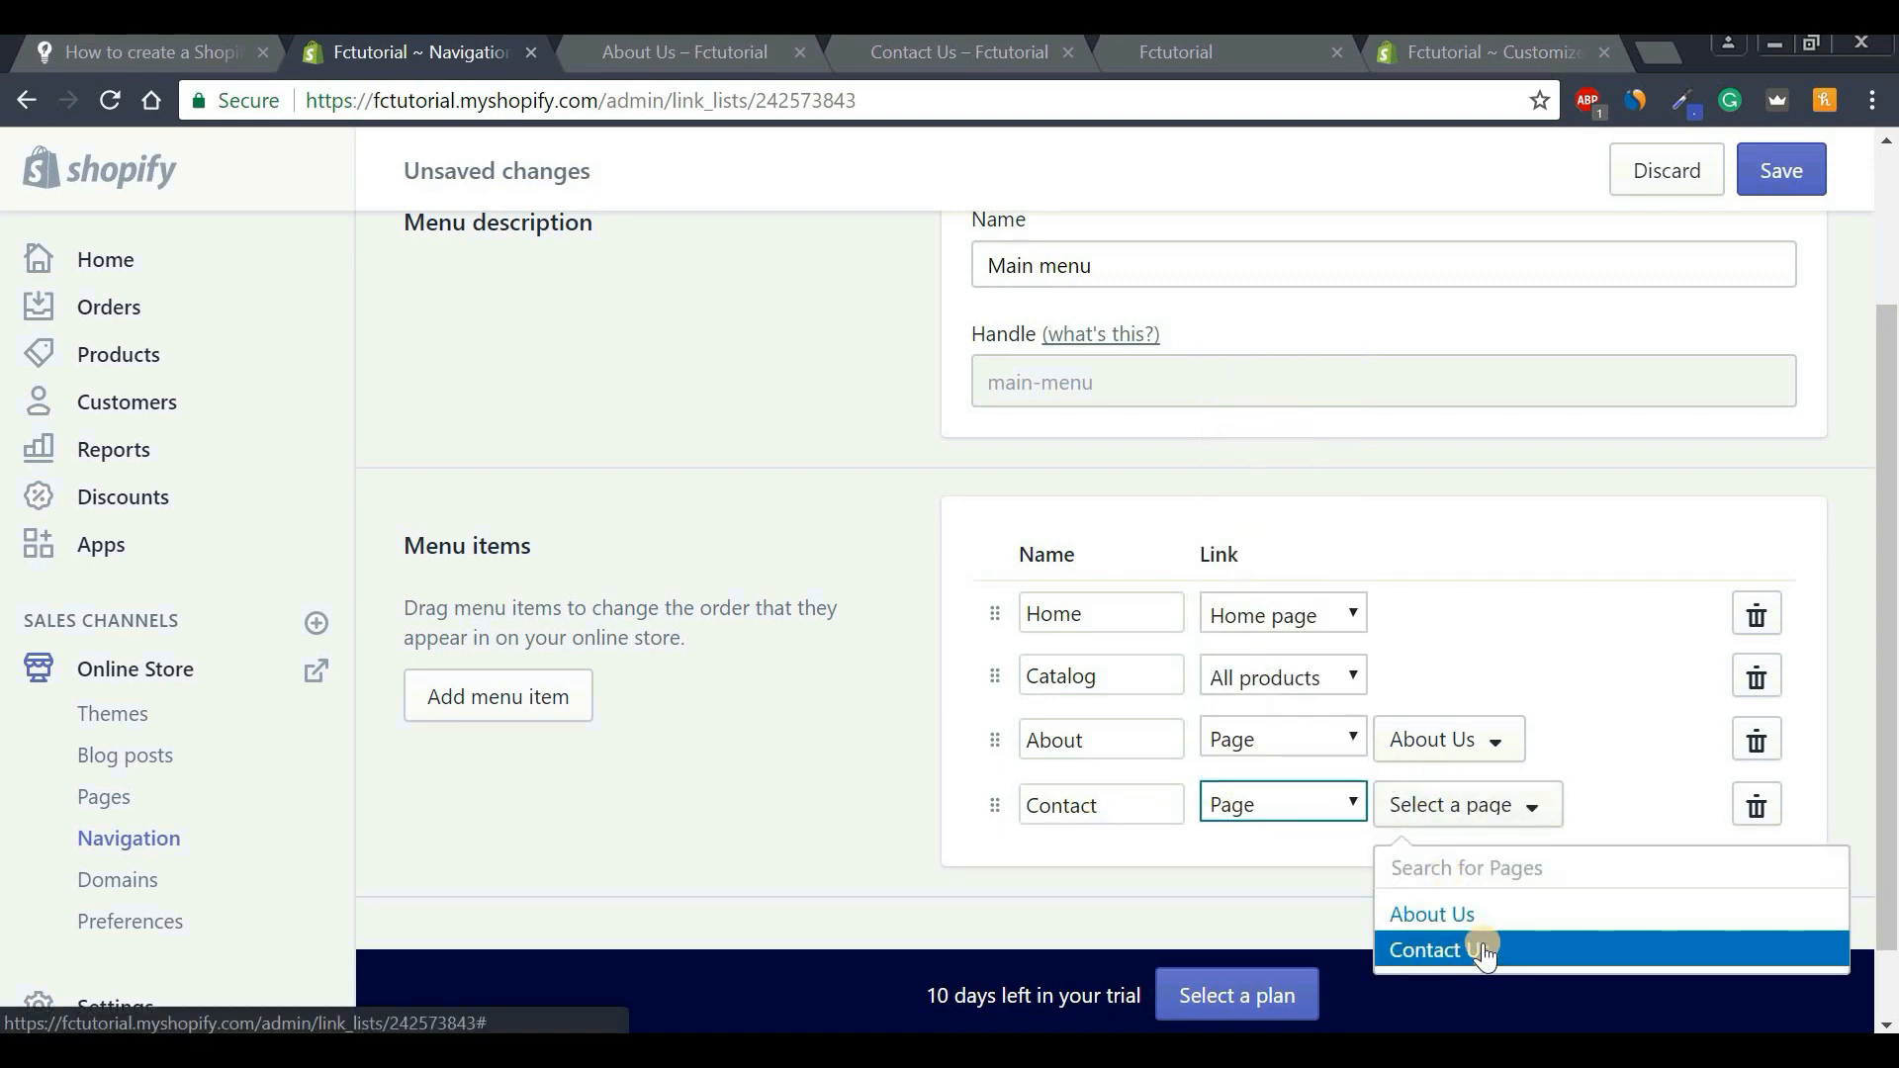
left_click(1480, 951)
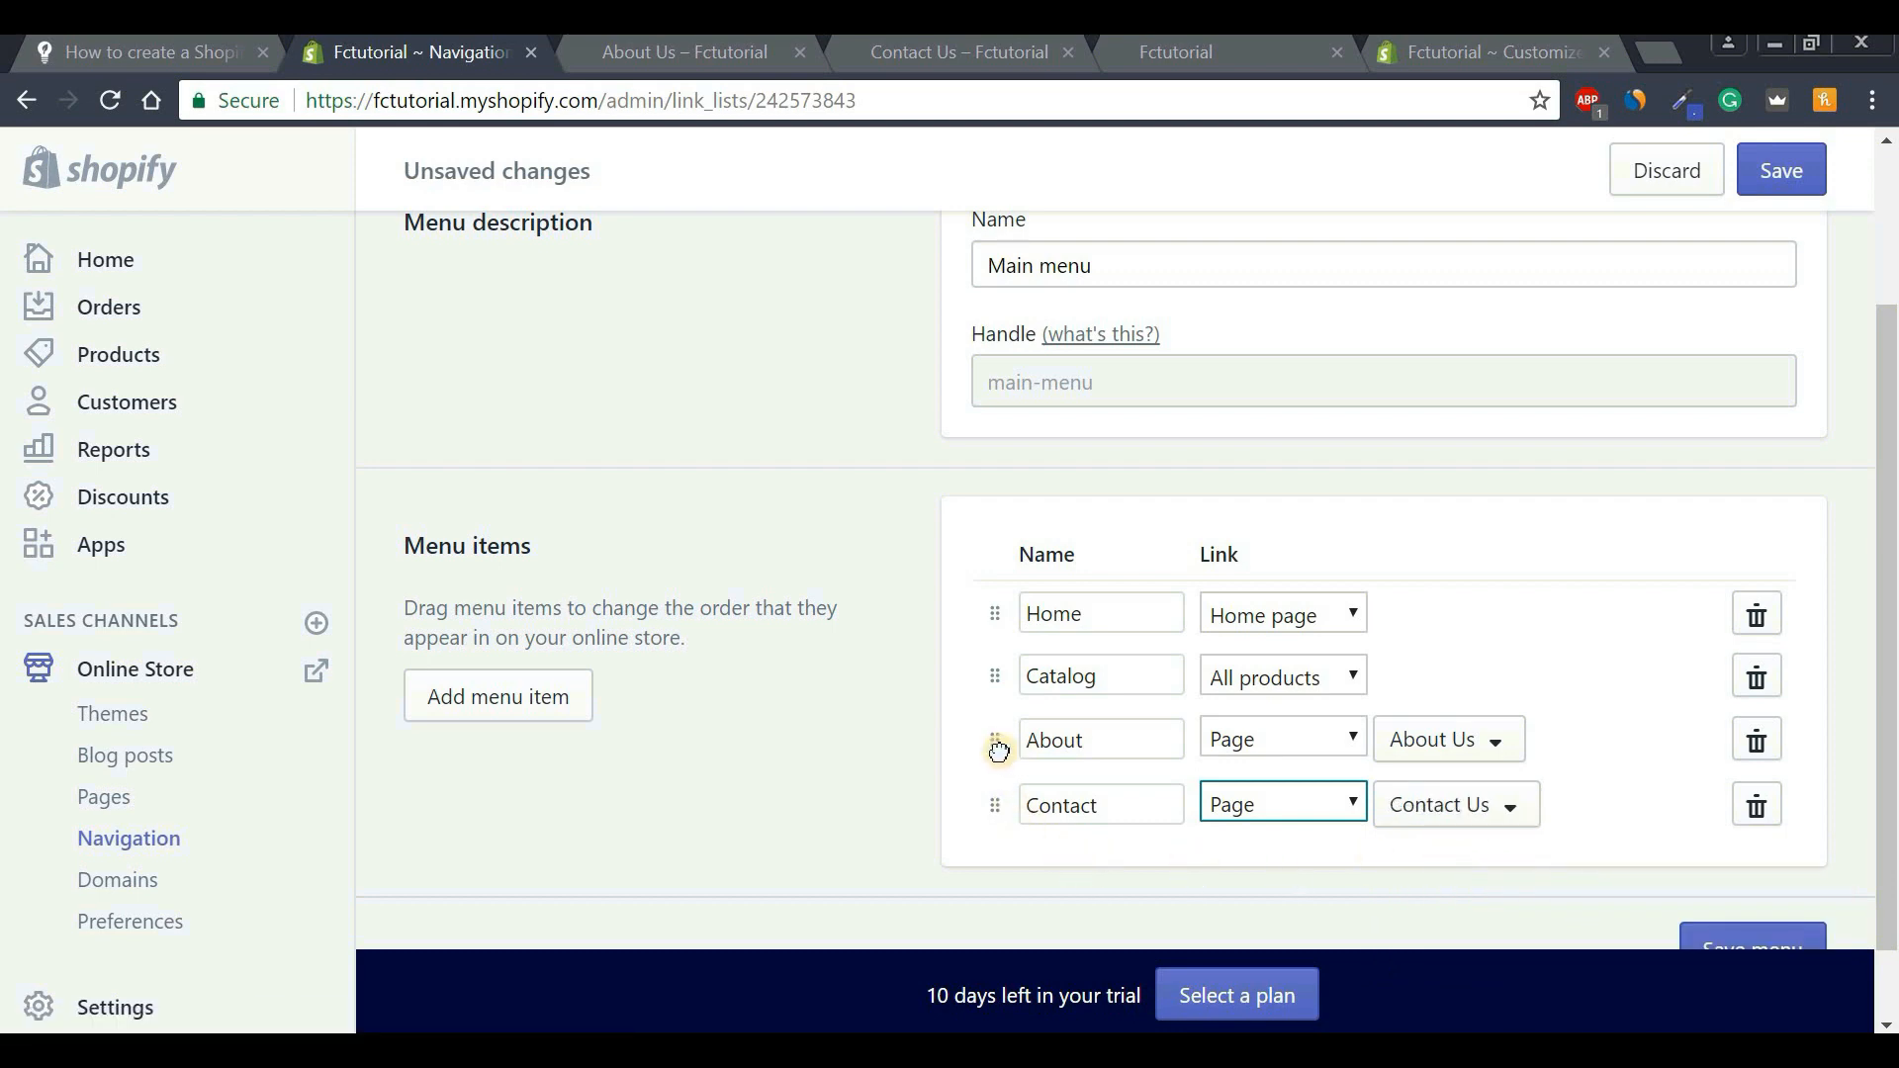
Move About and Contact above Catalog, rename Catalog to 'Products', and save the menu.
left_click_drag(998, 751, 994, 675)
left_click_drag(1000, 818, 1006, 737)
left_click_drag(998, 829, 994, 739)
left_click_drag(1104, 808, 984, 812)
type("P")
key("Caps_Lock")
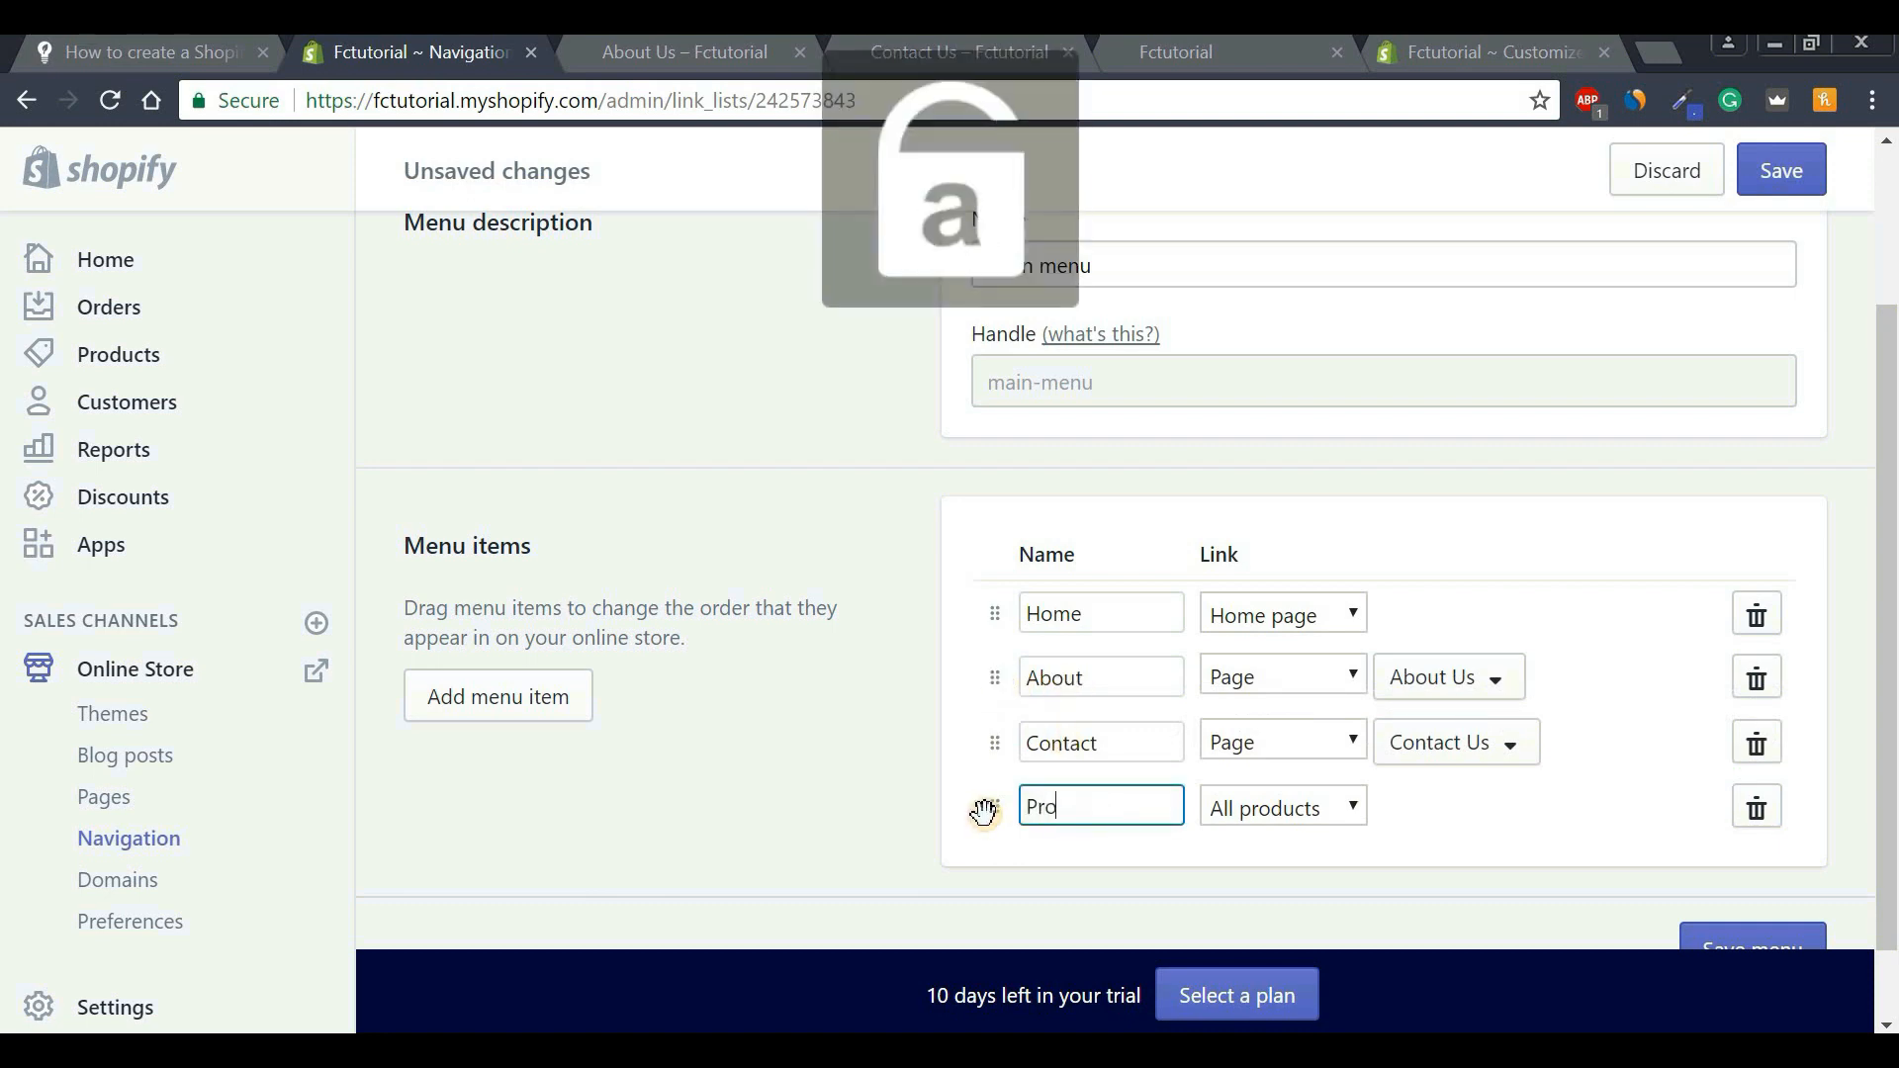
type("roduc")
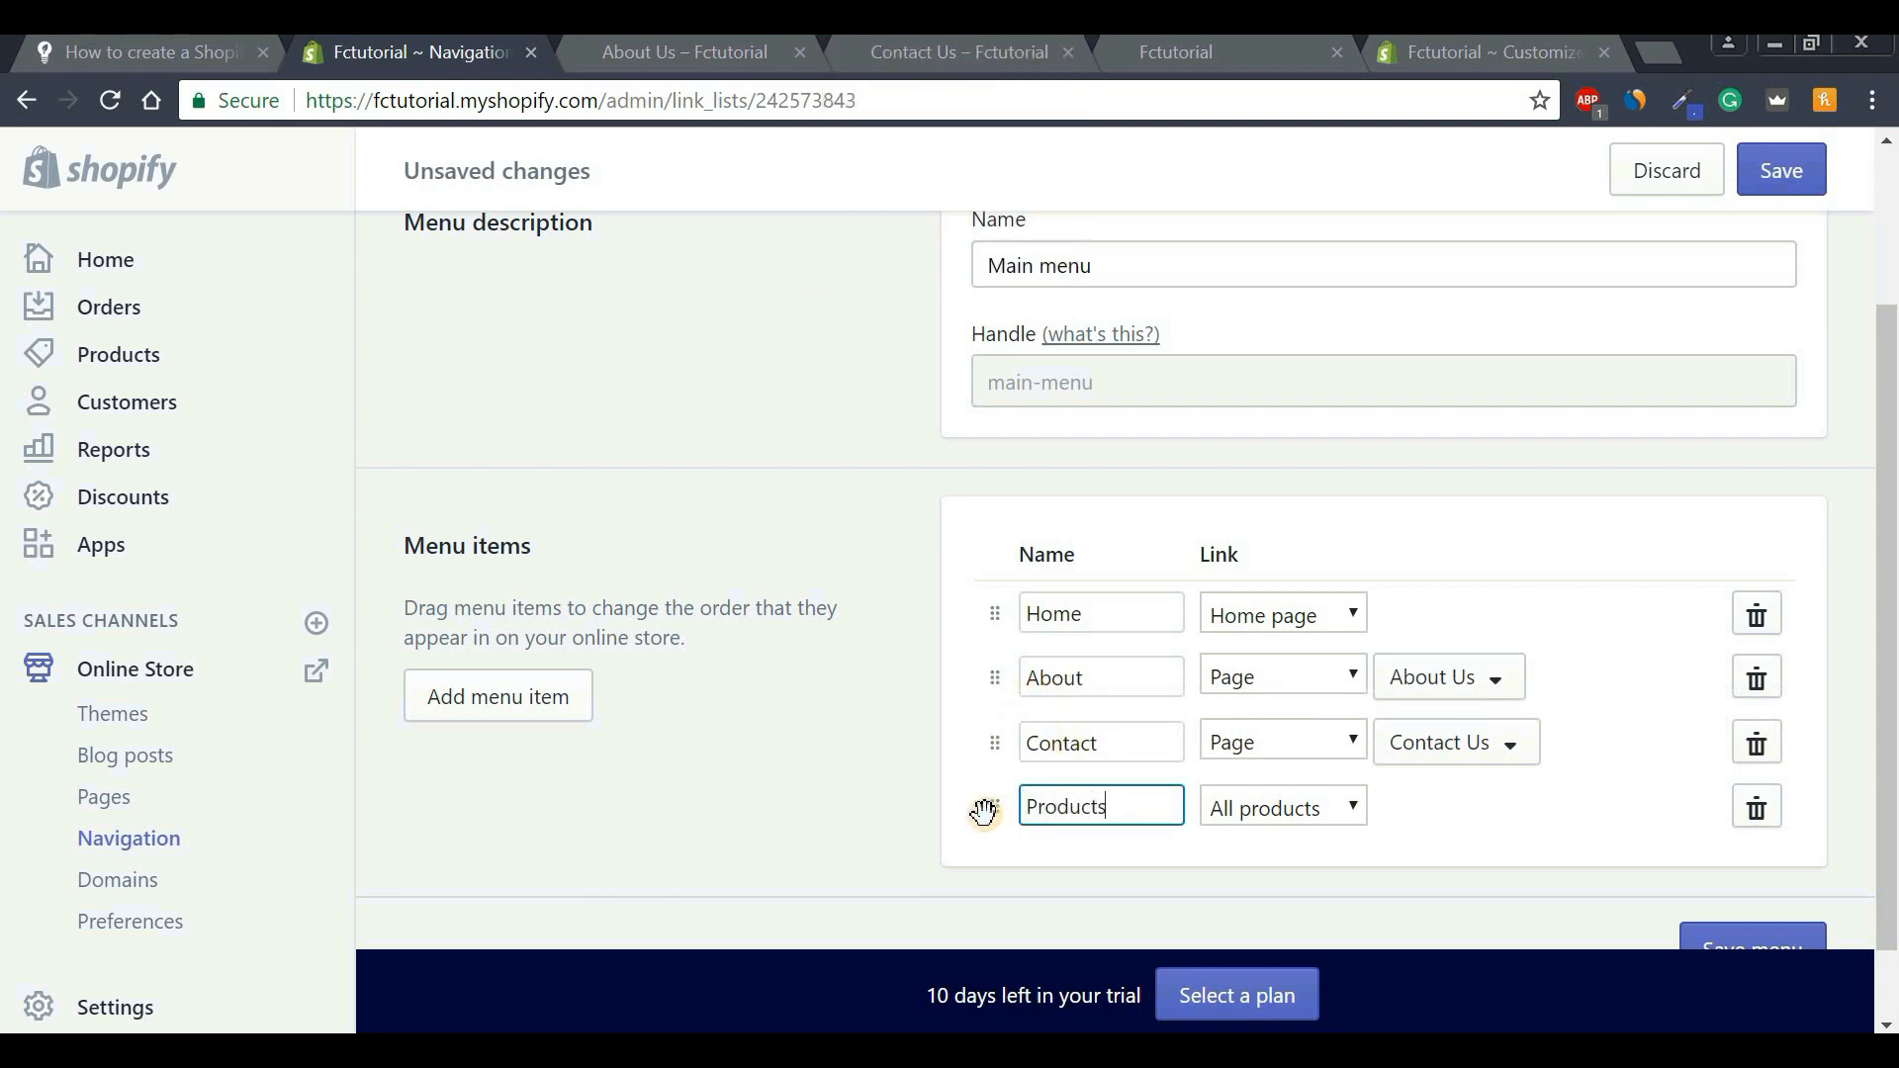
type("ts")
left_click(1781, 170)
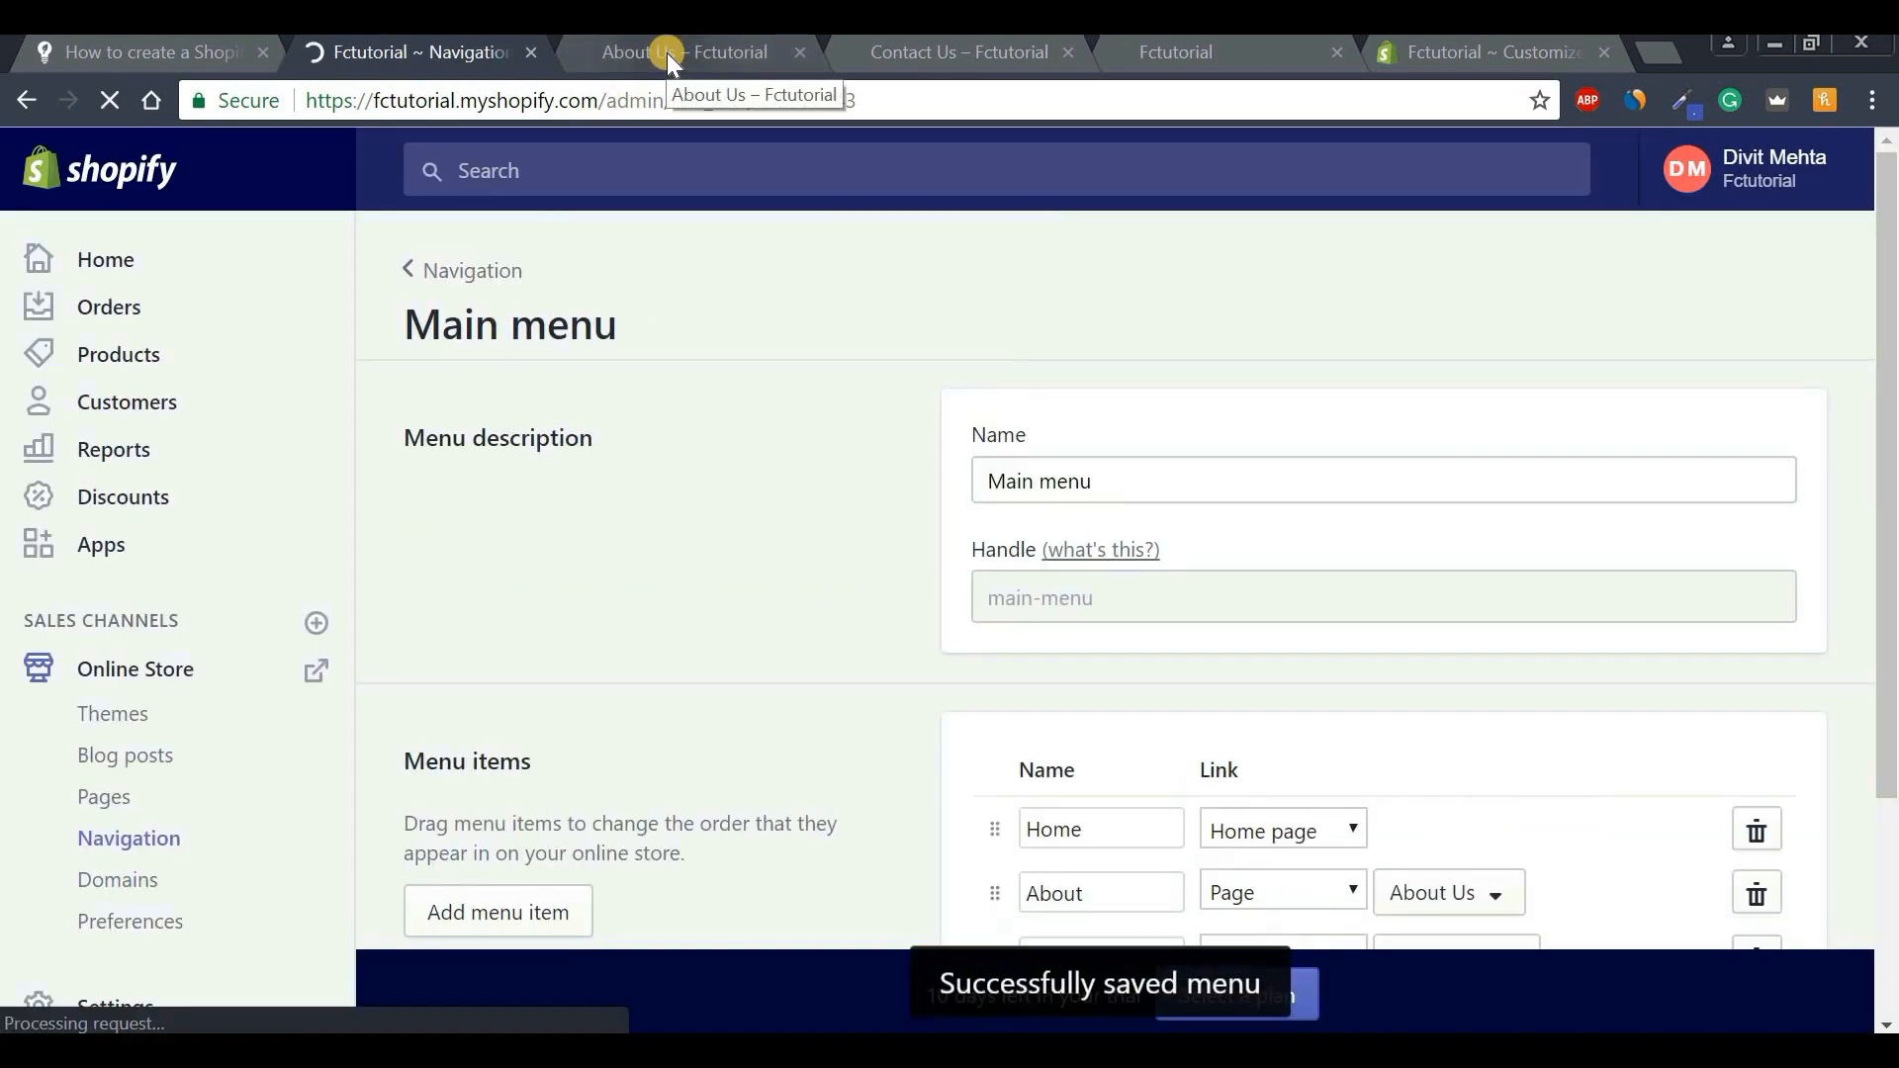
Reload the storefront, test the Contact, About and Home links, then return to Navigation admin.
left_click(666, 52)
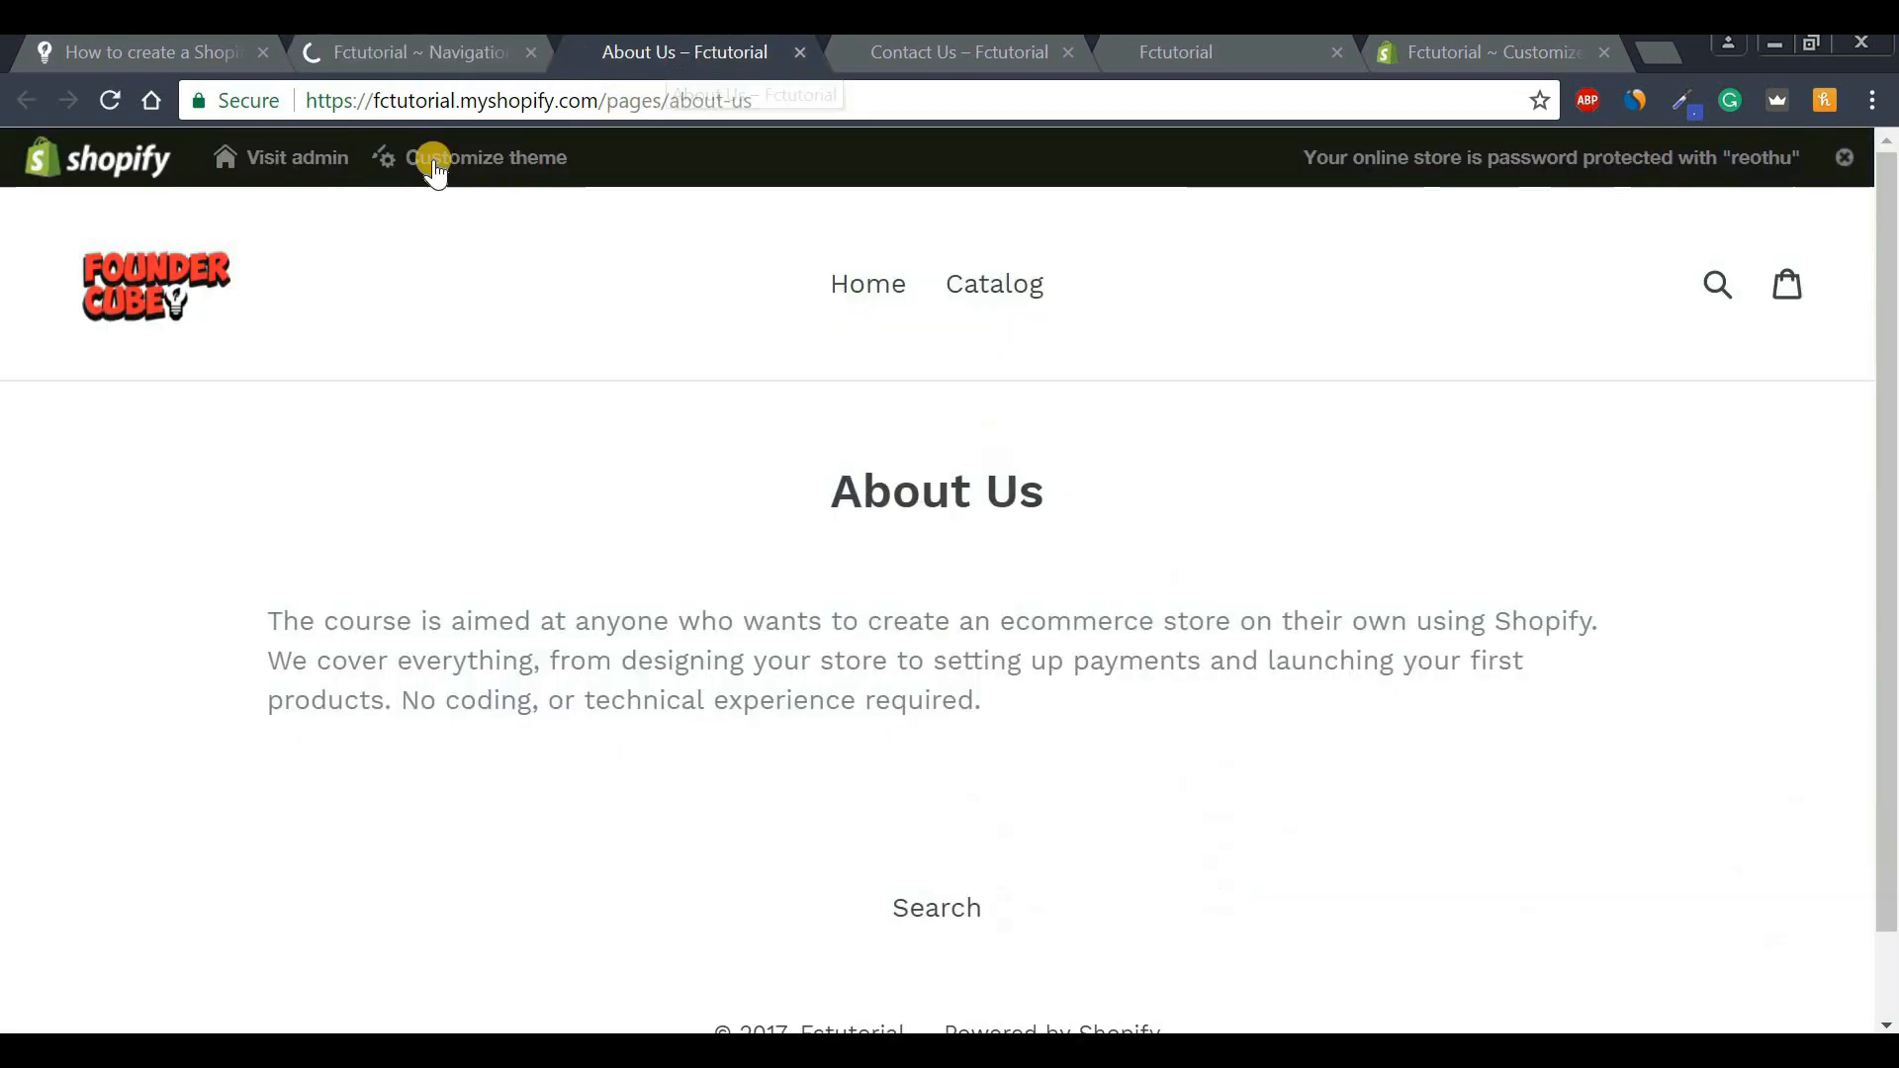
left_click(110, 100)
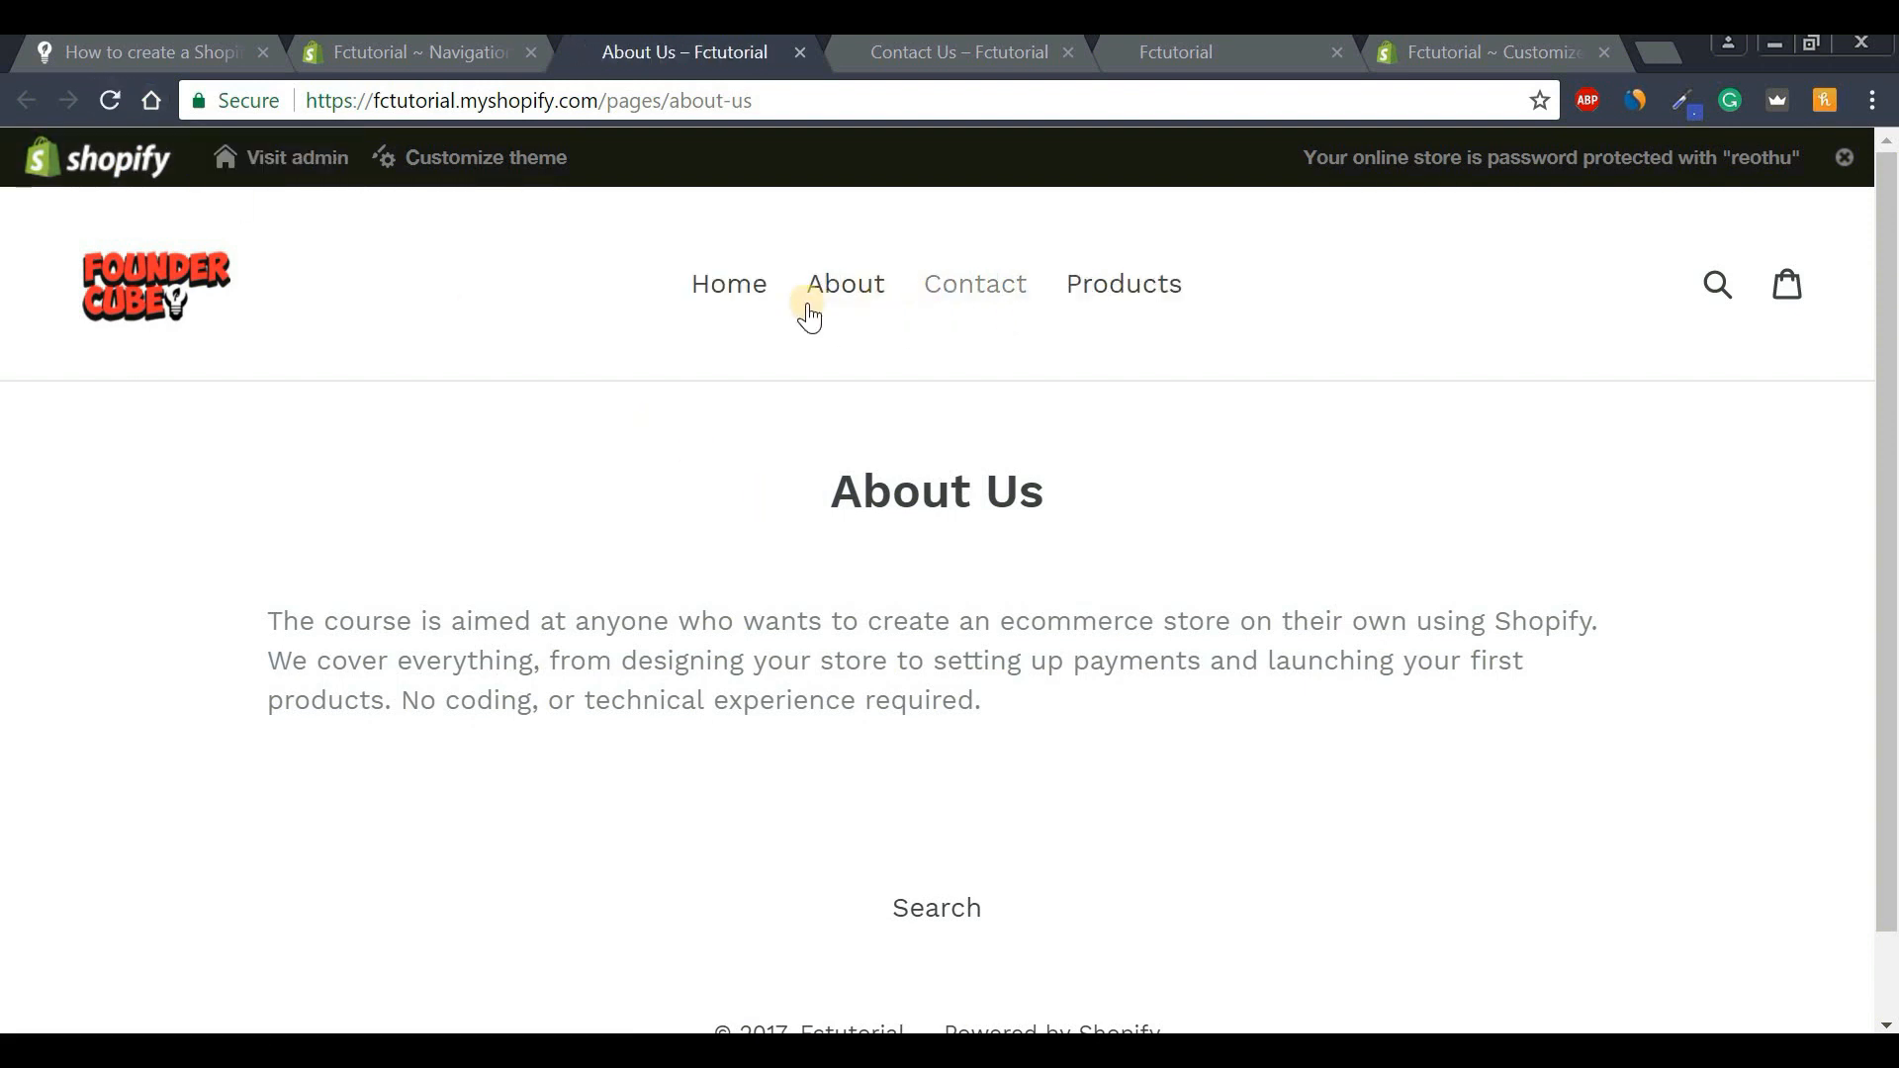
left_click(996, 306)
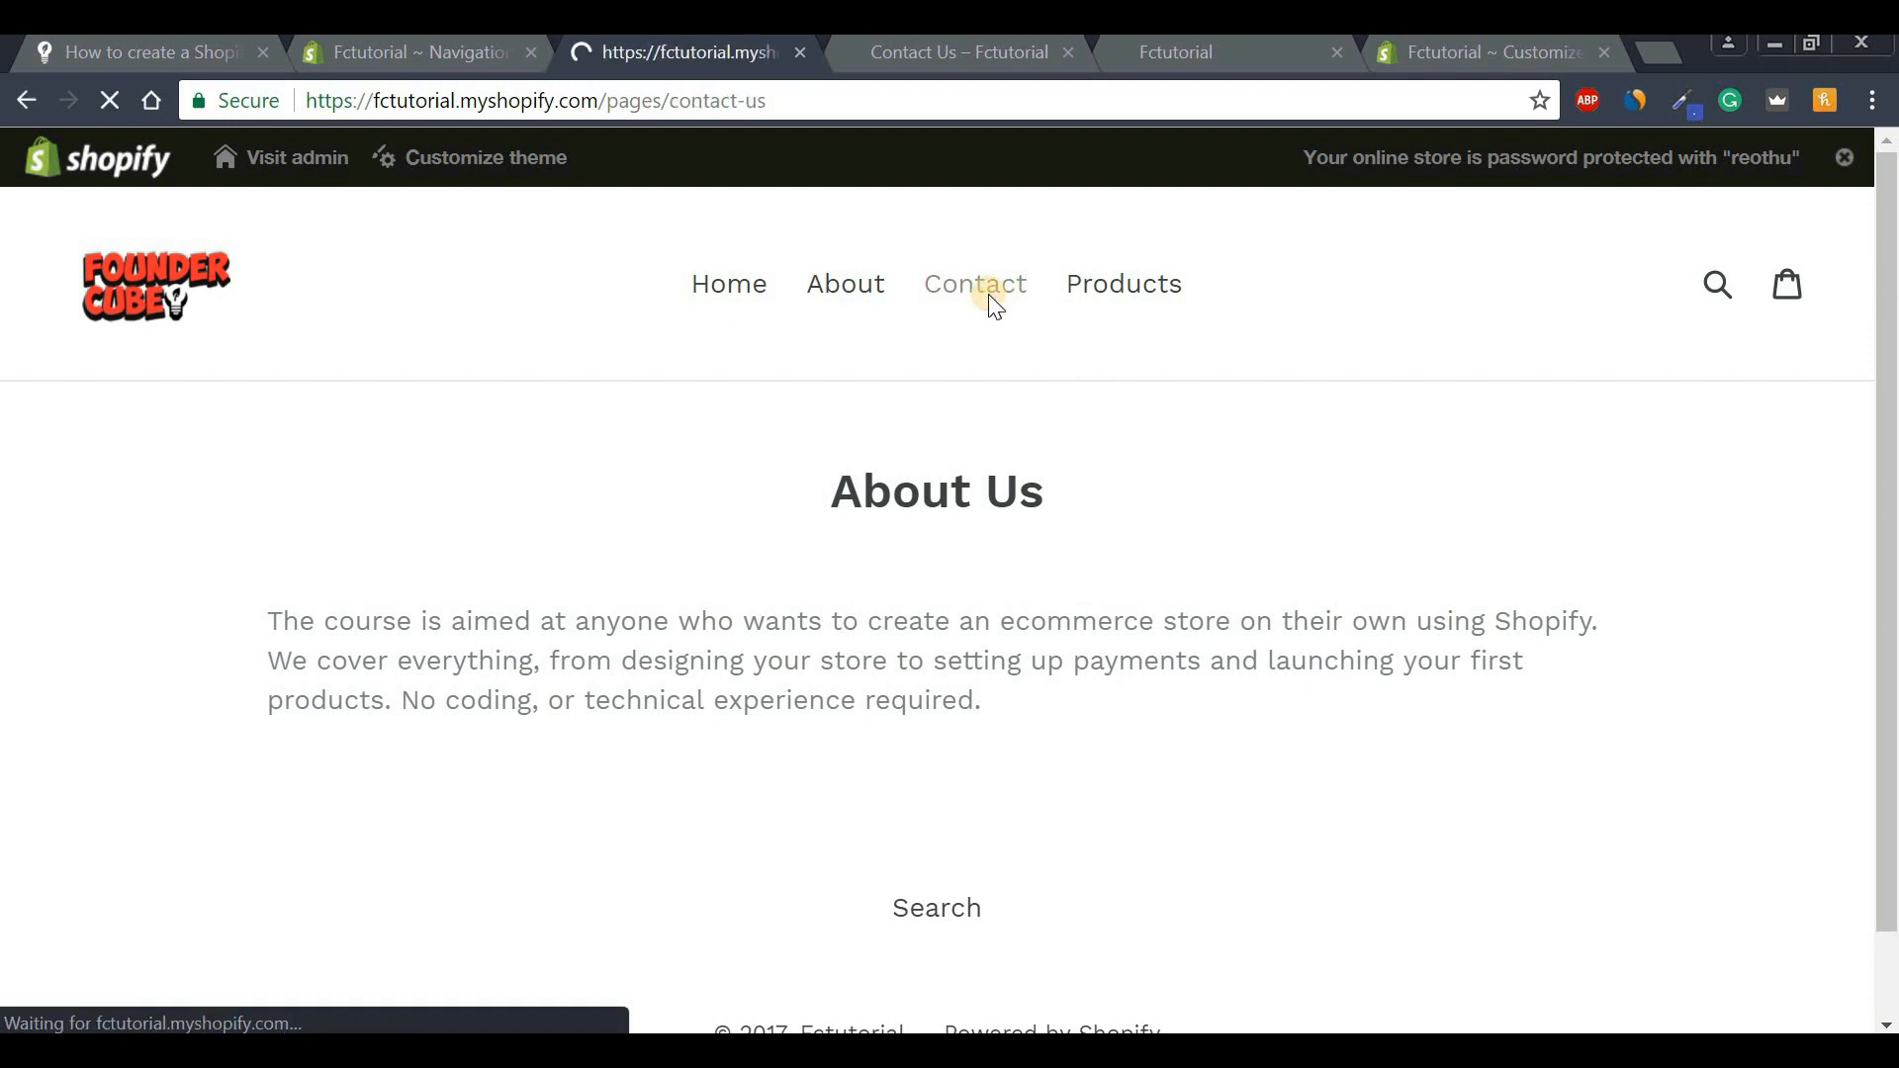
left_click(837, 303)
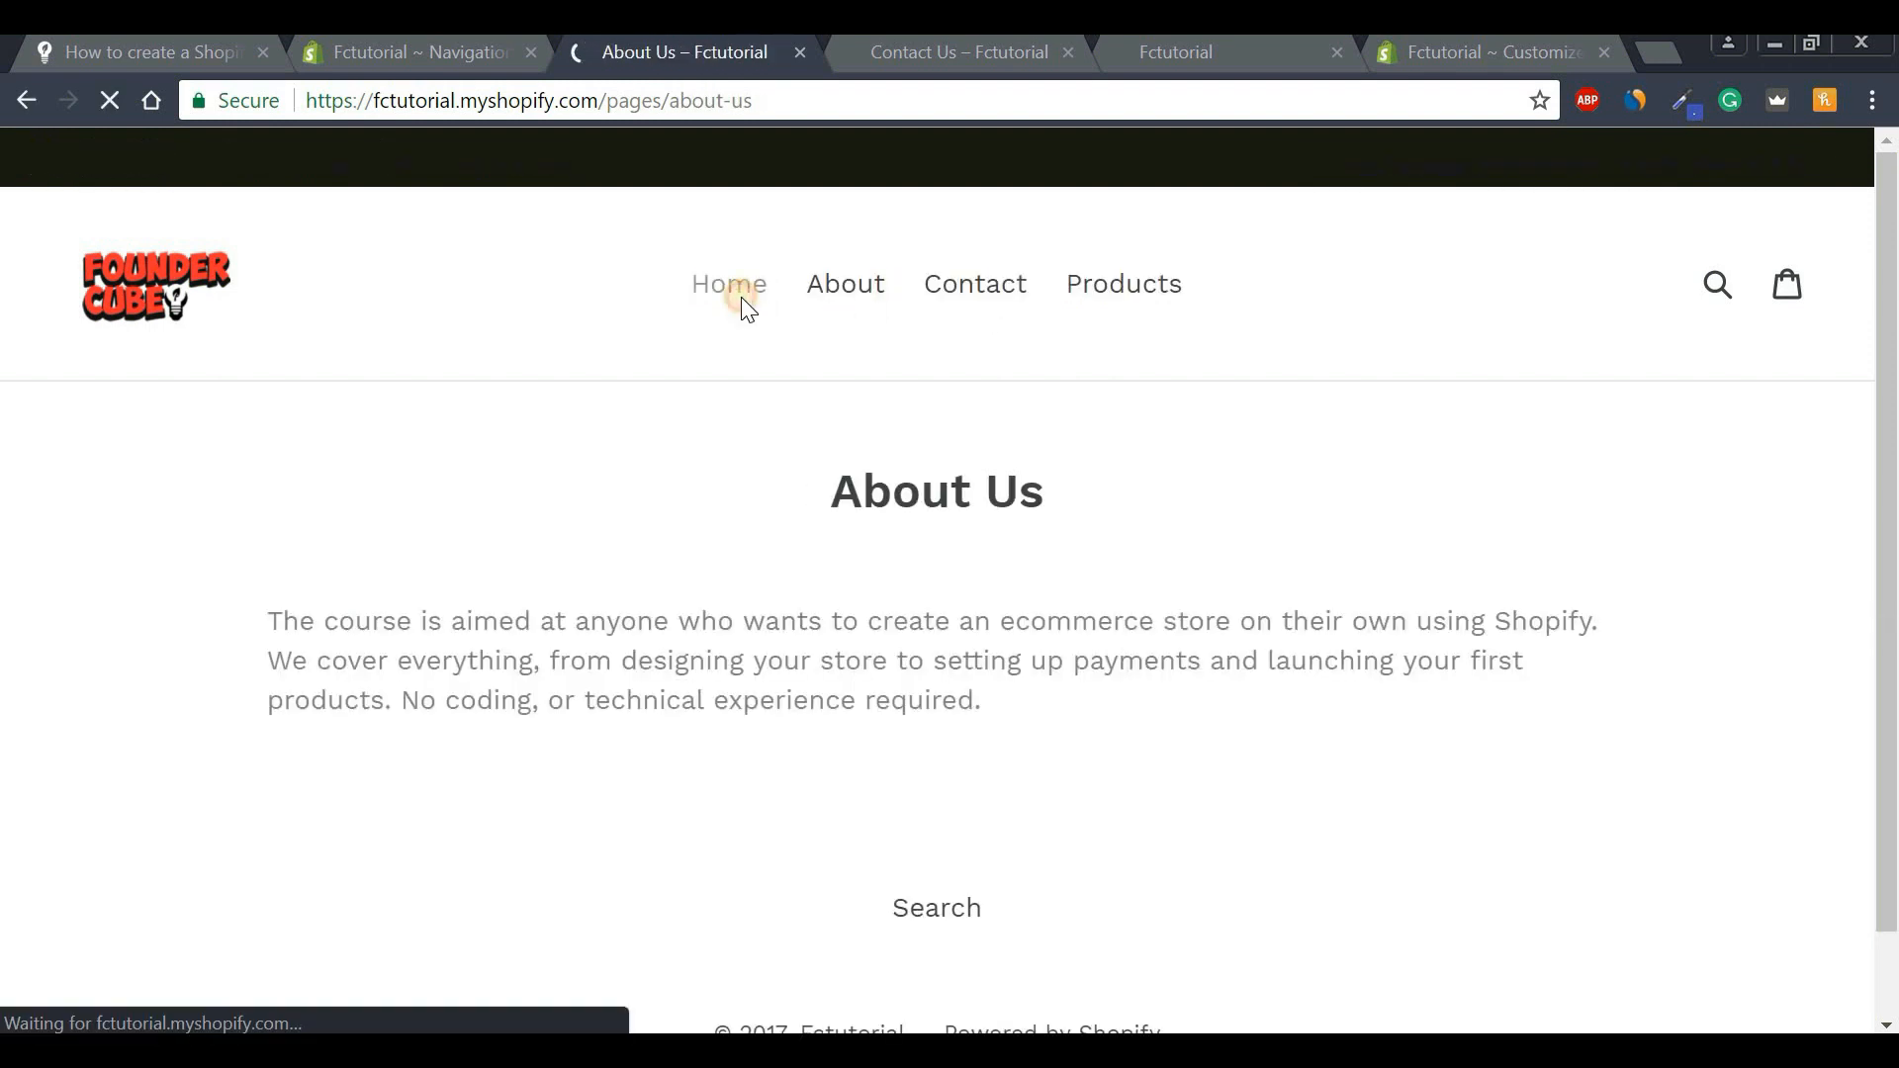
left_click(745, 310)
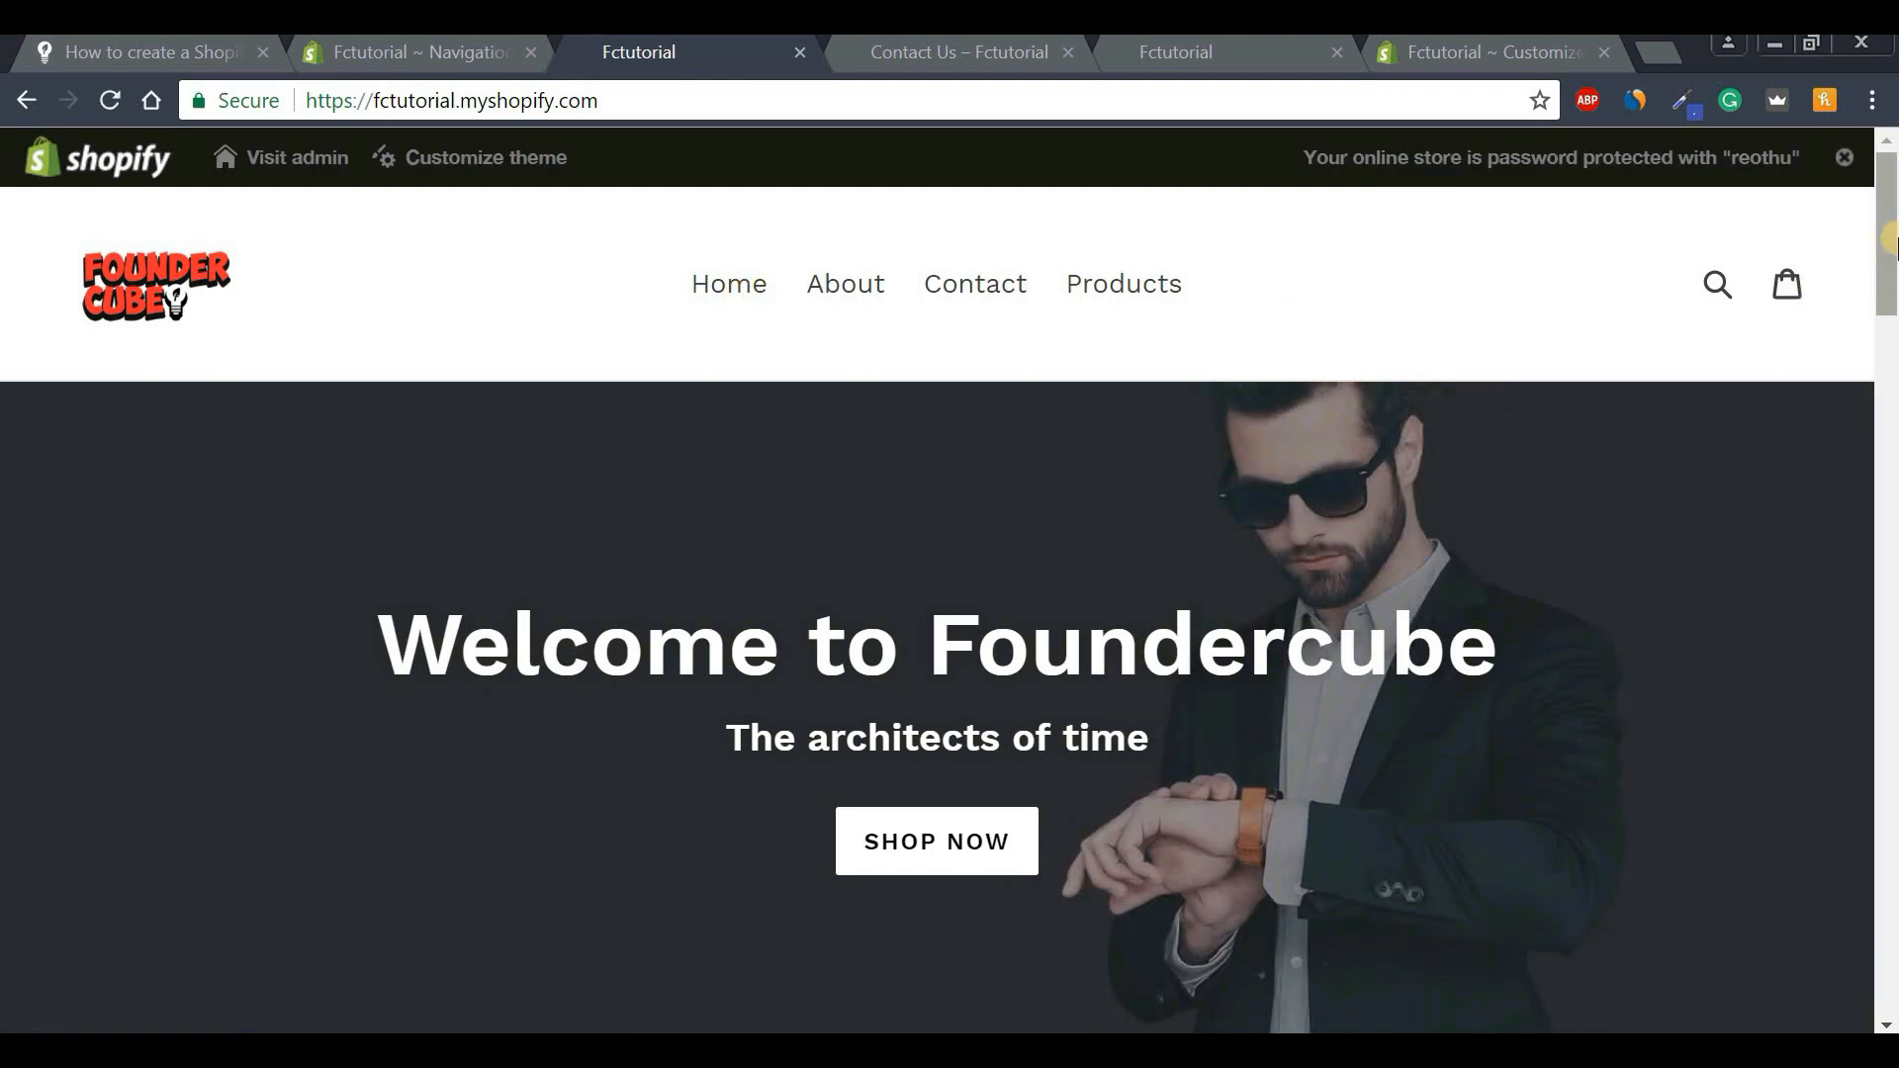
left_click_drag(1890, 259, 1888, 435)
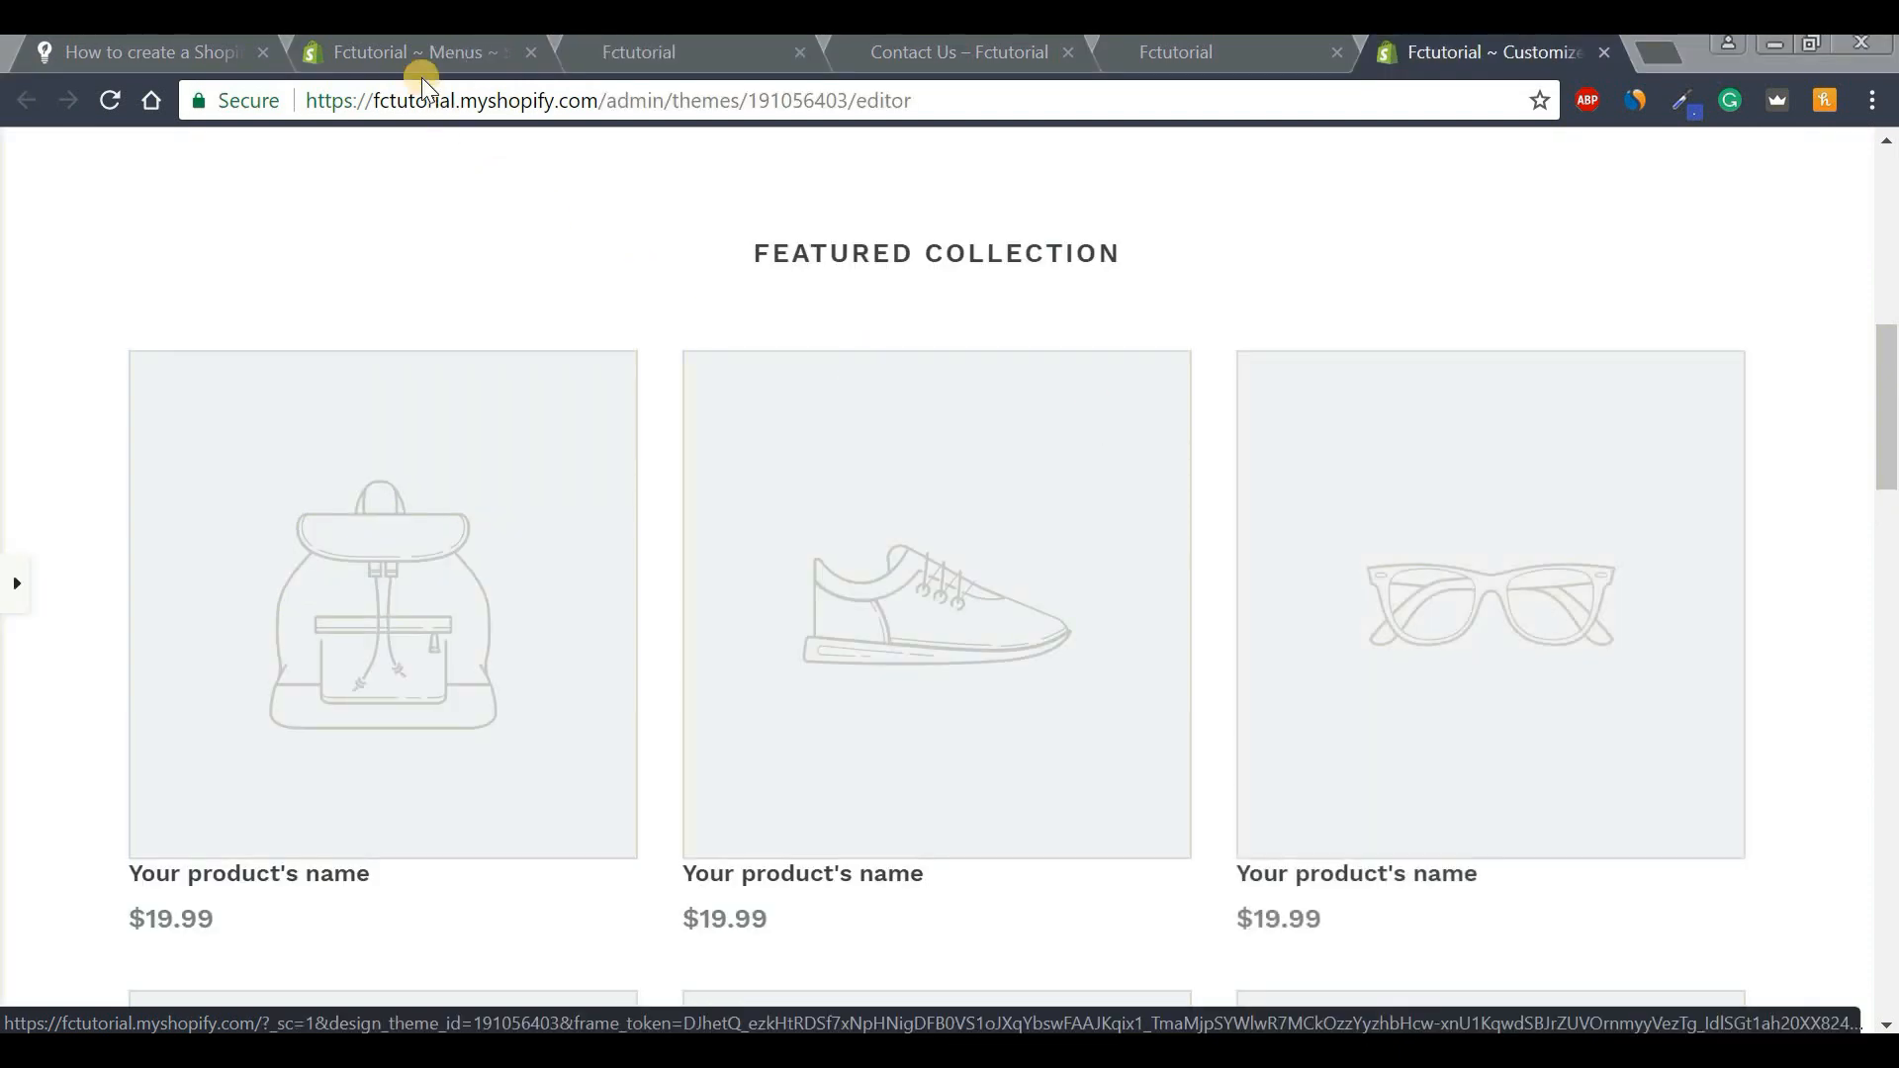
left_click(418, 53)
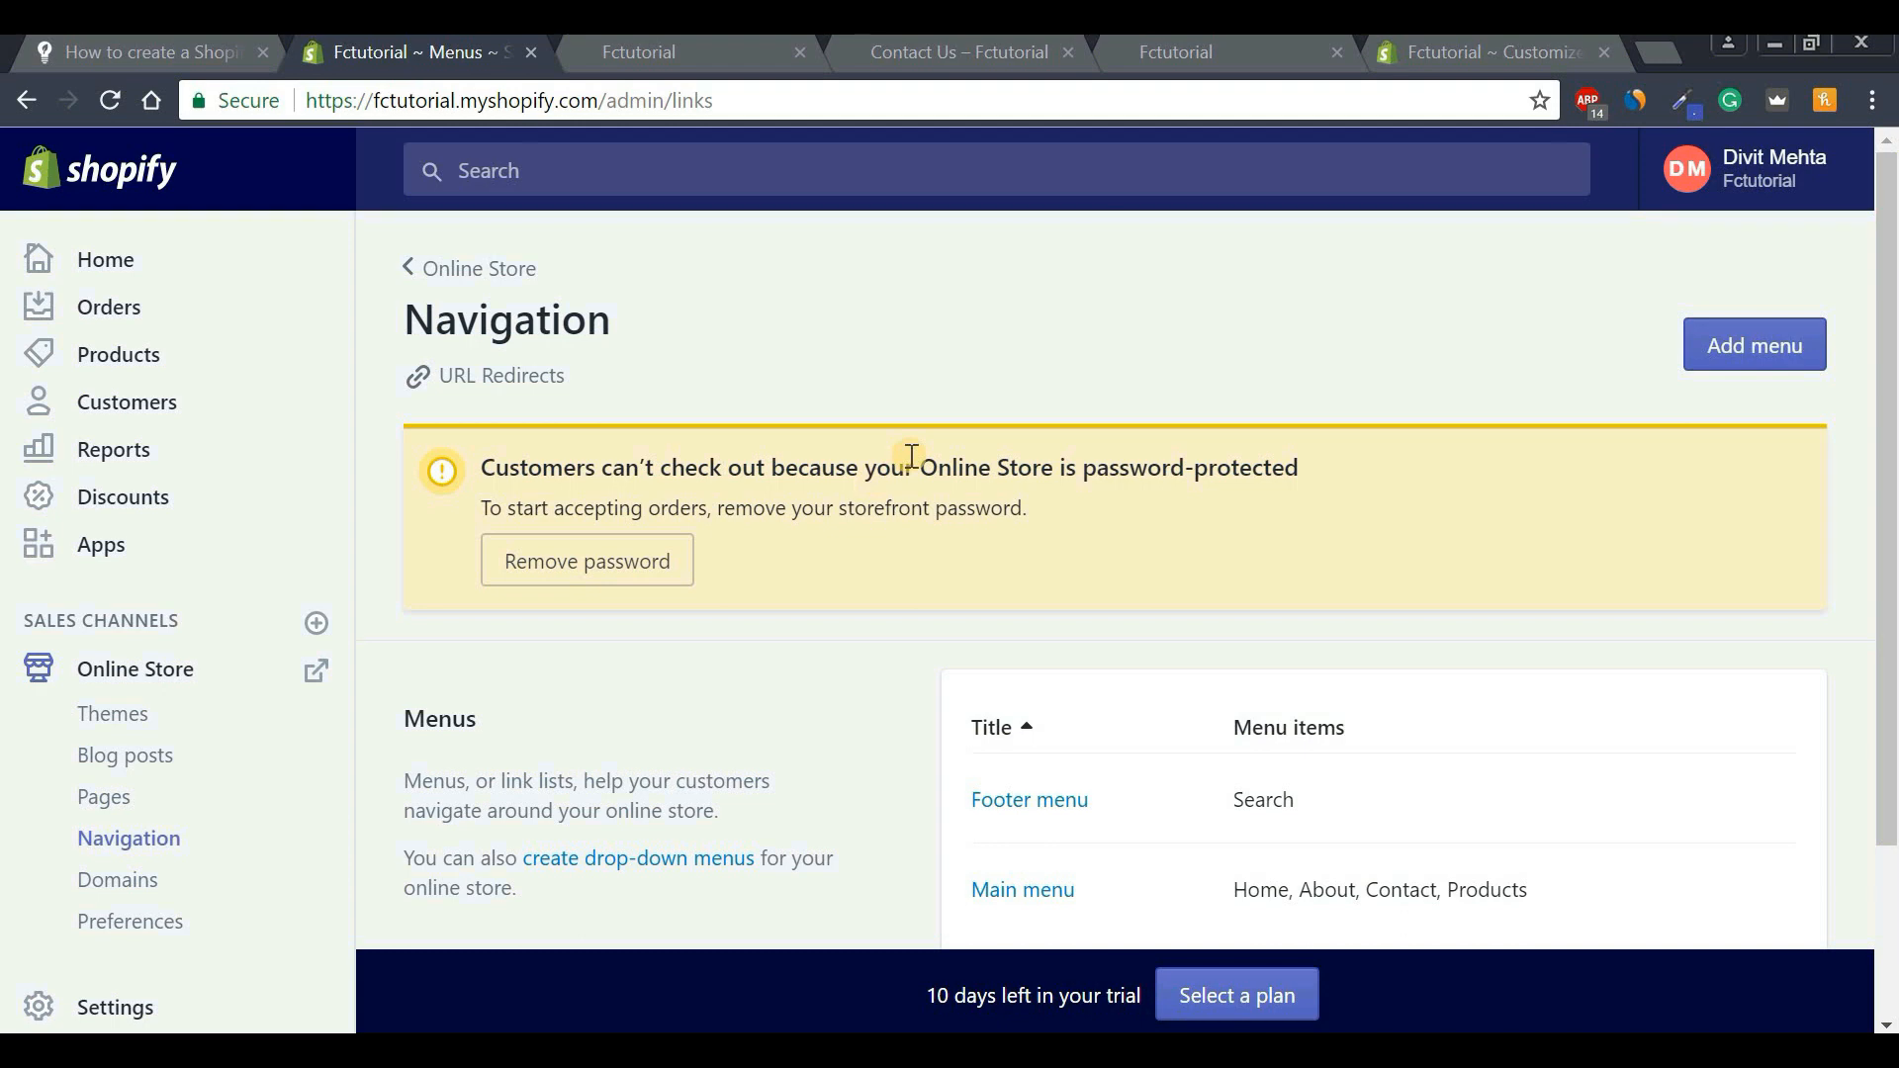
Start a new product titled 'Sports Watch'.
left_click(160, 362)
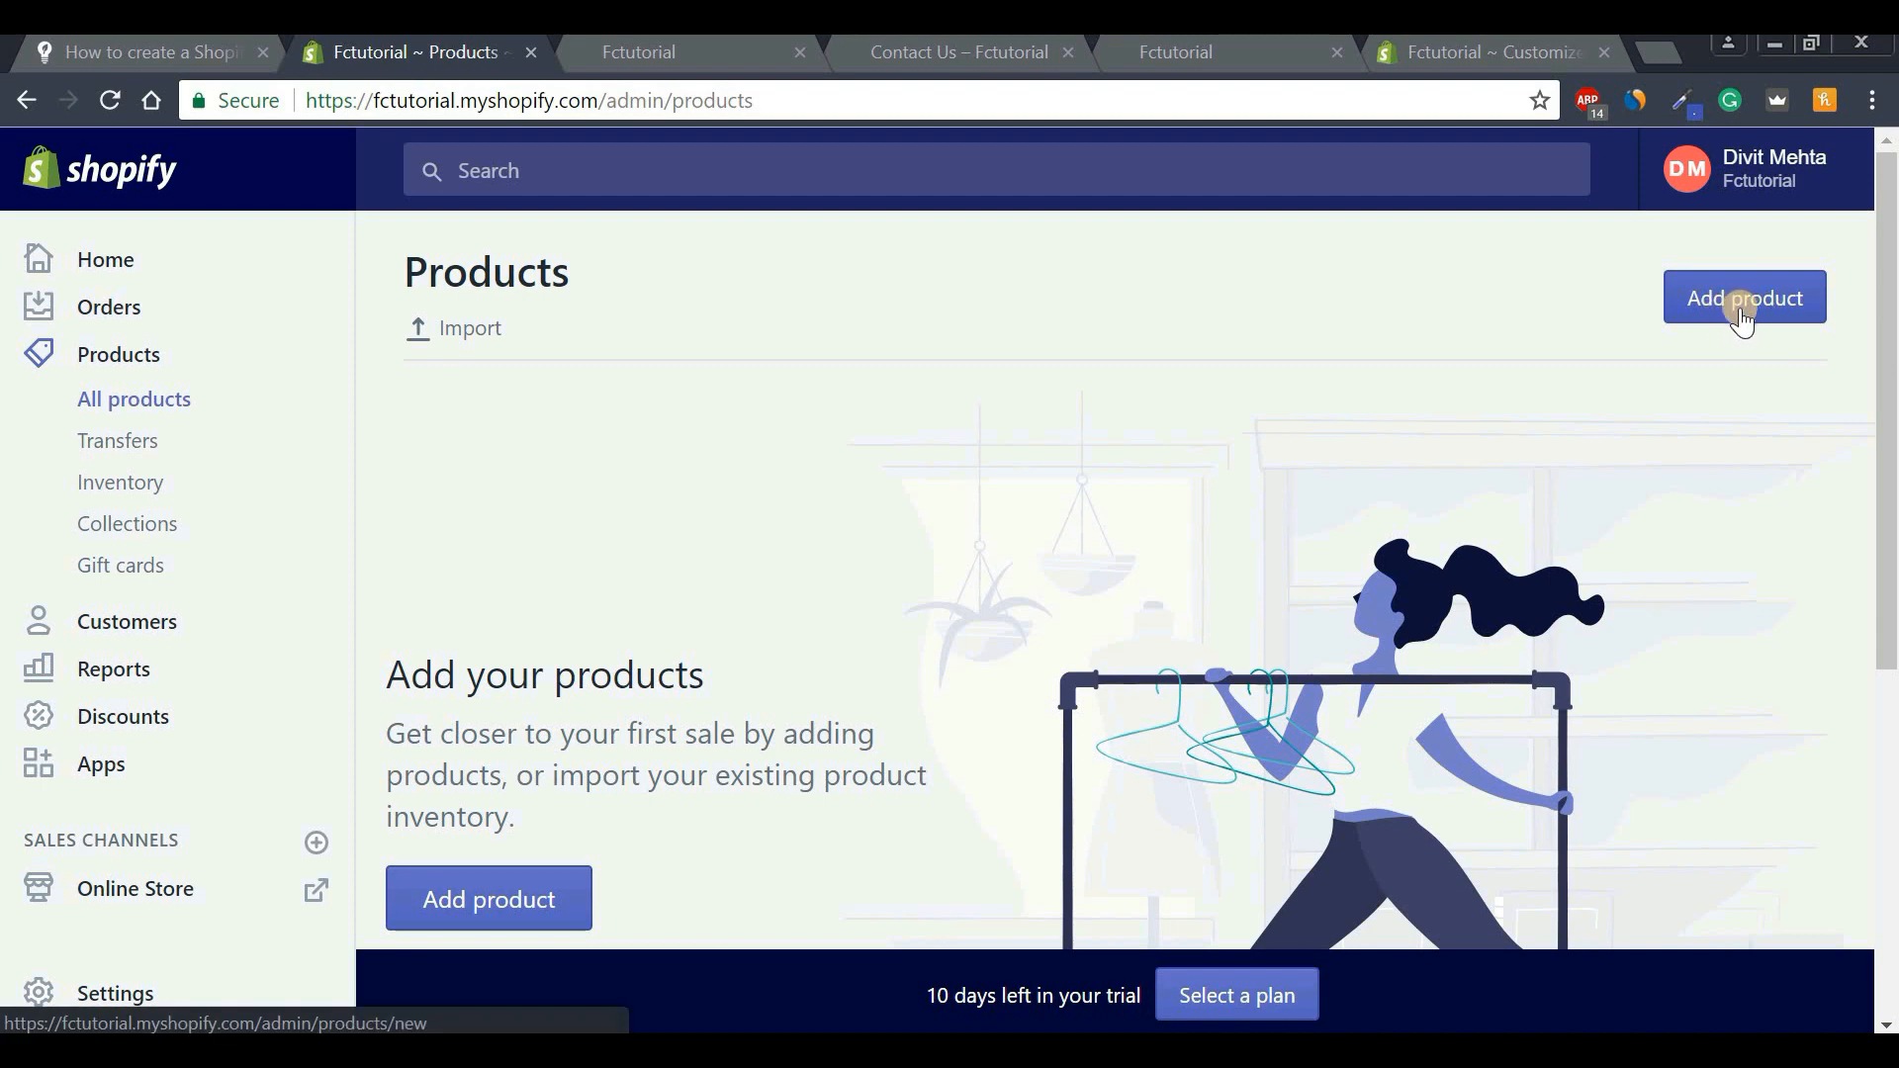
left_click(1754, 314)
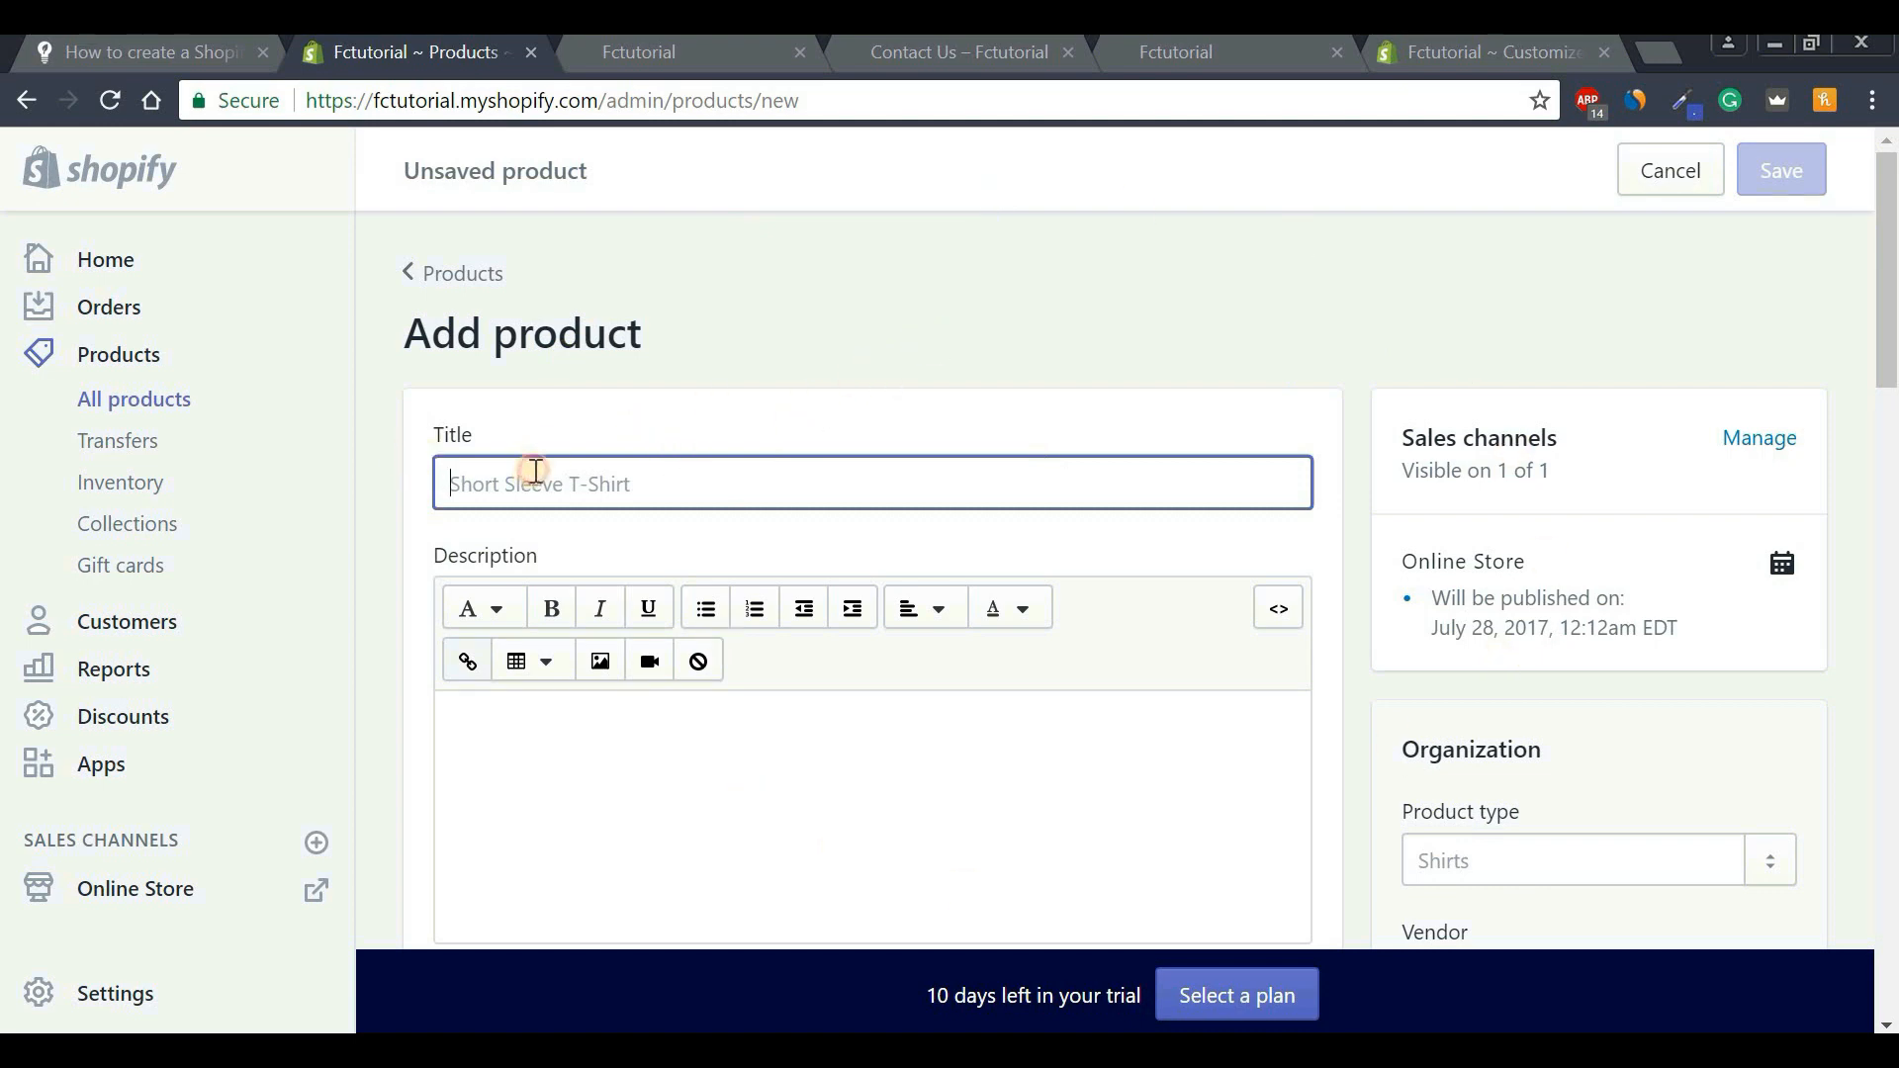
key("Caps_Lock")
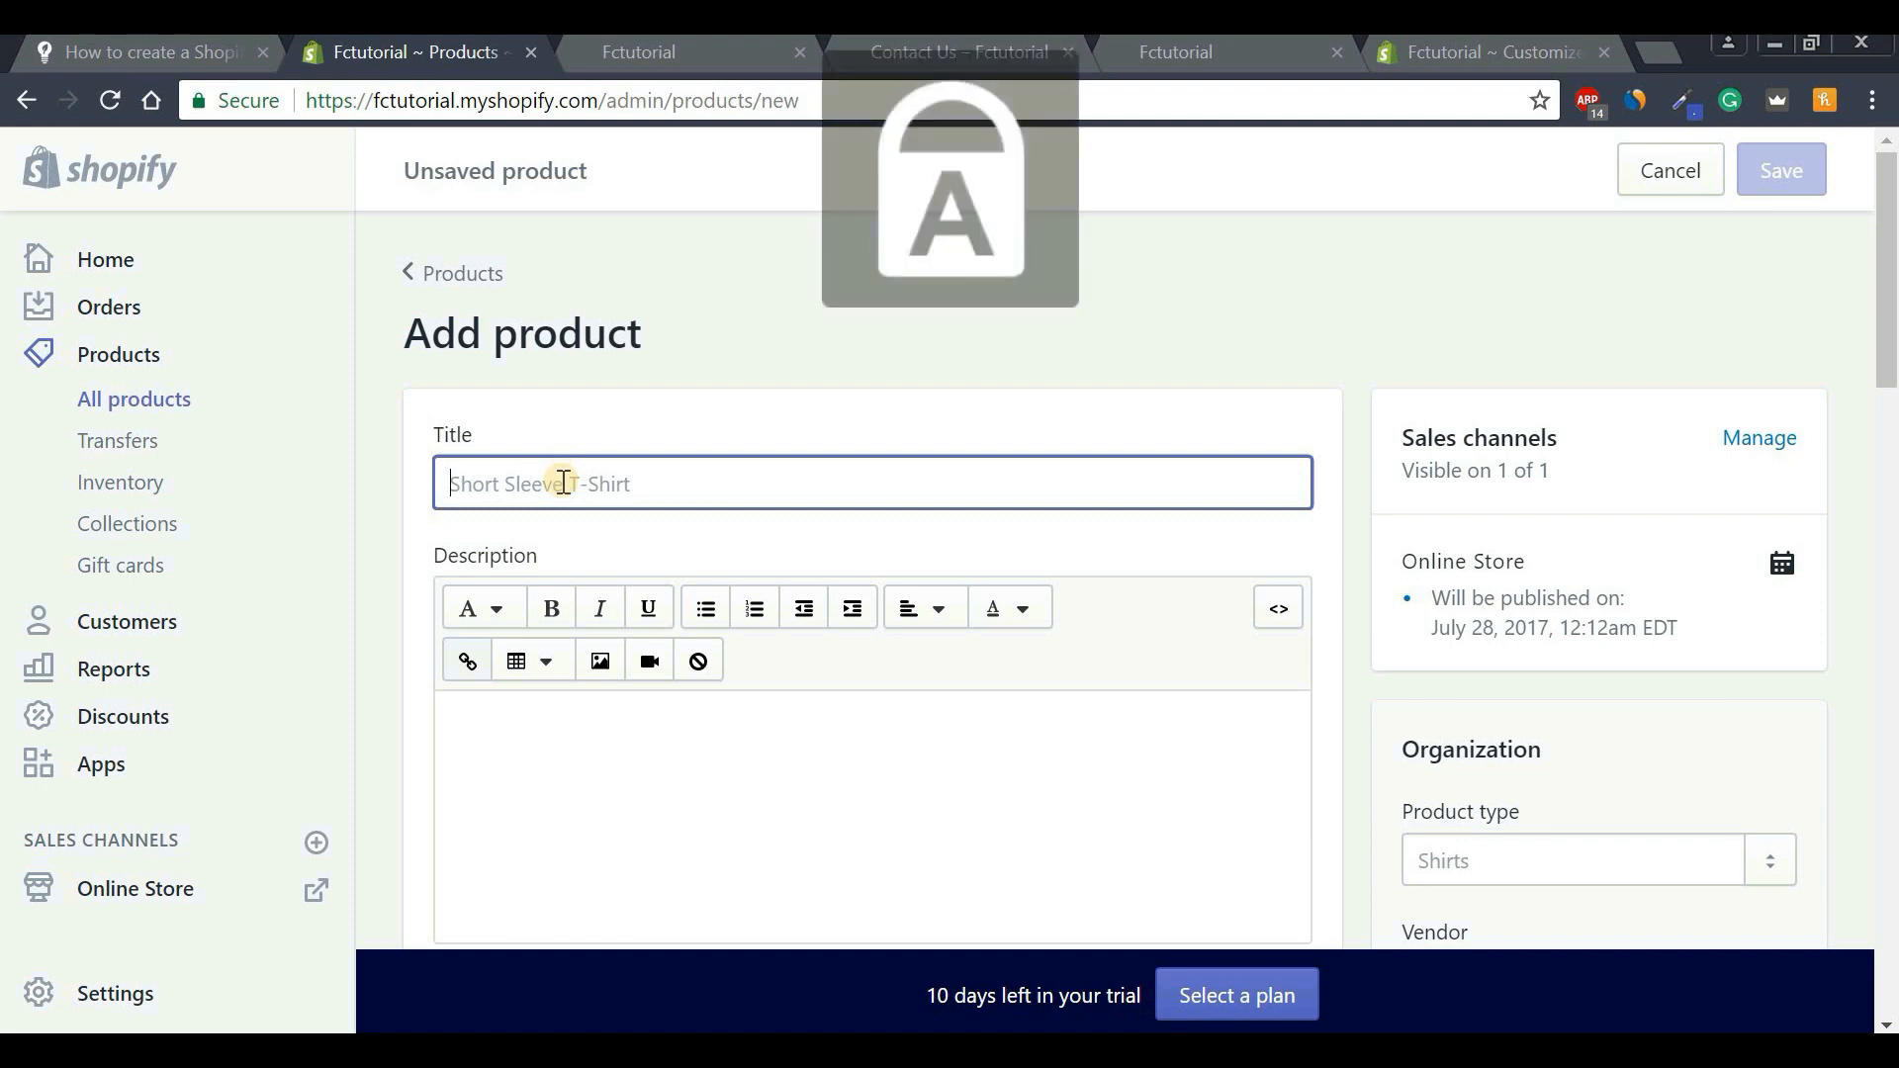
type("S")
key("Caps_Lock")
type("ports Watc")
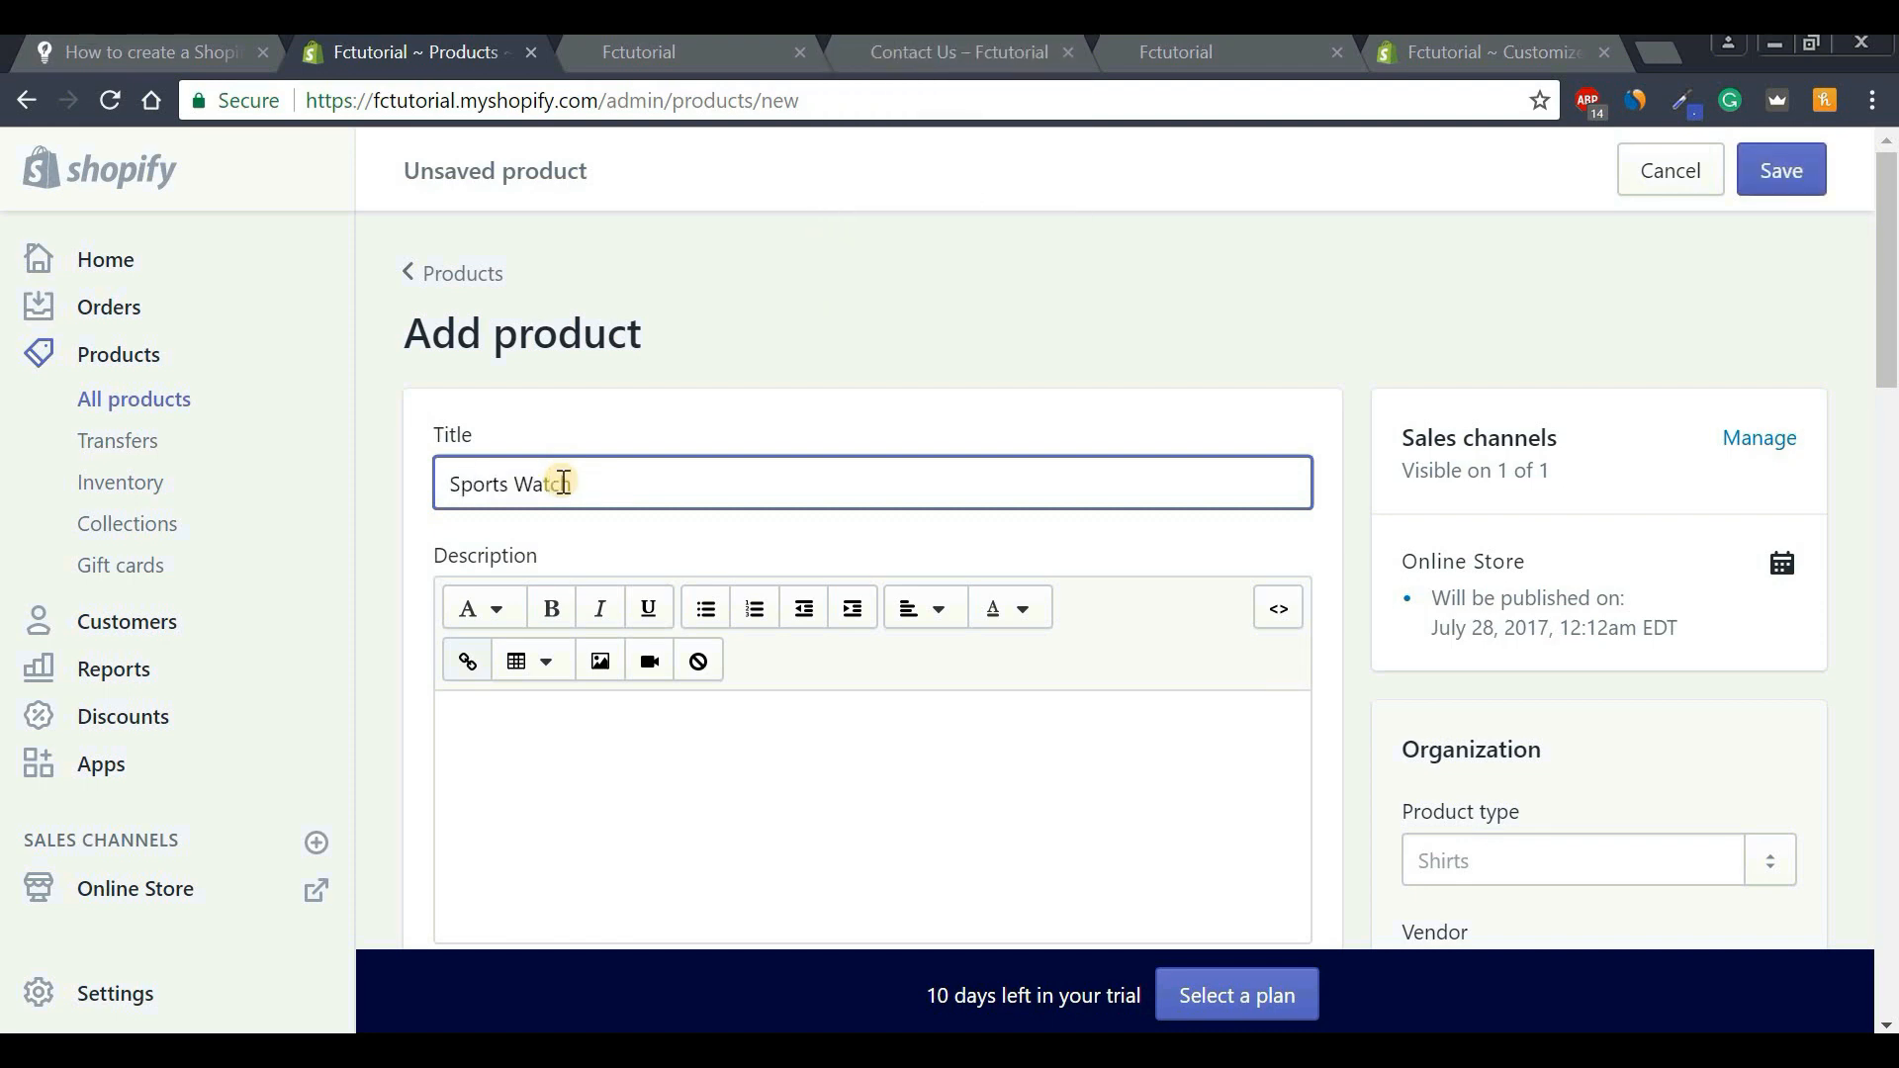
type("h")
Paste the four-bullet feature list into the product description.
left_click_drag(1890, 235, 1890, 279)
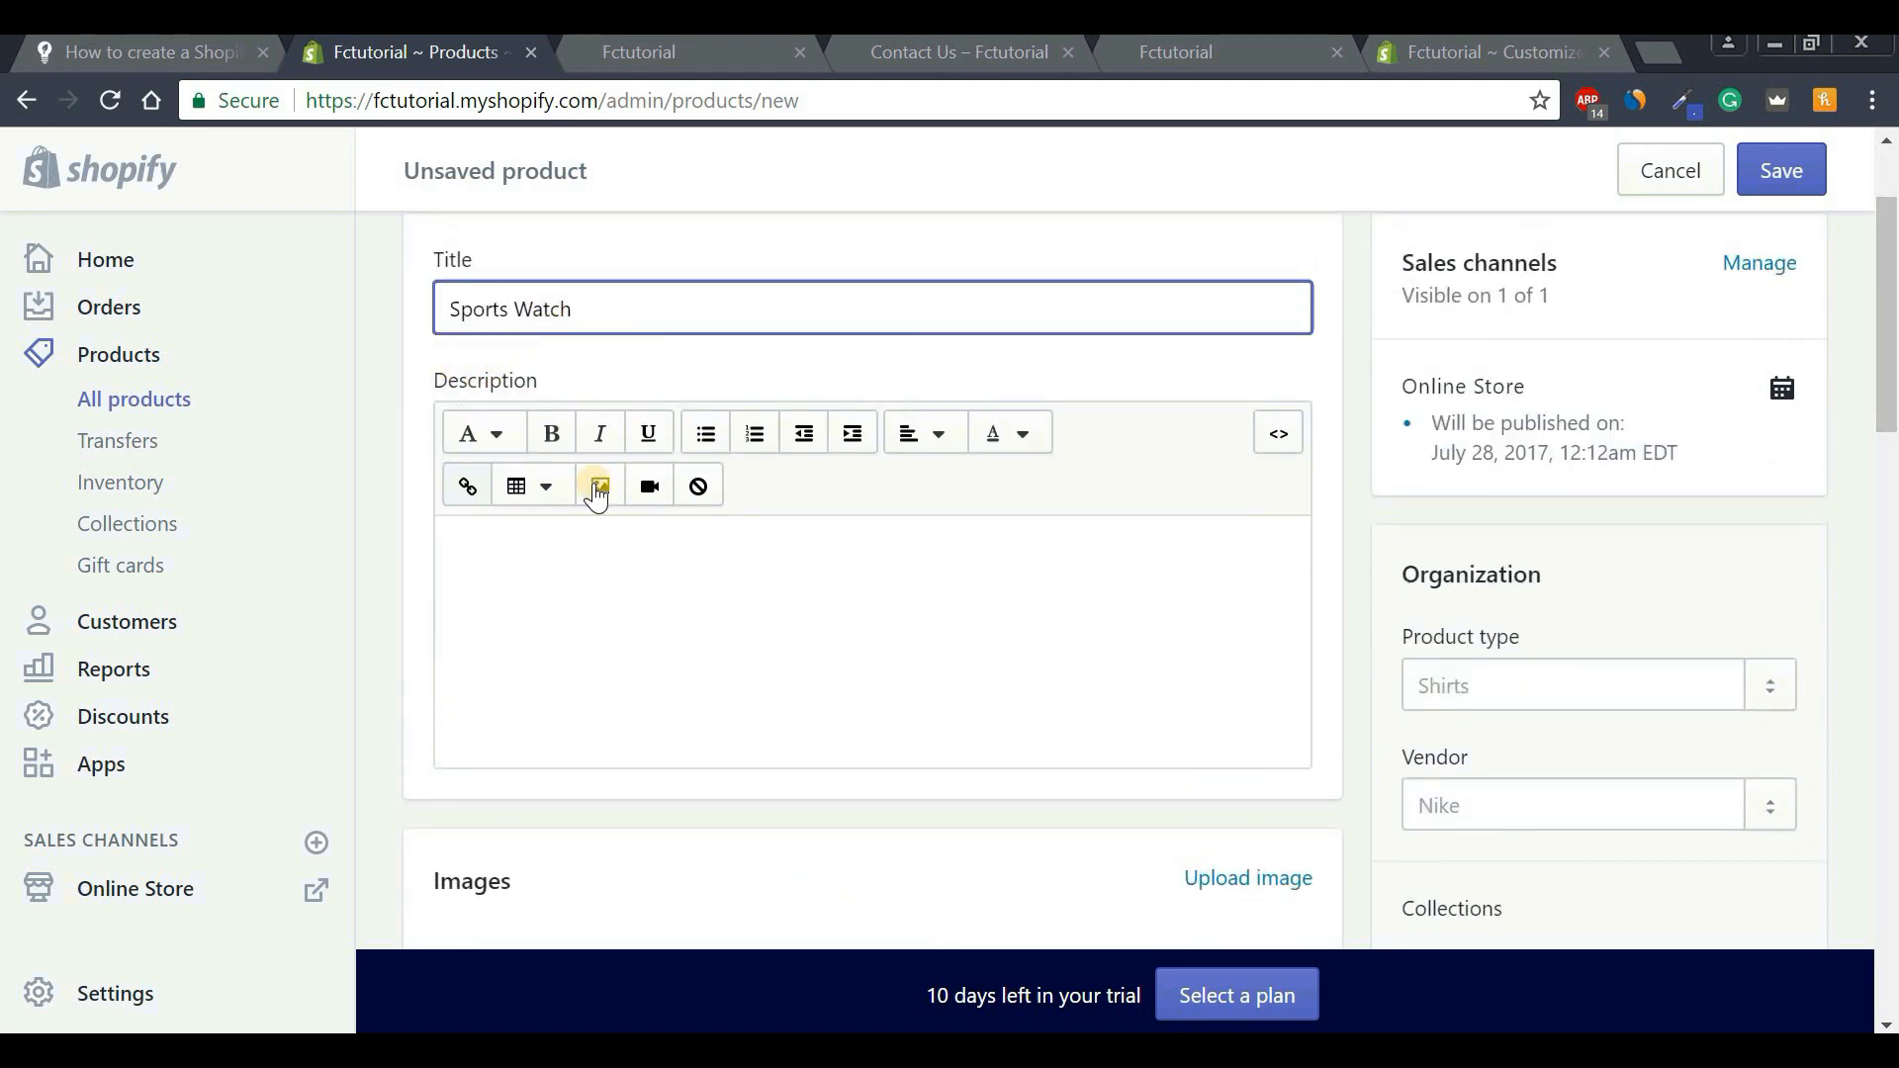
left_click(691, 558)
type("Shock Resistant 200M Water Resistant Anti-Magnetic Structure 1/1000Th Second Stopwatch With Speed Indicator")
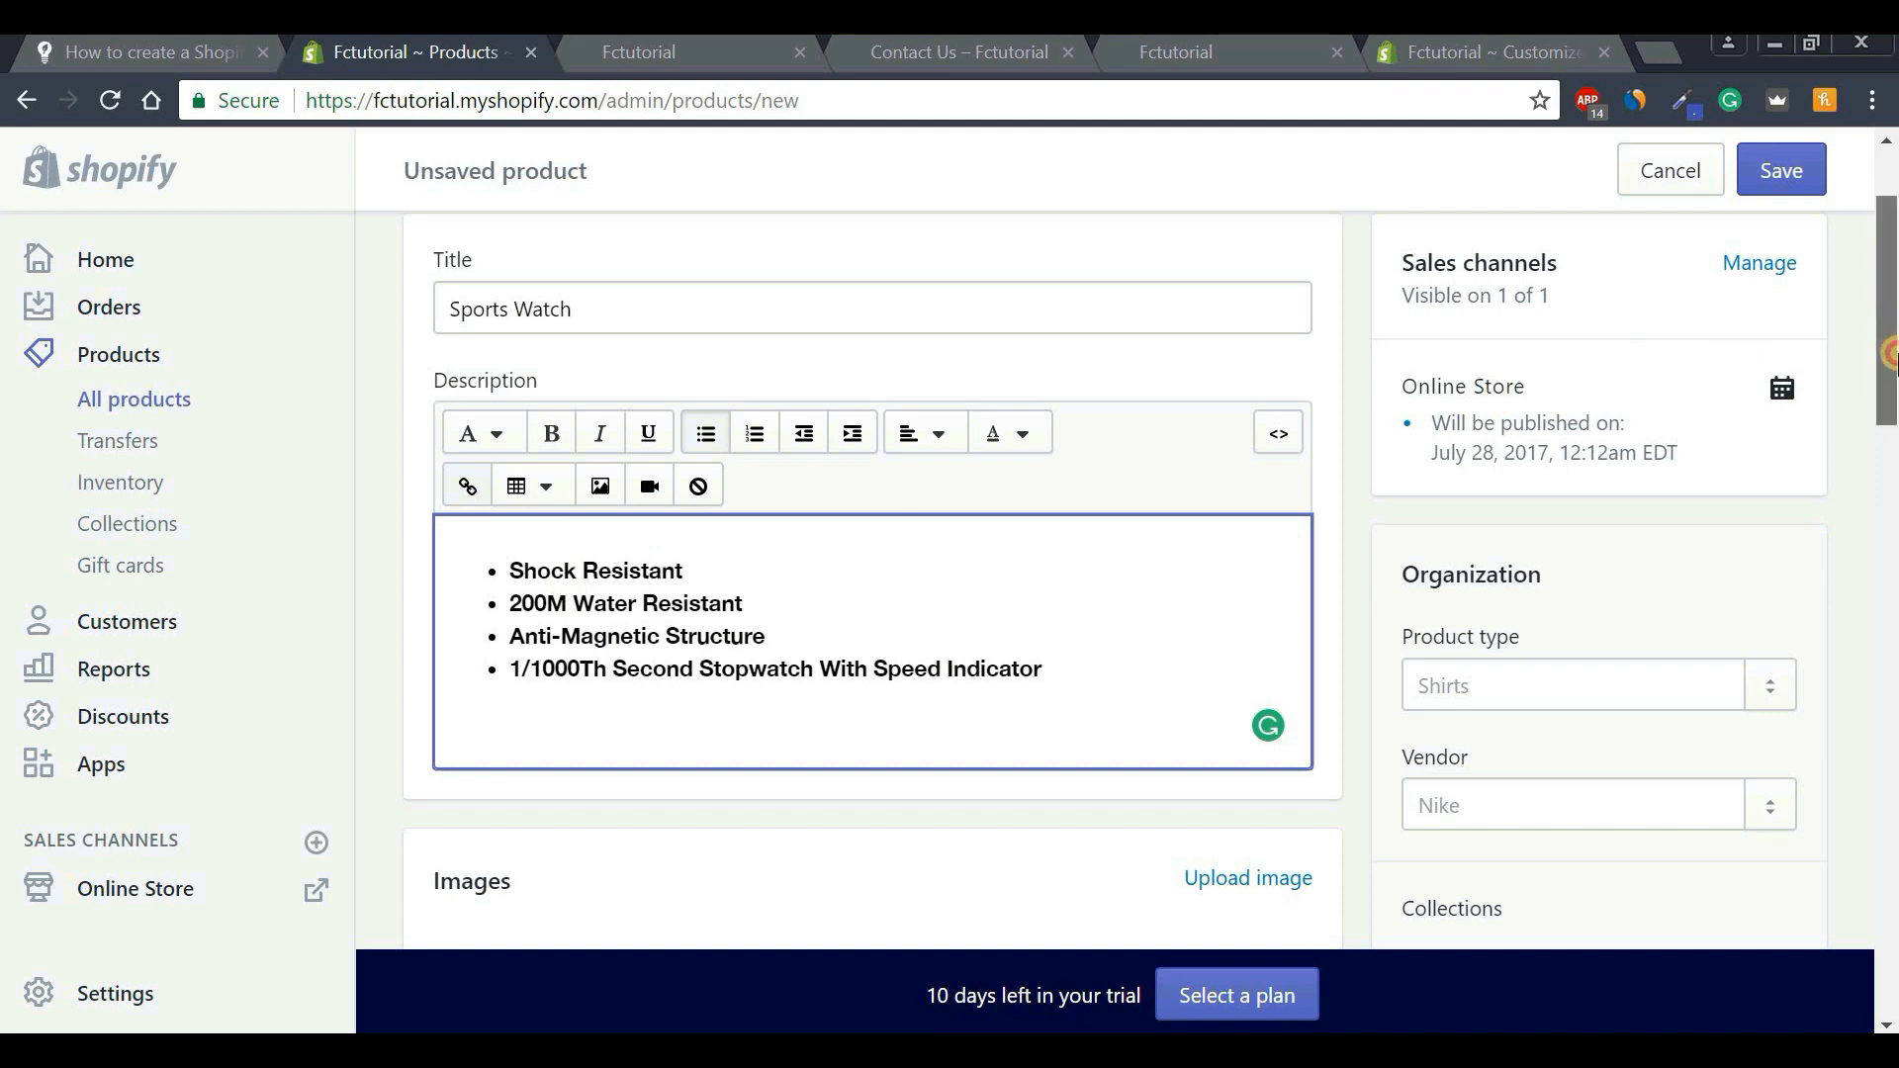
left_click_drag(1890, 341, 1890, 450)
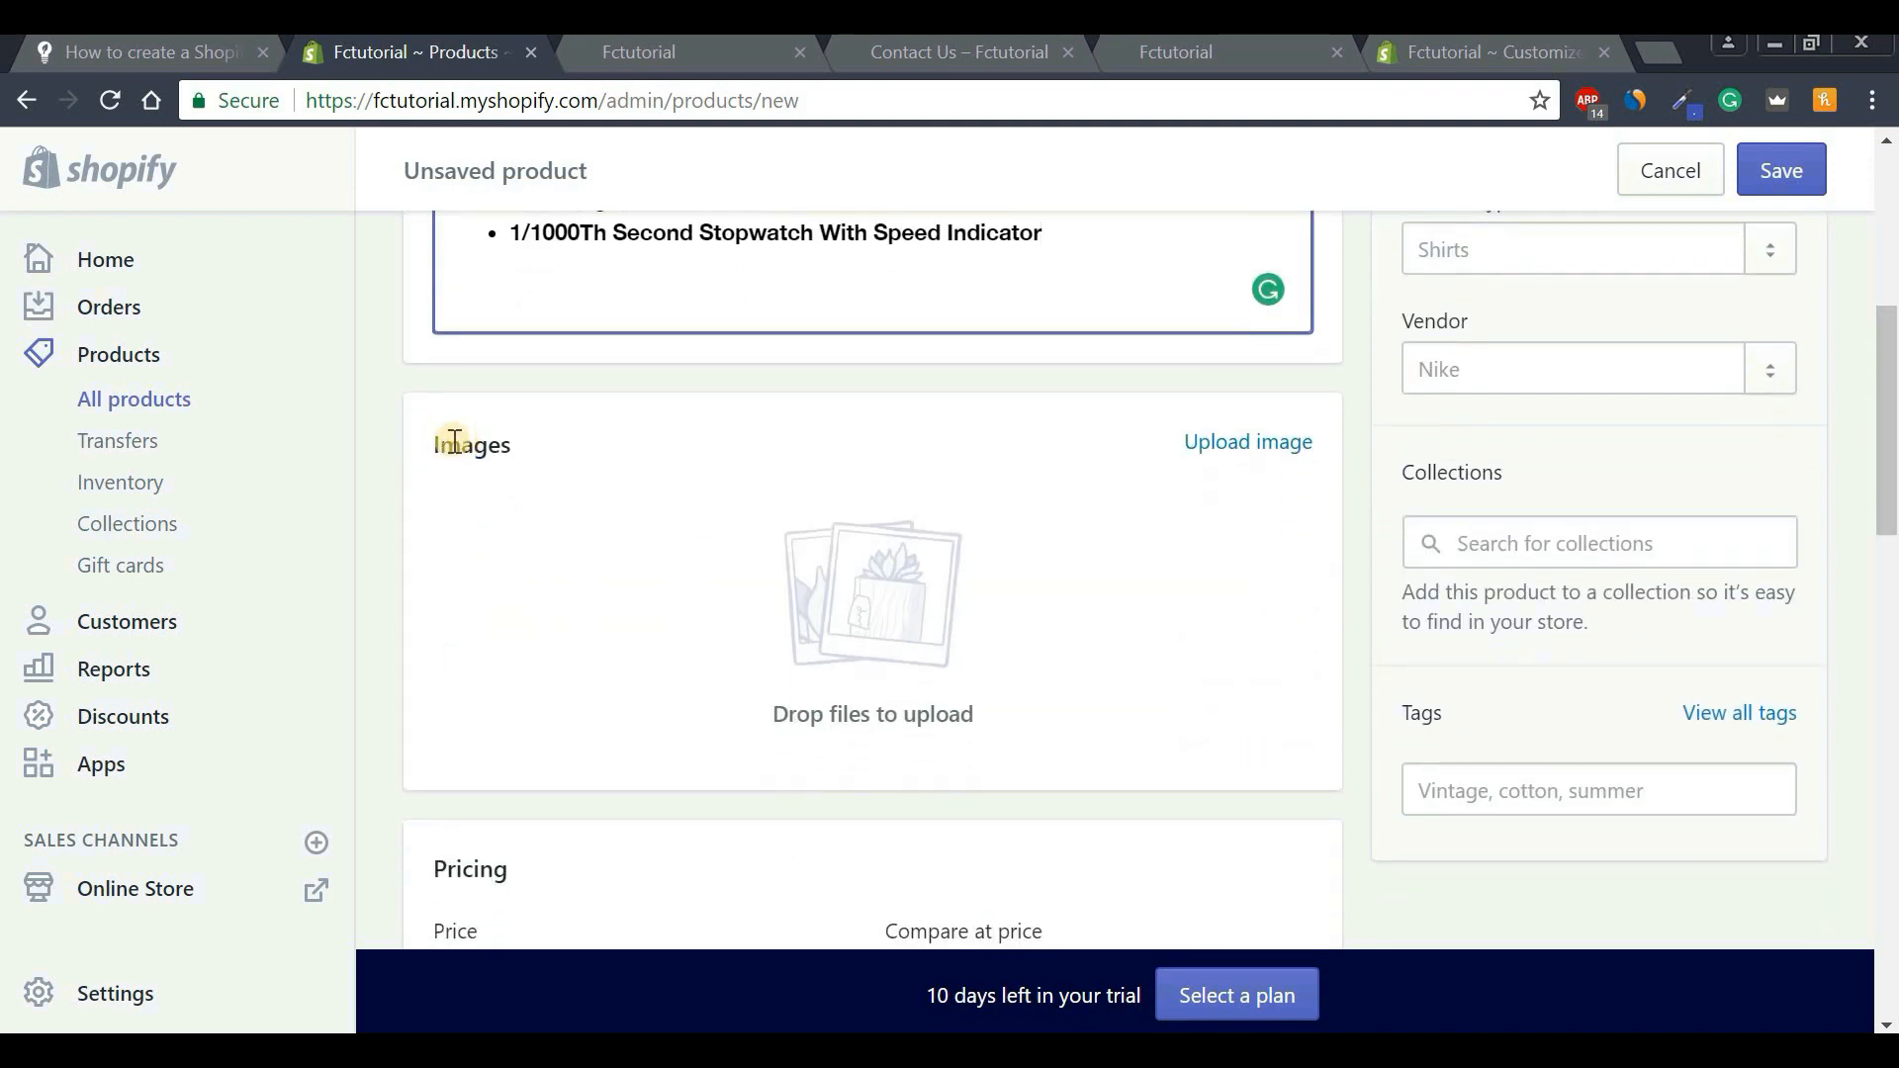
Upload Watch Main Picture.JPG as the product image.
left_click(1245, 444)
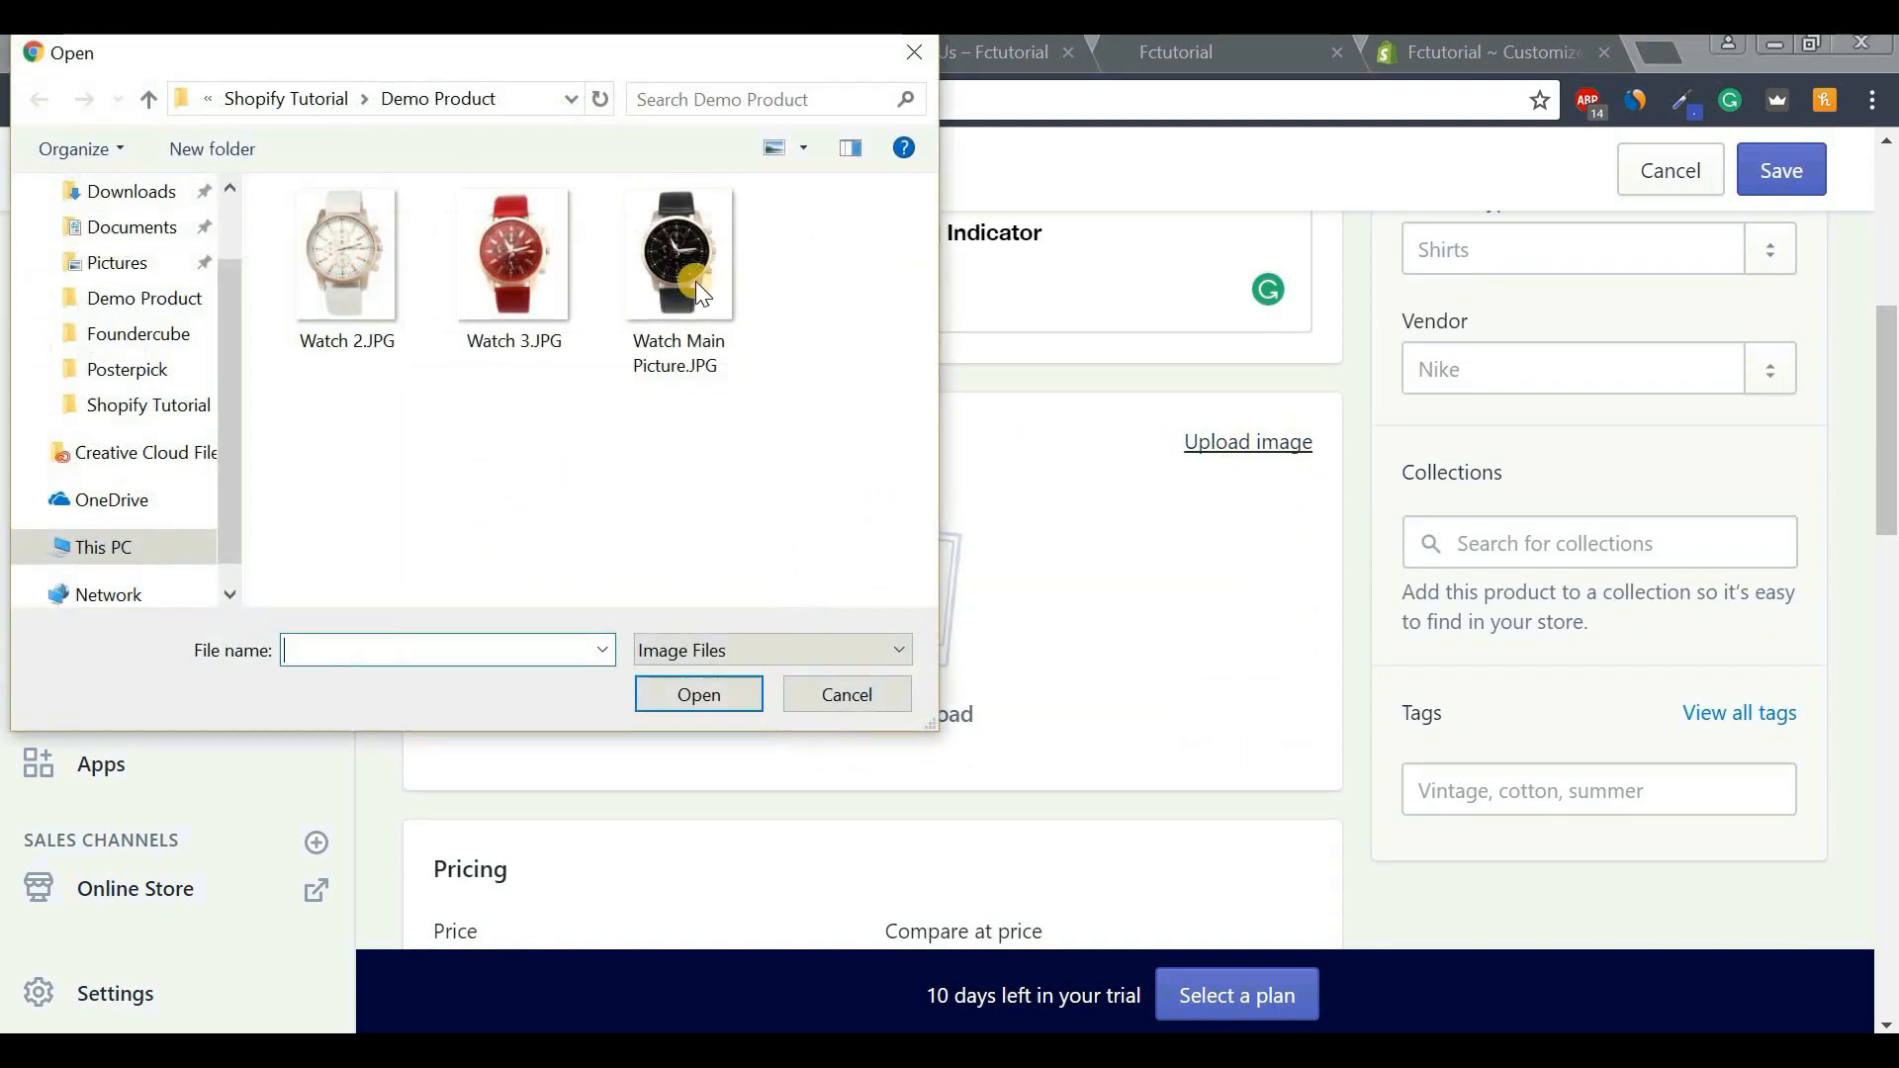
left_click(683, 277)
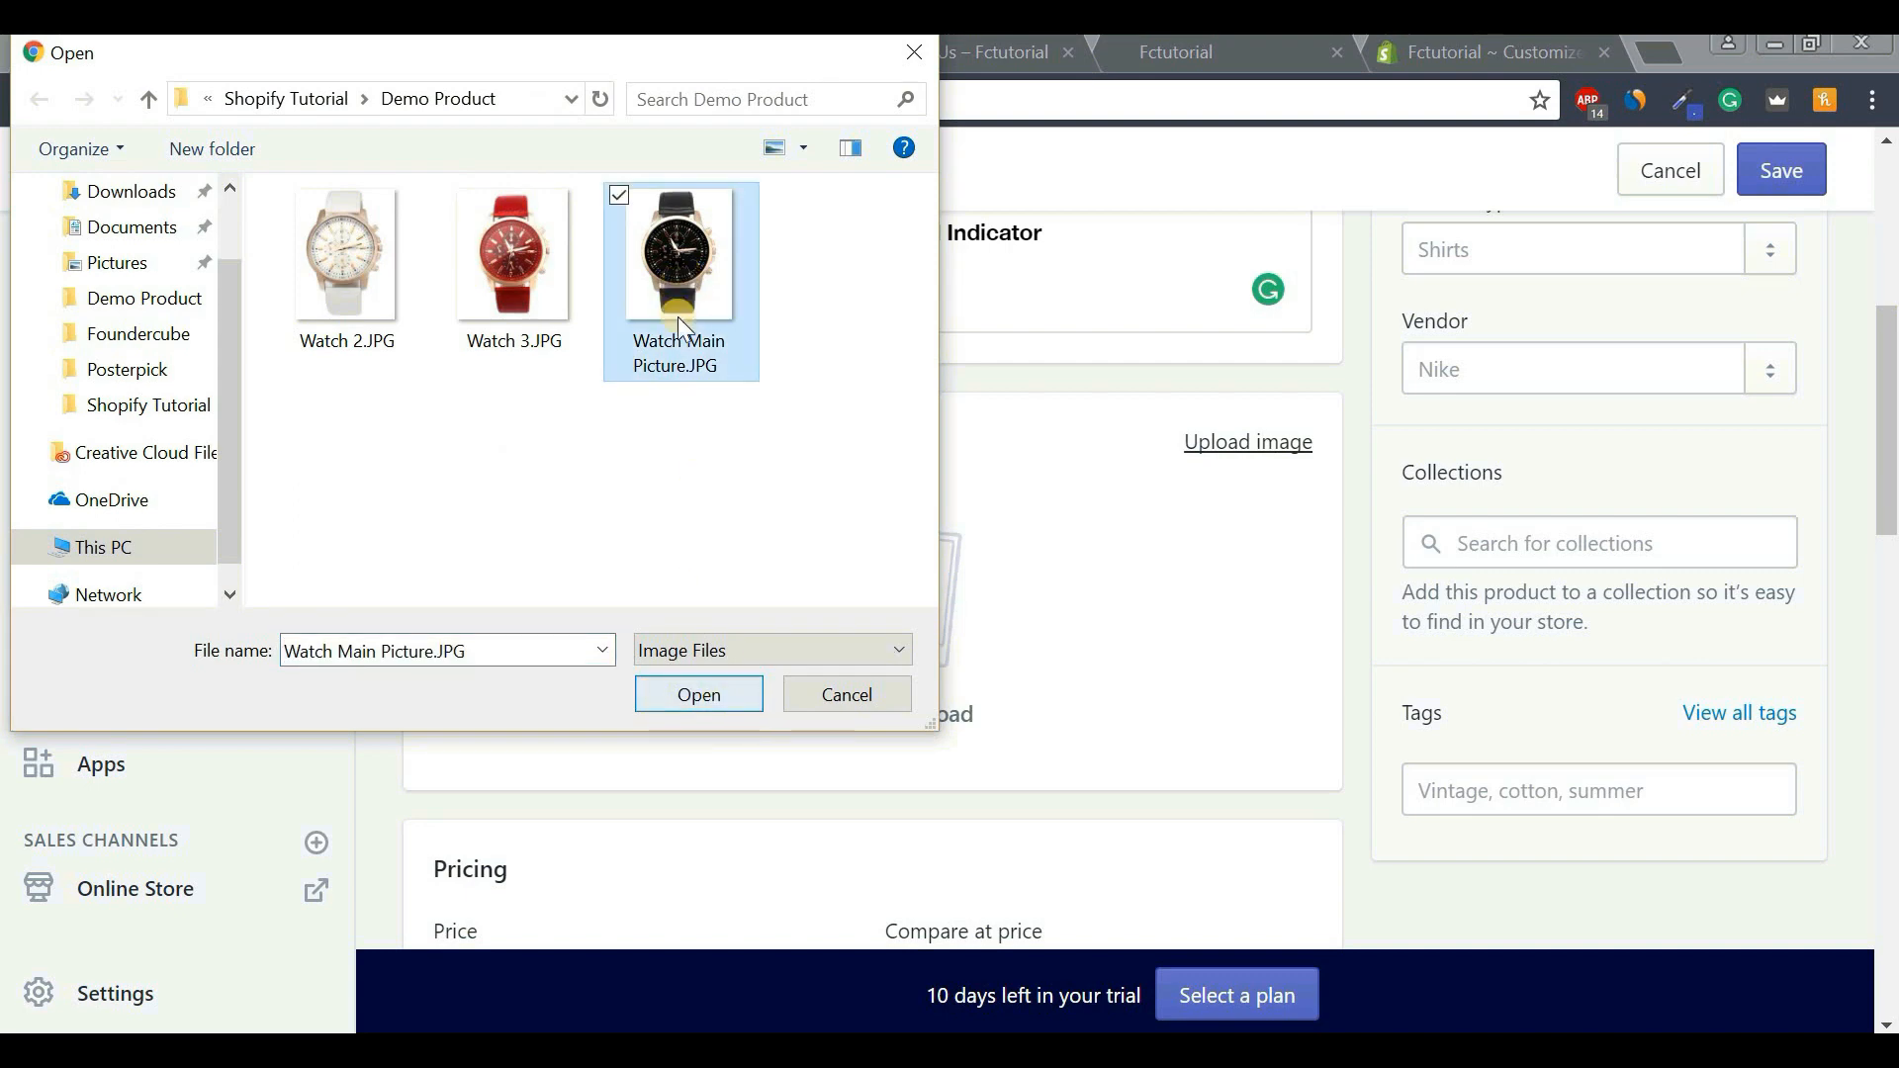
left_click(699, 696)
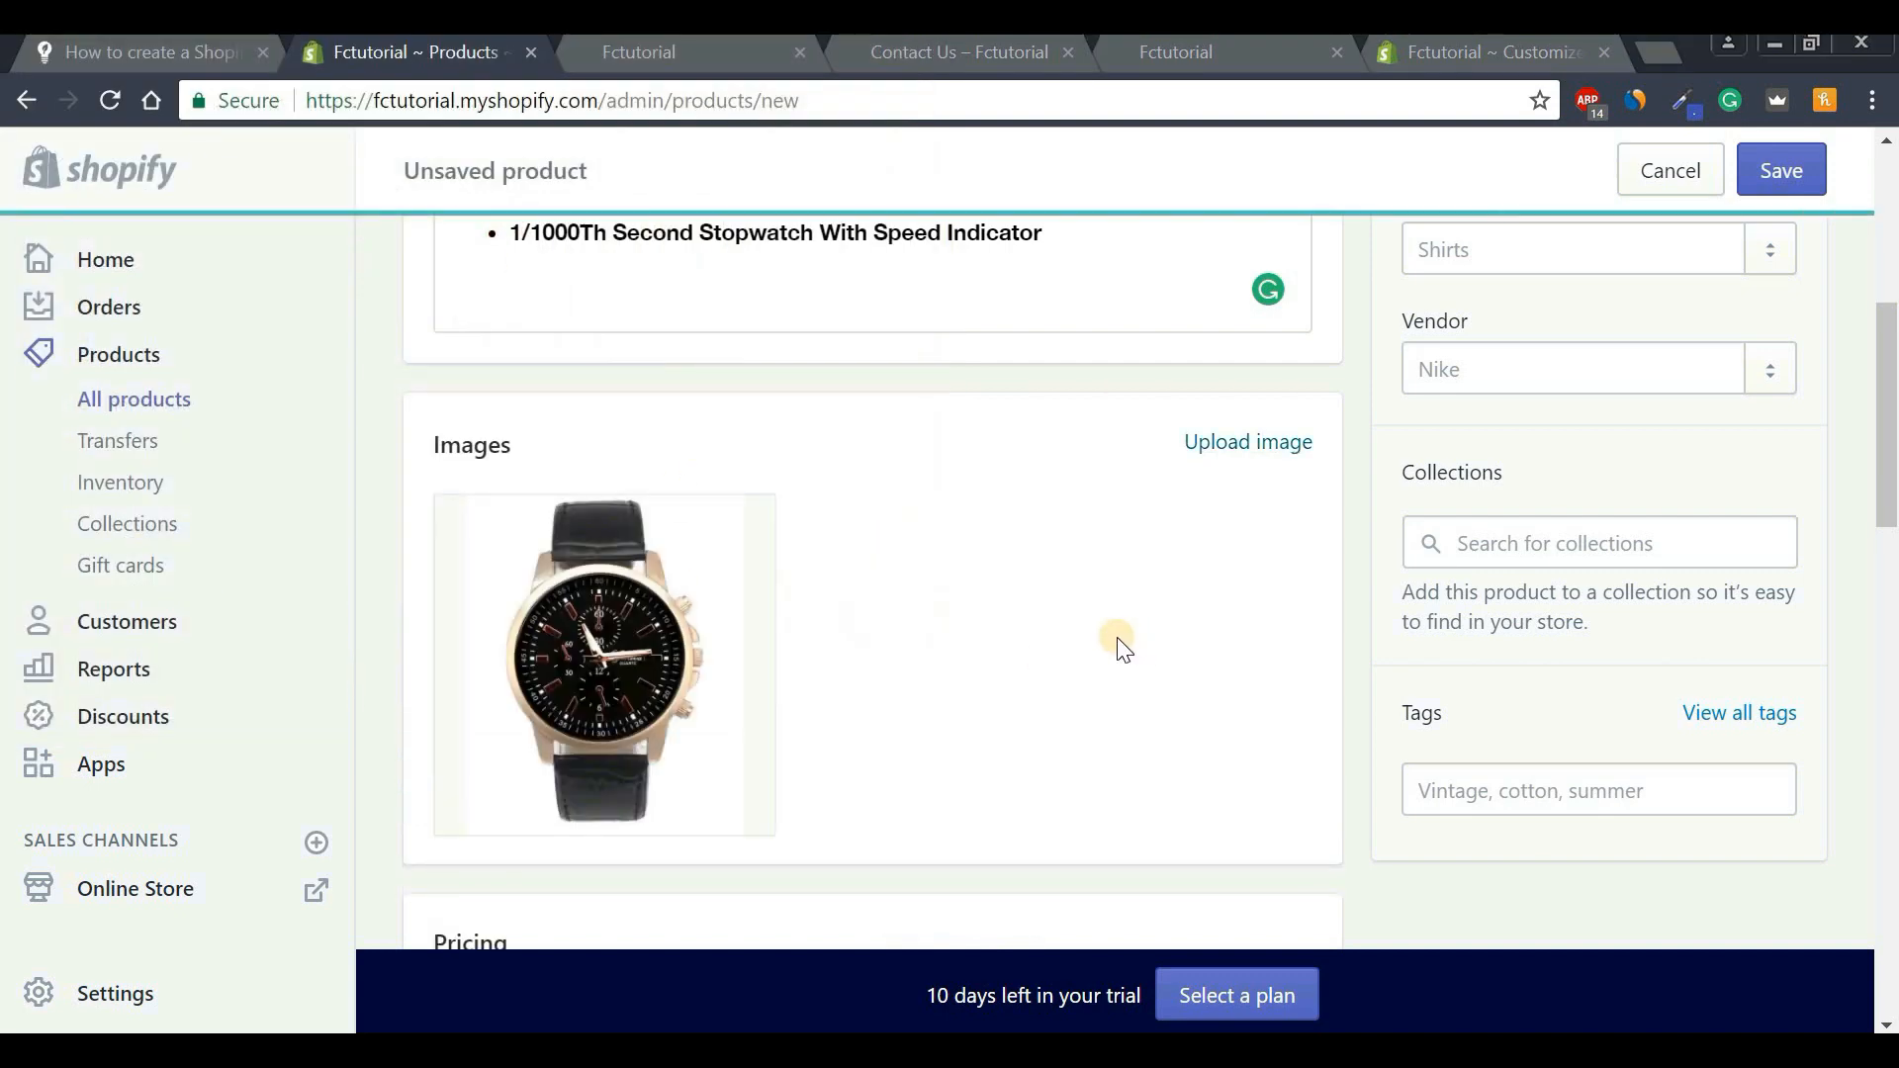
Set the product price to $40.00.
left_click_drag(1889, 427, 1889, 576)
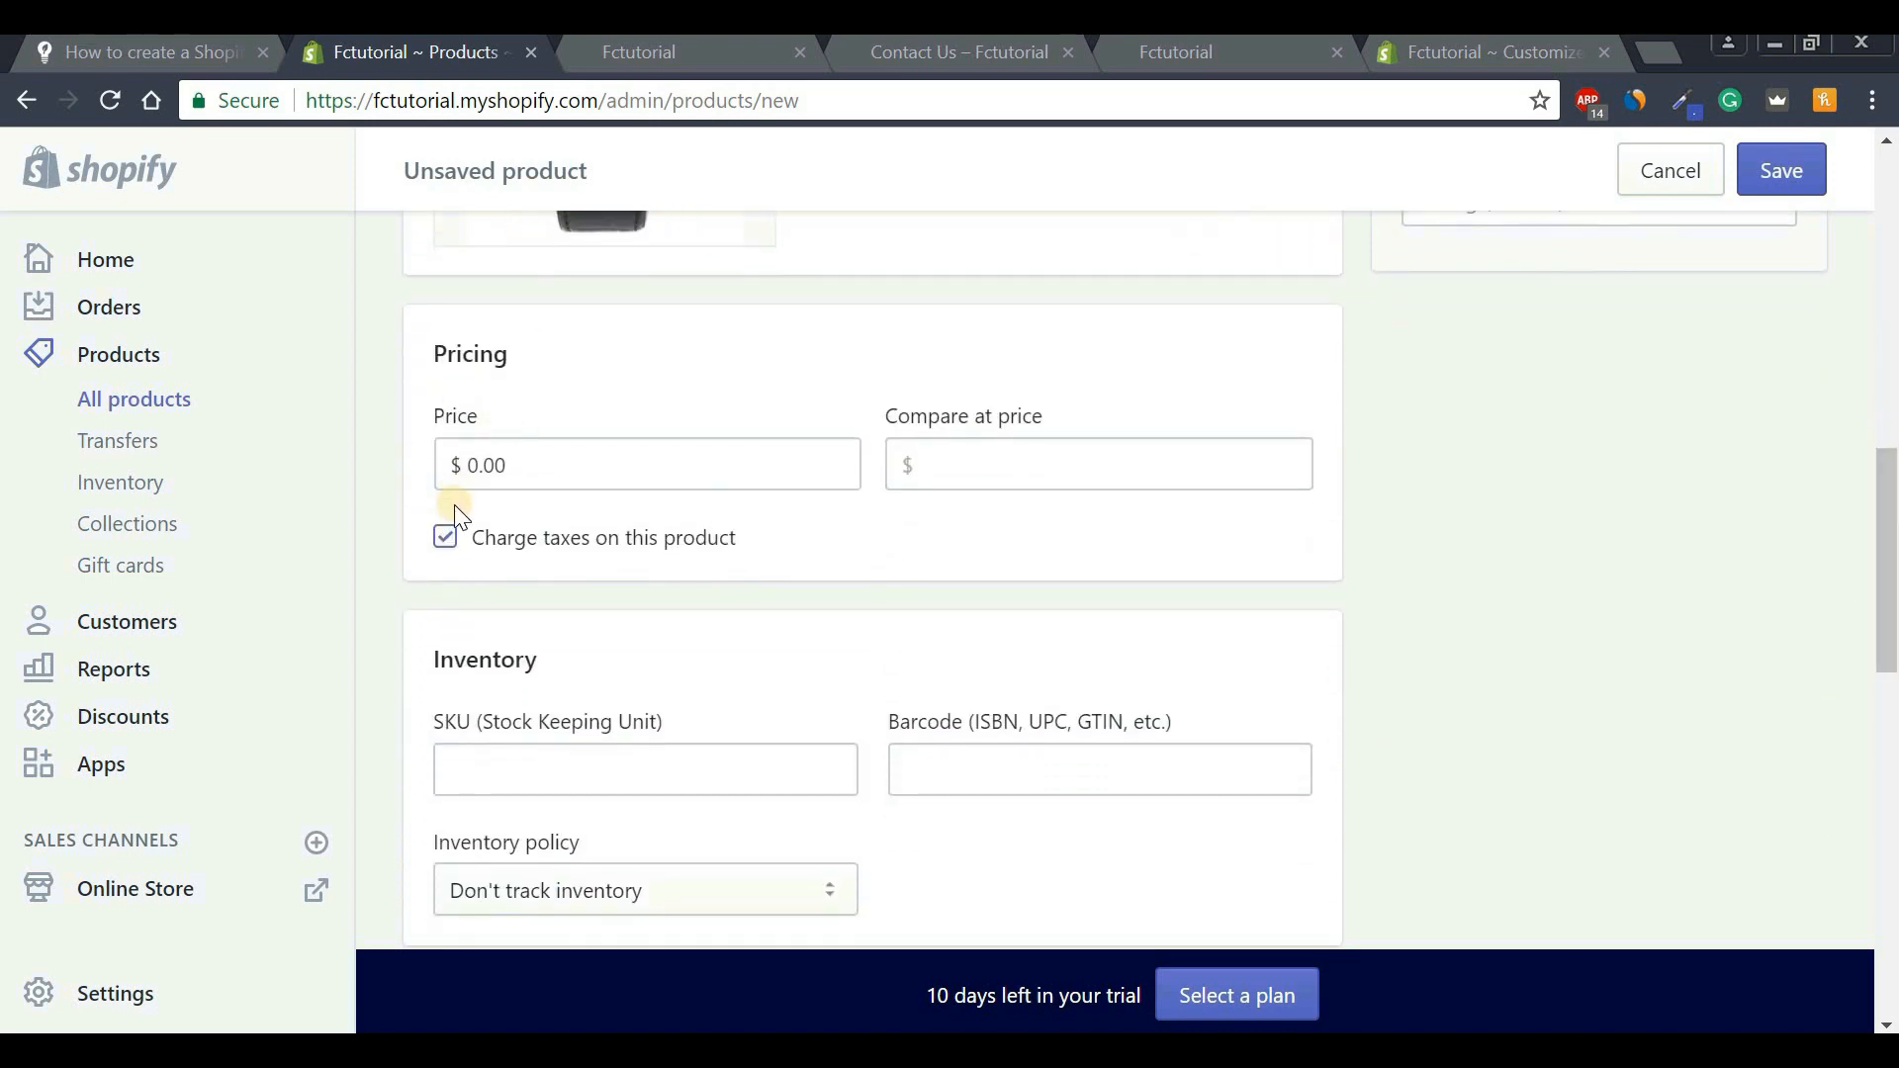
left_click(471, 467)
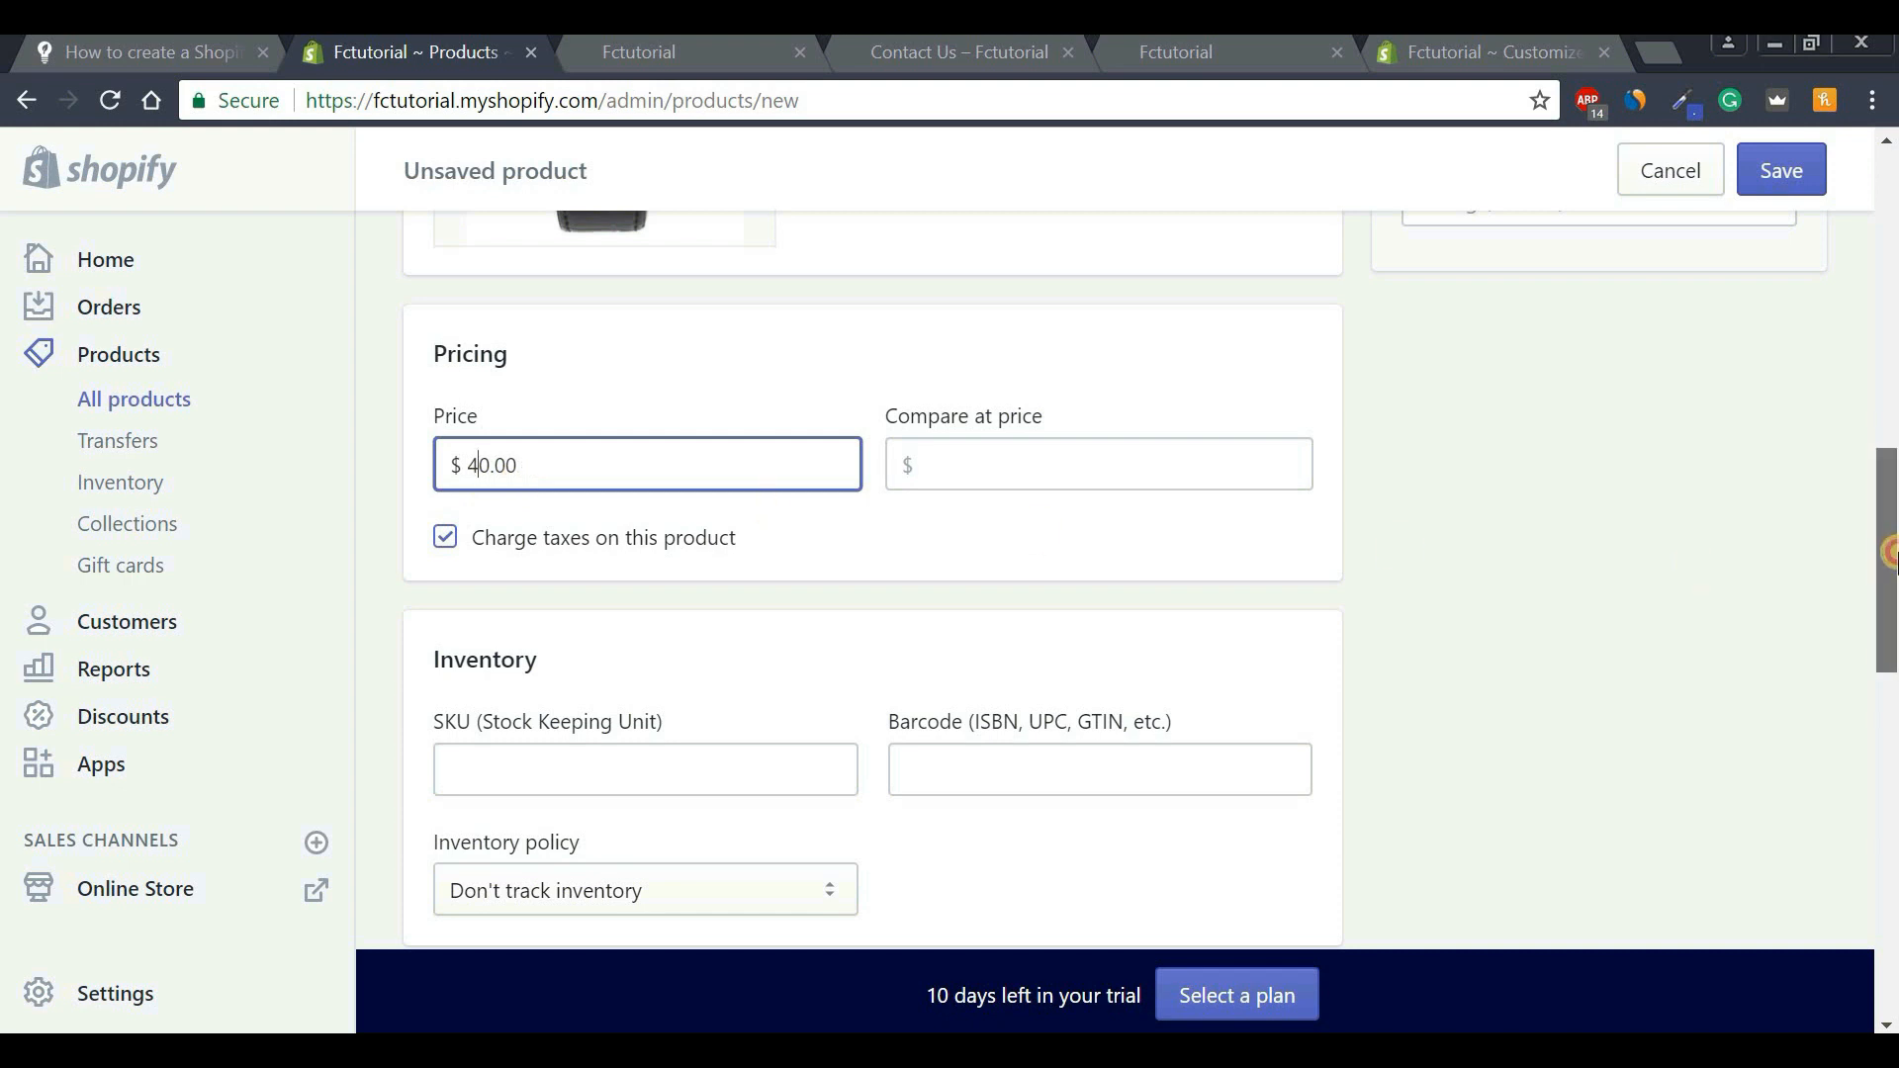
left_click_drag(1889, 568, 1890, 590)
scroll(1377, 585, "down", 2)
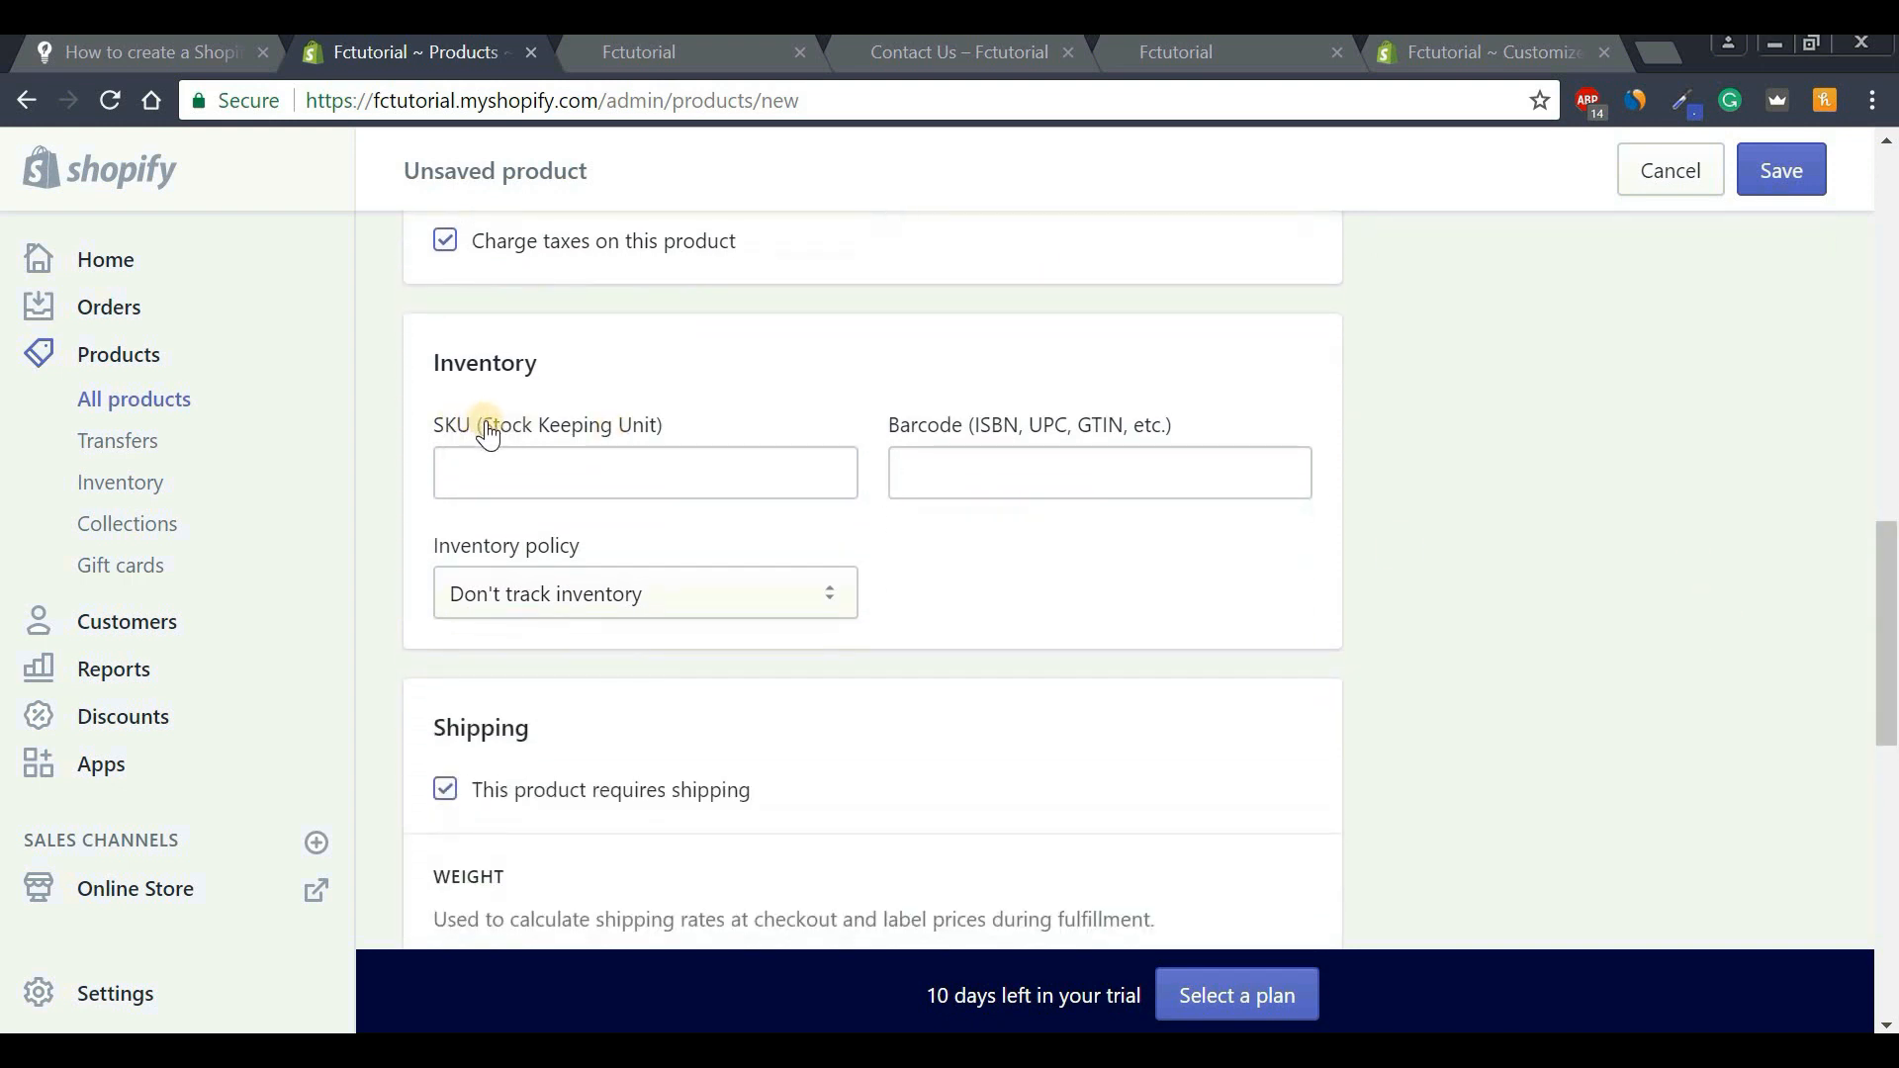
left_click_drag(491, 427, 705, 426)
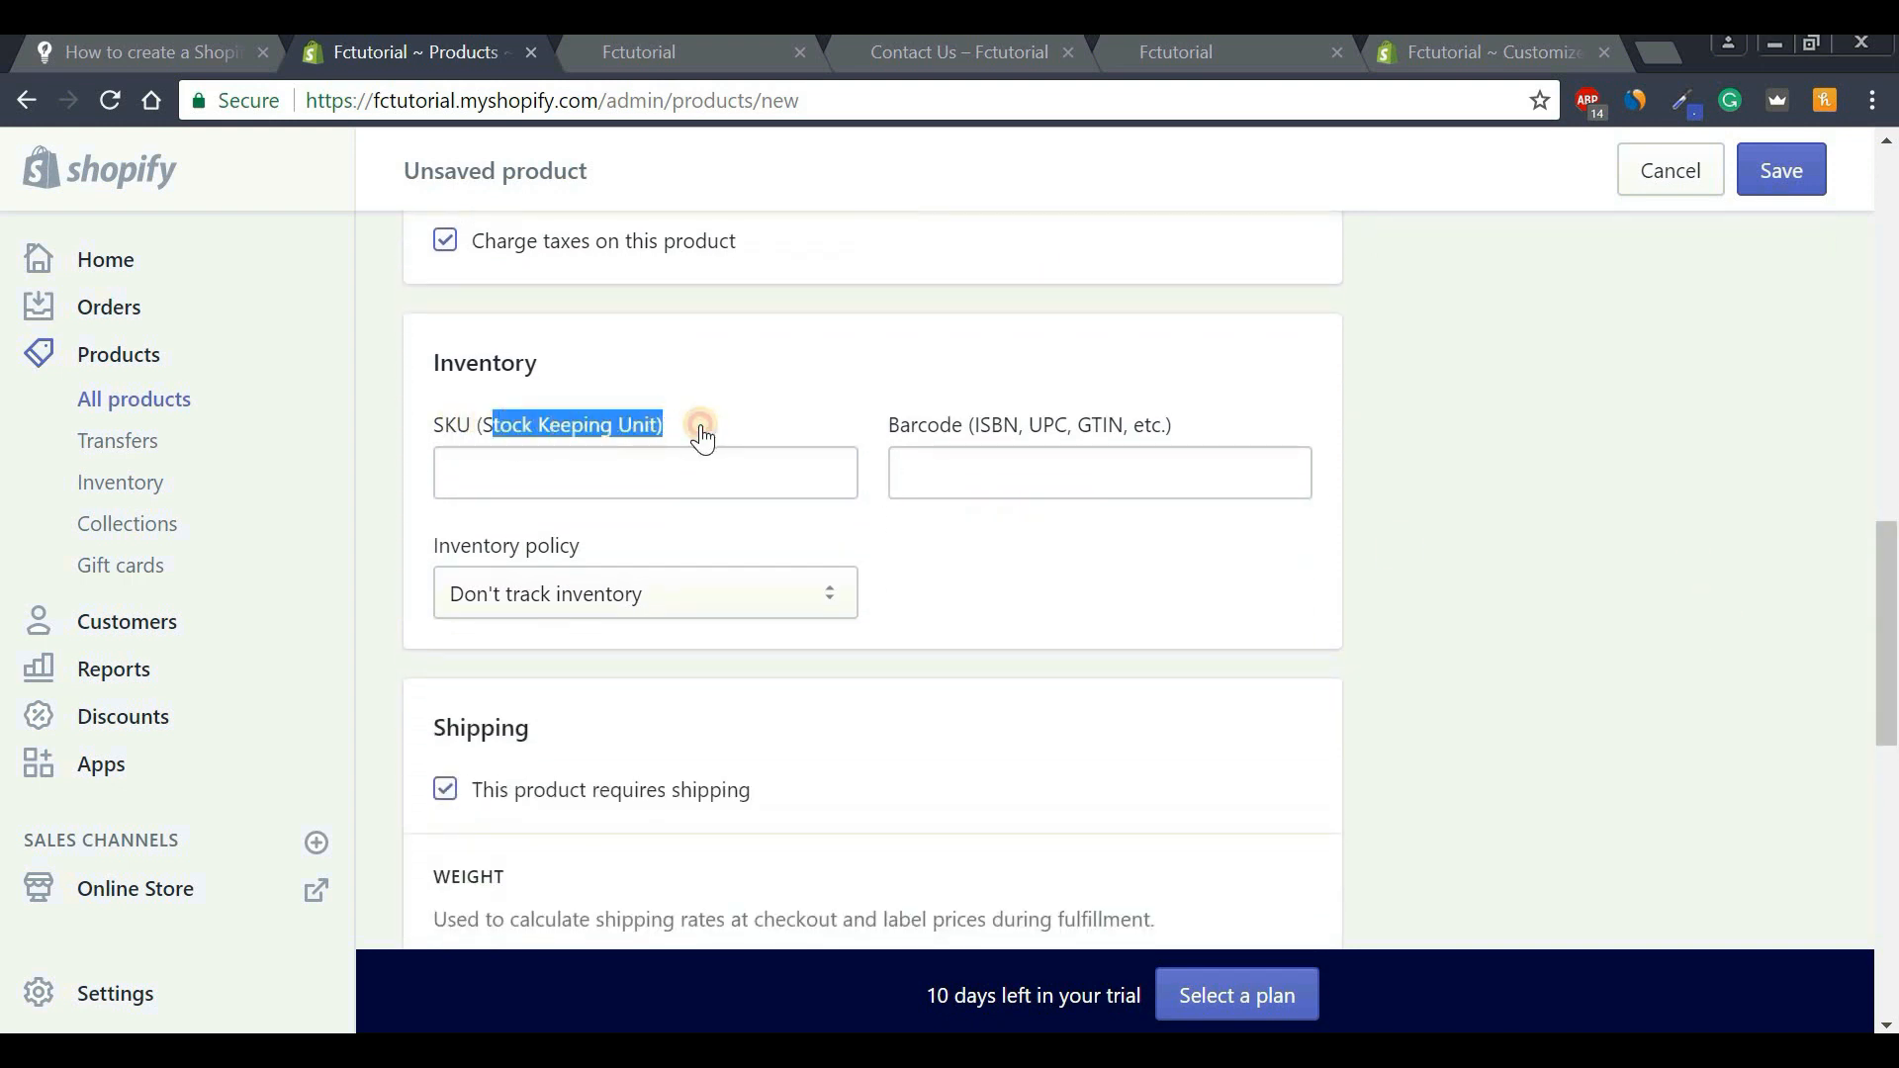
Enter 1 as the Sports Watch SKU and scroll down past Shipping.
left_click(670, 438)
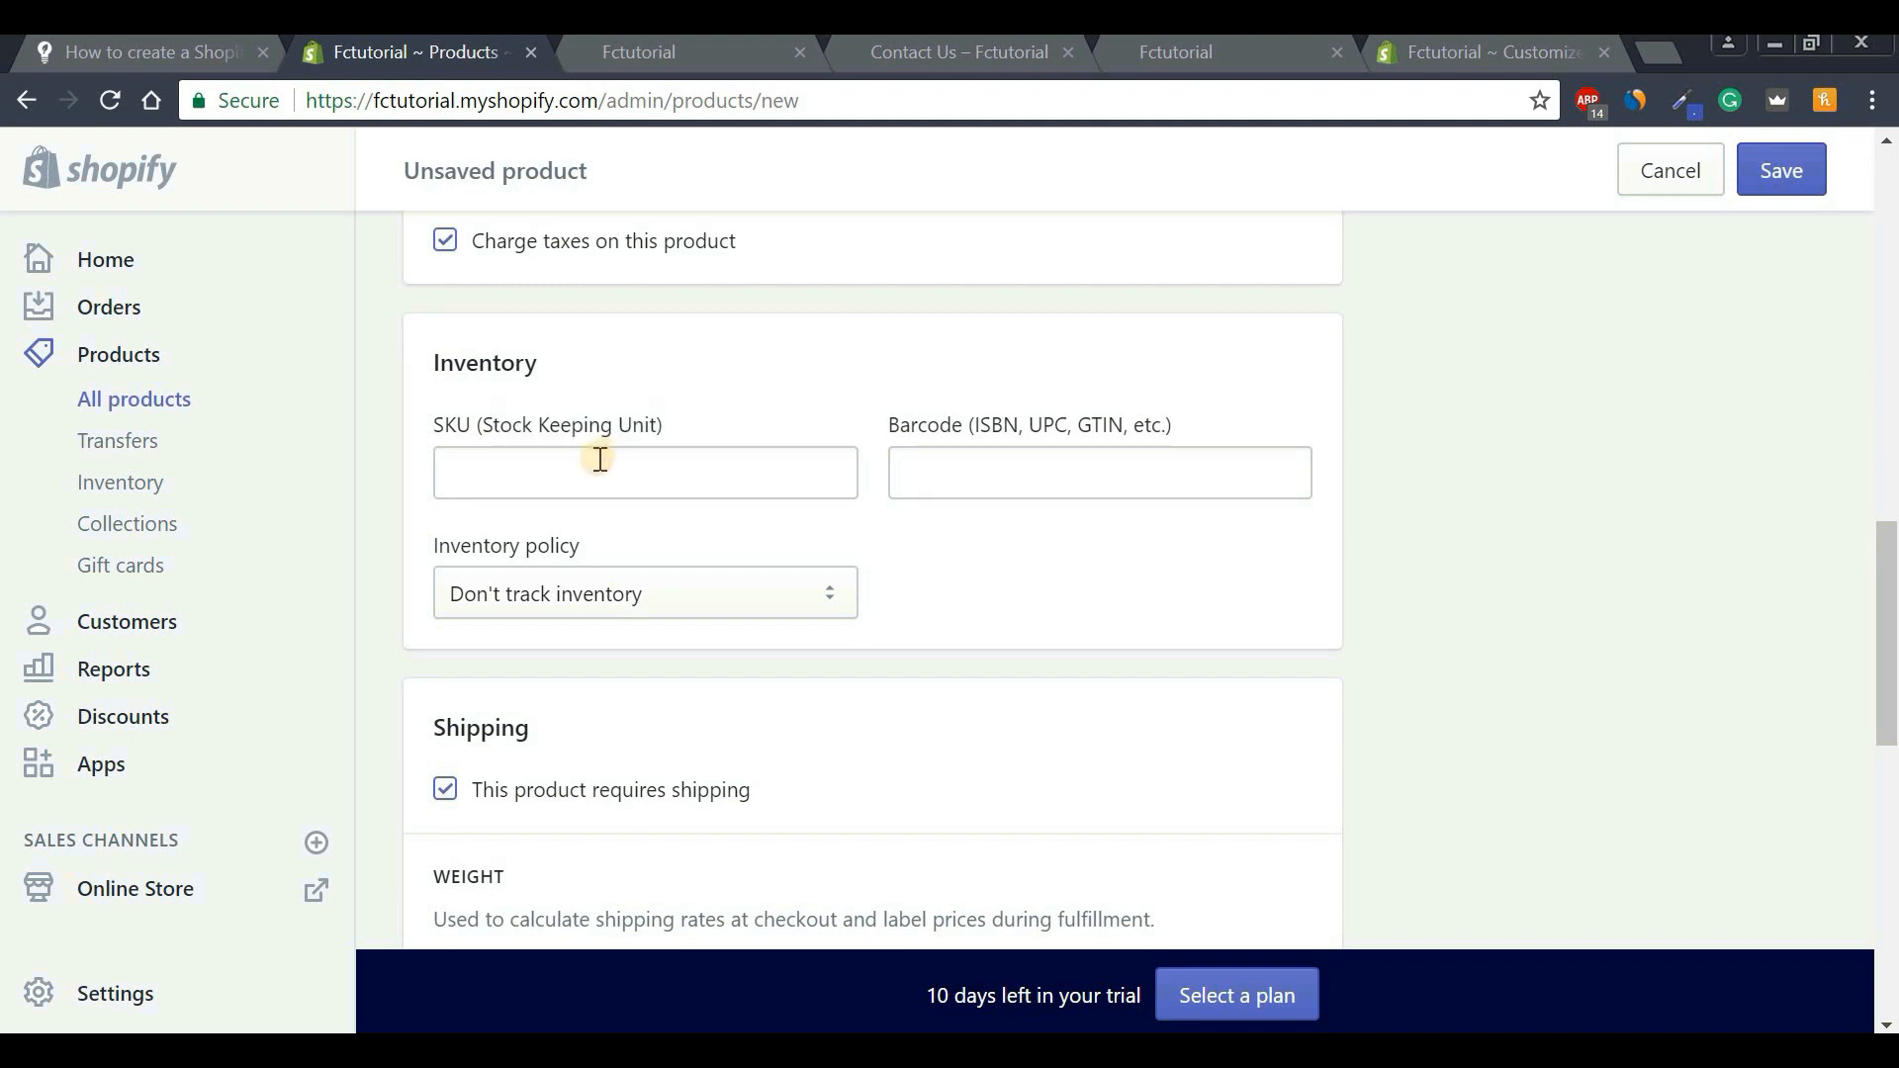
left_click(591, 478)
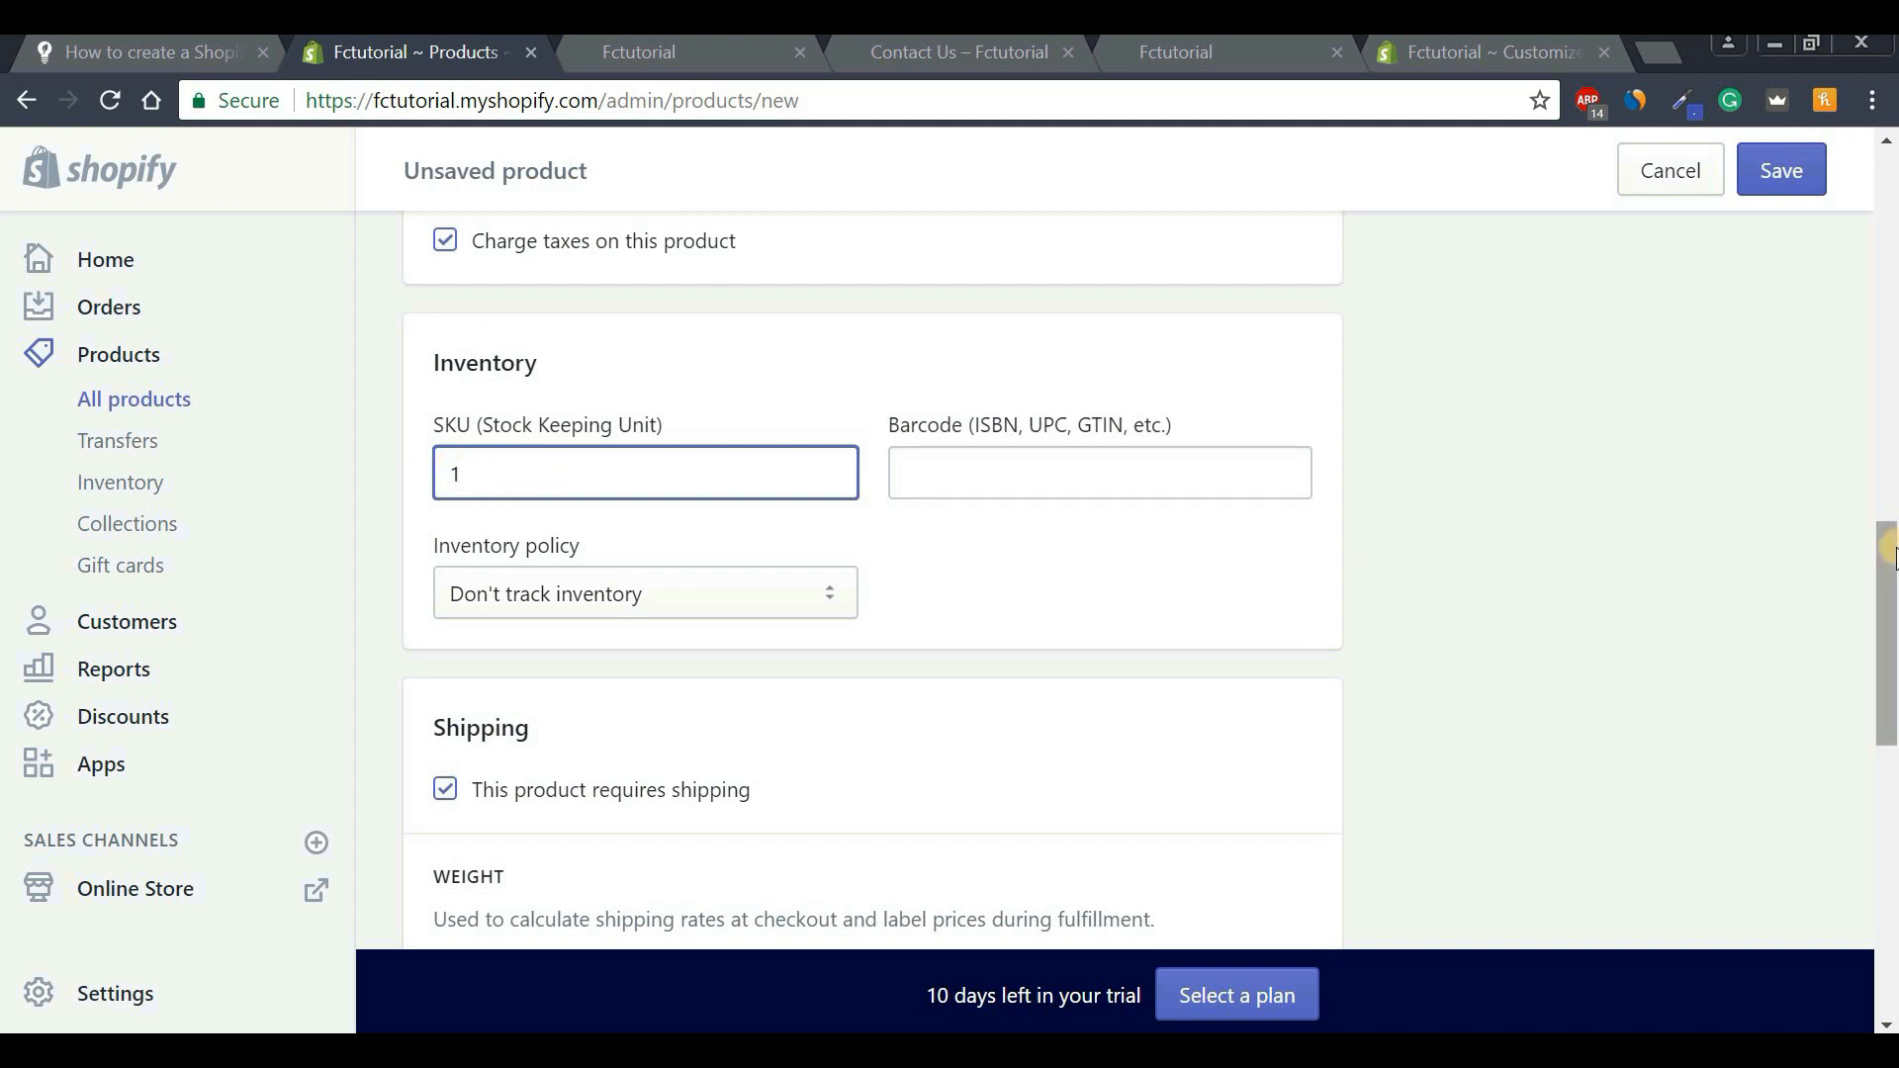
left_click_drag(1890, 551, 1857, 644)
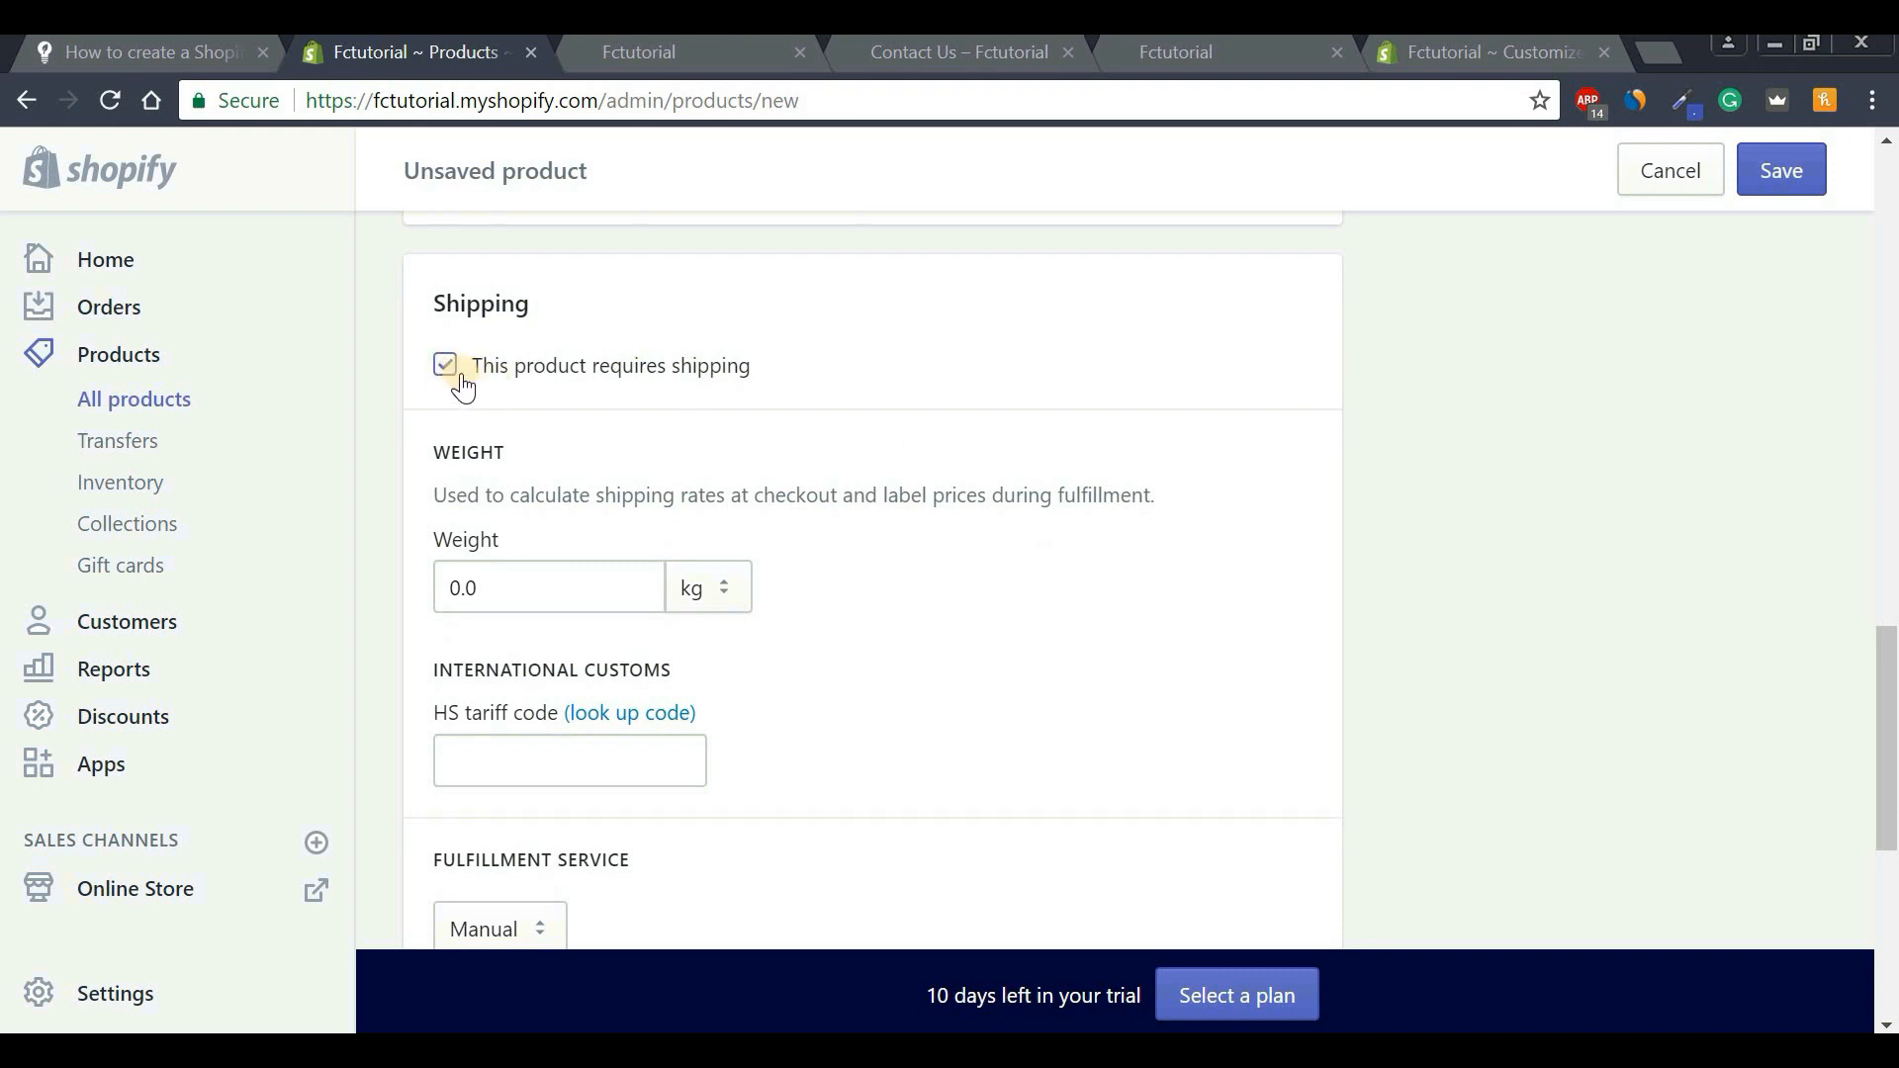
scroll(1780, 679, "down", 1)
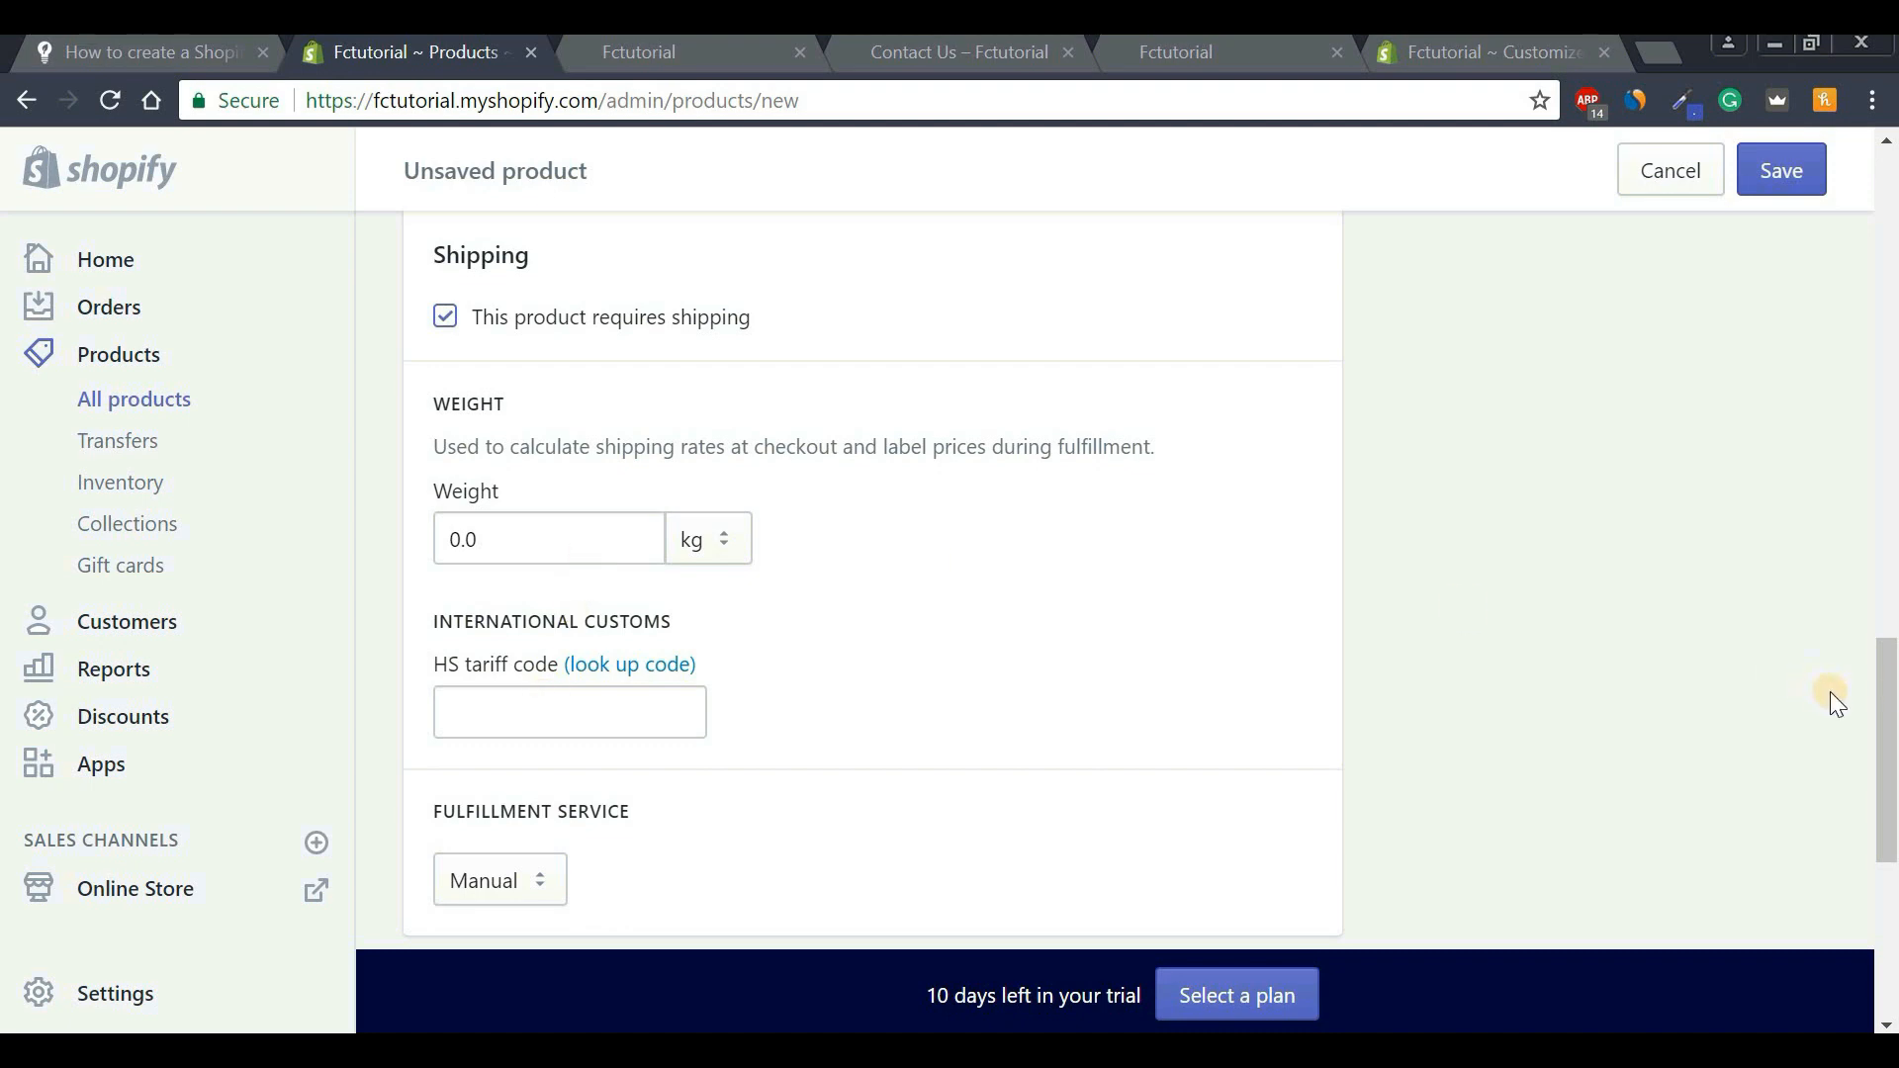
left_click_drag(1889, 698, 1890, 815)
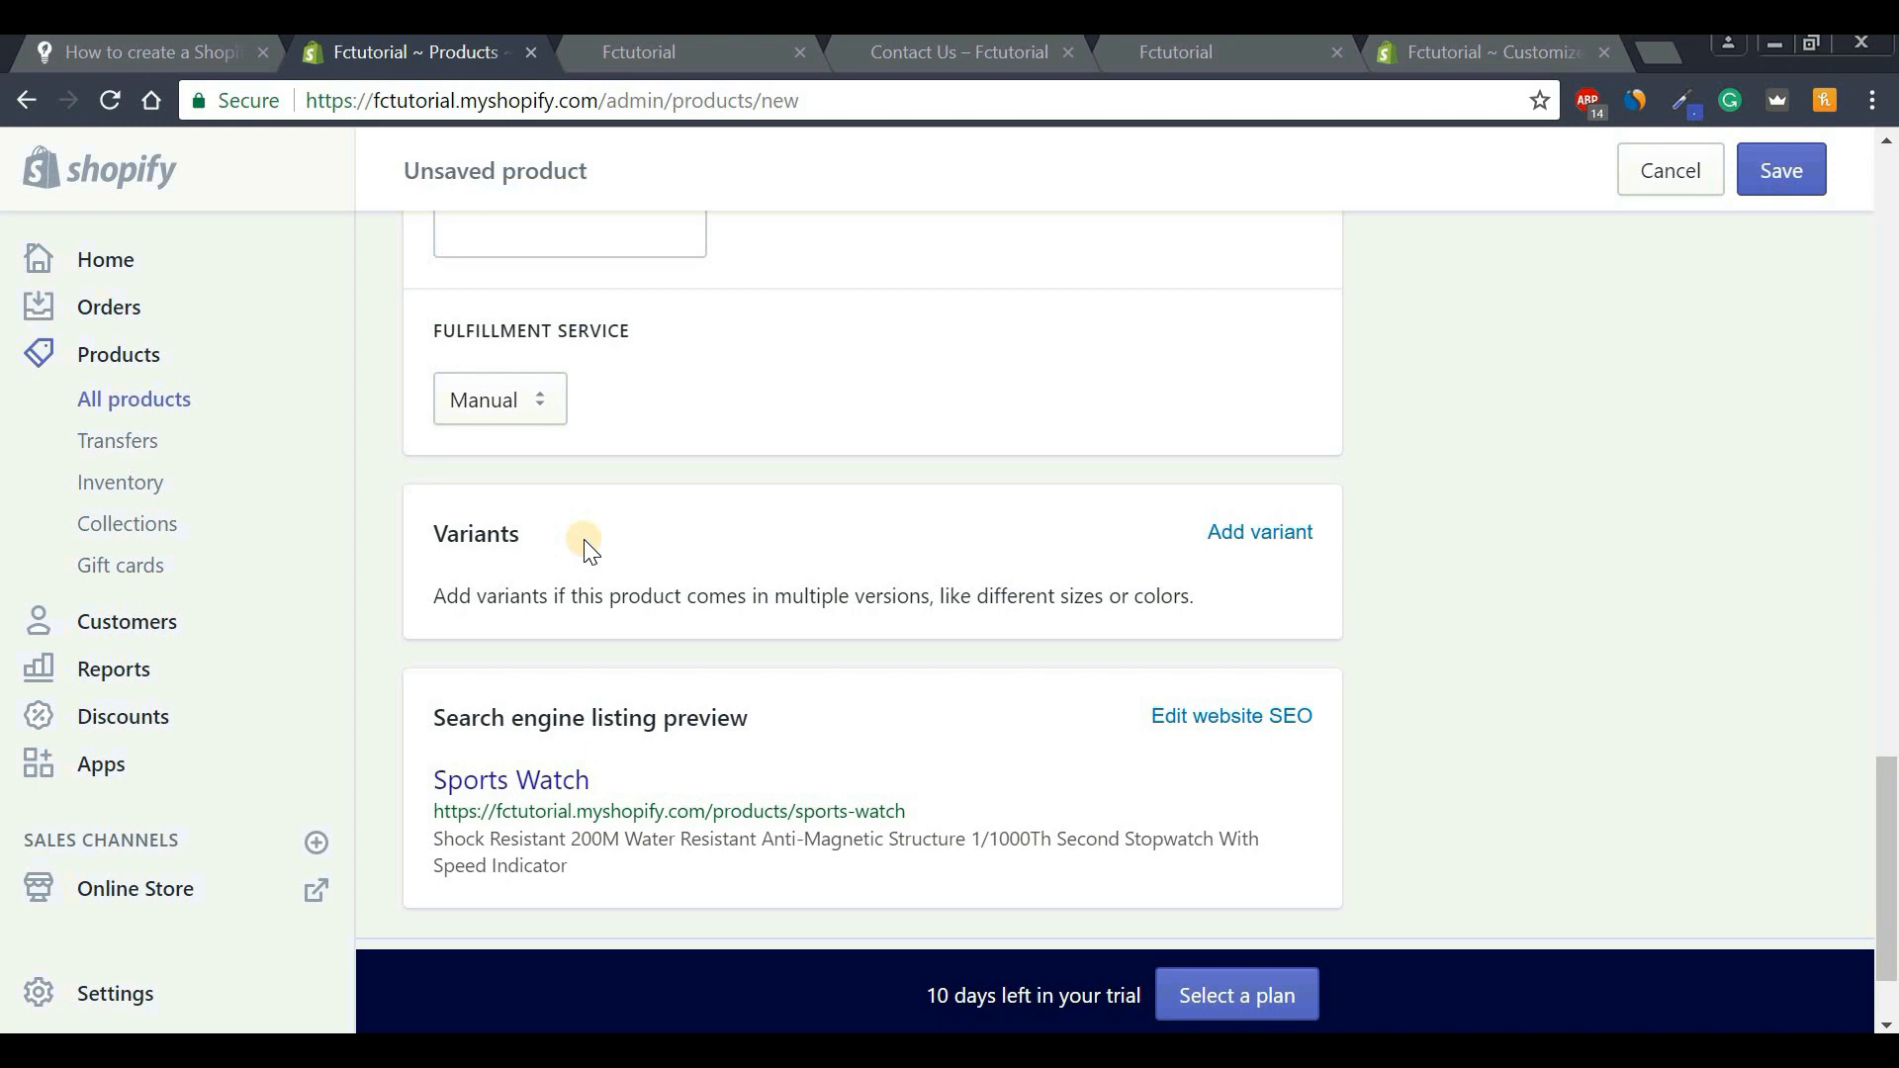
Add a Color option with values black, red and white.
left_click(1281, 534)
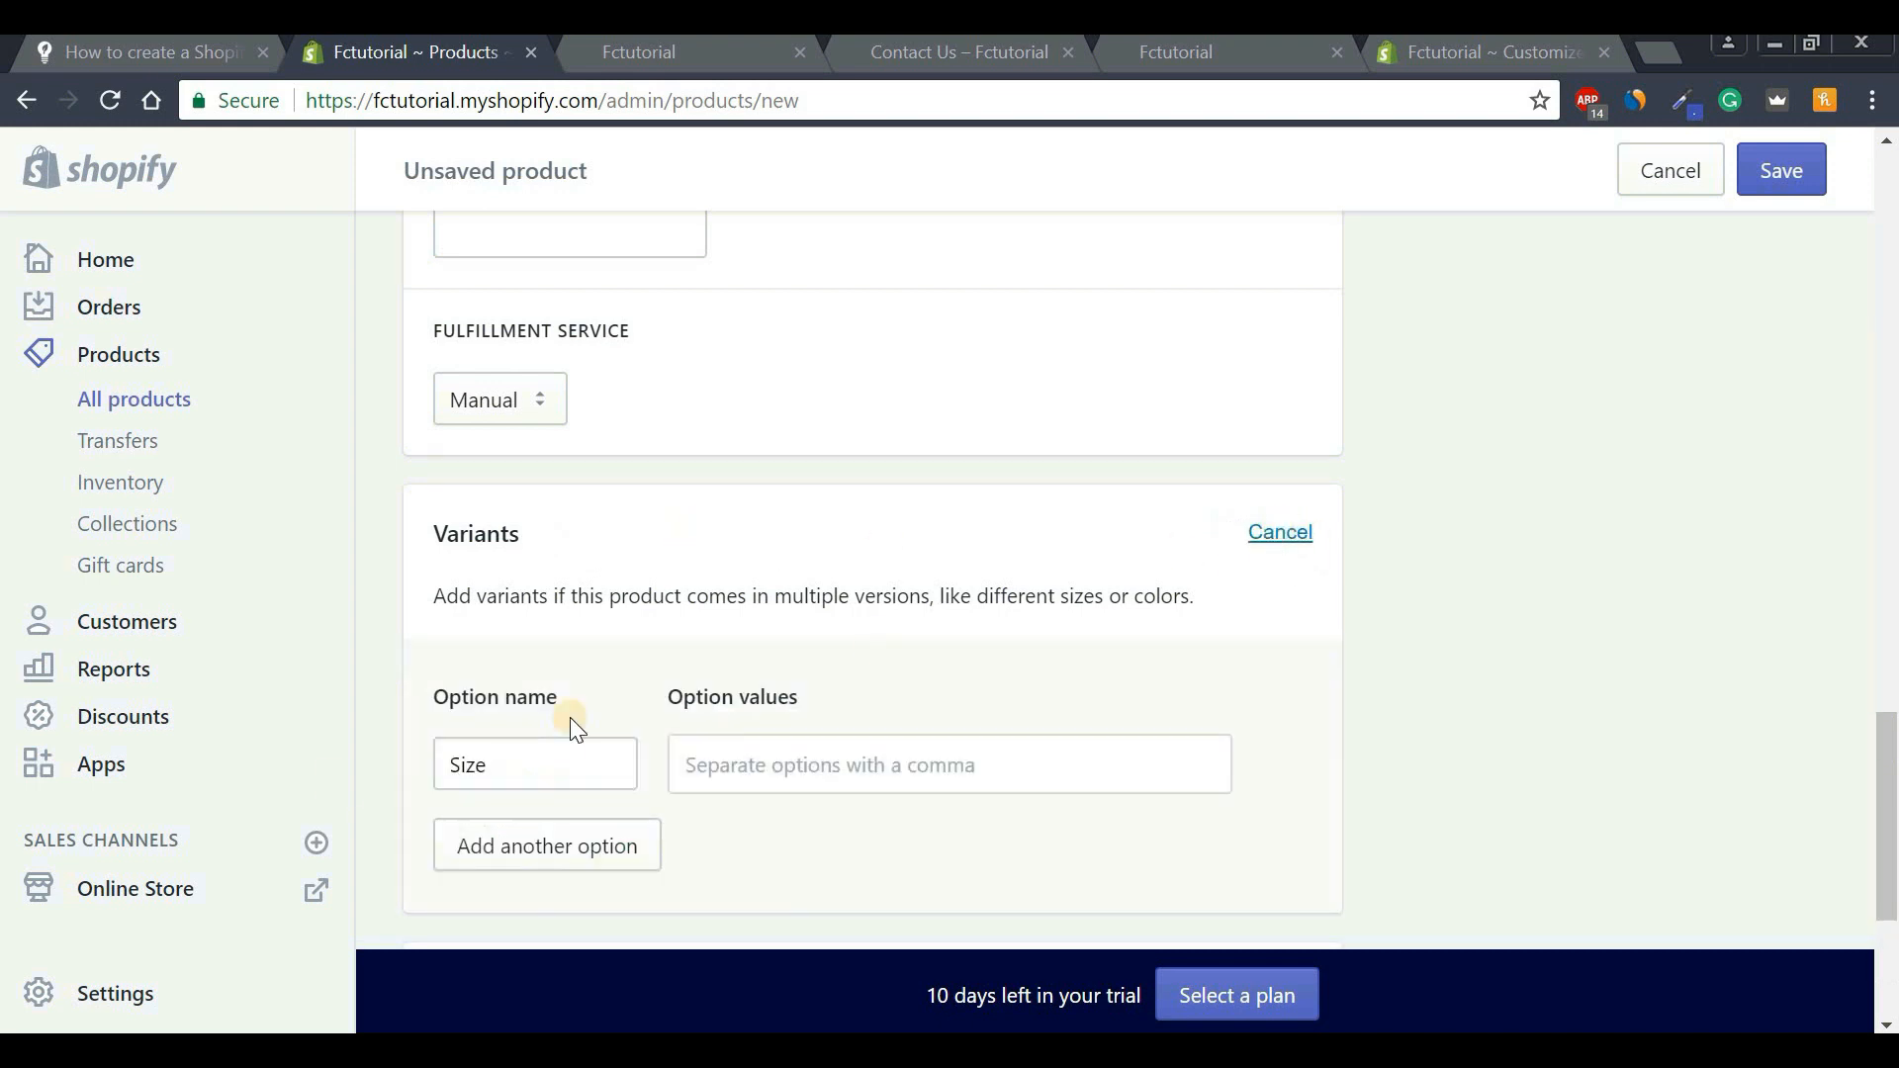
double_click(548, 785)
key("BackSpace")
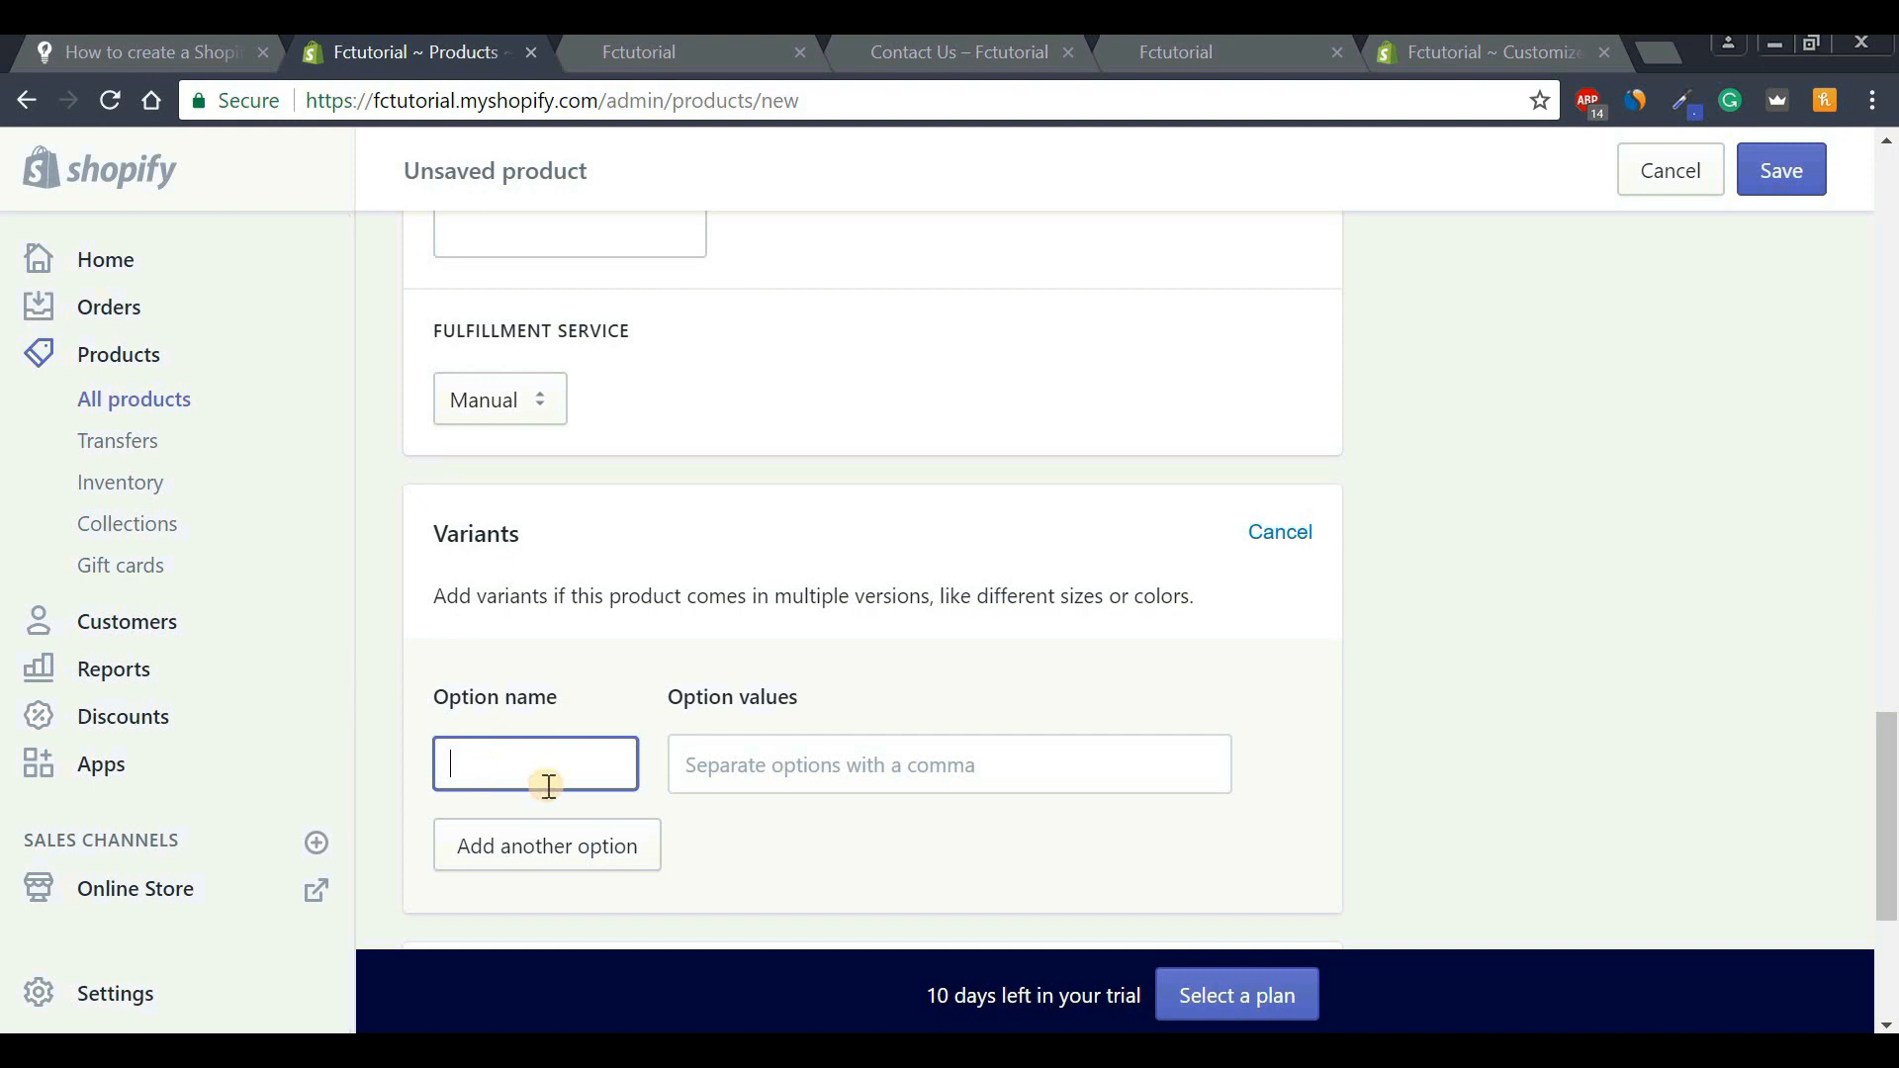
type("Color")
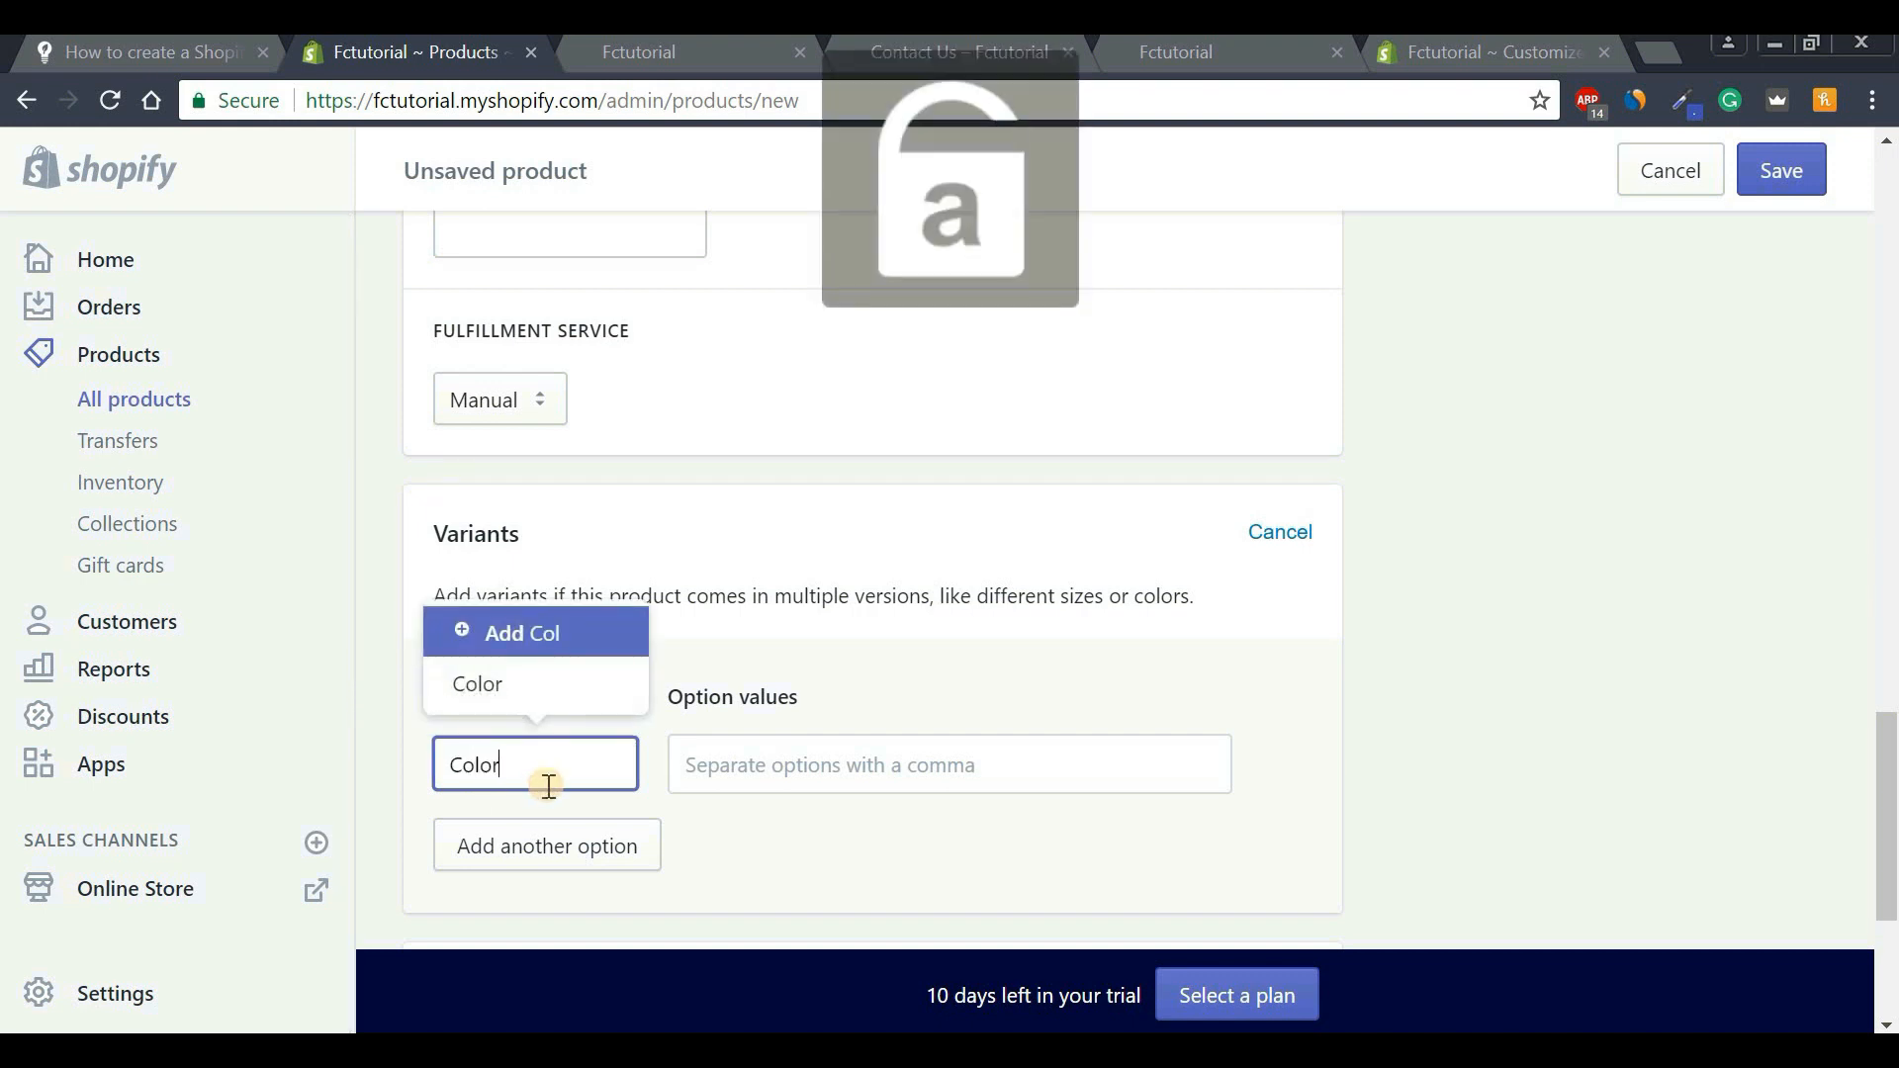
left_click(525, 673)
left_click(762, 753)
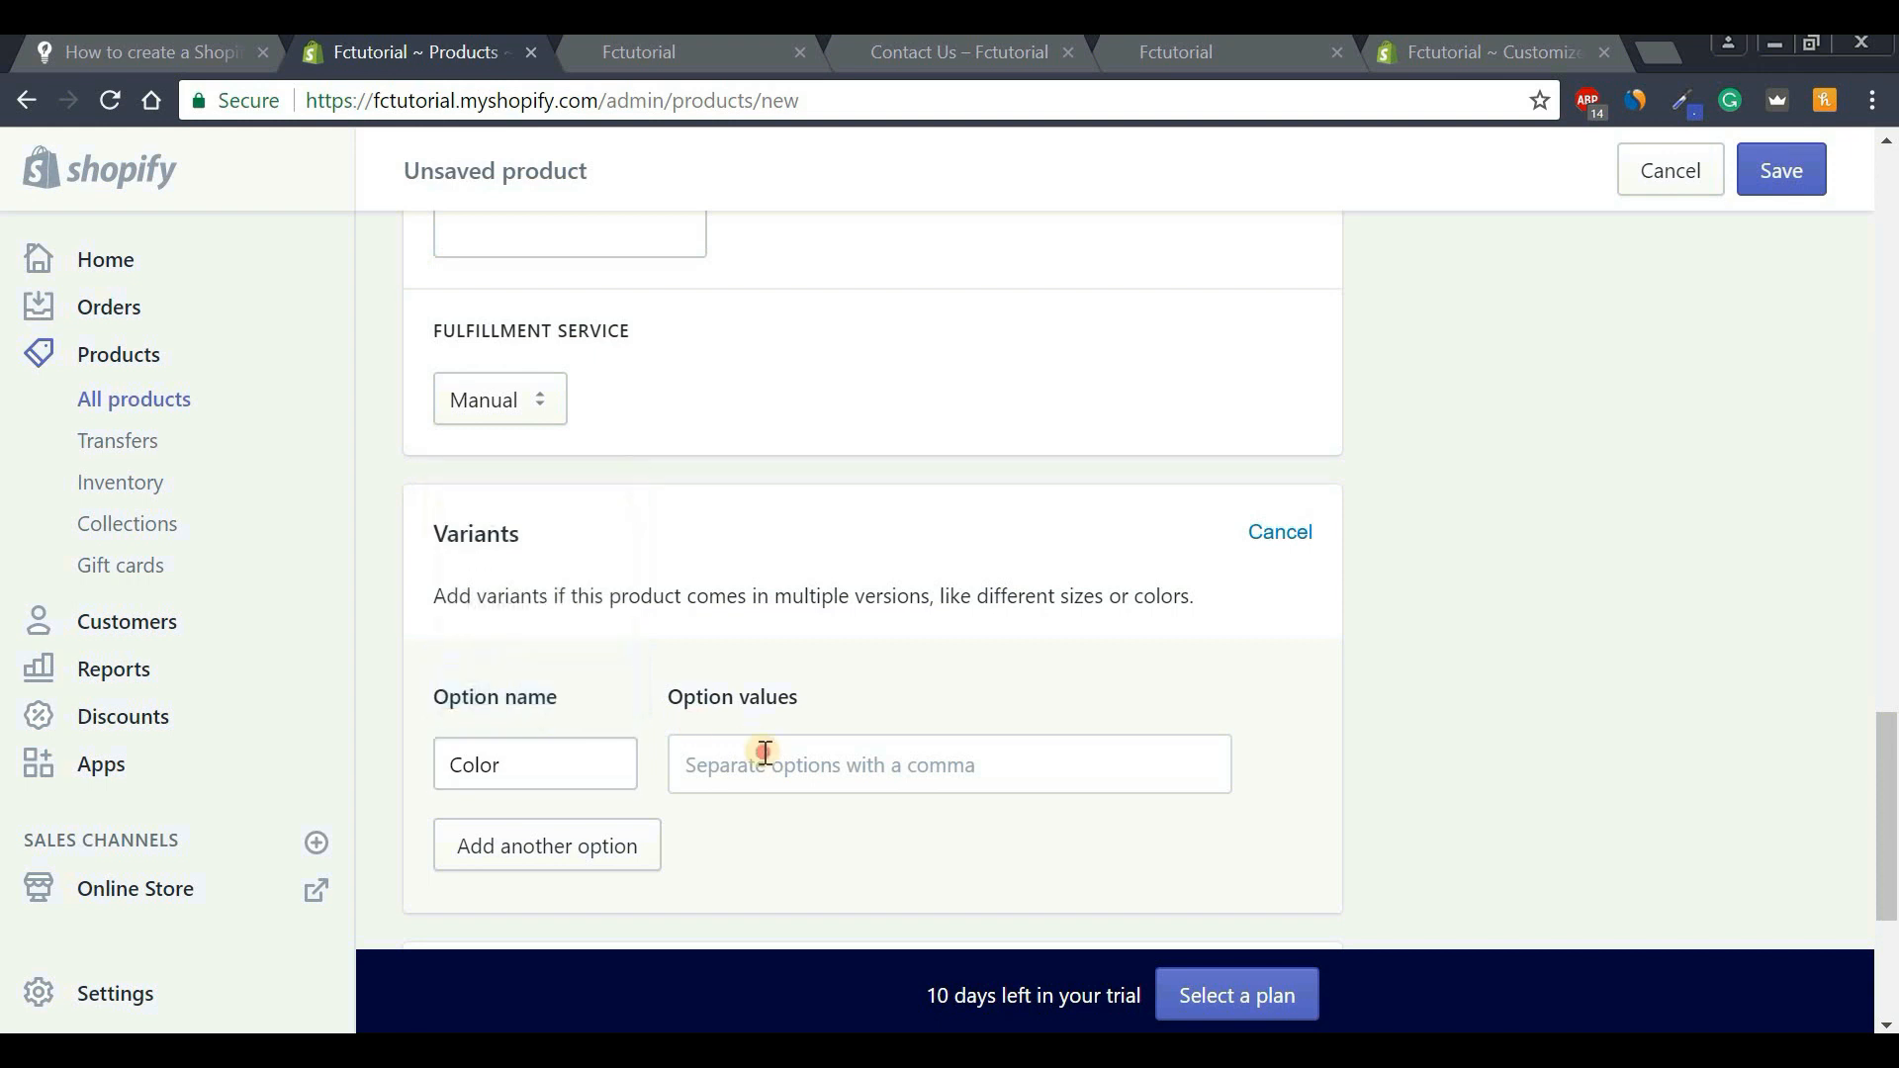
type("r")
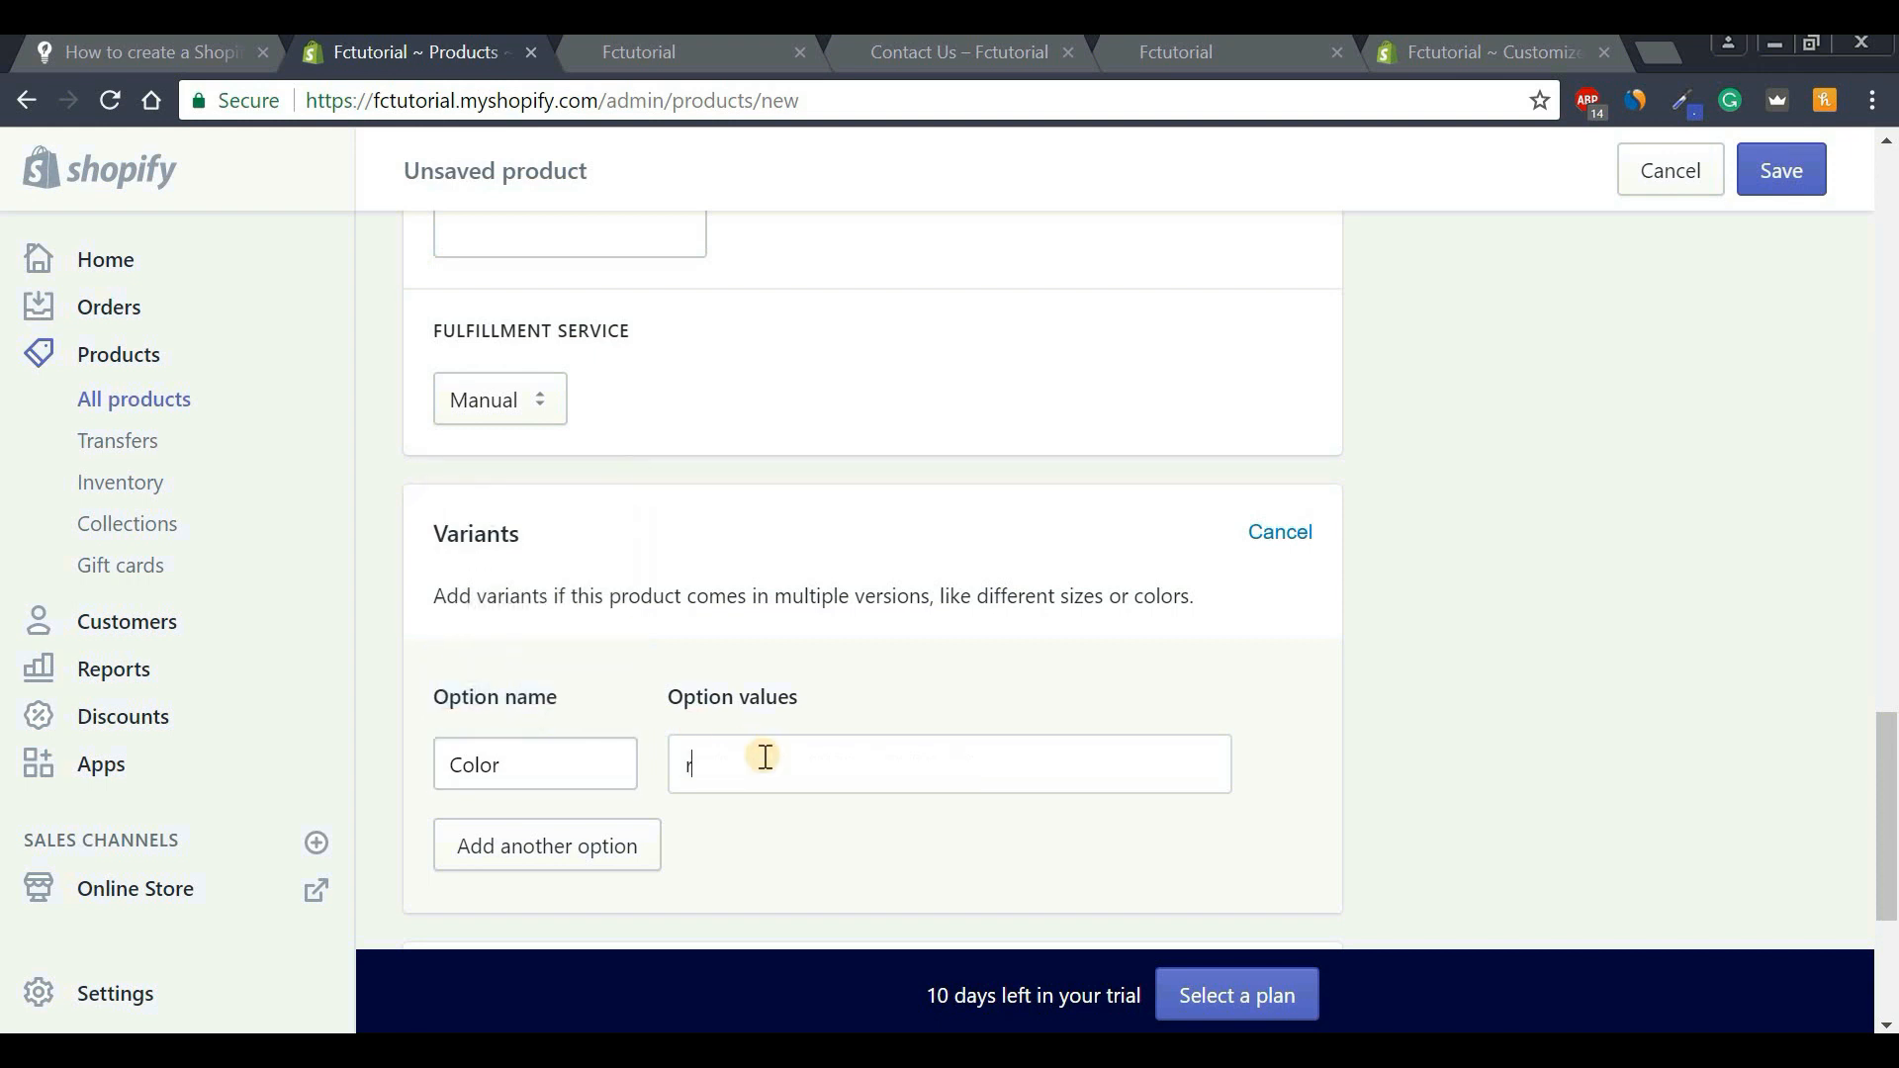
type("e")
key("BackSpace")
key("BackSpace")
type("black")
key("Return")
type("red")
key("Return")
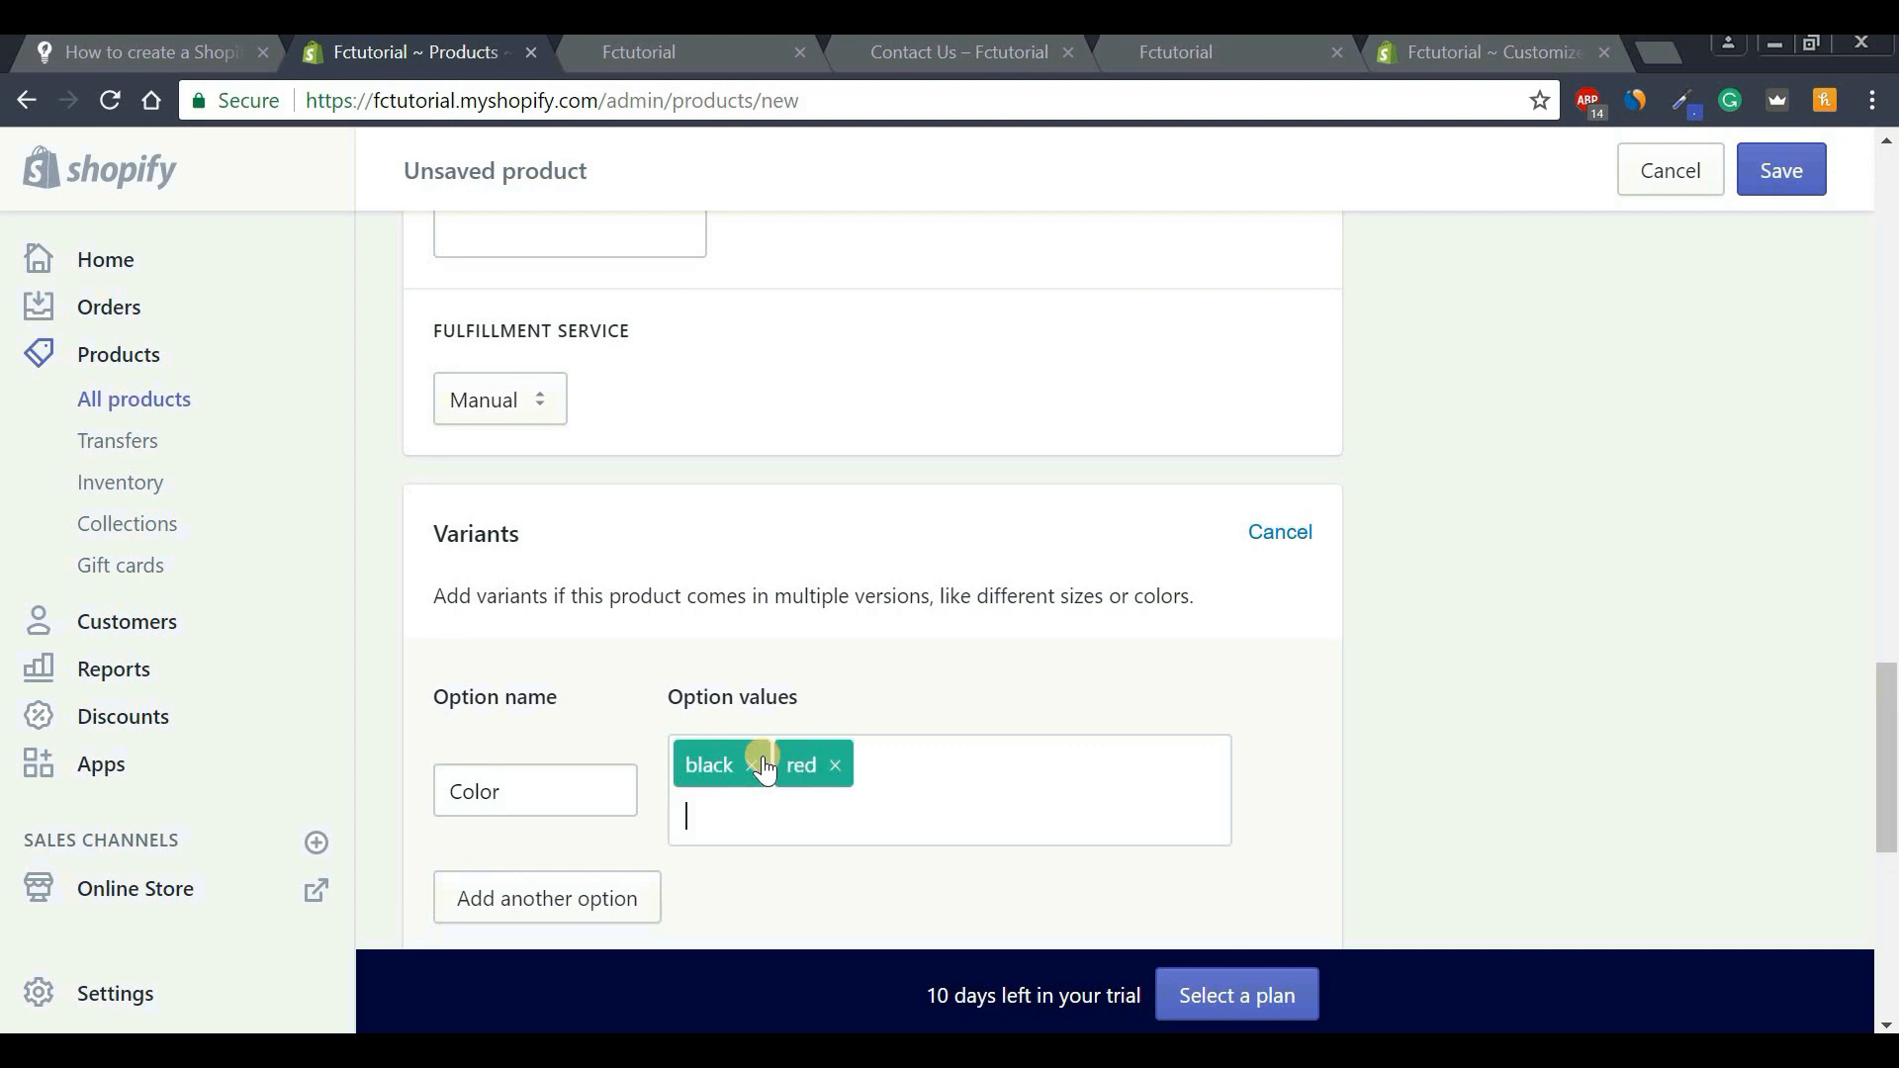
type("white")
key("Return")
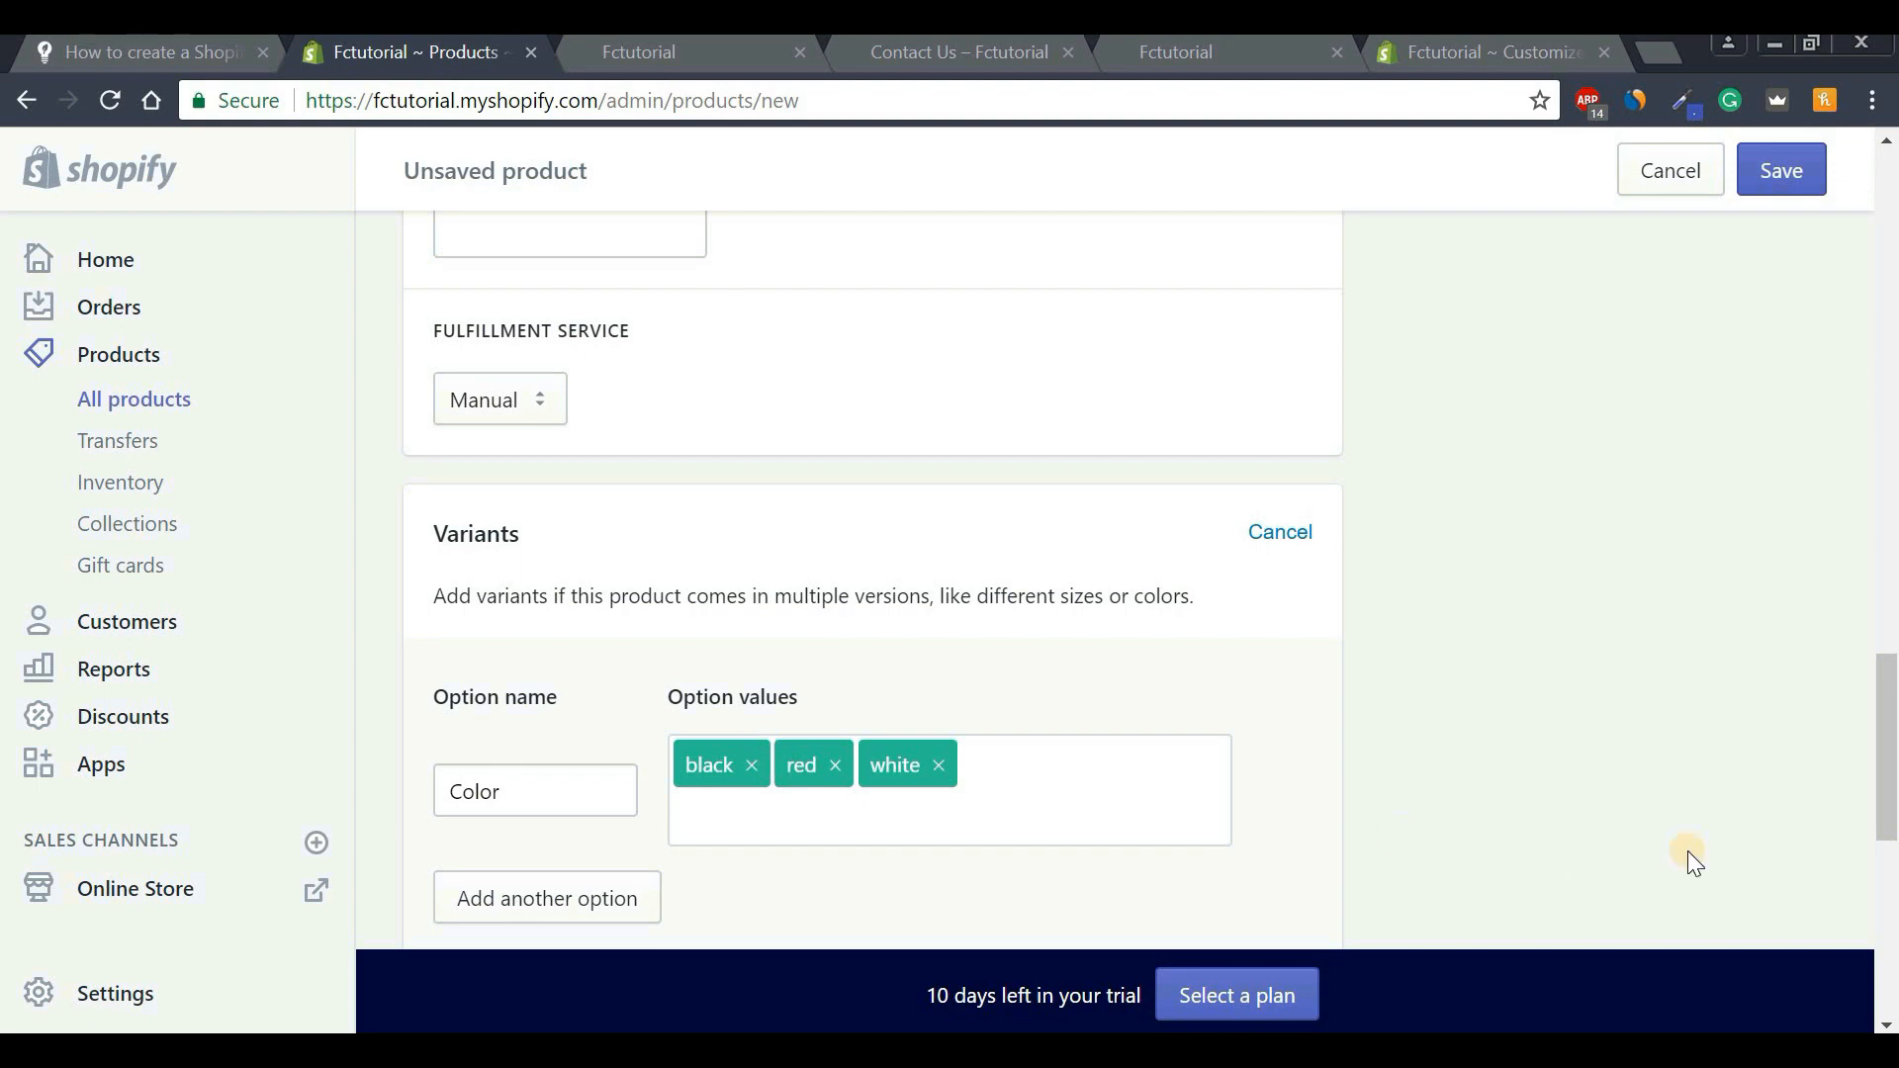
Set the variant prices to 40.00, 50.00 and 30.00.
left_click_drag(1889, 809, 1889, 890)
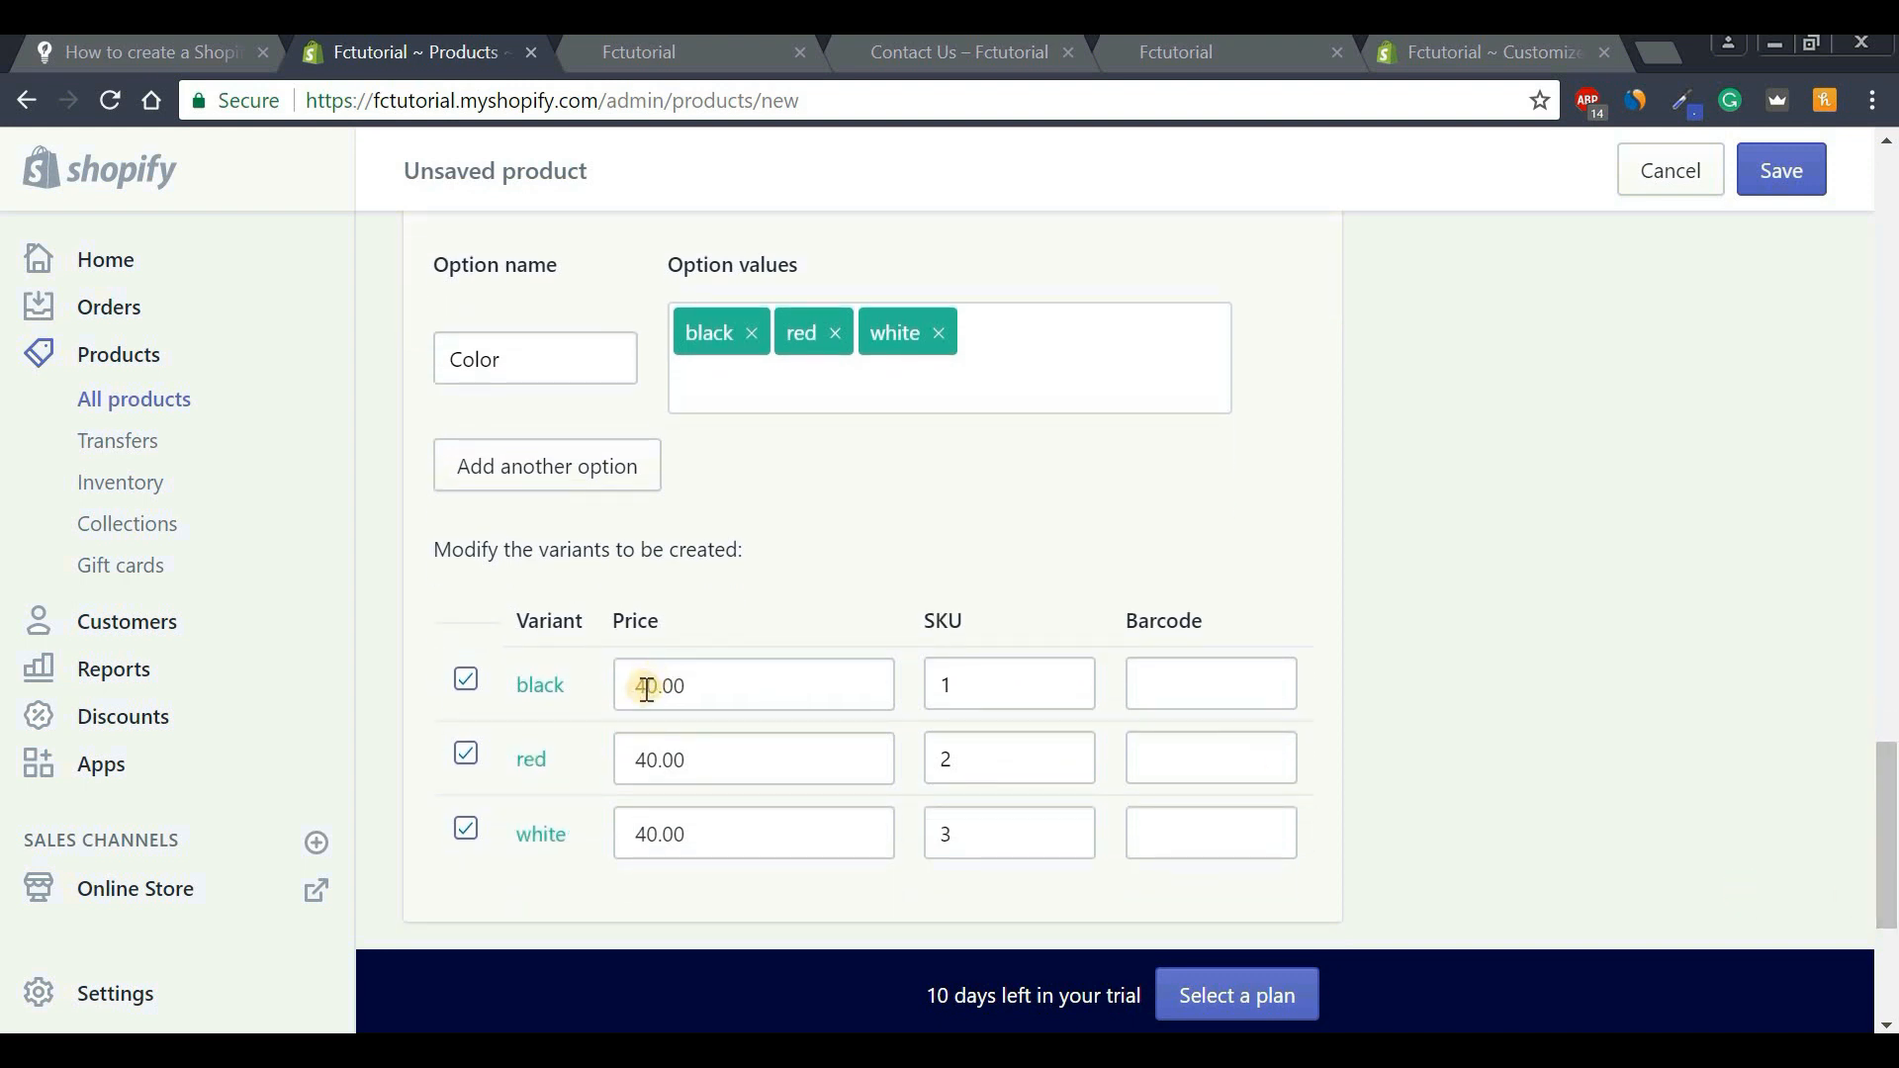
left_click_drag(646, 758, 611, 834)
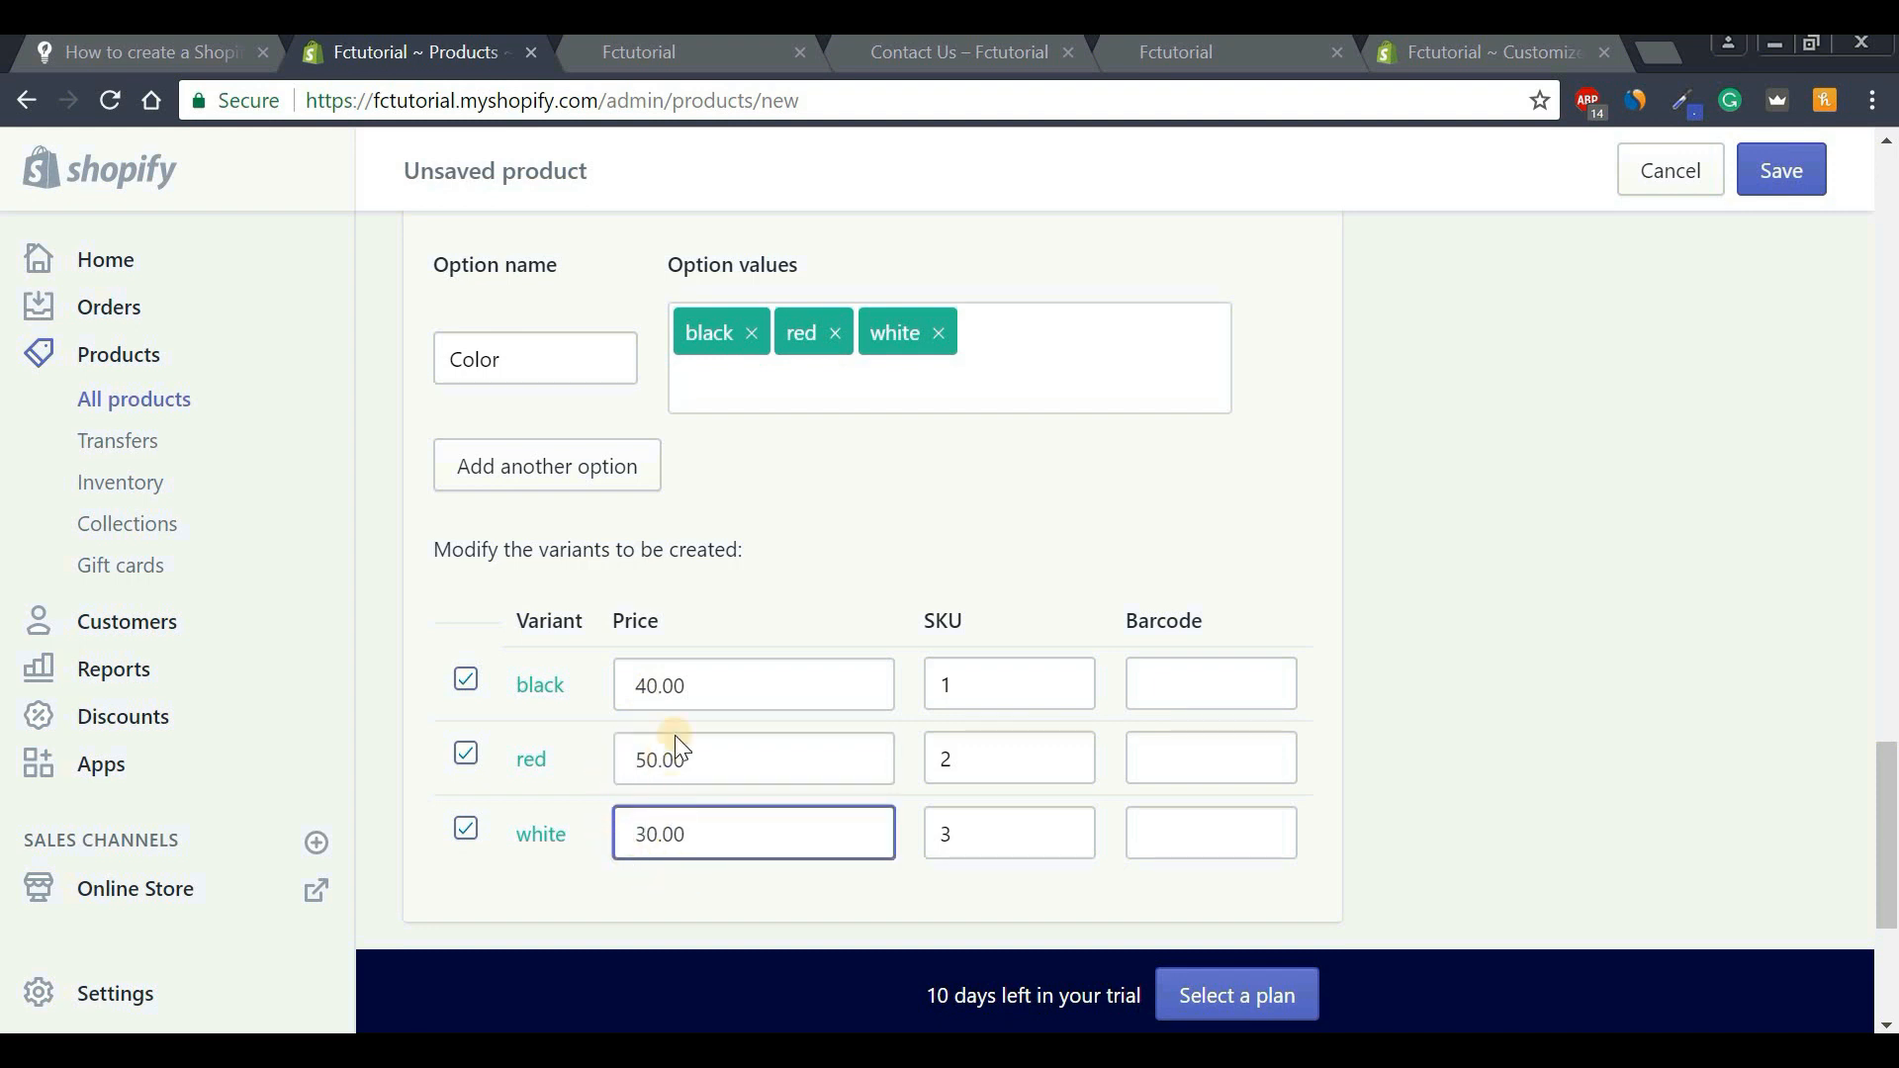
type("3")
left_click_drag(1887, 797, 1889, 305)
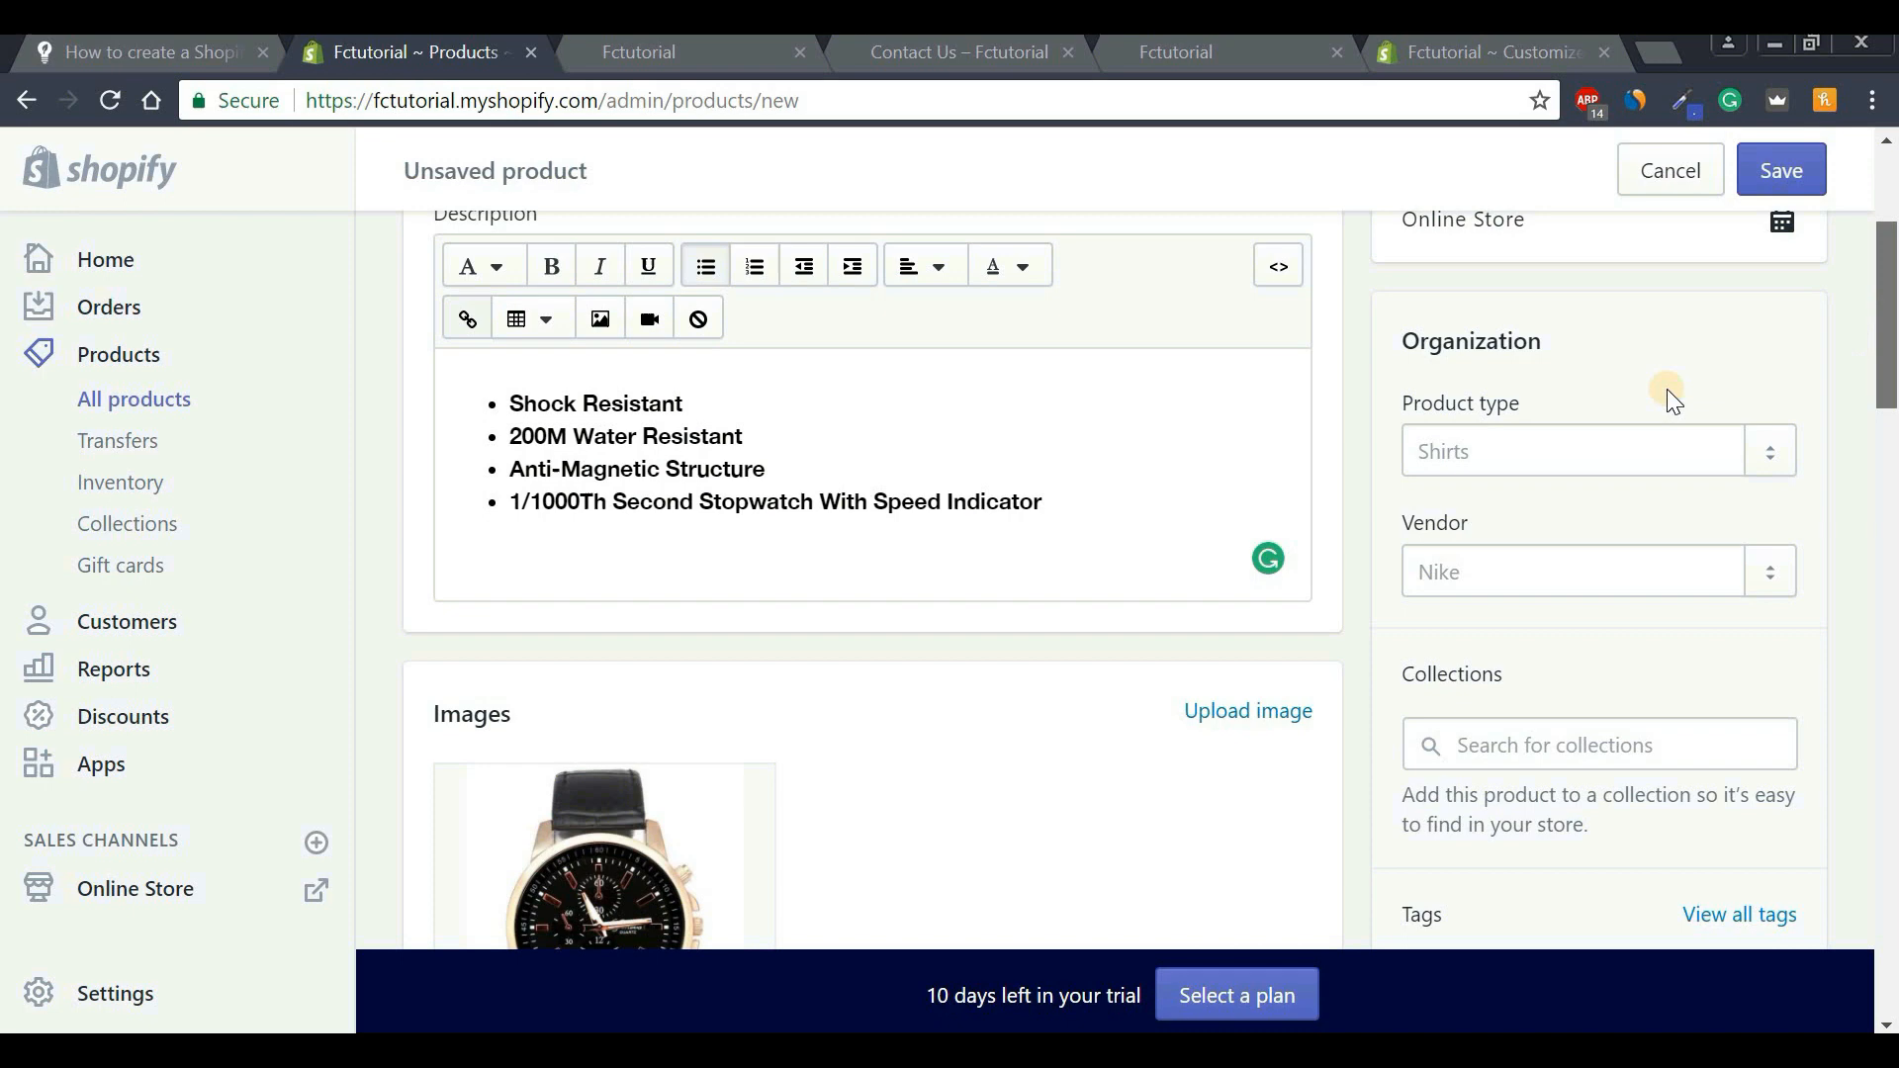
Set the product type to the new type 'watches'.
left_click(1491, 458)
type("watc")
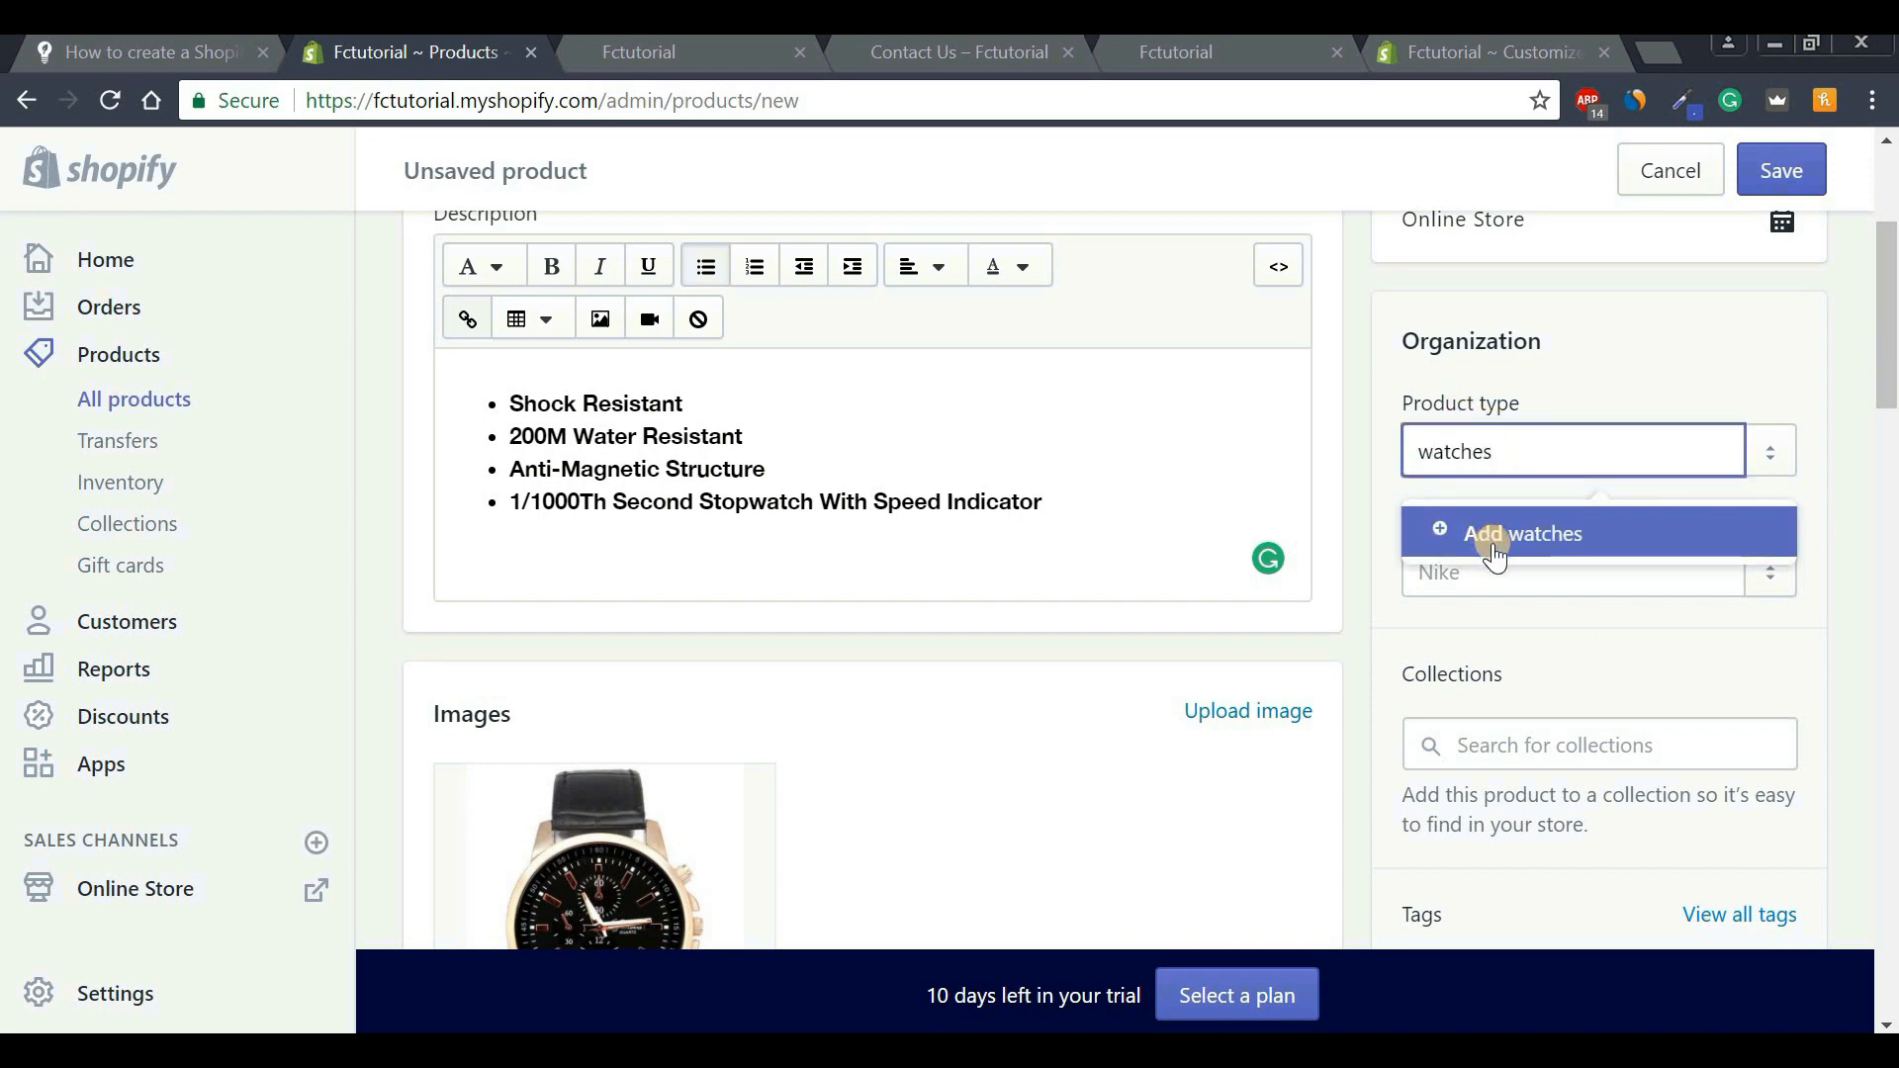
type("hes")
left_click(1494, 554)
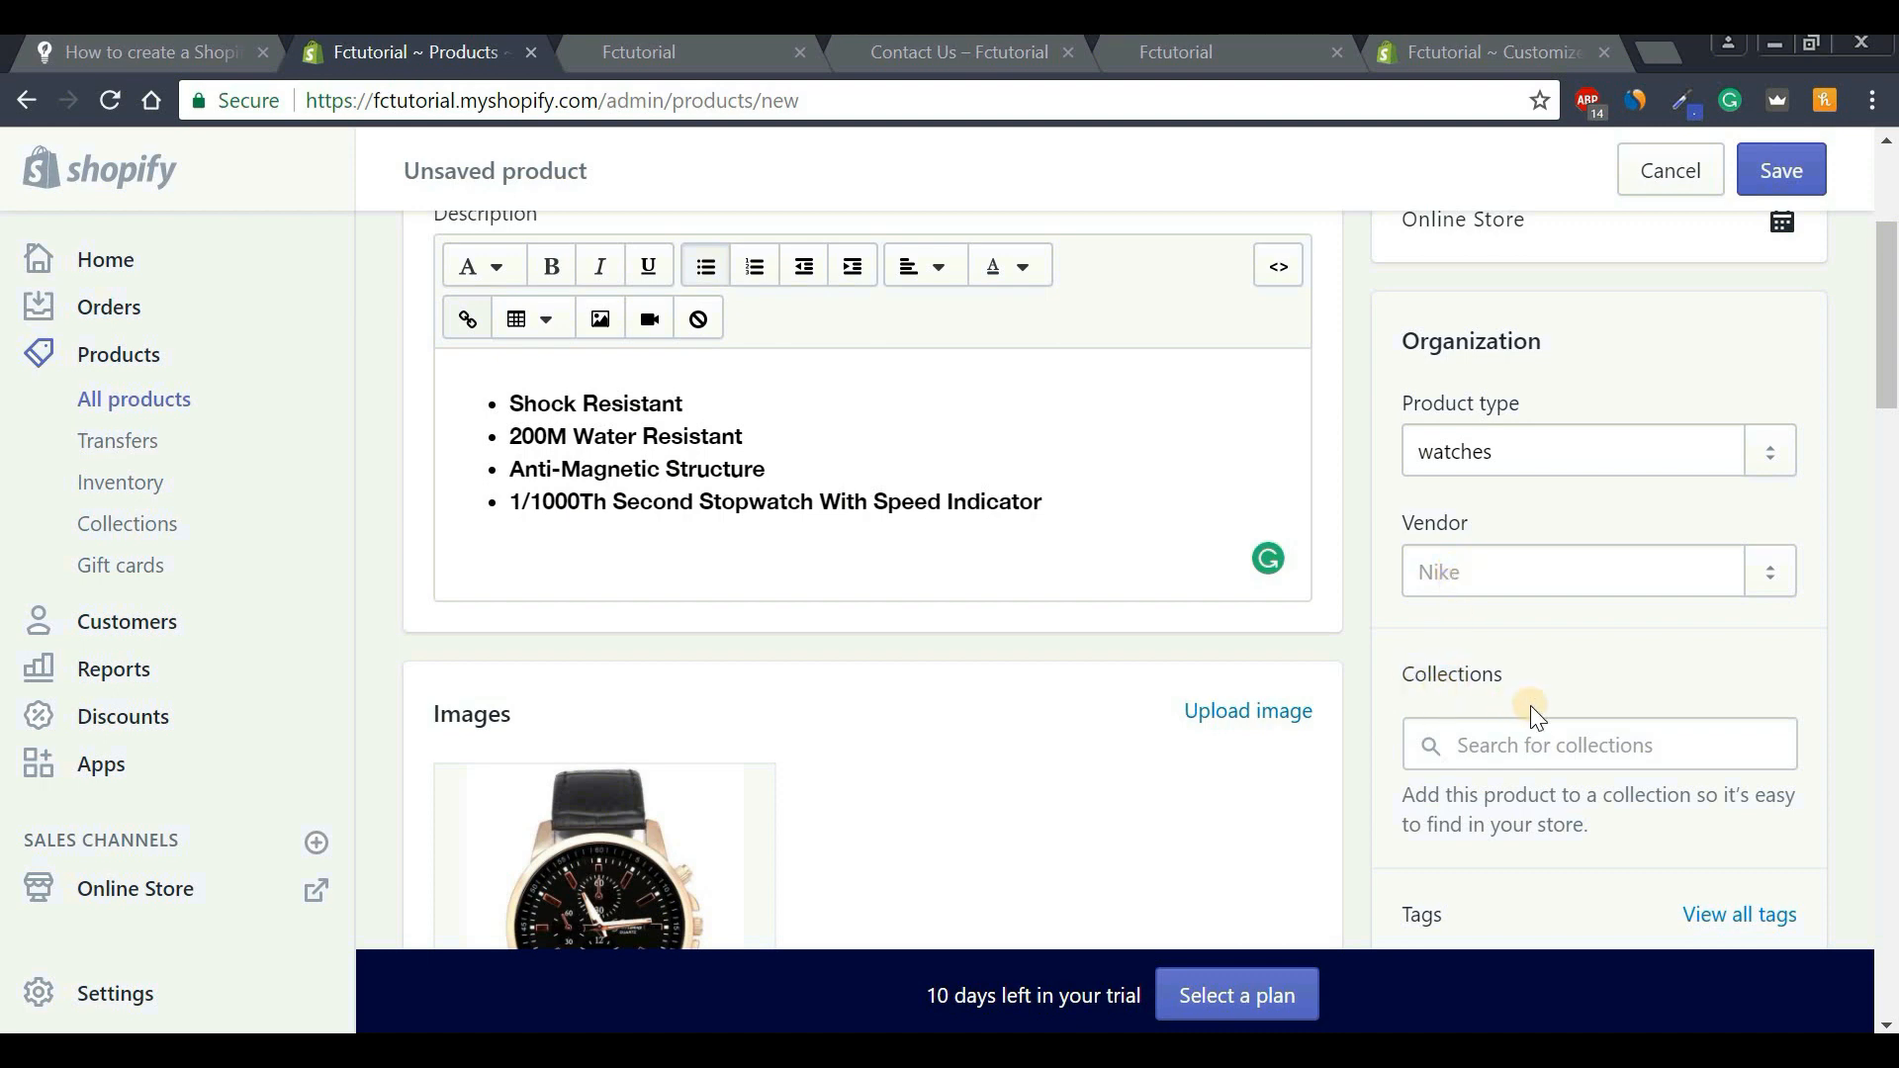
Add the product to the Home page collection.
left_click(1535, 735)
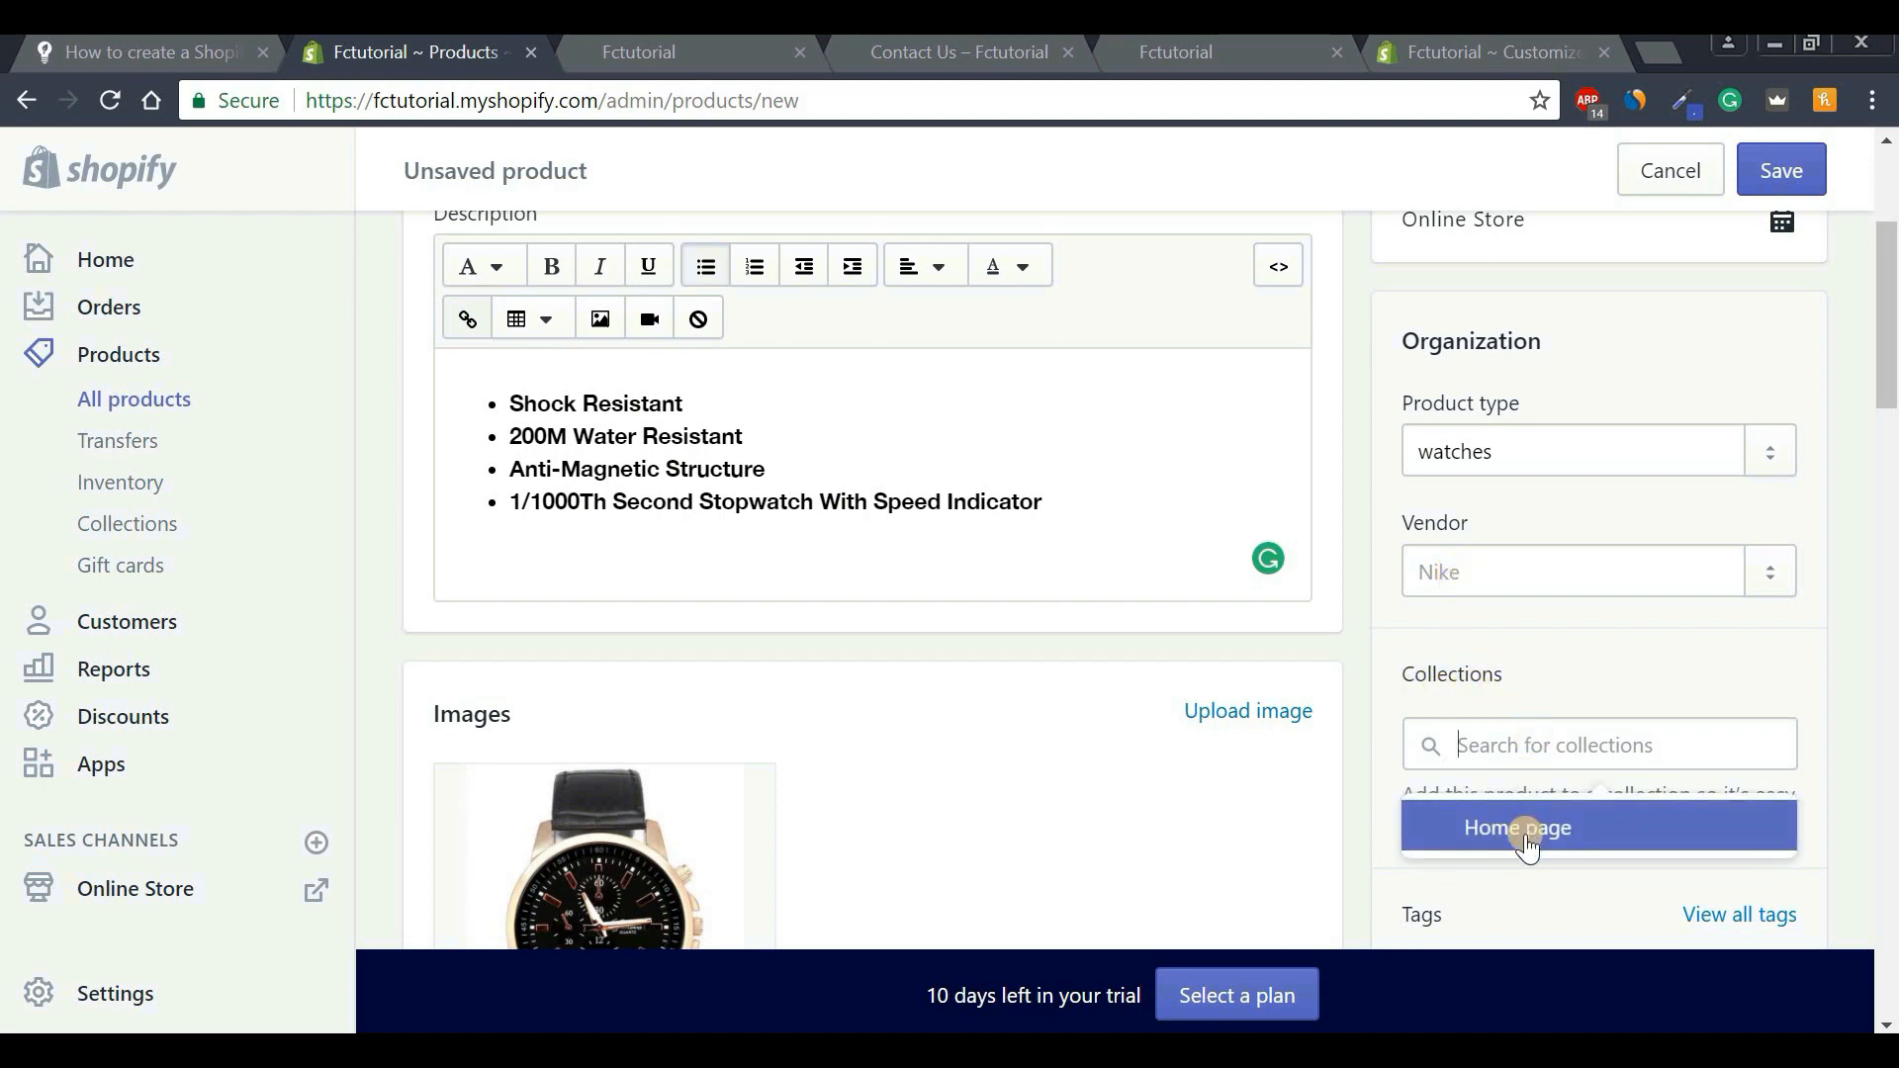
left_click(1479, 835)
left_click(1361, 798)
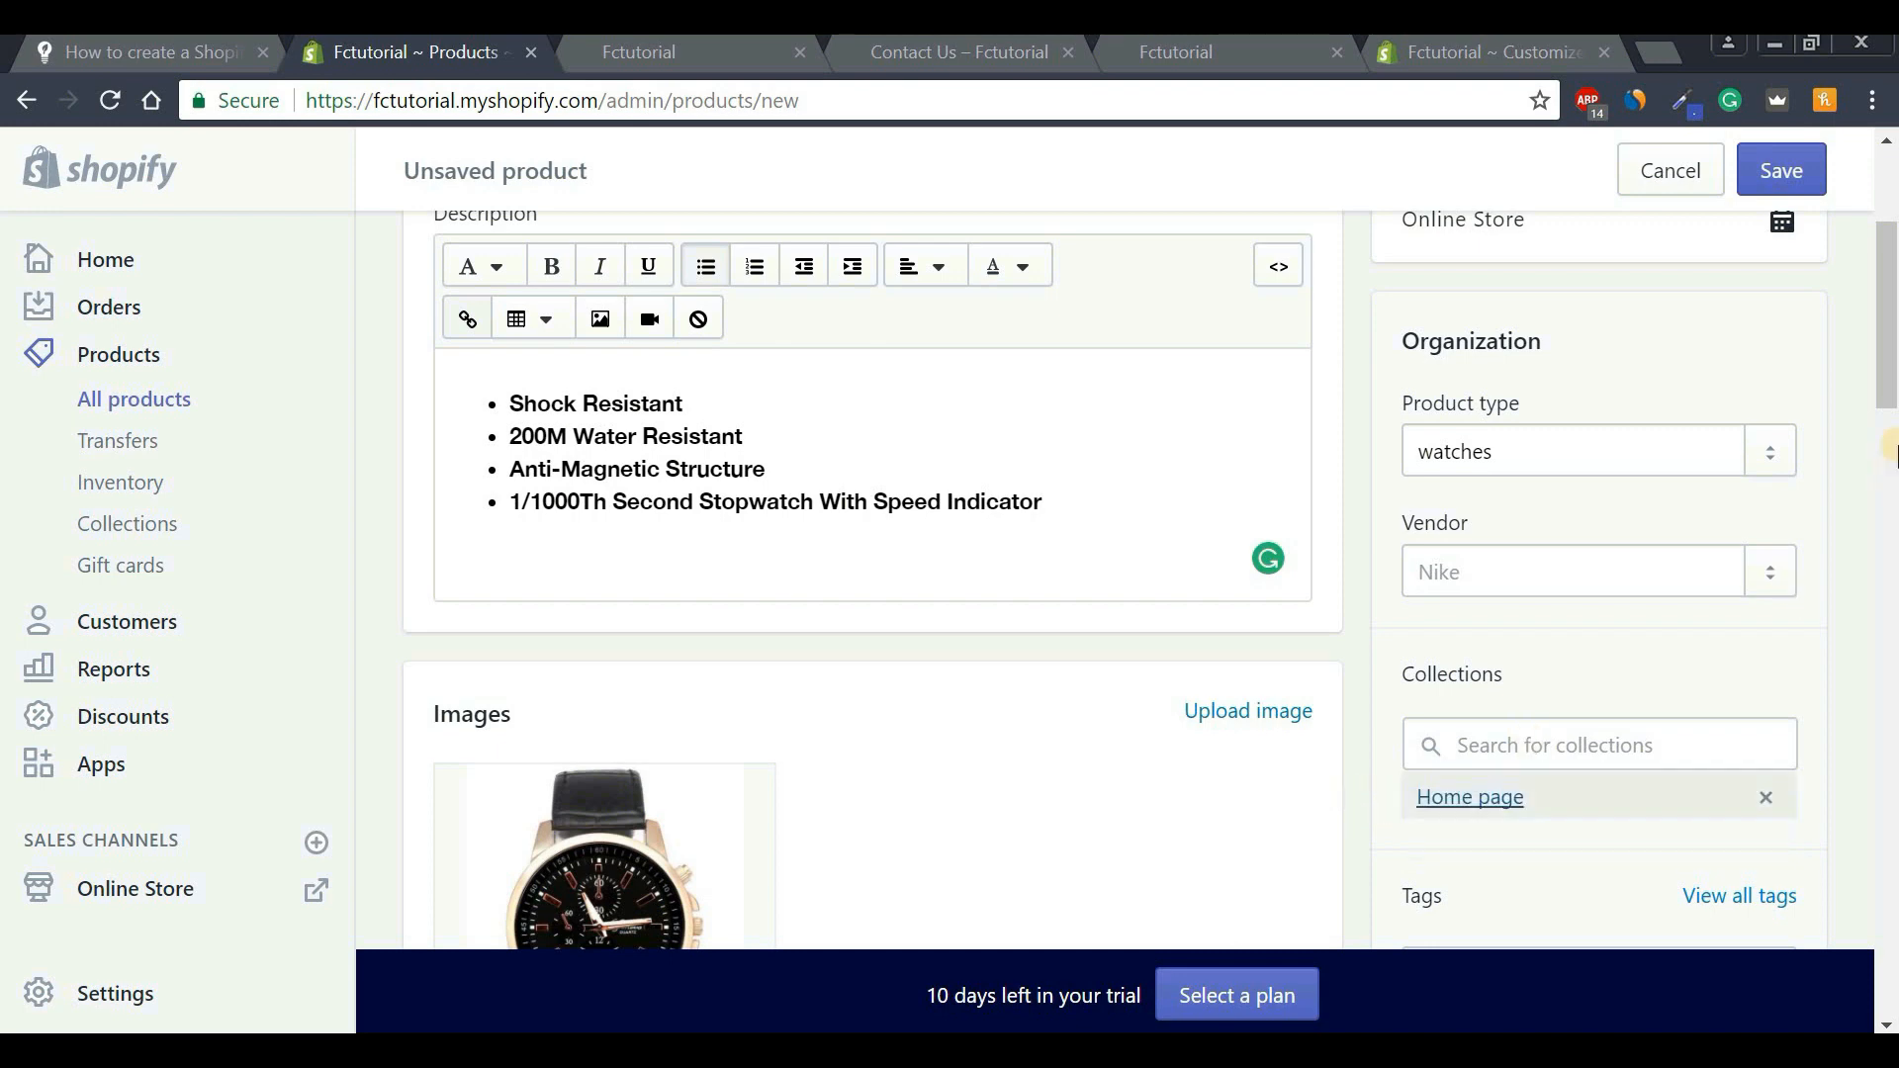
scroll(1540, 580, "down", 3)
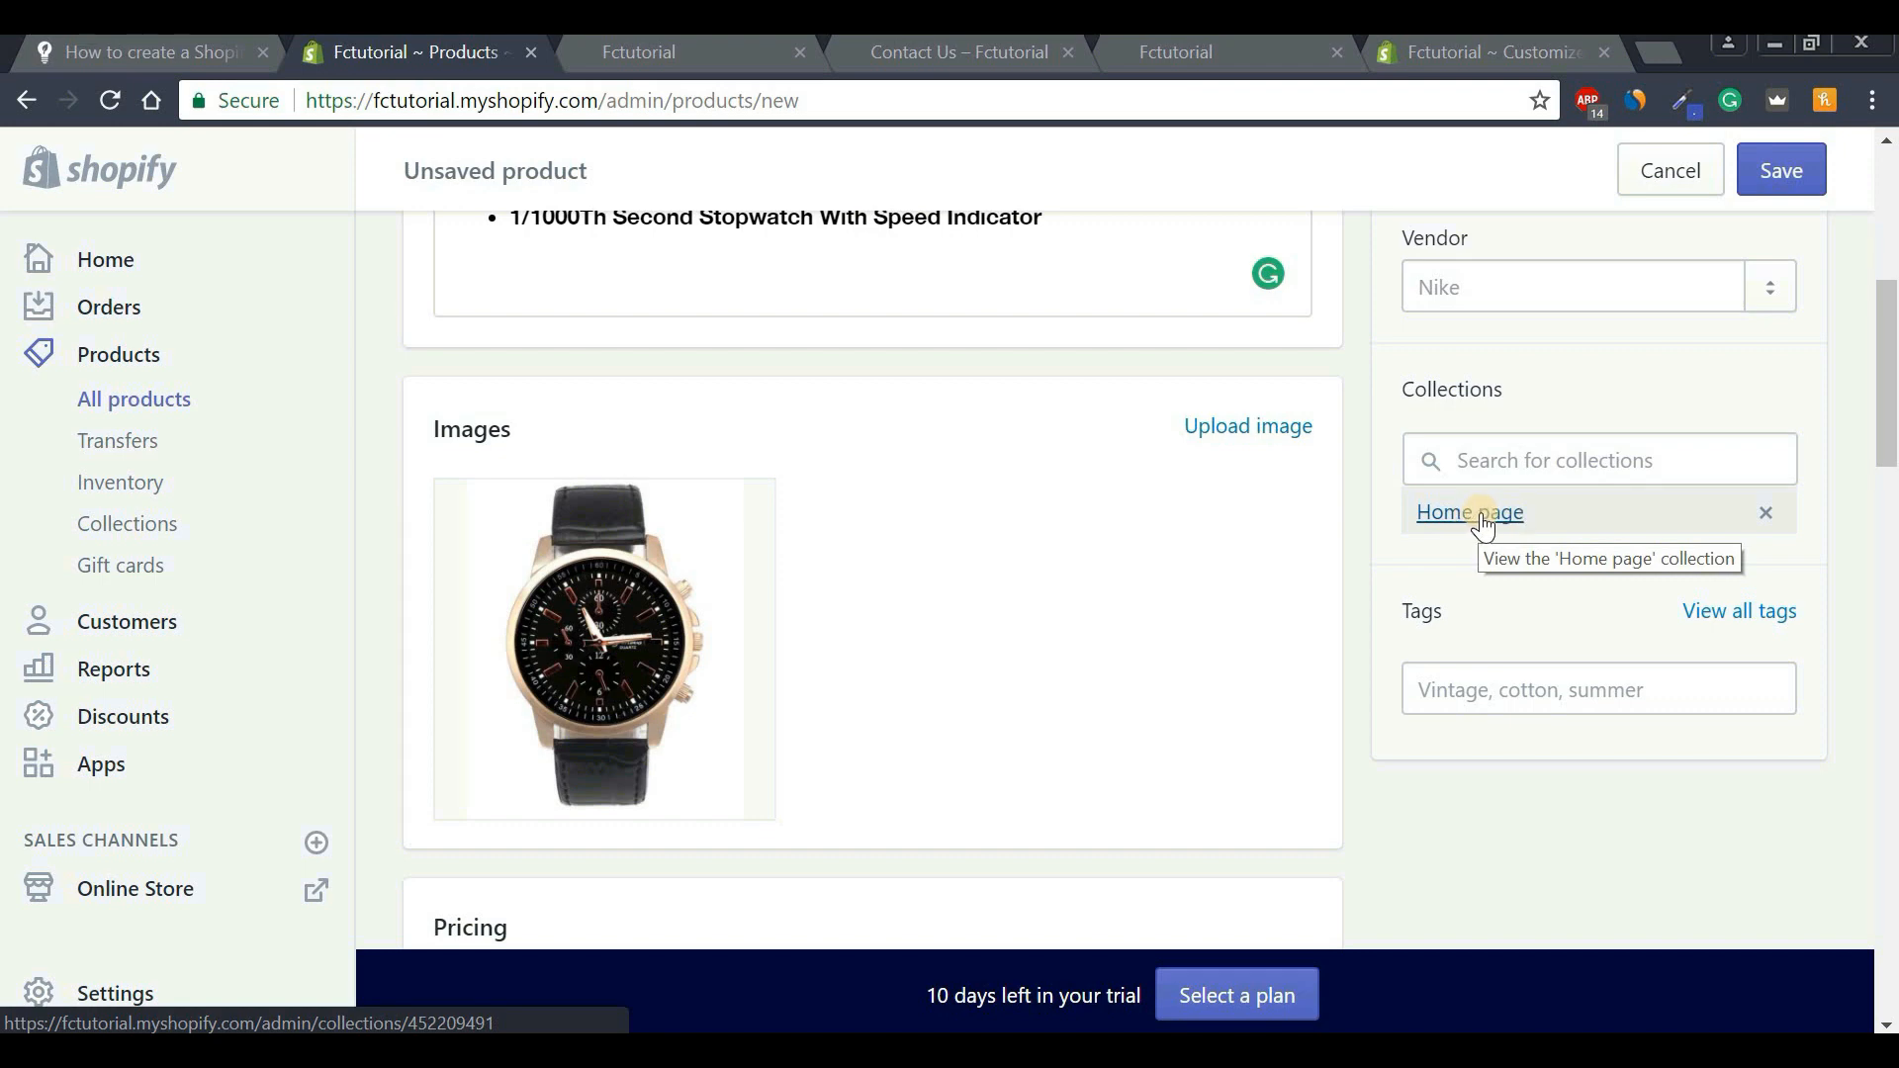
scroll(1518, 607, "down", 1)
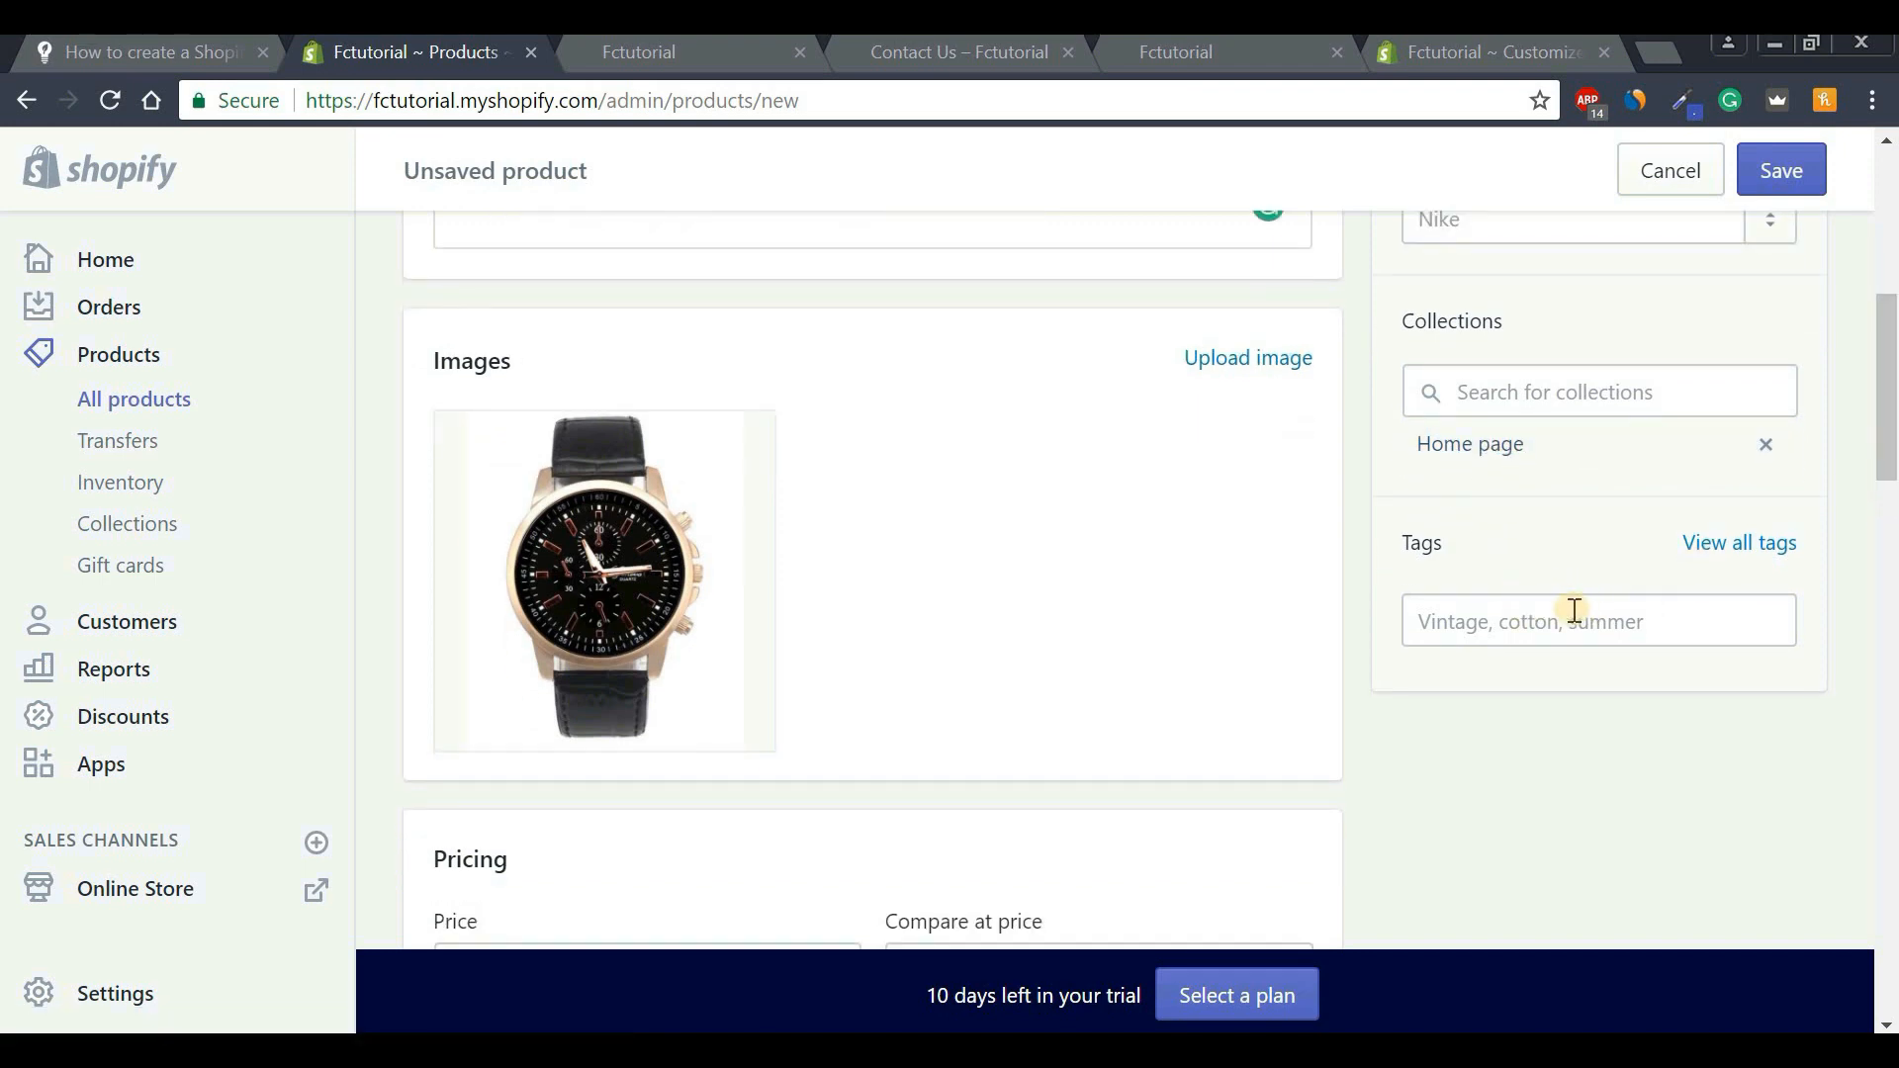
left_click_drag(1889, 401, 1890, 259)
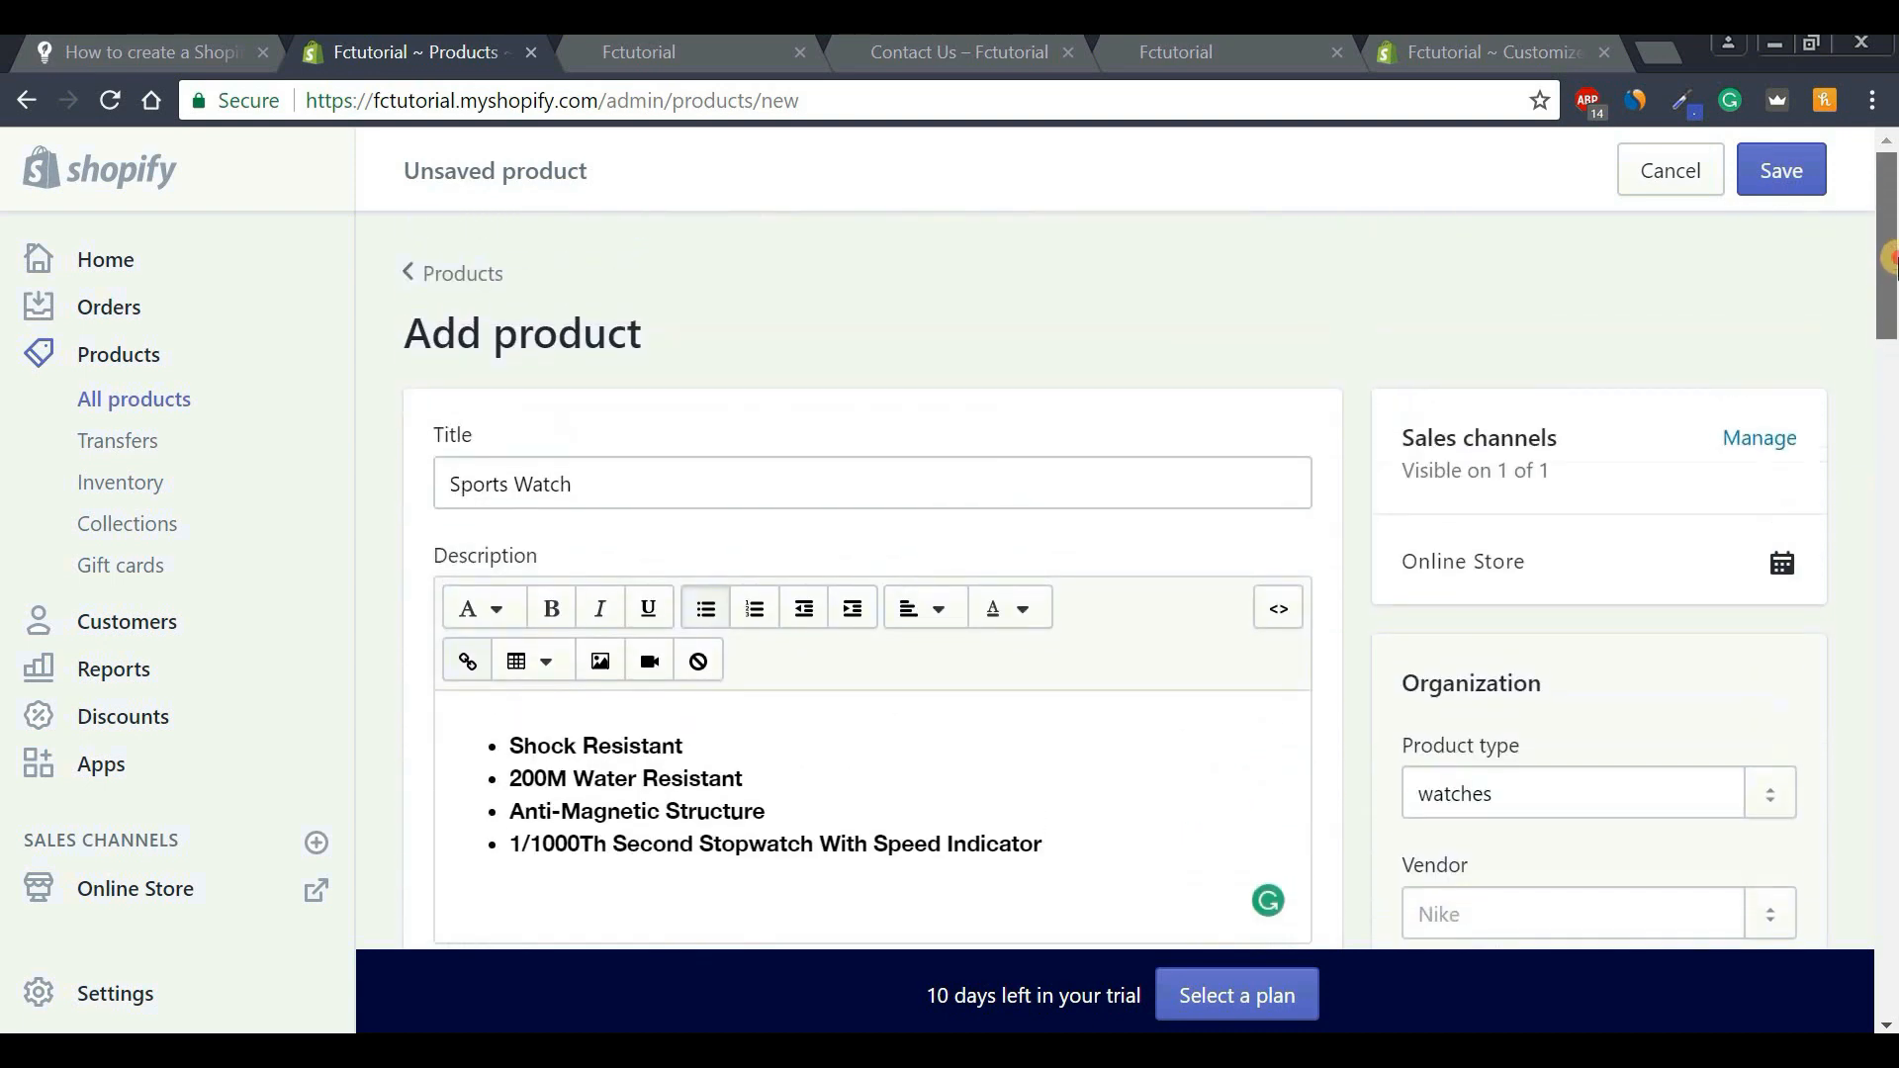
Save the product and give the black variant the black watch image.
left_click(1790, 178)
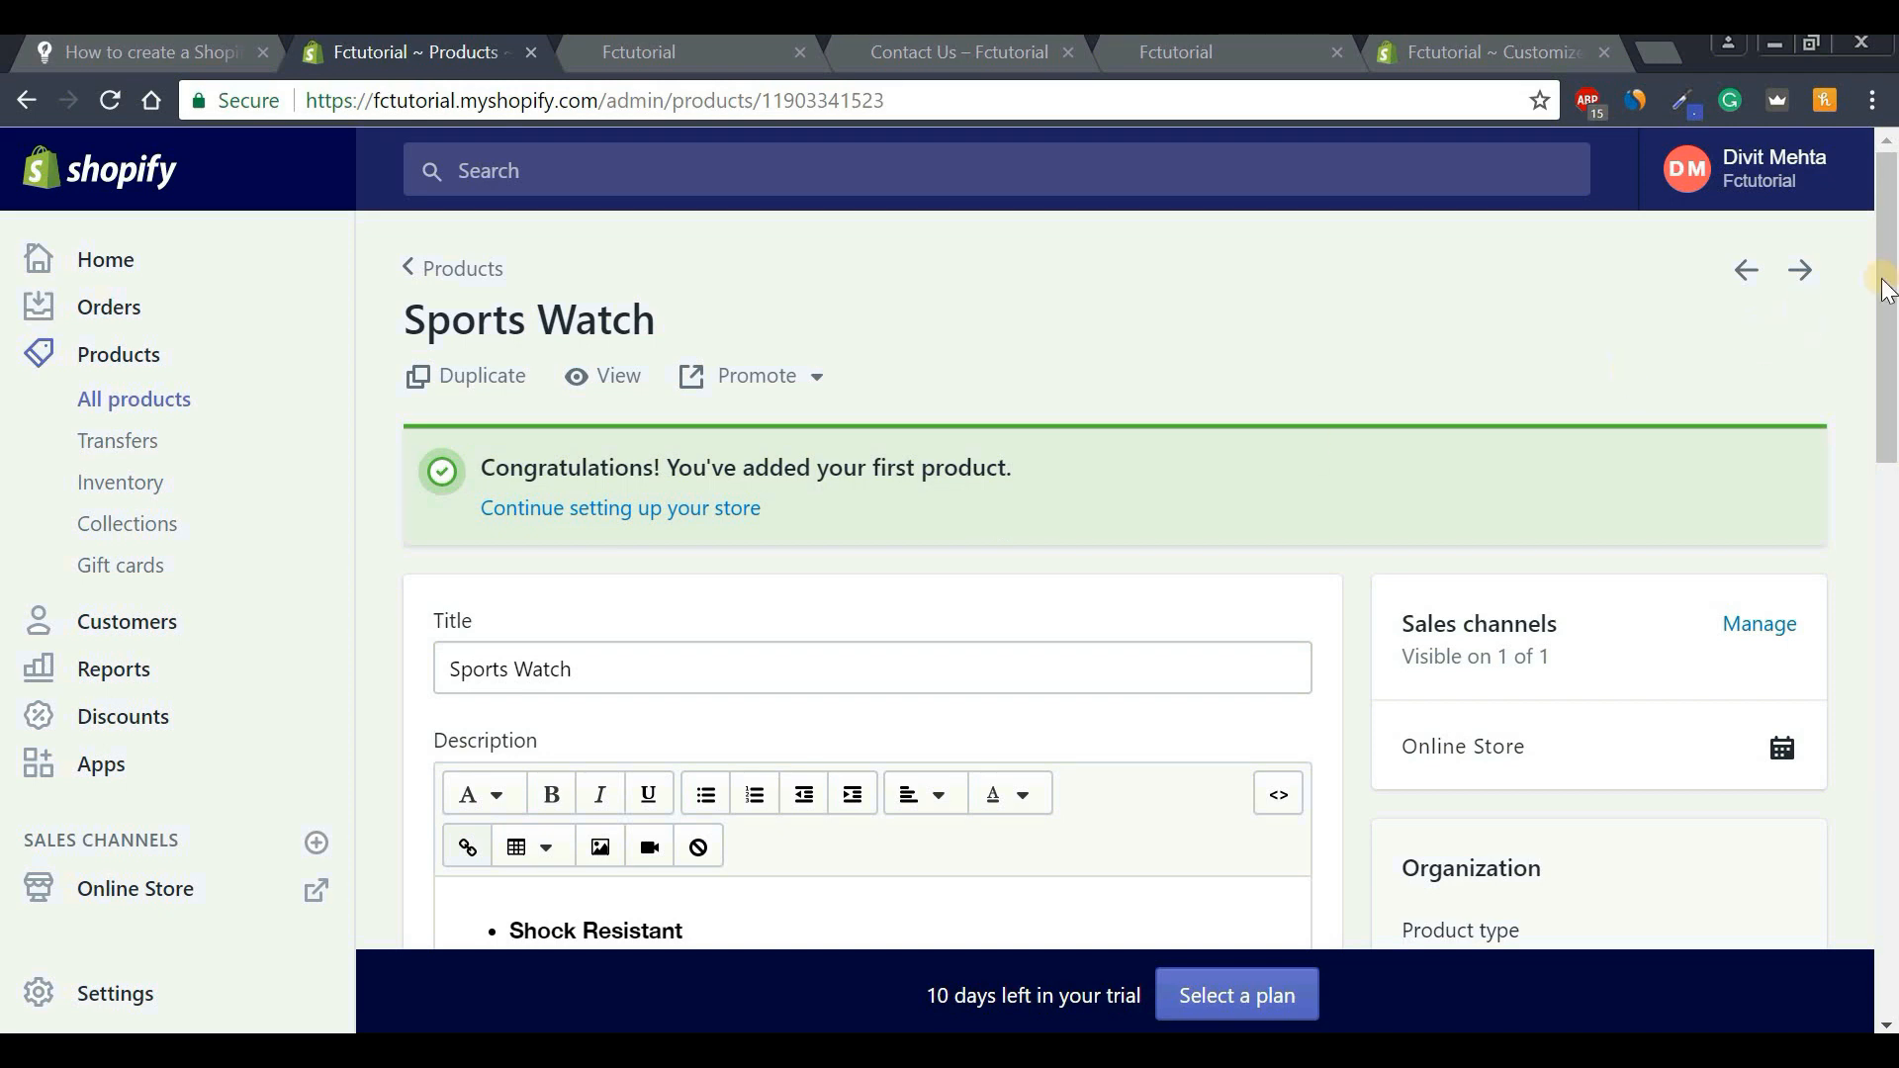
left_click_drag(1888, 317, 1890, 711)
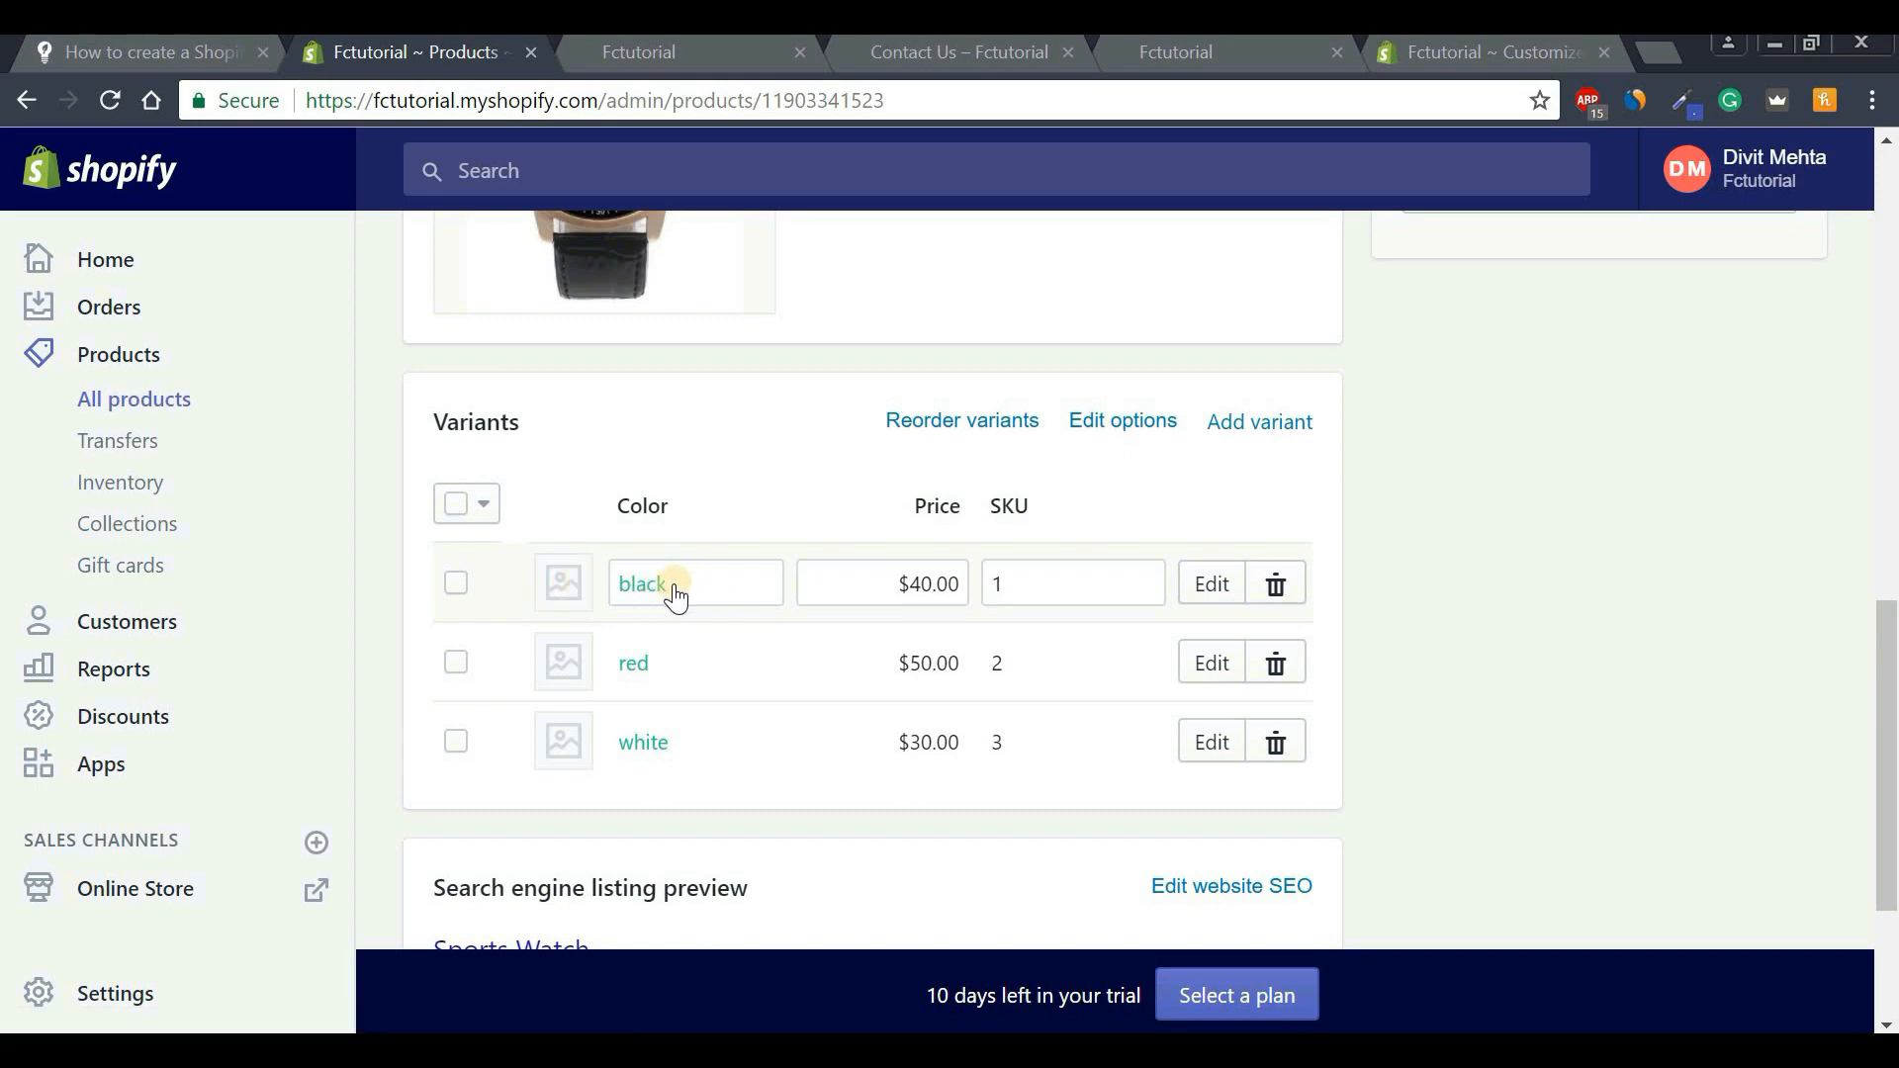
left_click(562, 582)
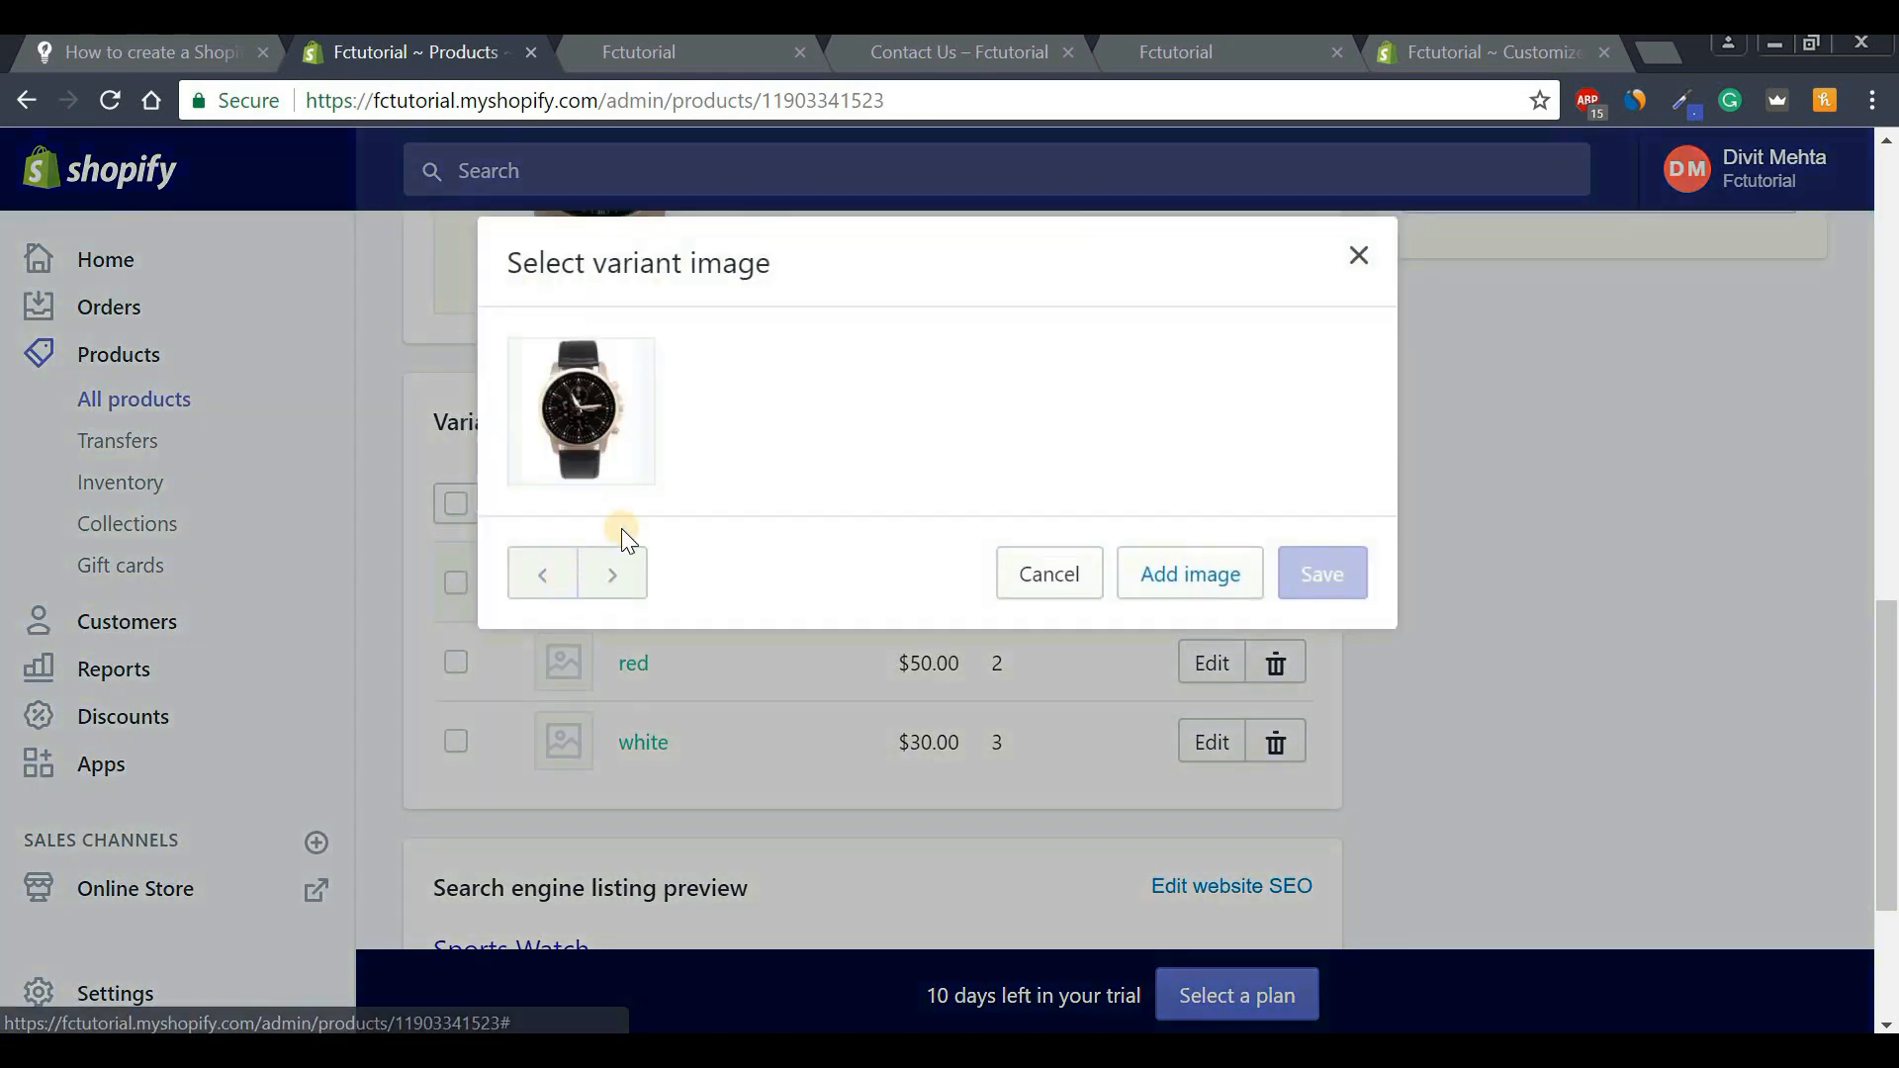
left_click(605, 447)
left_click(1284, 587)
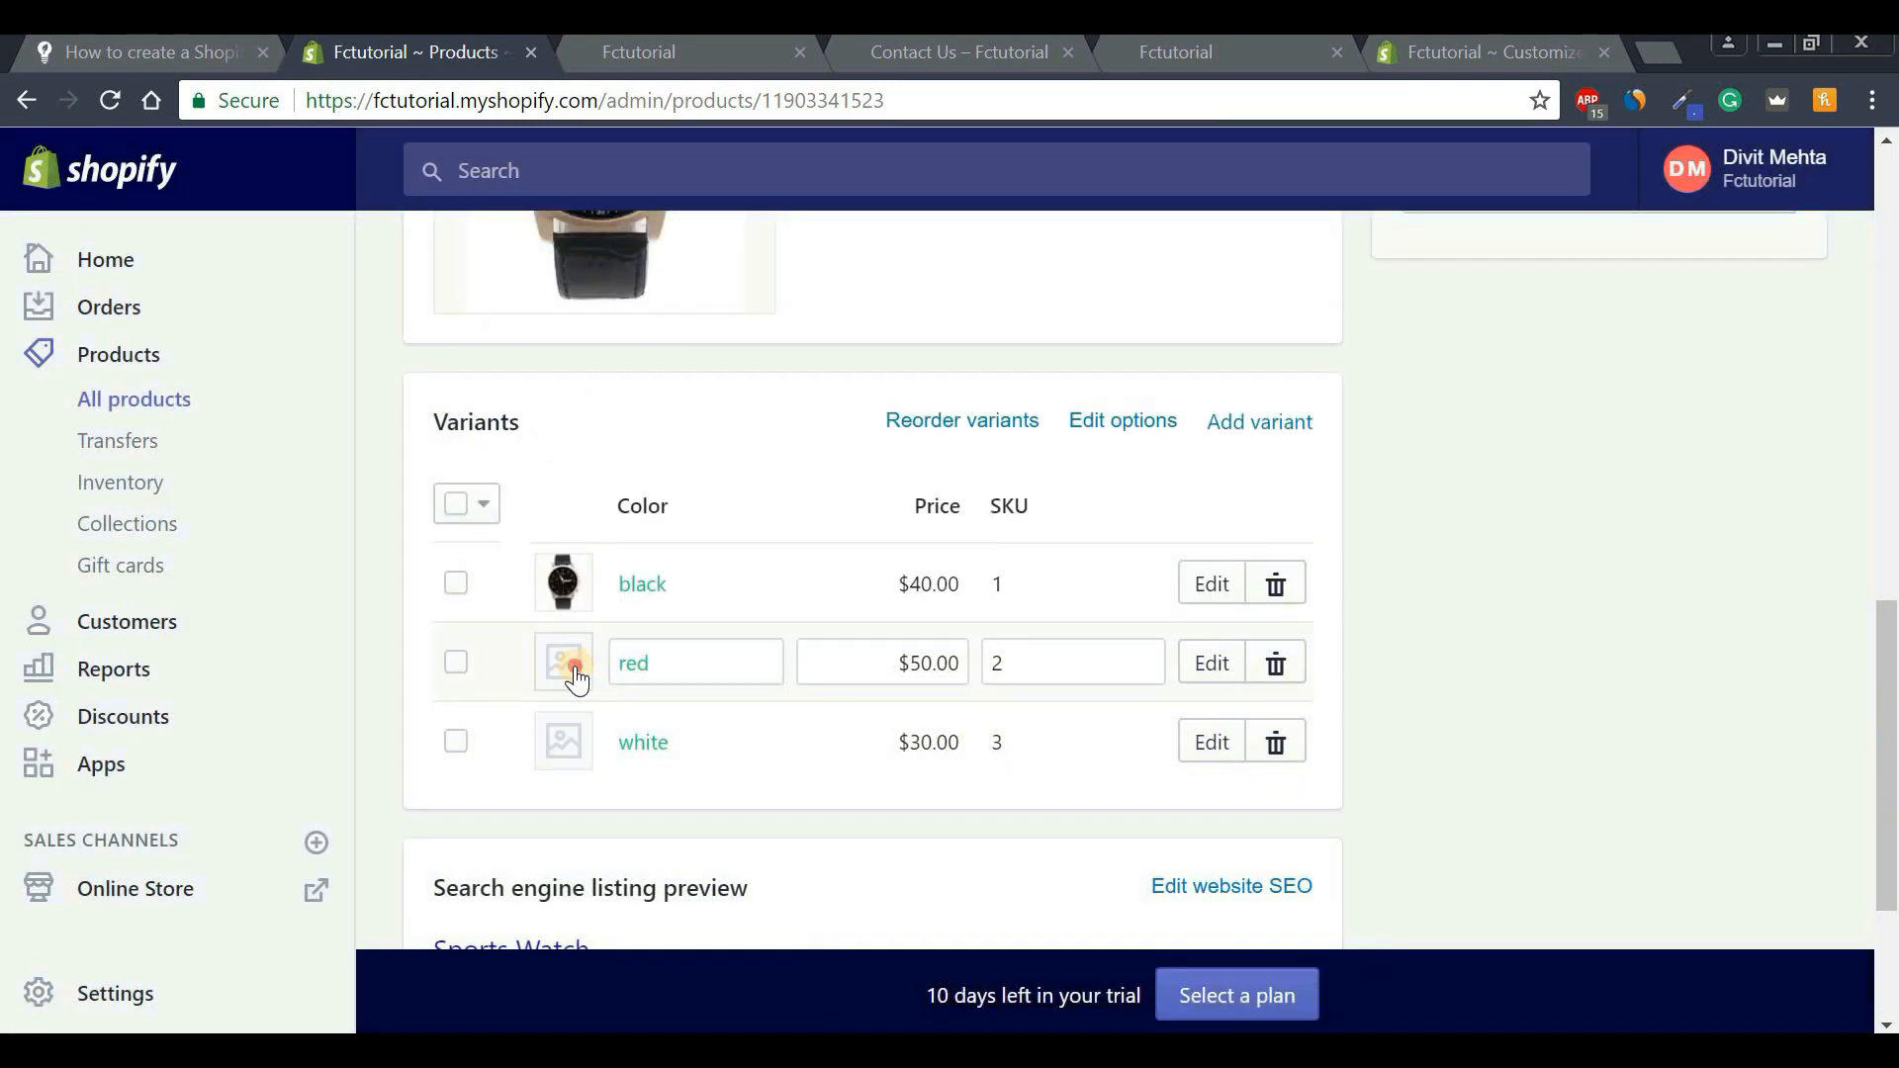
Upload Watch 3.JPG and assign it to the red variant.
left_click(588, 671)
left_click(1182, 576)
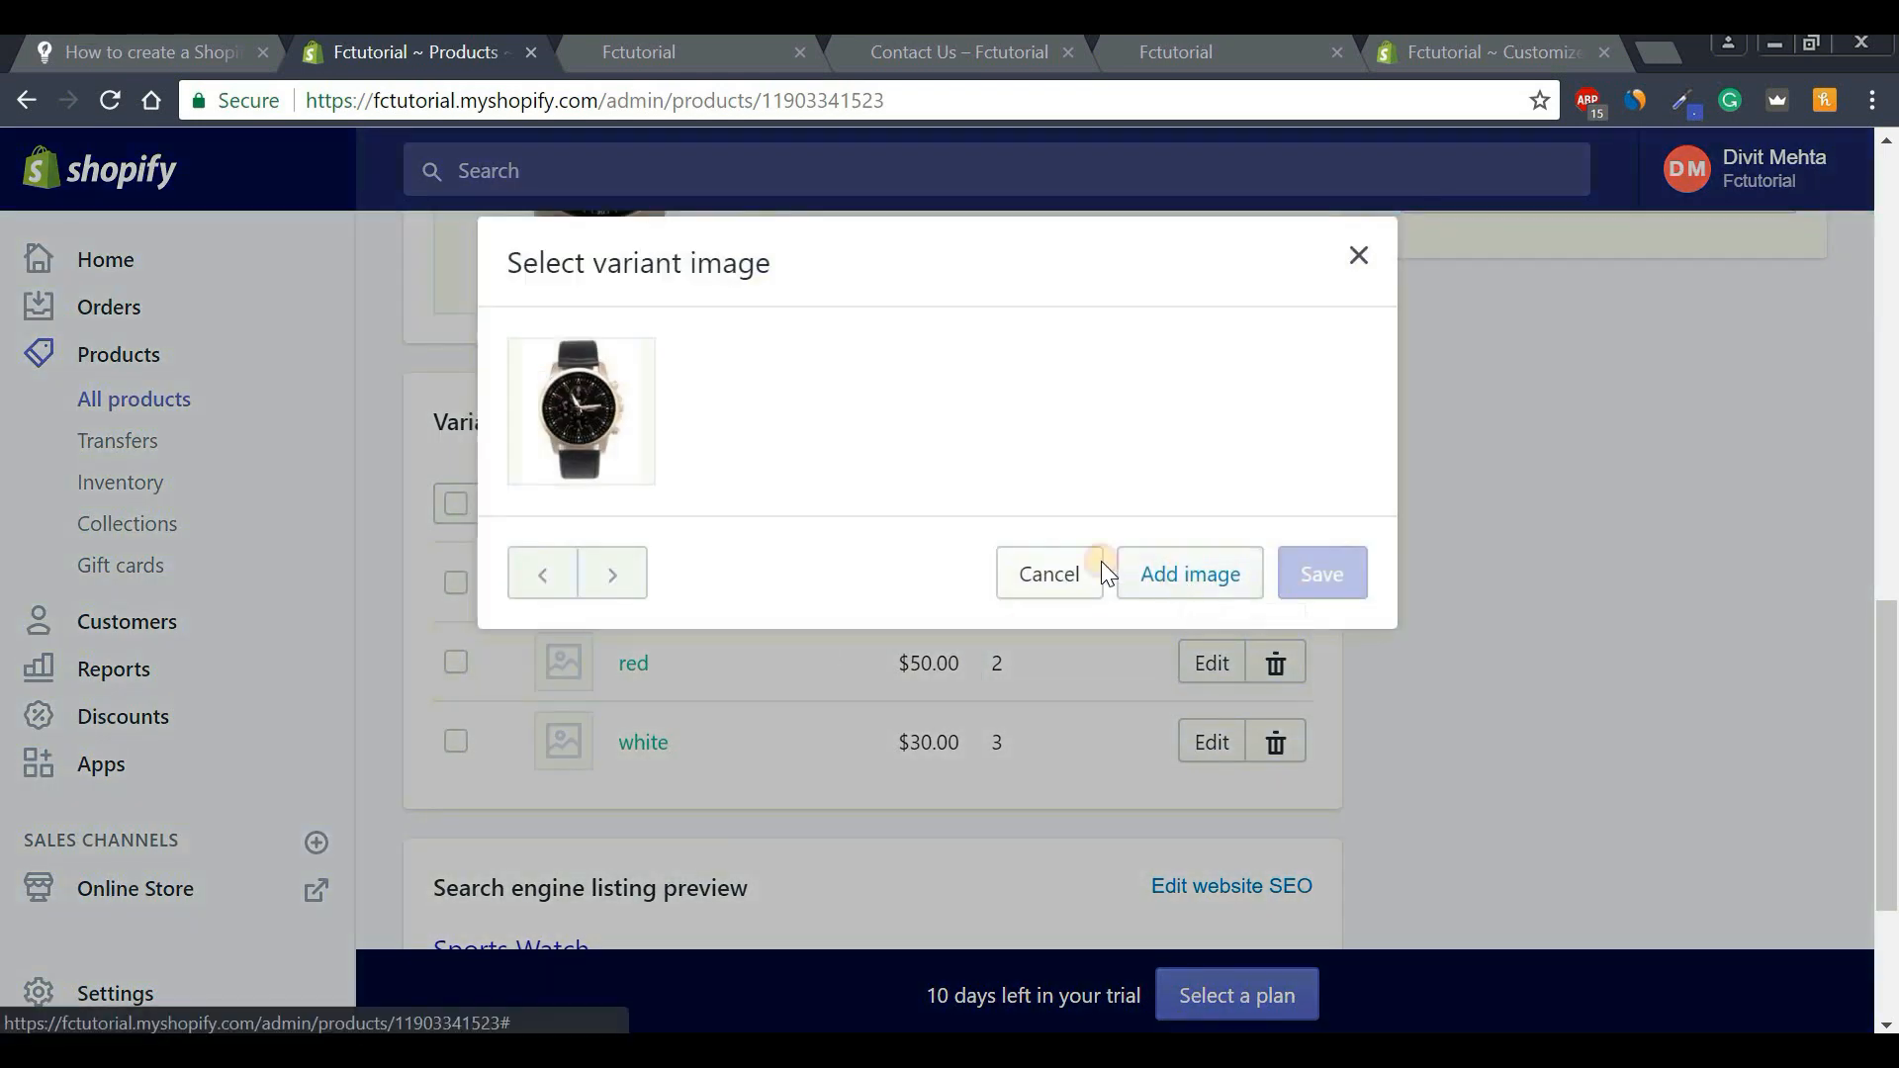
left_click(497, 271)
left_click(698, 696)
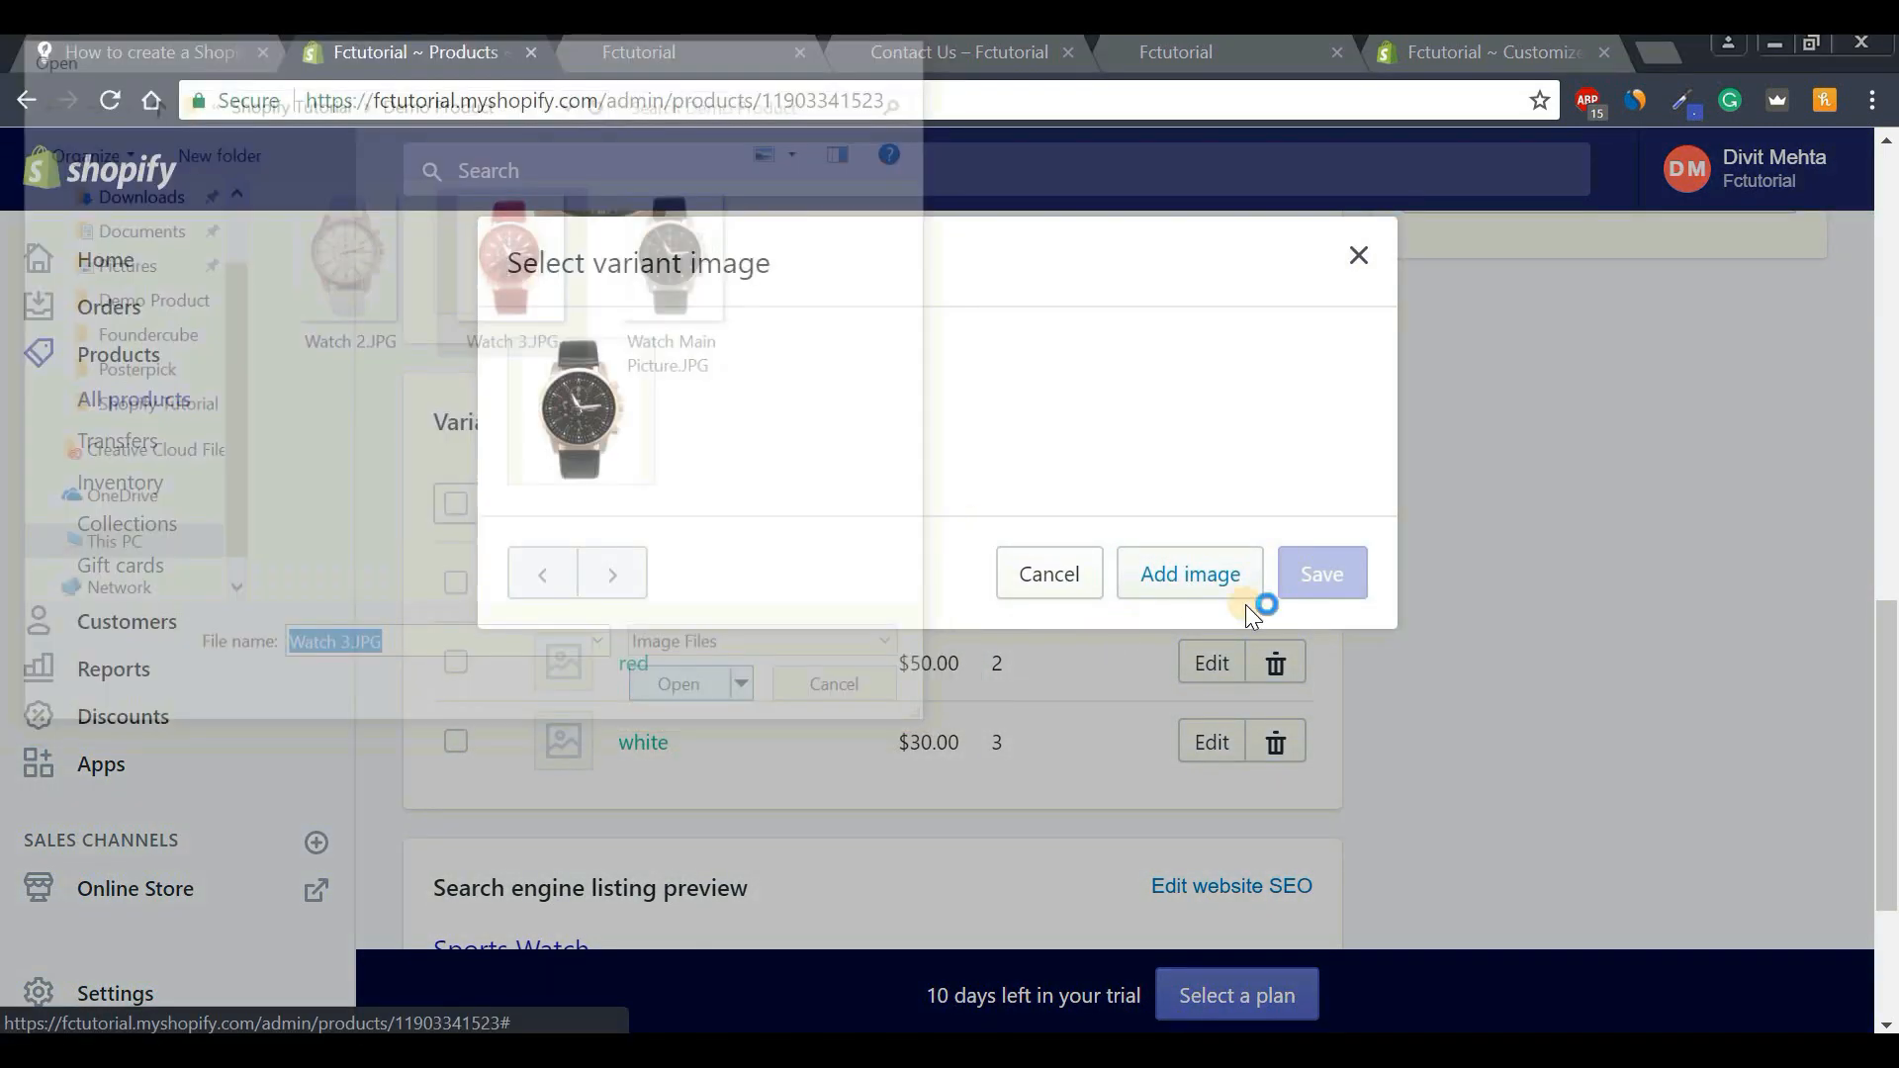
left_click(1300, 583)
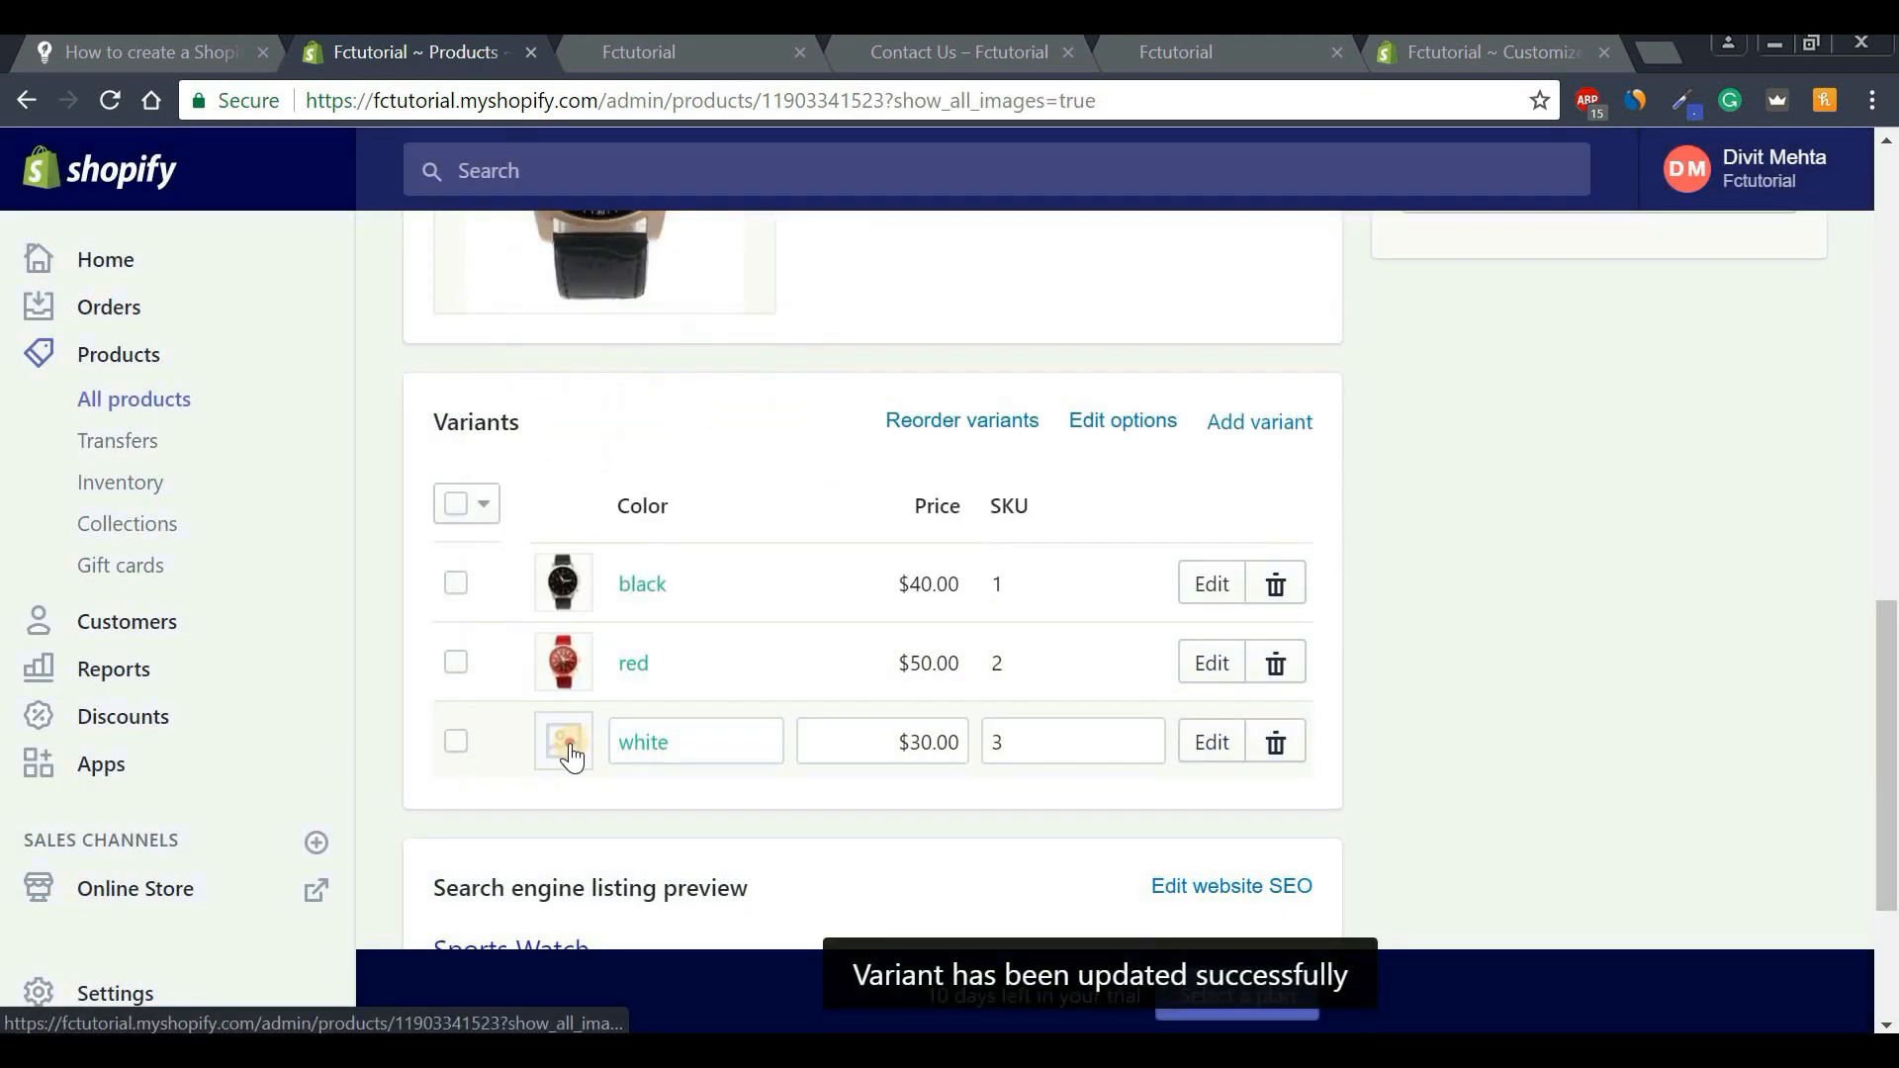
Upload Watch 2.JPG and assign it to the white variant.
left_click(564, 744)
left_click(1174, 589)
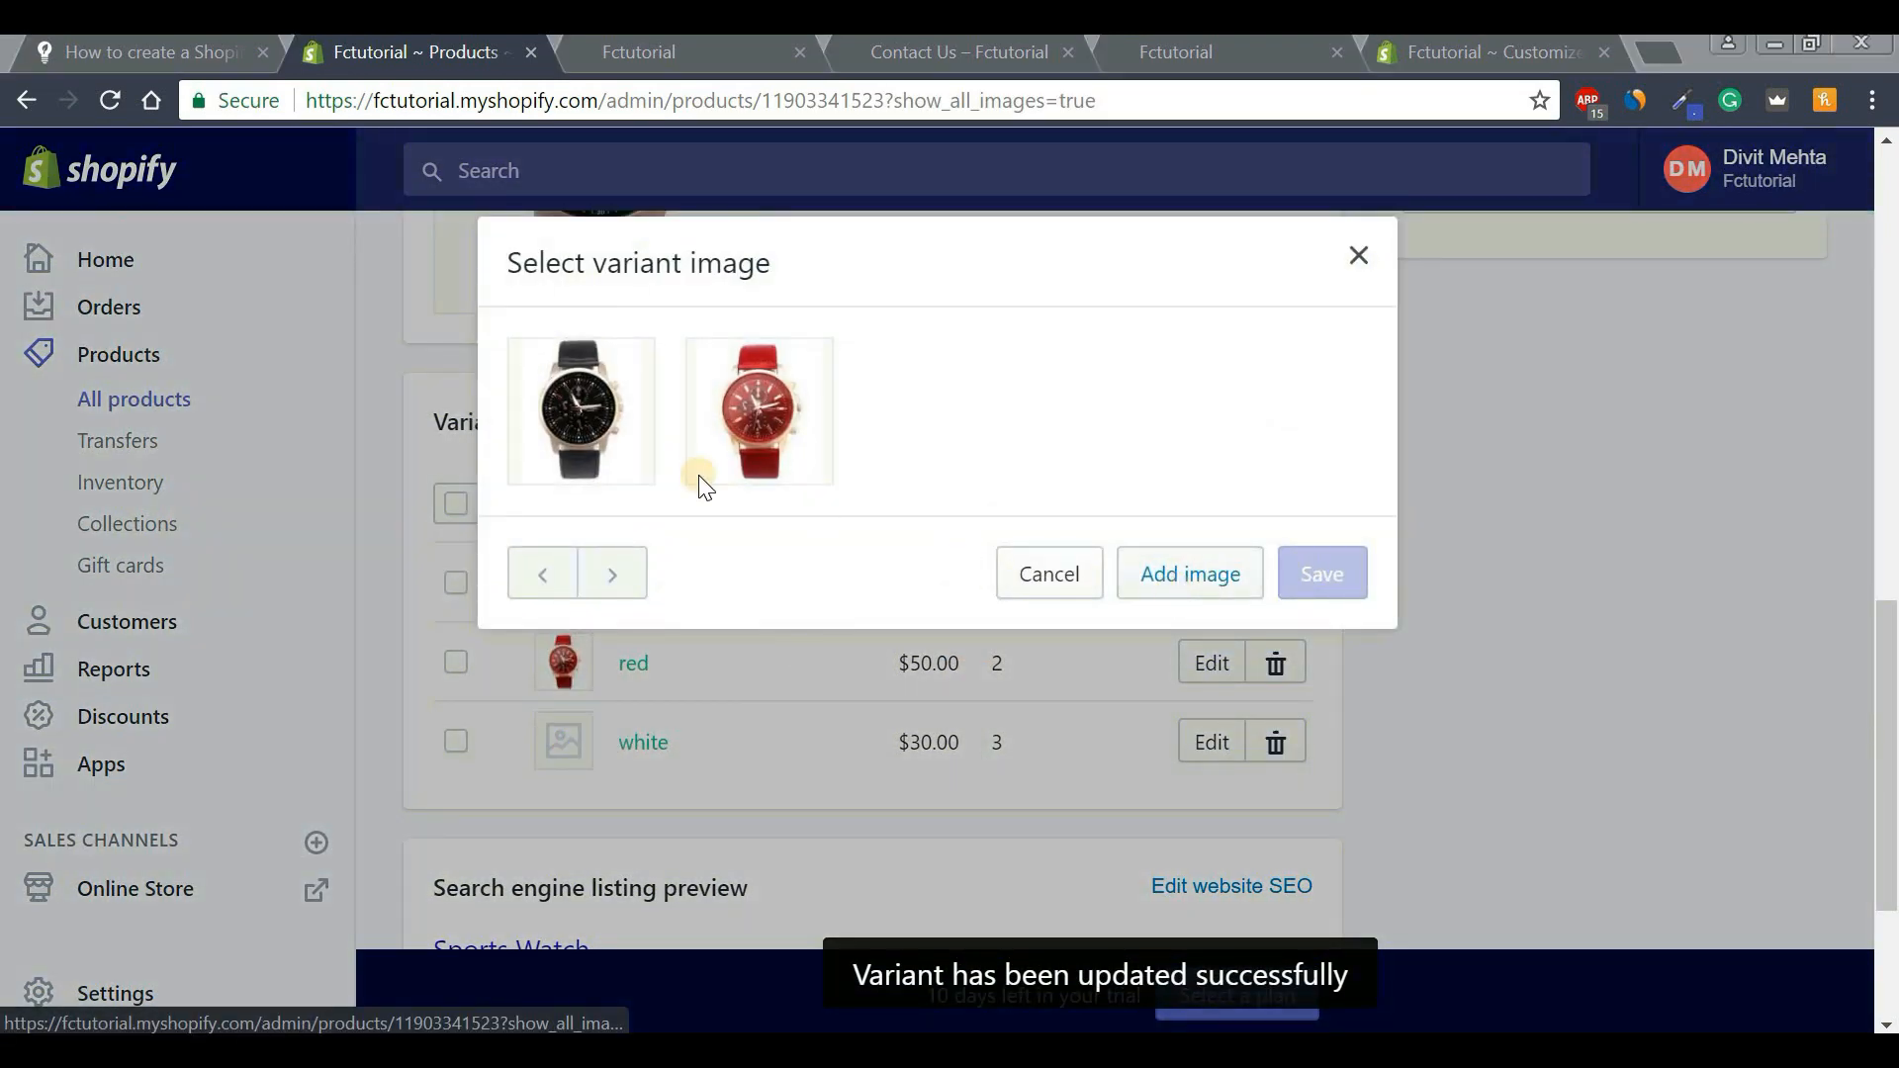
left_click(334, 277)
left_click(1057, 641)
key("Return")
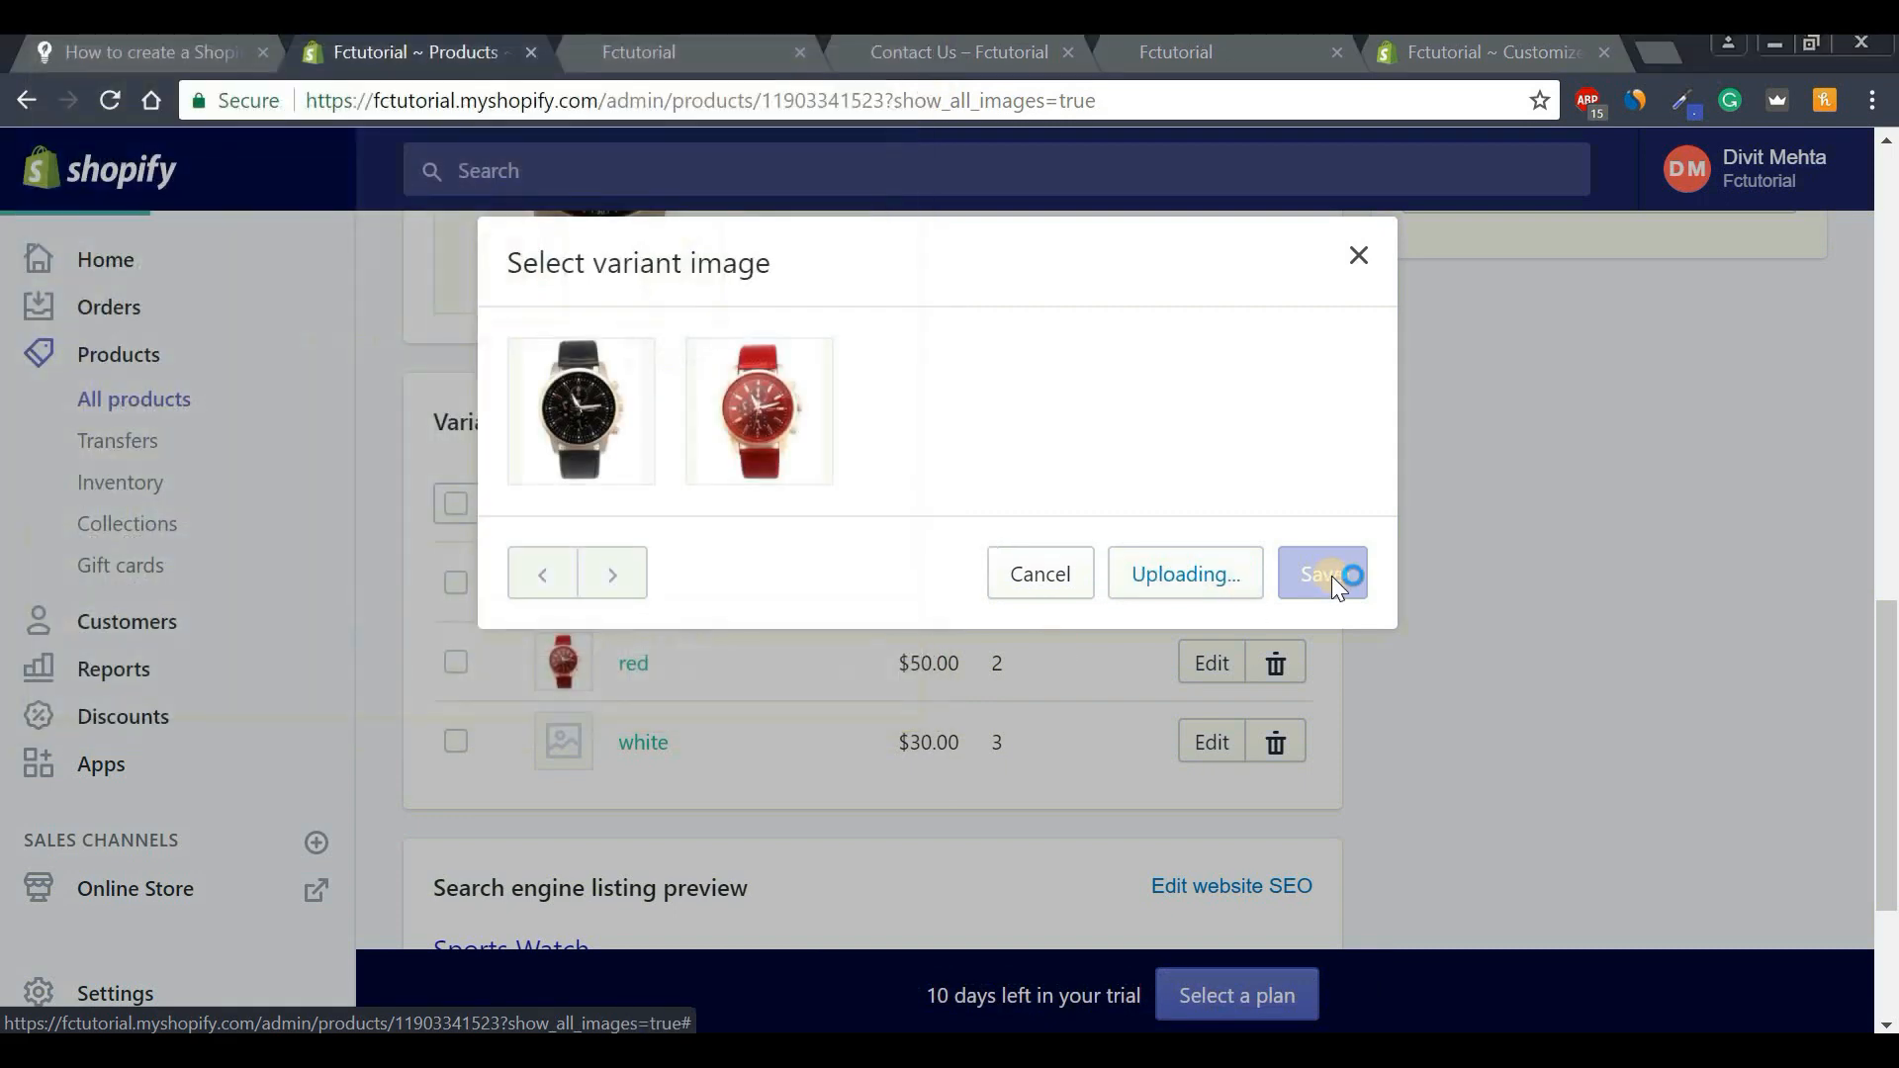
left_click(1330, 577)
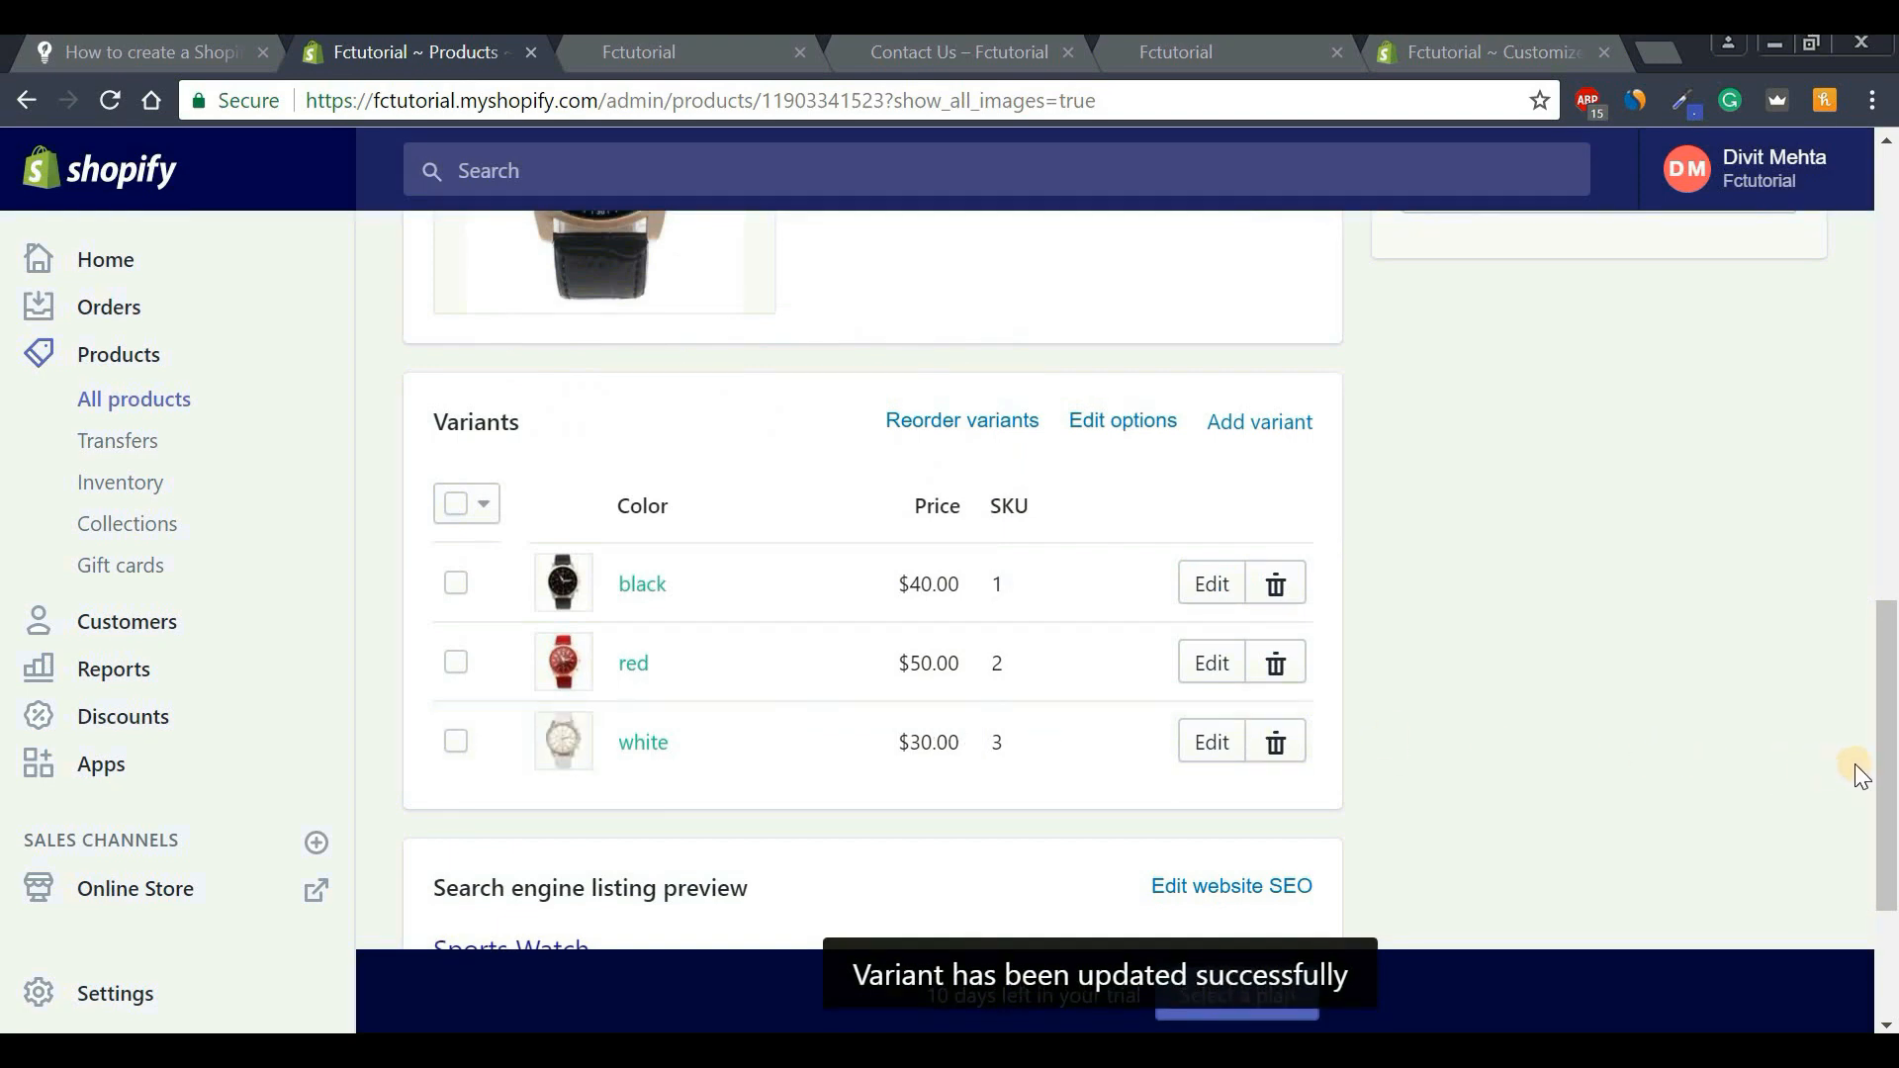
left_click_drag(1887, 764, 1892, 282)
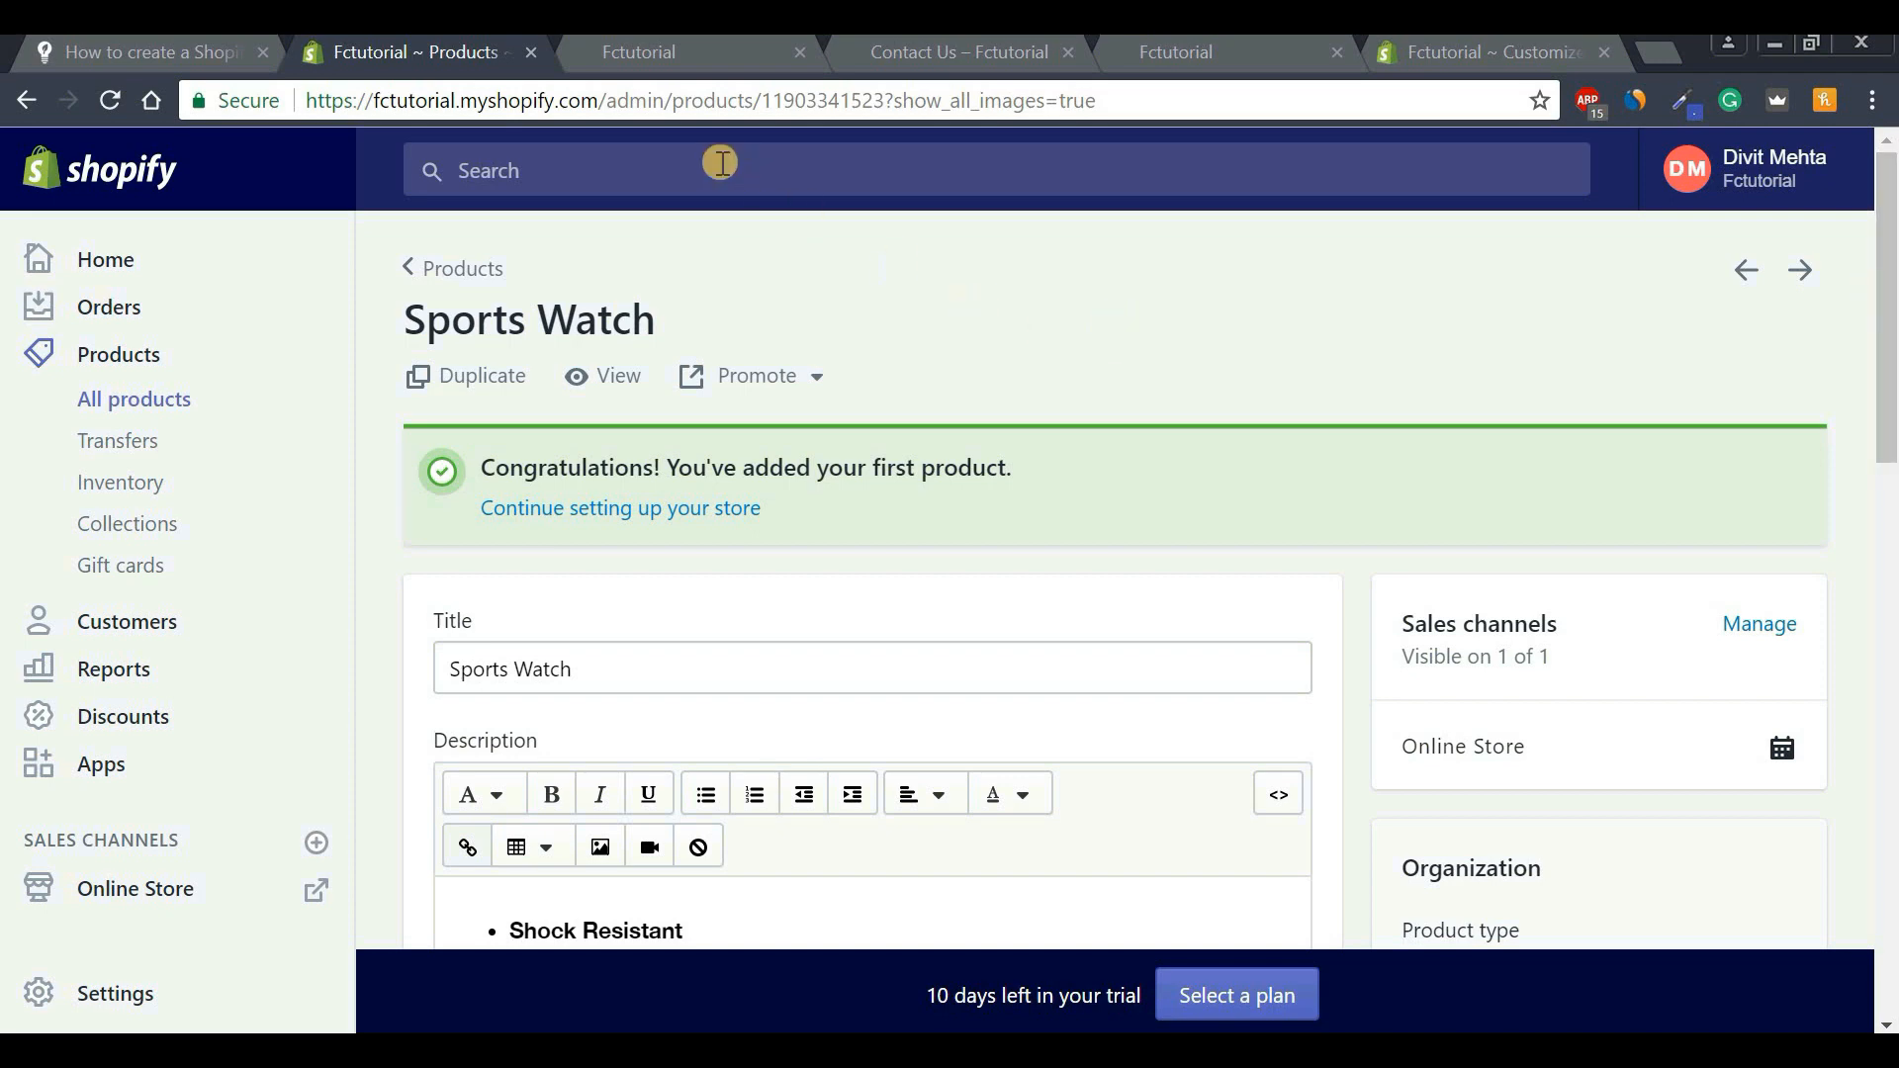
left_click(688, 55)
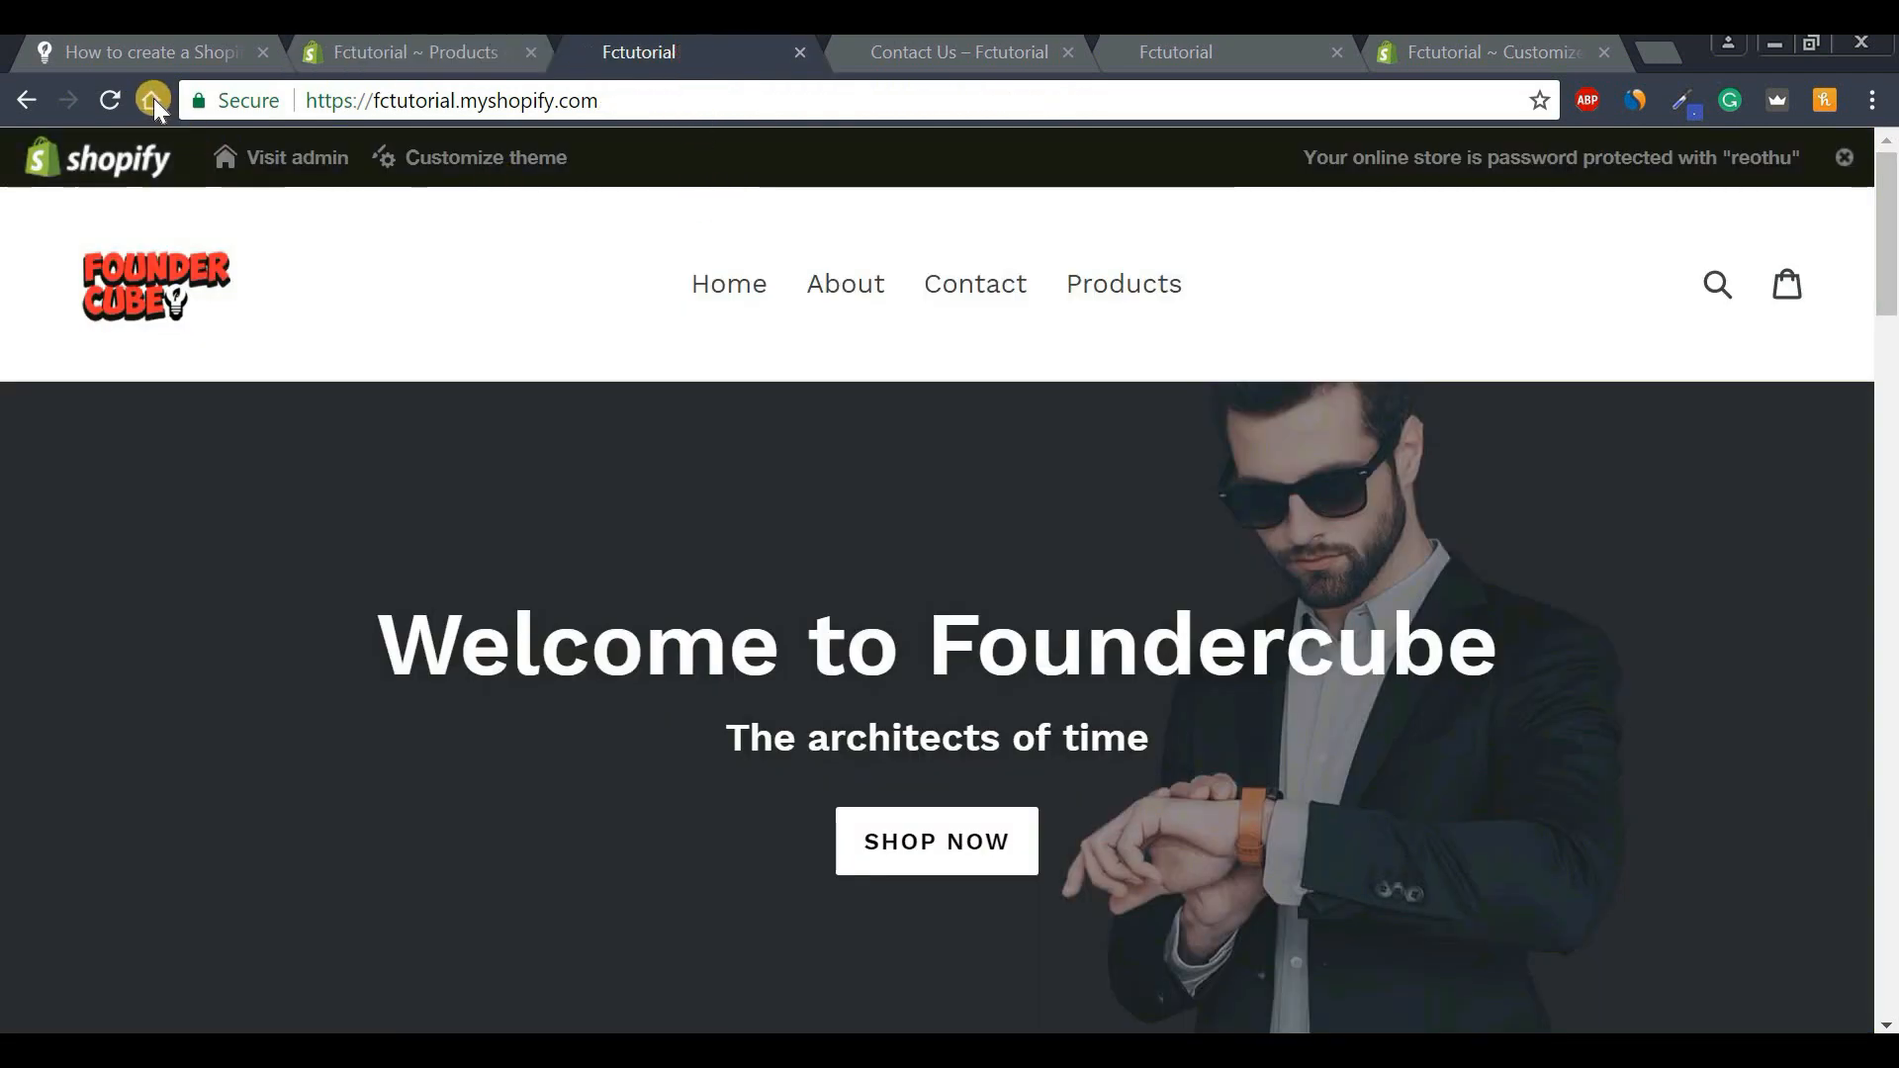
left_click(102, 100)
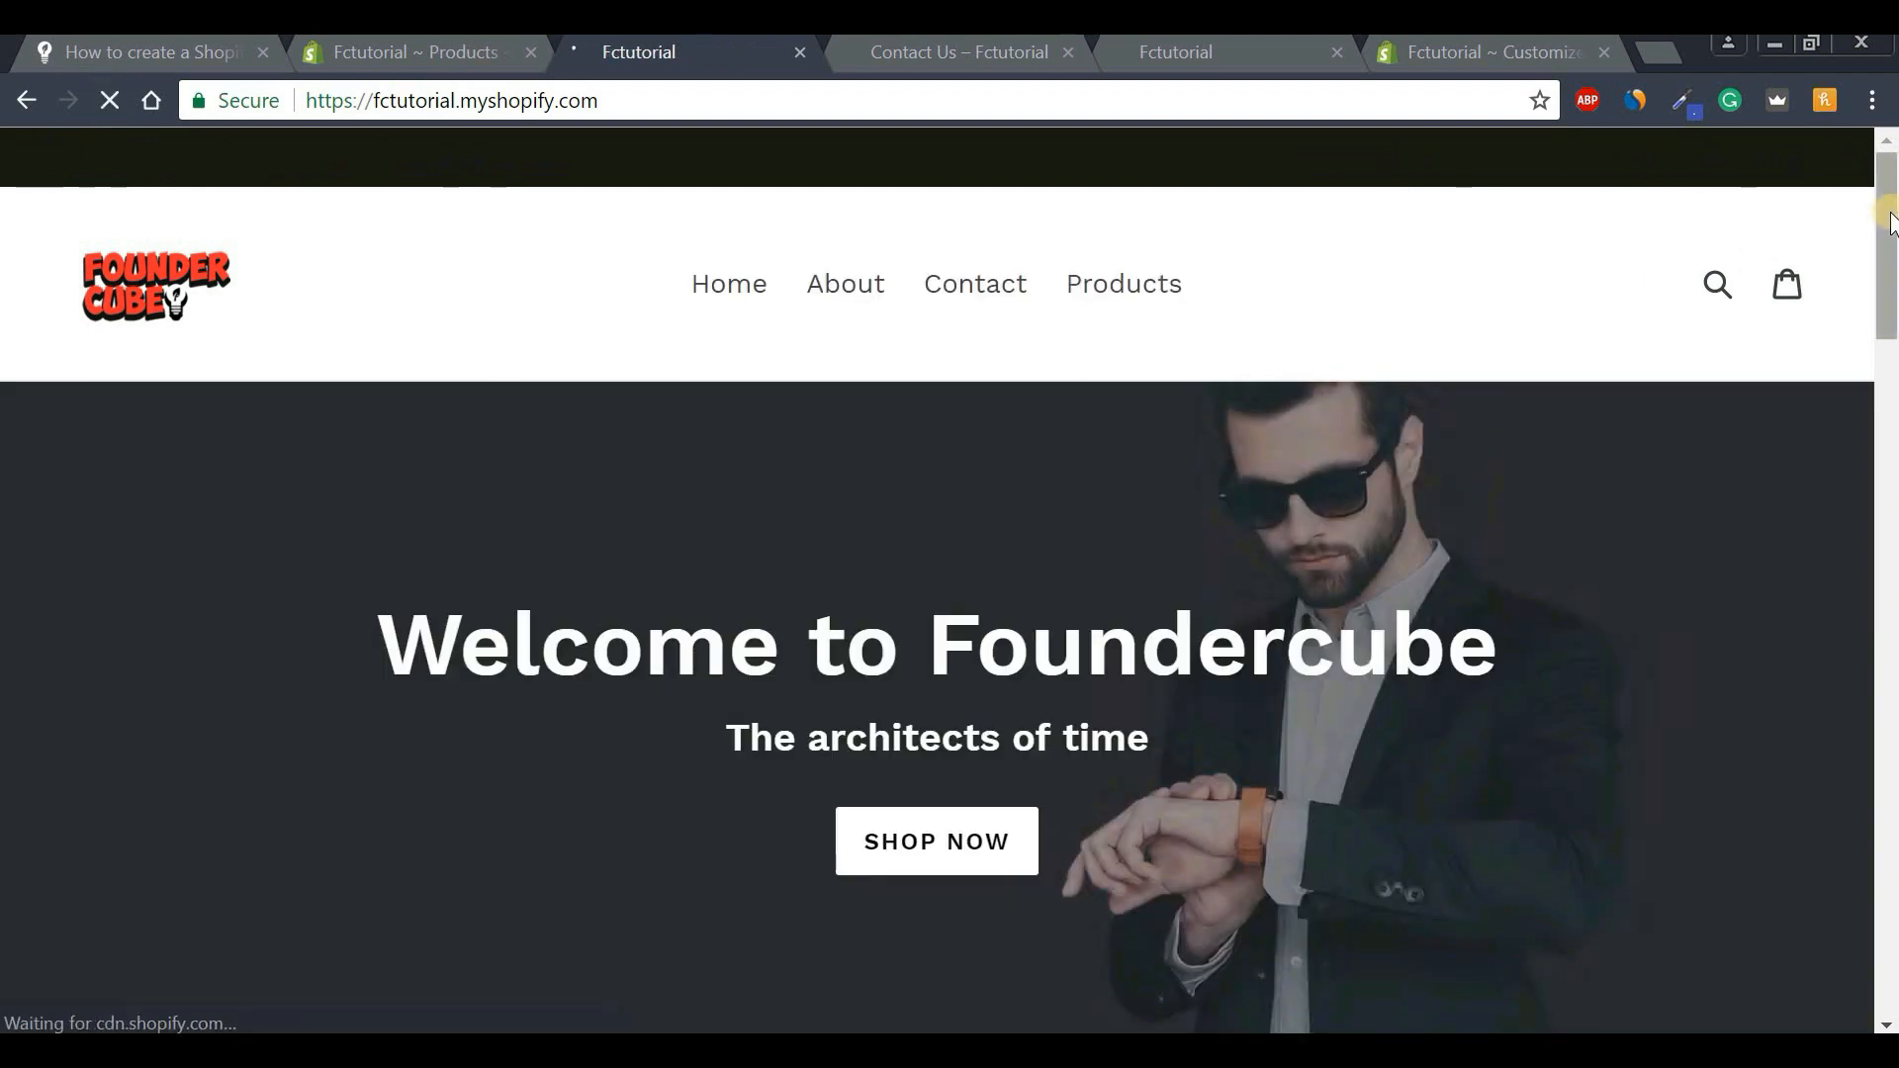
left_click_drag(1884, 193, 1870, 395)
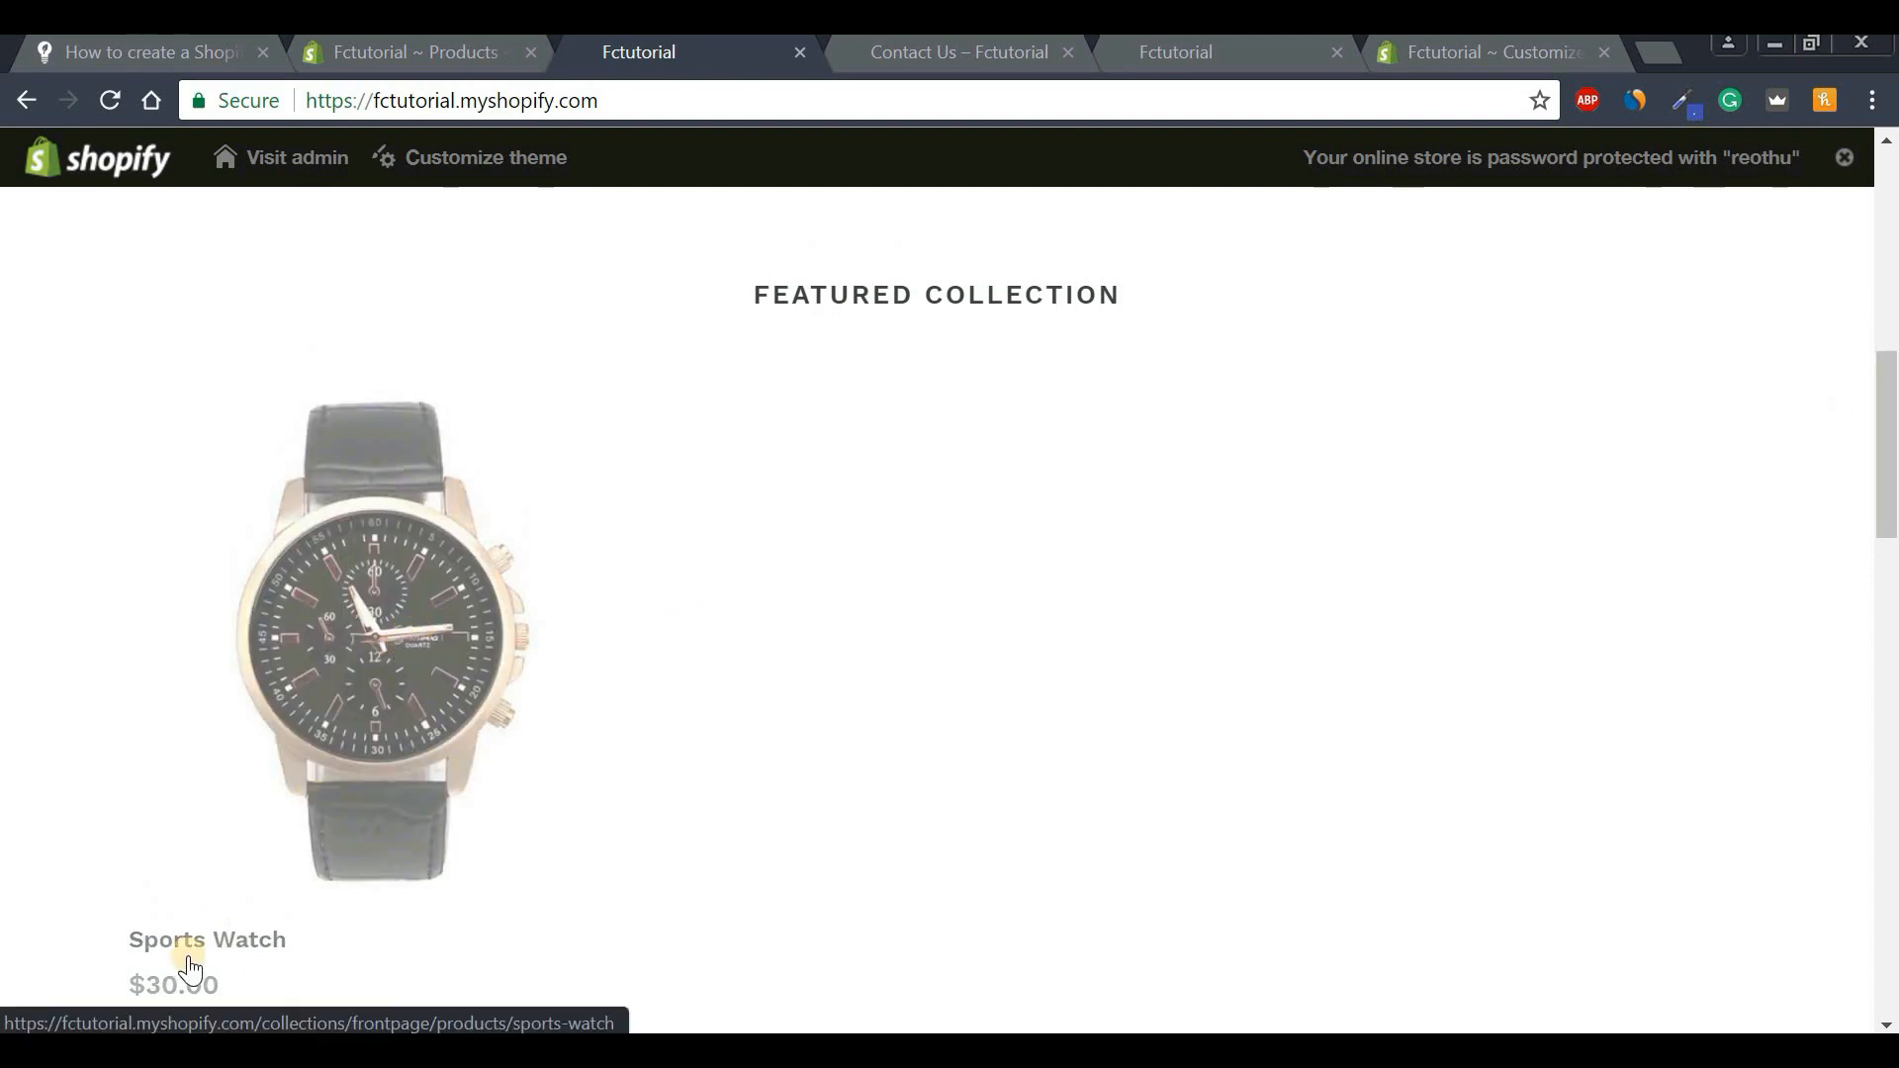
left_click(364, 680)
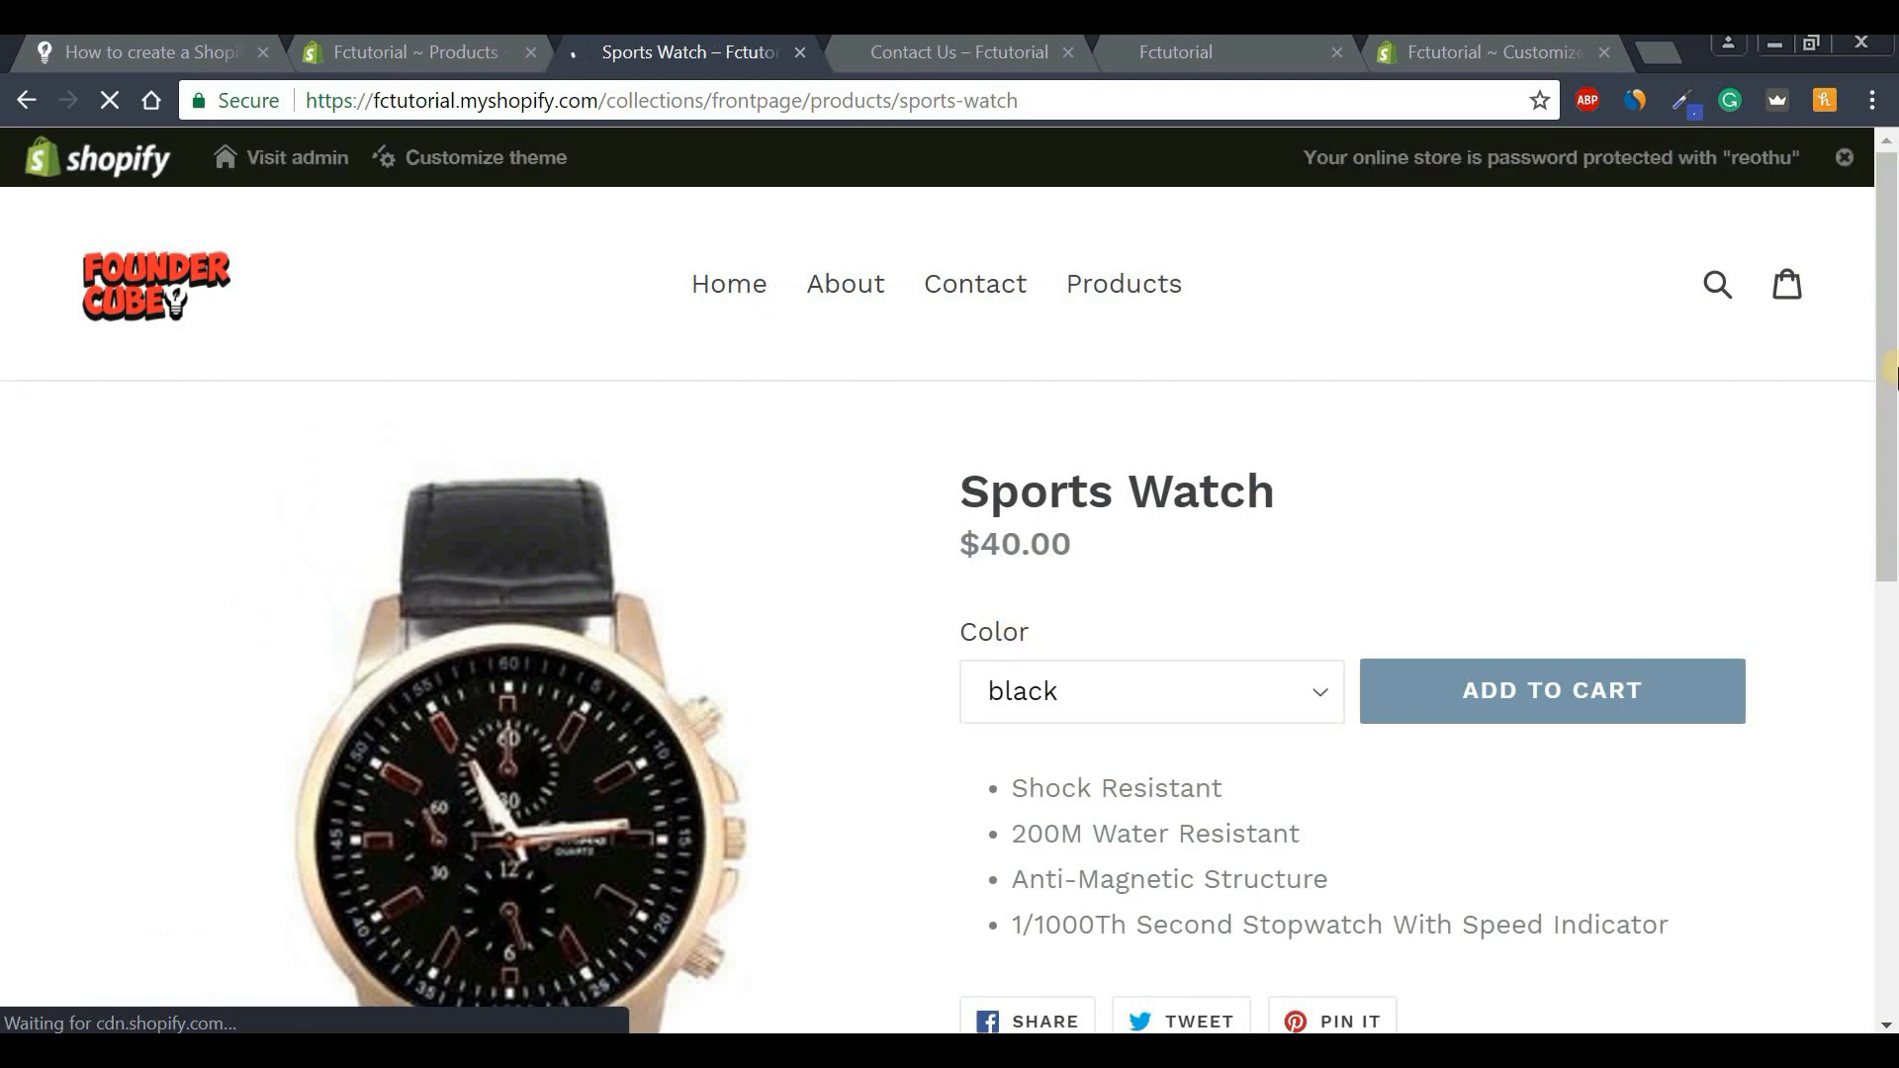
left_click_drag(1892, 405, 1891, 460)
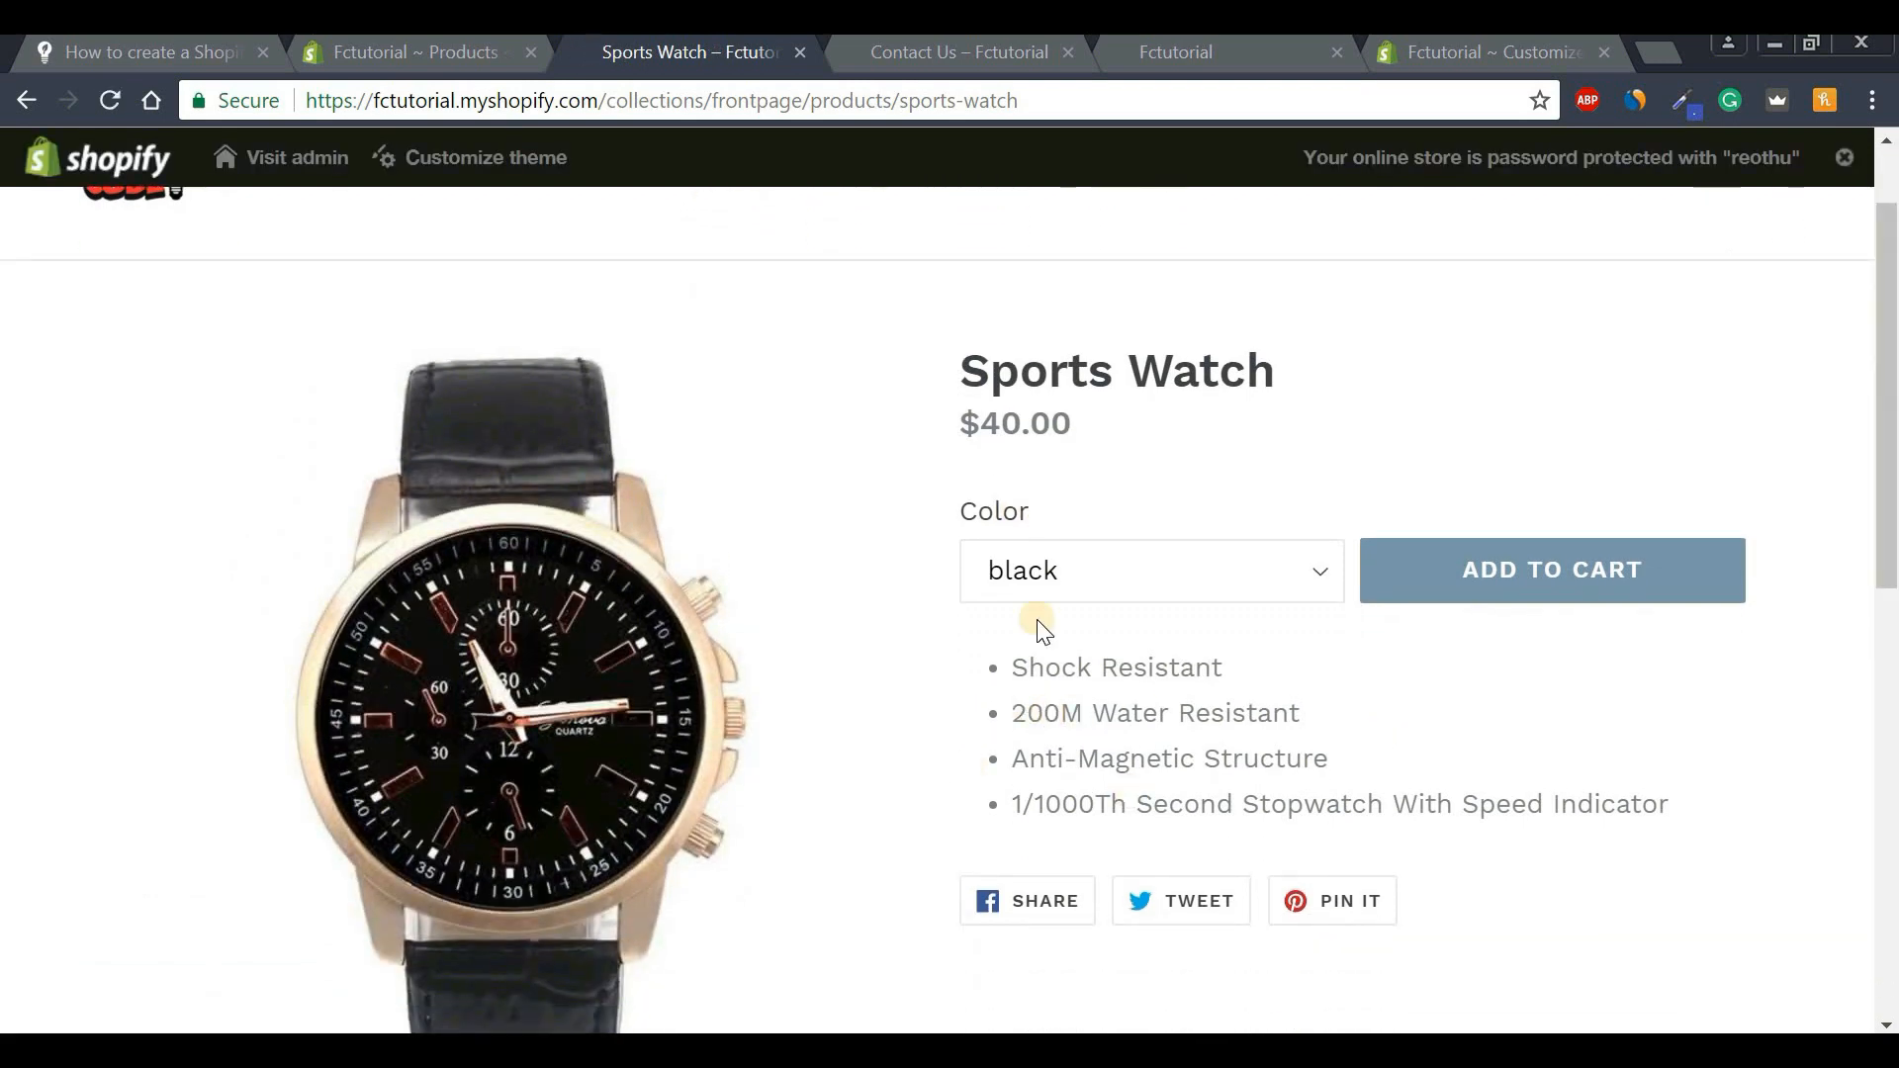
left_click(1038, 593)
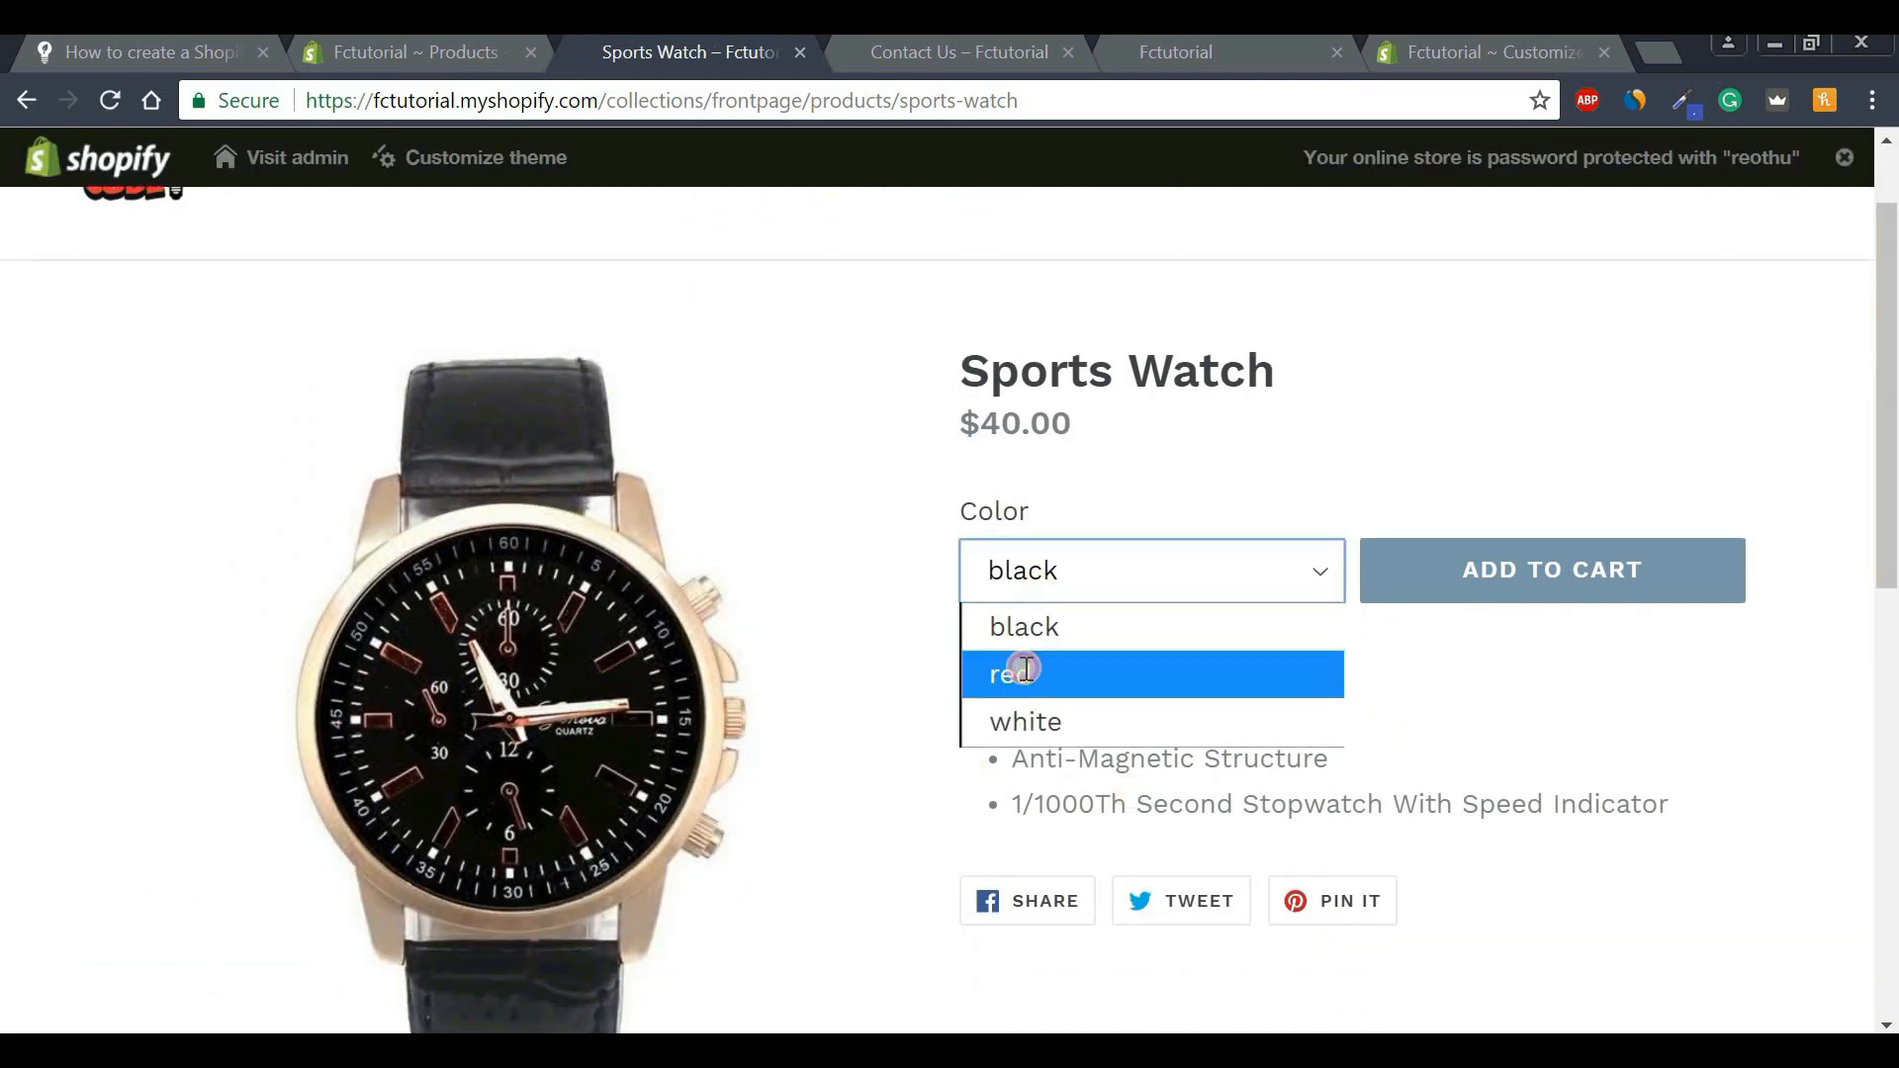
left_click(1010, 671)
left_click(1072, 593)
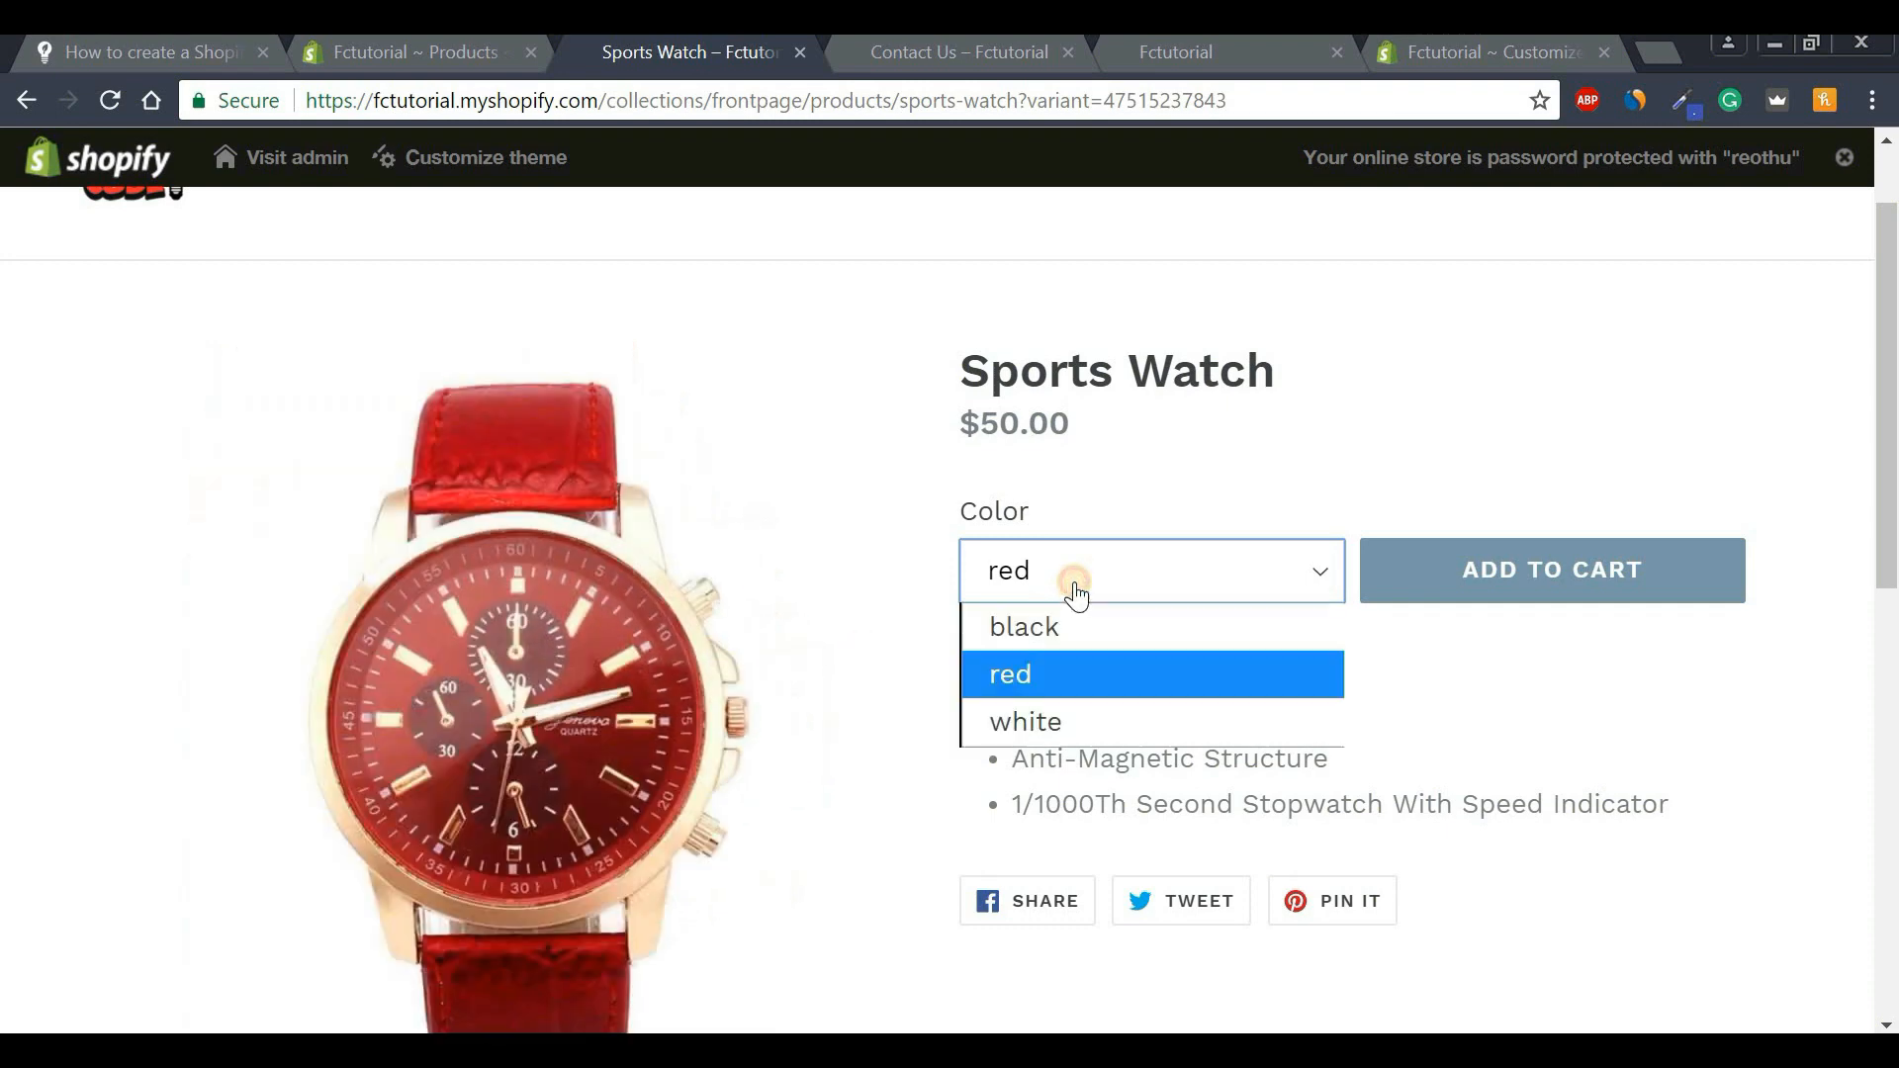
left_click(1045, 721)
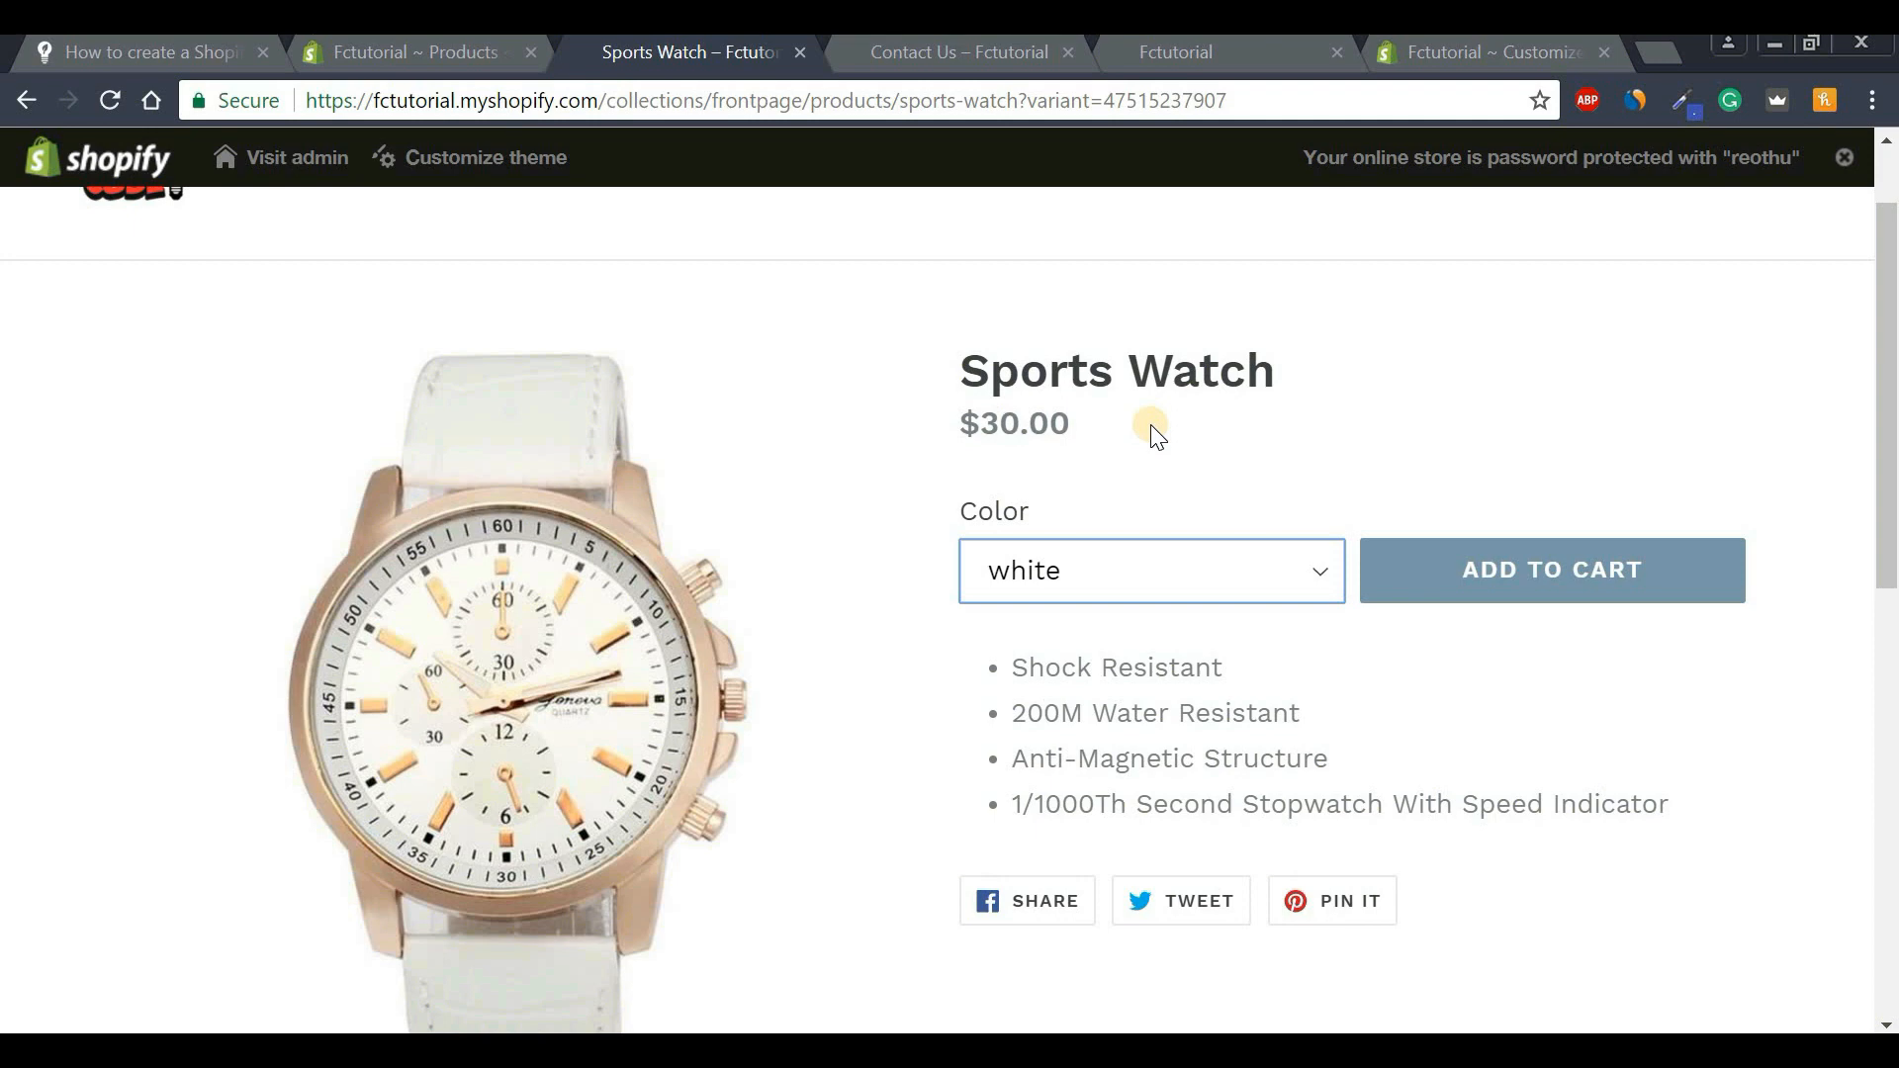
left_click(415, 52)
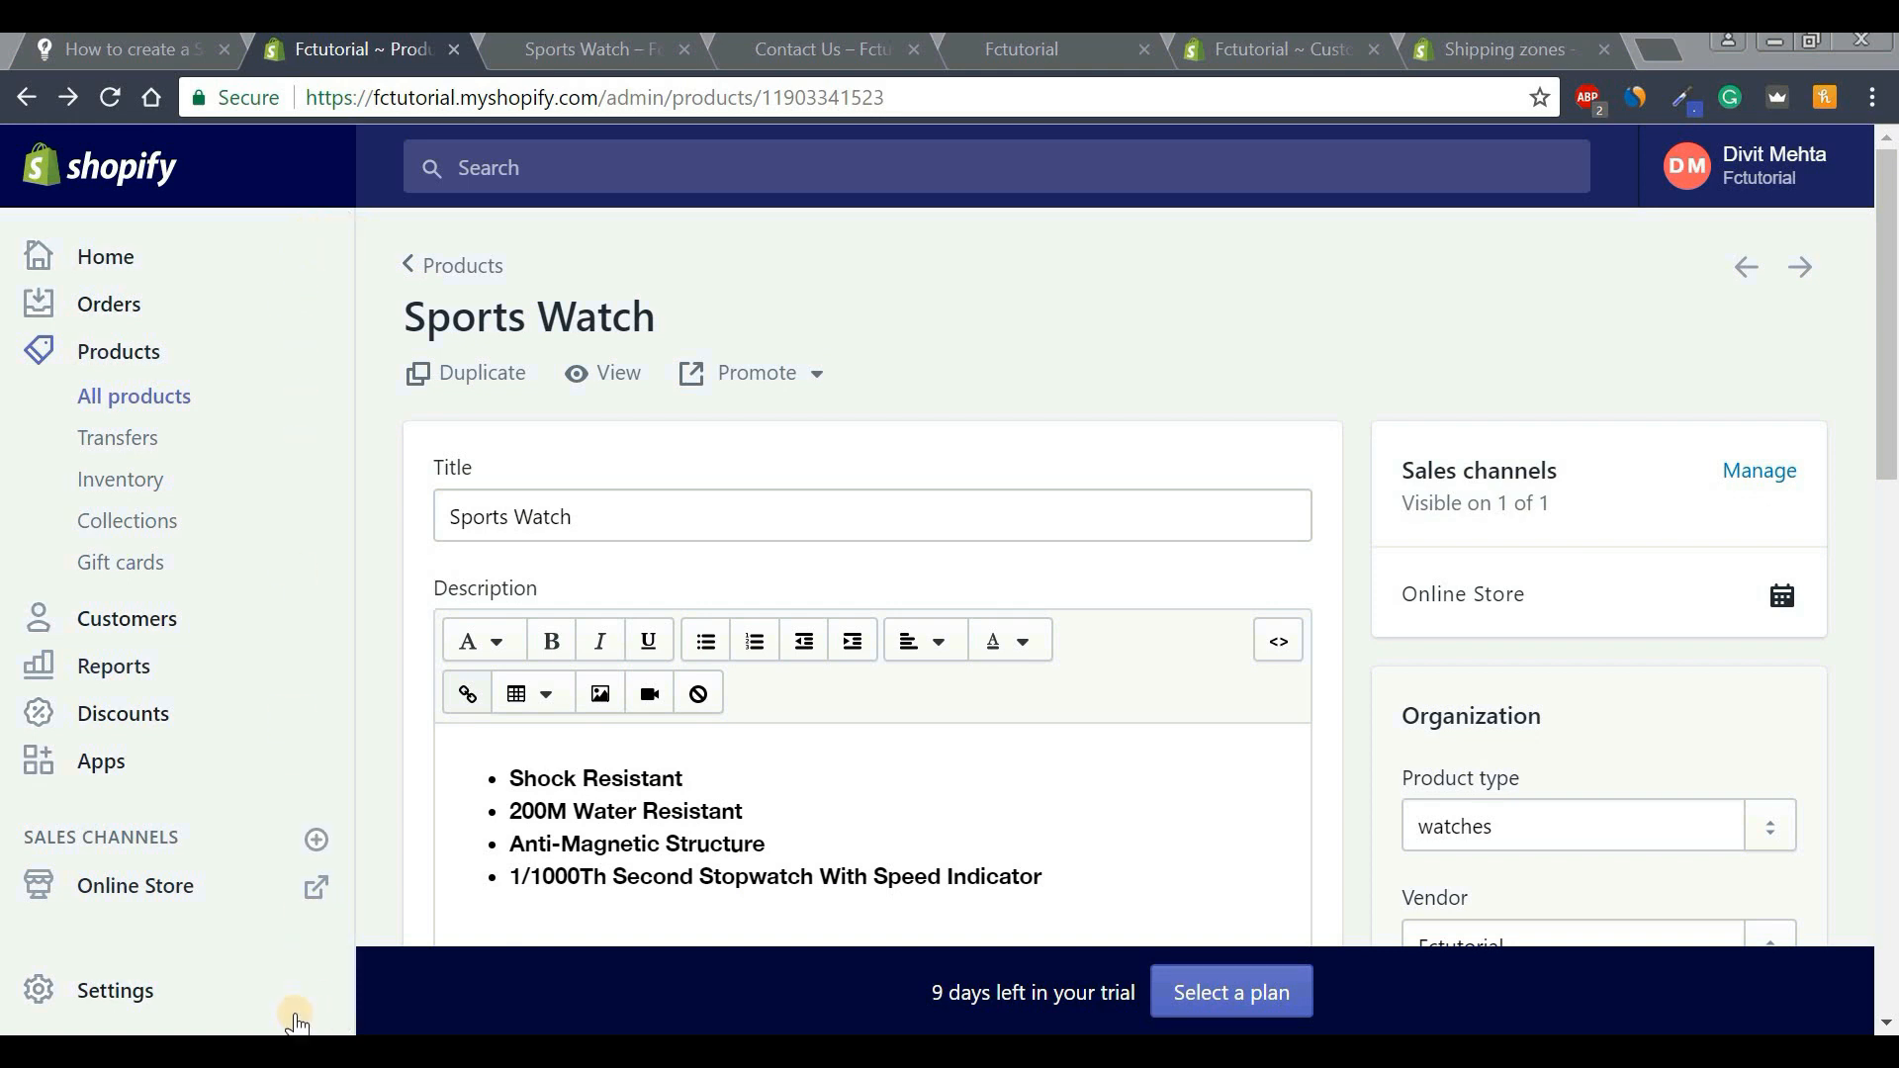
Open Settings > Payments and scroll down to the PayPal section.
left_click(116, 1003)
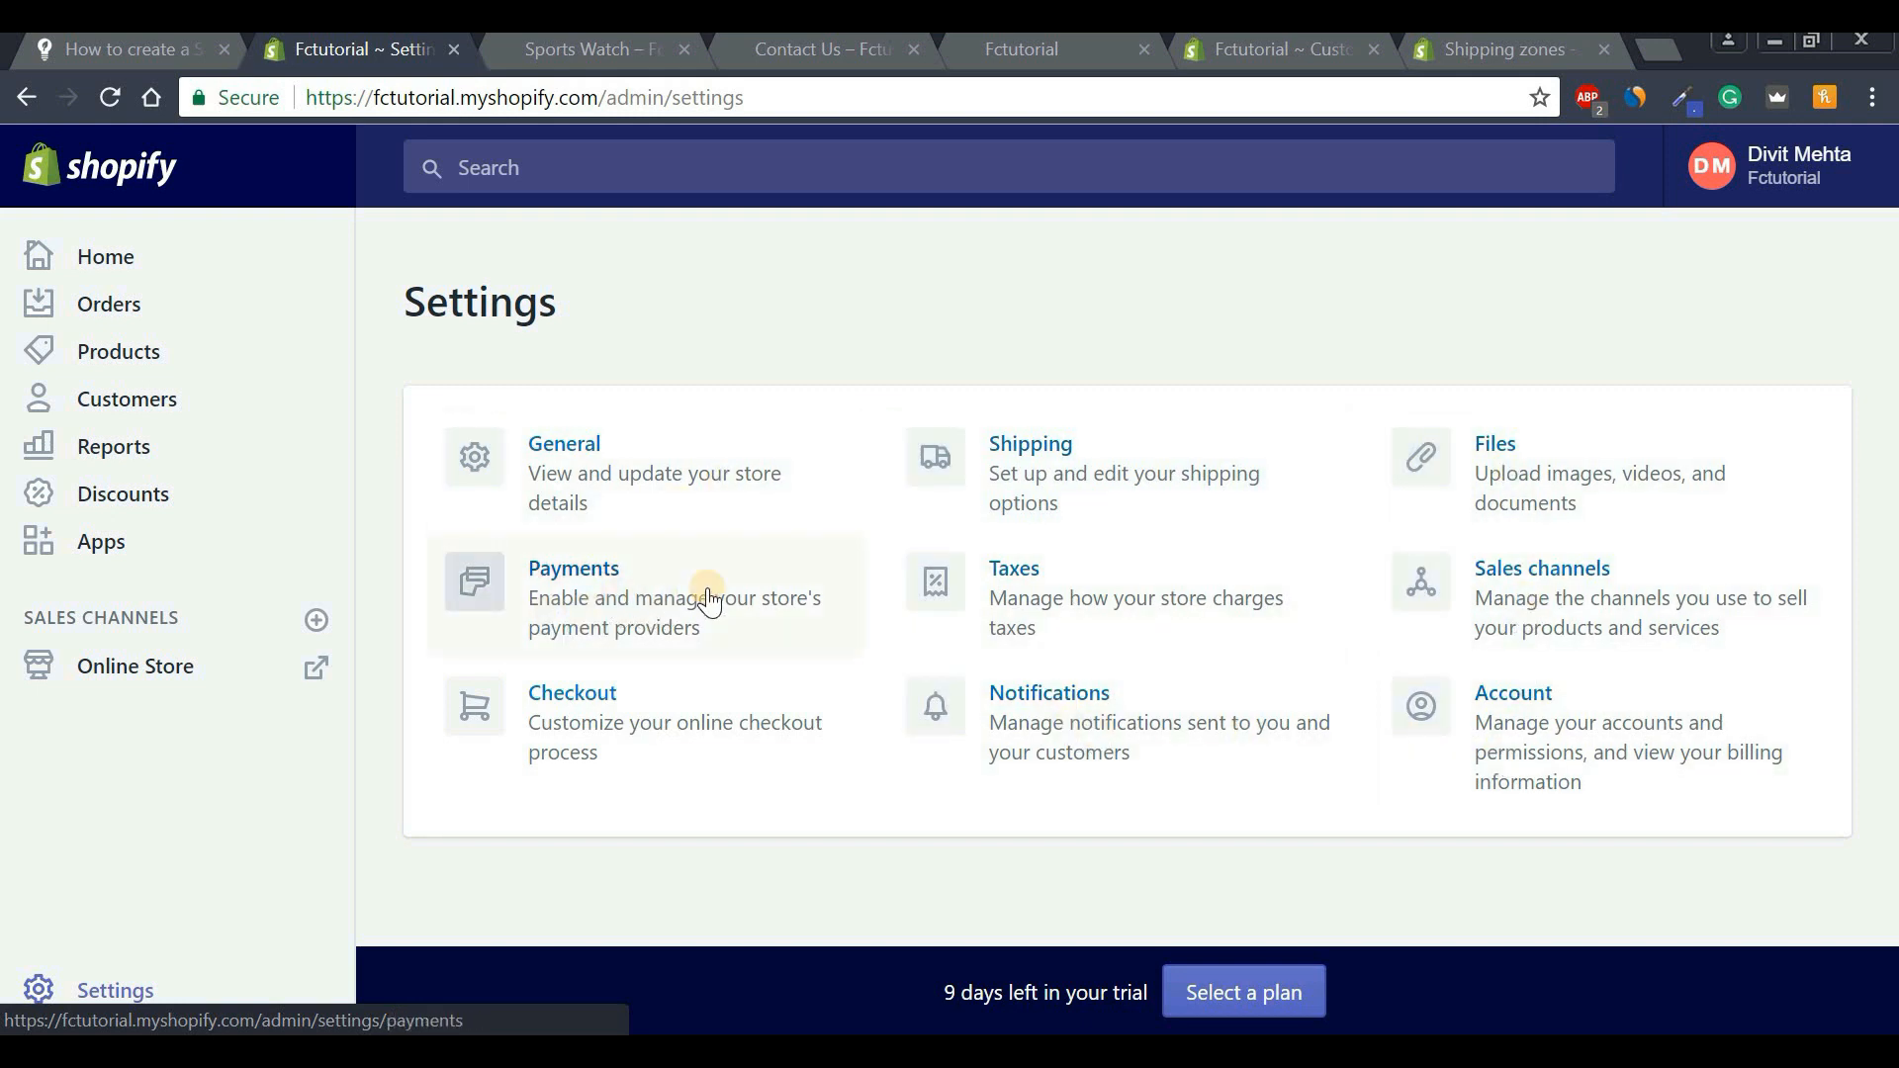
left_click(605, 586)
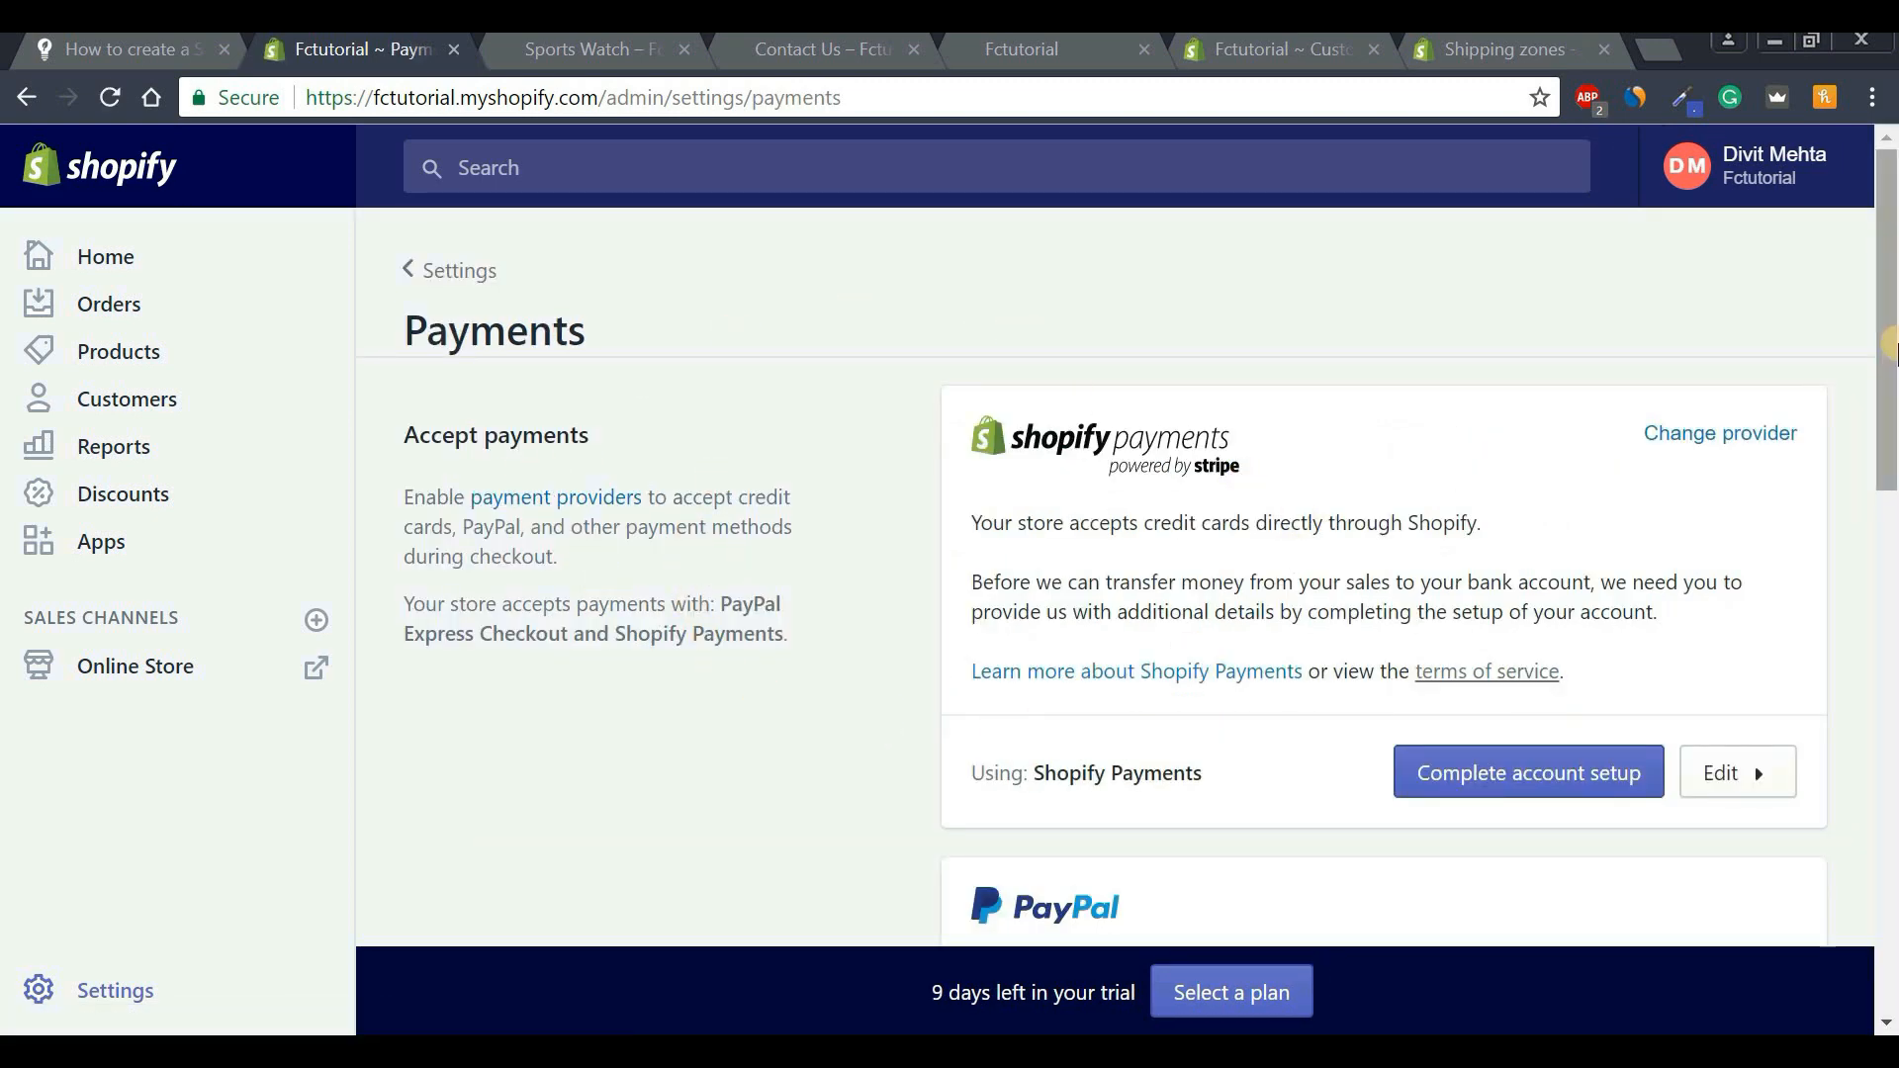
left_click_drag(1890, 312, 1890, 400)
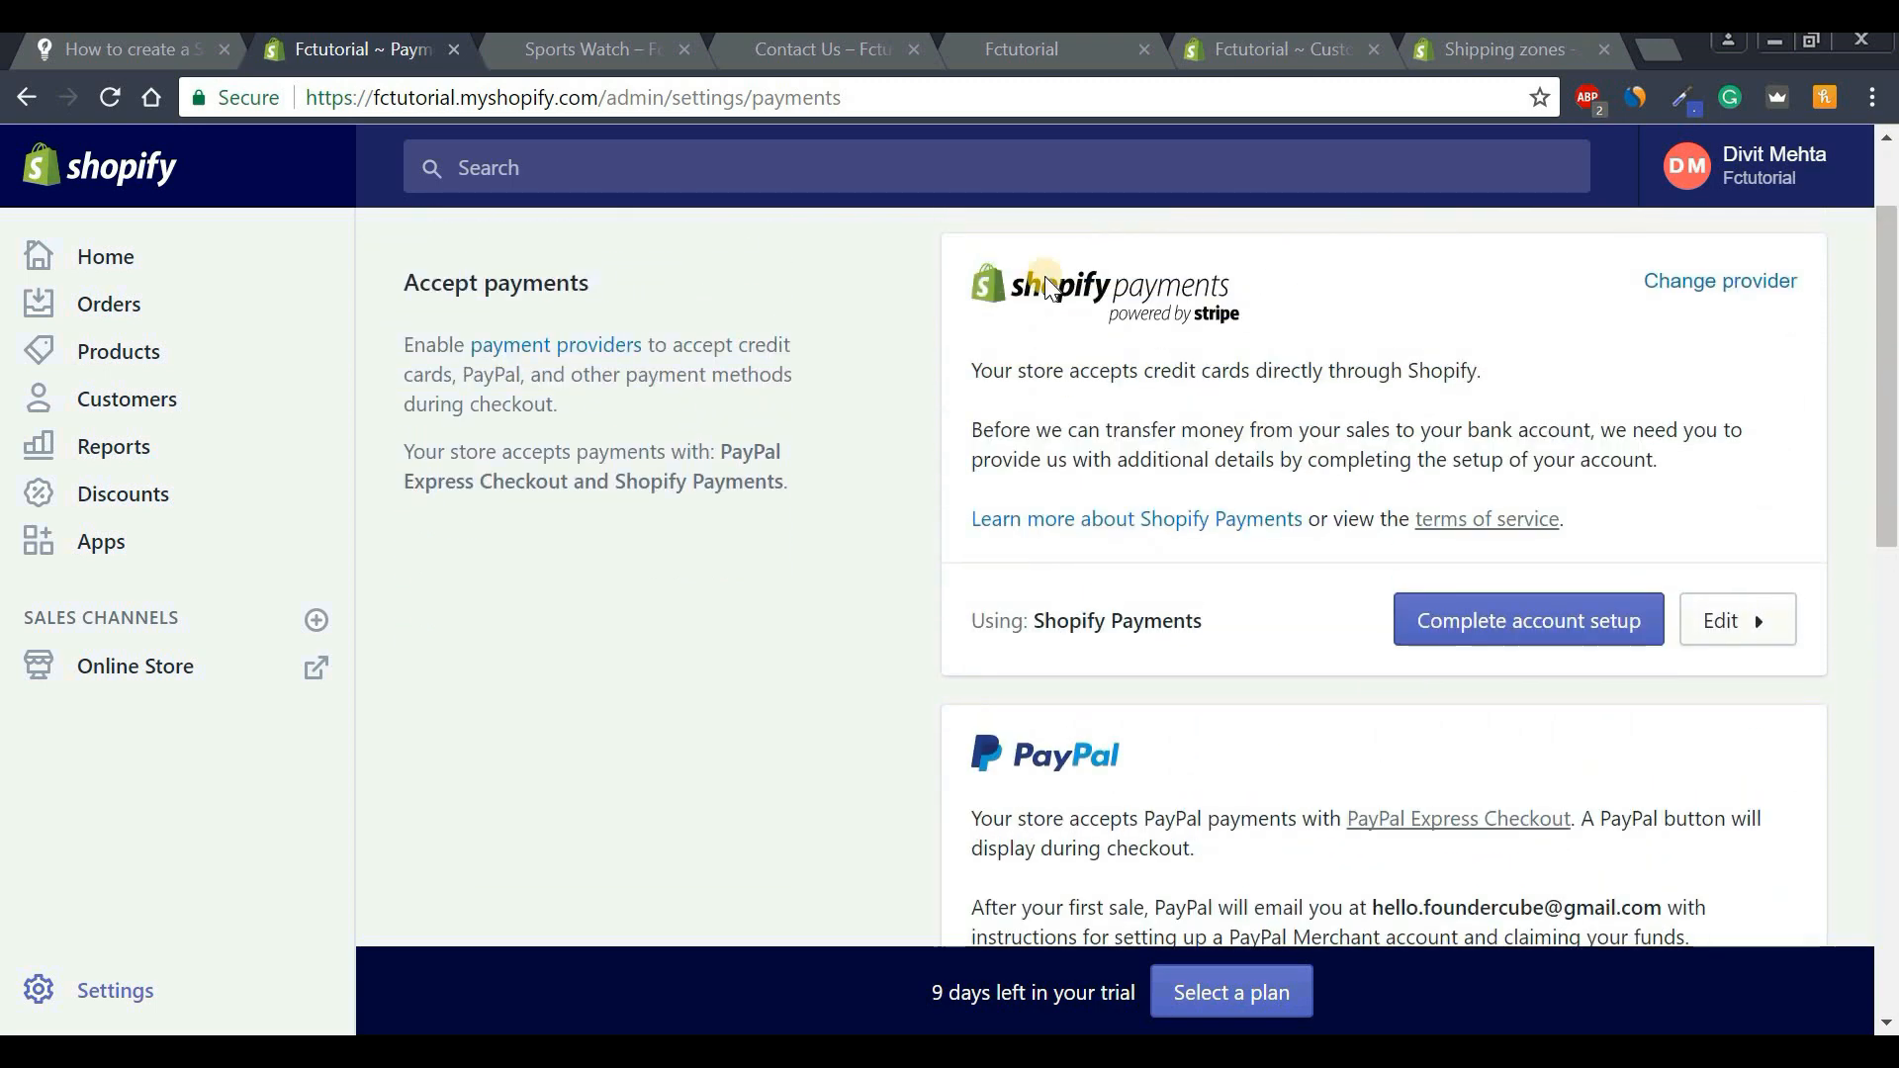
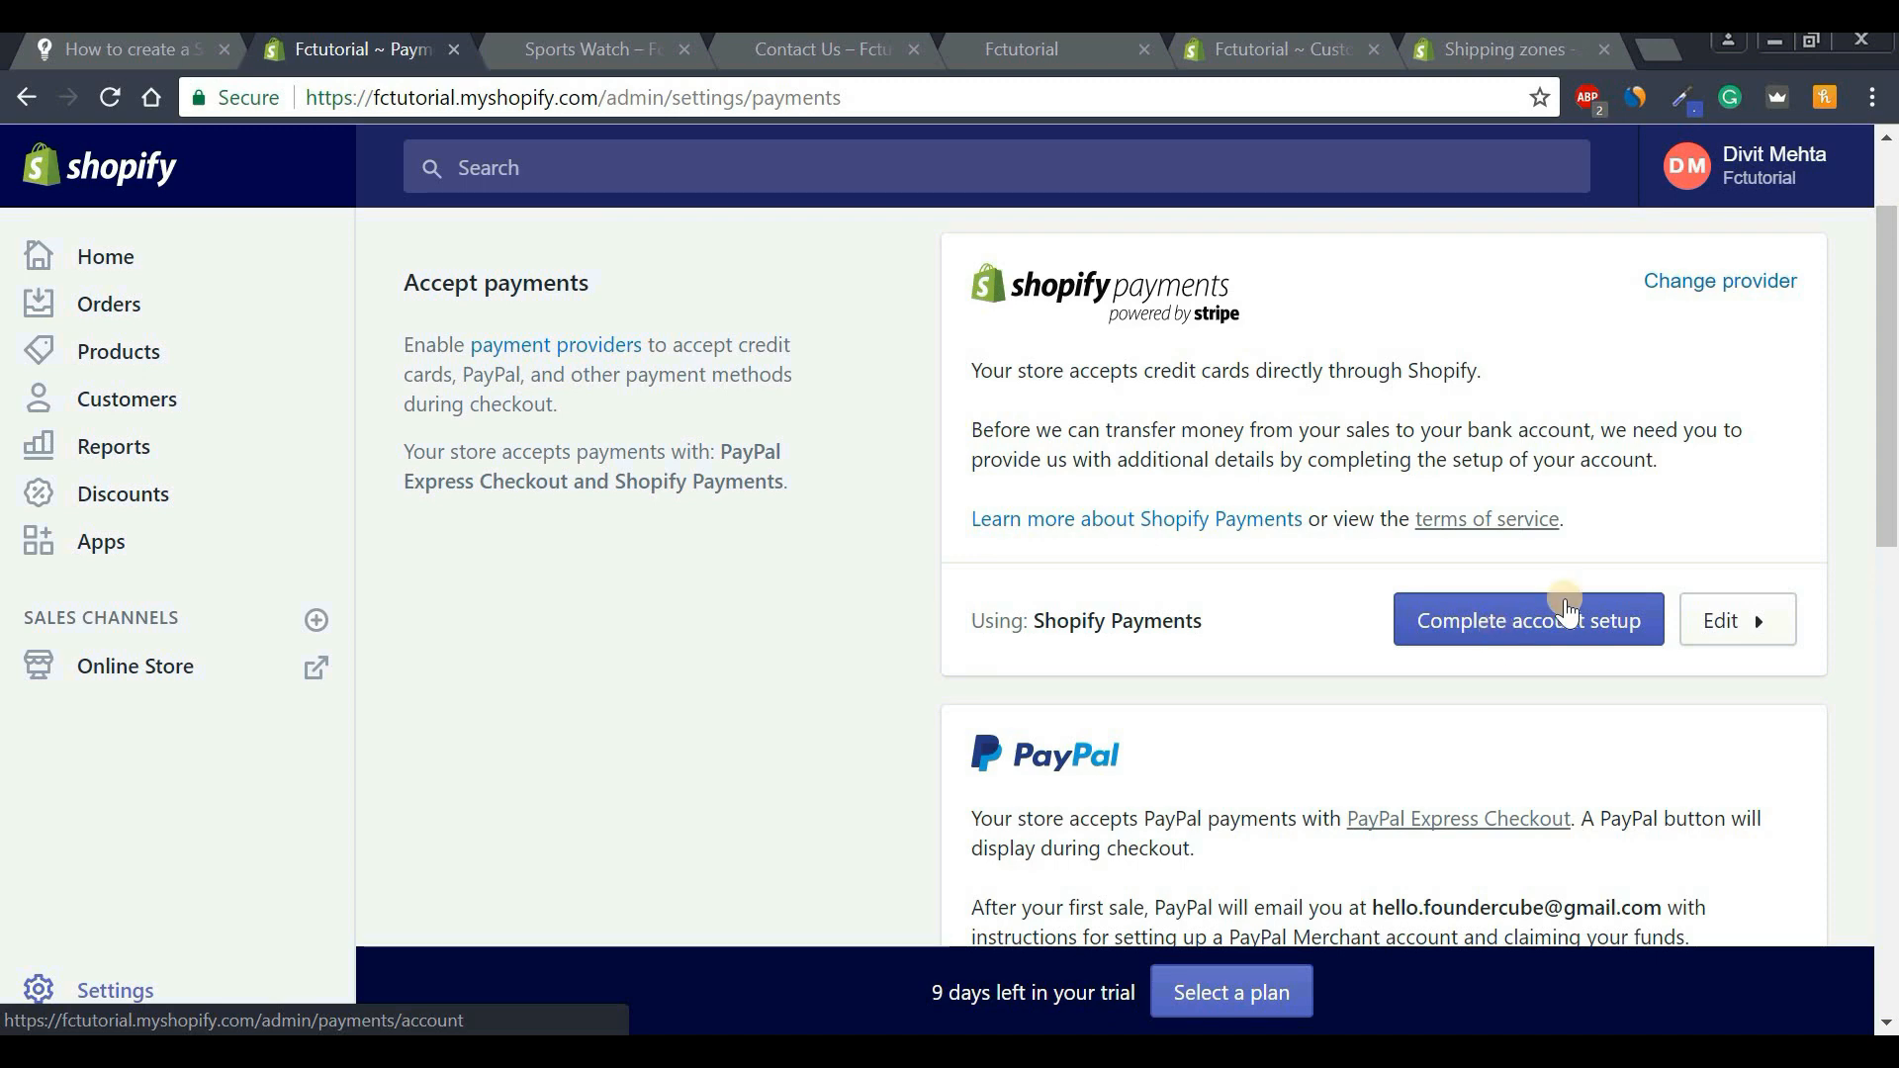
Review the PayPal setup note and the alternative payment methods list, choosing none.
left_click_drag(1889, 435, 1892, 504)
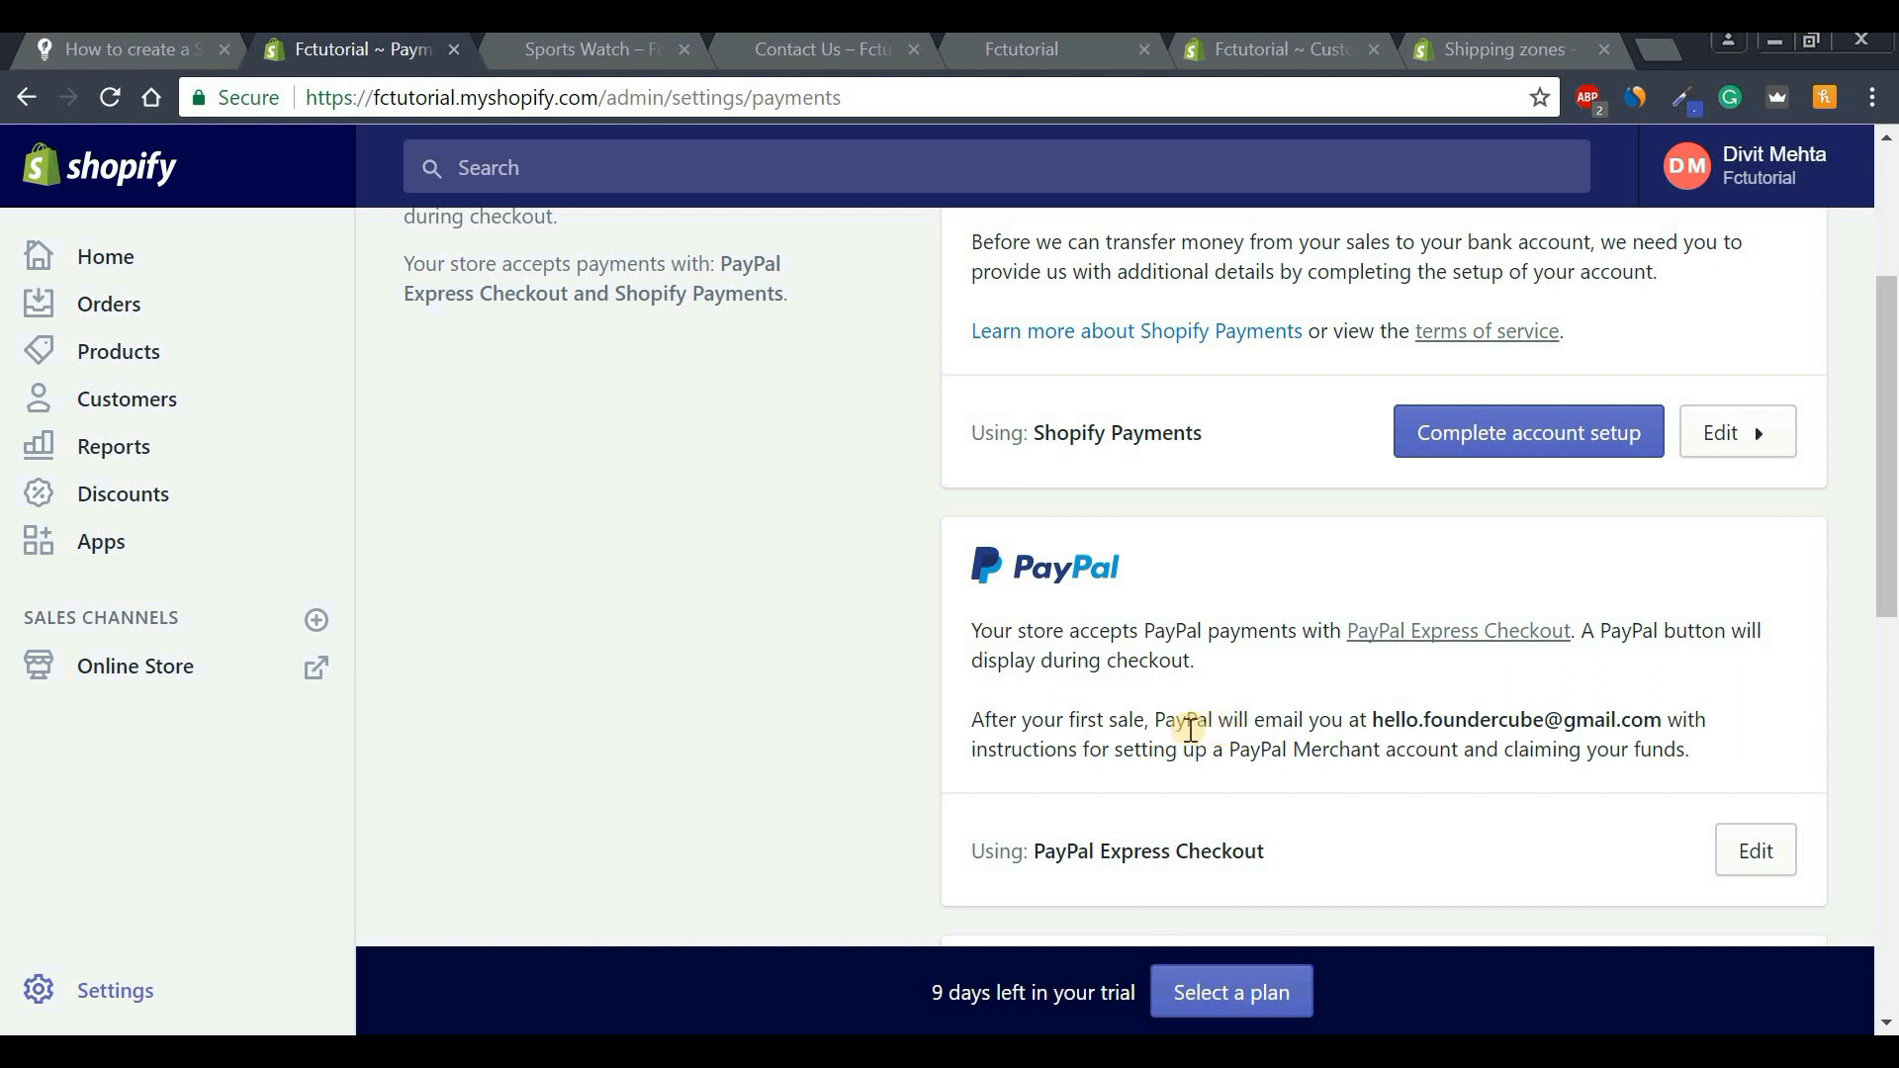
left_click_drag(1153, 720, 1464, 762)
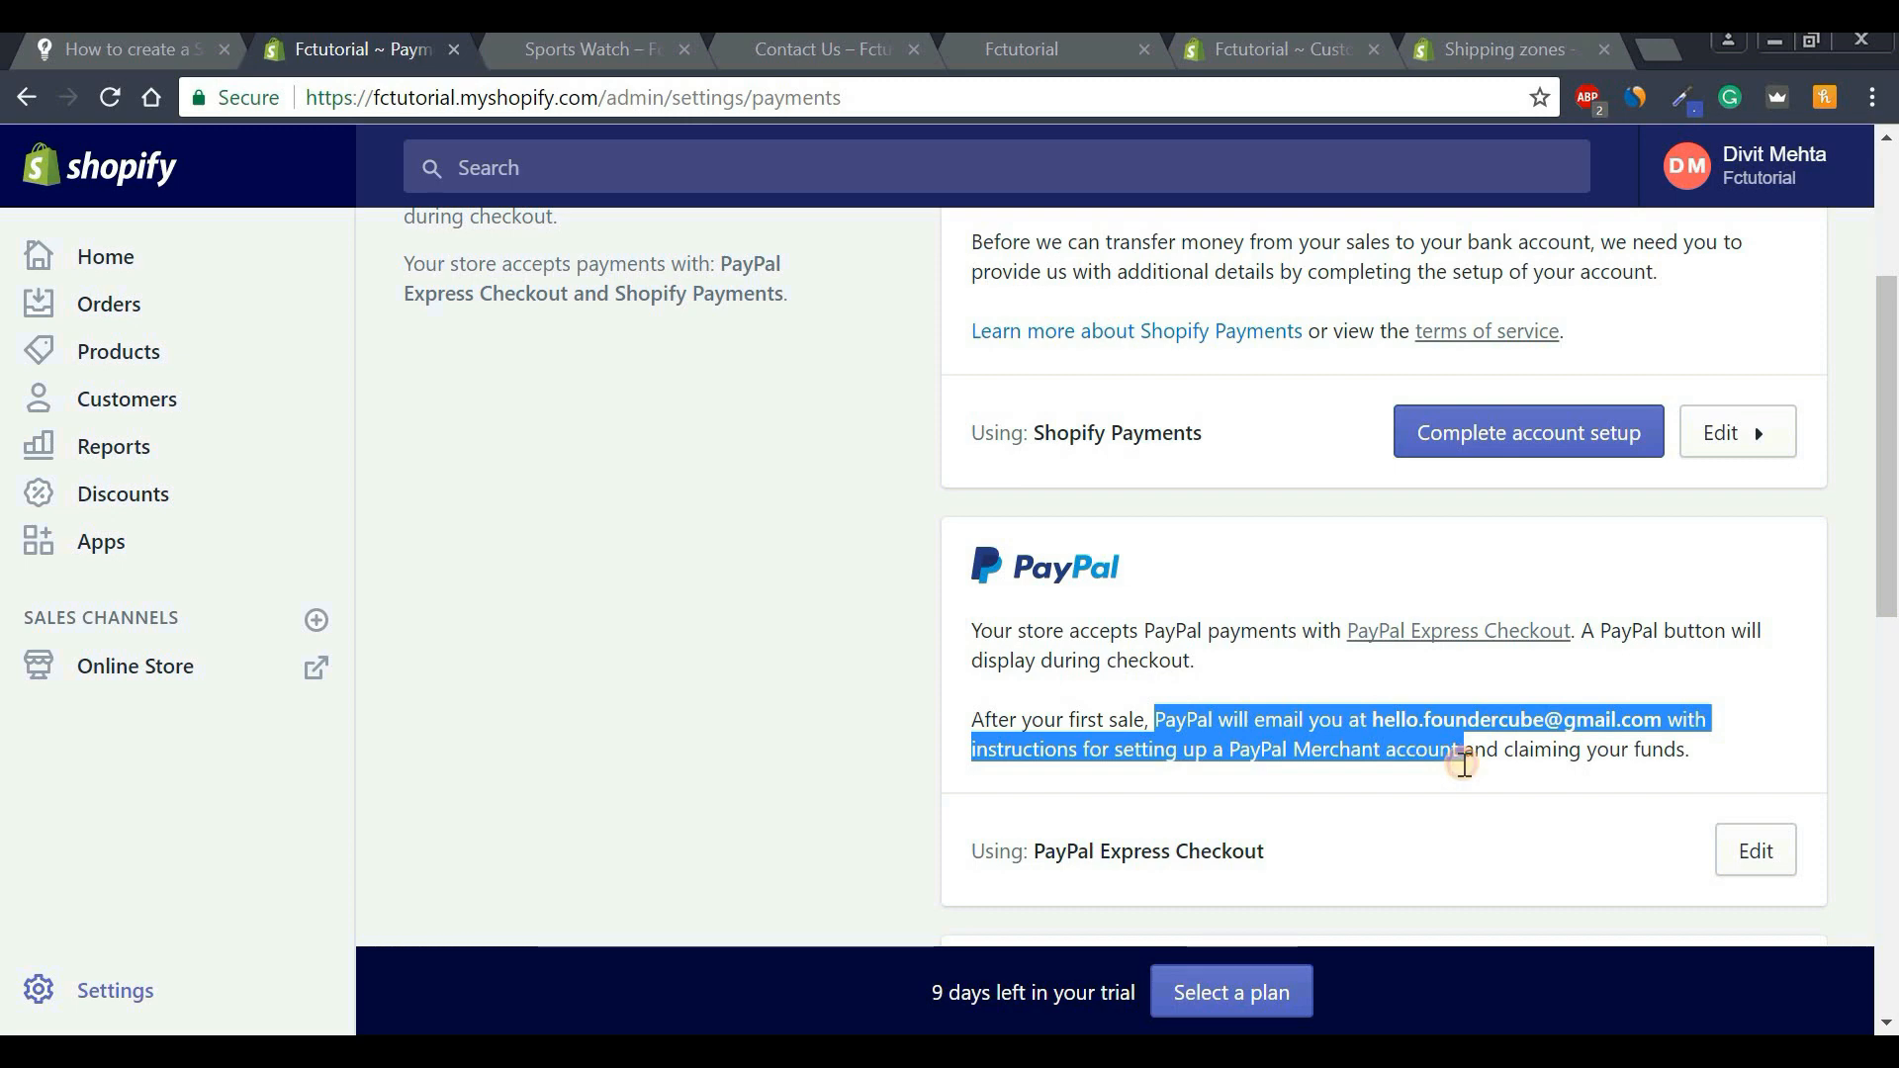
left_click(1463, 764)
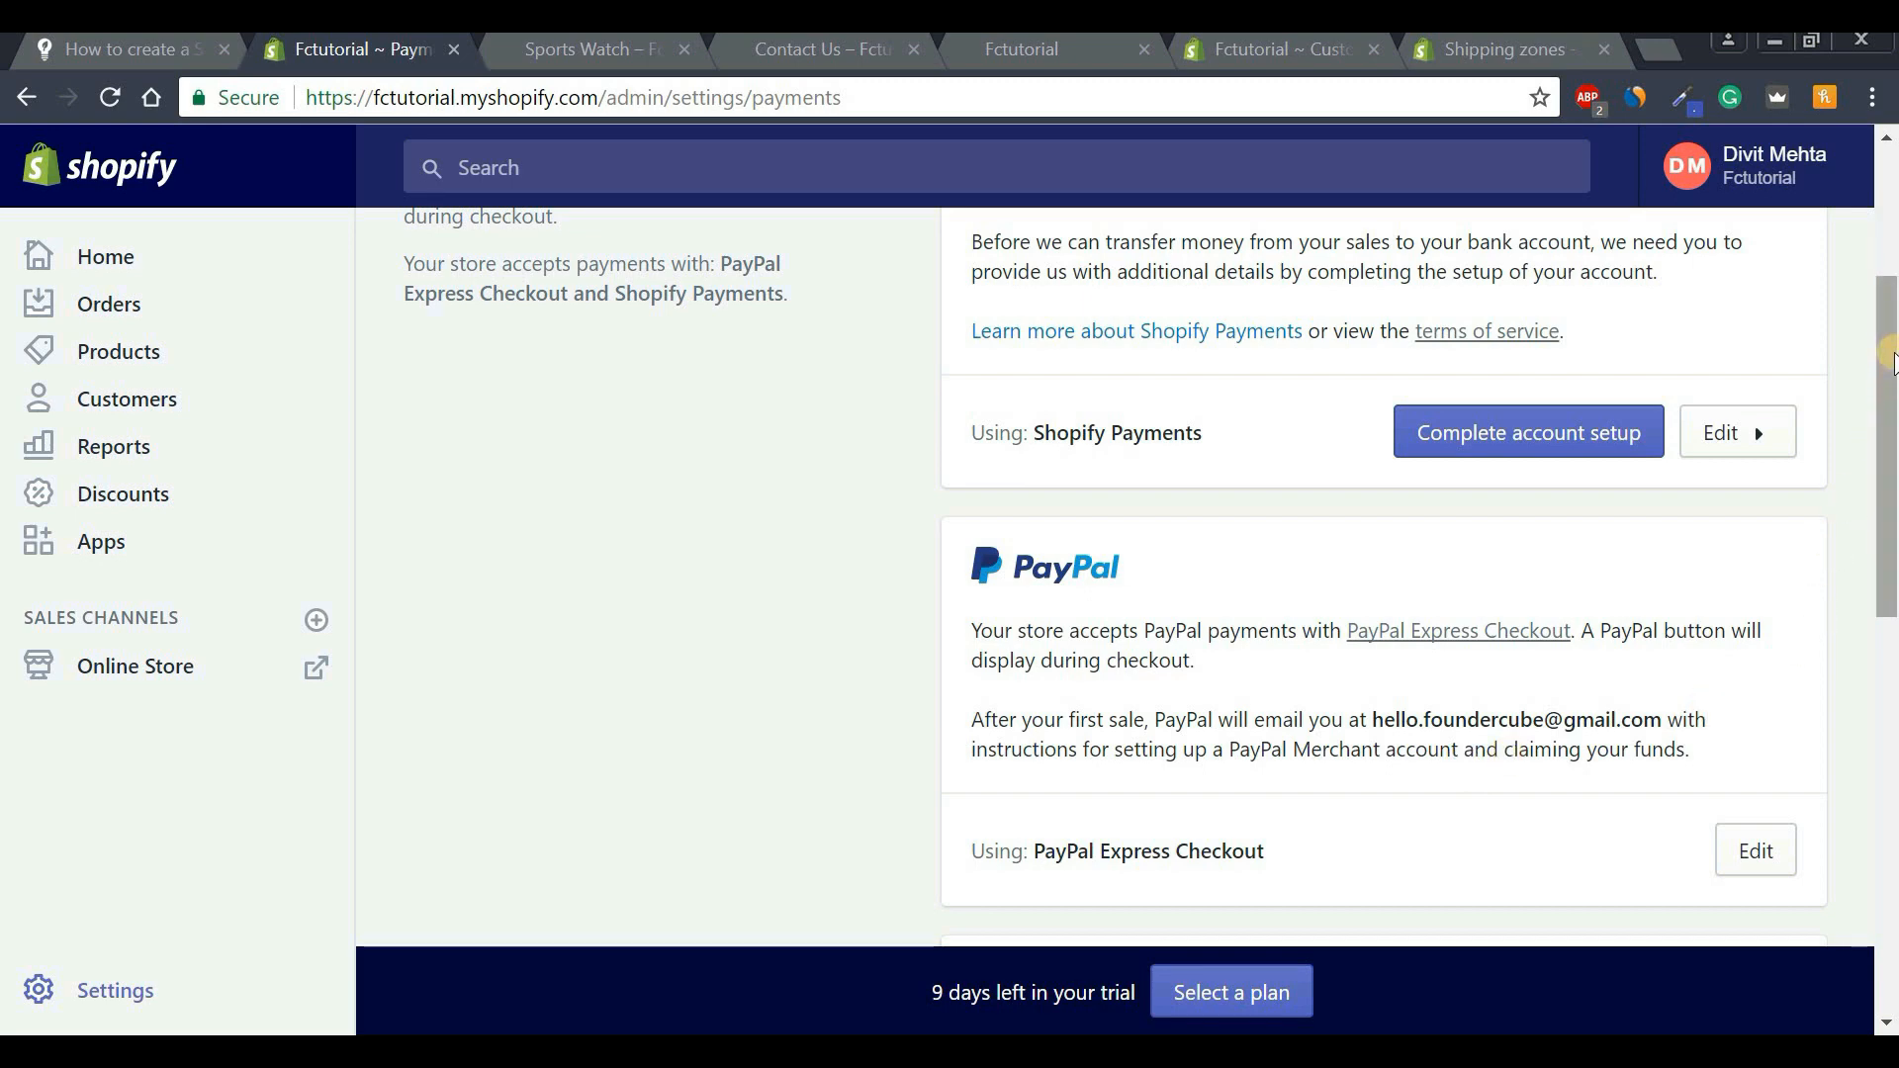
left_click_drag(1891, 362, 1891, 590)
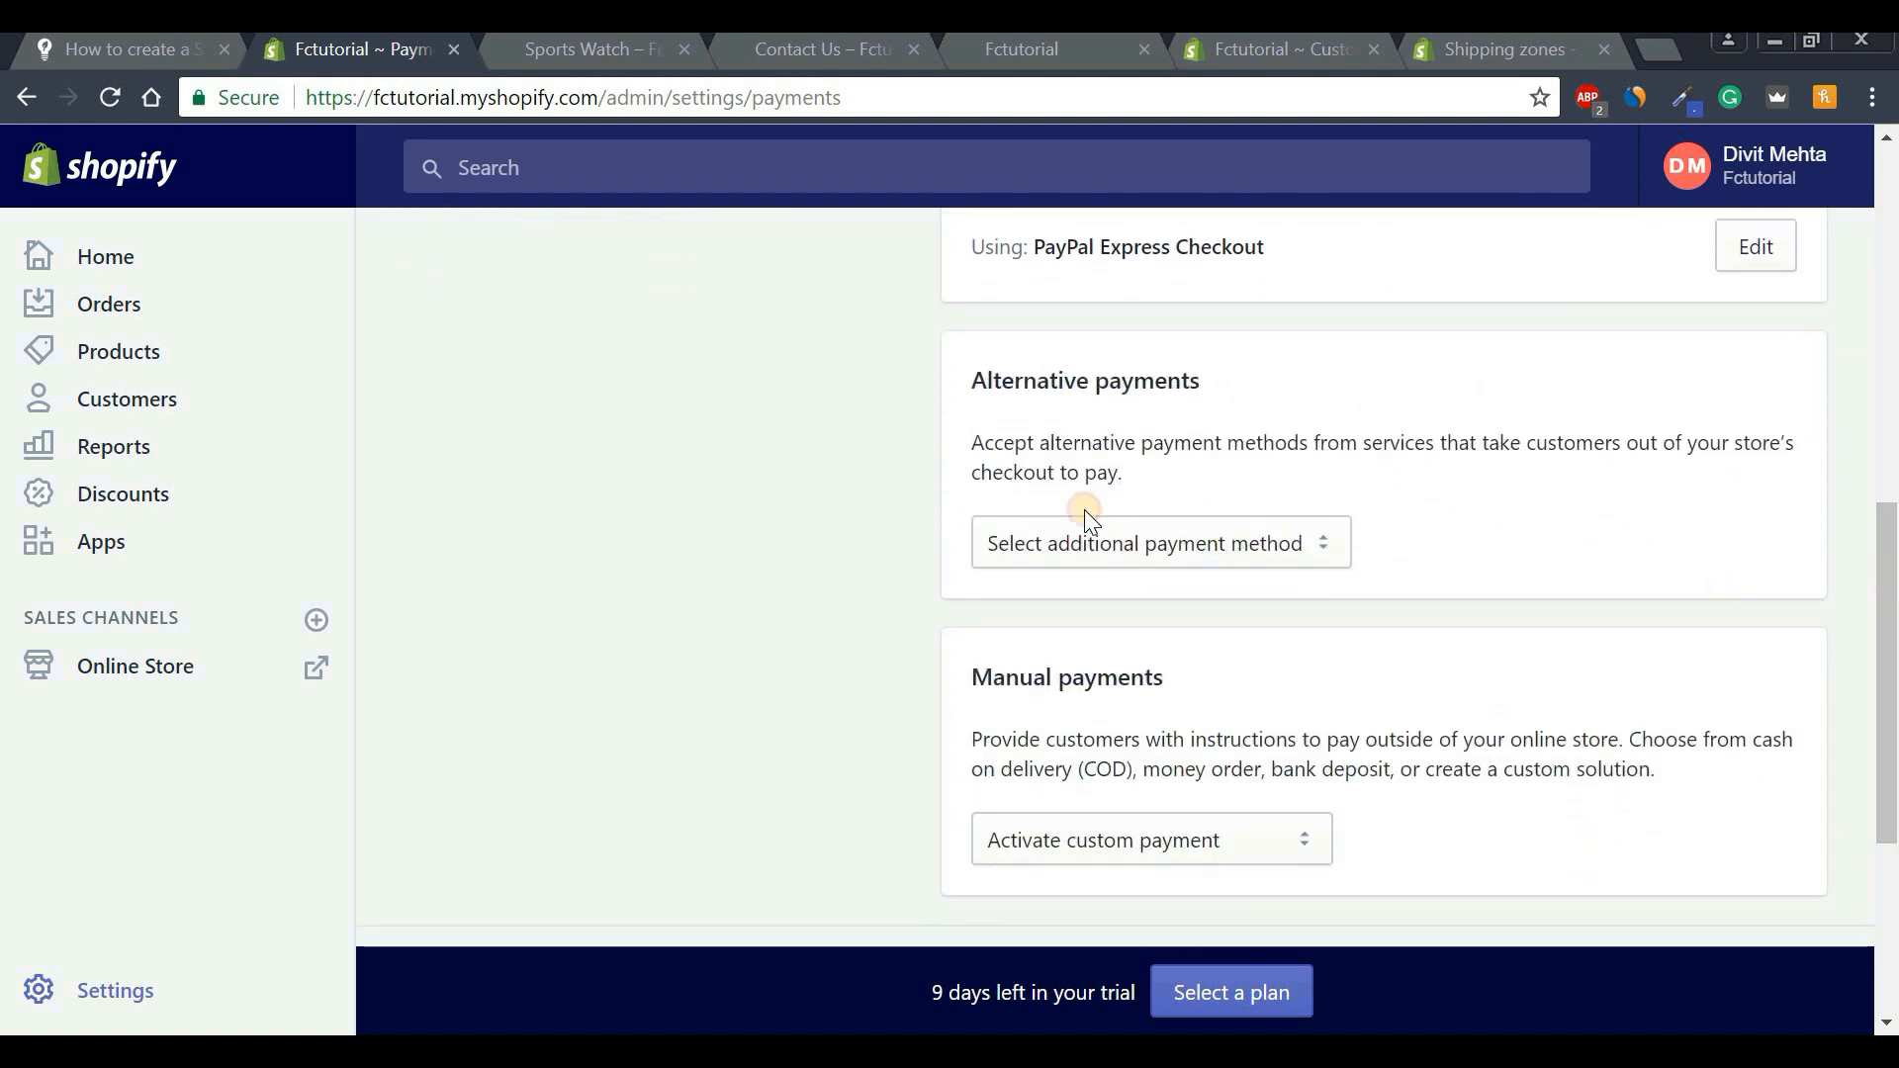
left_click(1177, 550)
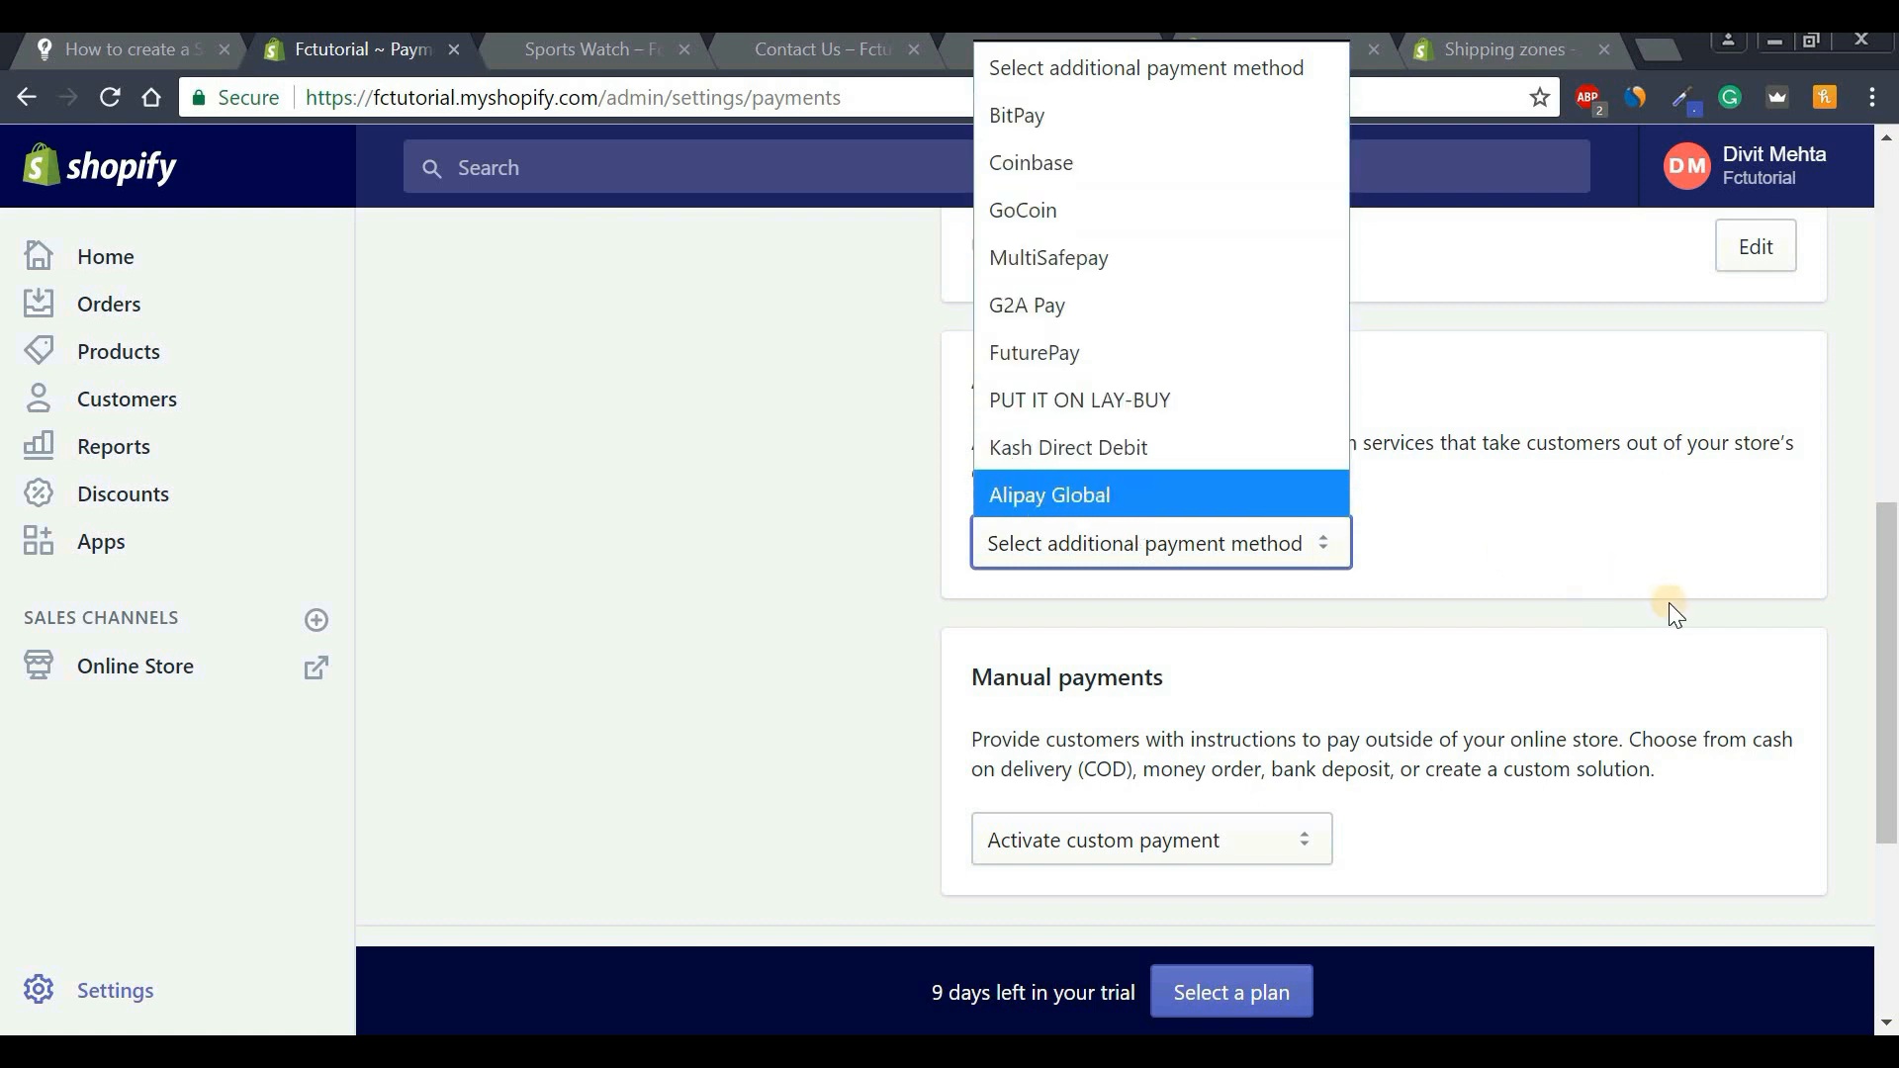
left_click(1639, 587)
left_click_drag(1889, 665, 1890, 465)
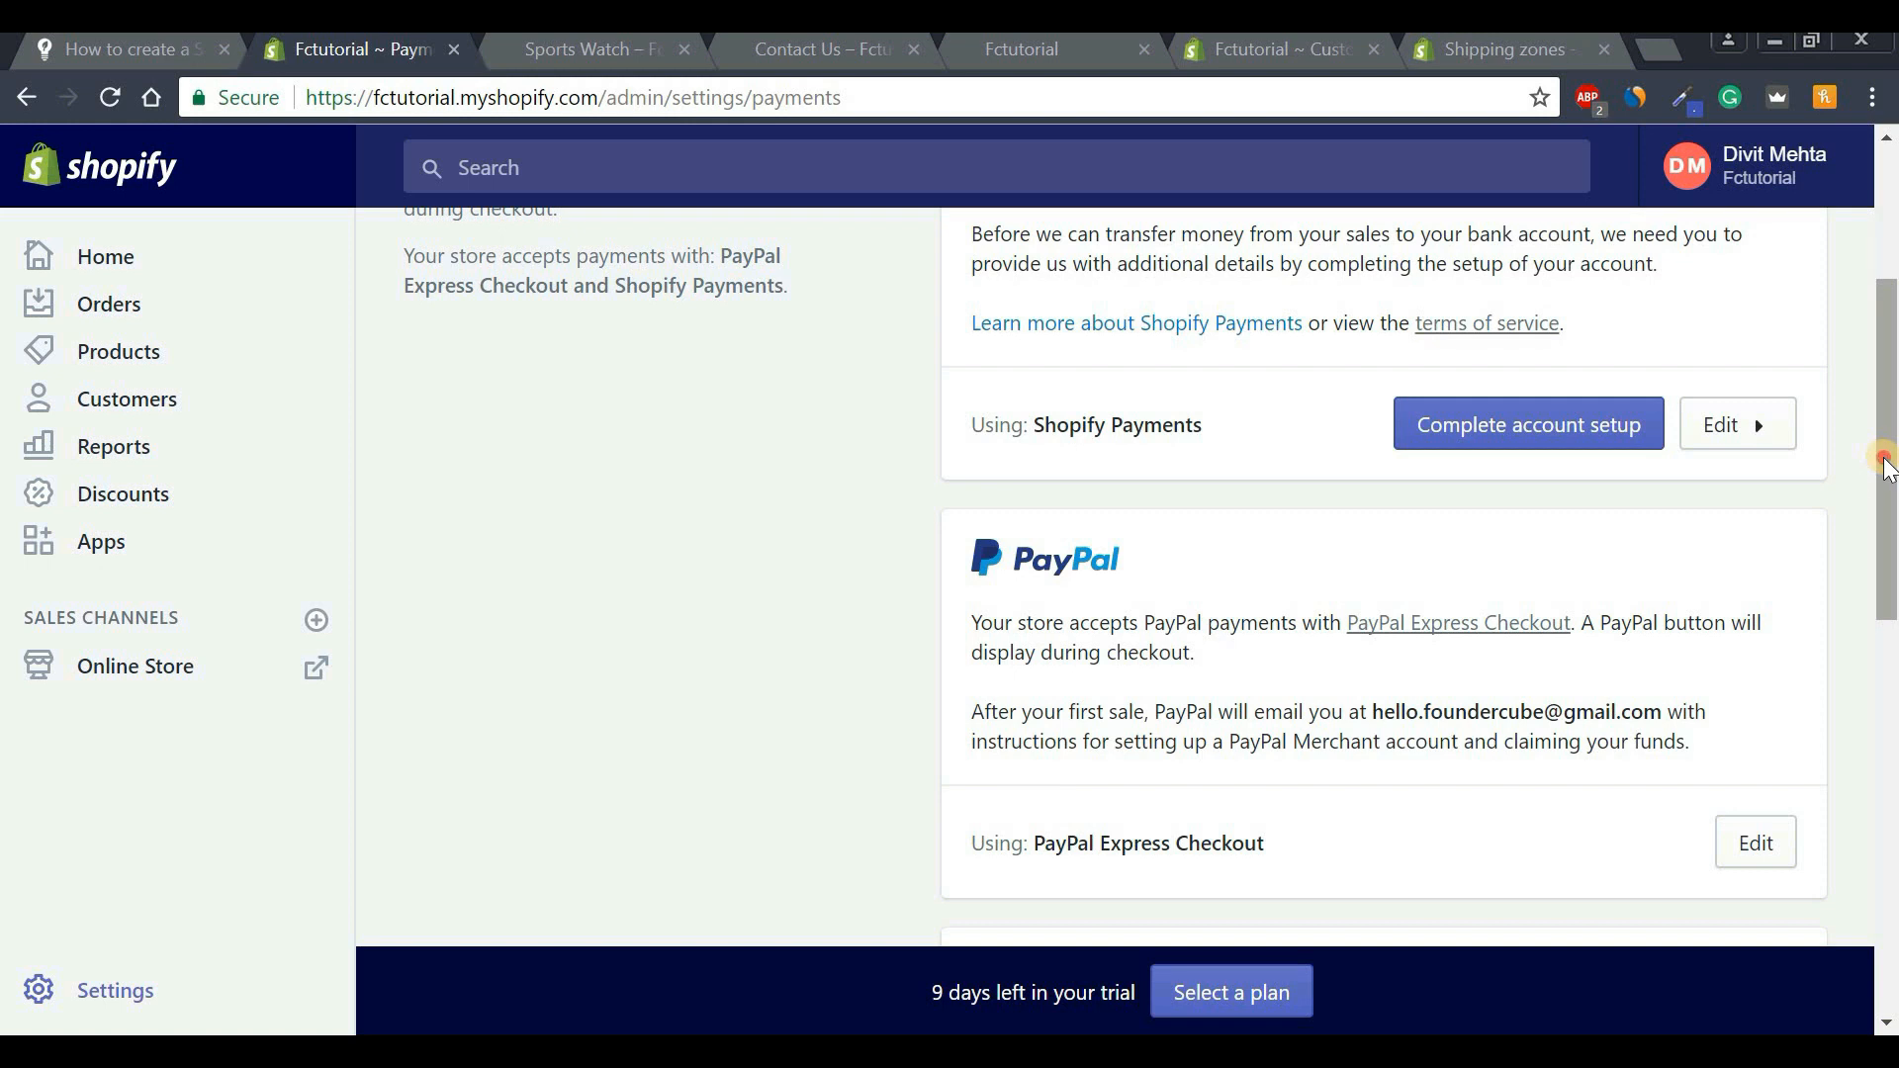
left_click_drag(1885, 465, 1892, 366)
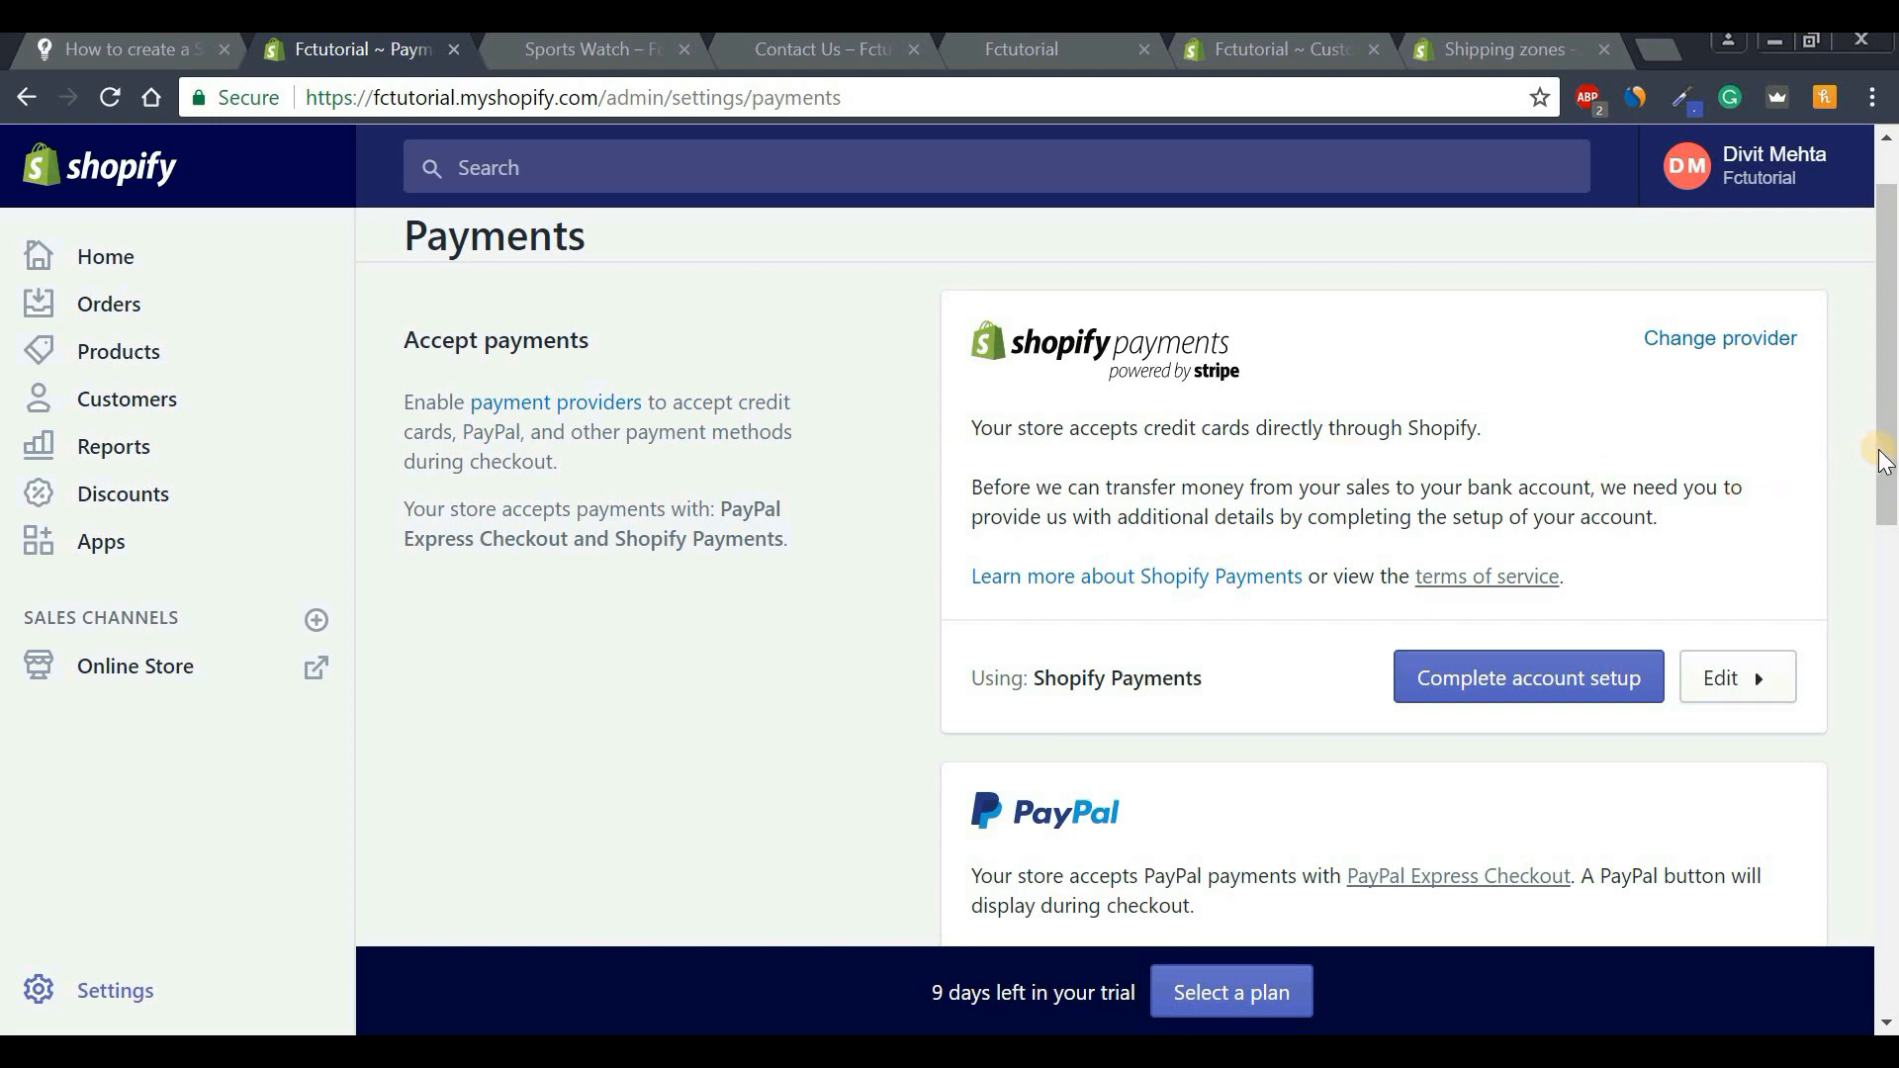
left_click_drag(1887, 435, 1891, 371)
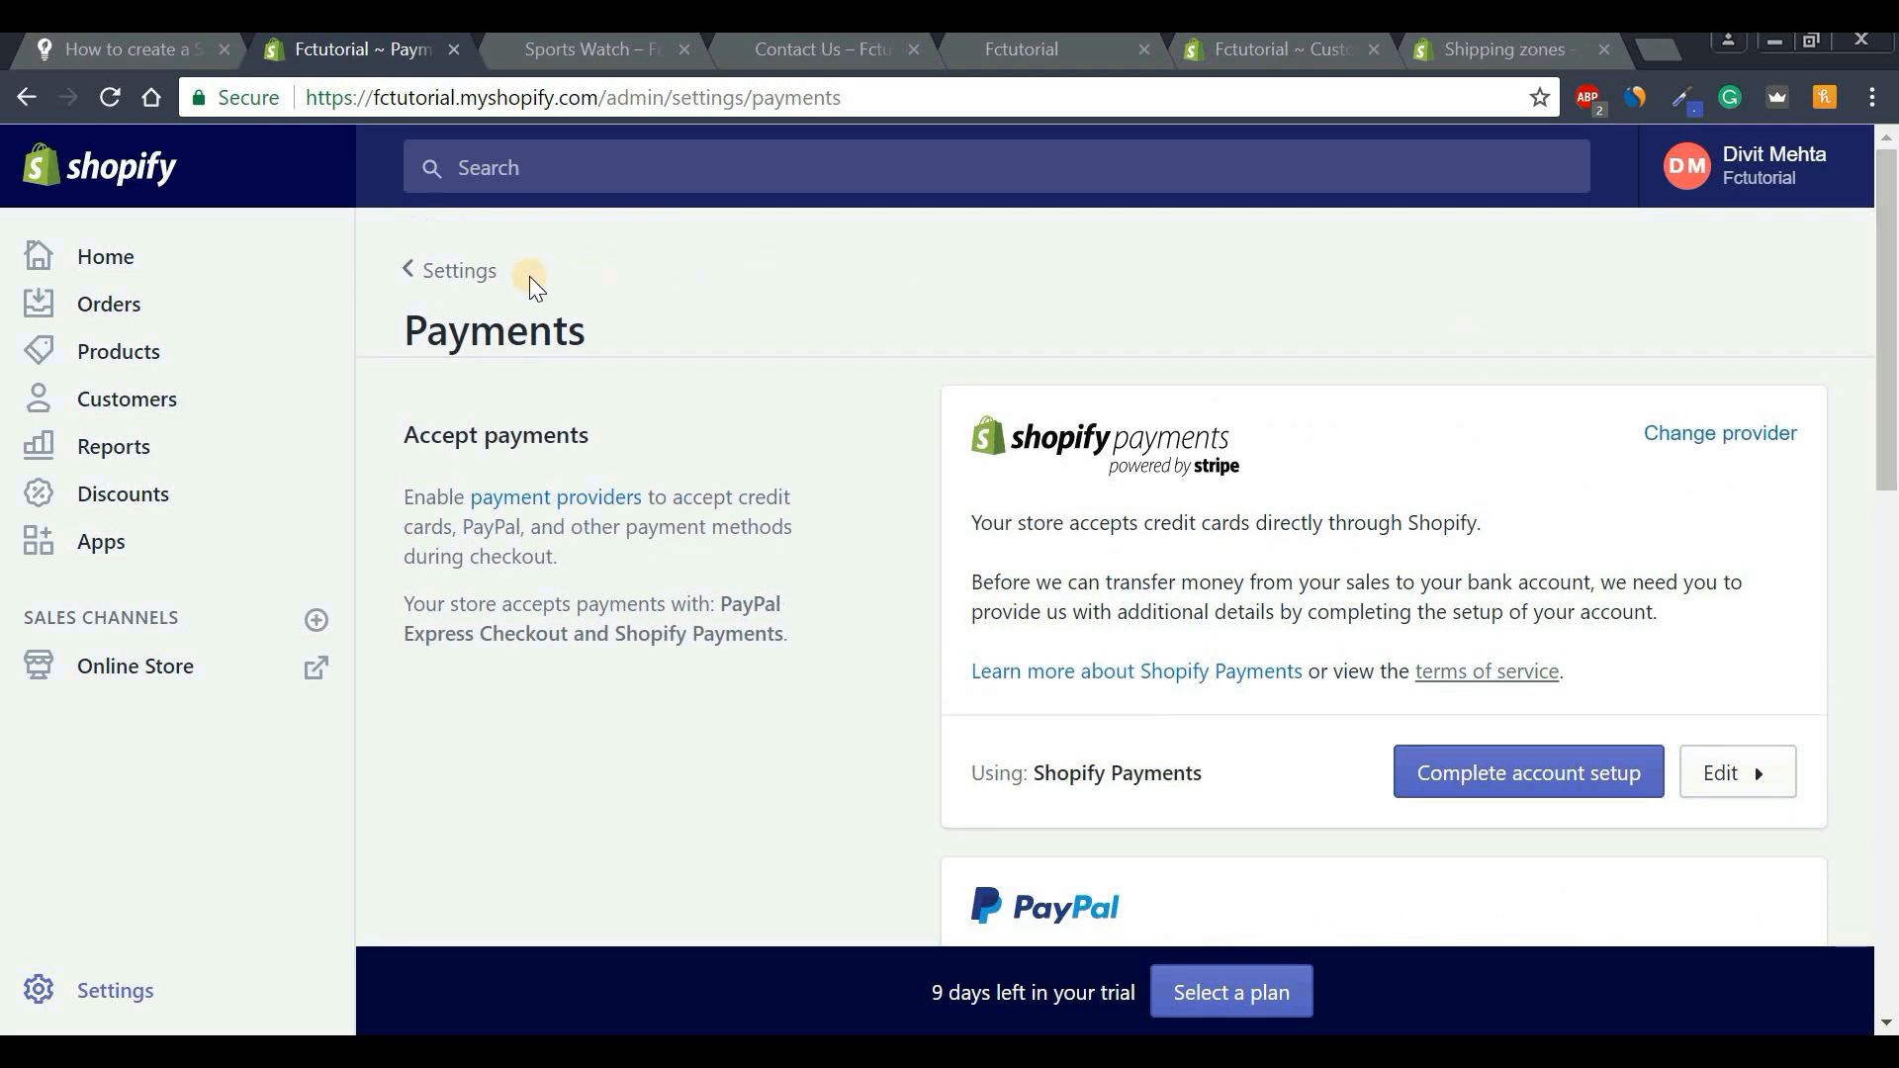
Go to Shipping settings and view the Domestic and Rest of World zones.
left_click(463, 275)
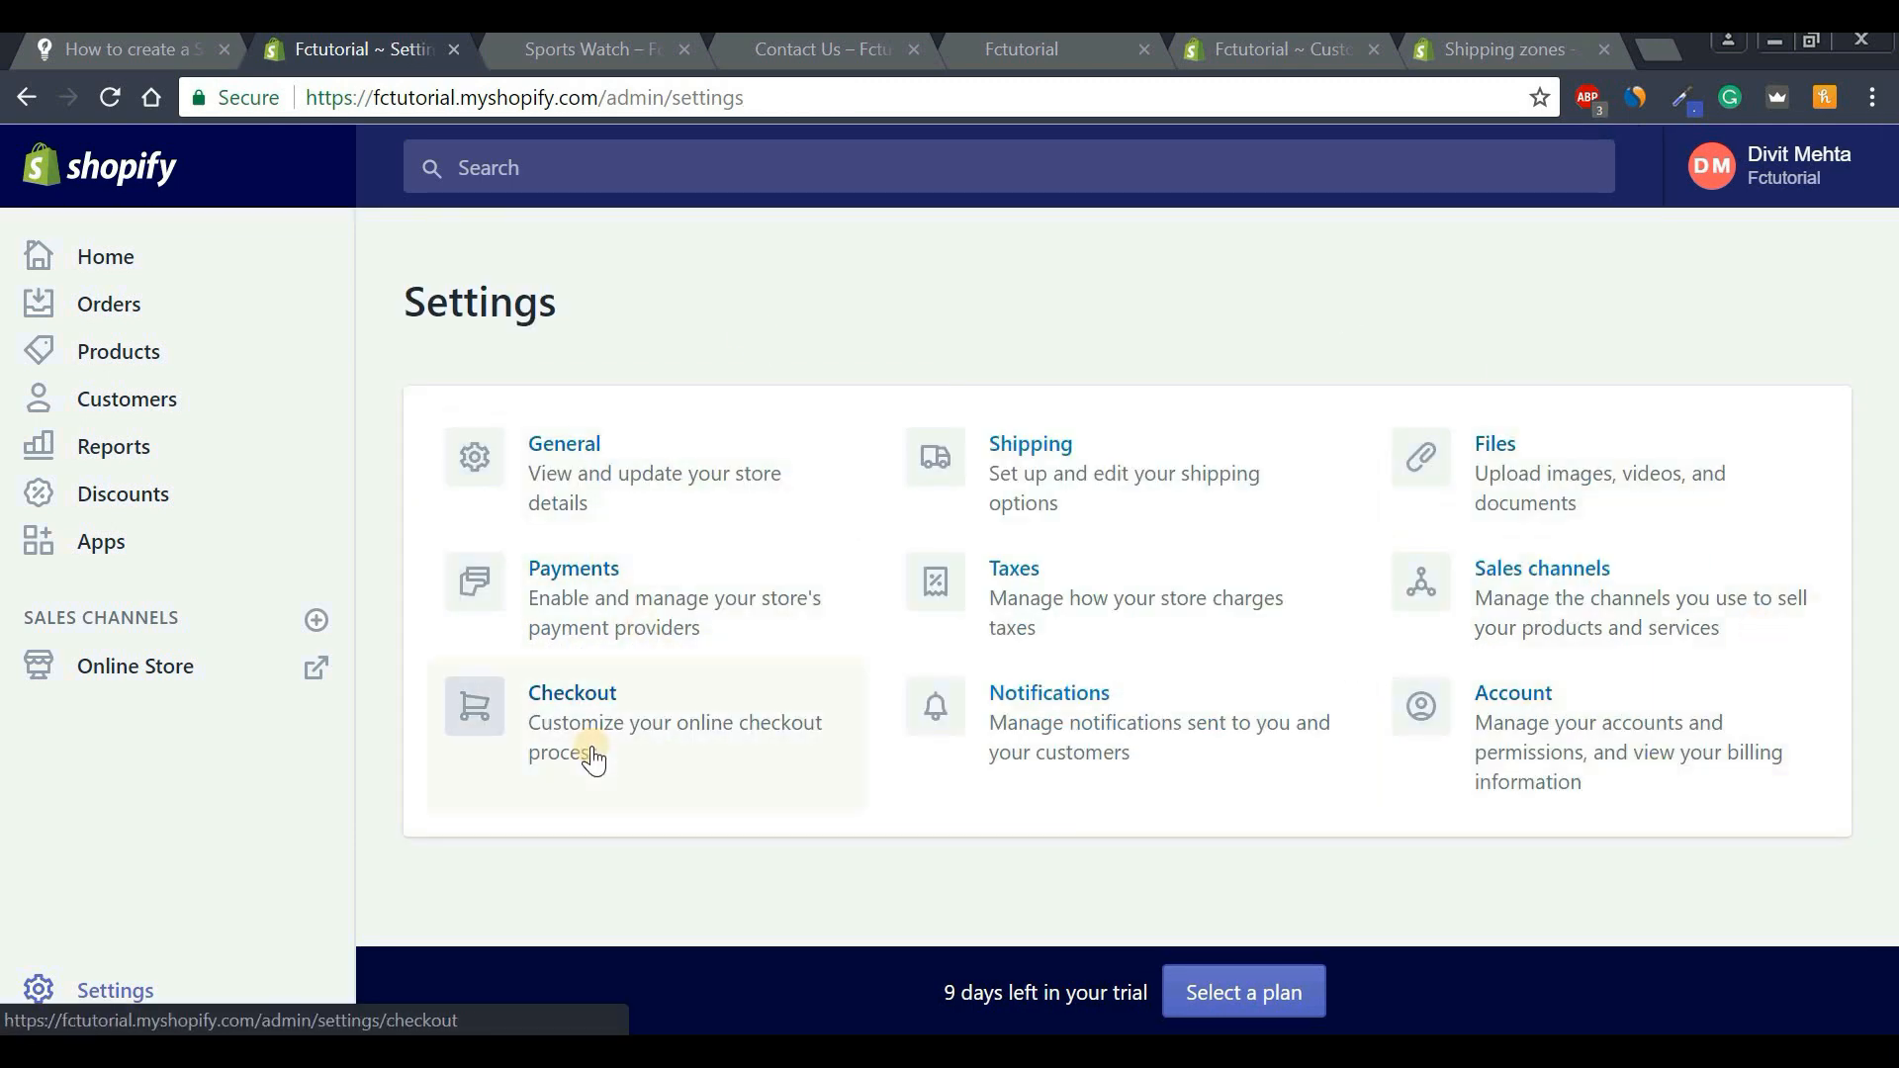
left_click(1034, 463)
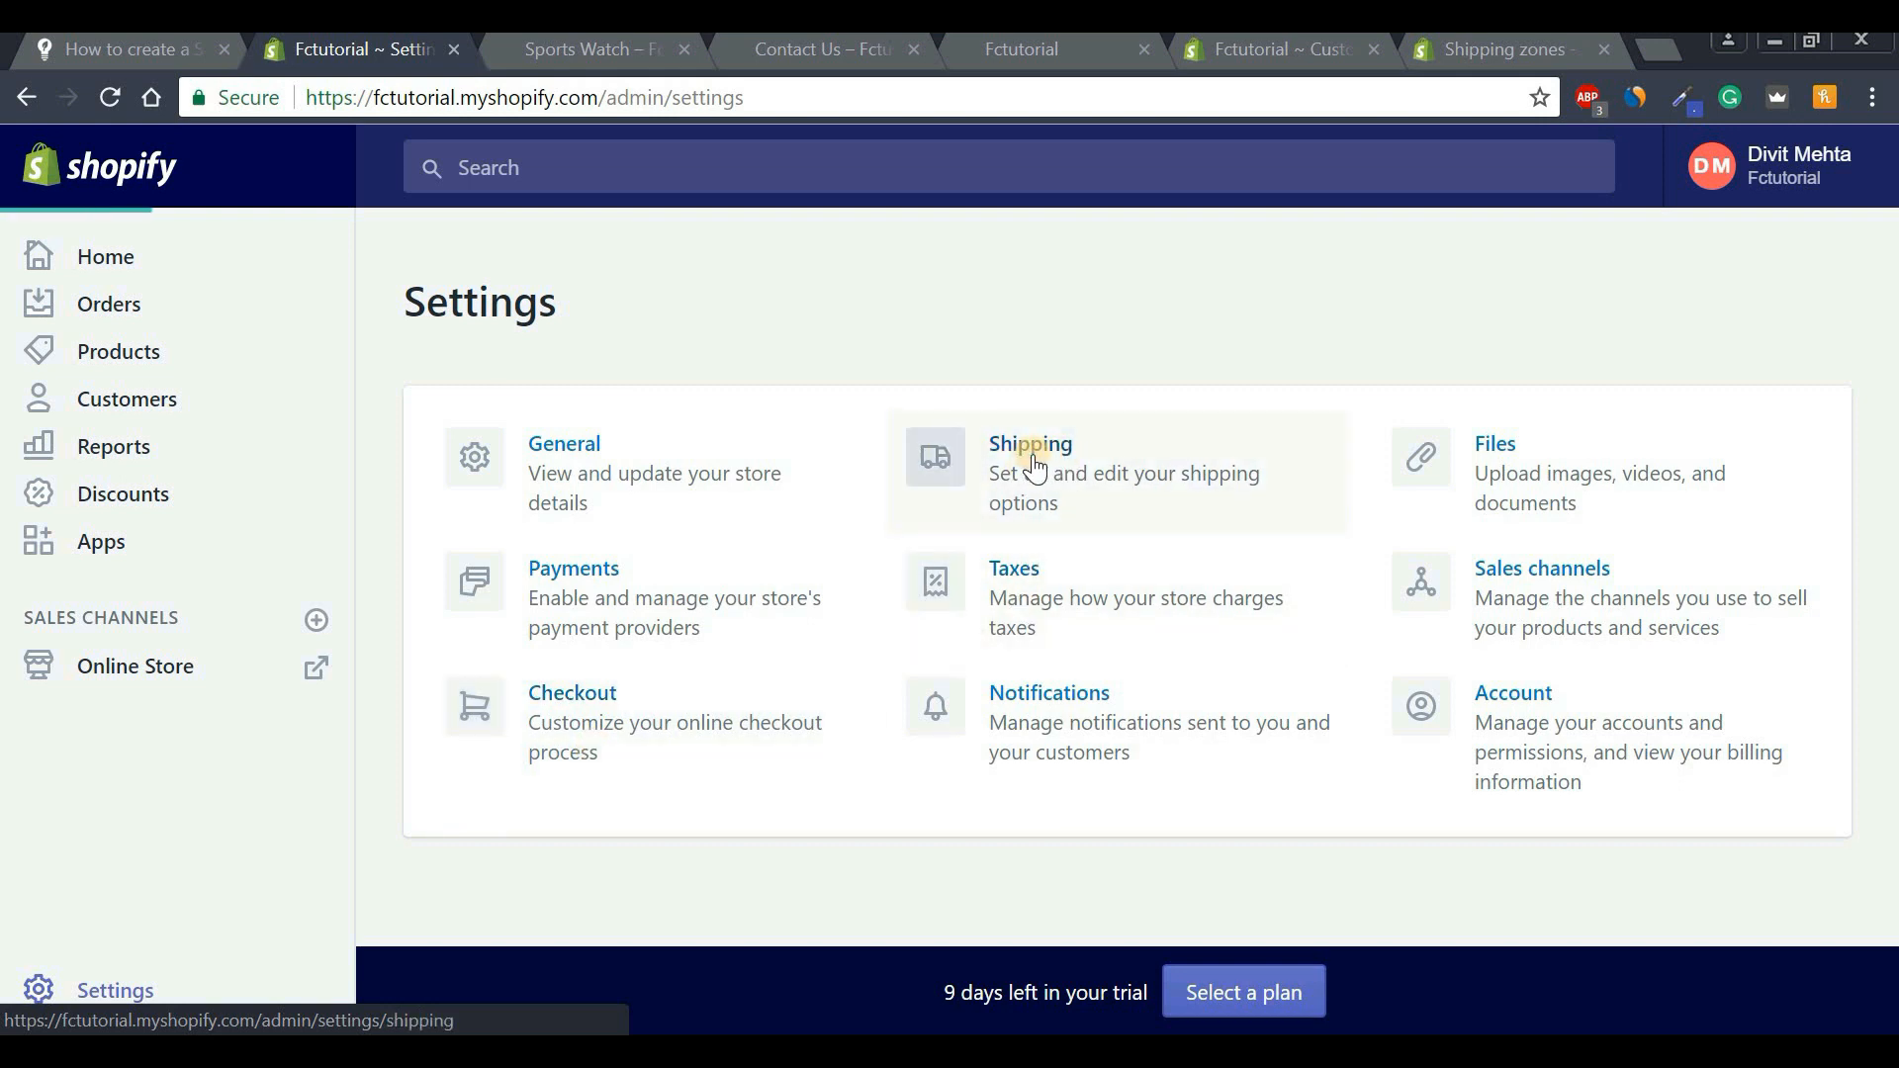
mouse_move(1889, 308)
left_mouse_down()
mouse_move(1882, 782)
mouse_move(1891, 339)
left_mouse_up()
left_click_drag(398, 443, 571, 436)
left_click(571, 436)
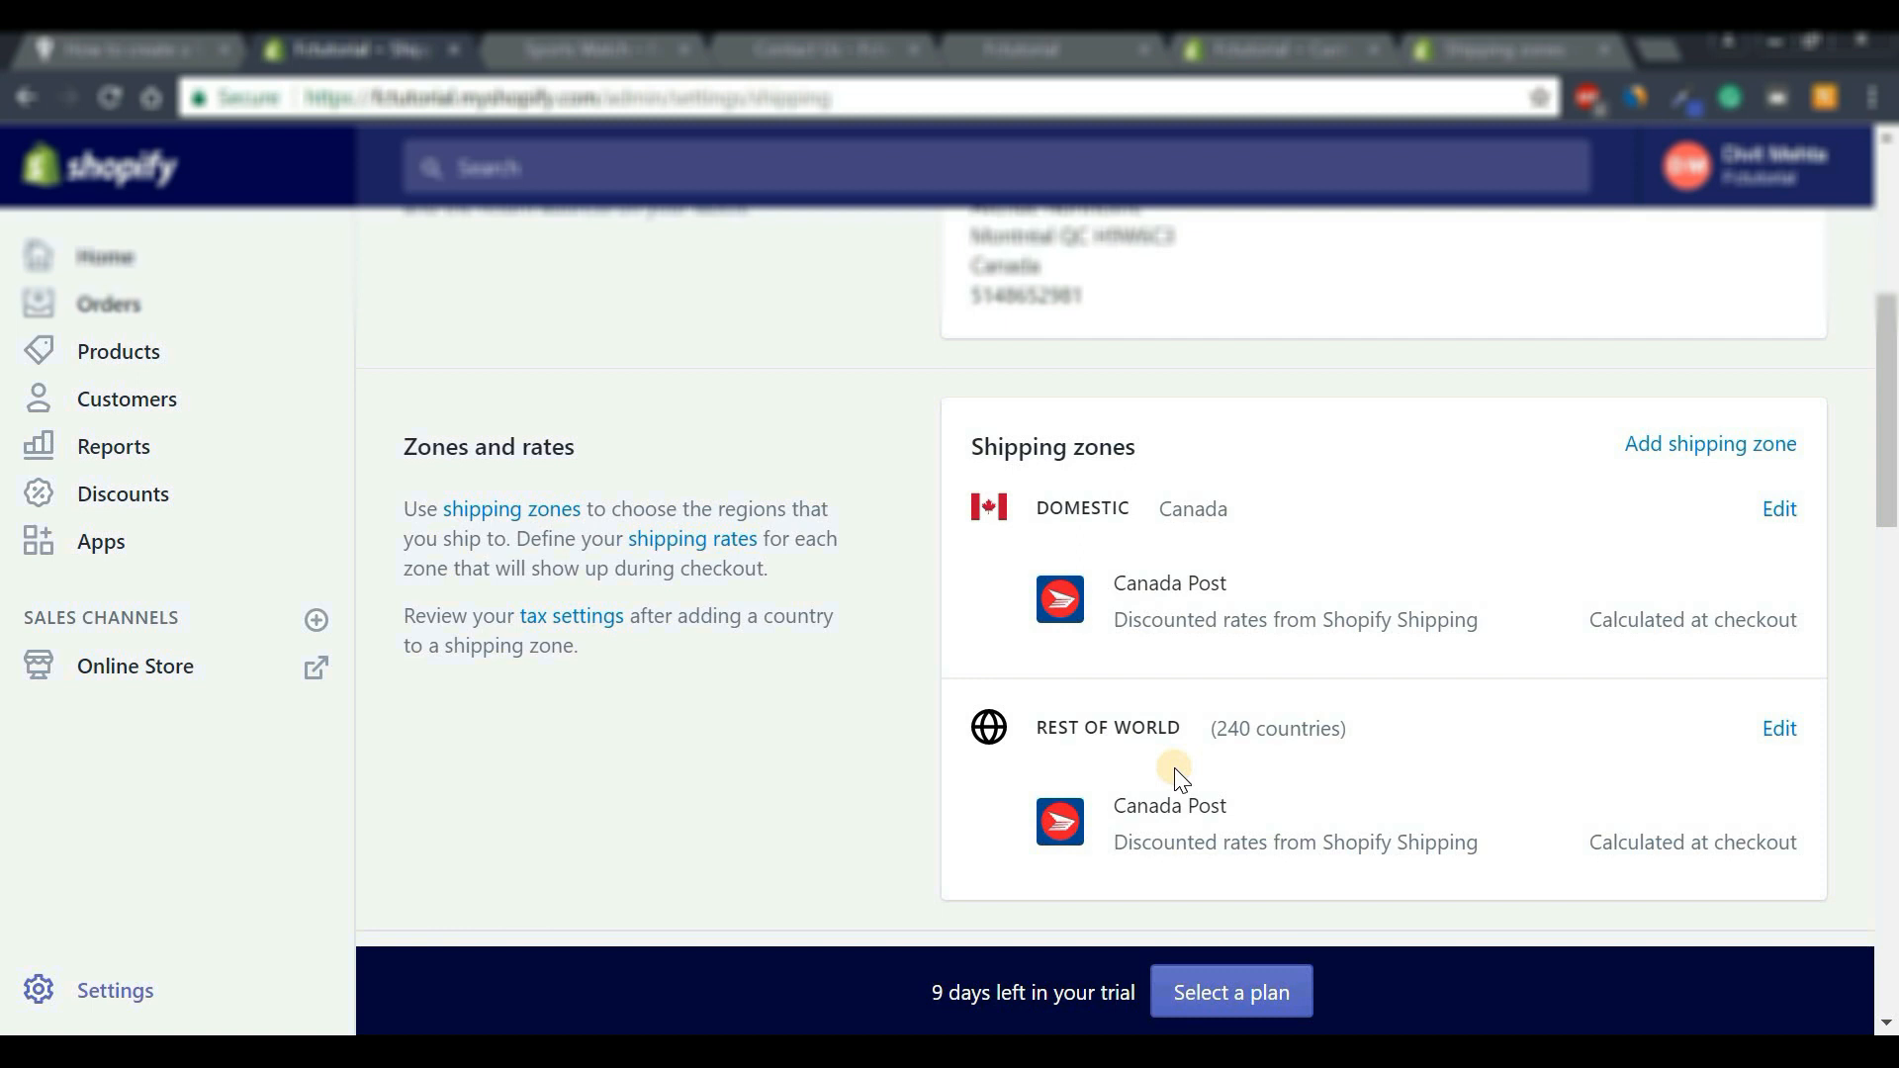
Delete the Domestic (Canada) shipping zone.
left_click(1780, 510)
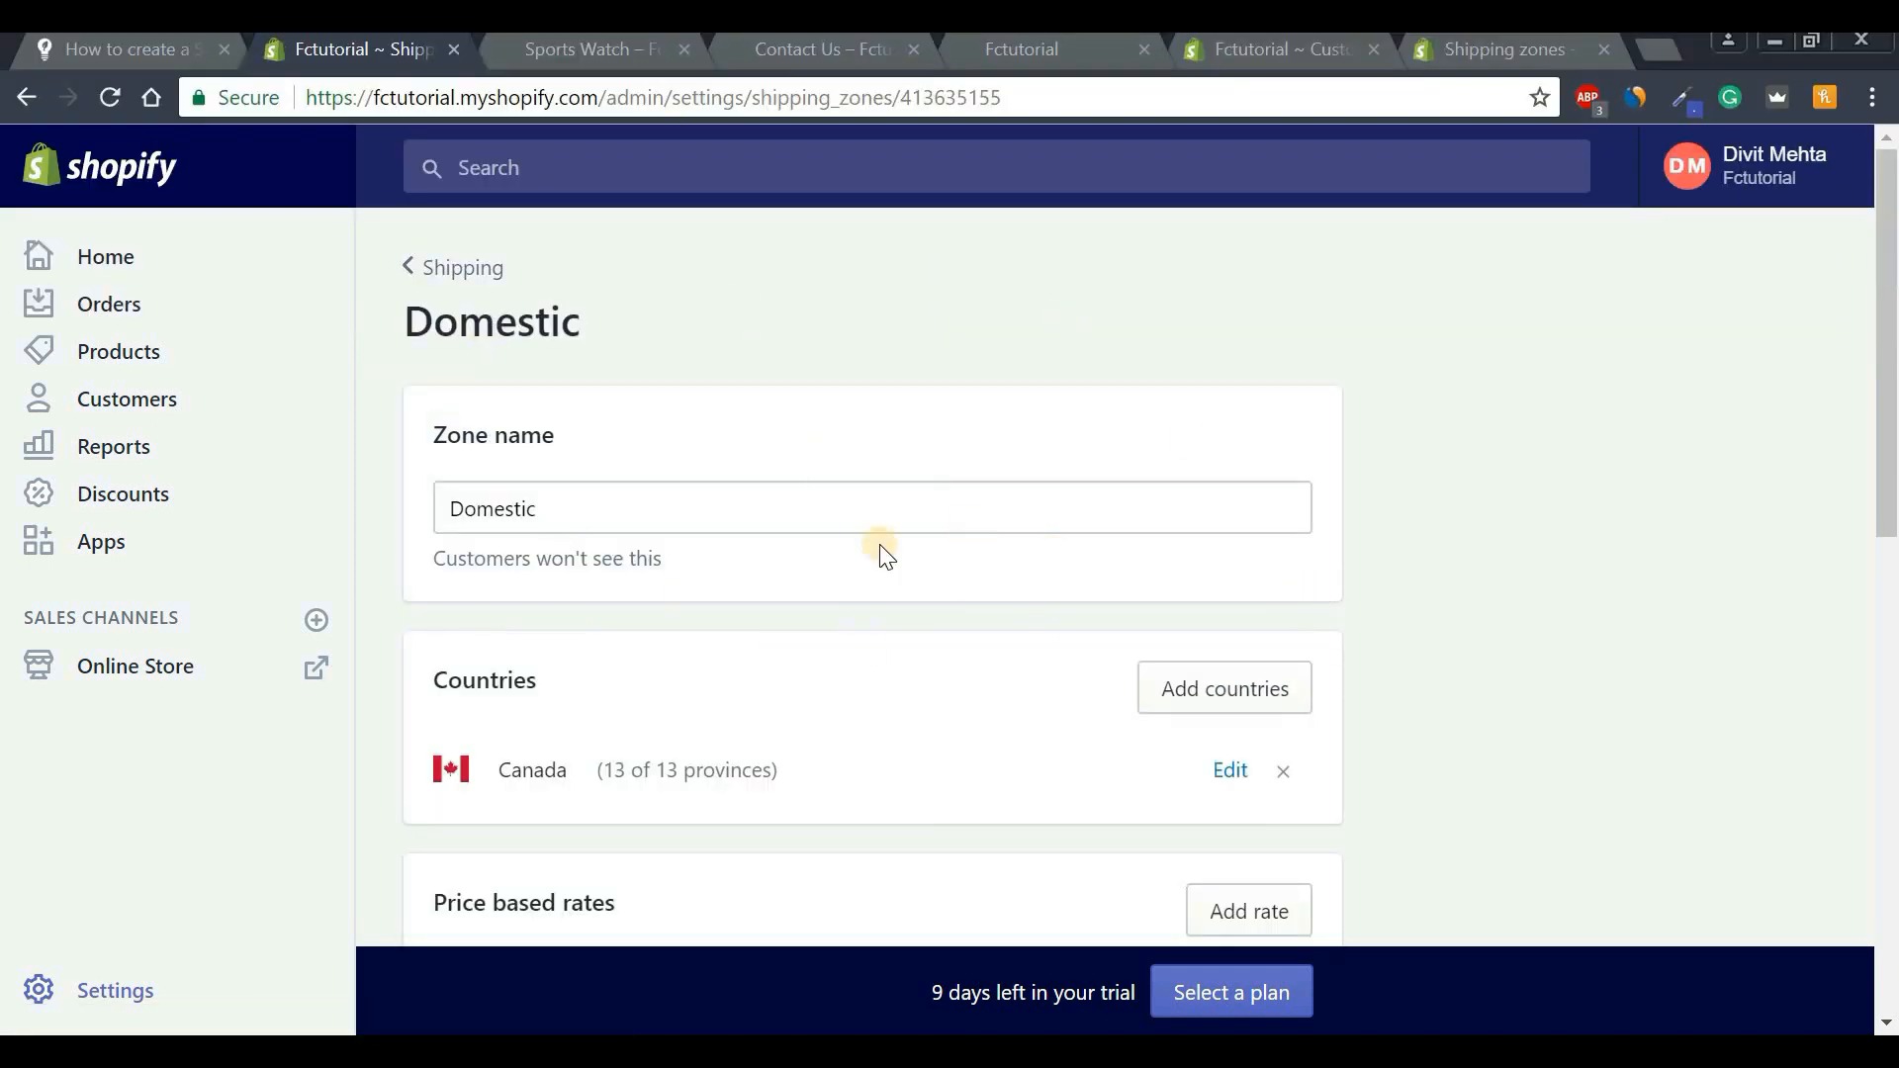
left_click_drag(1872, 452, 1872, 989)
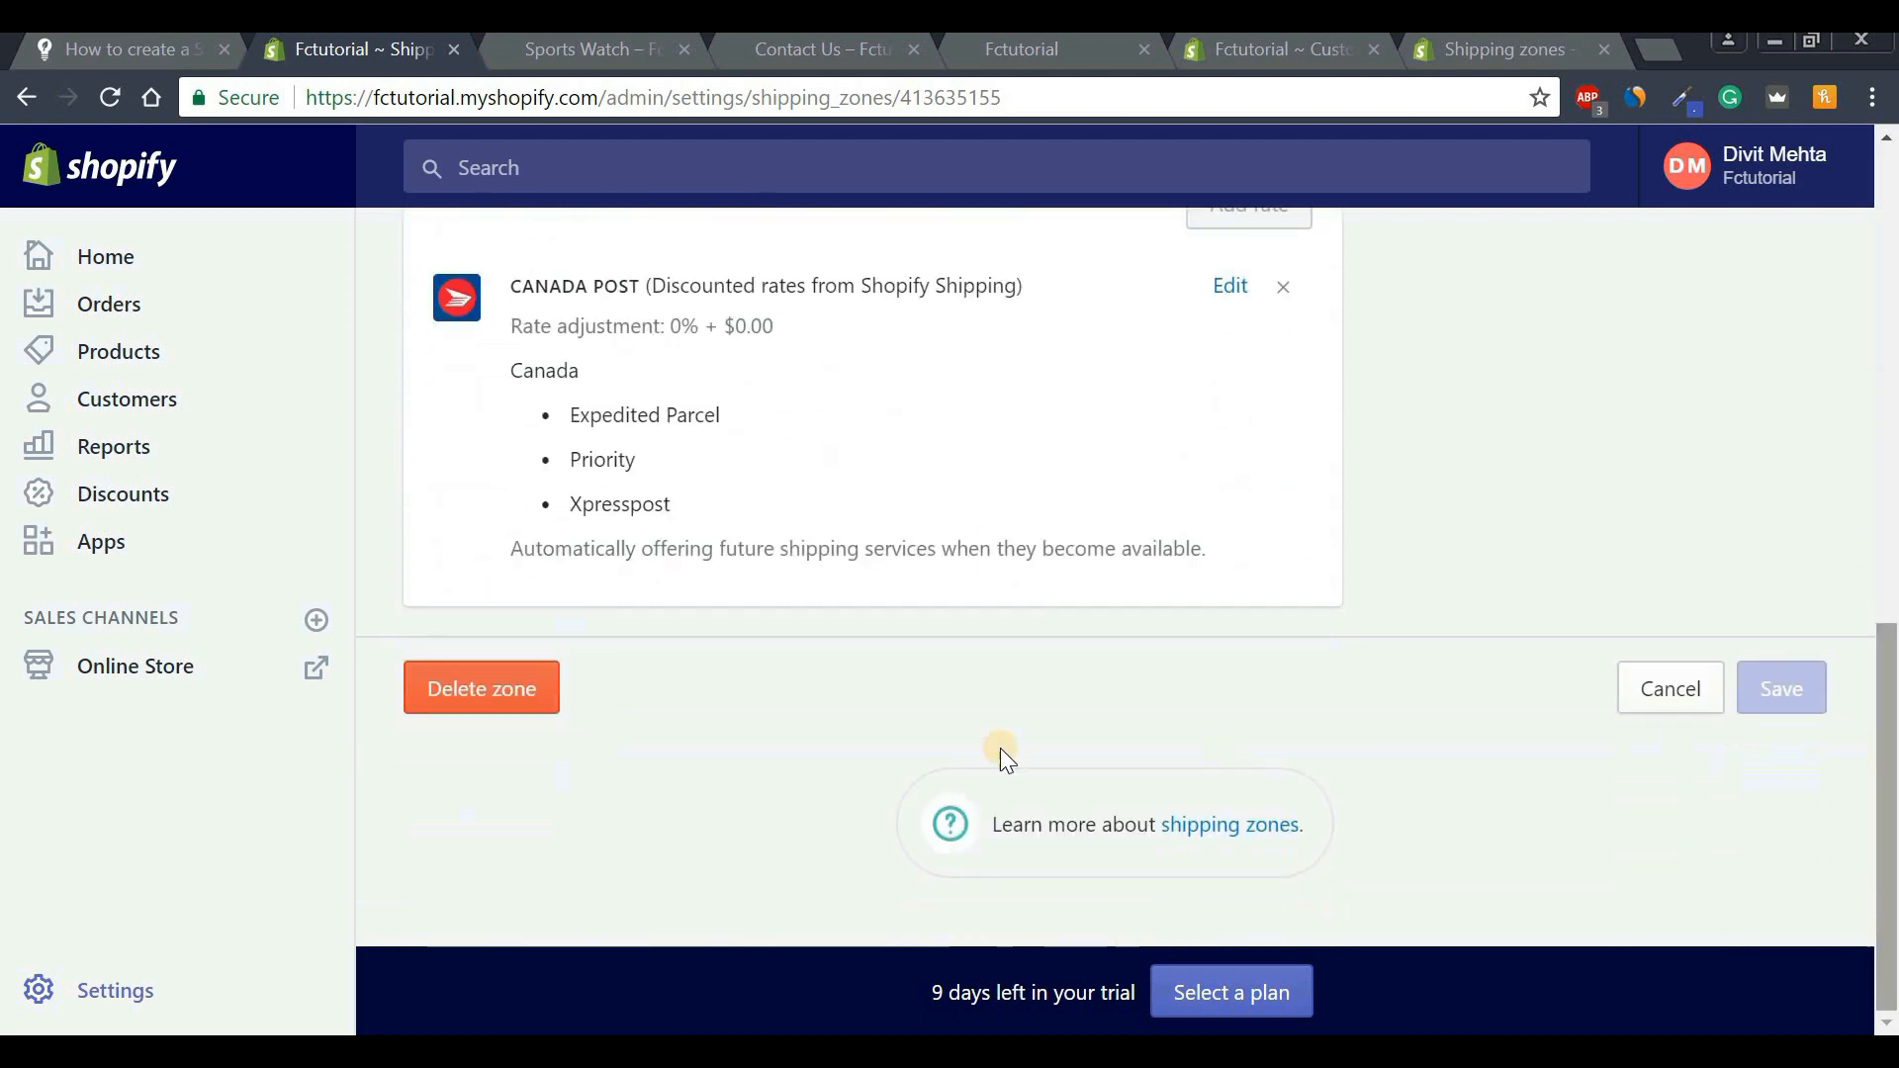
left_click(461, 708)
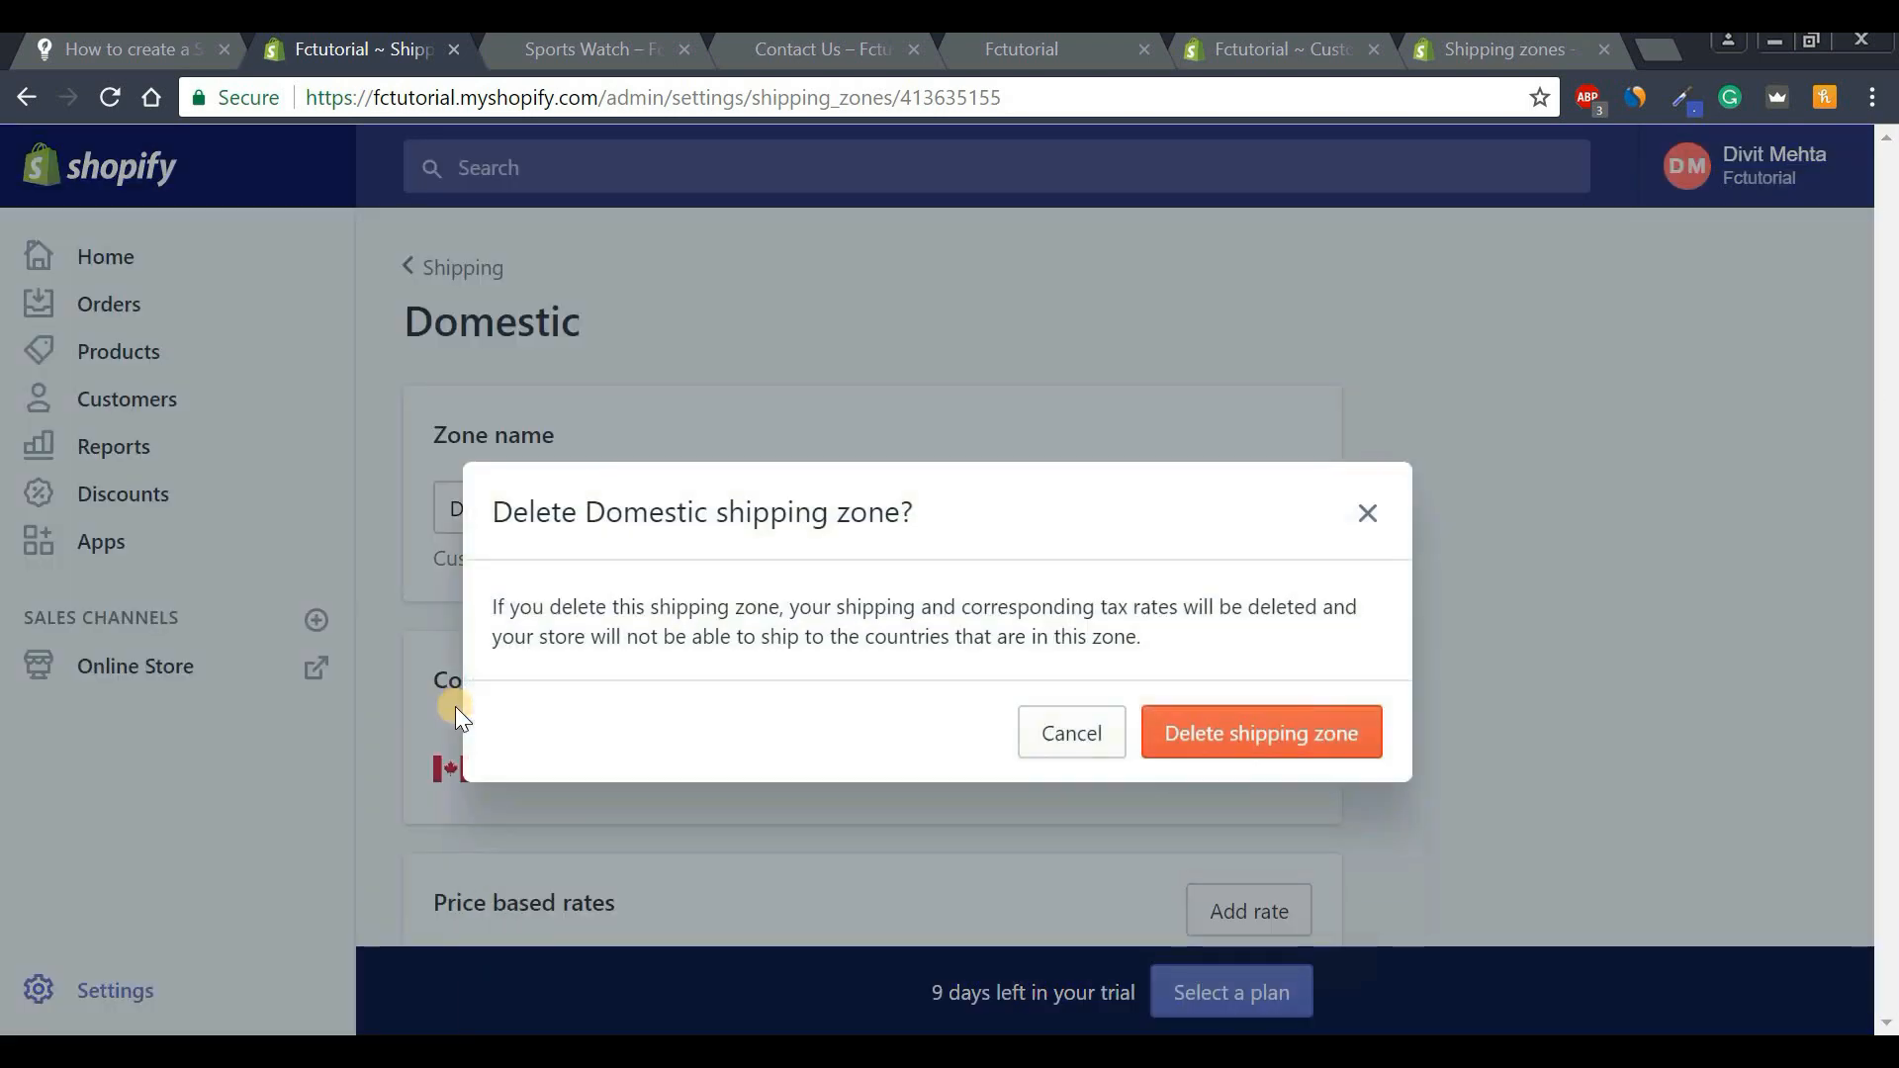
left_click(1237, 740)
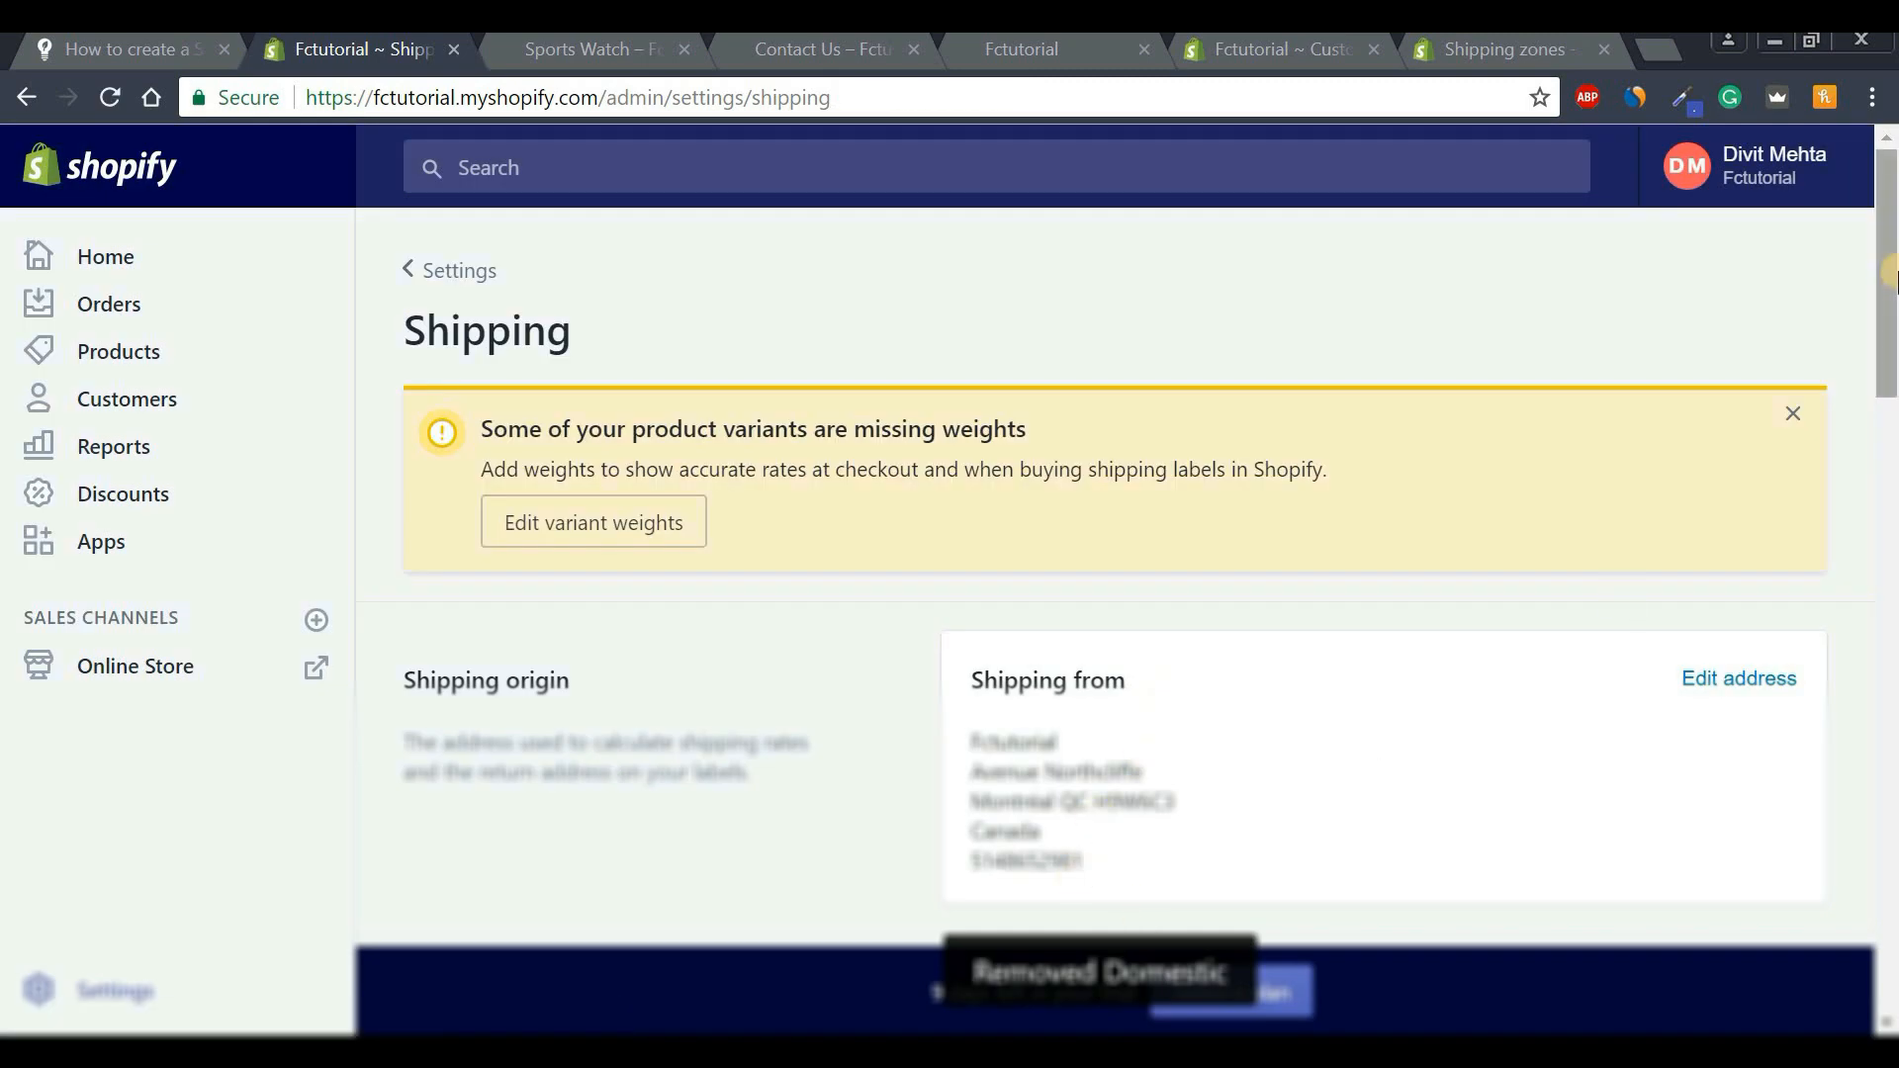
left_click_drag(1890, 277, 1890, 464)
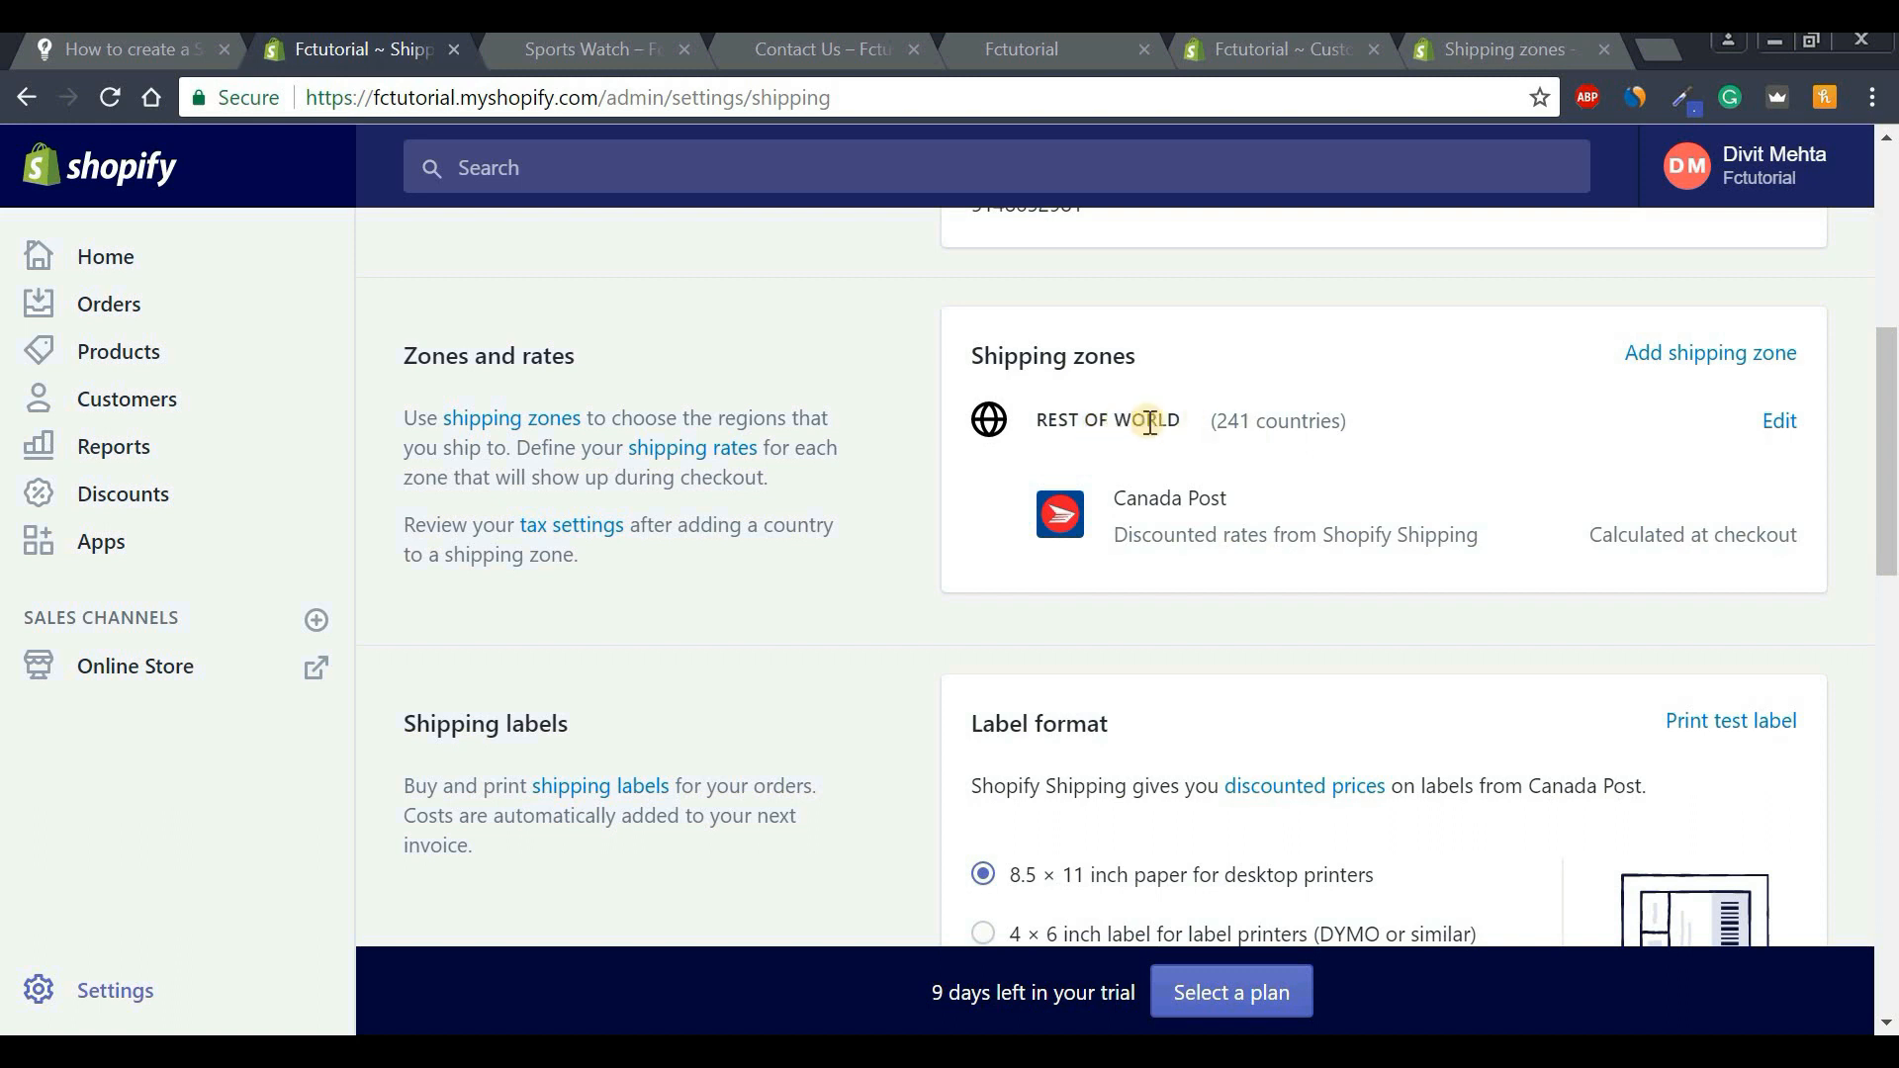
Delete the Rest of World shipping zone.
left_click(1785, 436)
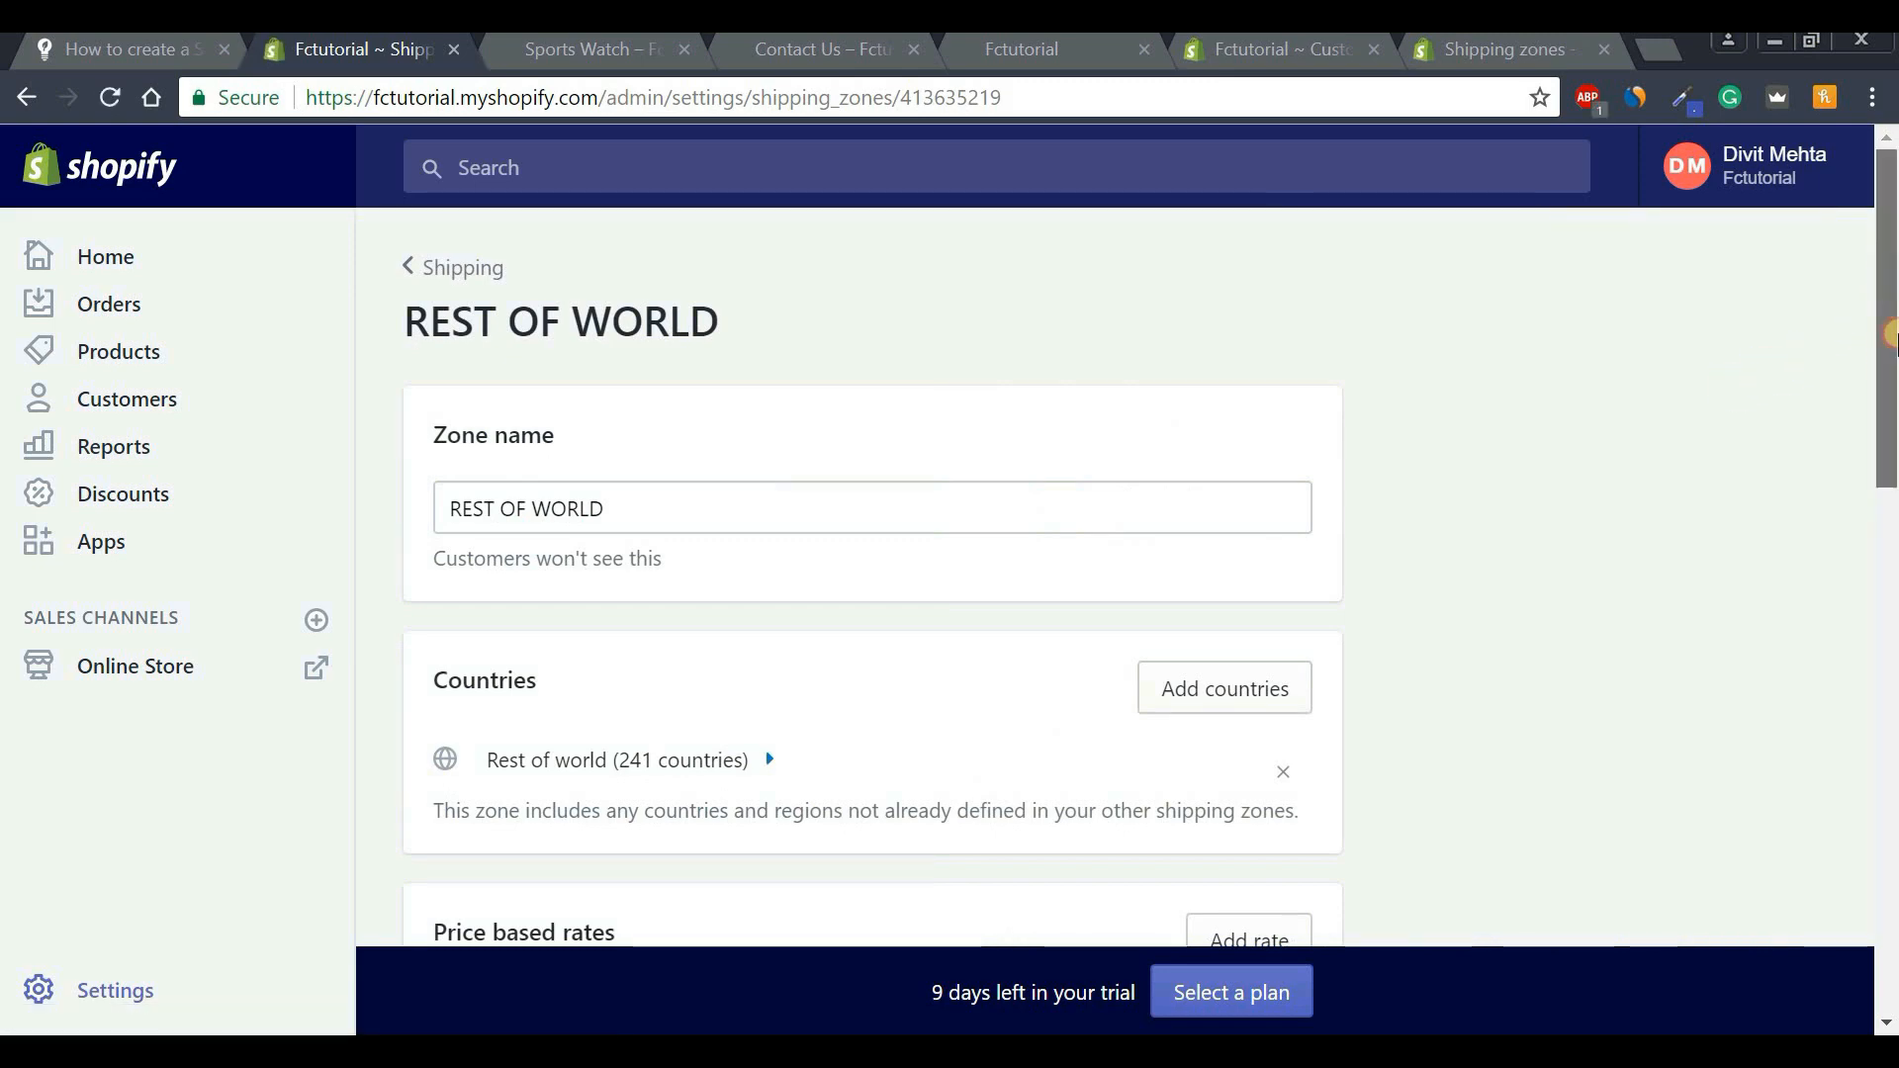
scroll(1526, 770, "down", 12)
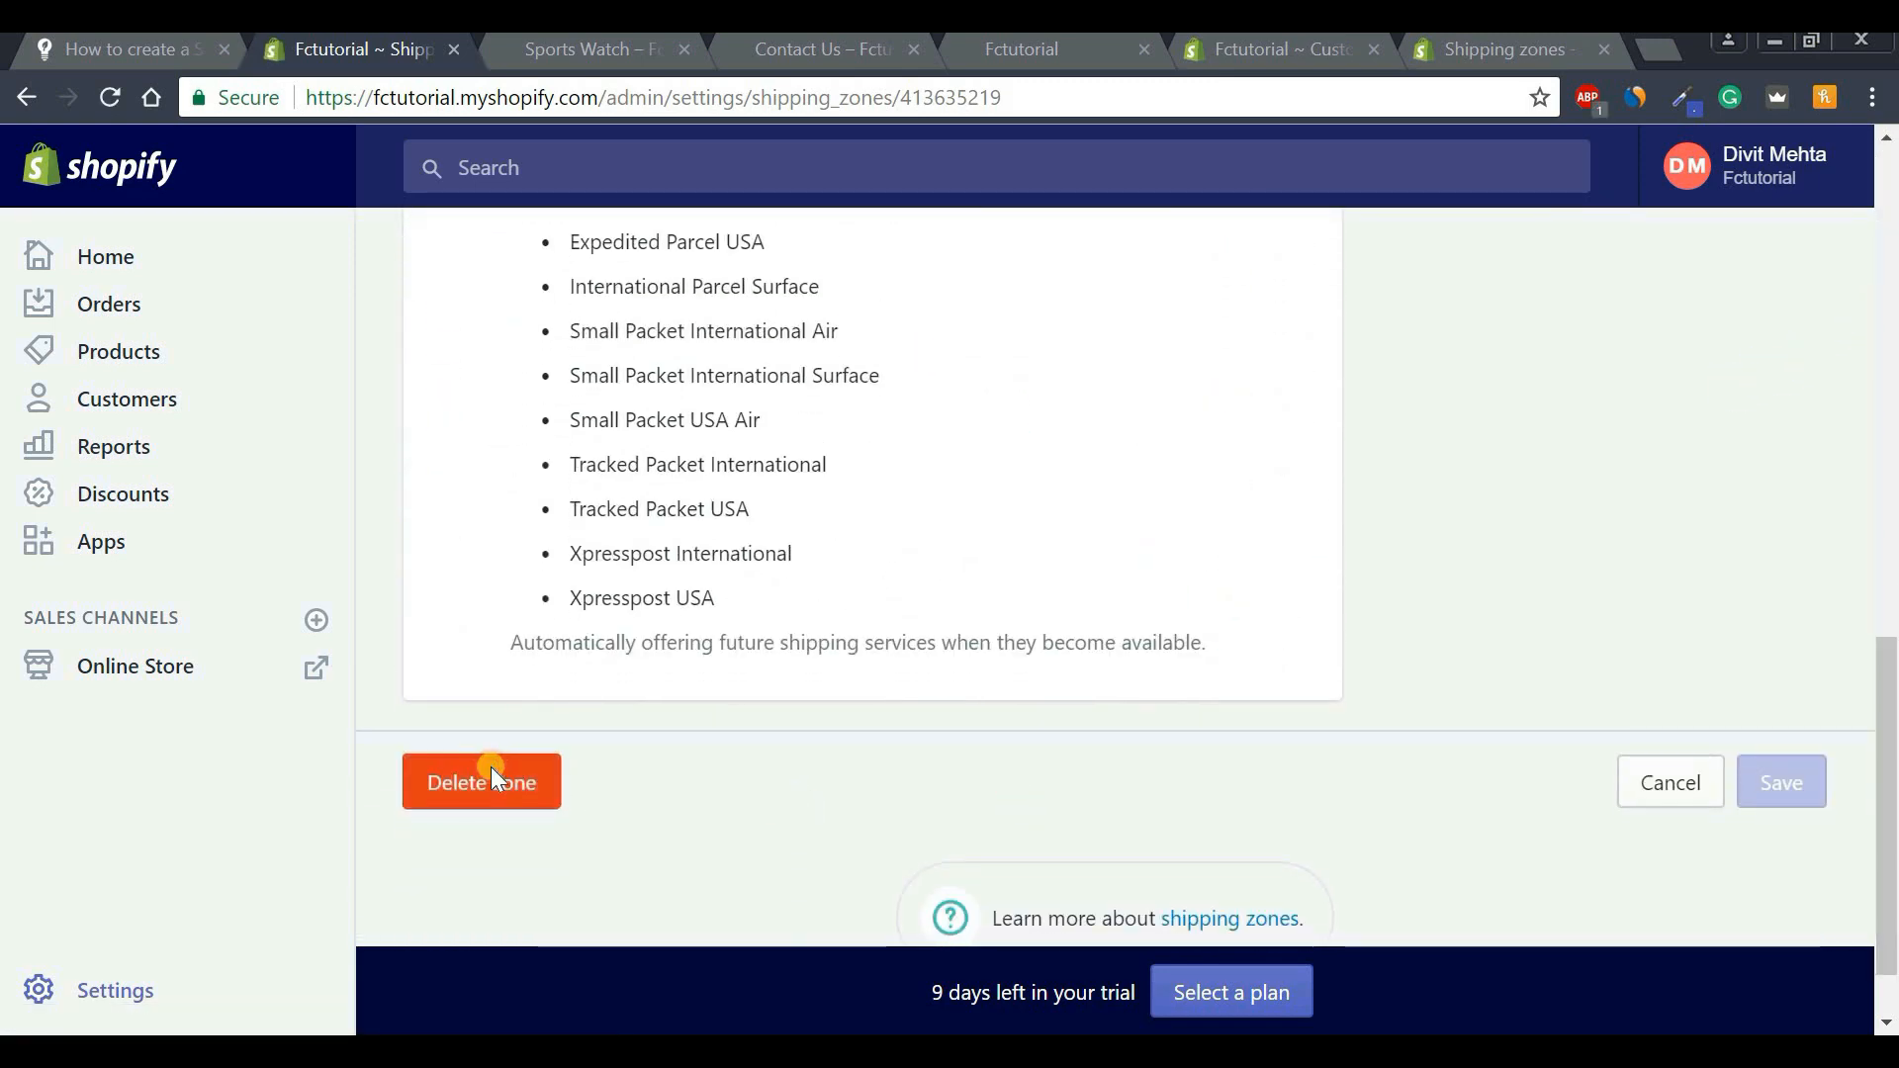
left_click(491, 772)
left_click(1296, 728)
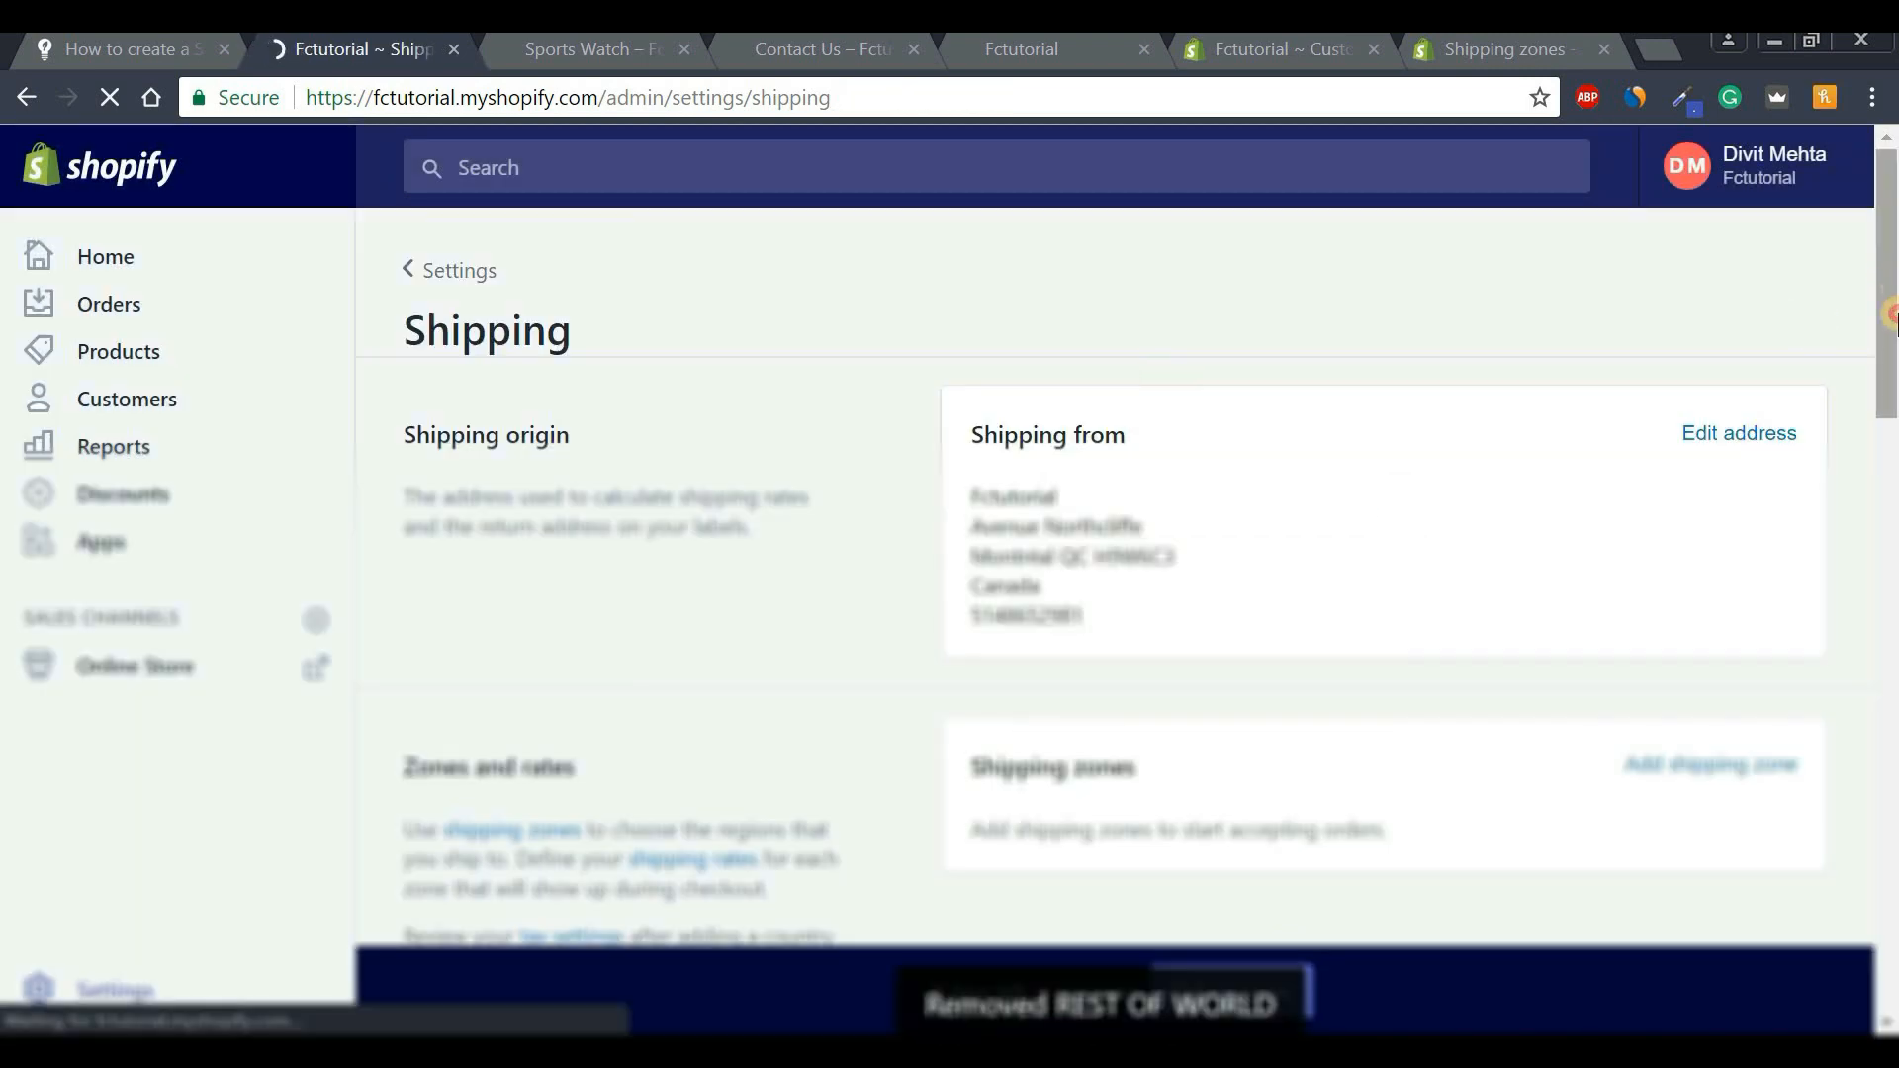
left_click_drag(1896, 457, 1891, 261)
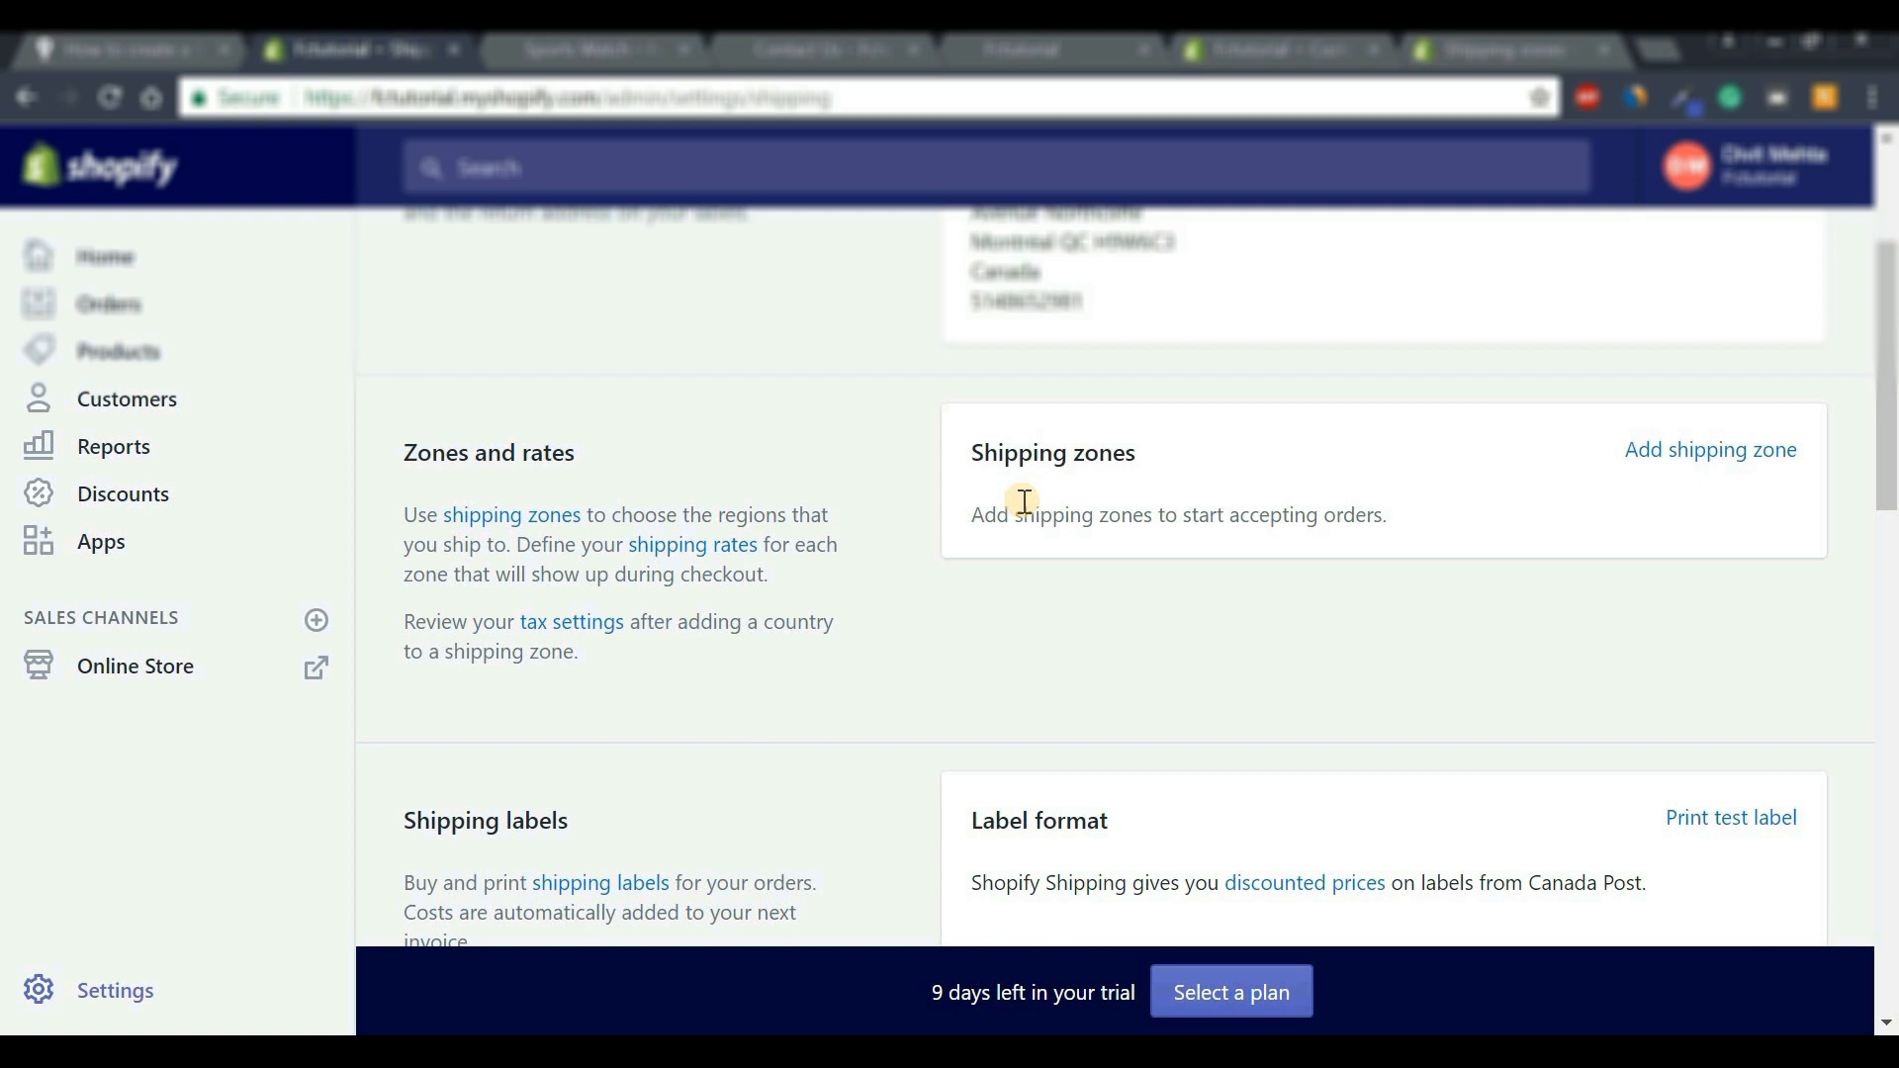
Create a new shipping zone named 'Free Shipping Zone'.
left_click(1709, 455)
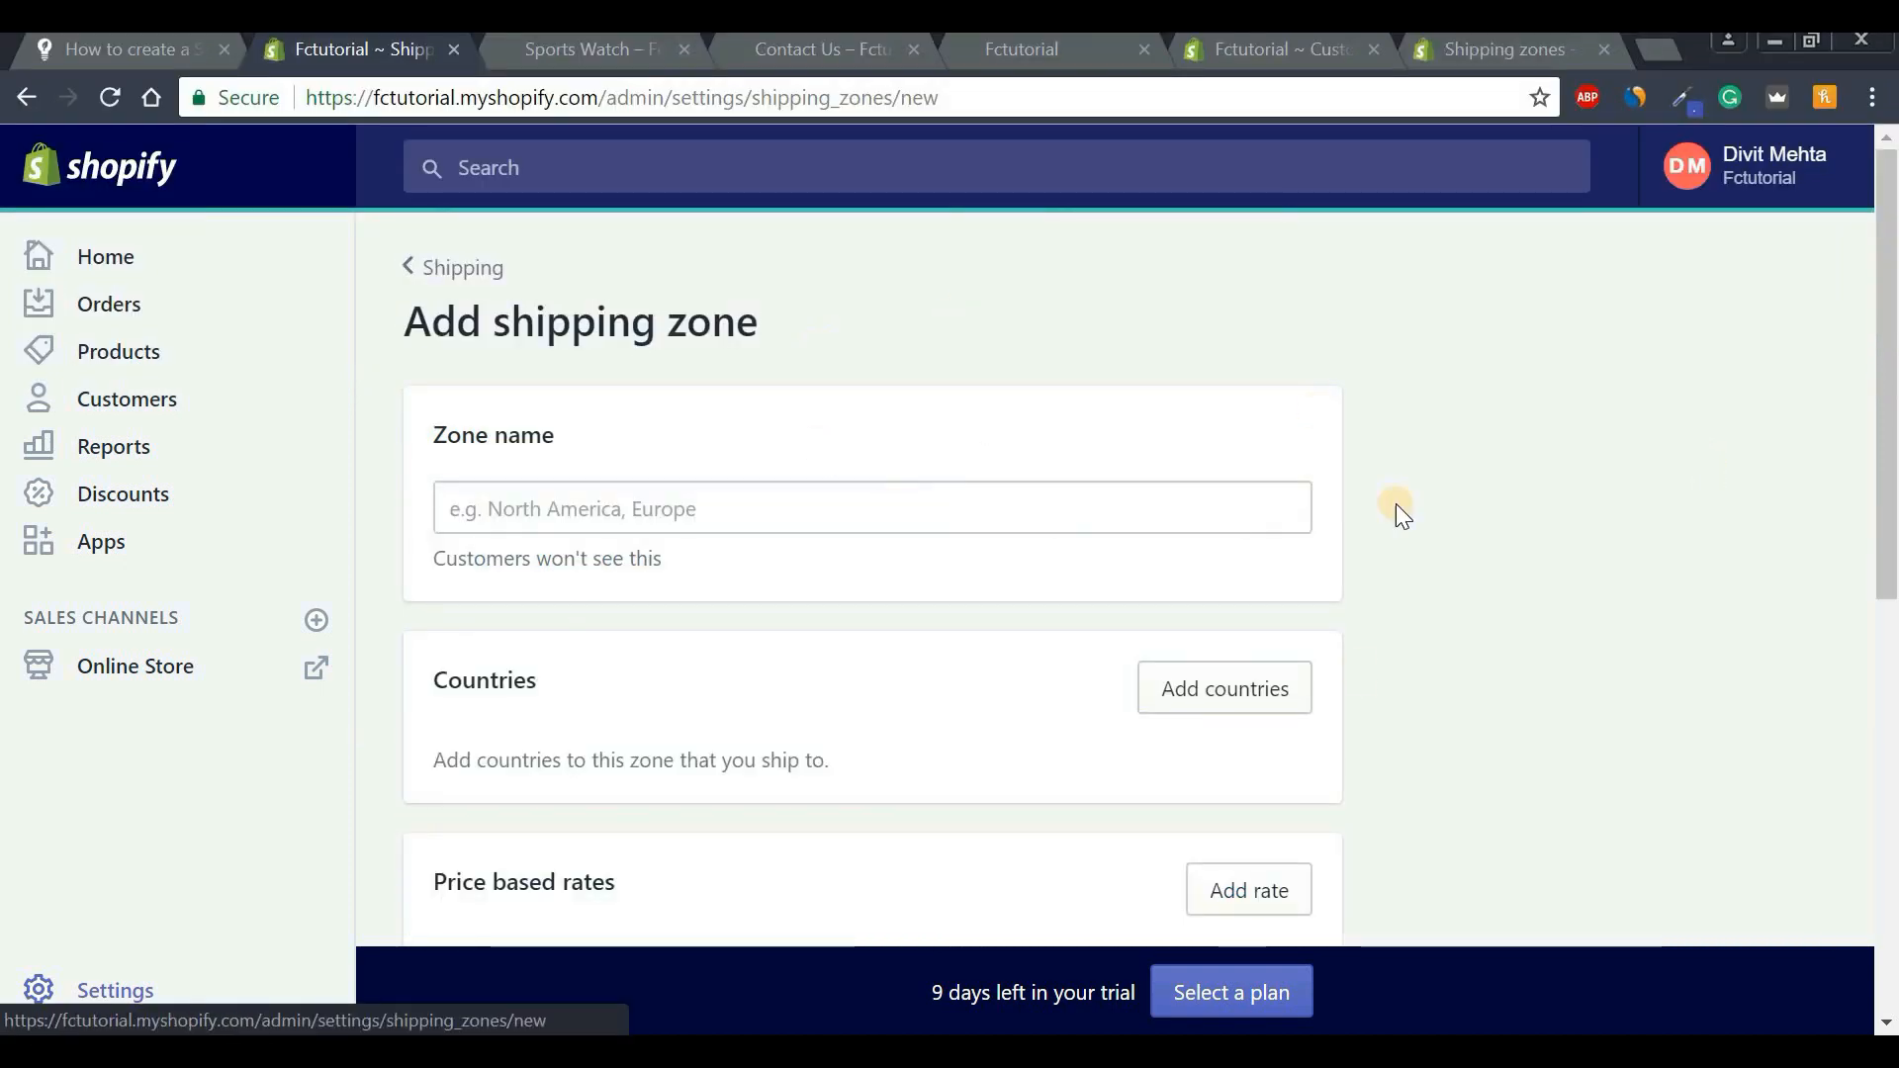
left_click(866, 516)
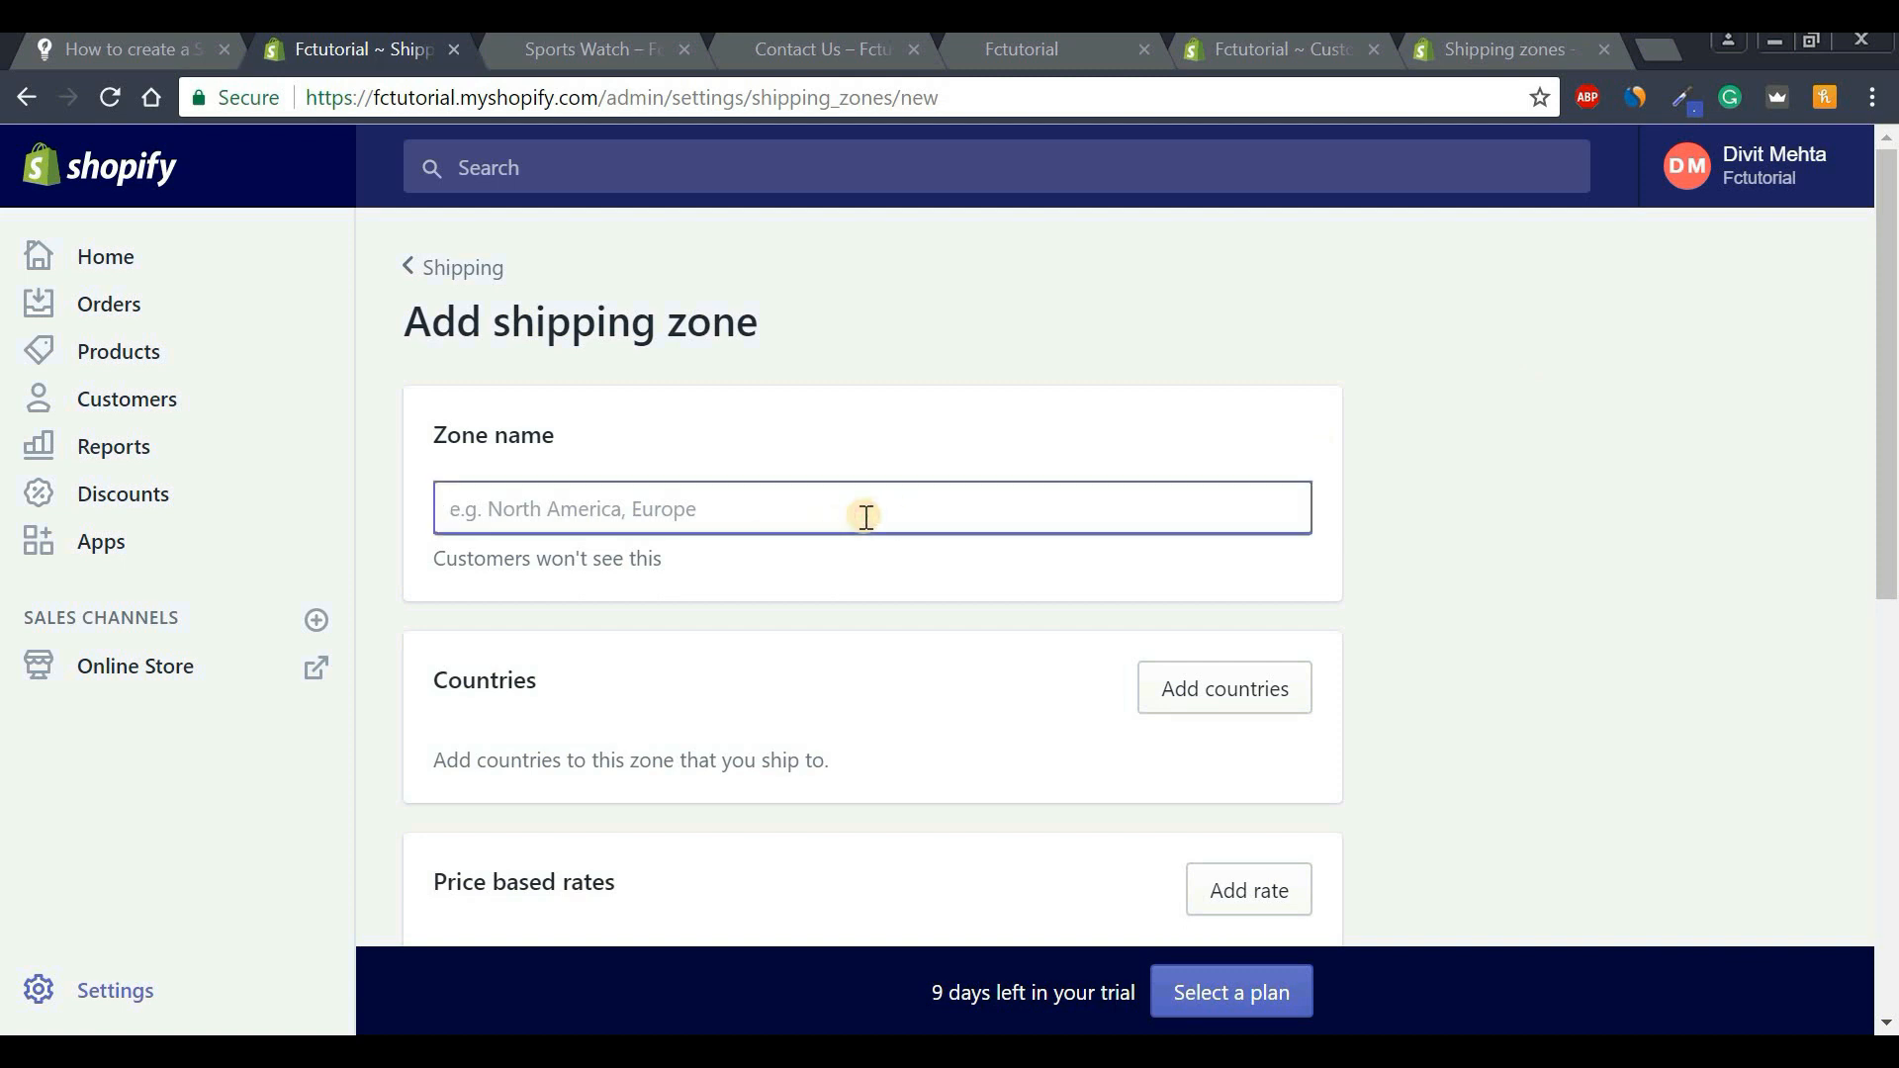
key("Caps_Lock")
type("f")
key("Caps_Lock")
type("REE")
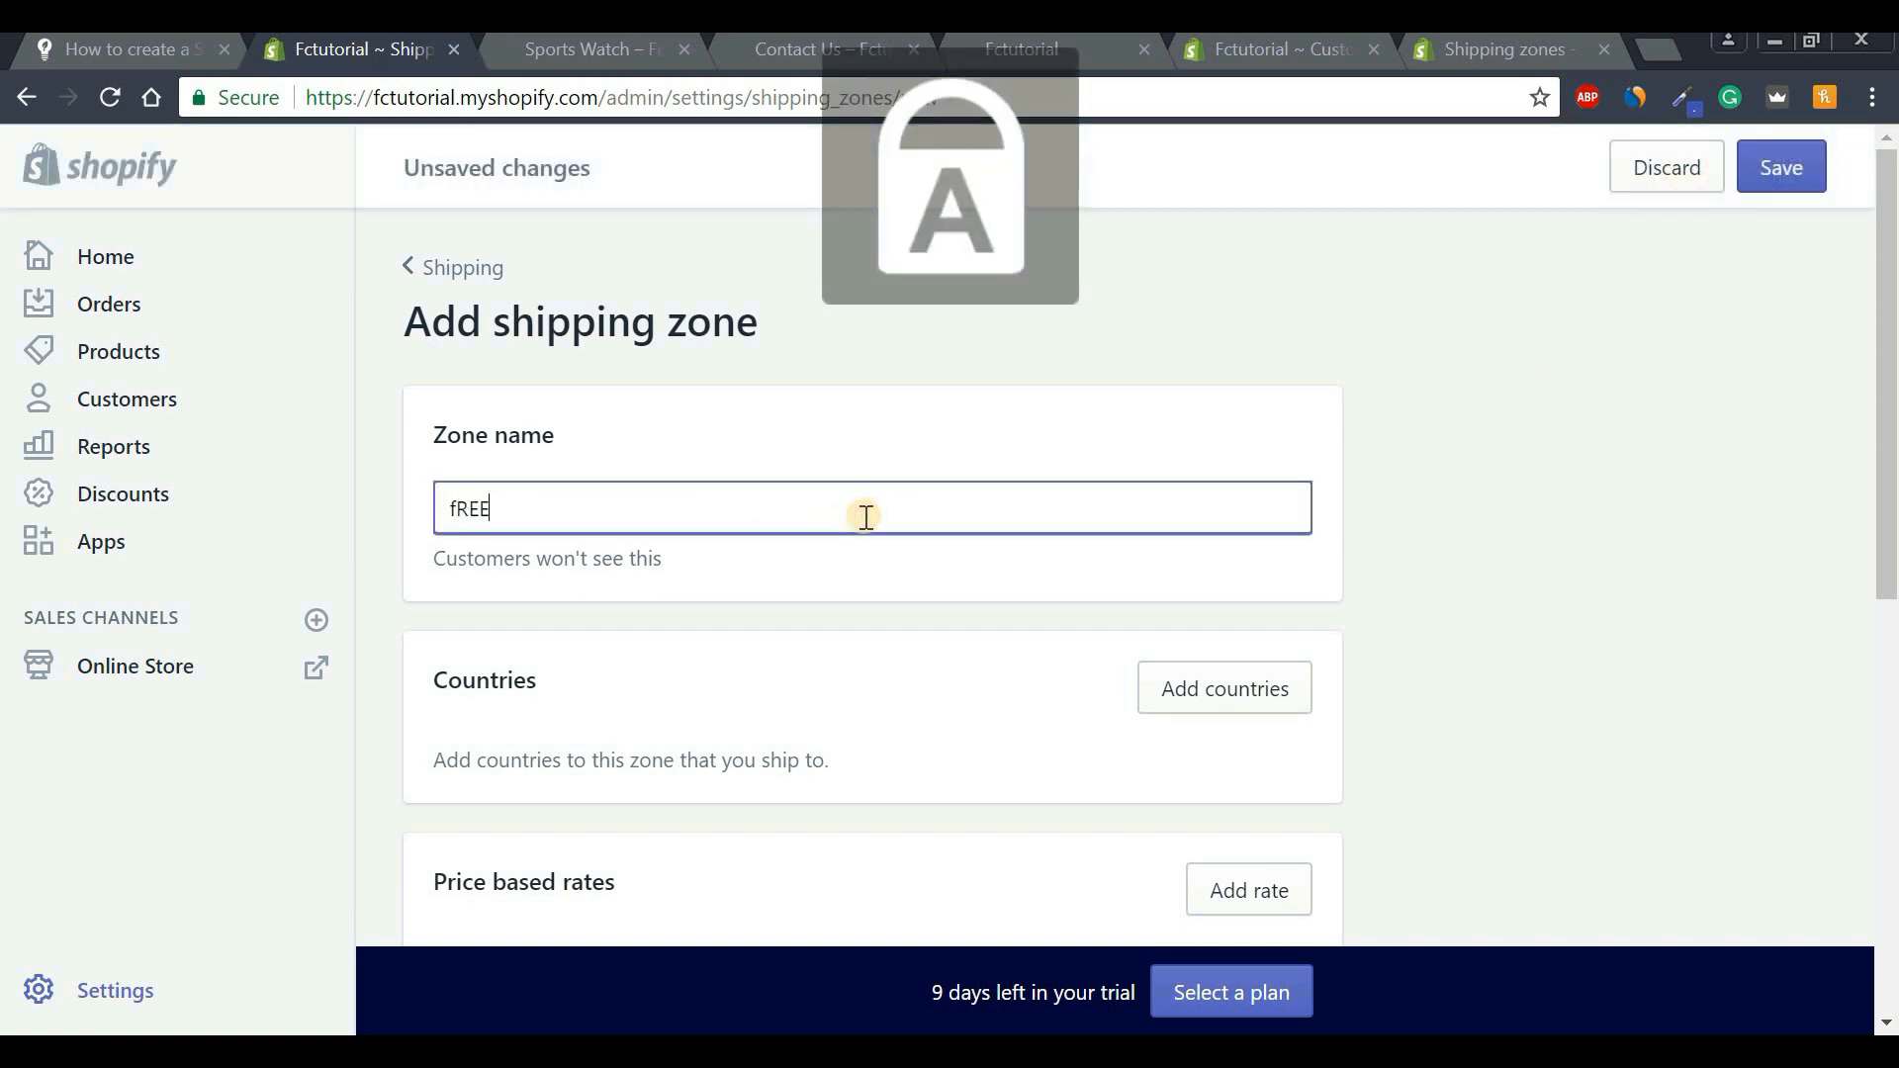
key("BackSpace")
key("BackSpace")
key("BackSpace")
key("Caps_Lock")
key("BackSpace")
type("Free")
key("Caps_Lock")
type("S")
key("Caps_Lock")
type("hi")
type("Z")
key("Caps_Lock")
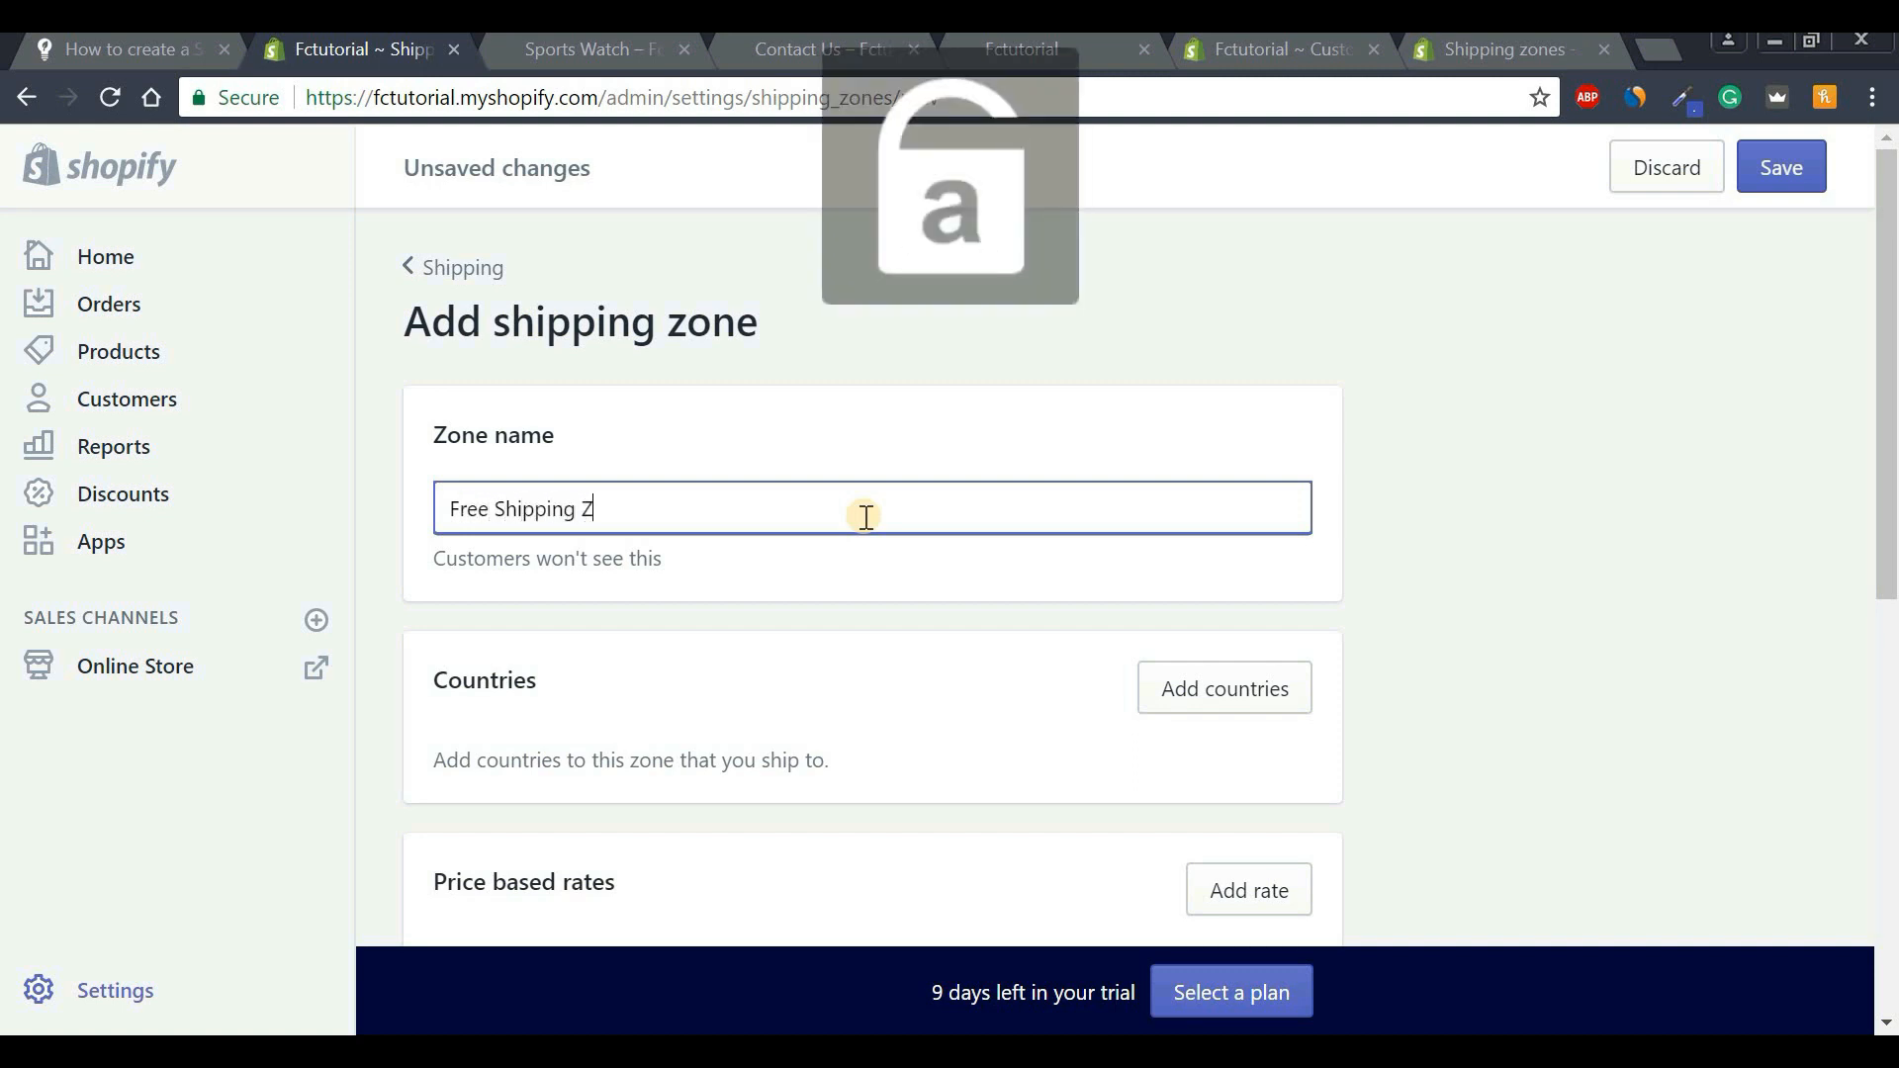
type("one")
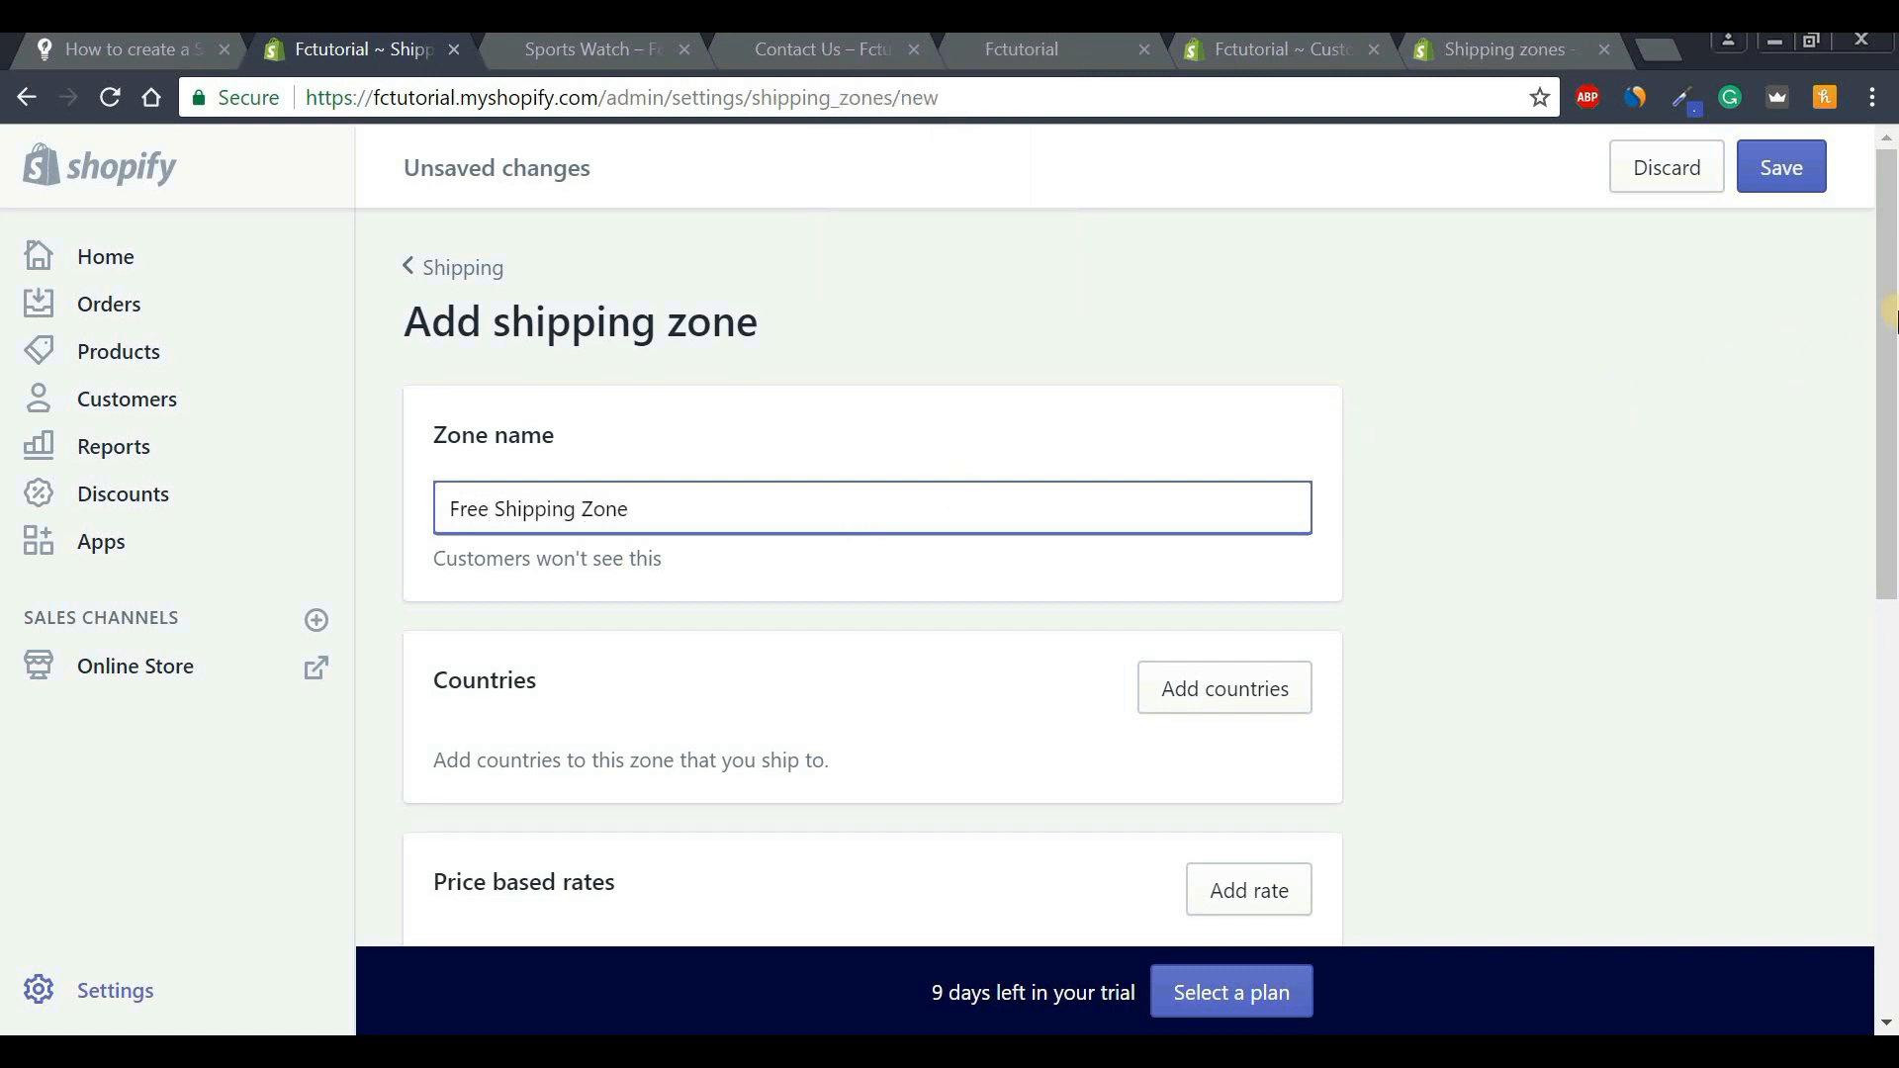
left_click_drag(1889, 321, 1886, 493)
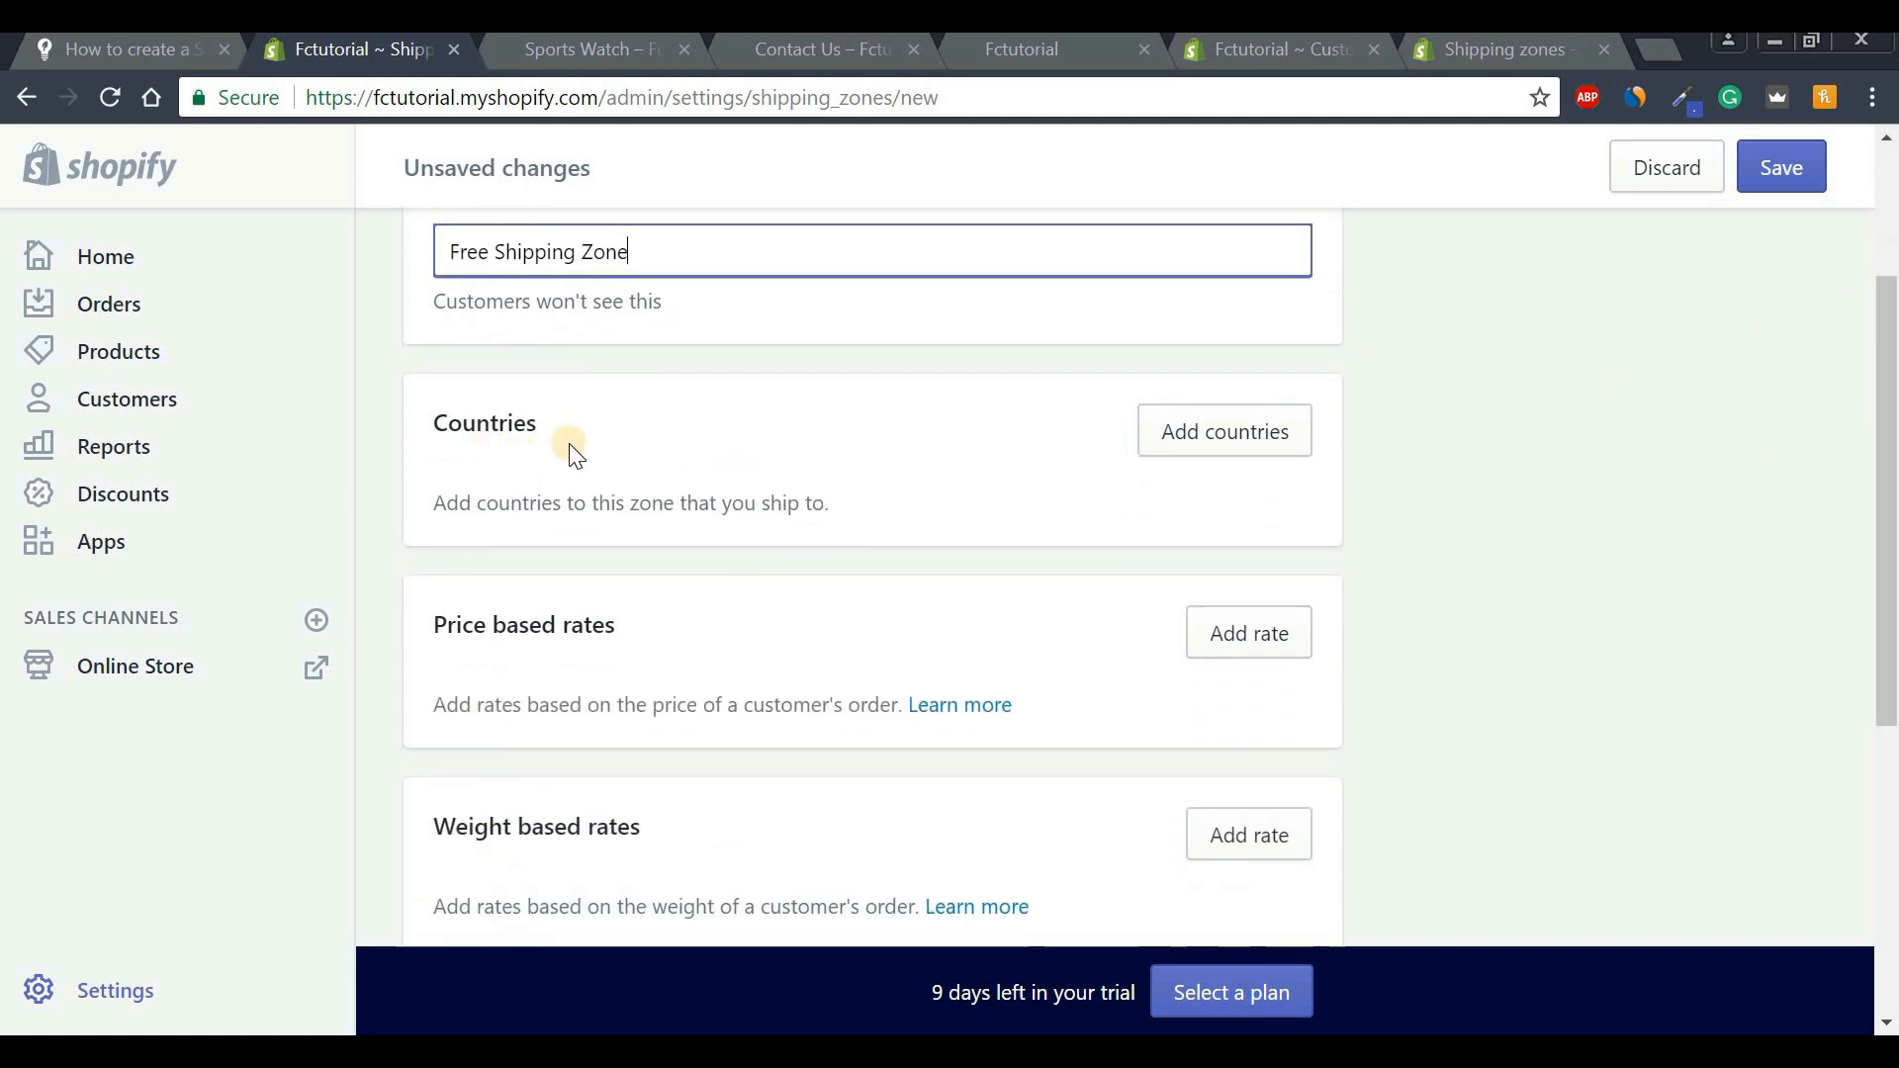
Add Canada and the United States as the zone's countries.
left_click(1230, 443)
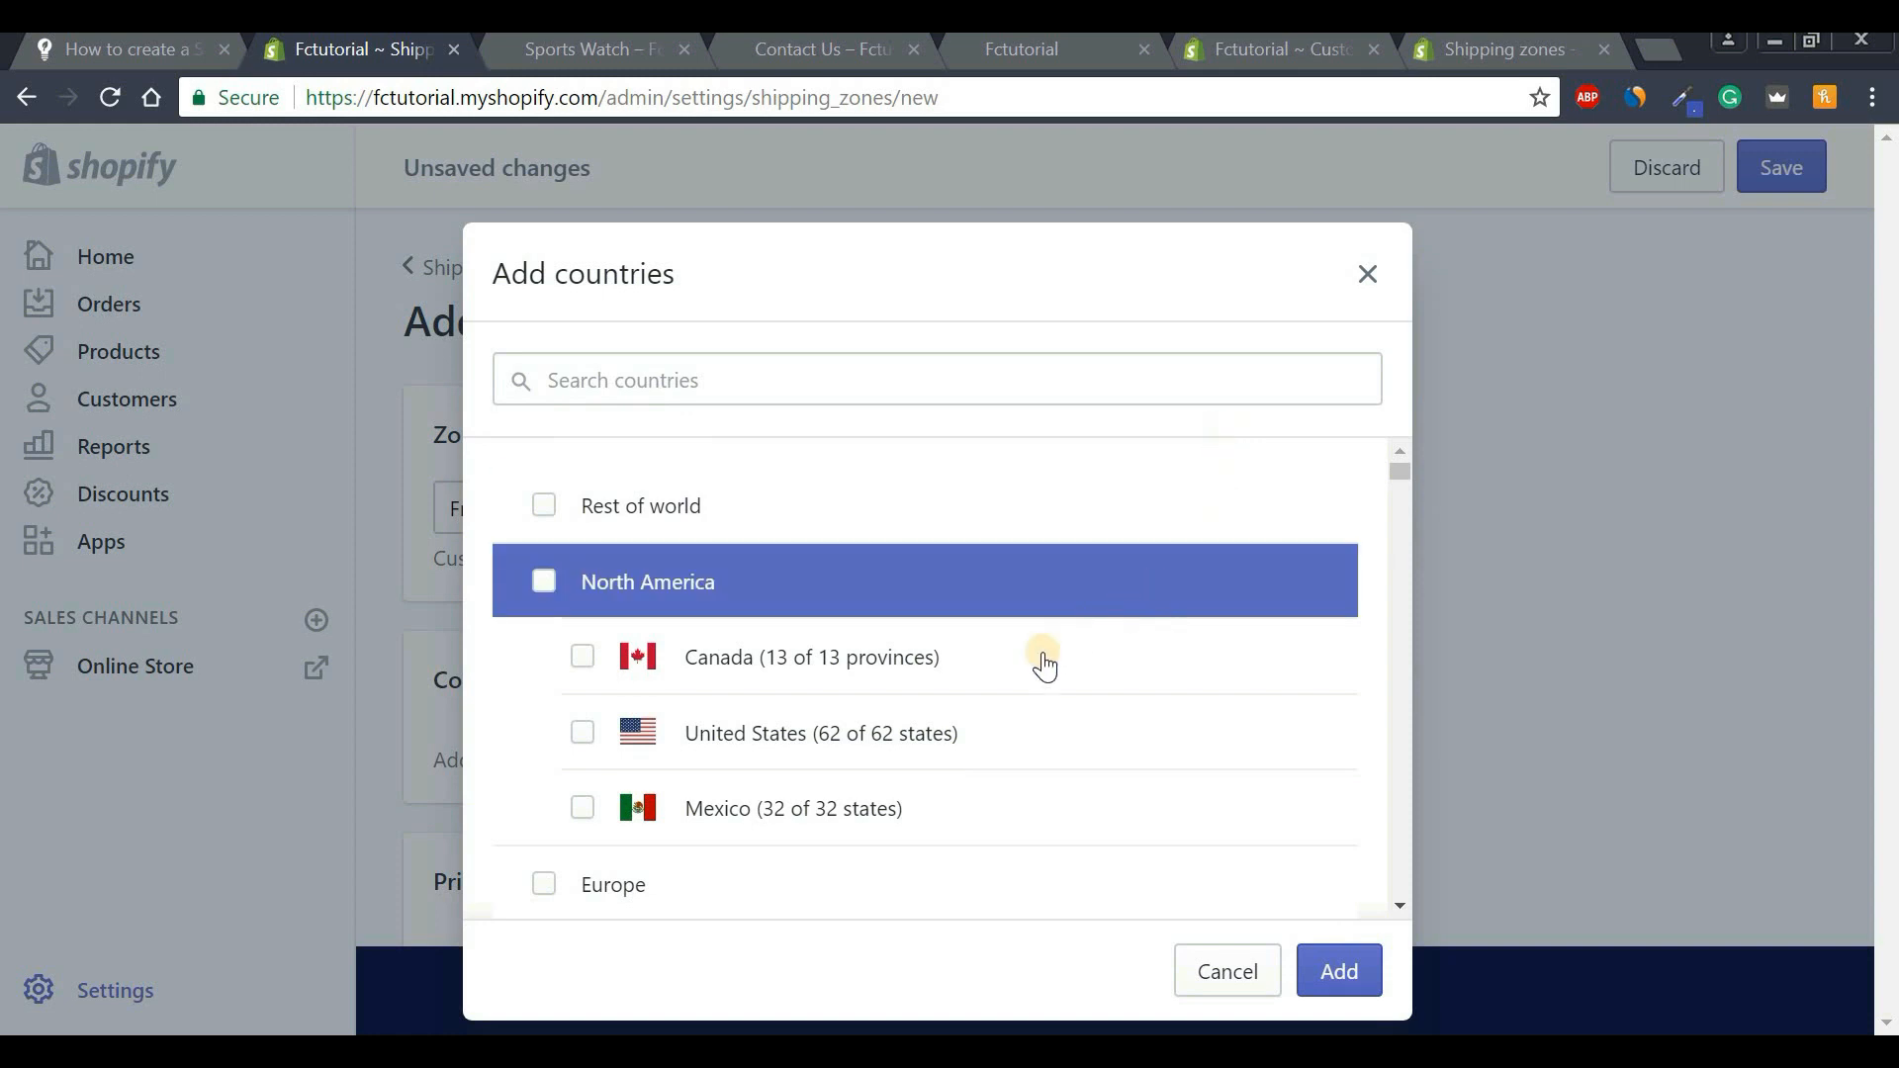
left_click(582, 657)
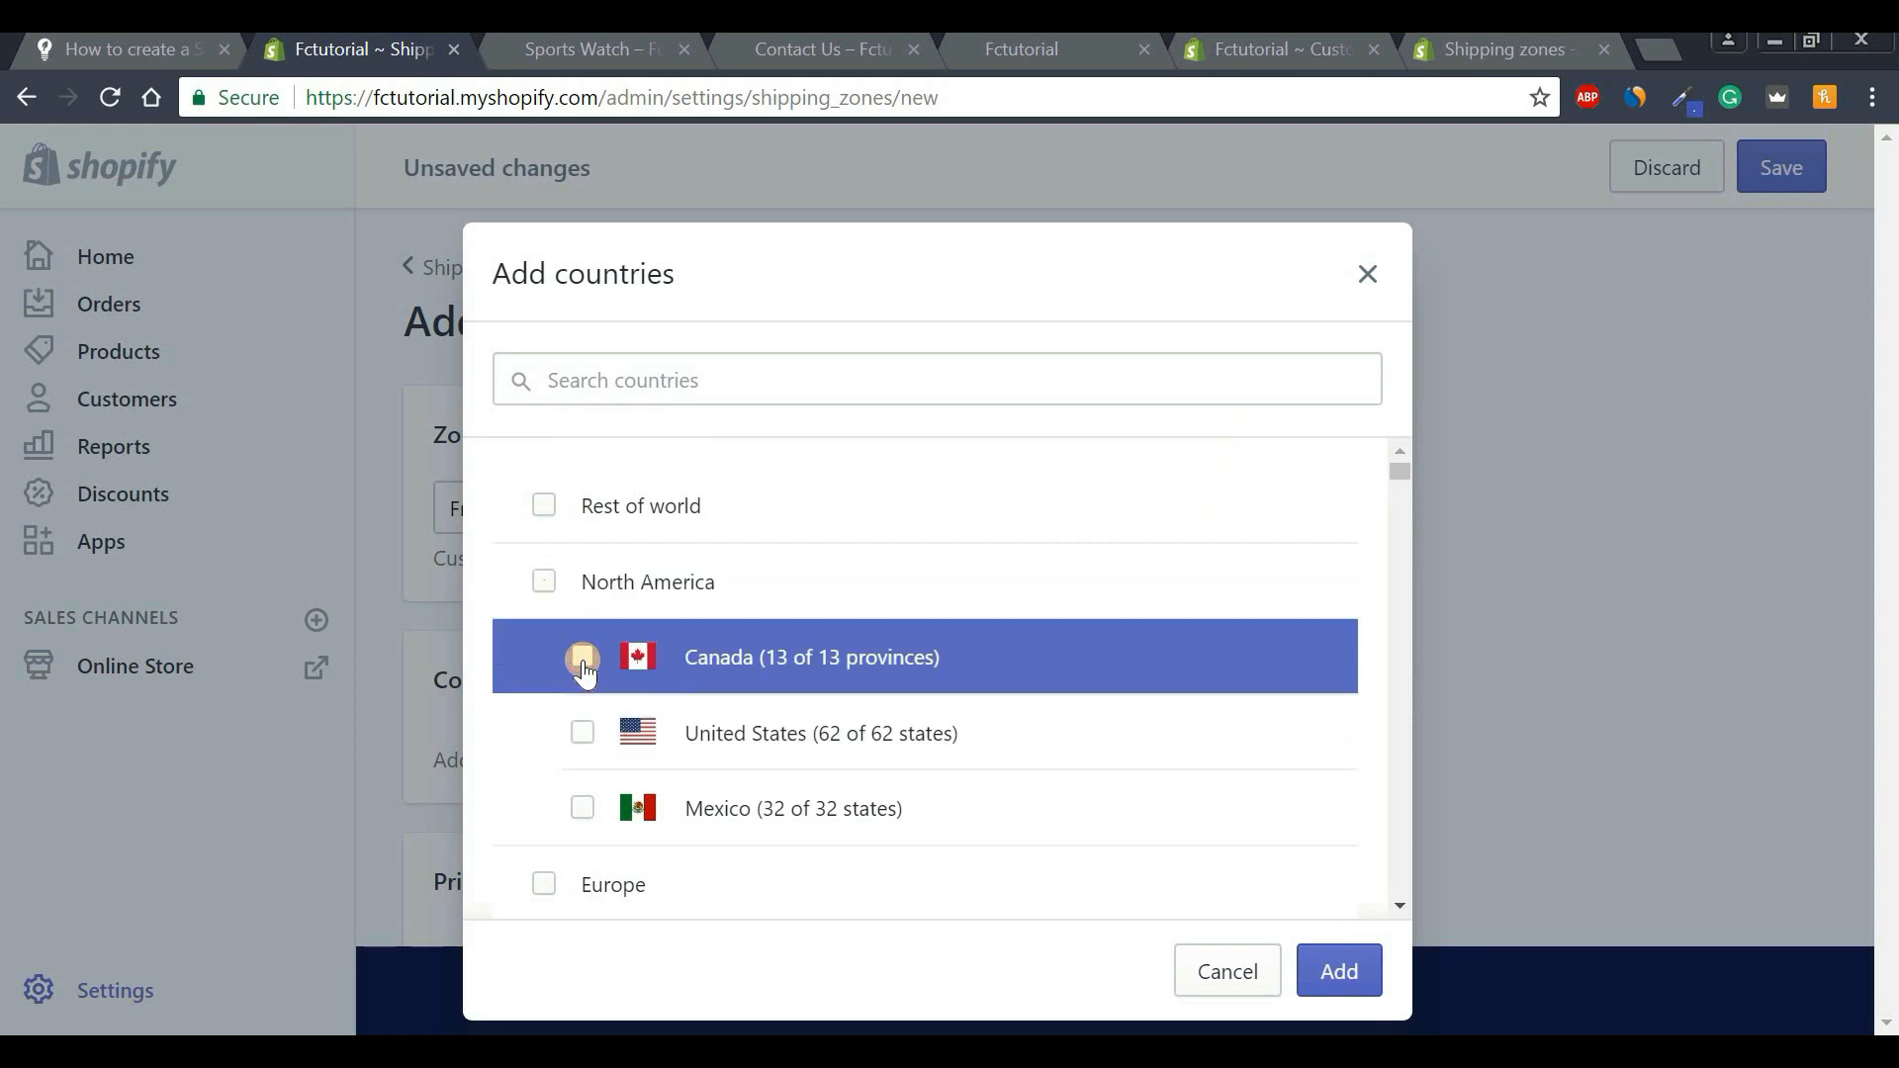
left_click(584, 733)
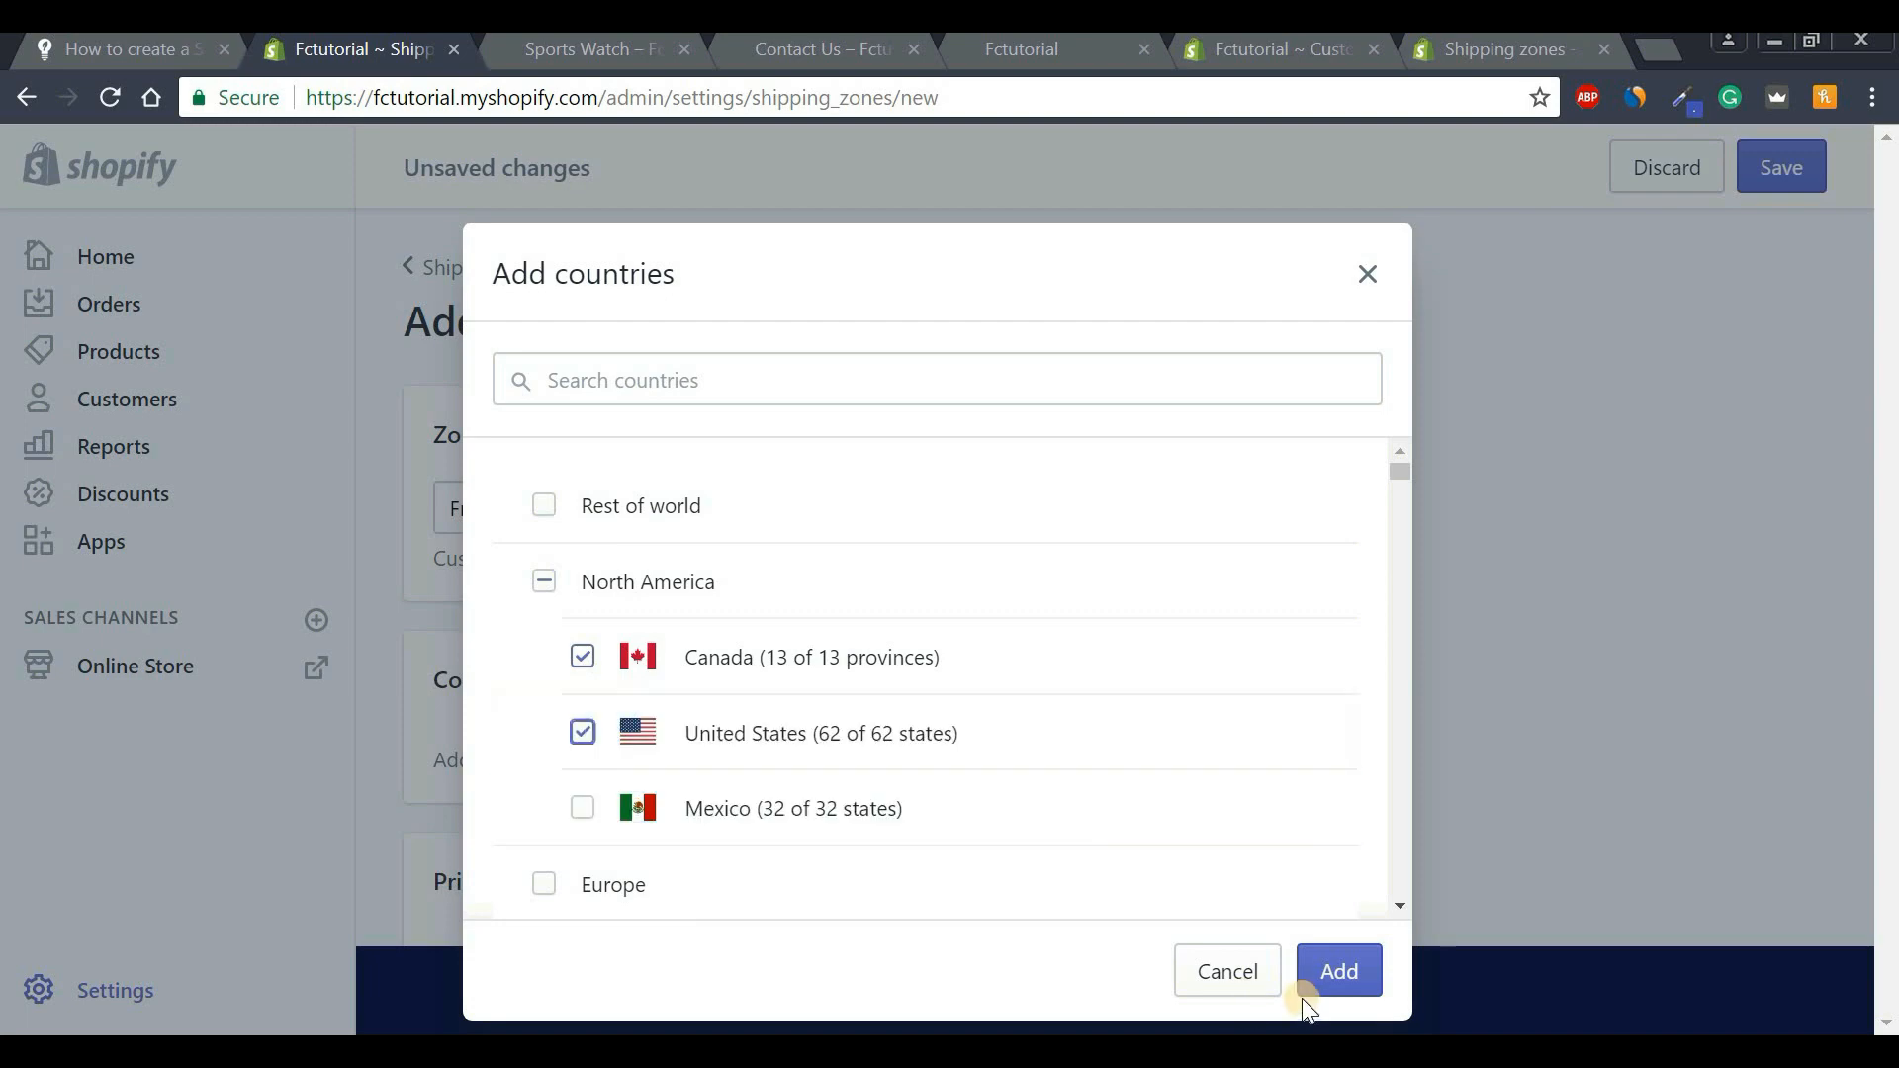
left_click(1341, 975)
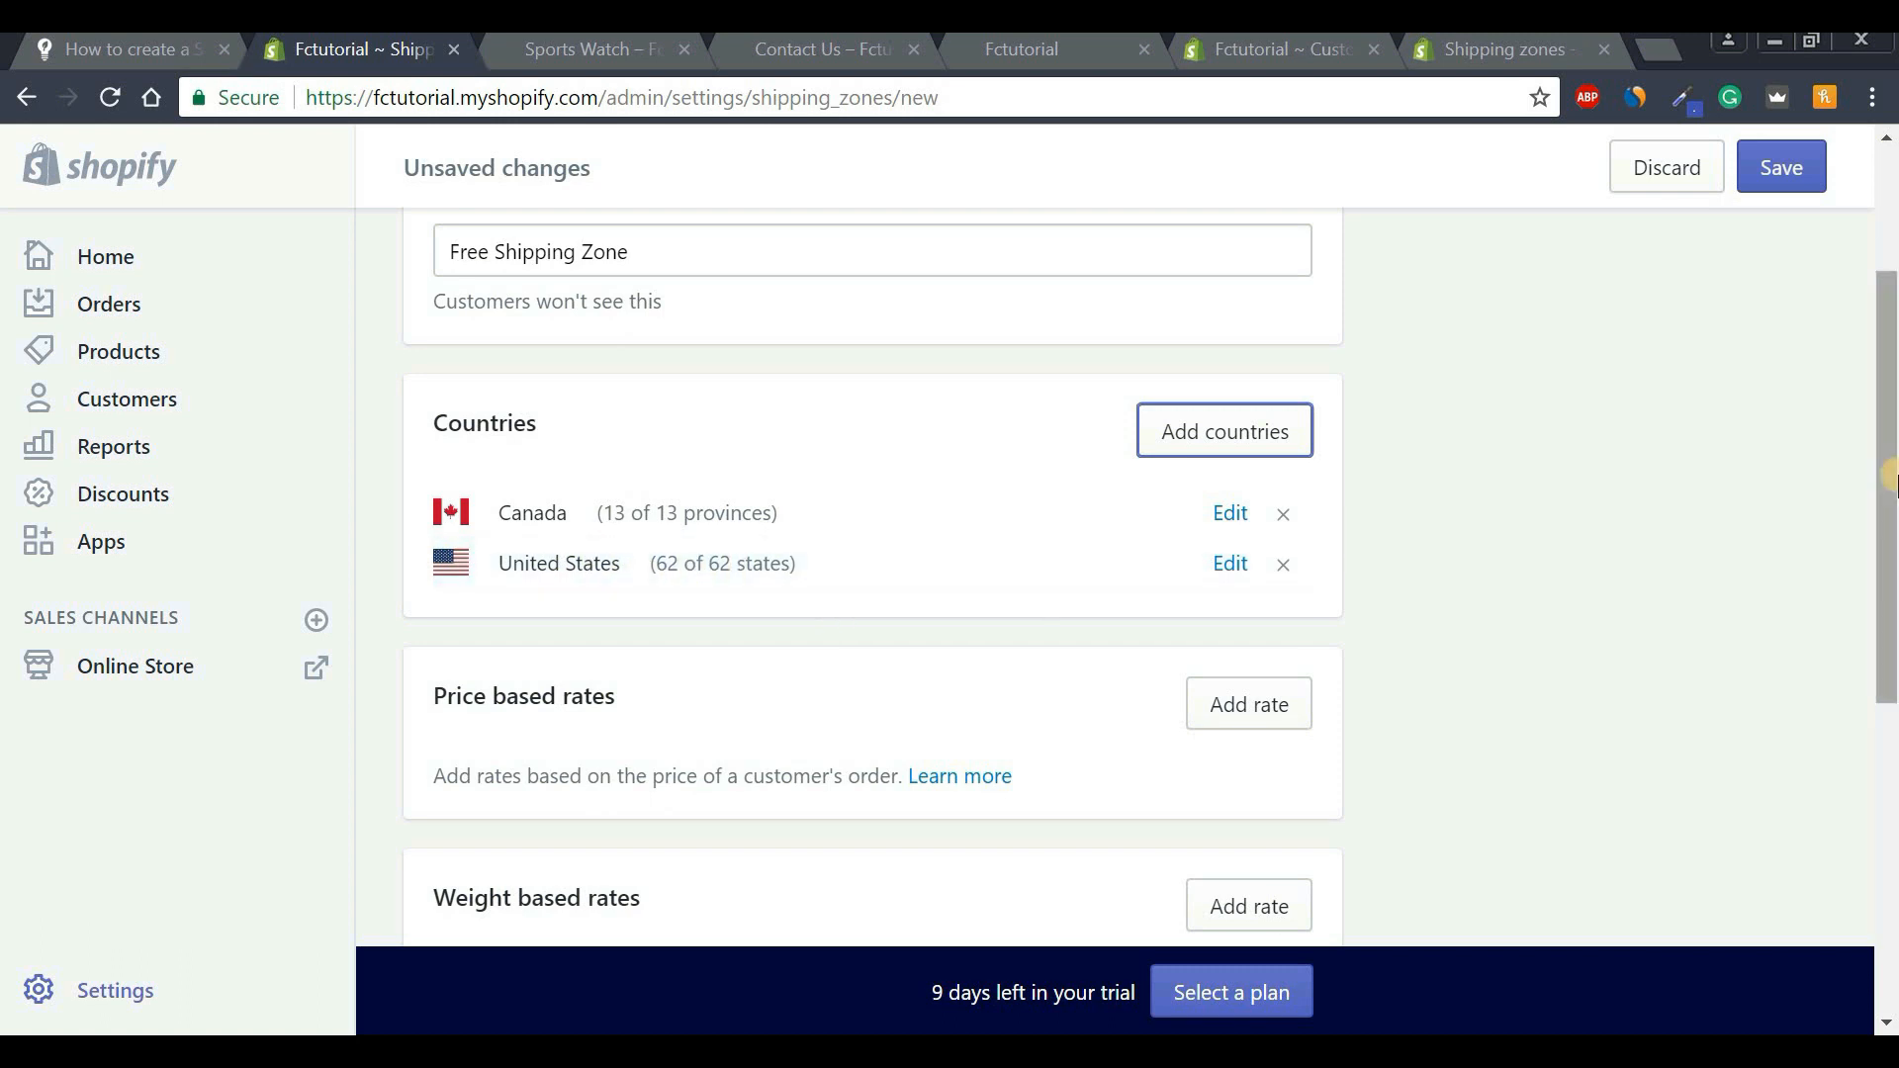
left_click_drag(1889, 480, 1890, 644)
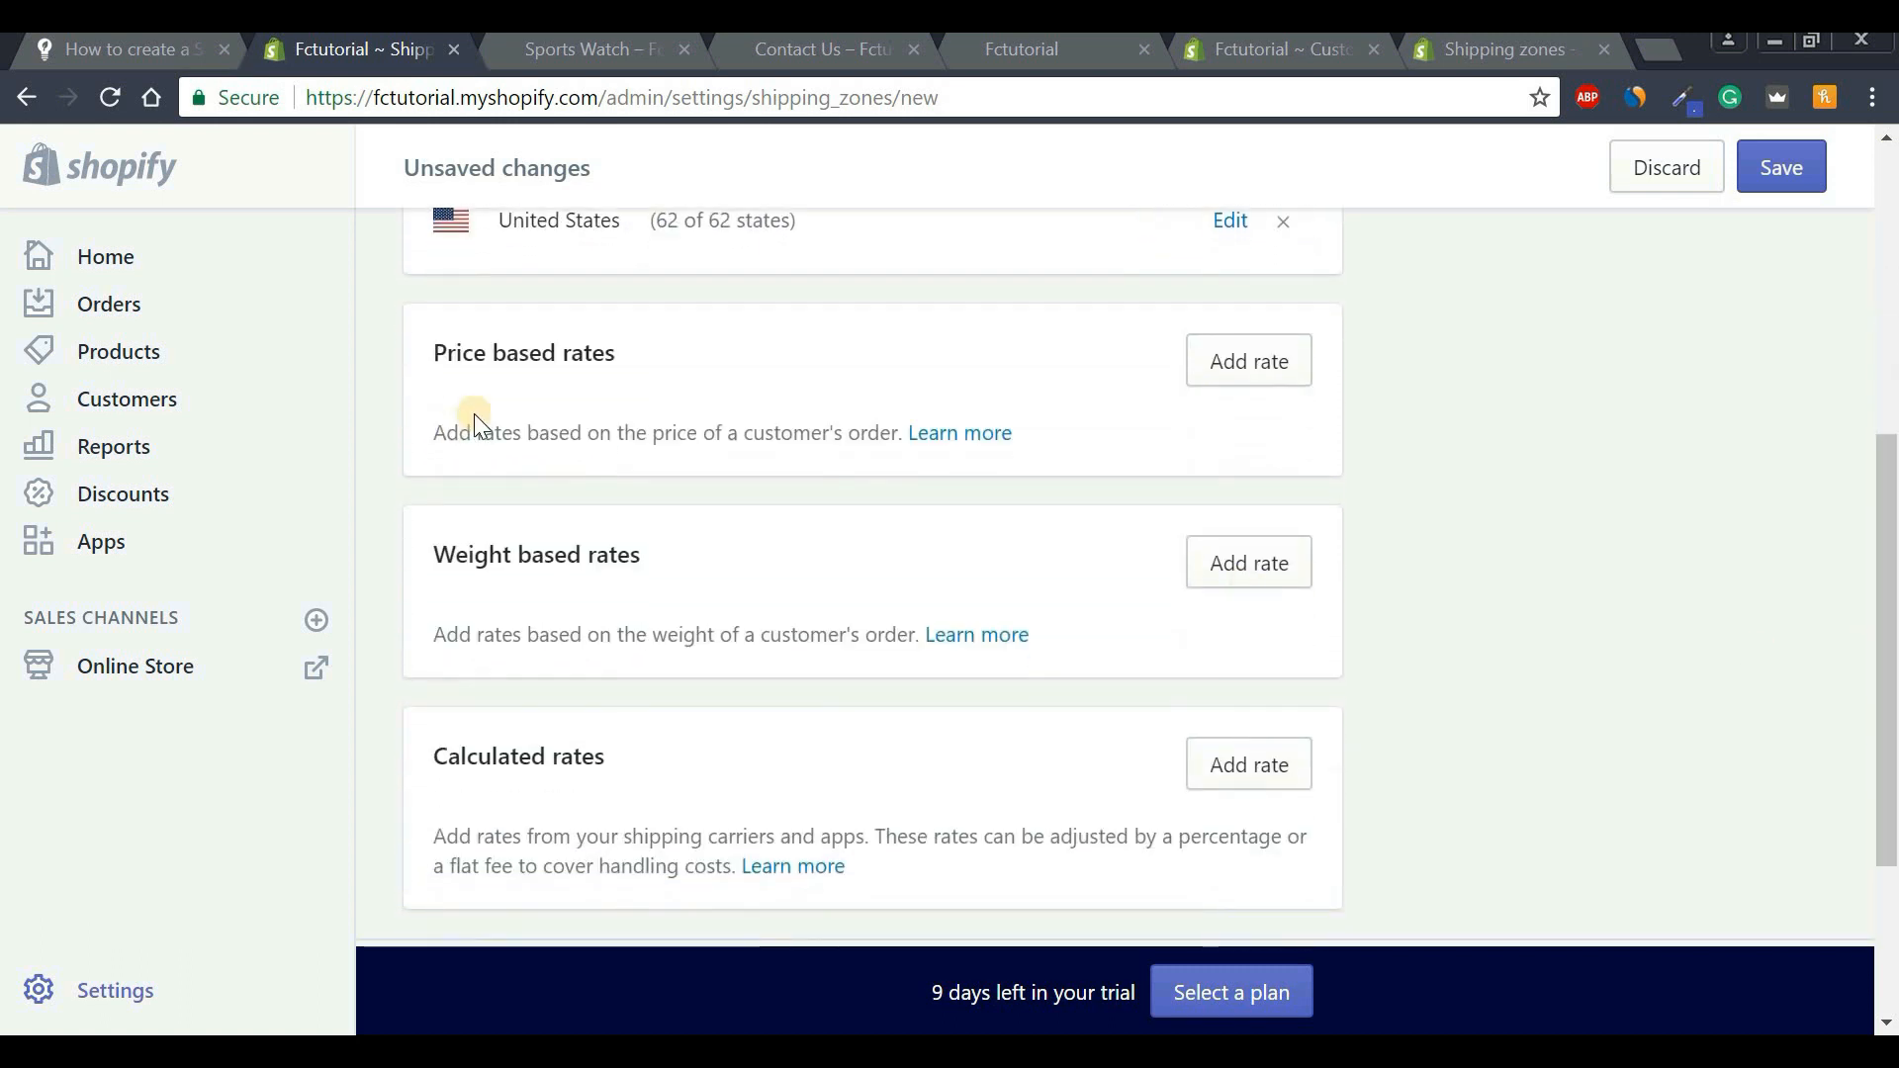
Add a new price-based rate named 'Free Shipping'.
left_click(1257, 365)
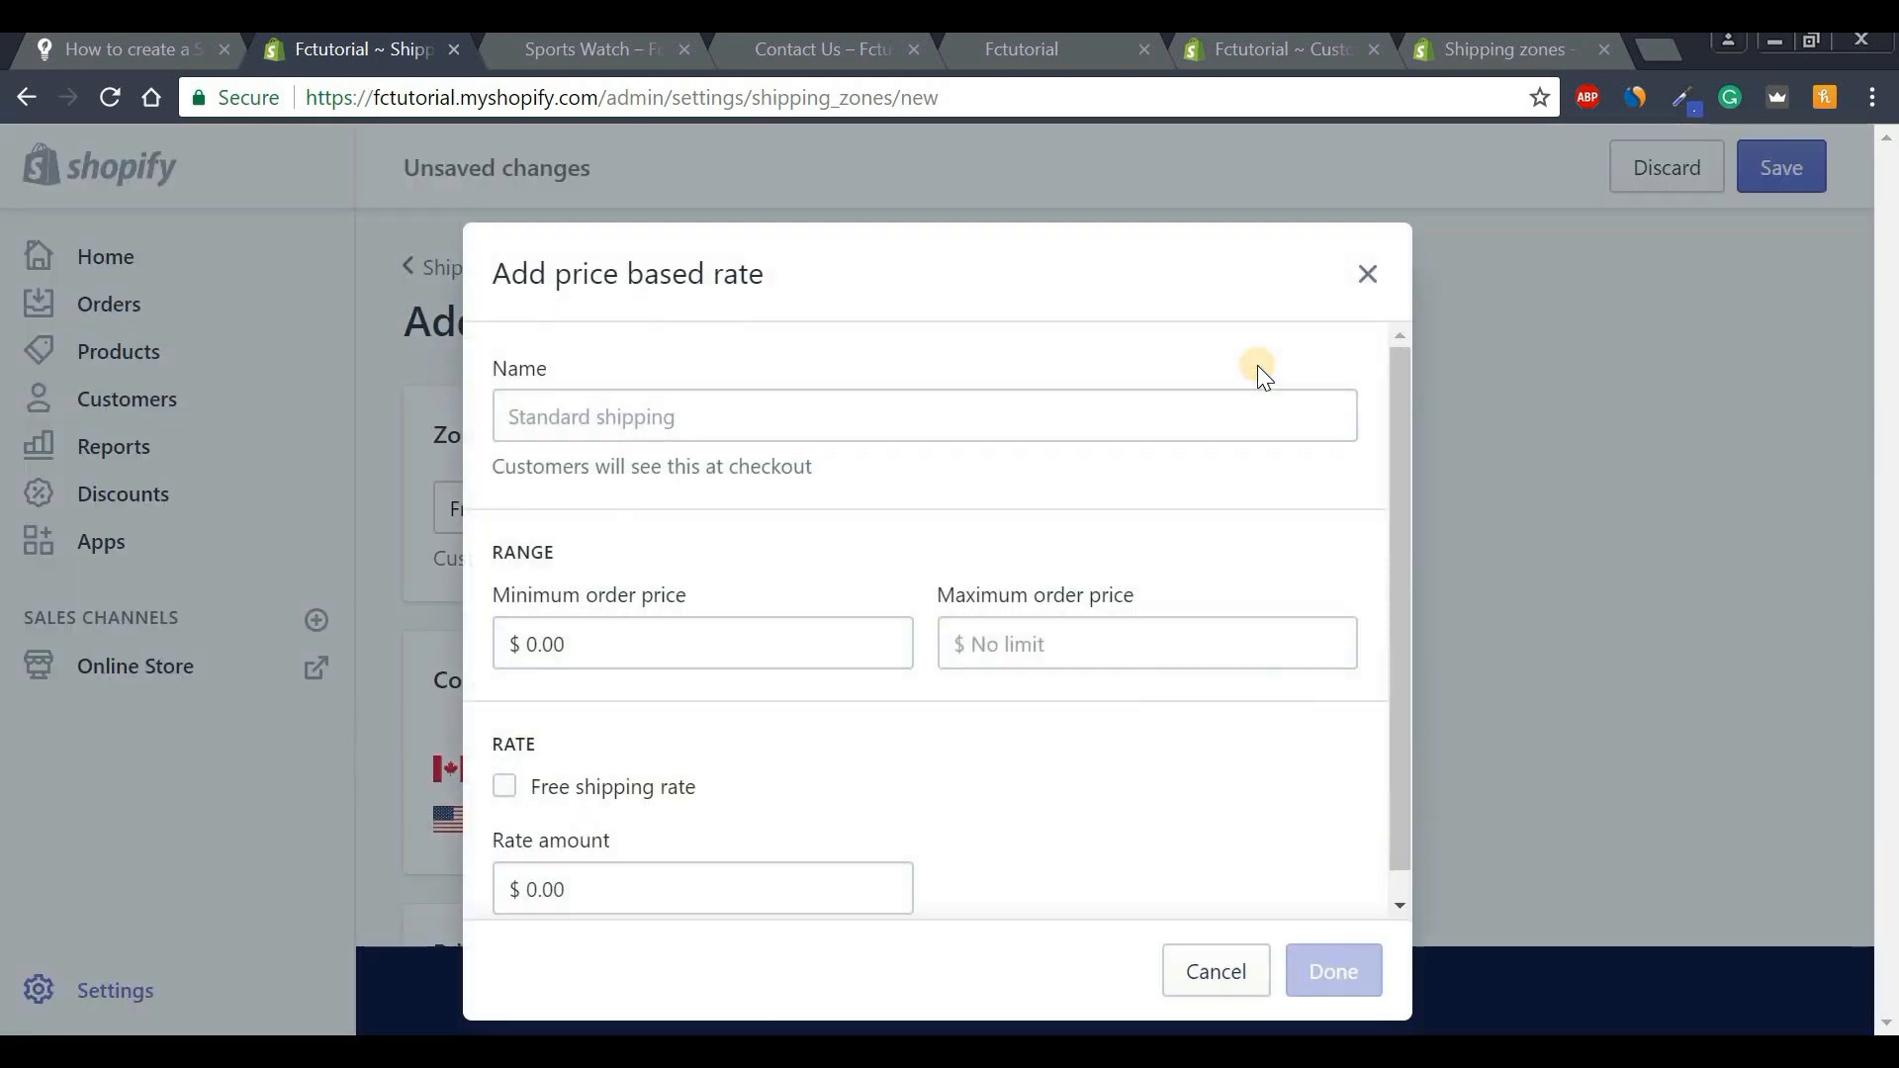
left_click(742, 427)
key("Caps_Lock")
type("F")
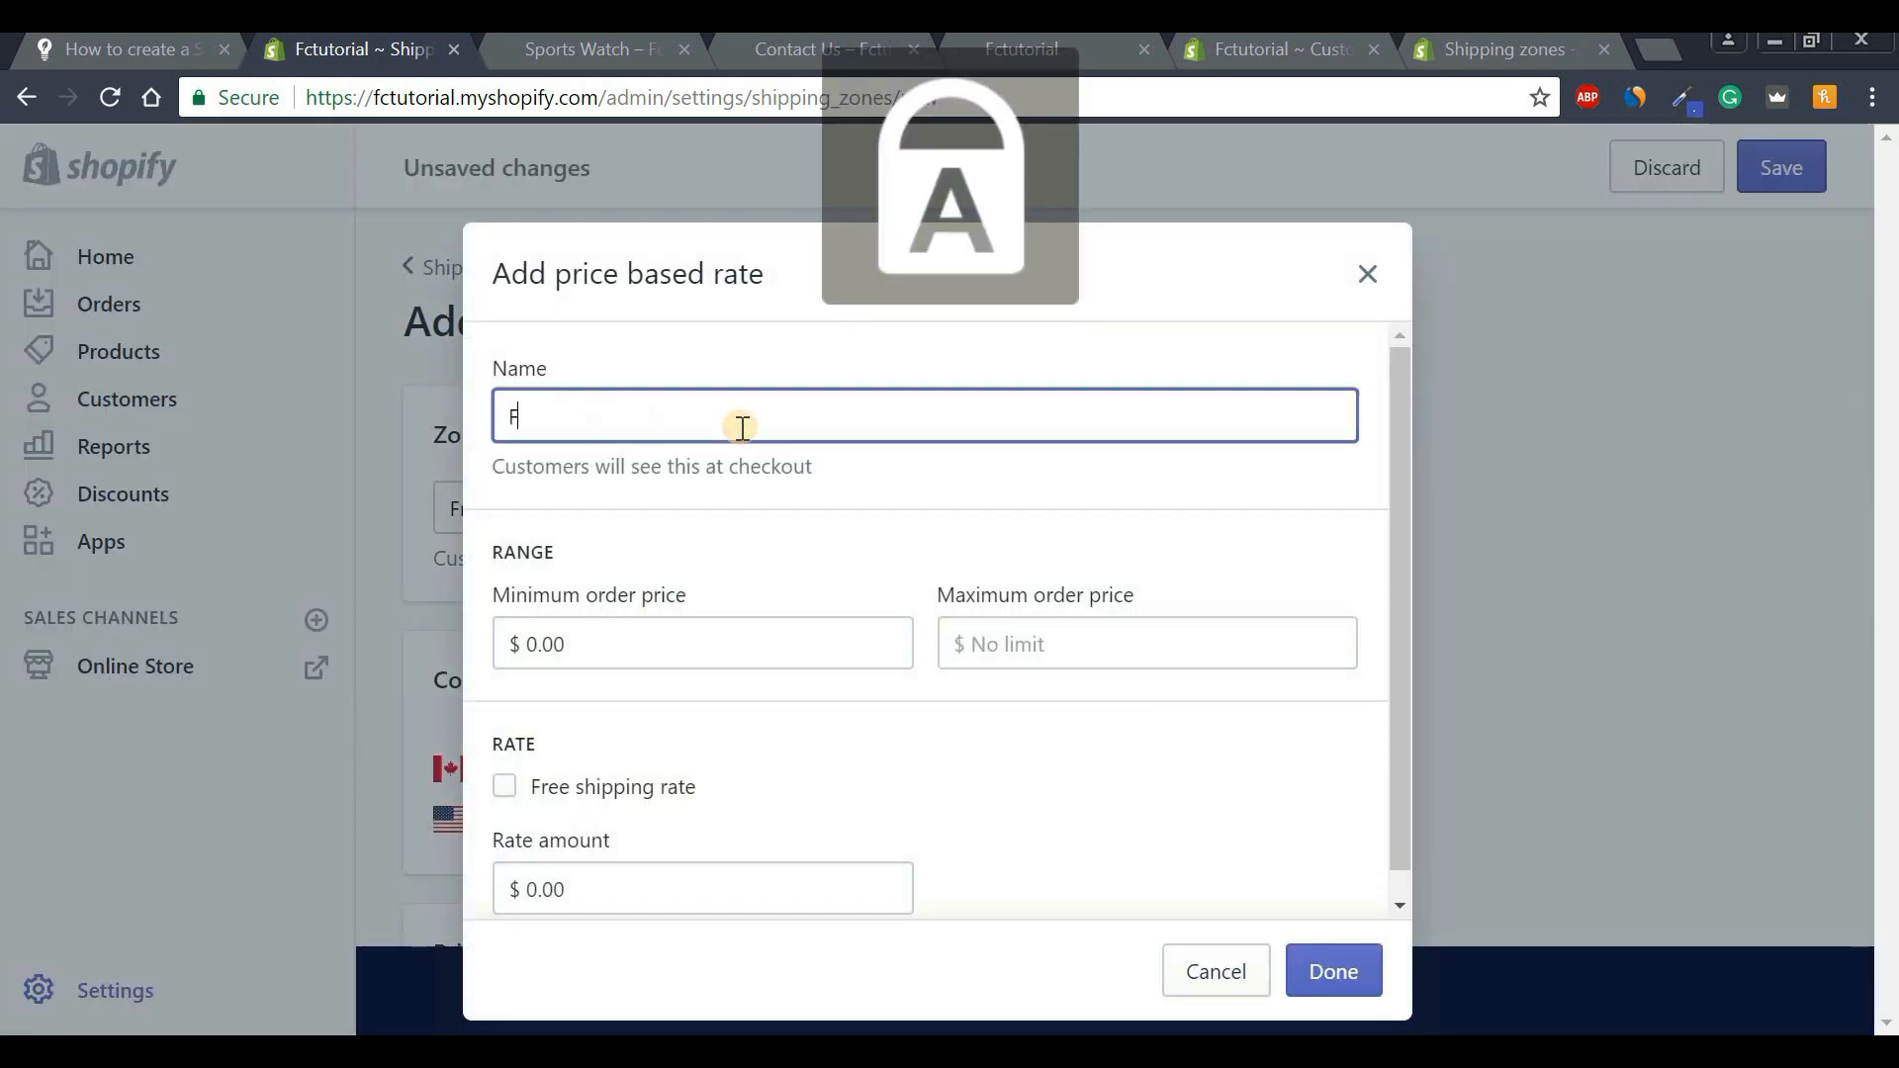
key("Caps_Lock")
type("ree")
key("Caps_Lock")
key("Caps_Lock")
type("S")
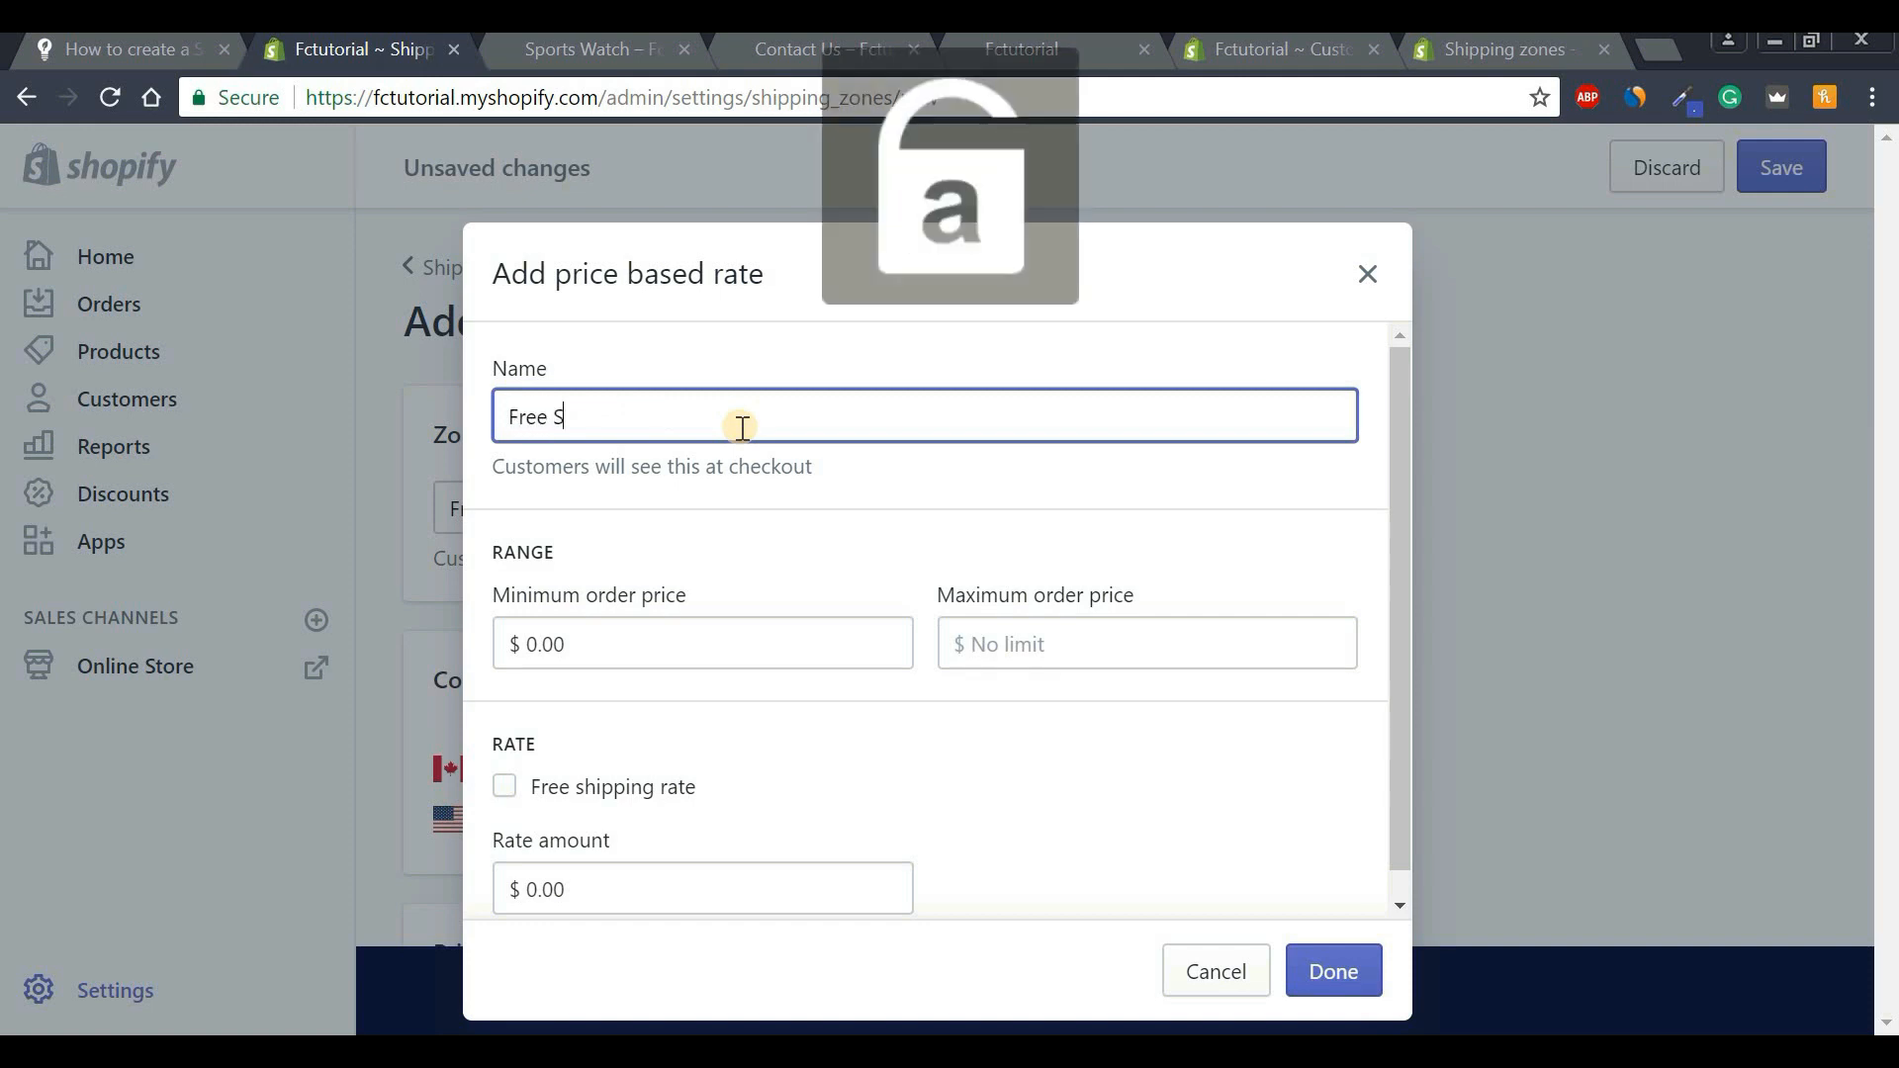
type("hipping")
left_click_drag(1397, 523, 1397, 548)
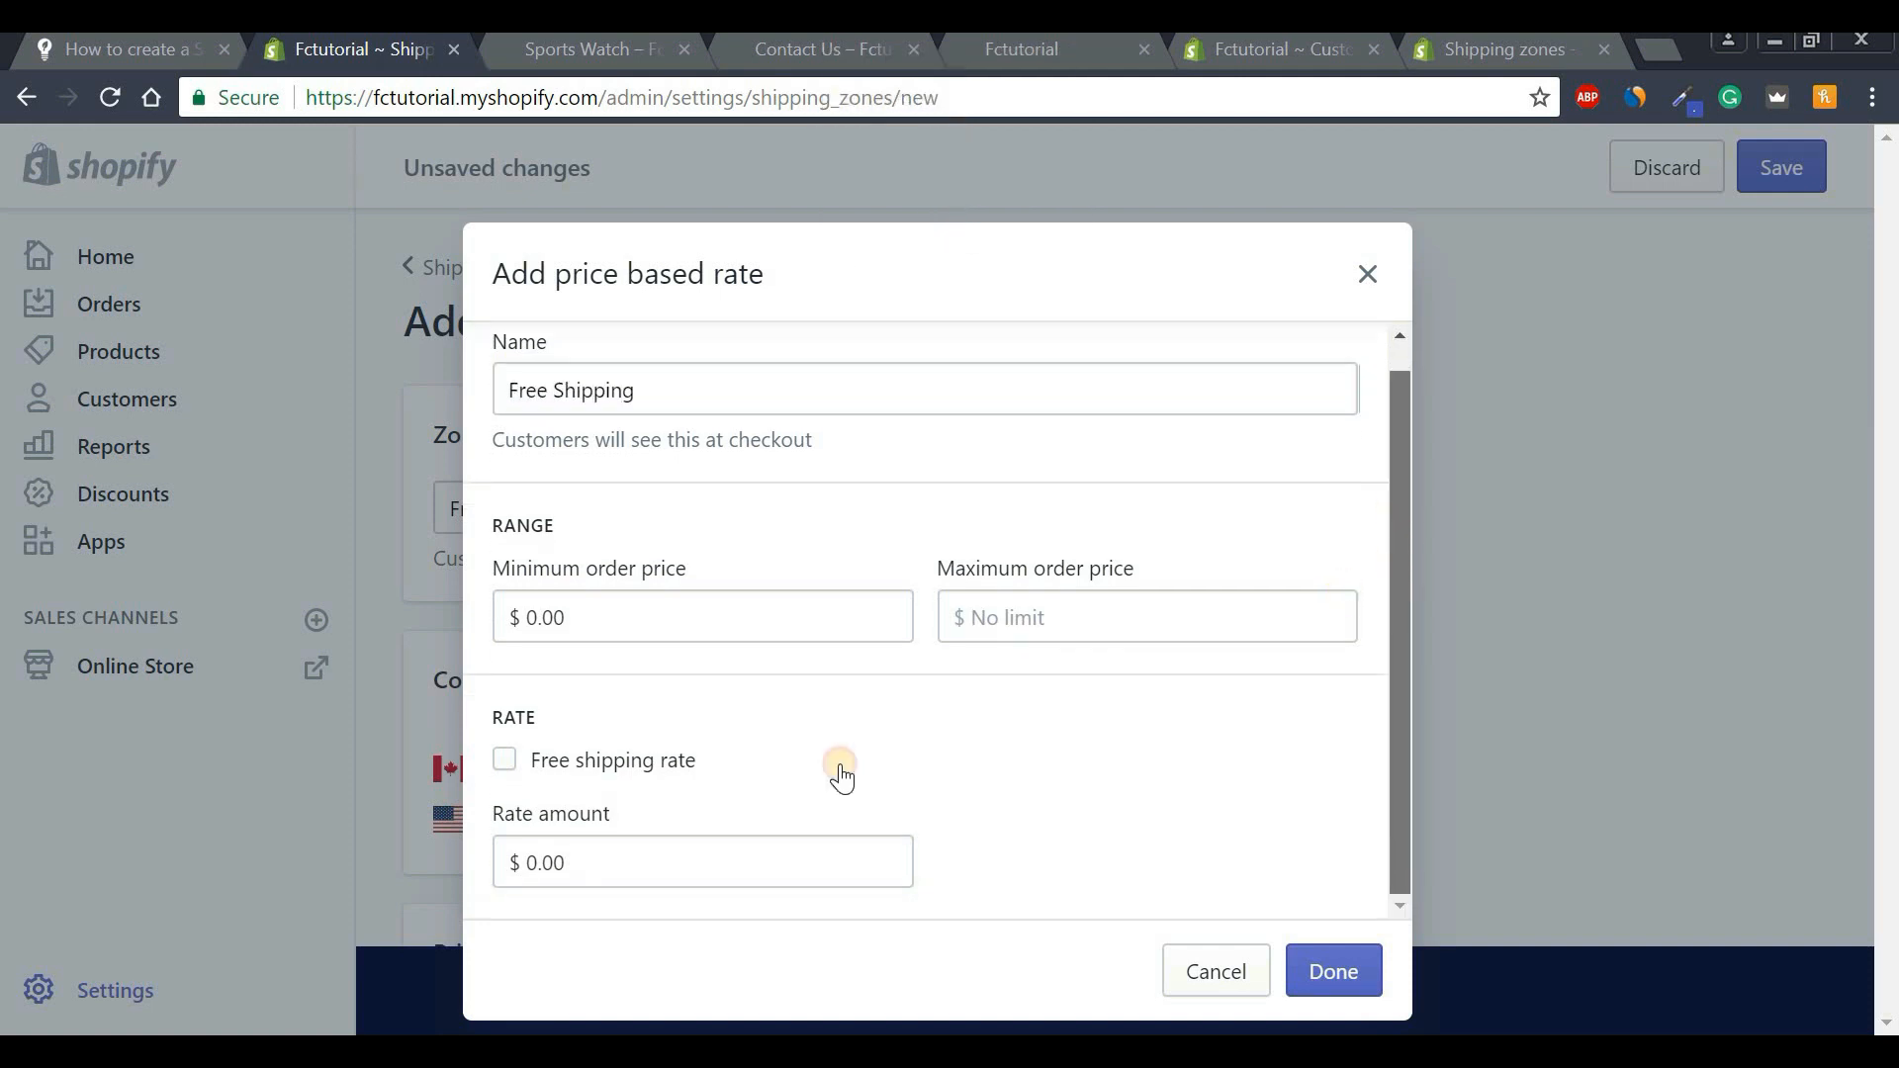
Mark the rate as a free shipping rate and add it to the zone.
left_click(505, 767)
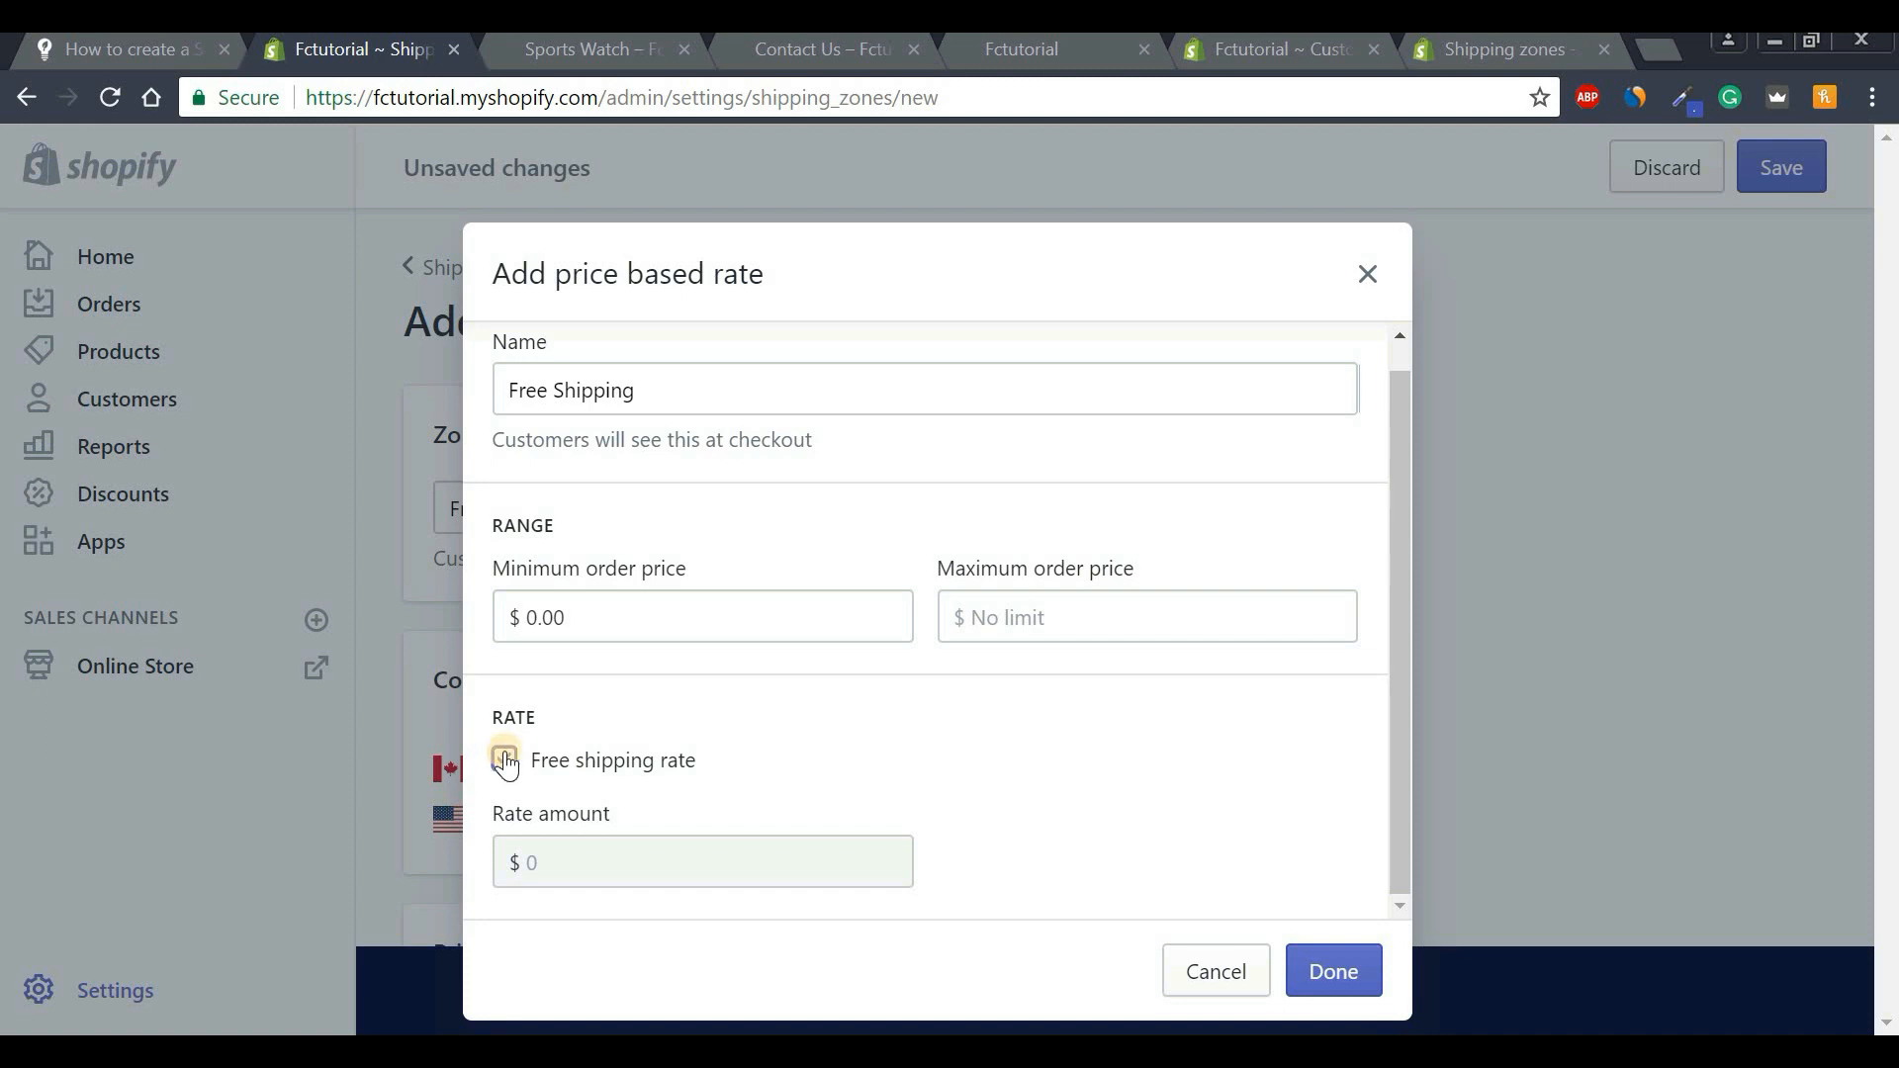
left_click(504, 770)
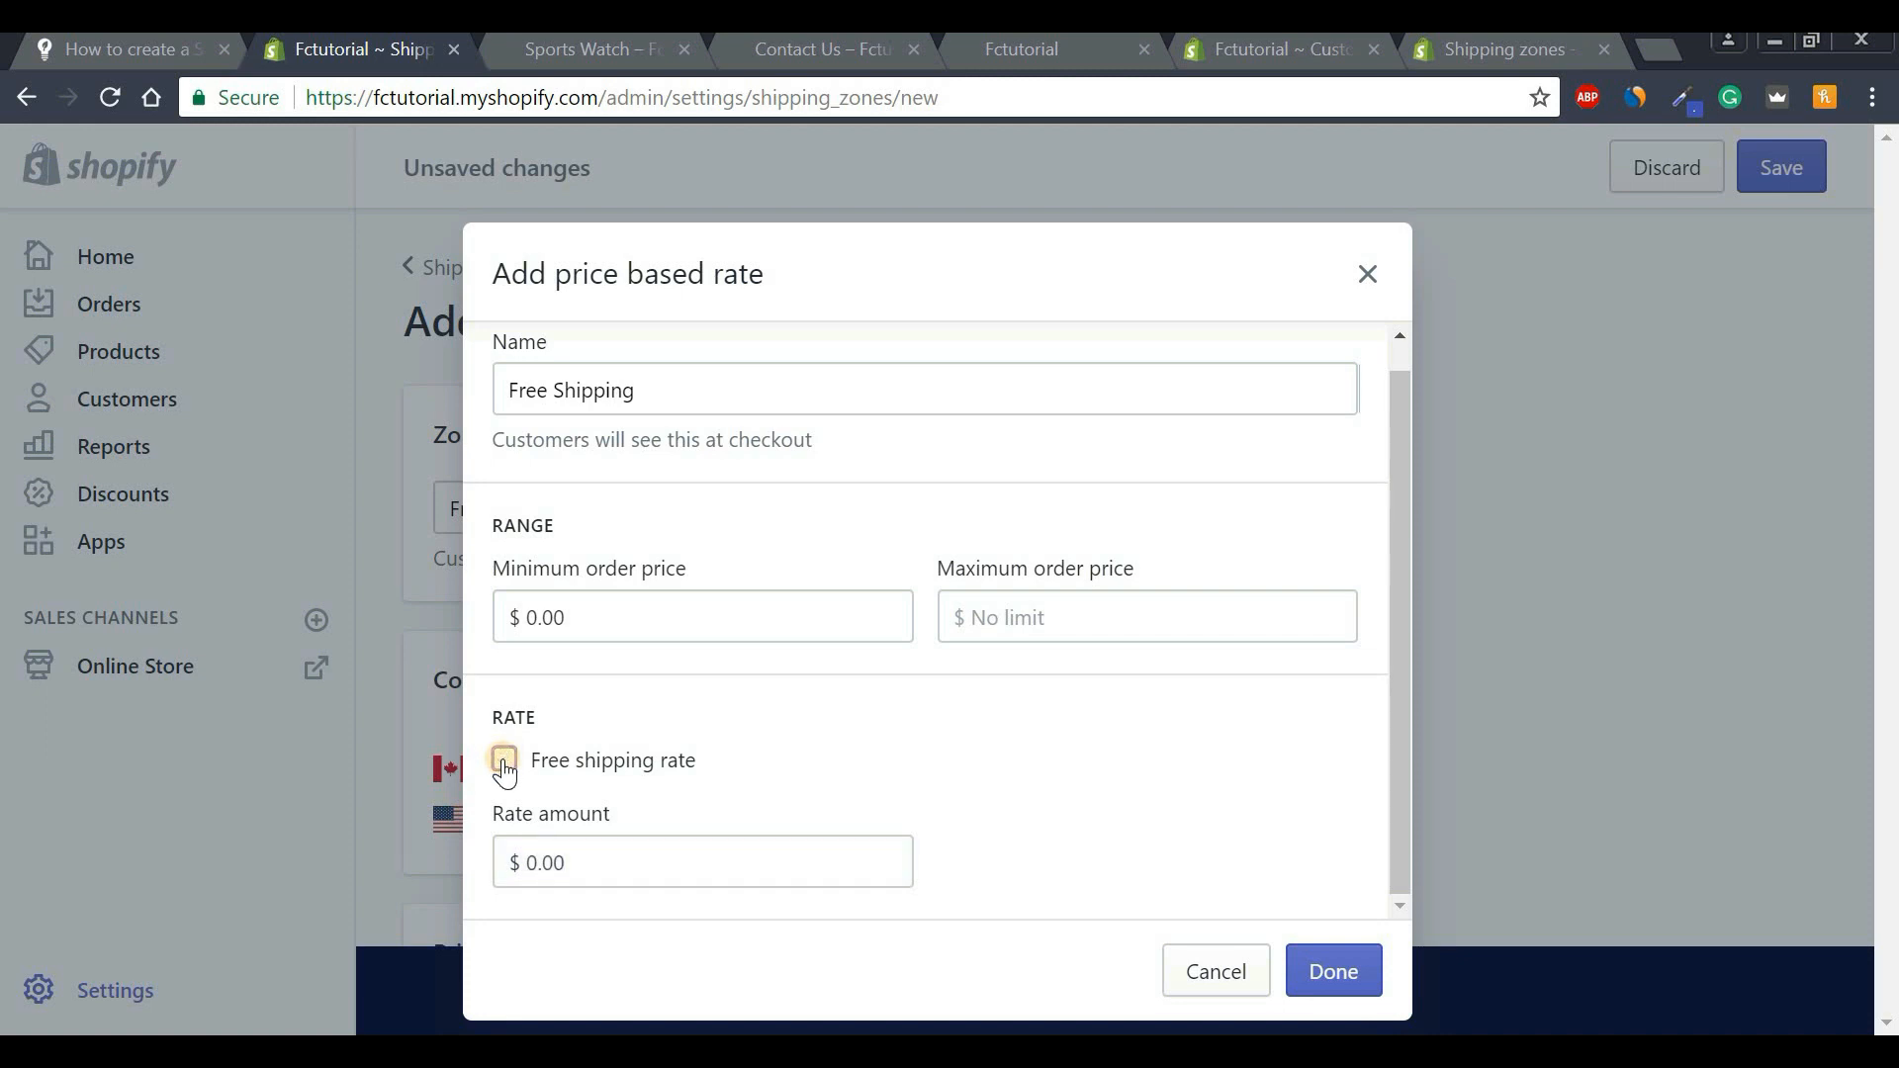
left_click(531, 881)
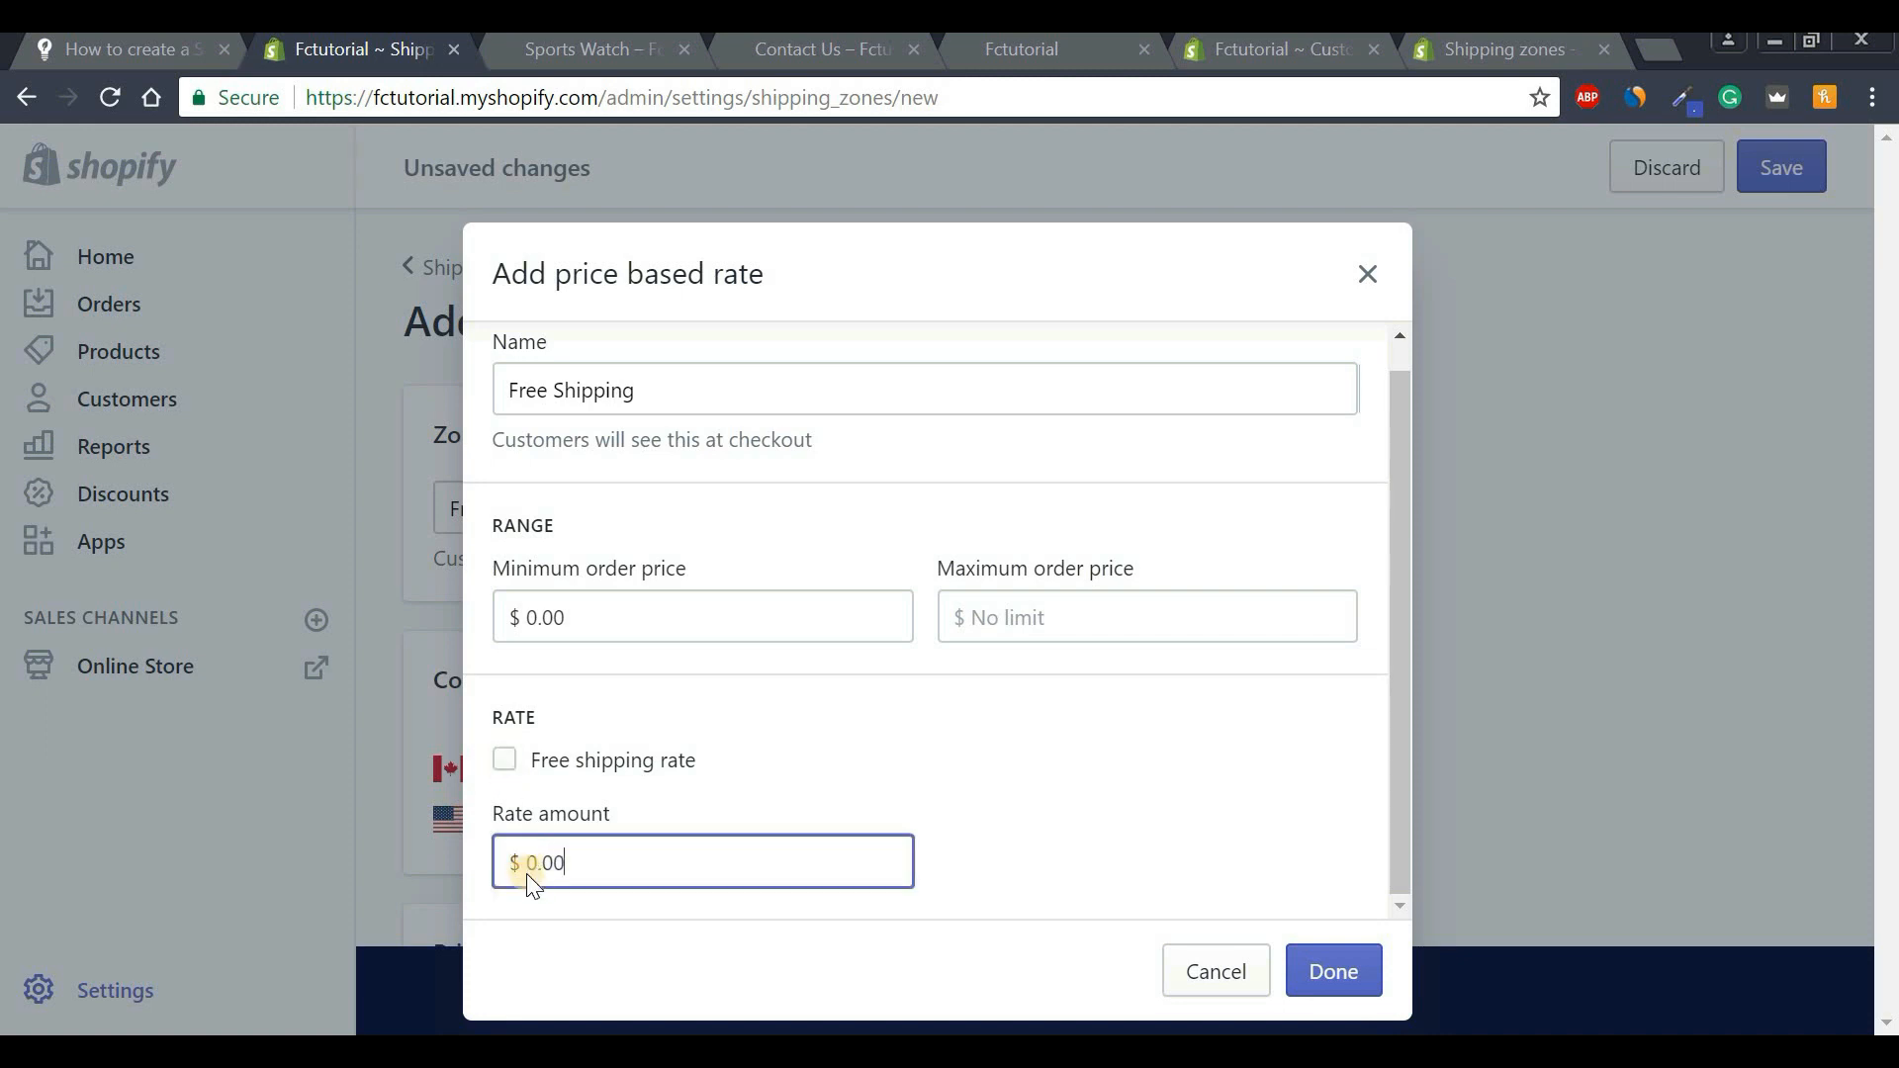
left_click(531, 867)
type("5")
key("BackSpace")
left_click(505, 762)
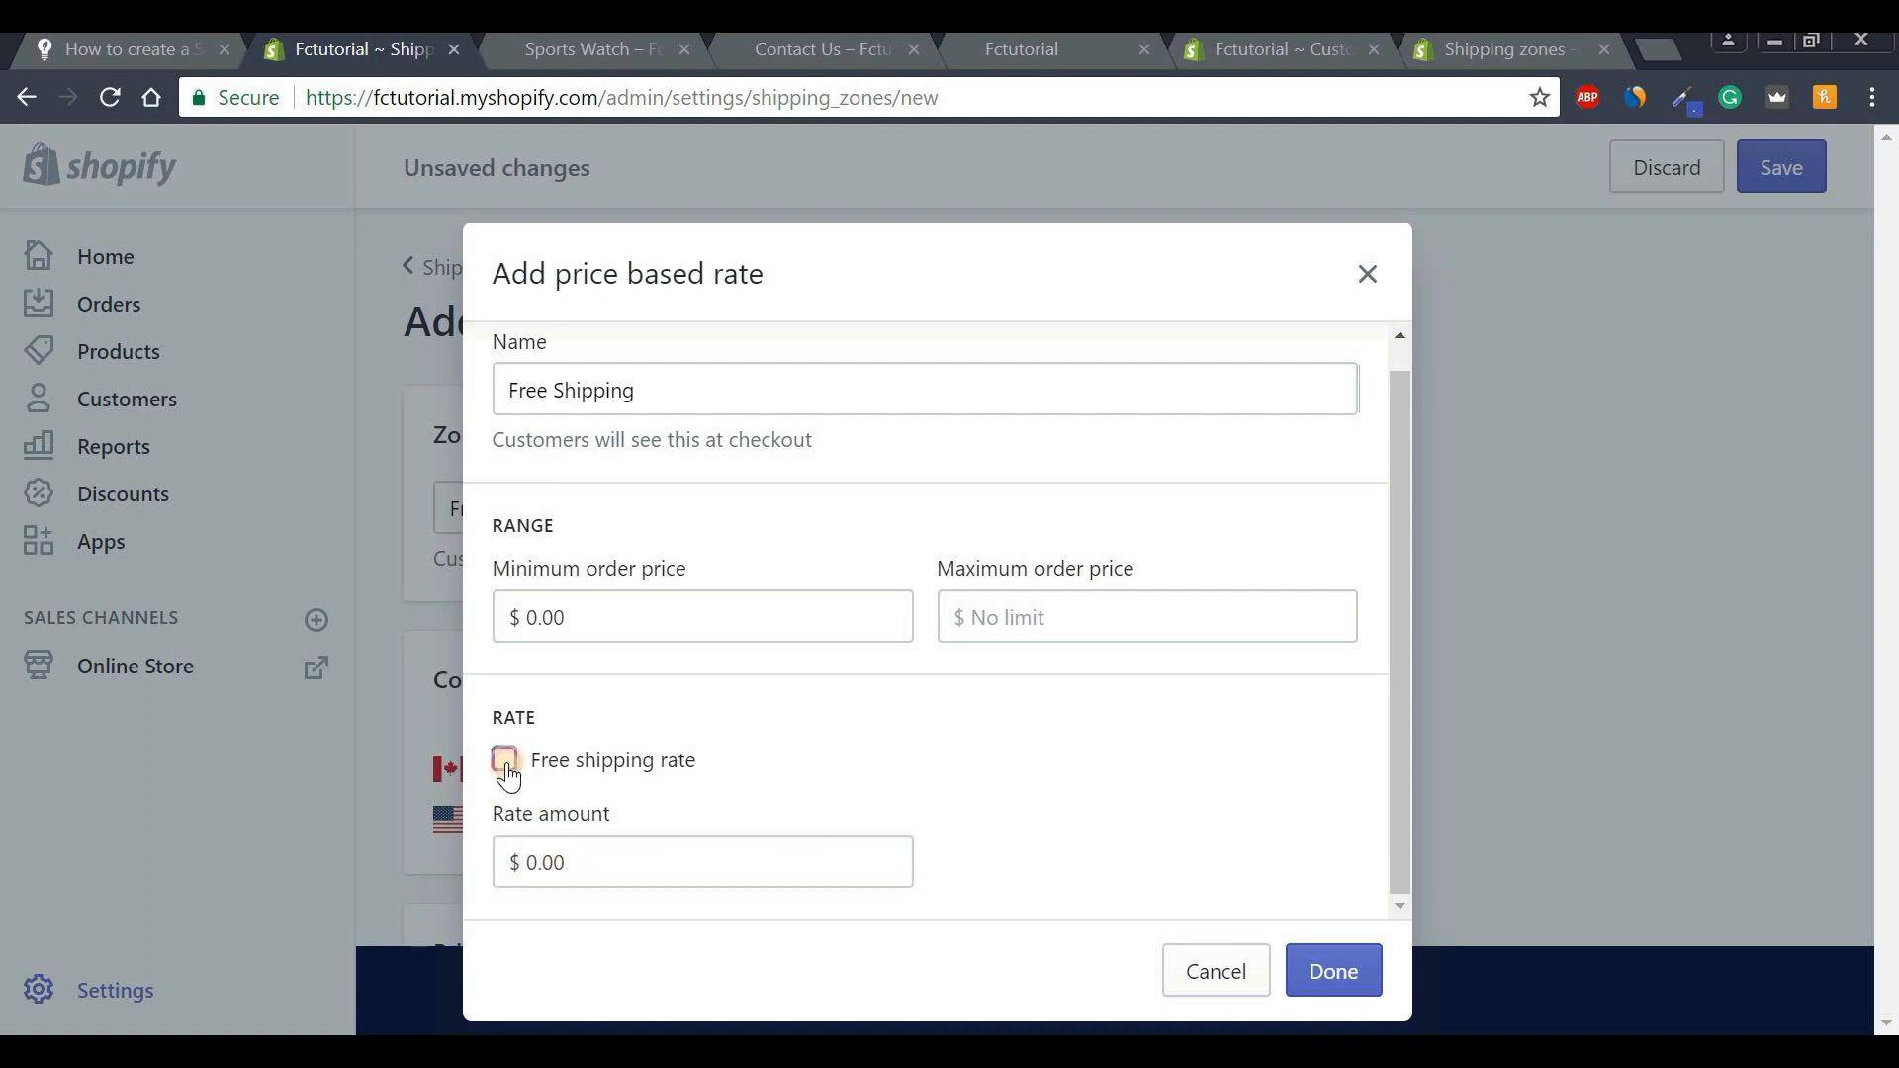
left_click(1332, 983)
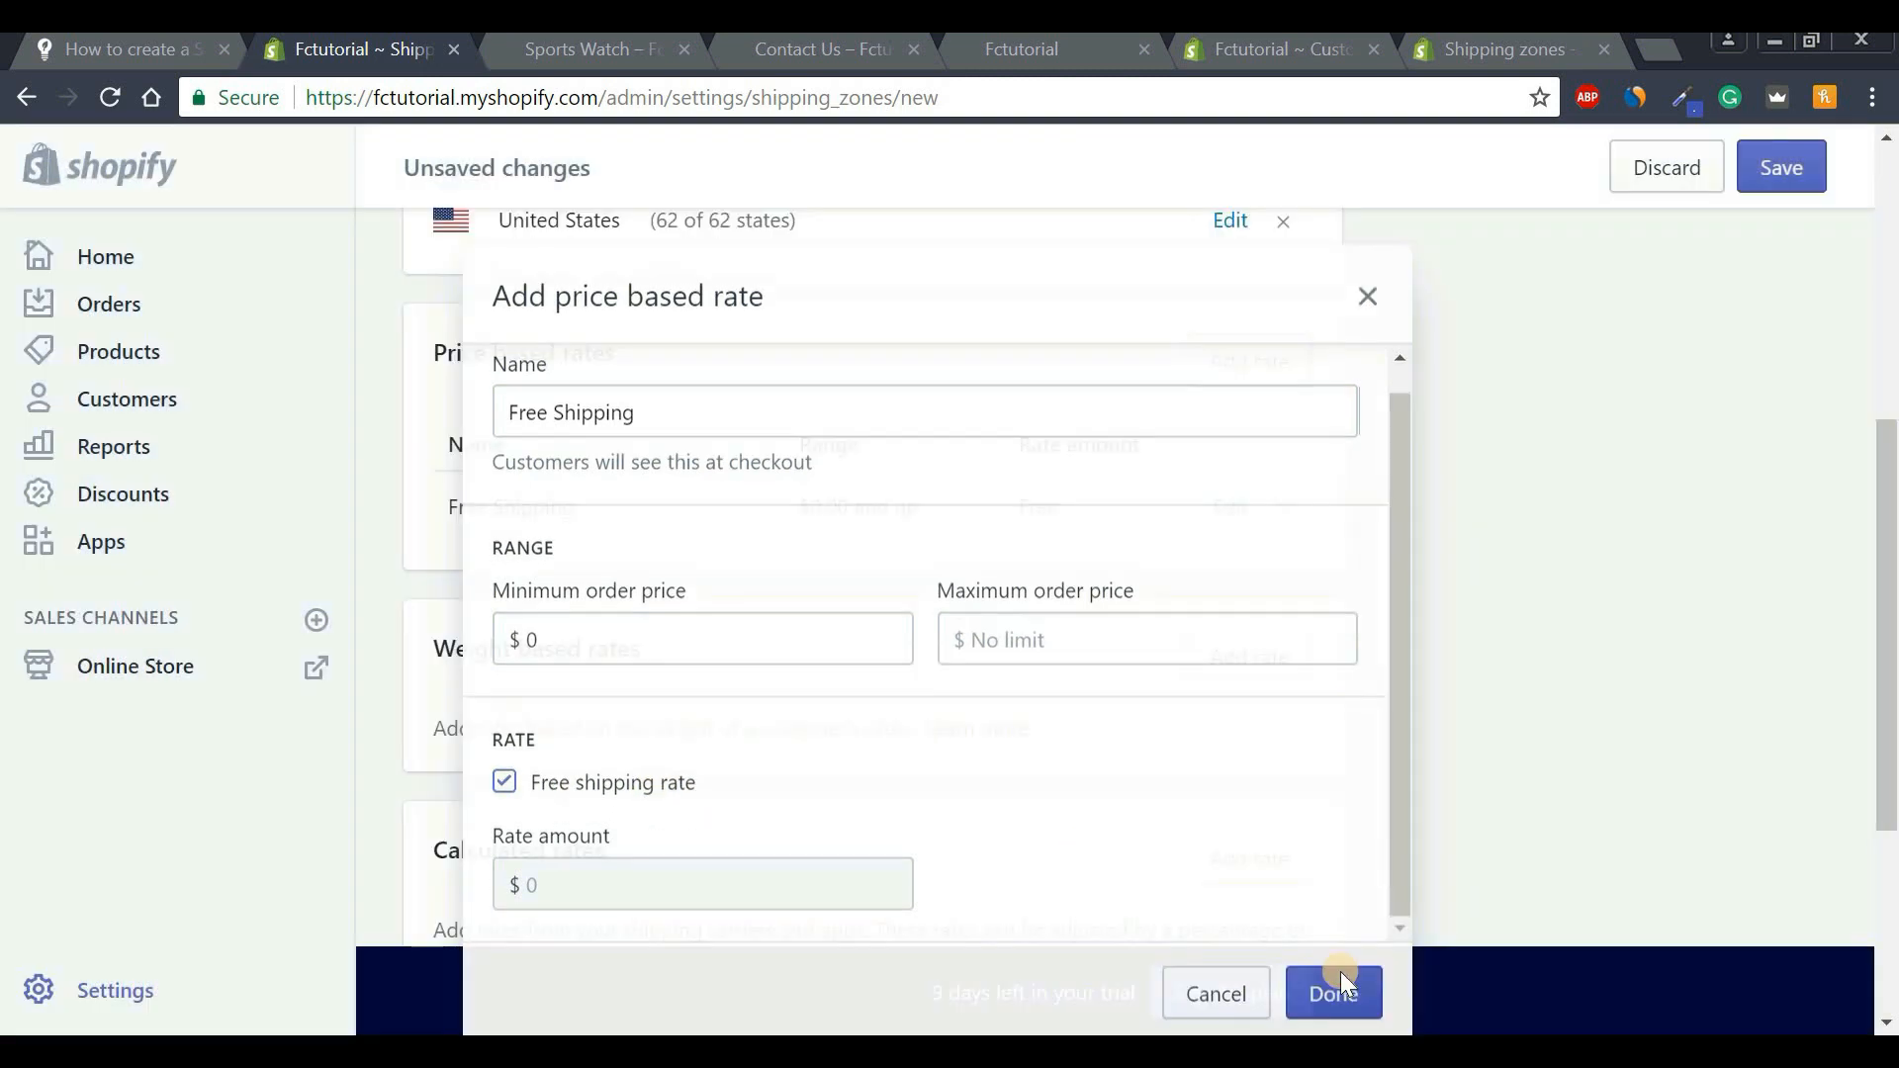
Save the Free Shipping Zone and return to the Shipping settings list.
left_click_drag(1887, 476, 1888, 251)
left_click(1782, 166)
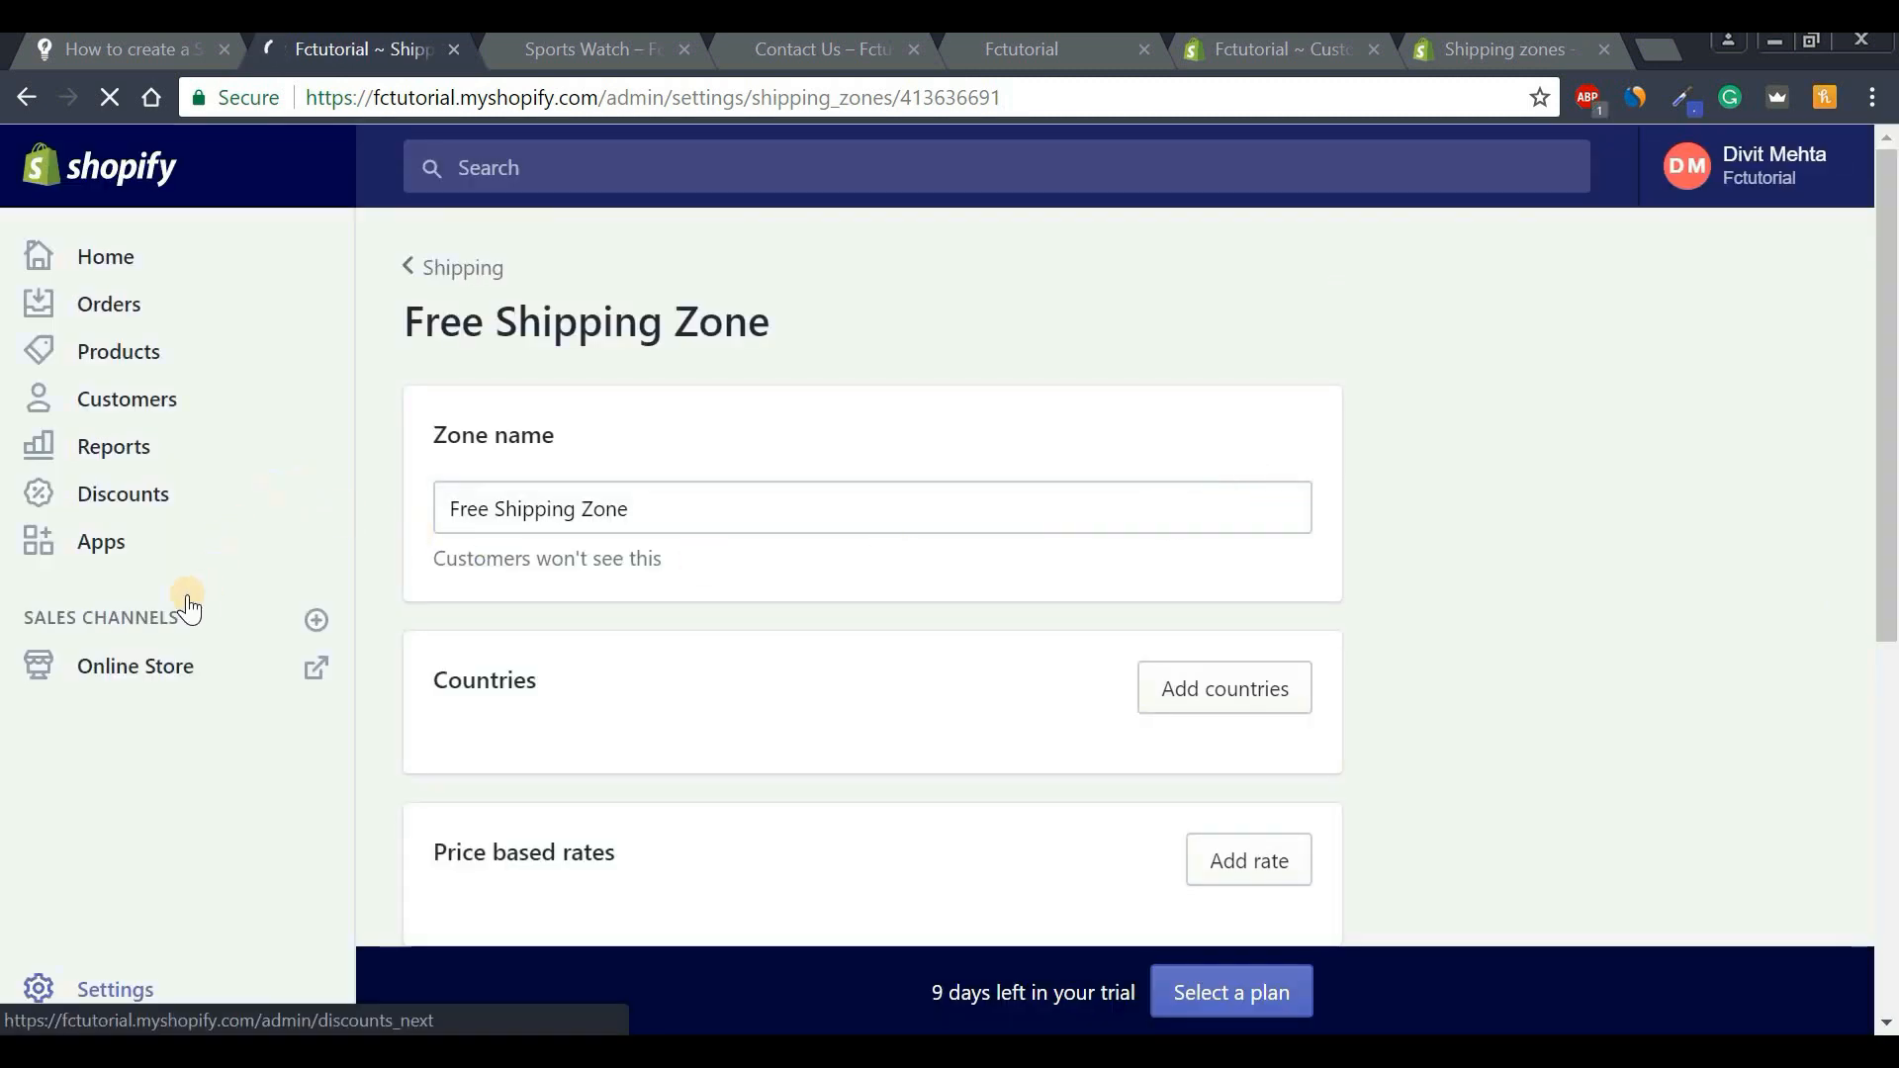
left_click(438, 275)
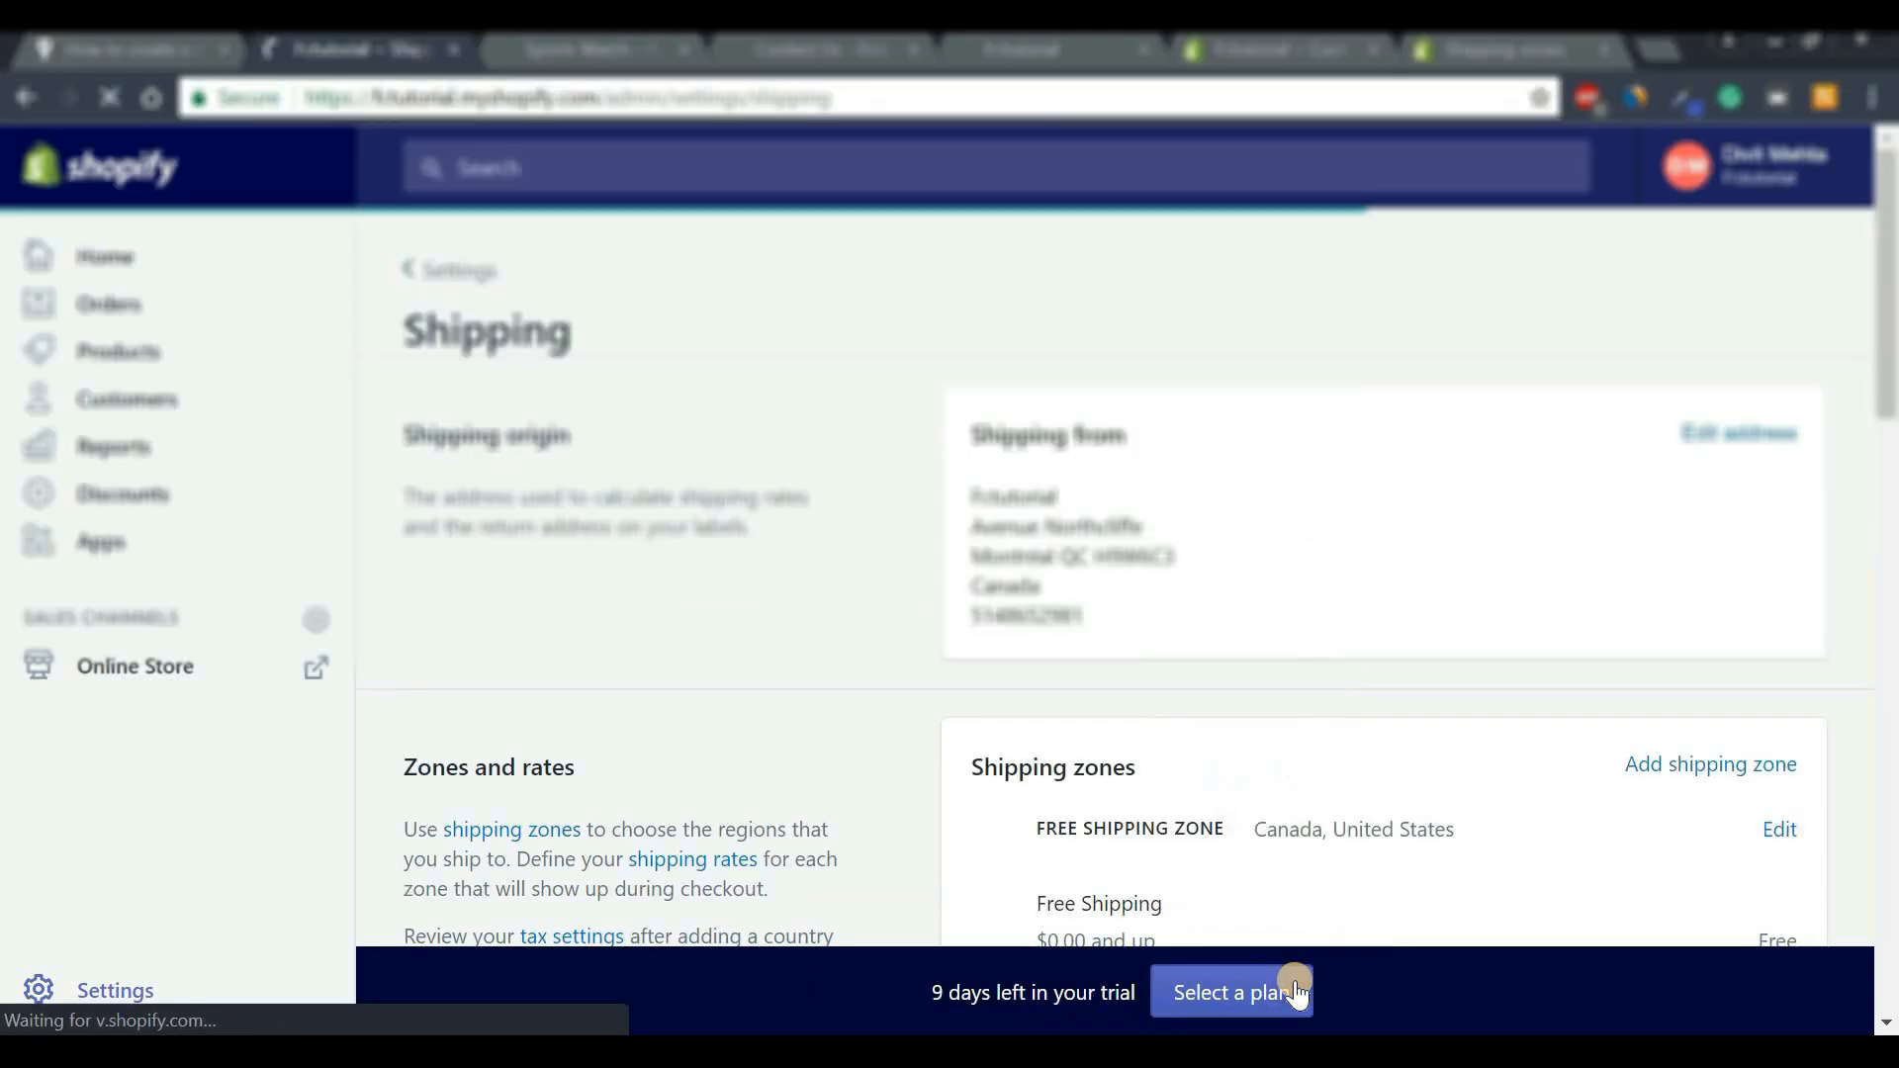
scroll(1204, 542, "down", 5)
scroll(1205, 542, "up", 1)
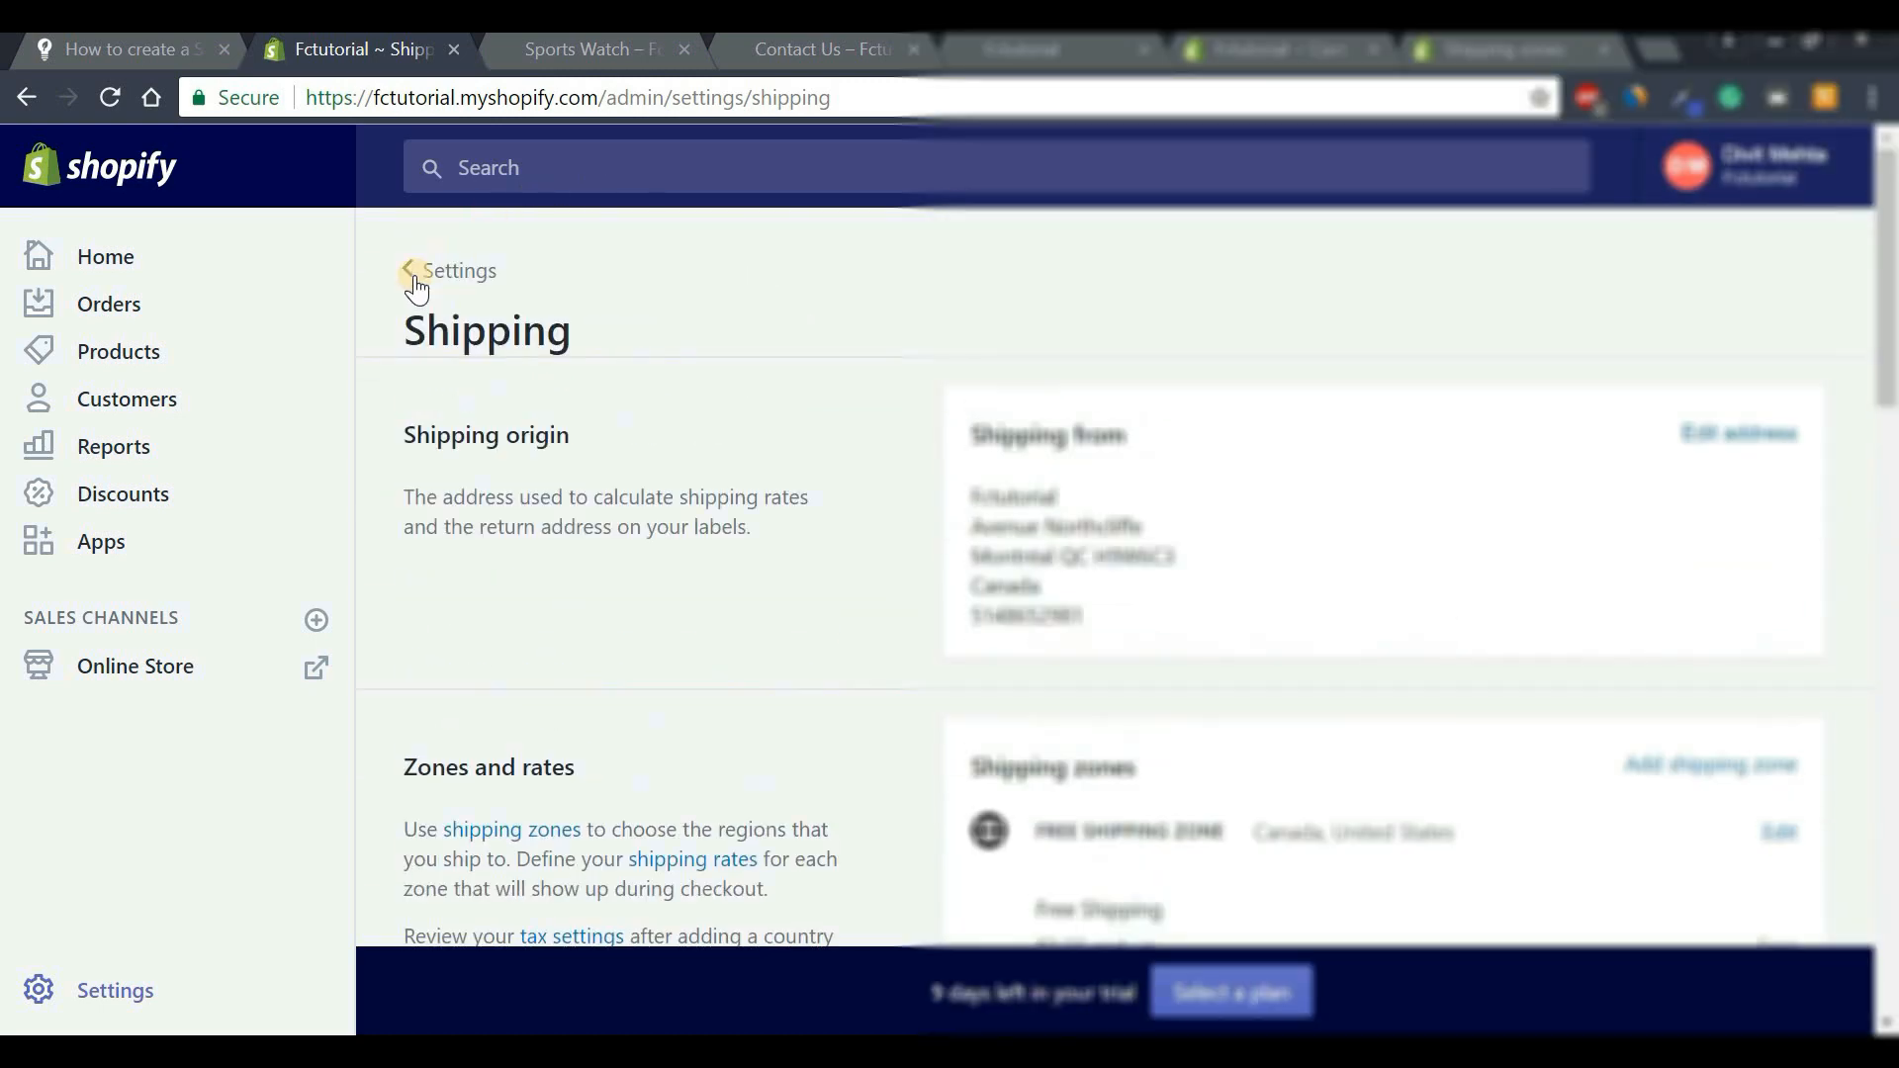
Open Checkout settings and scroll to the empty refund, privacy and TOS policy boxes.
left_click(450, 277)
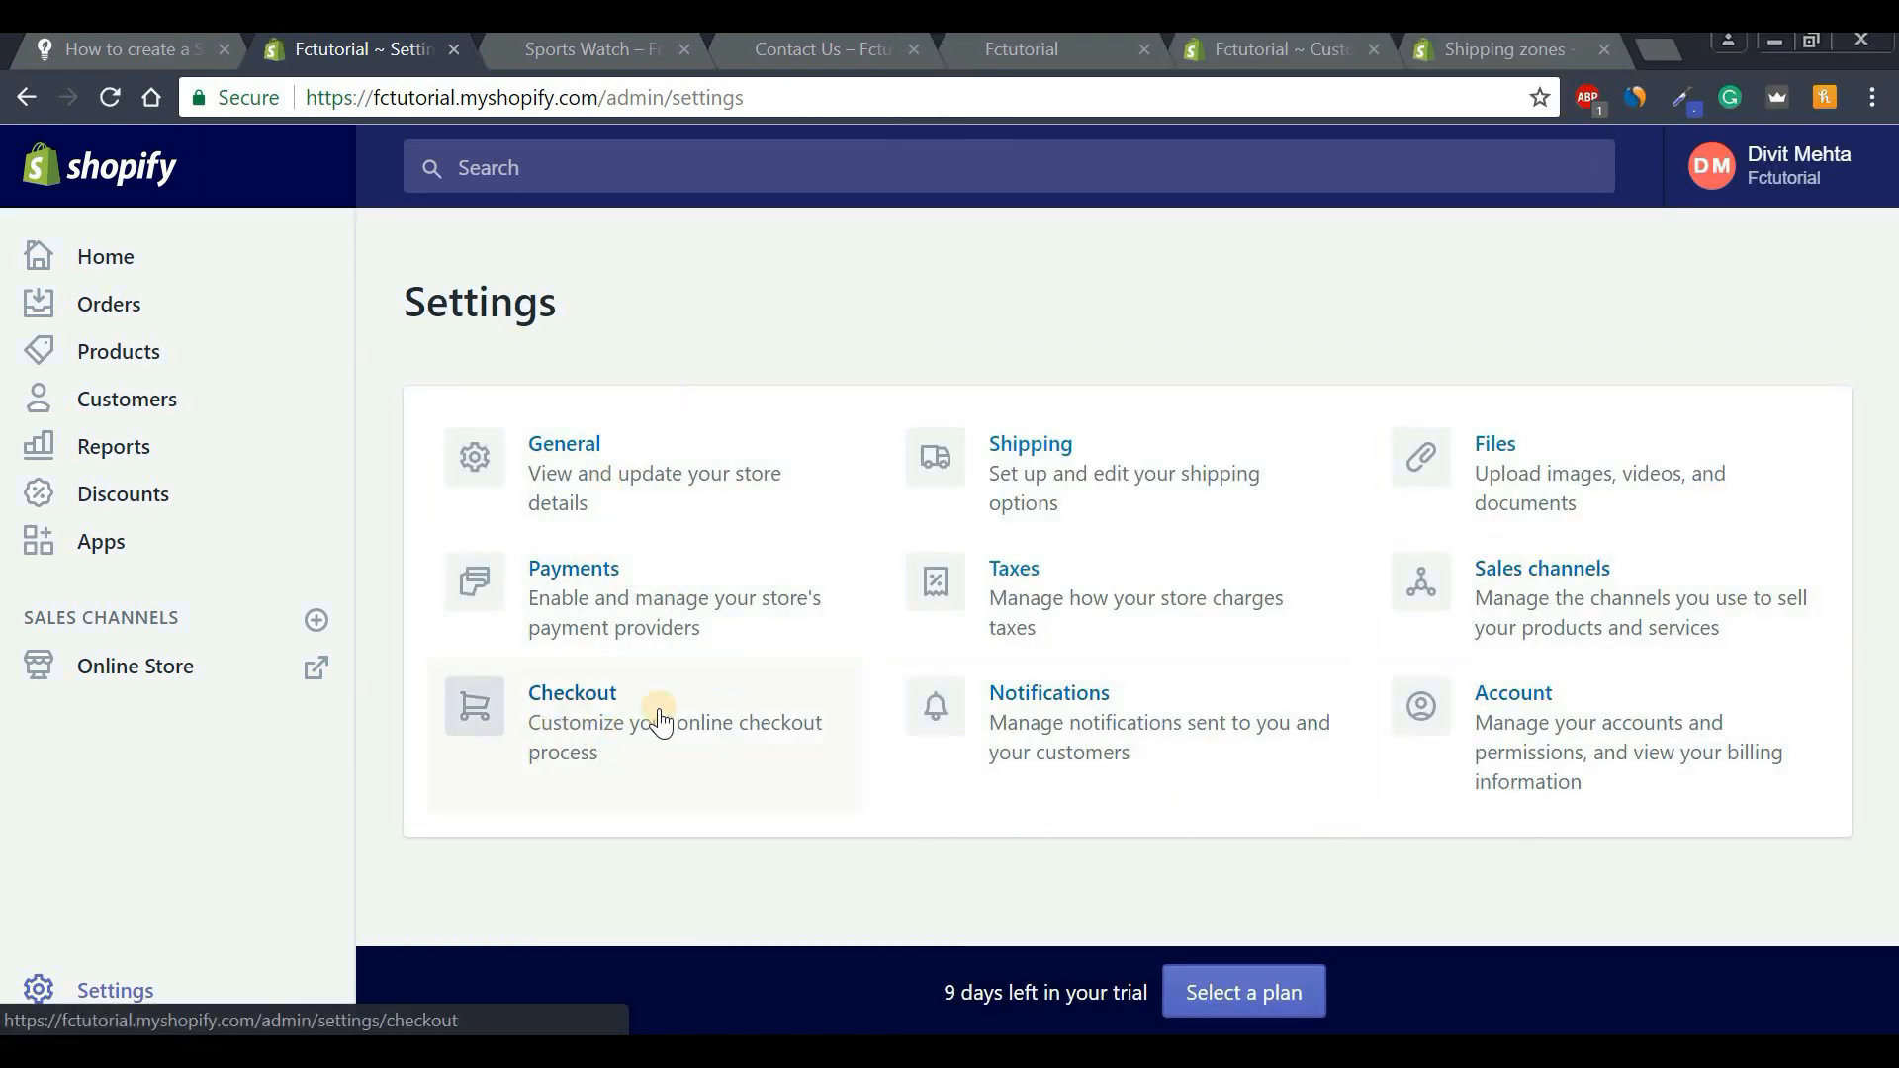
left_click(582, 725)
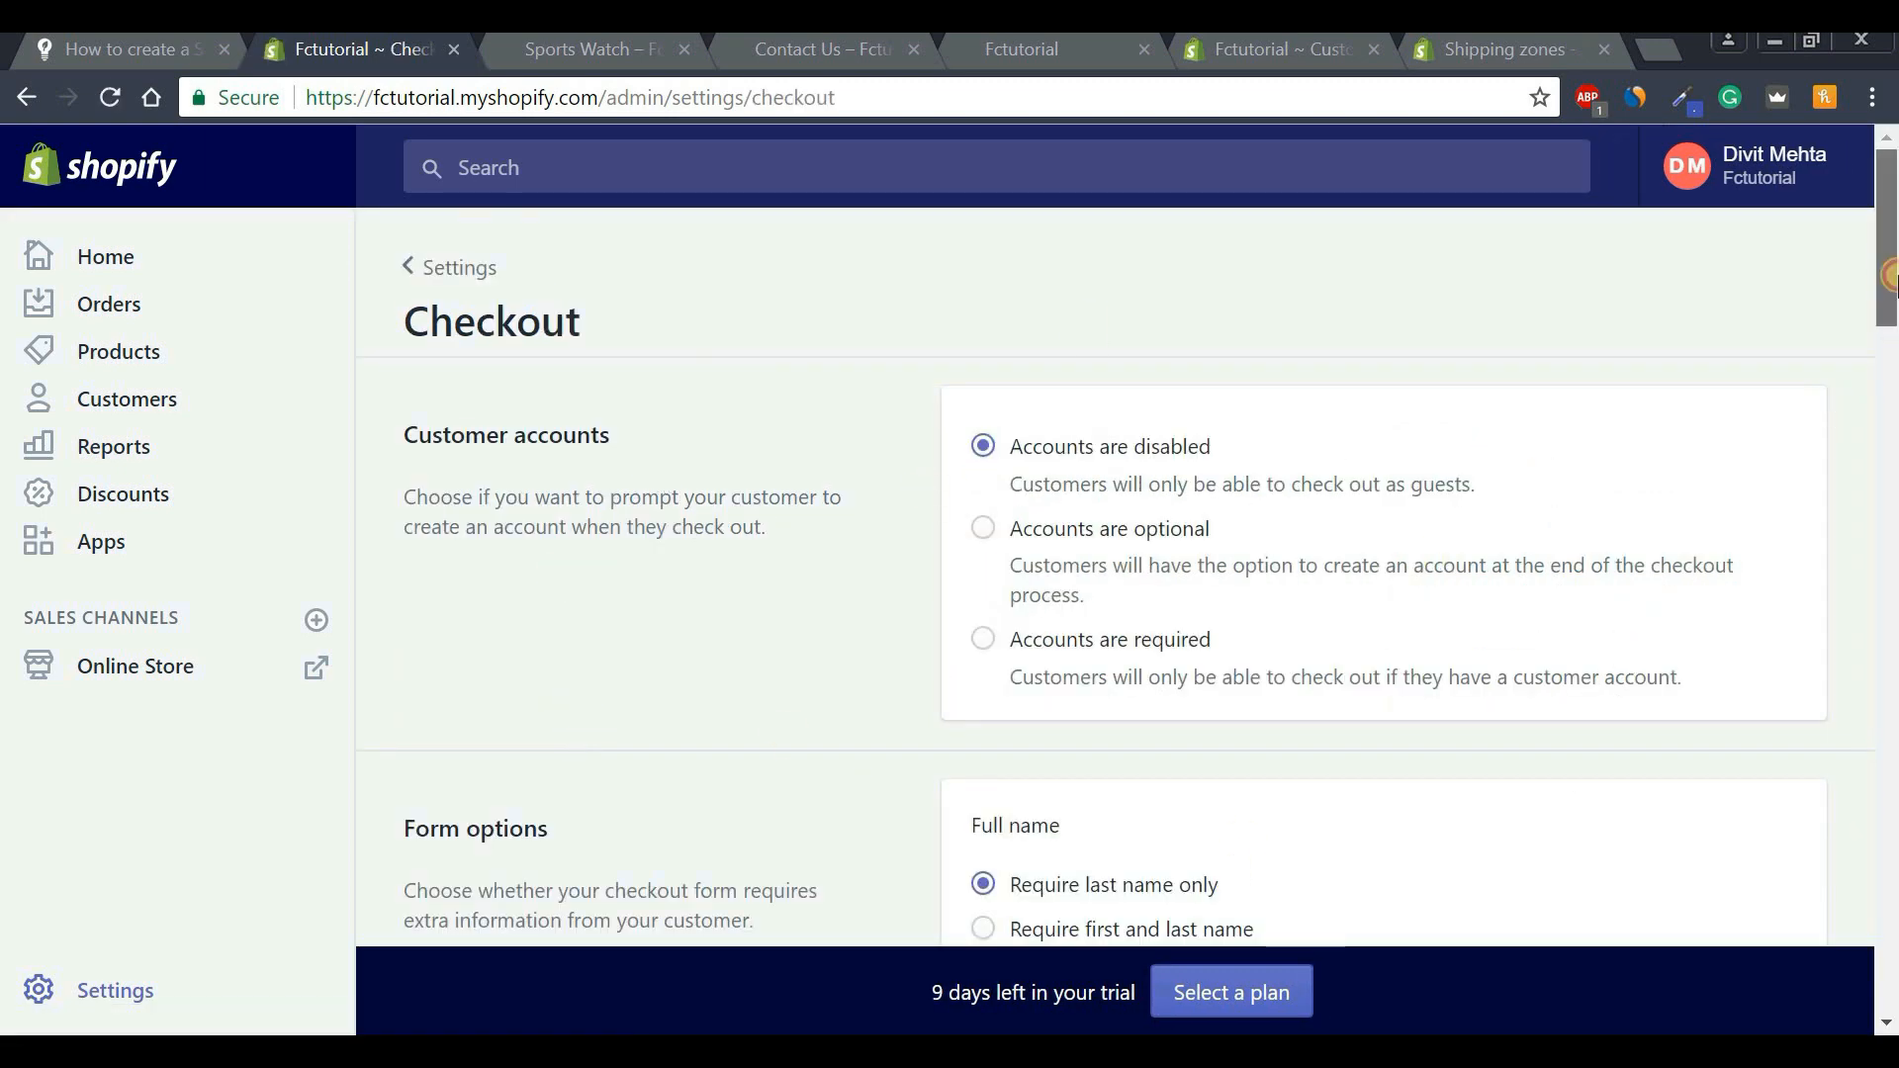
left_click_drag(1889, 307, 1888, 864)
left_click_drag(401, 413, 852, 415)
left_click(840, 424)
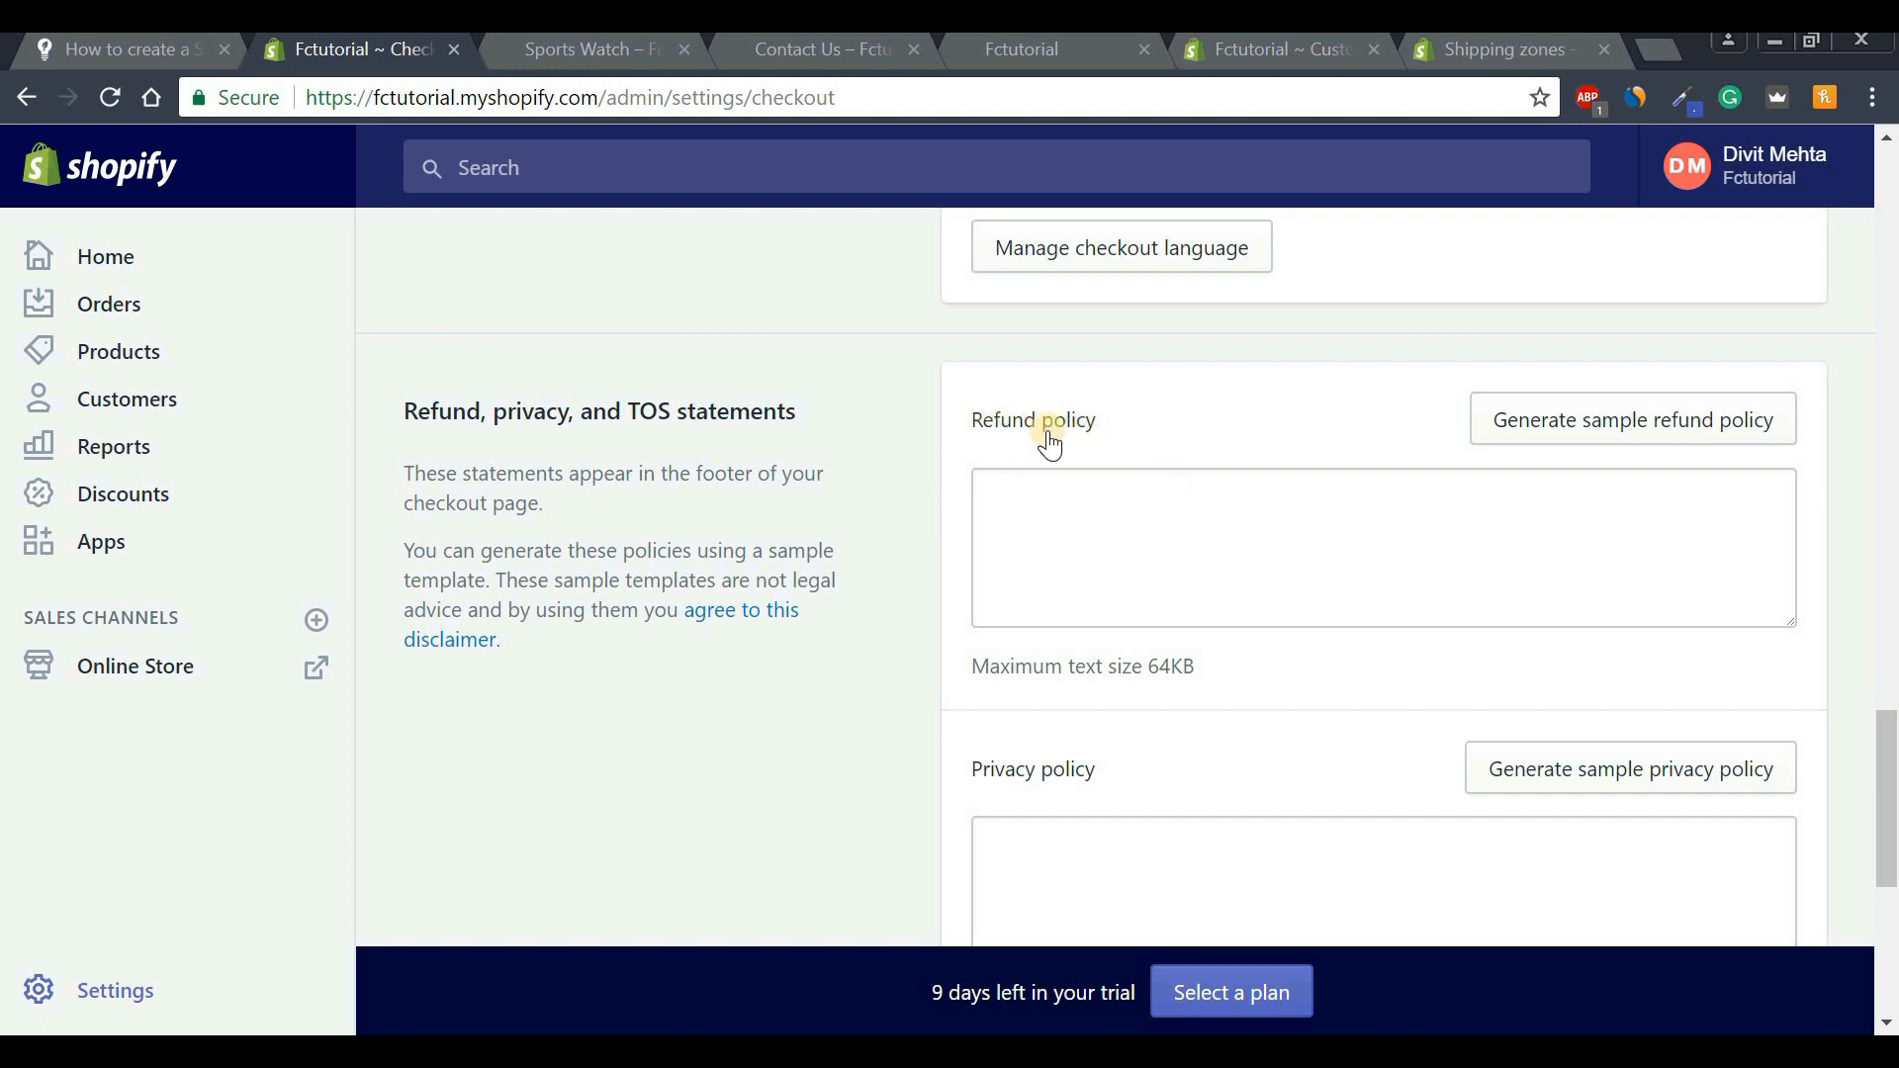
left_click(1085, 492)
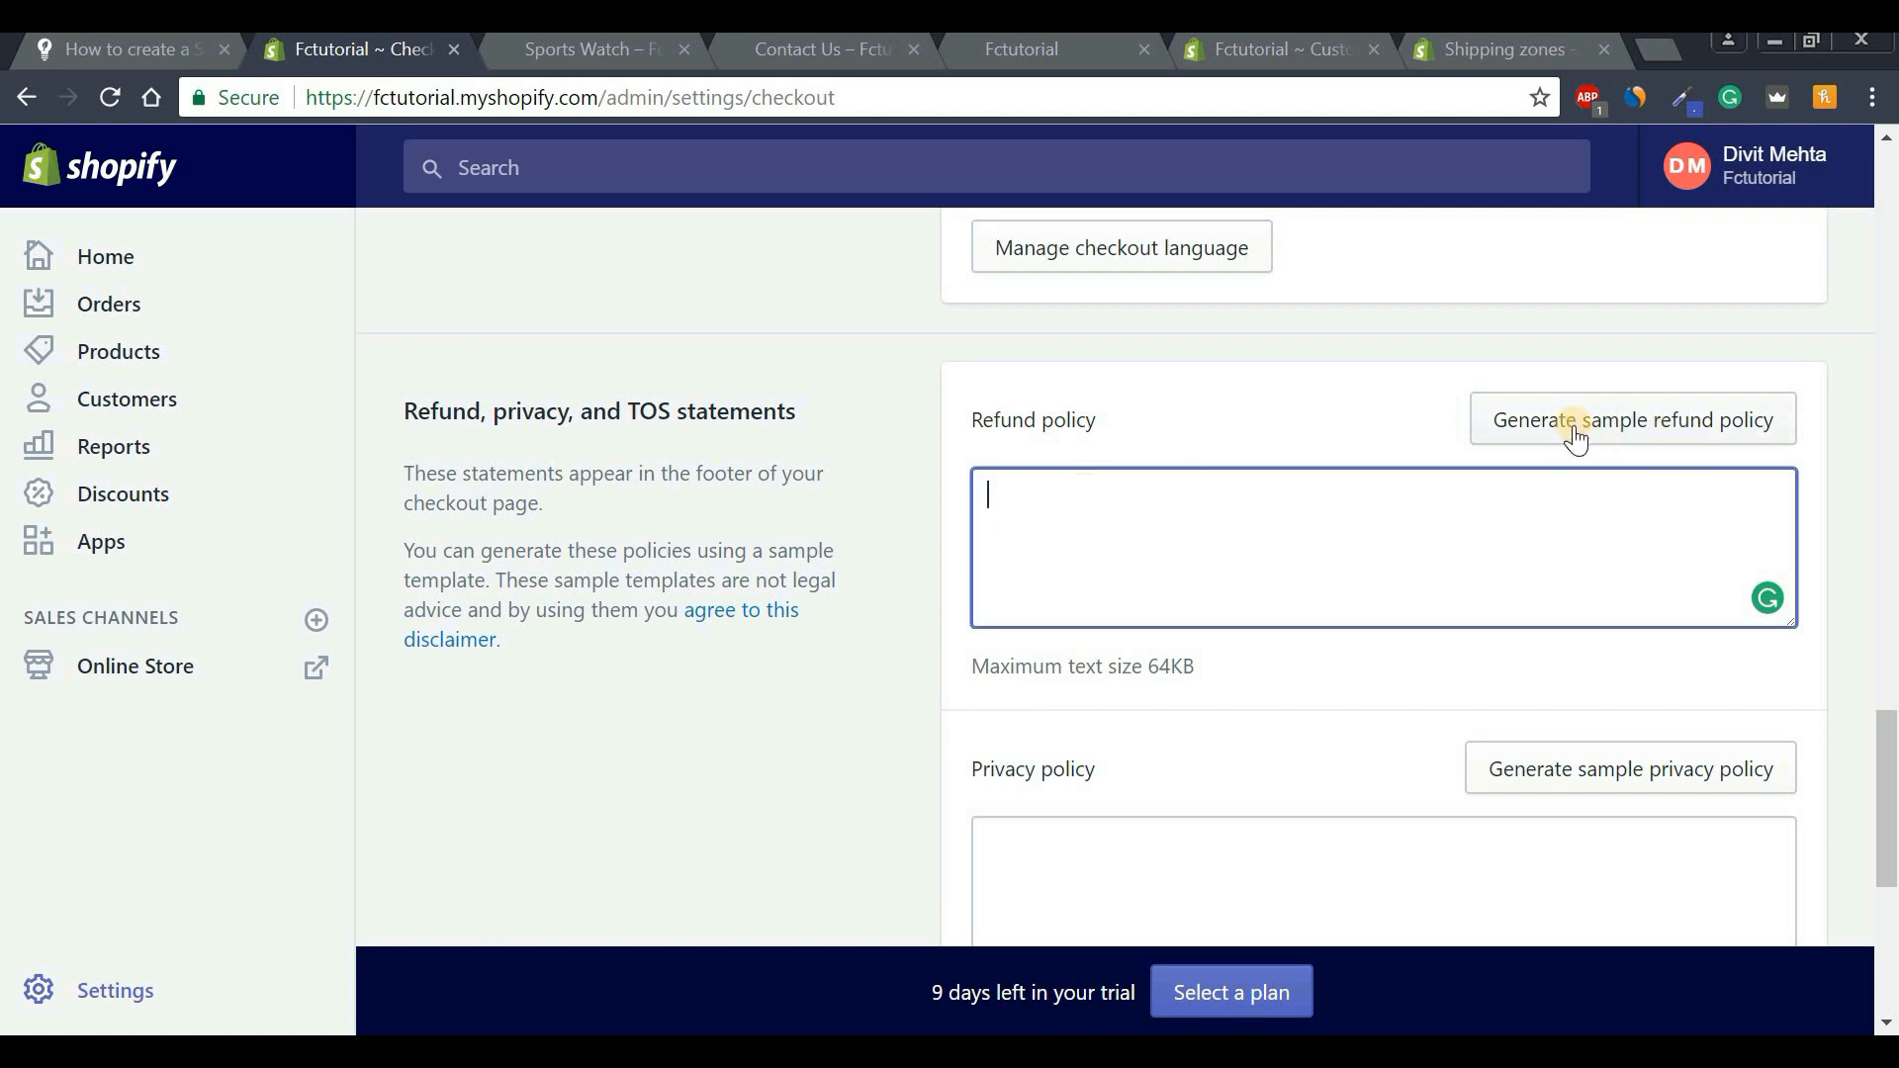
Generate sample refund, privacy and terms of service policies, then save checkout settings.
left_click(1575, 438)
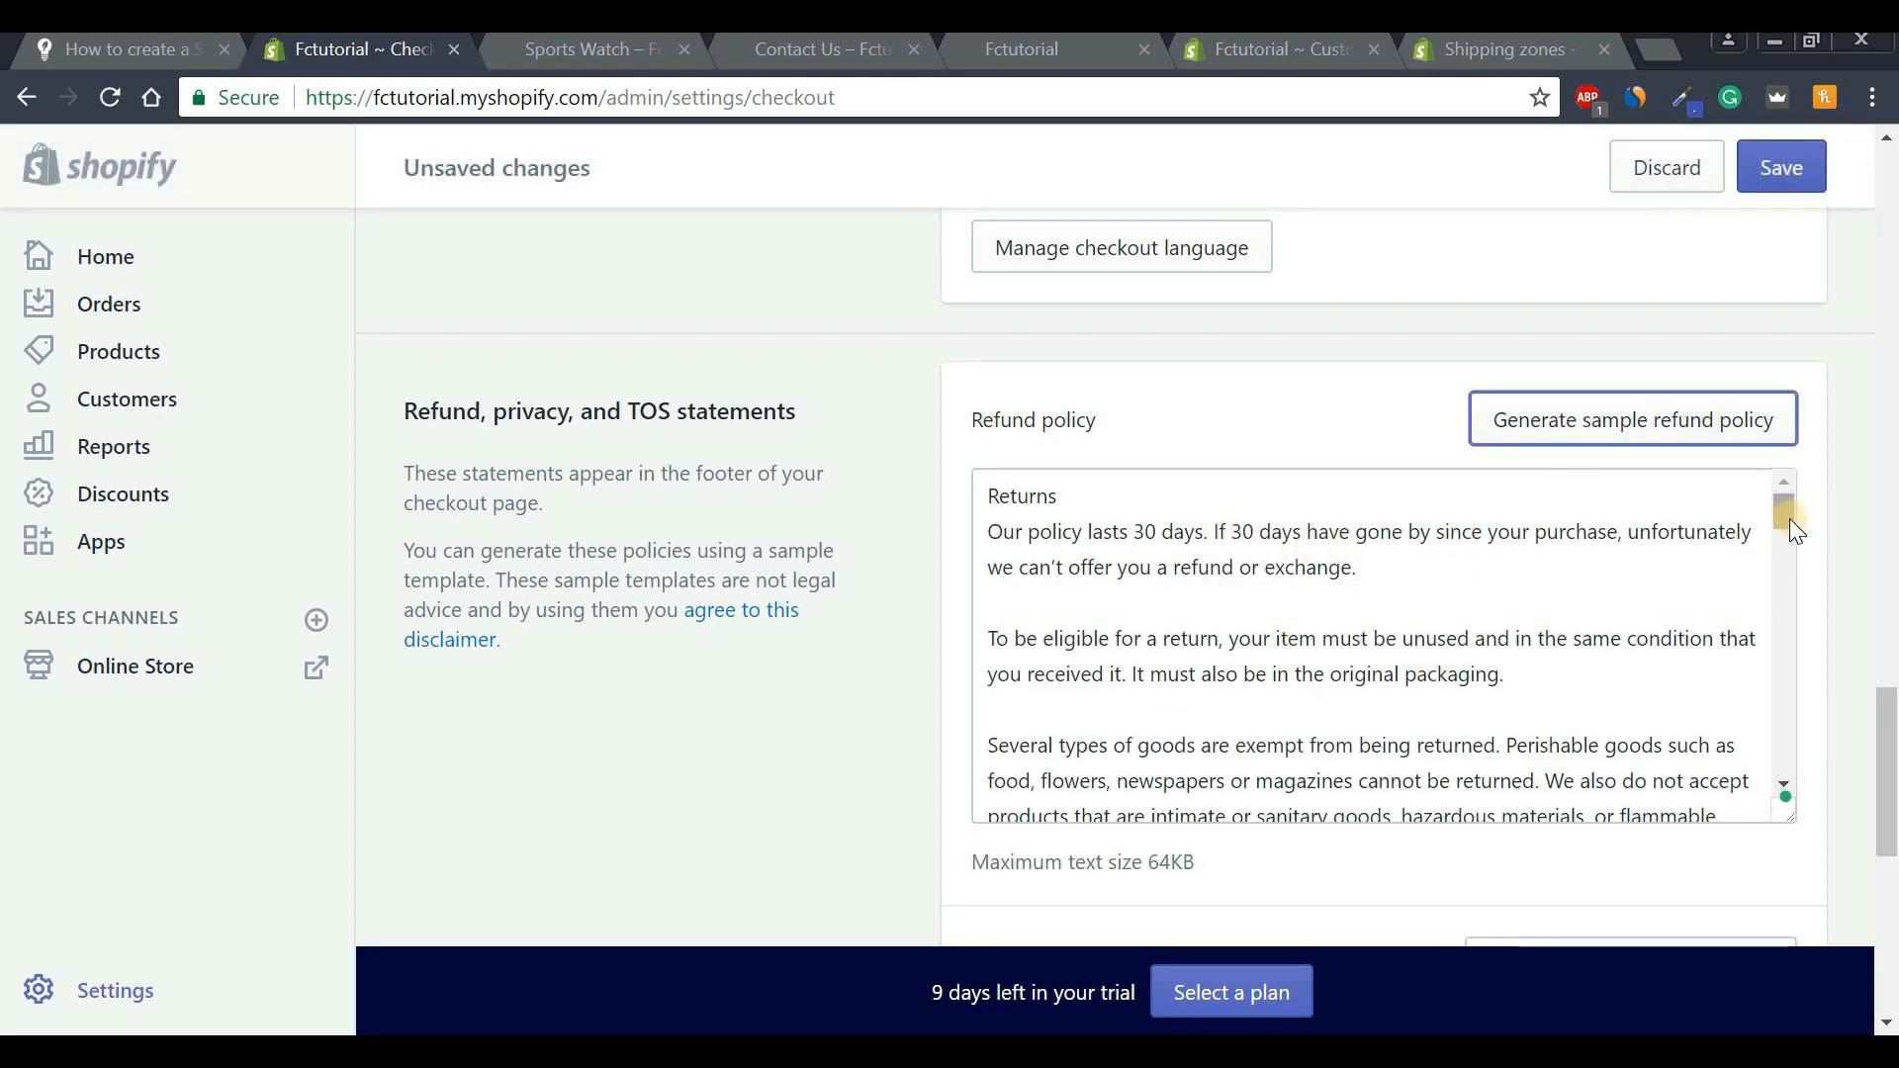
mouse_move(1790, 521)
left_mouse_down()
mouse_move(1778, 780)
mouse_move(1778, 509)
left_mouse_up()
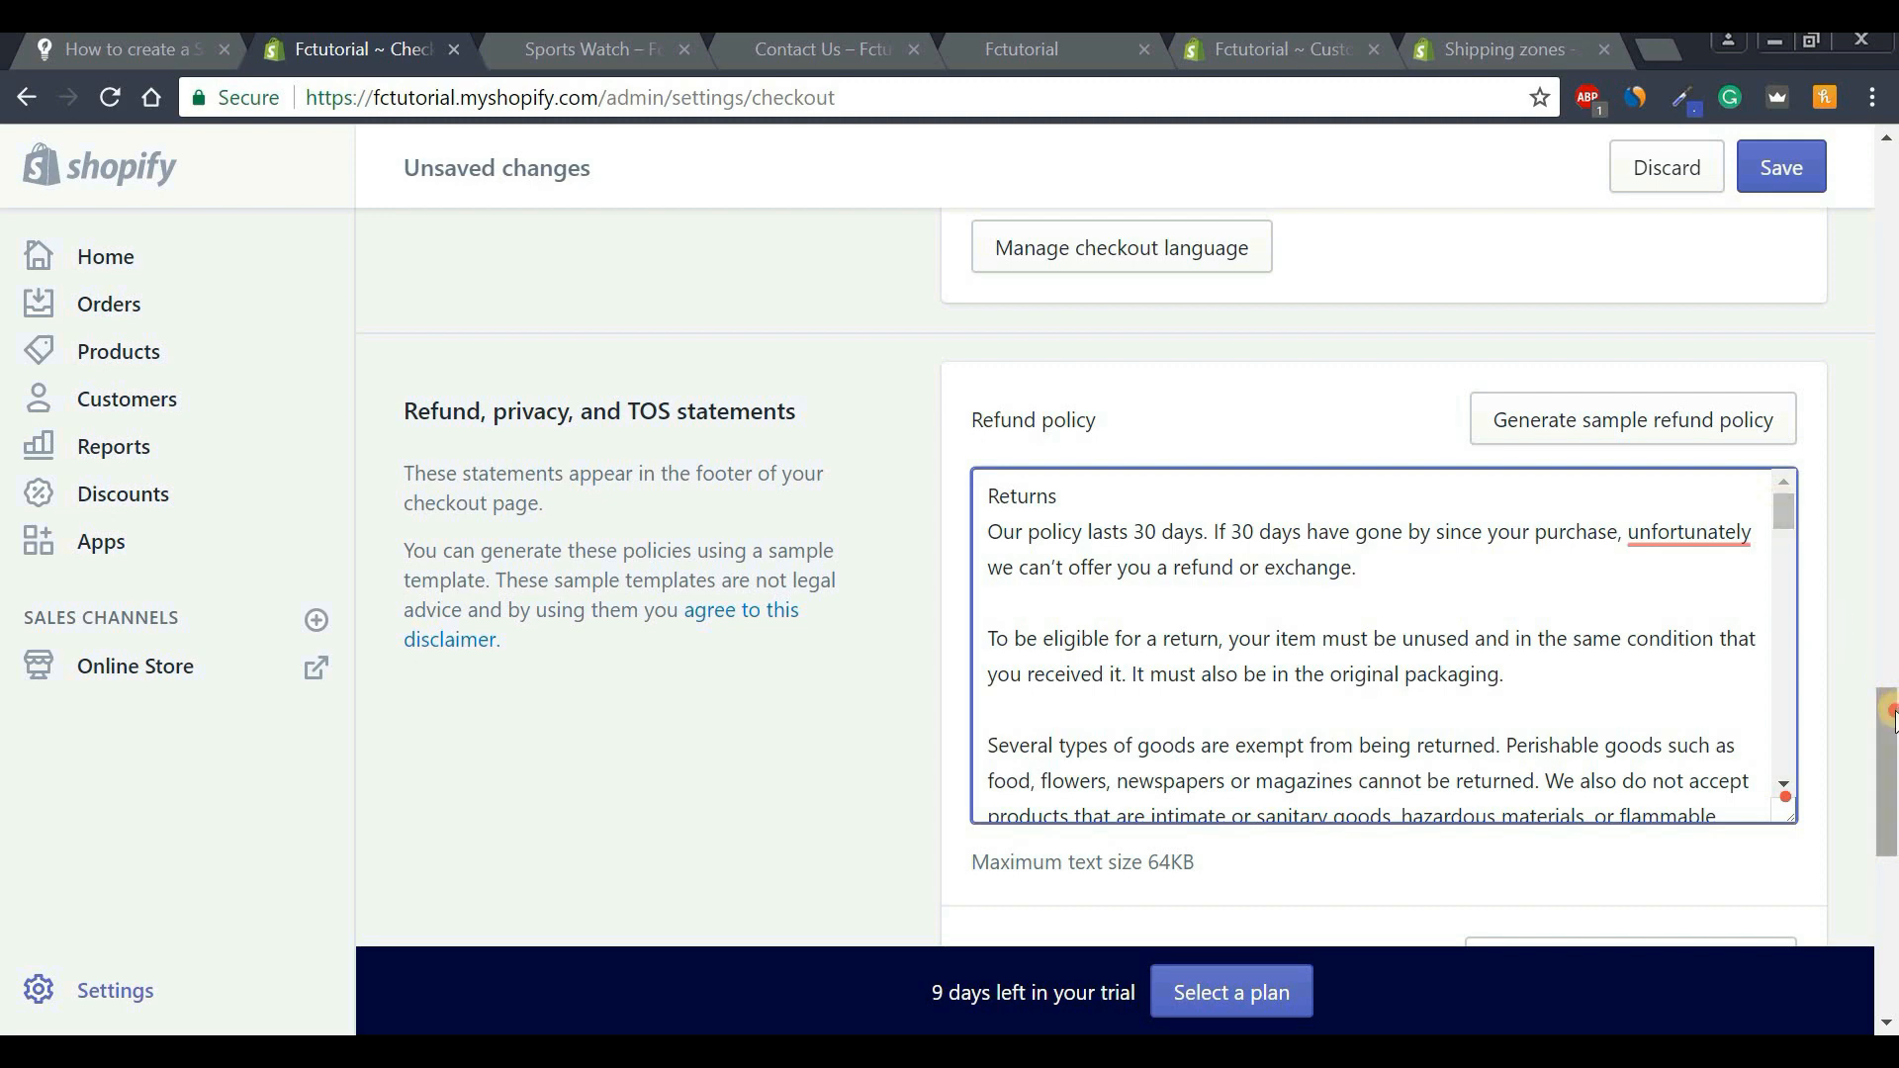
left_click_drag(1887, 727, 1889, 831)
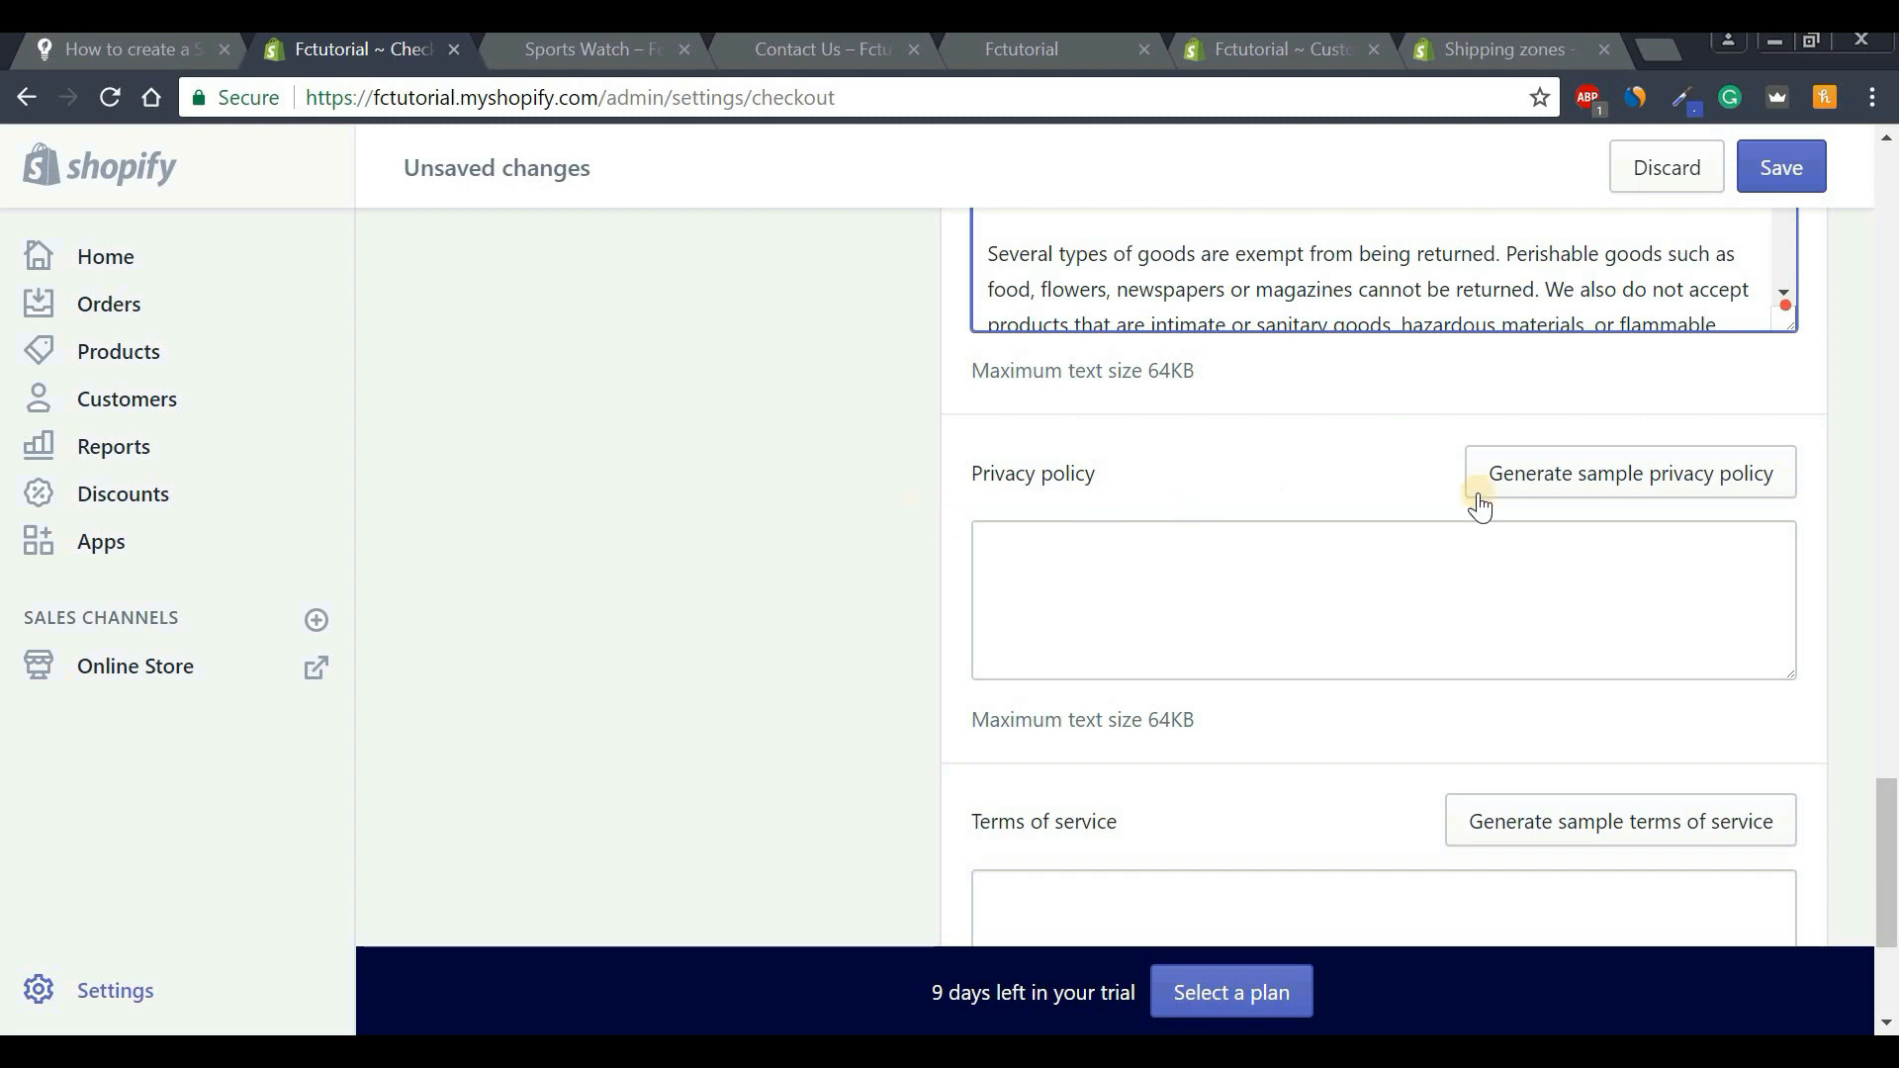
left_click(1624, 484)
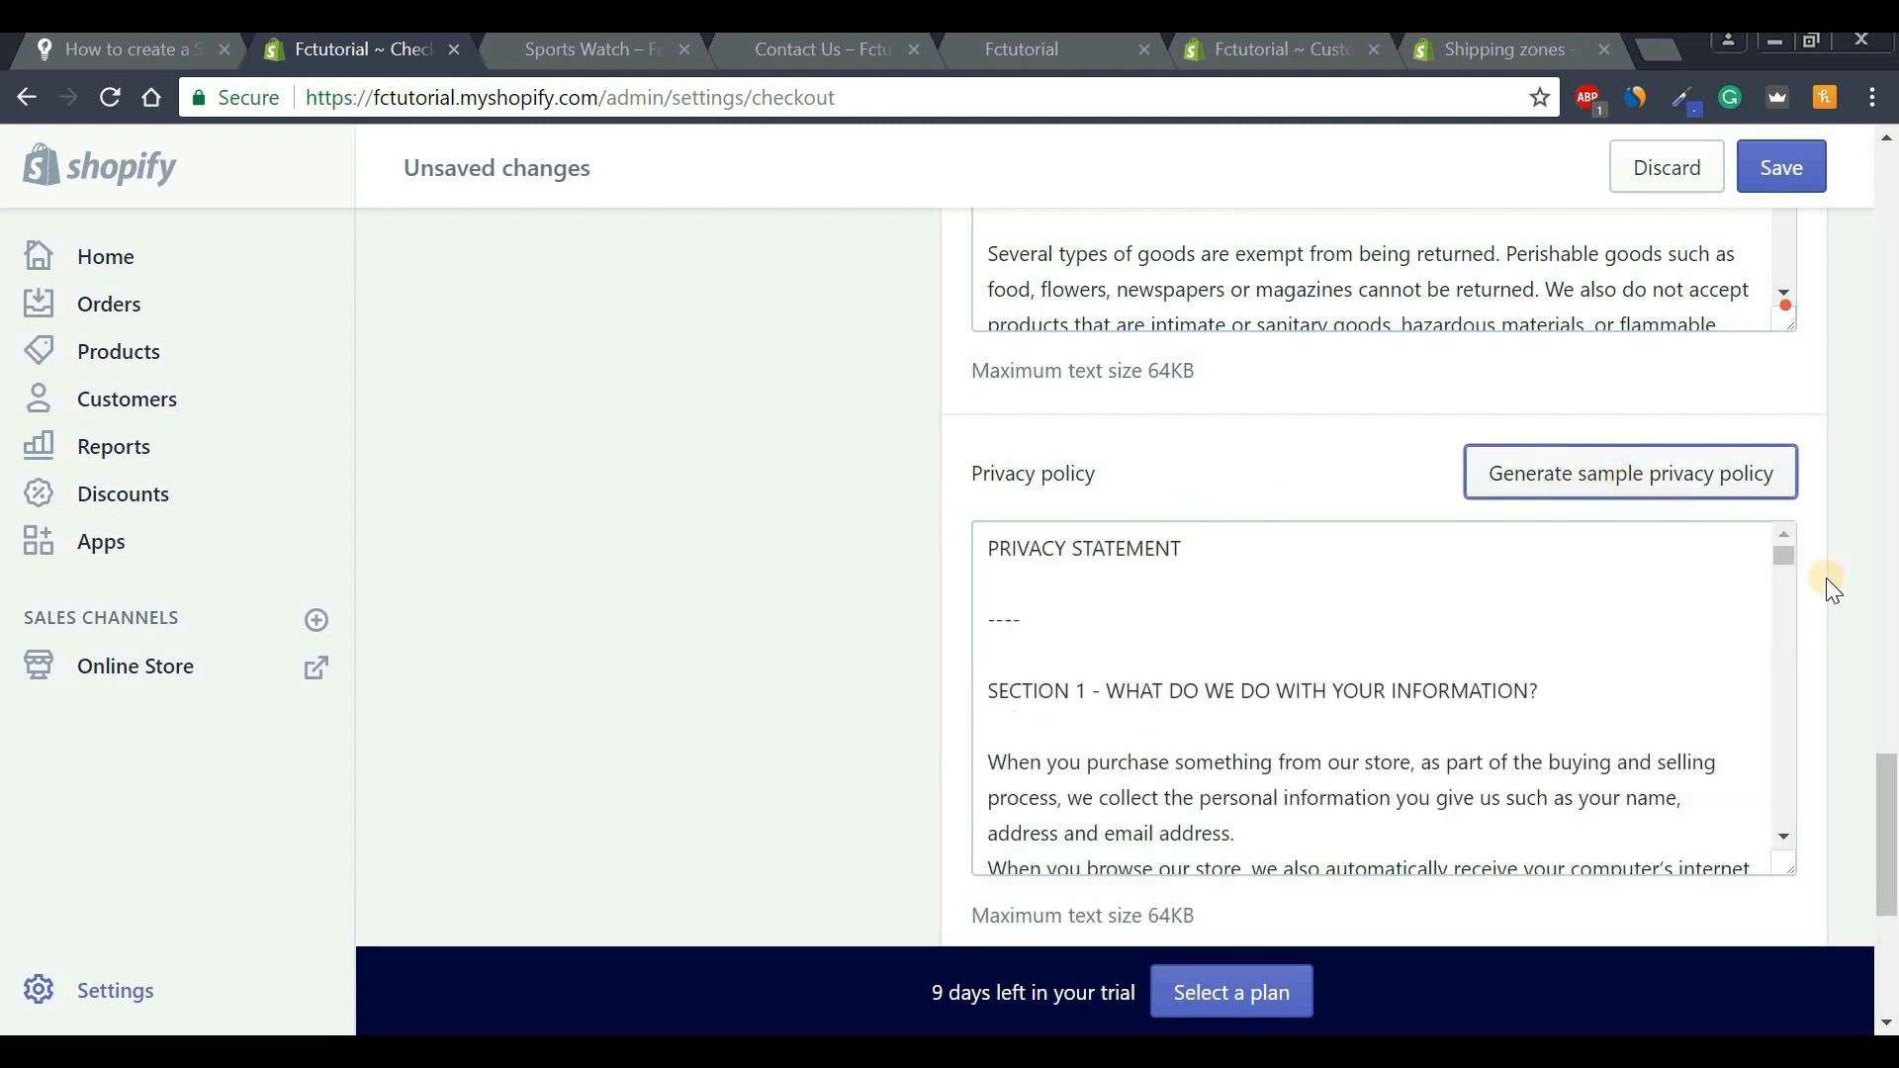
mouse_move(1790, 555)
left_mouse_down()
mouse_move(1758, 836)
mouse_move(1764, 538)
left_mouse_up()
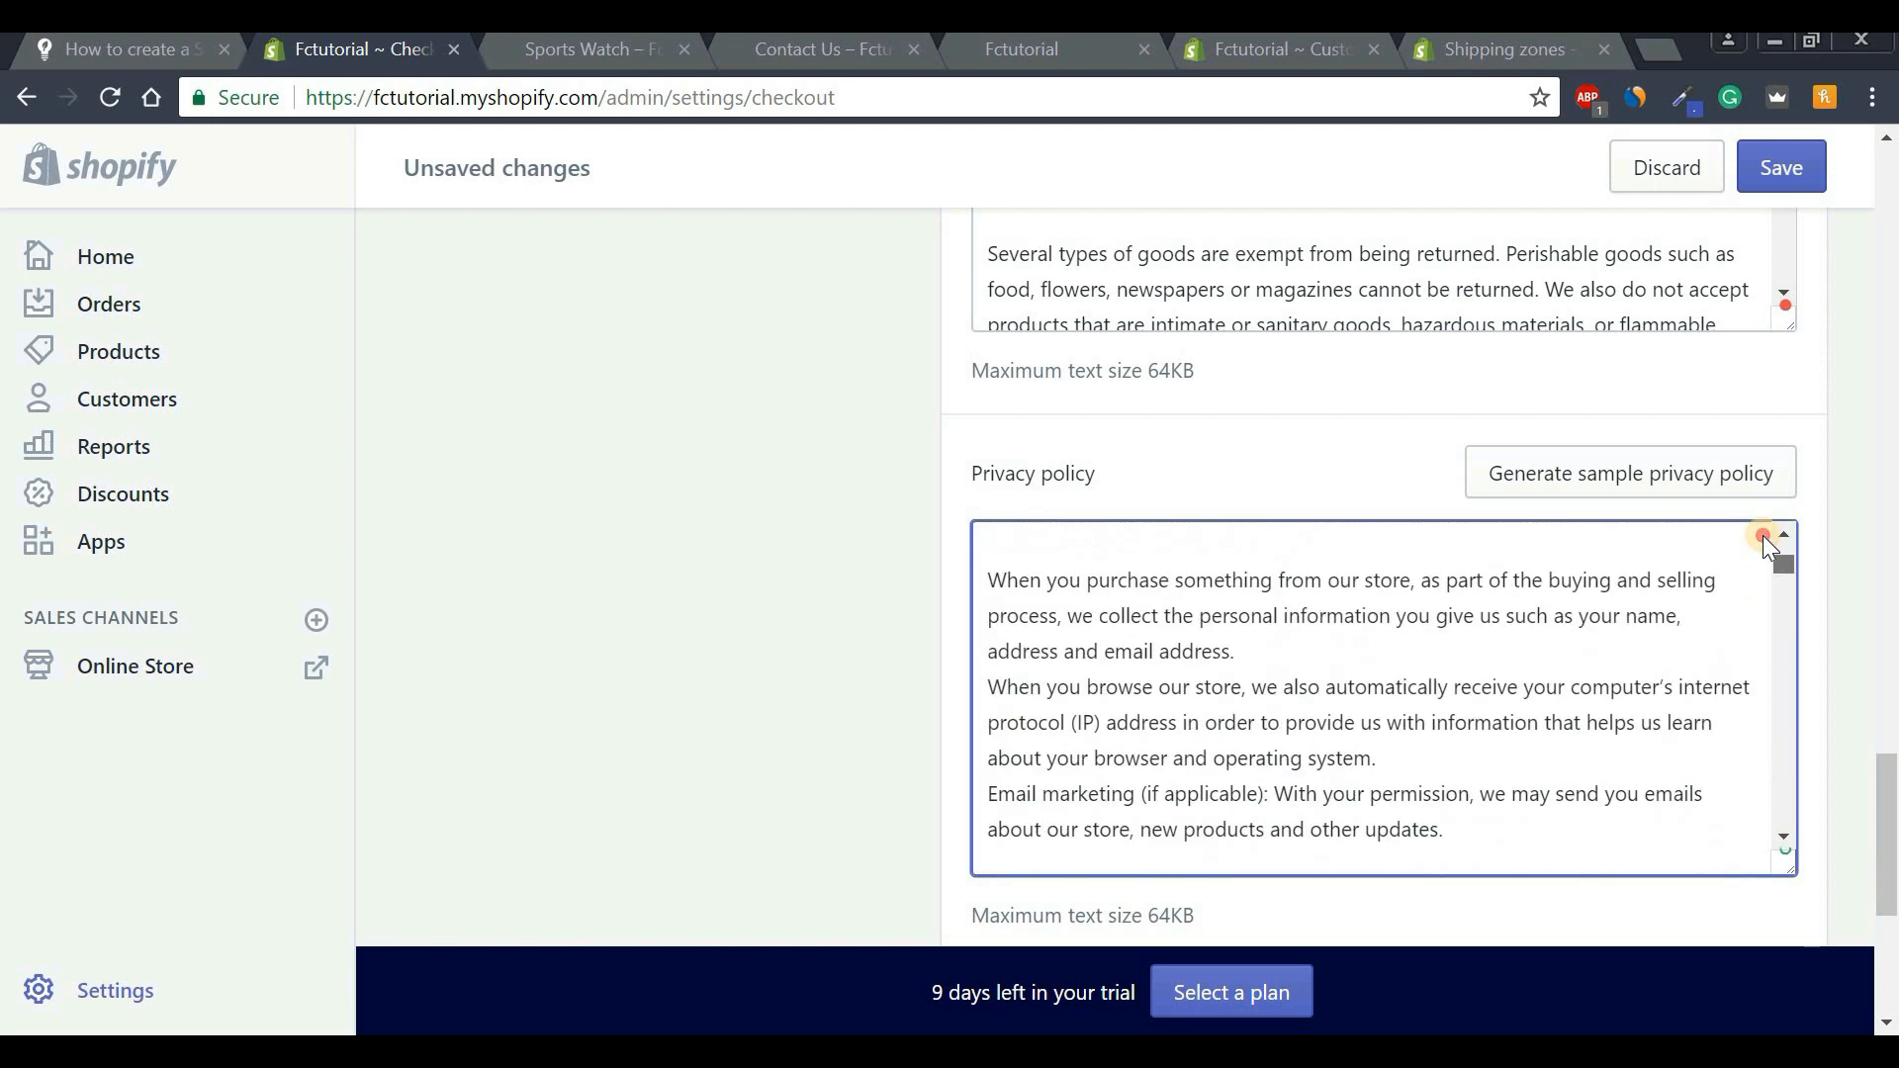
left_click_drag(1892, 803, 1891, 898)
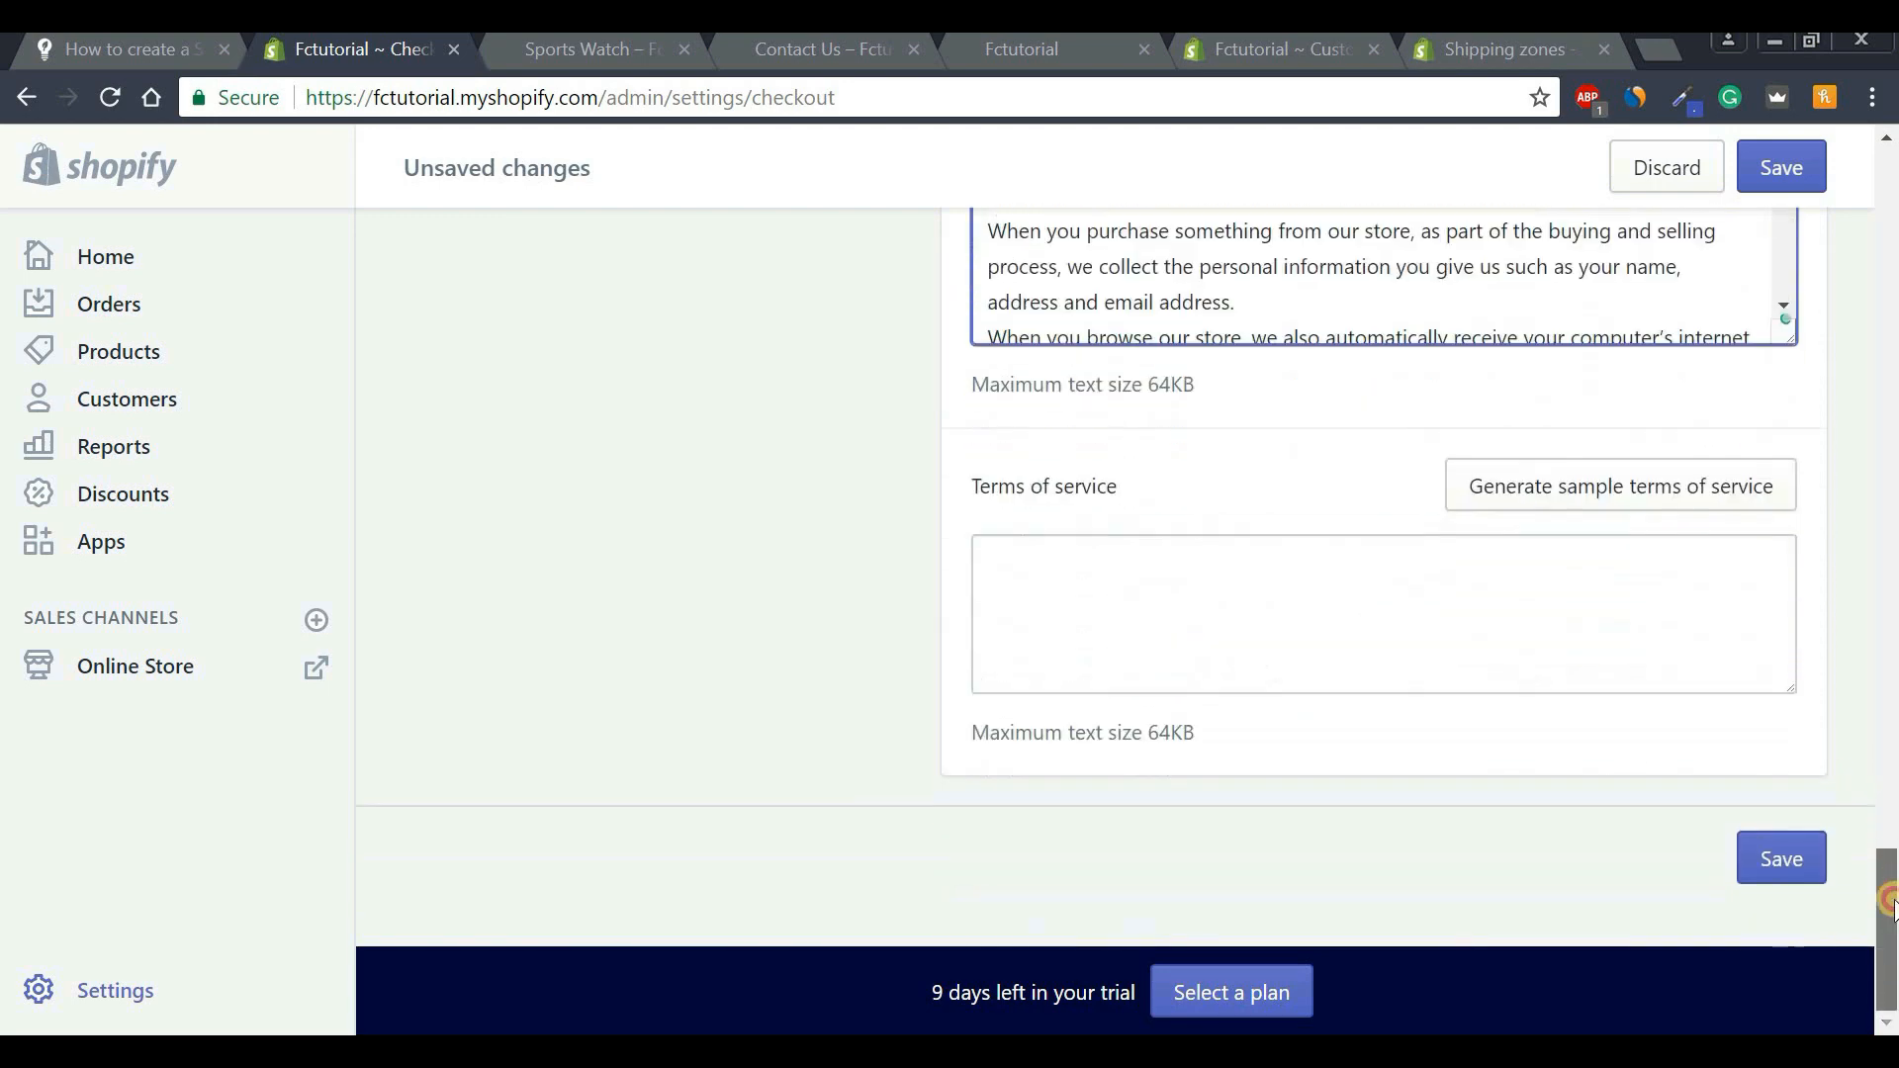
left_click(1595, 489)
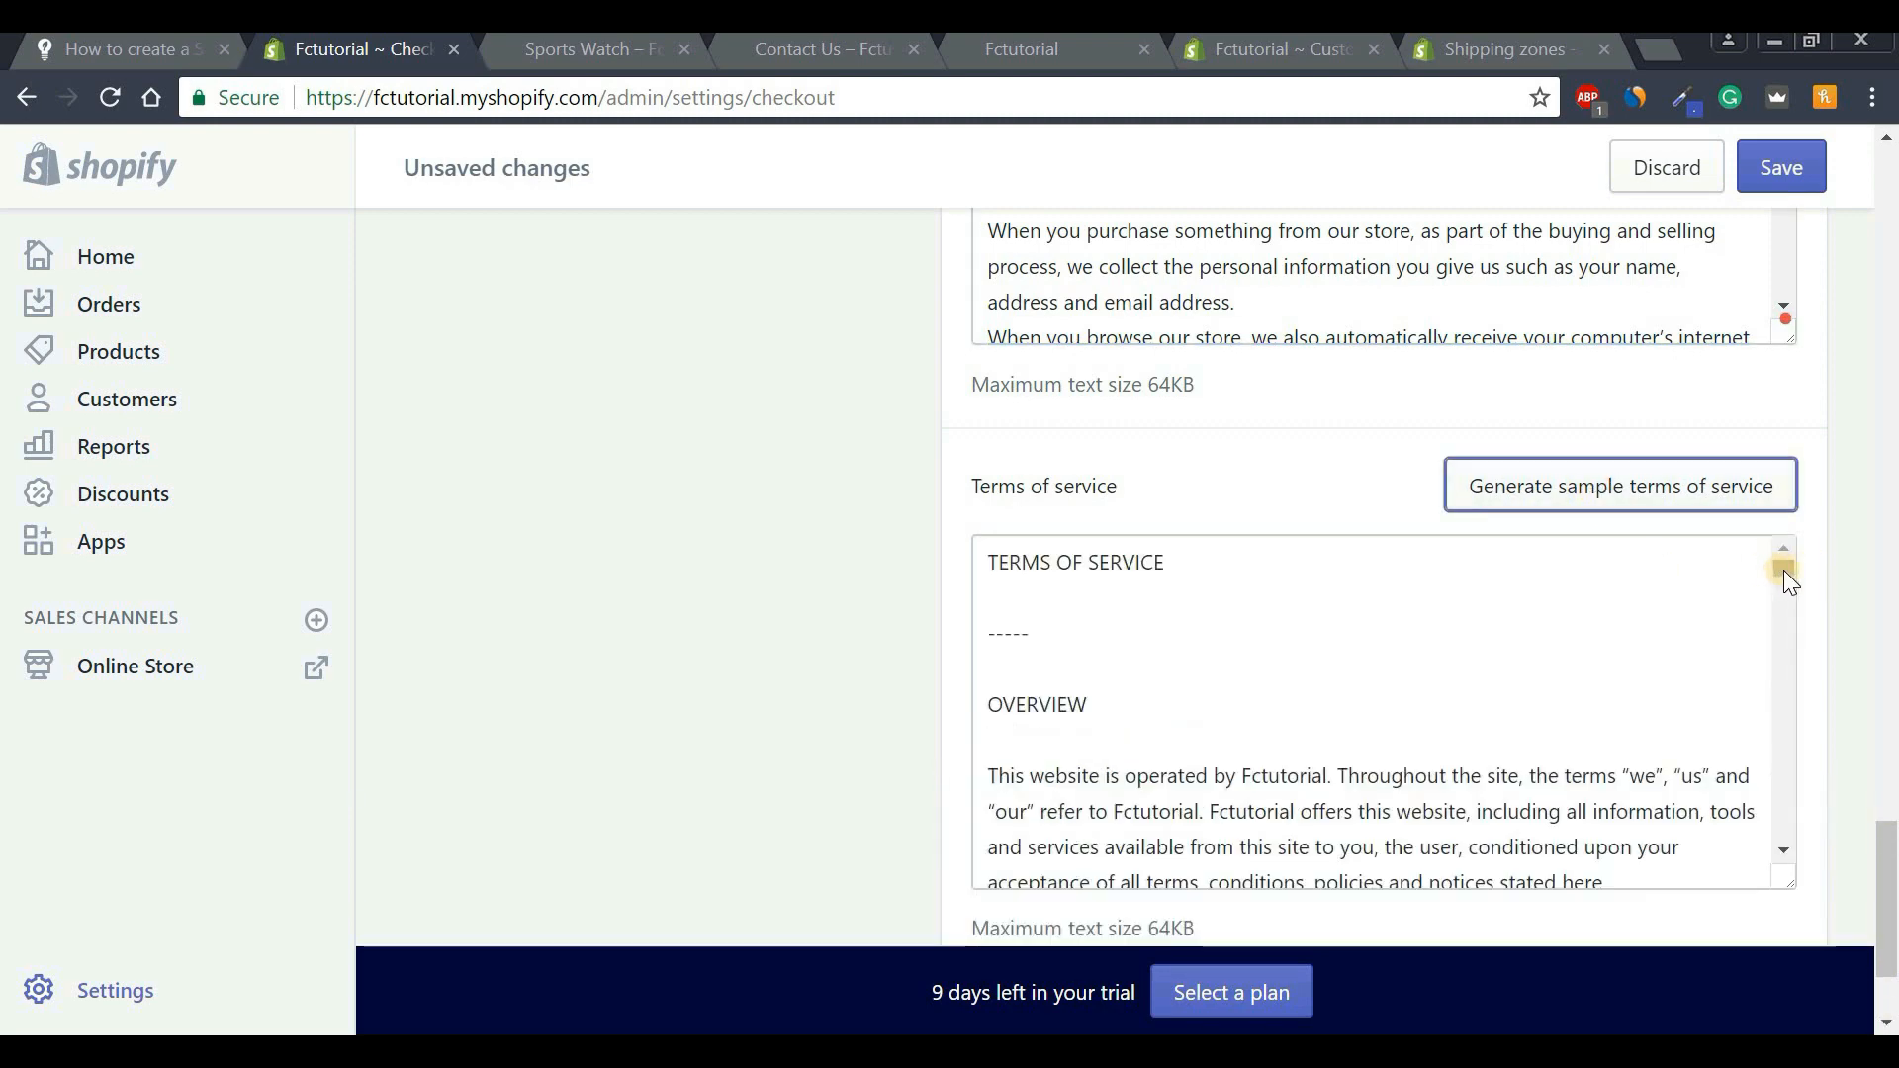
mouse_move(1784, 569)
left_mouse_down()
mouse_move(1783, 746)
mouse_move(1800, 553)
left_mouse_up()
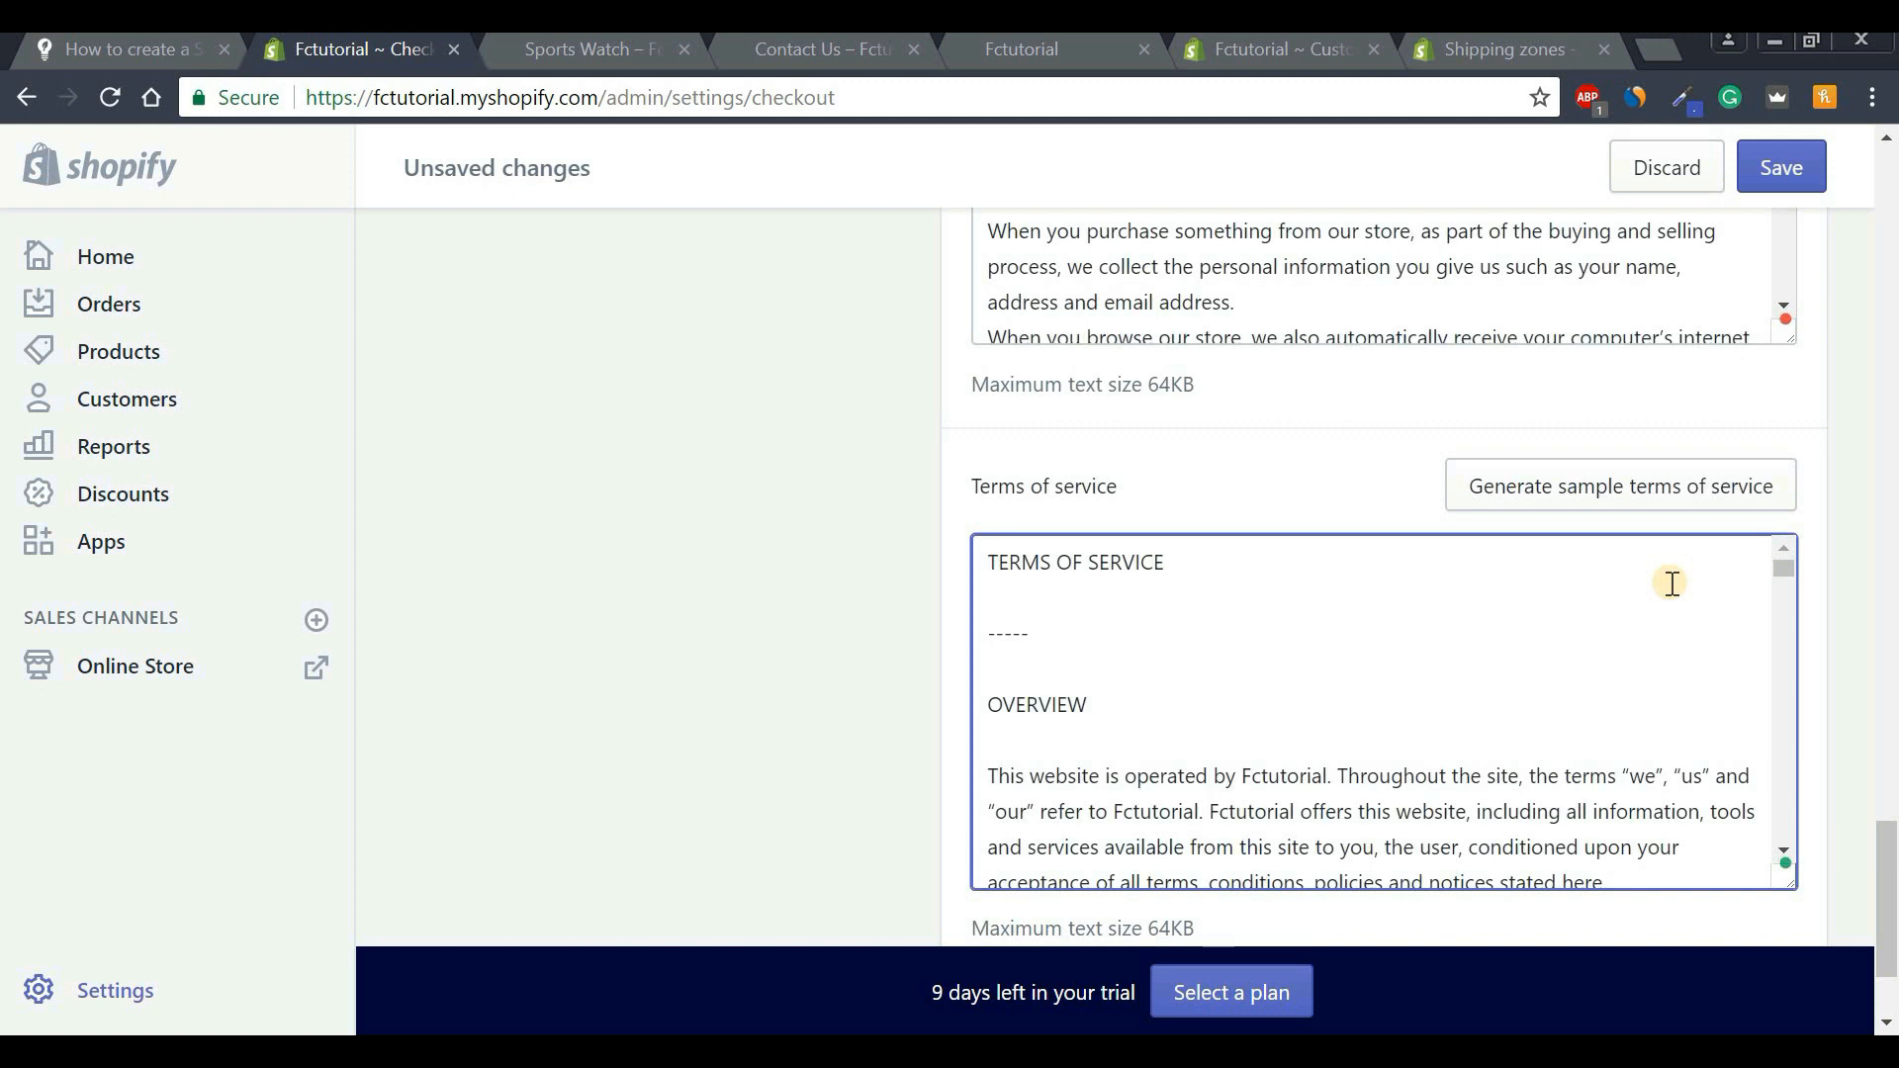
left_click_drag(1889, 884, 1890, 144)
left_click(1800, 171)
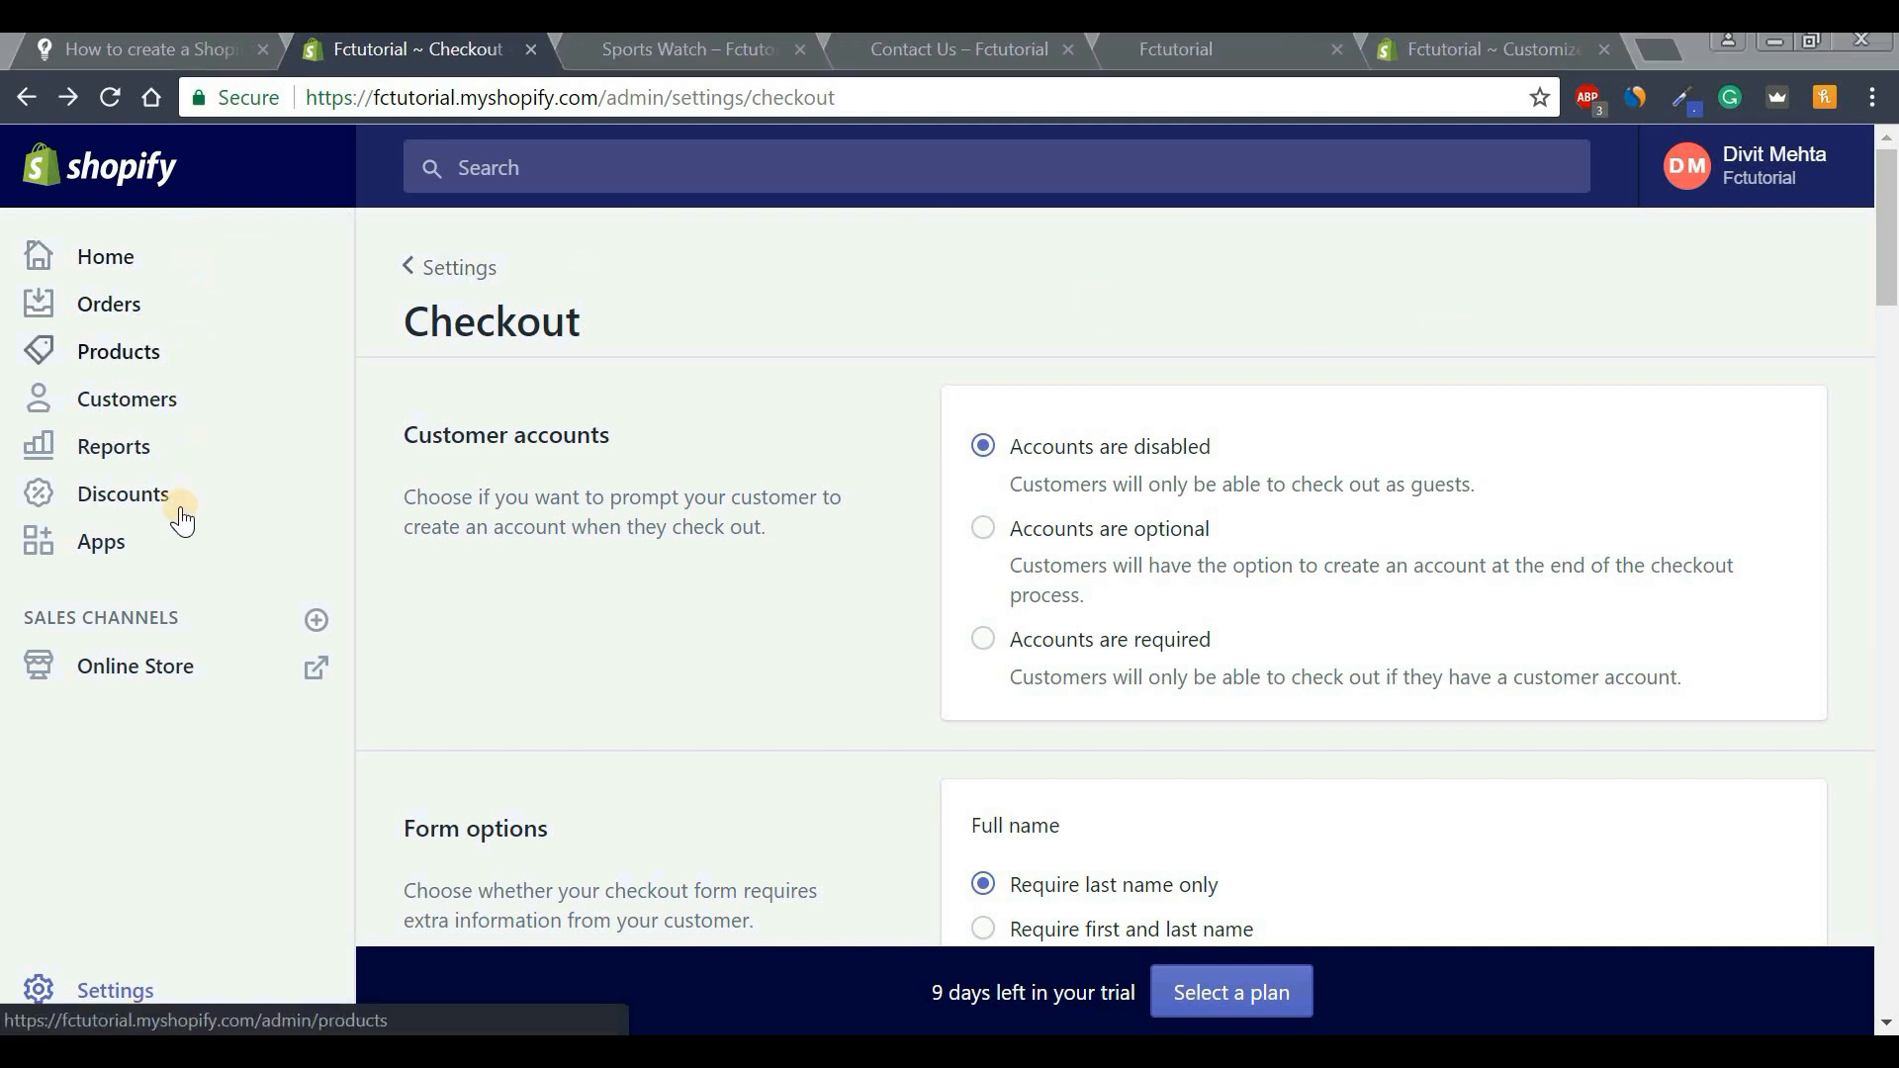
Open Online Store to see the Debut theme and password-protection warning.
left_click(170, 680)
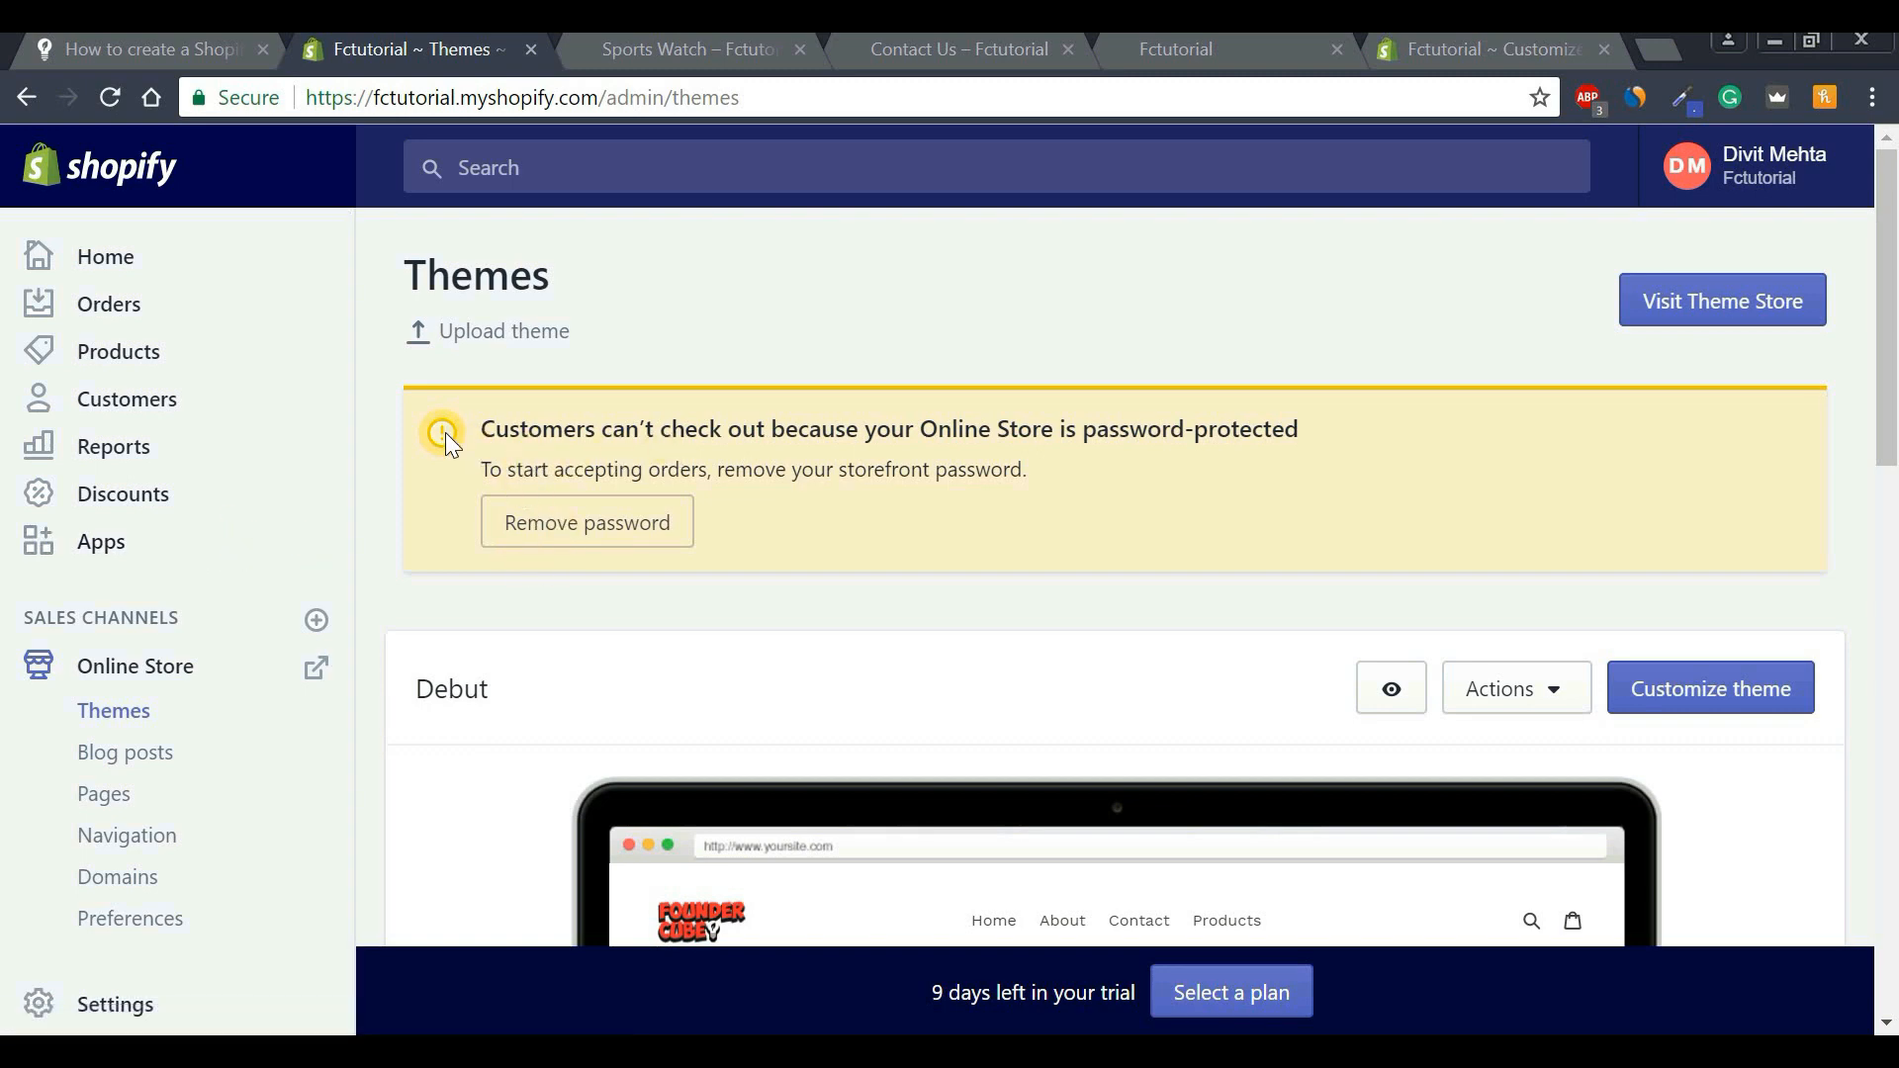
Point out the password-protected checkout warning, then open the Domains settings.
left_click_drag(486, 430, 1314, 434)
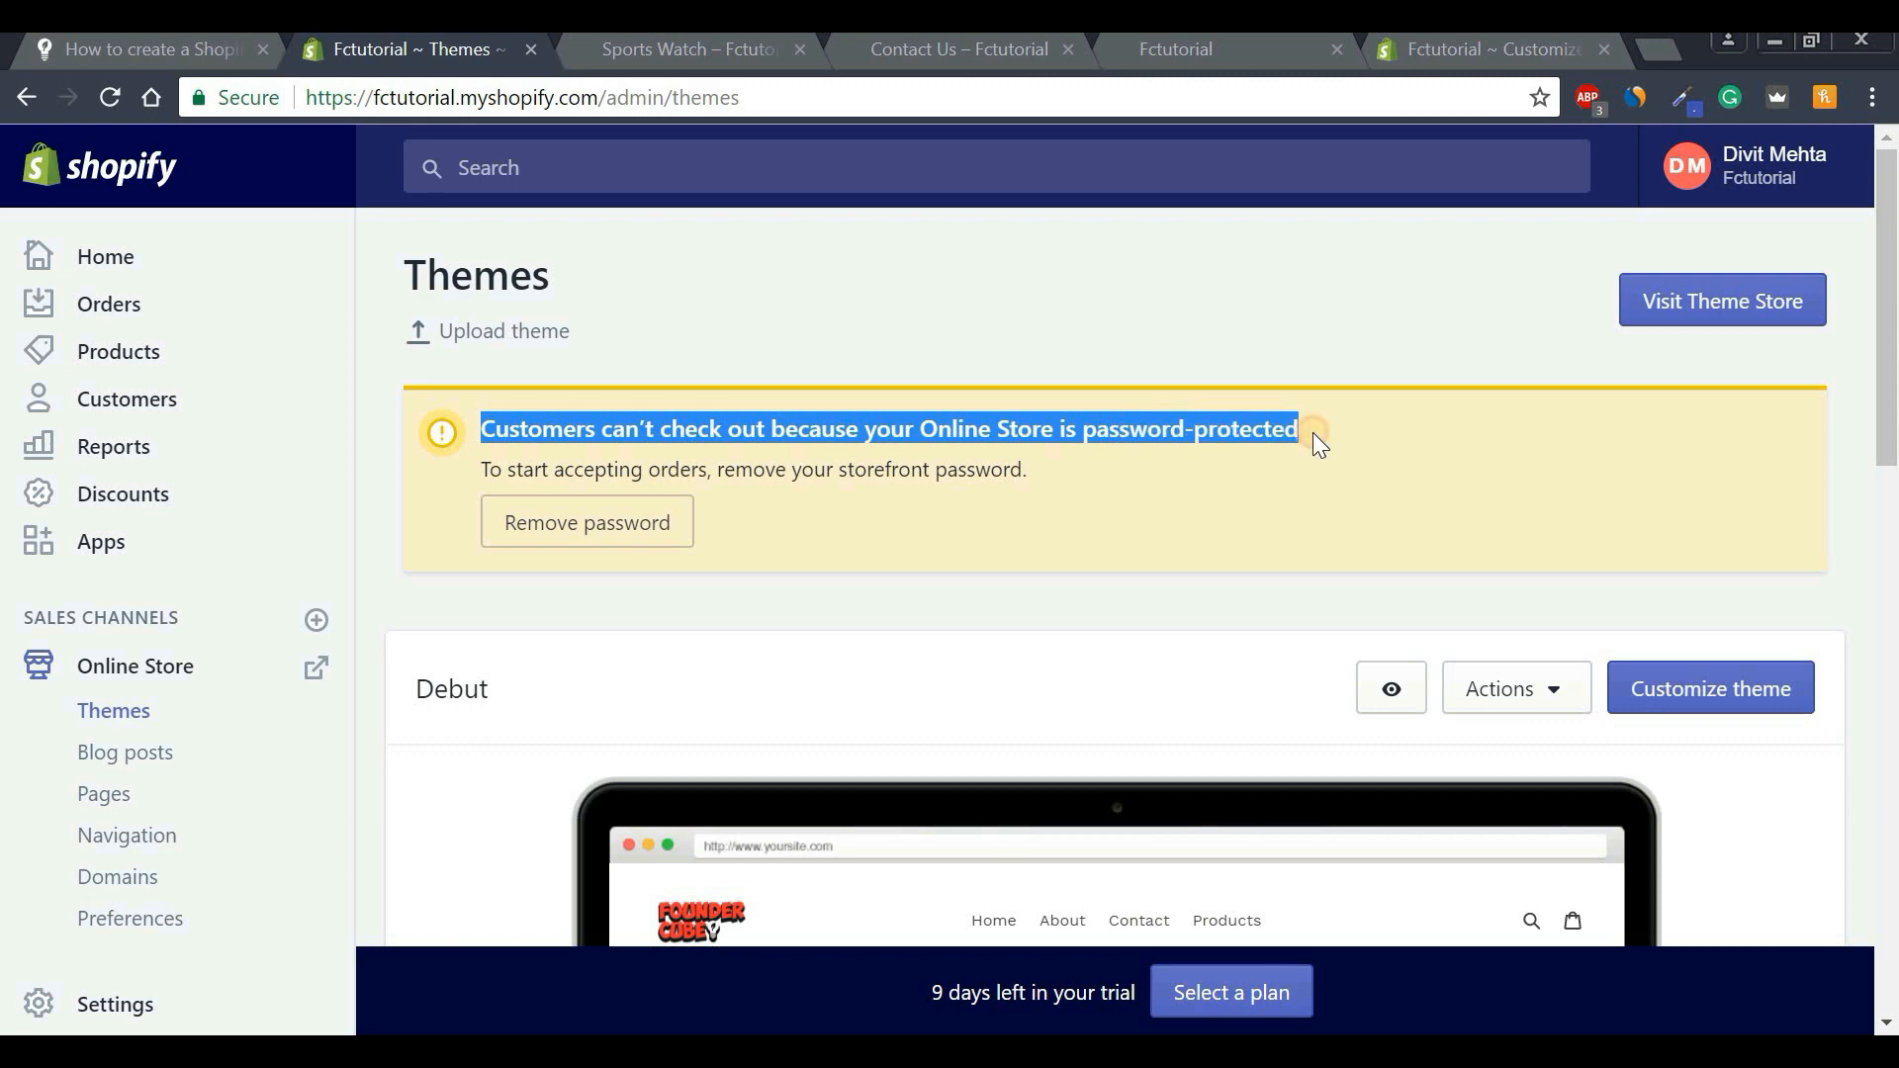
left_click(1246, 437)
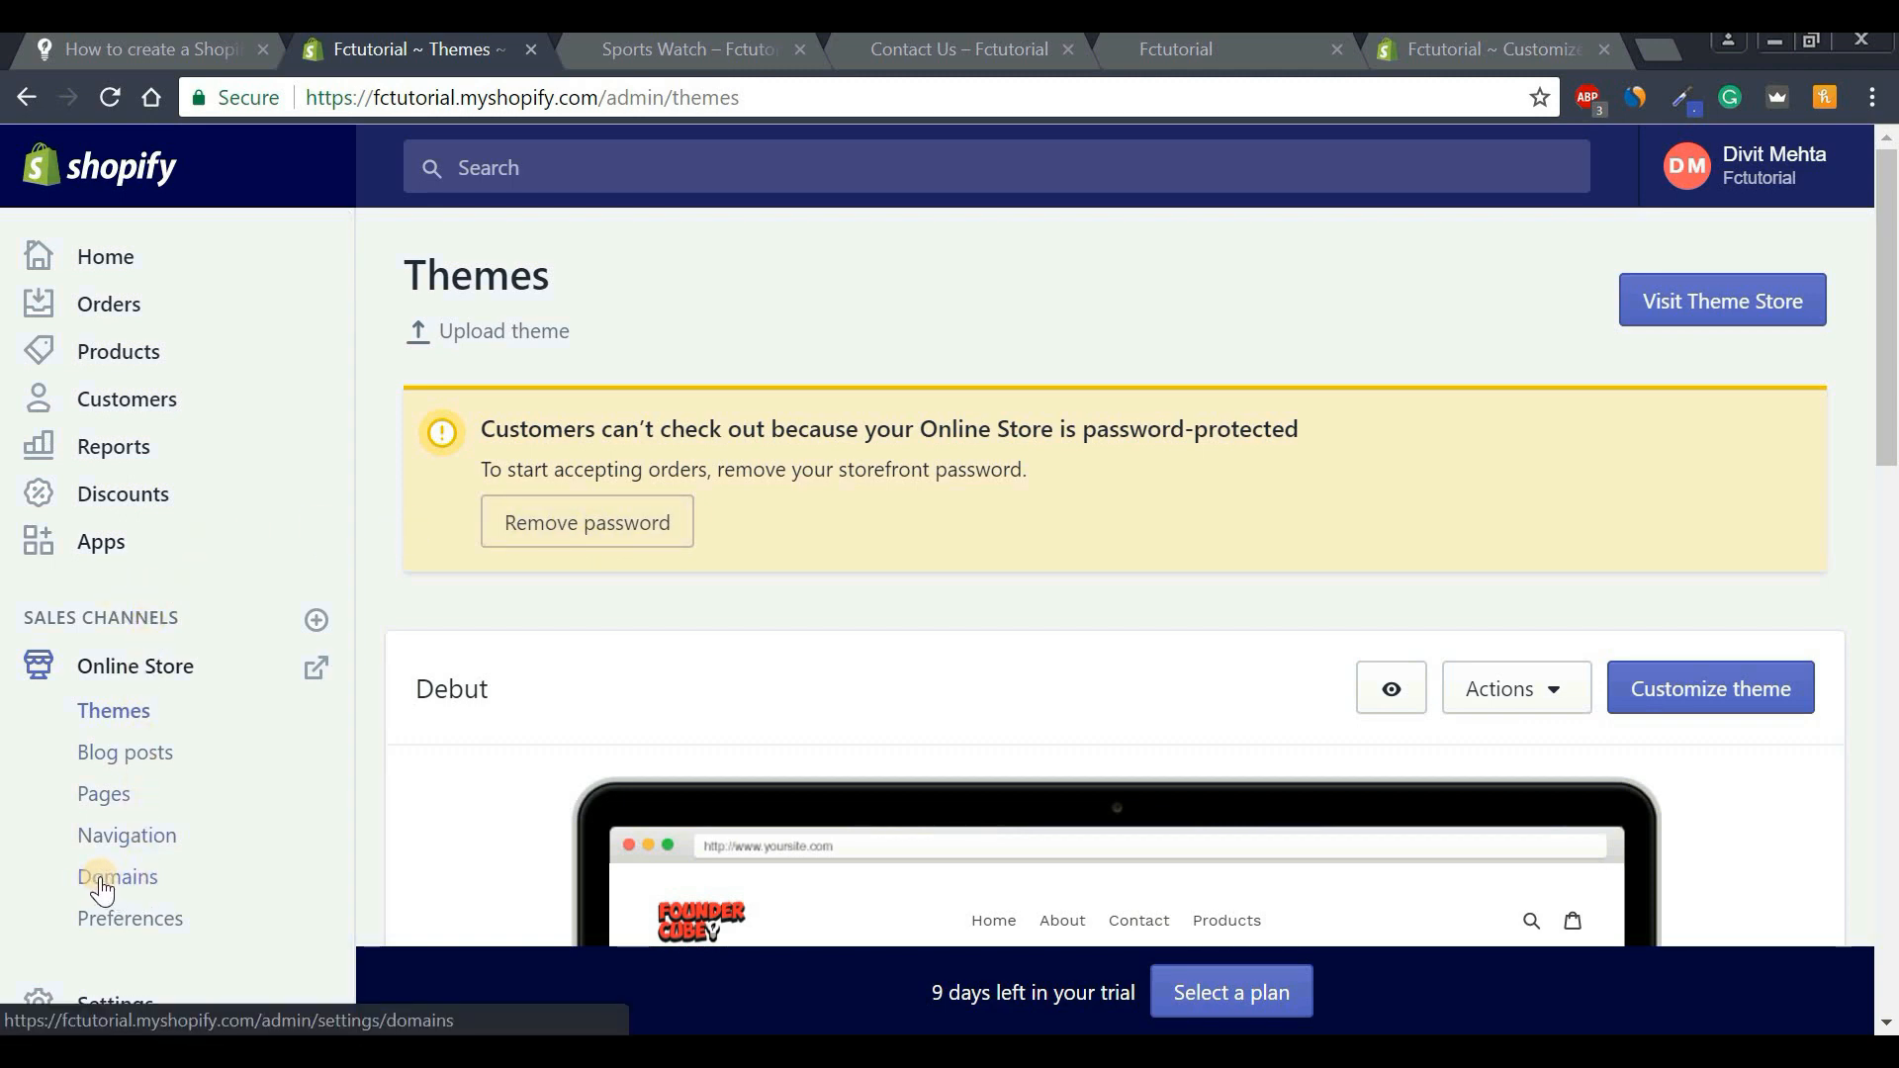
left_click(103, 888)
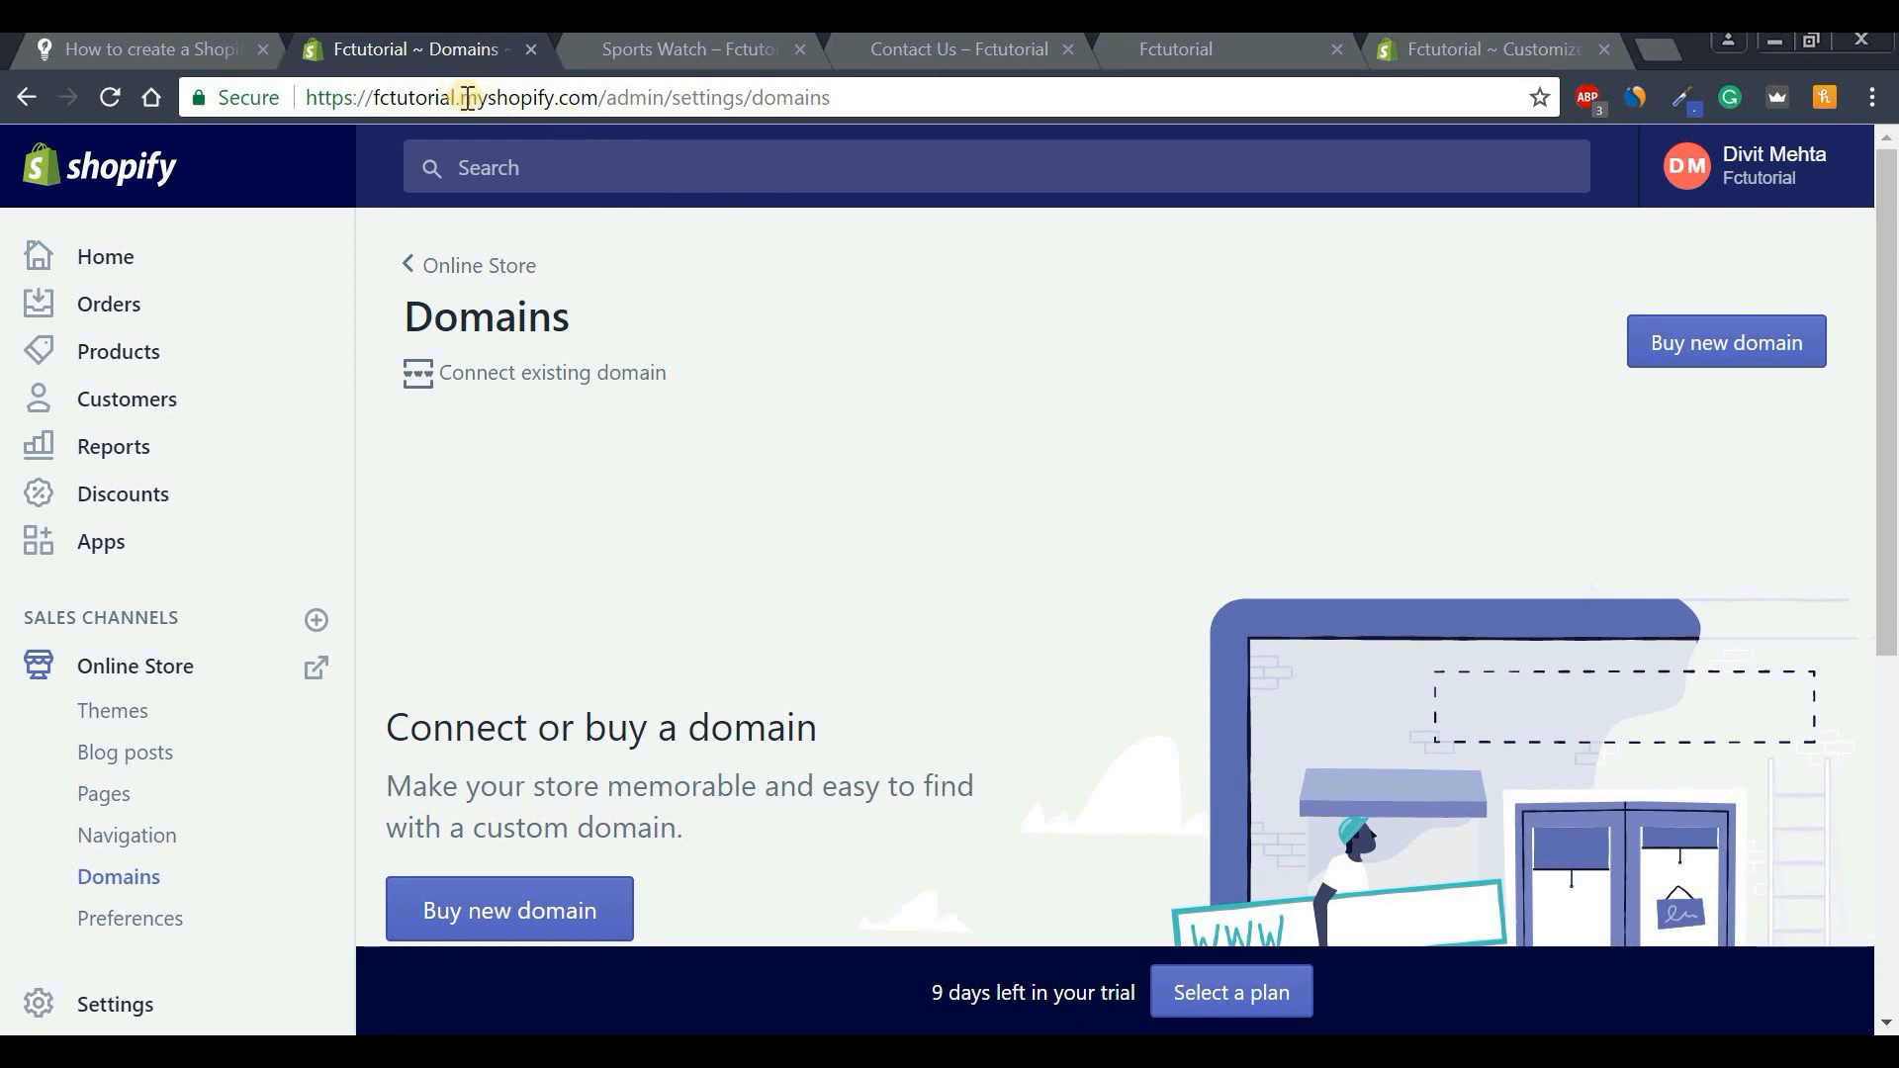
Search for 'fctutorialtest' under Buy new domain and review prices like .com at $14/year.
left_click_drag(460, 102, 605, 98)
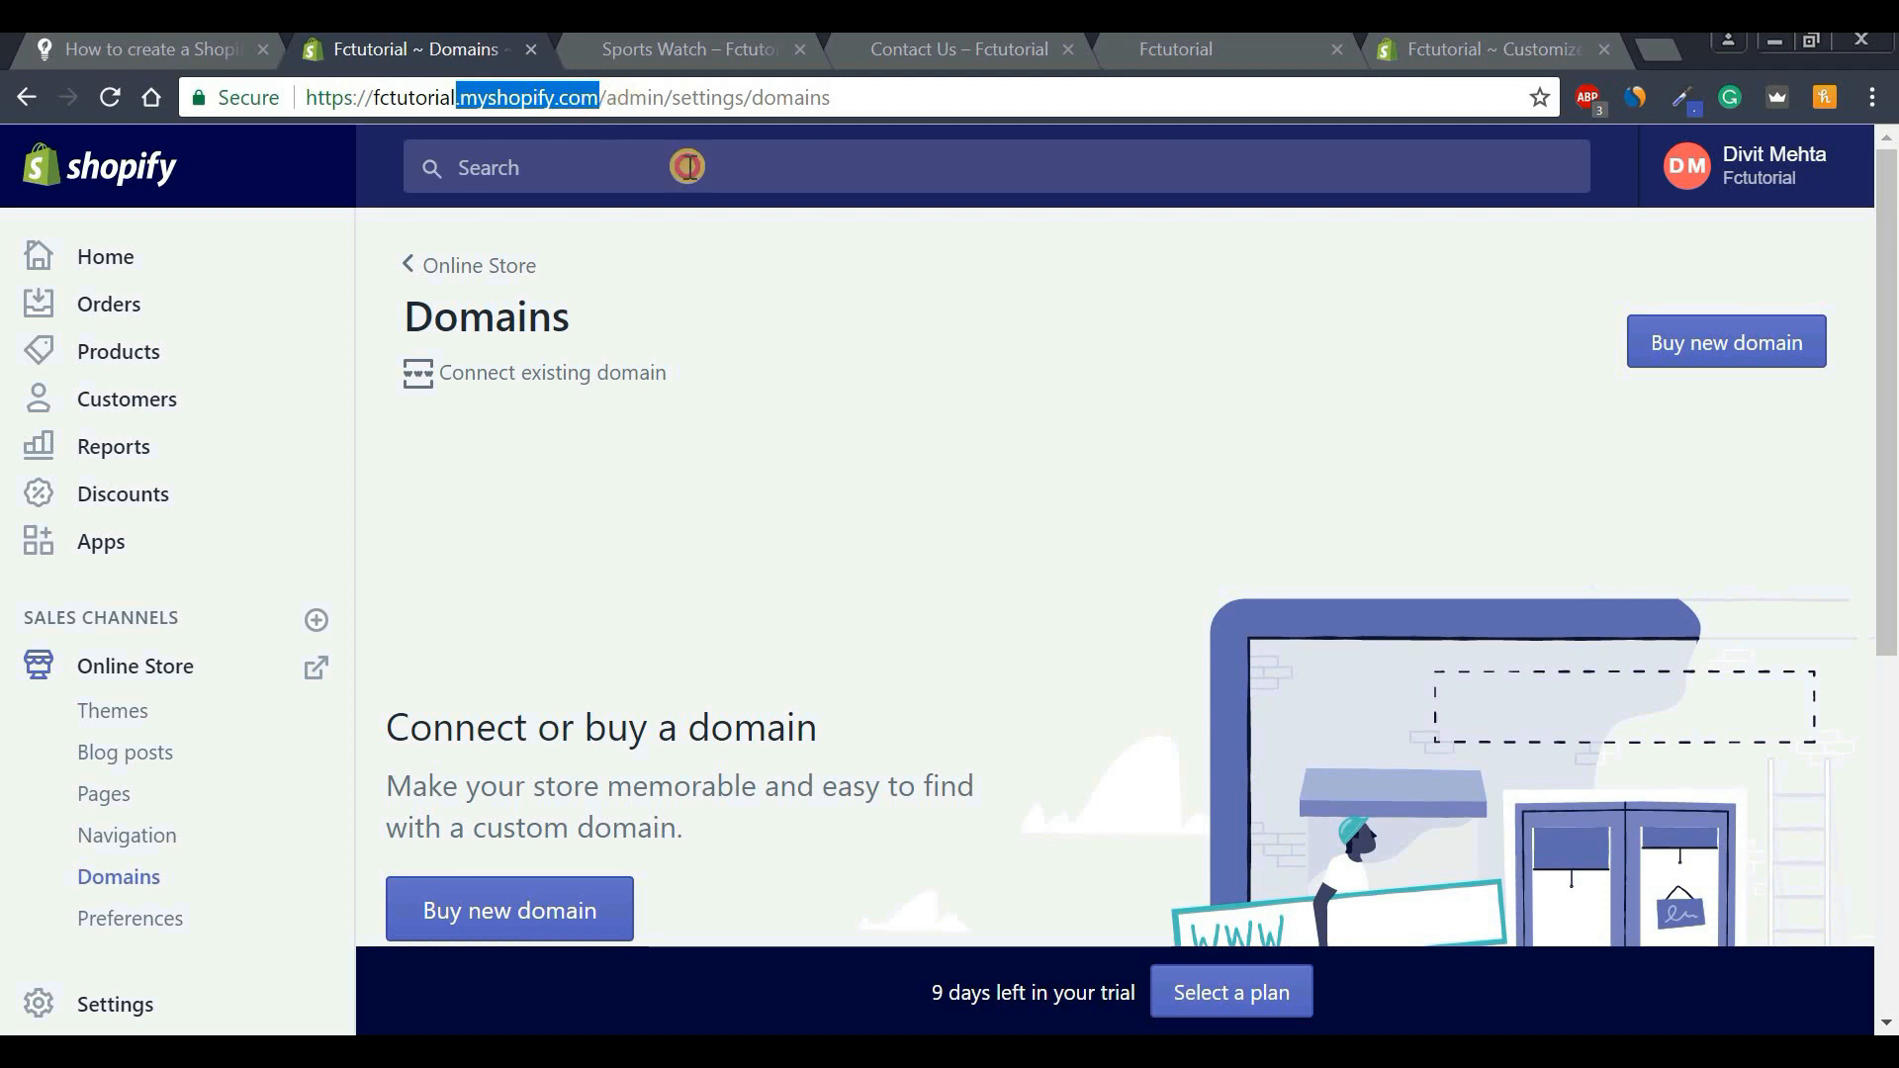
left_click(1214, 430)
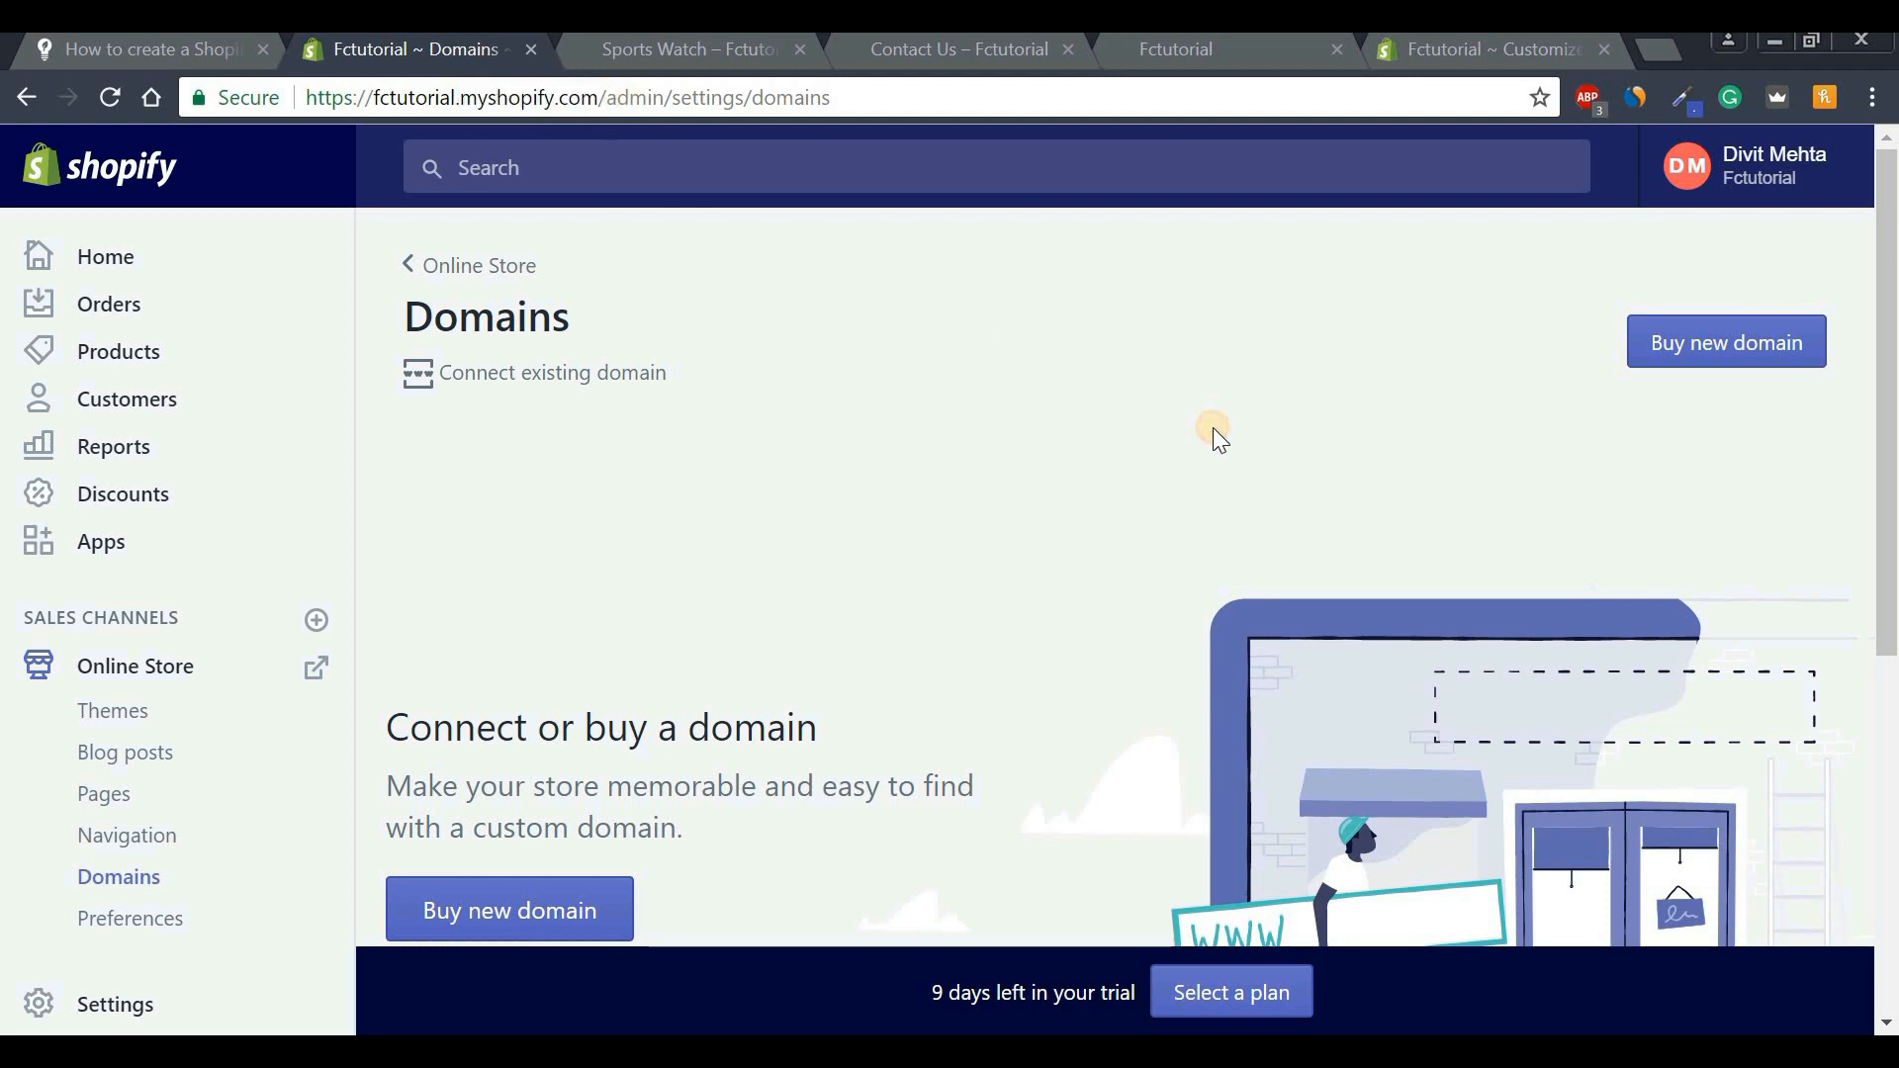
left_click(1694, 348)
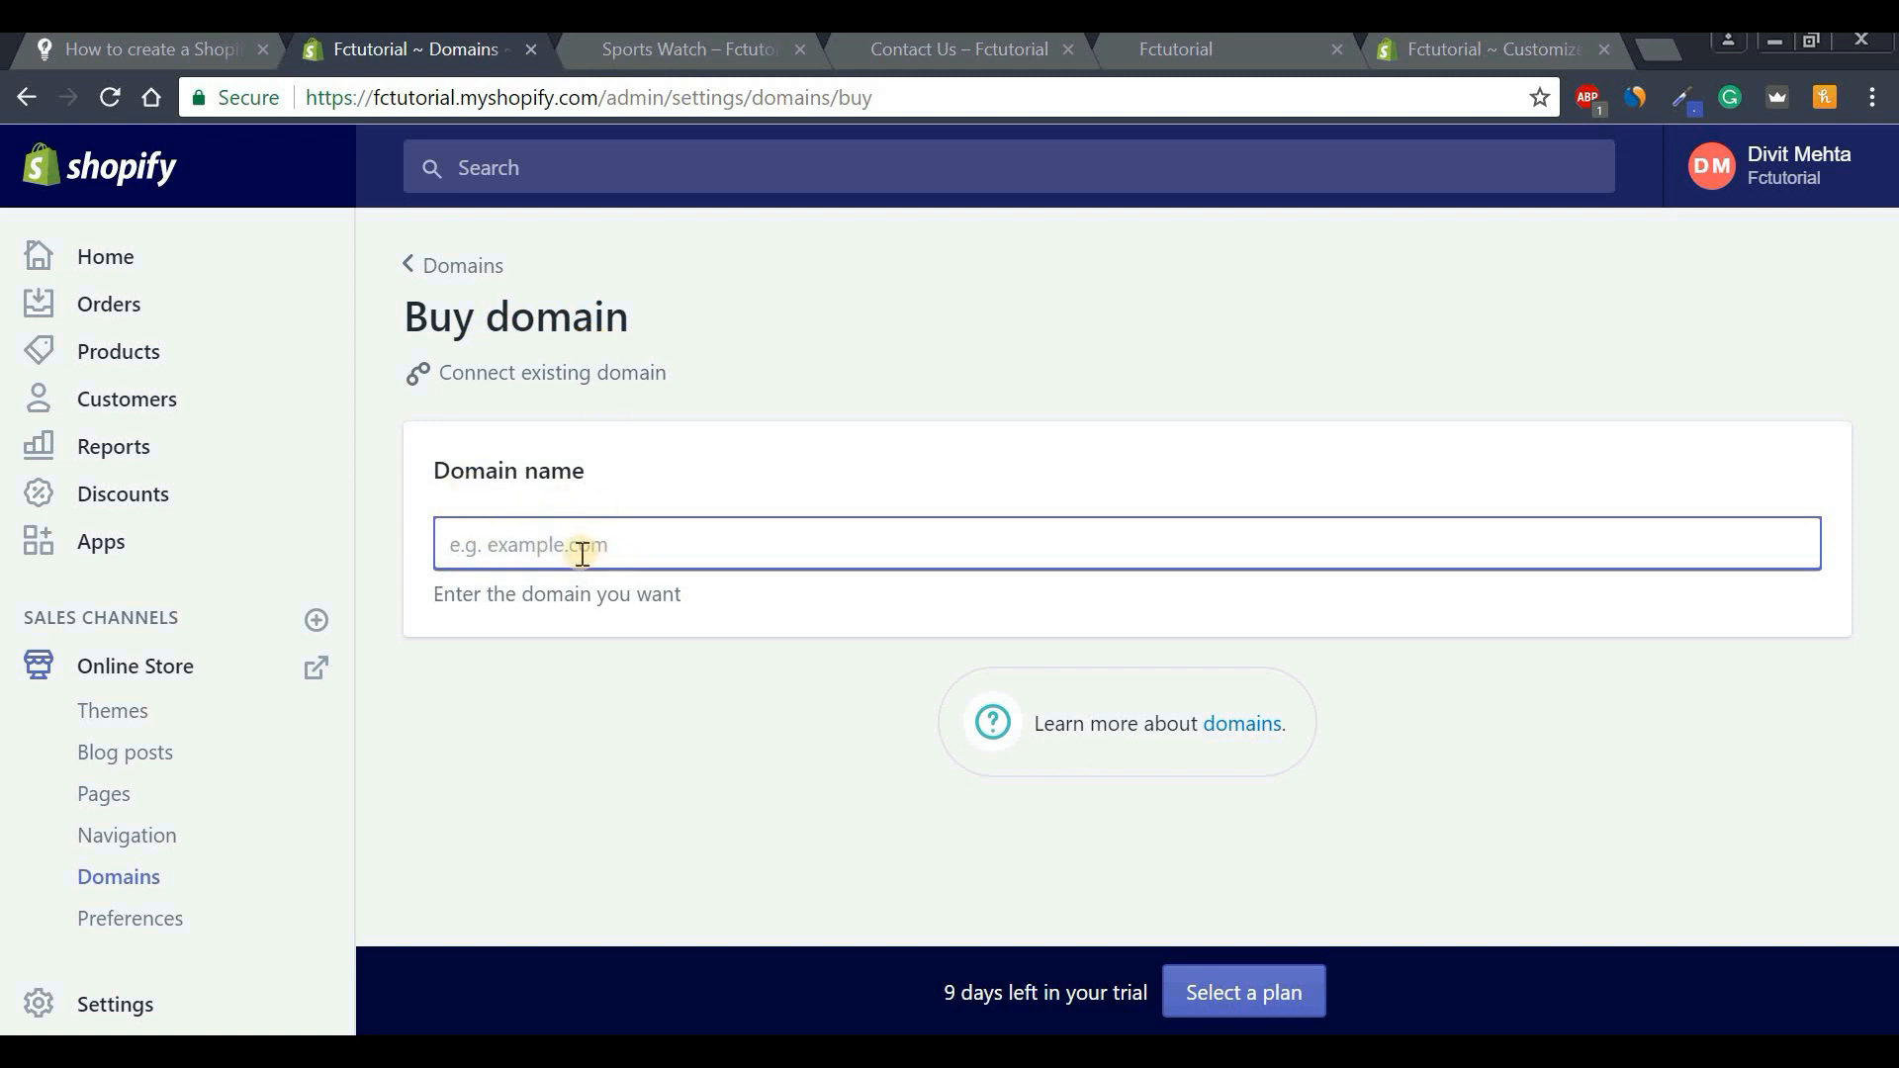
type("fctutoria")
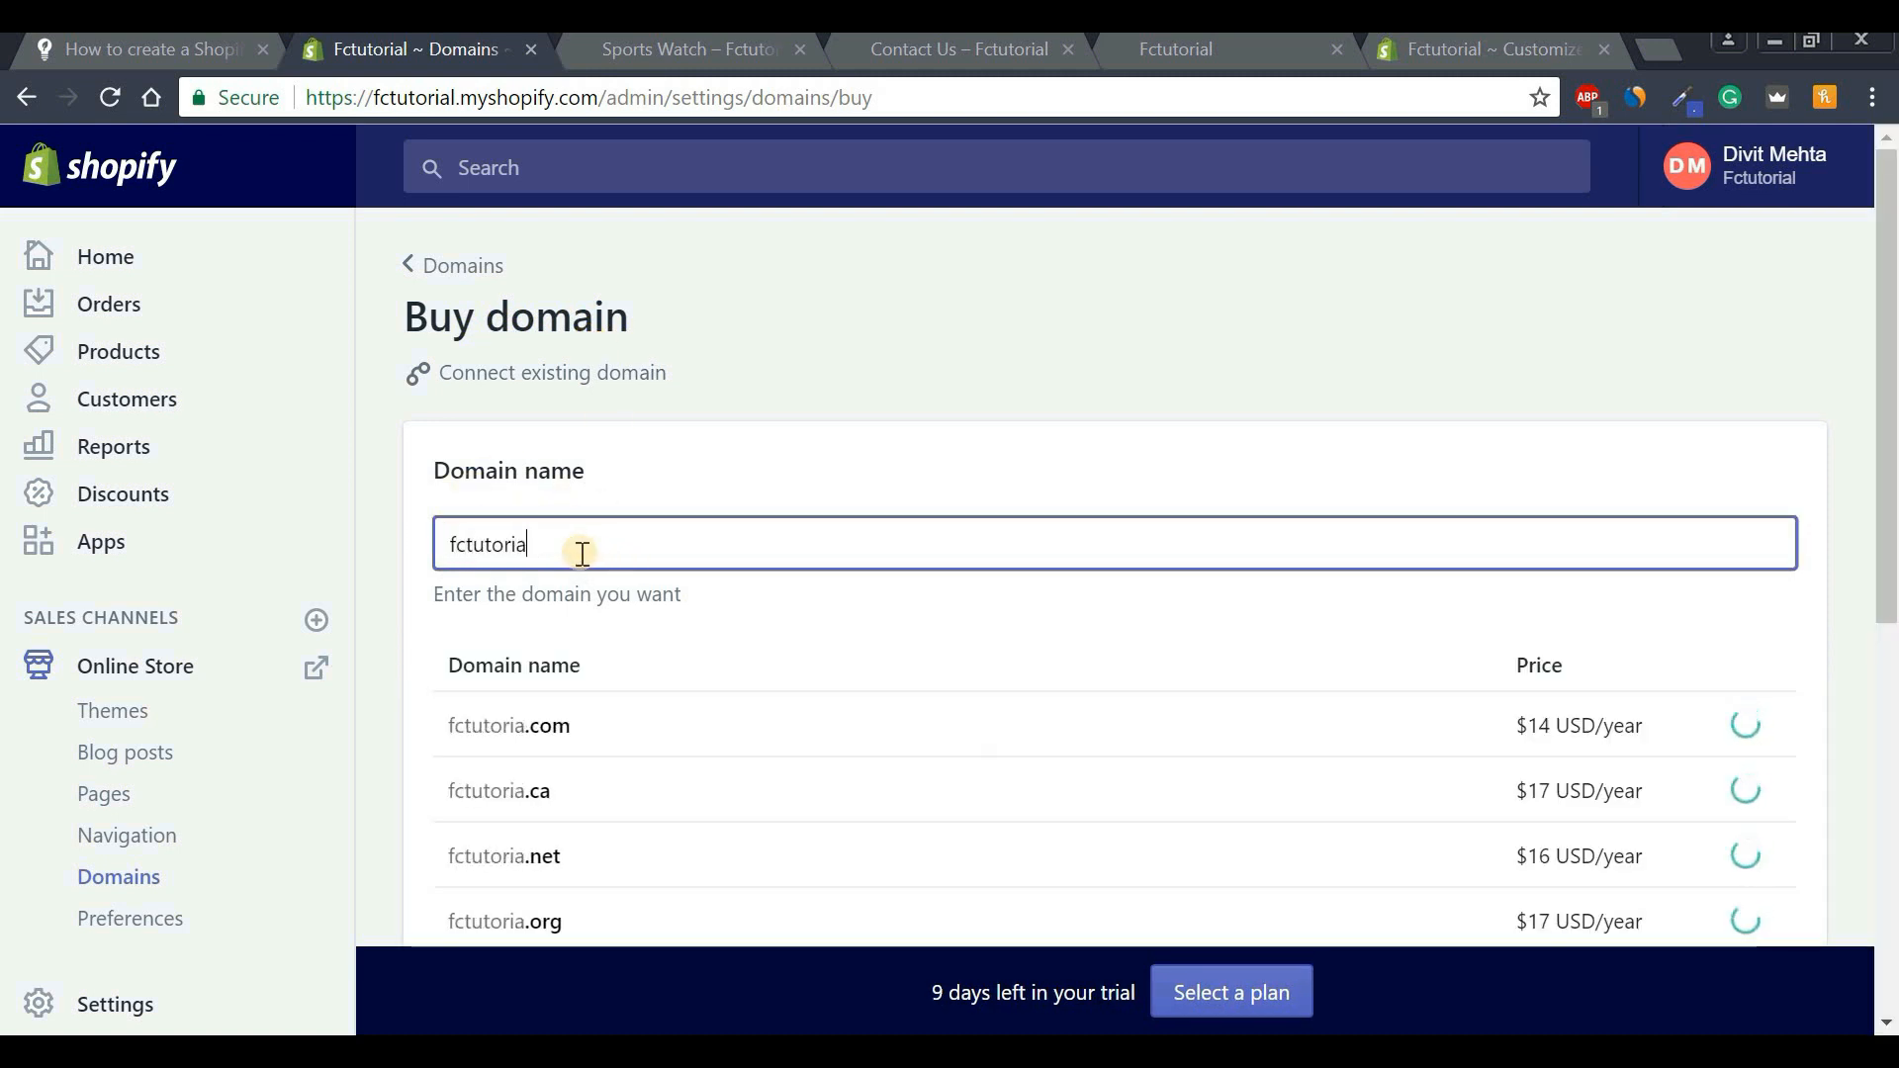
type("l")
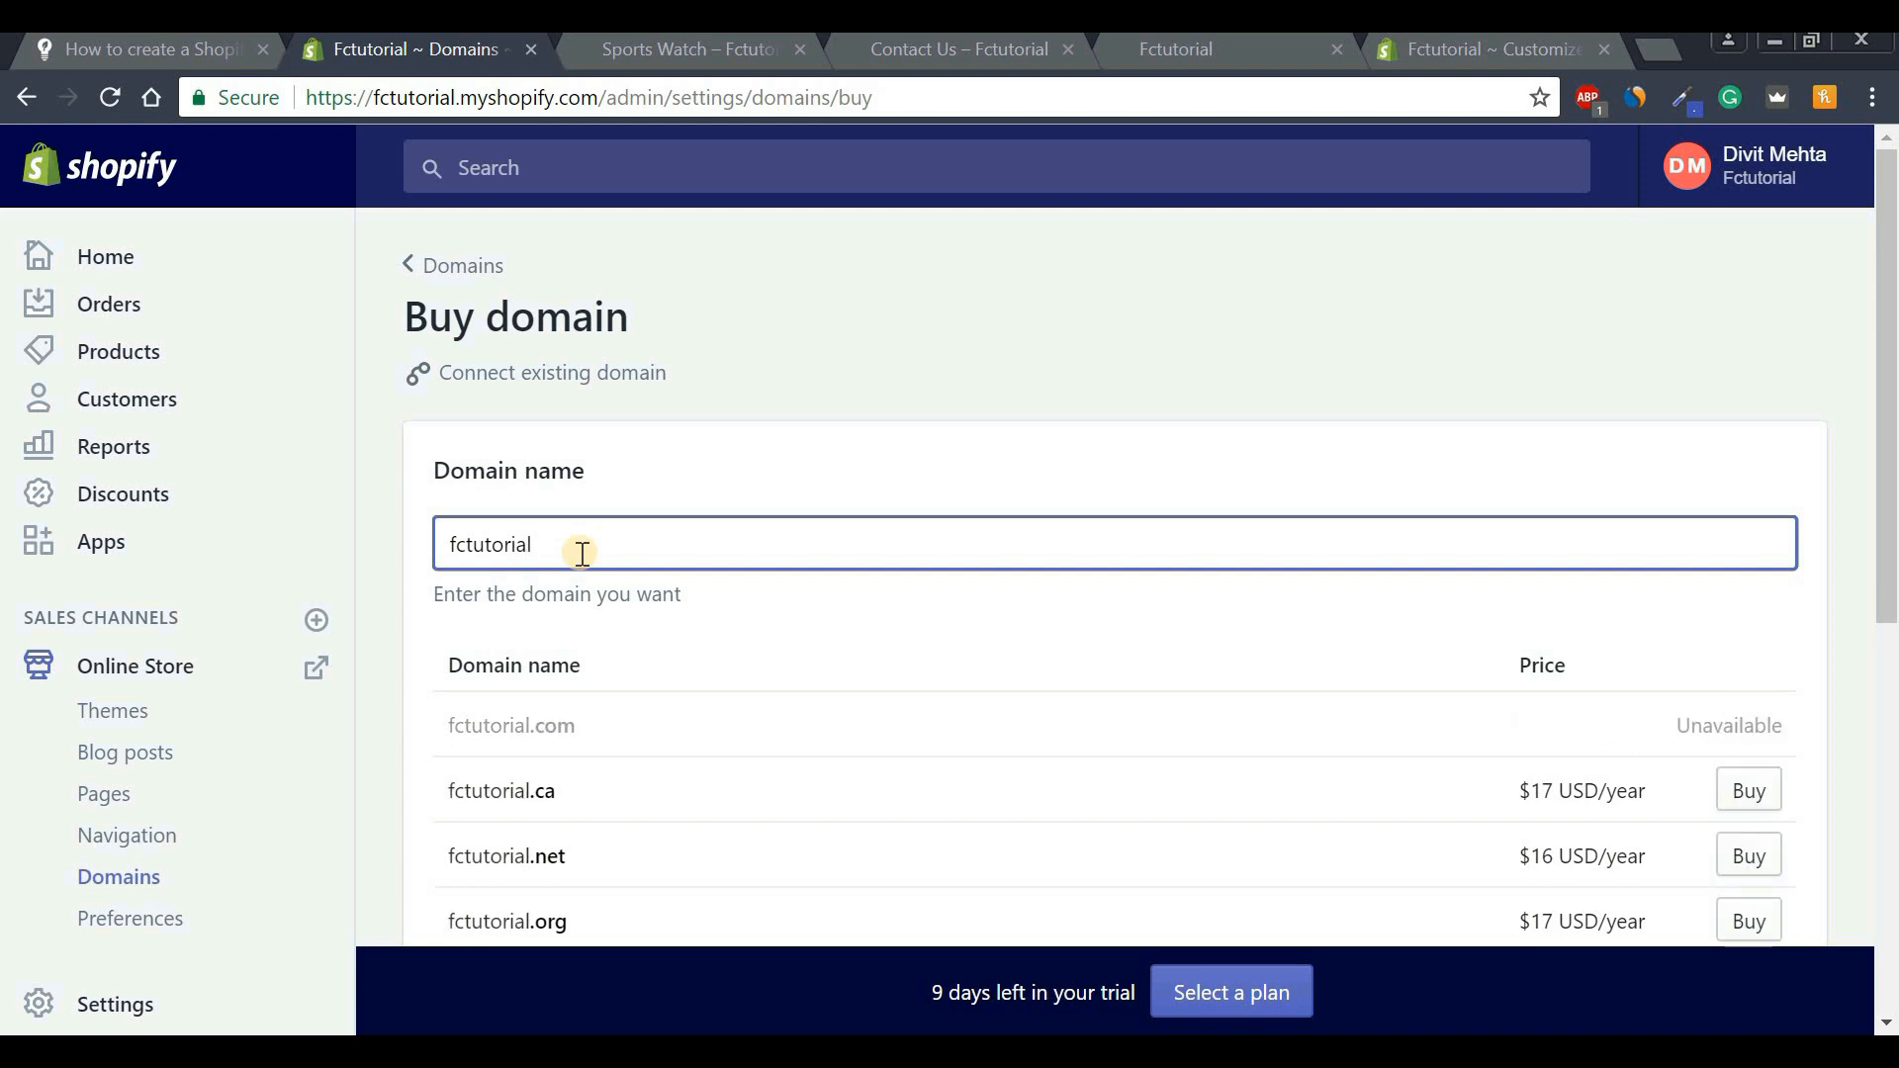
type("test")
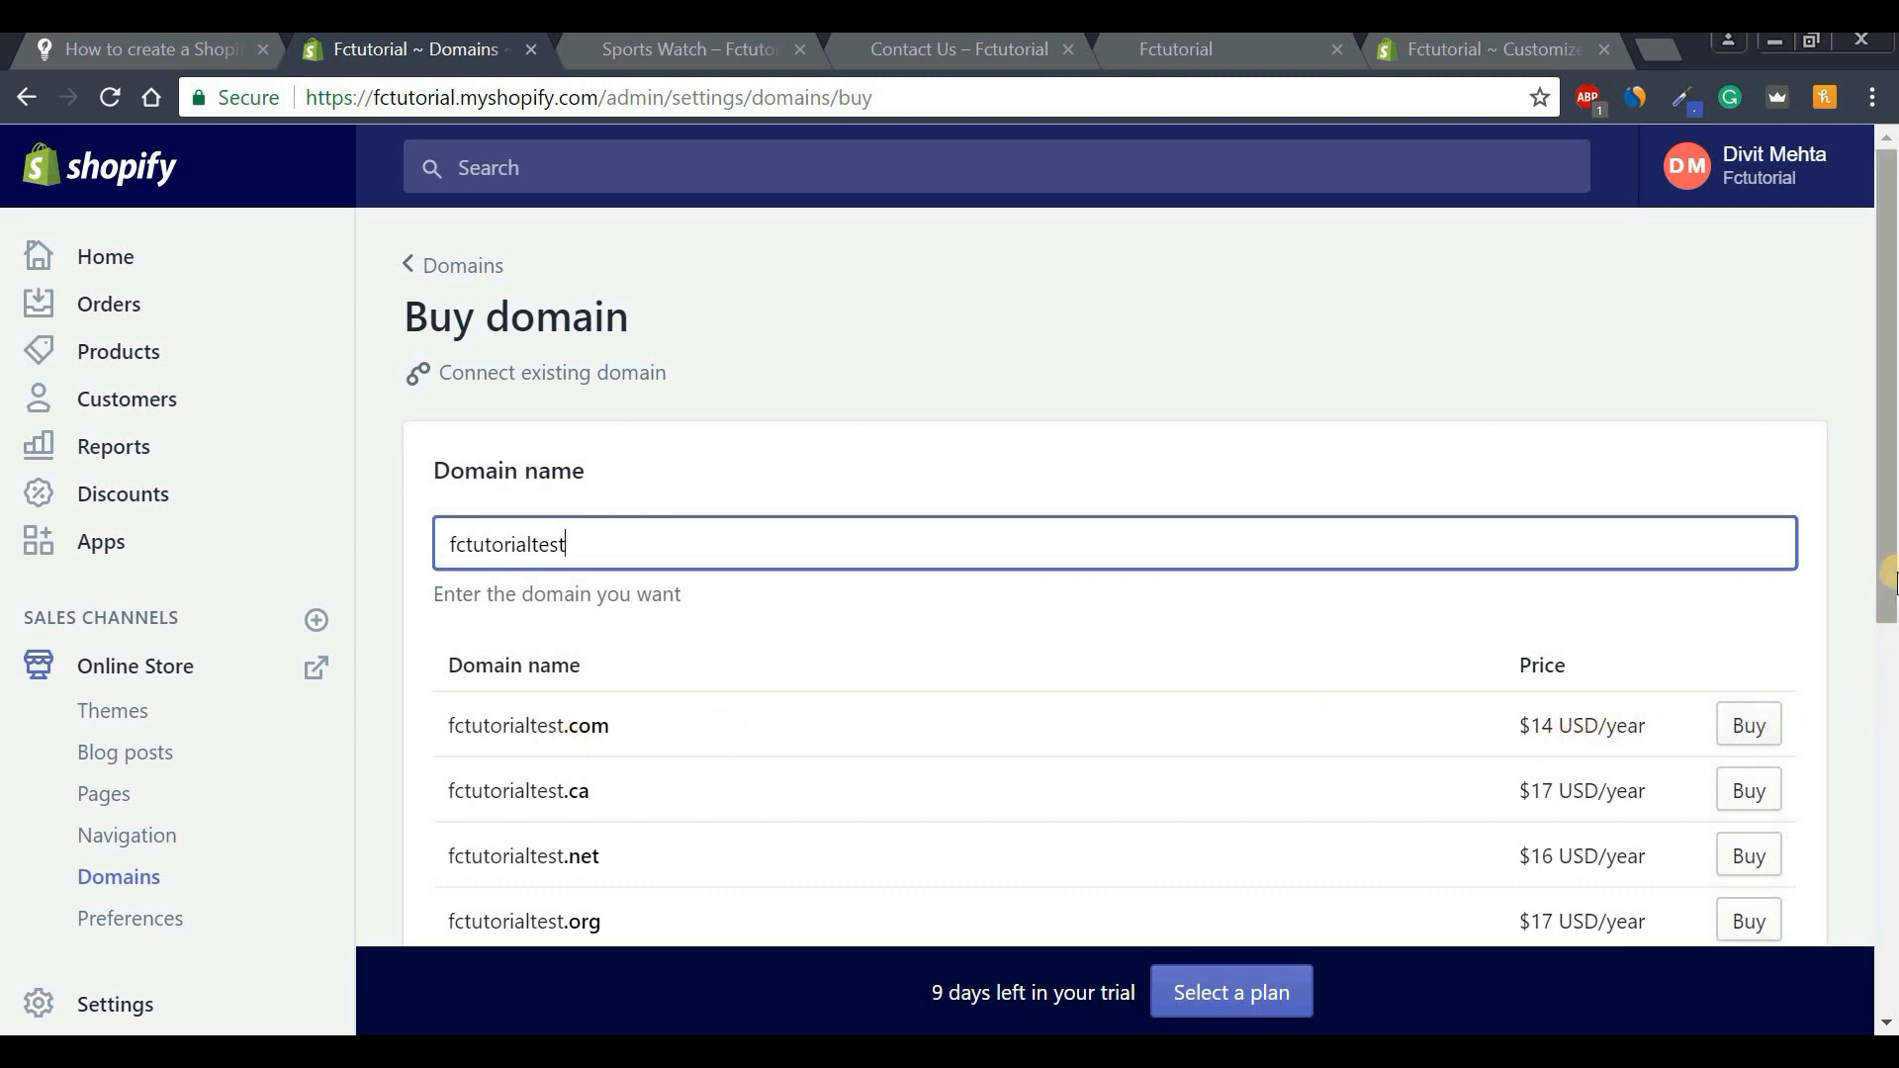
left_click_drag(1891, 554, 1891, 635)
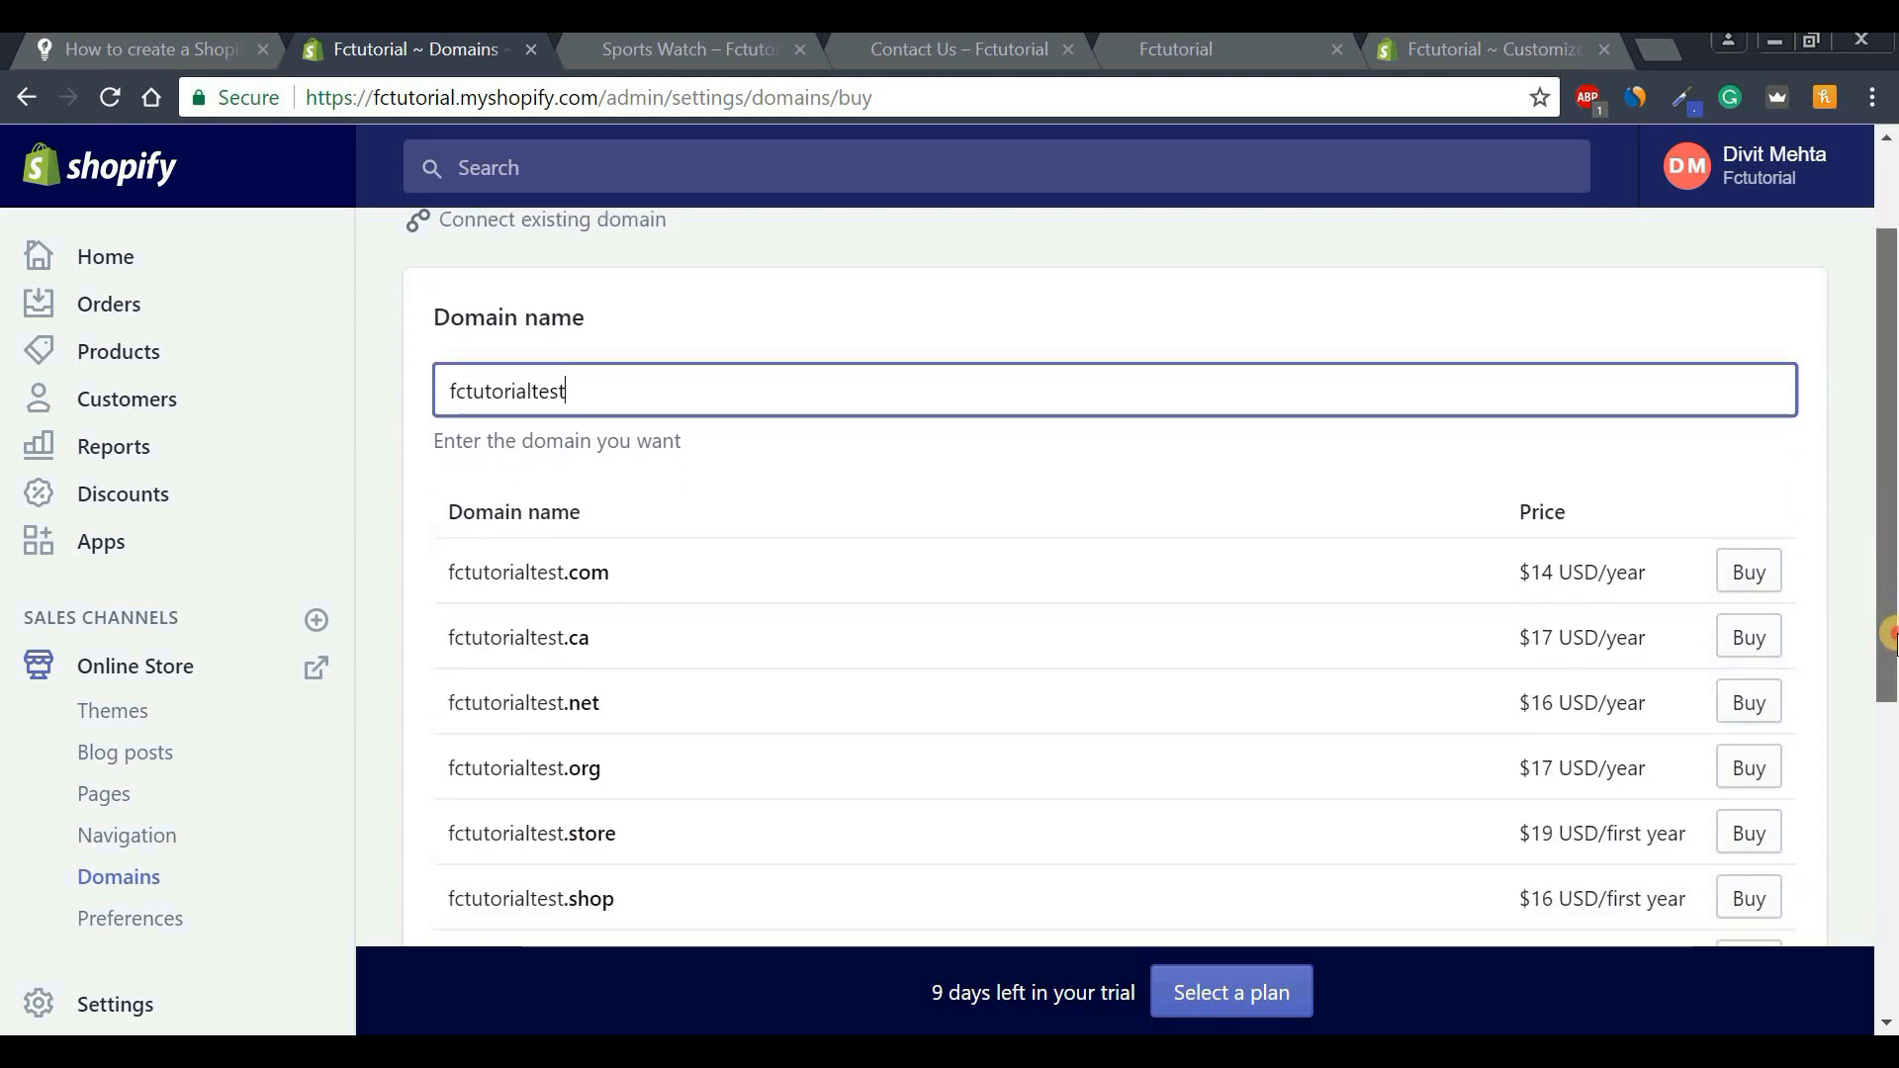
Pick fctutorialtest.com at $14/year and confirm the billing credit card and address.
left_click(1749, 572)
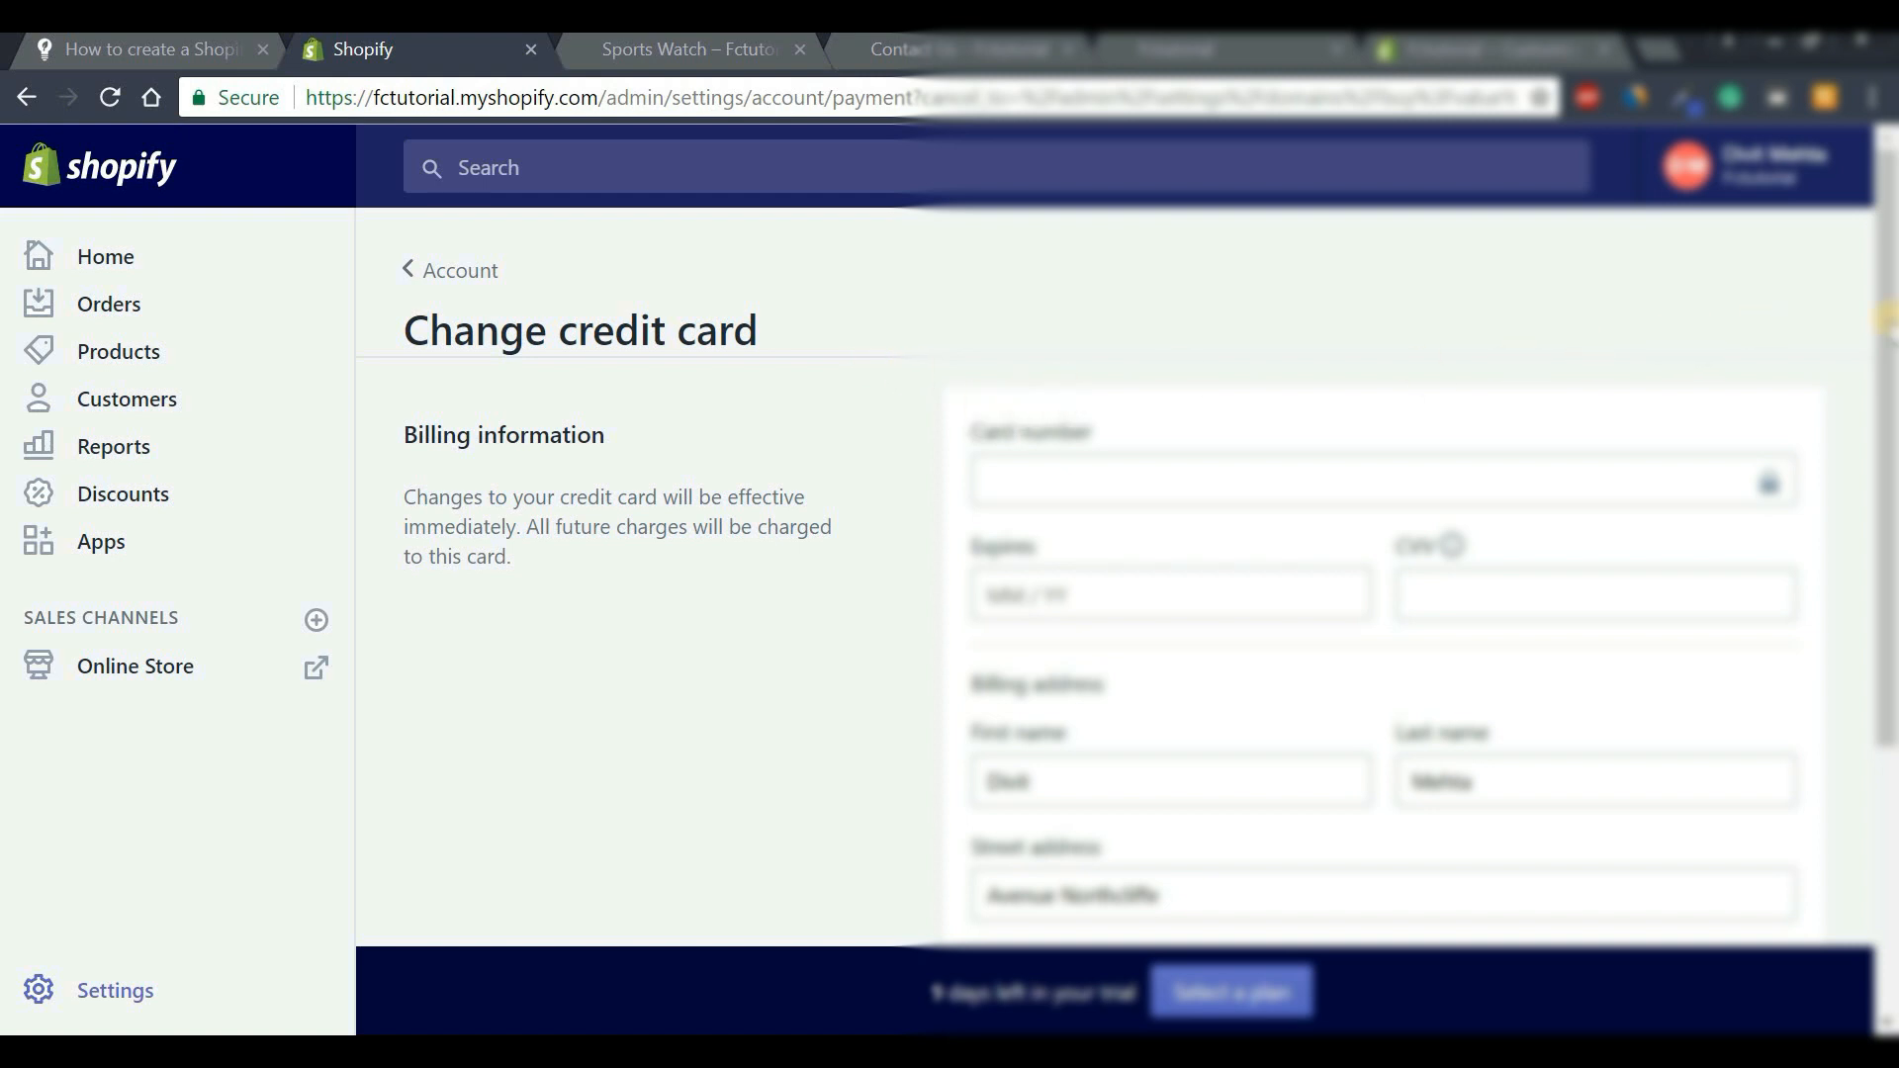
scroll(1887, 291, "down", 4)
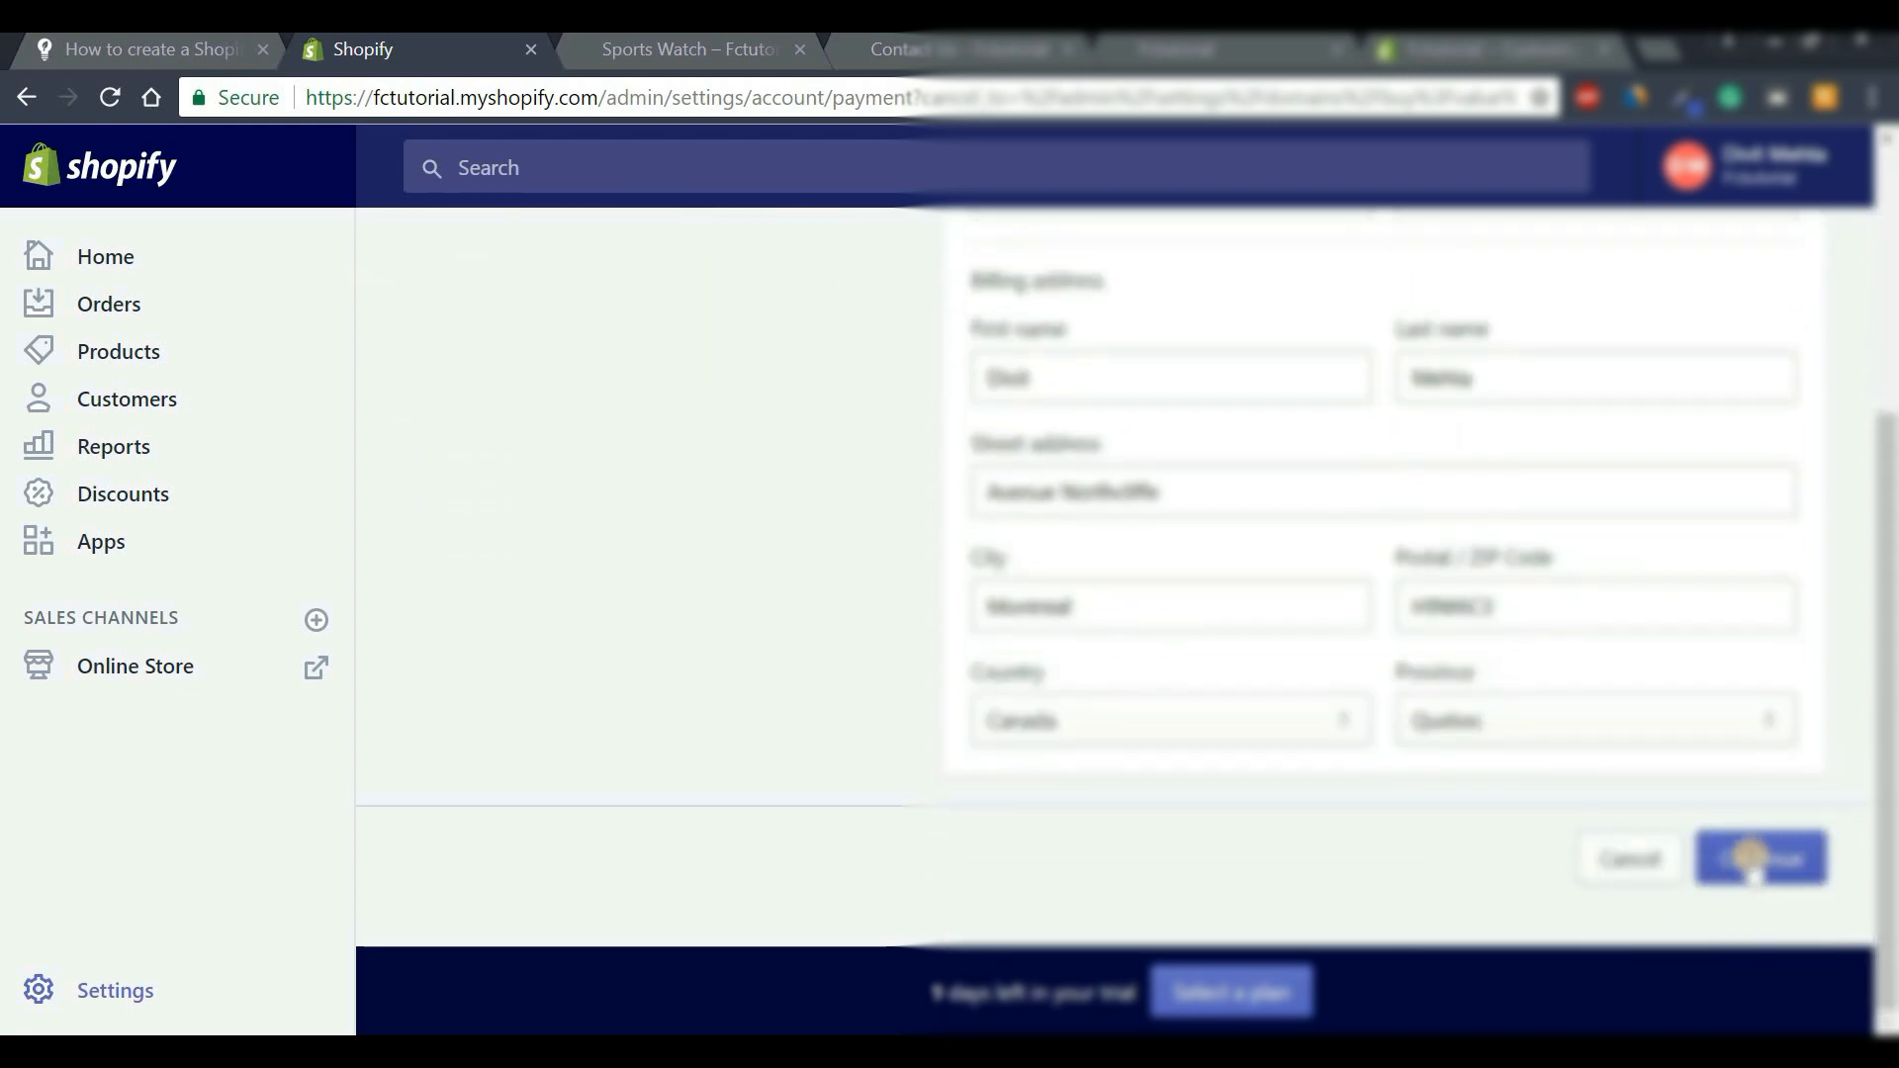
left_click_drag(1890, 841, 1889, 603)
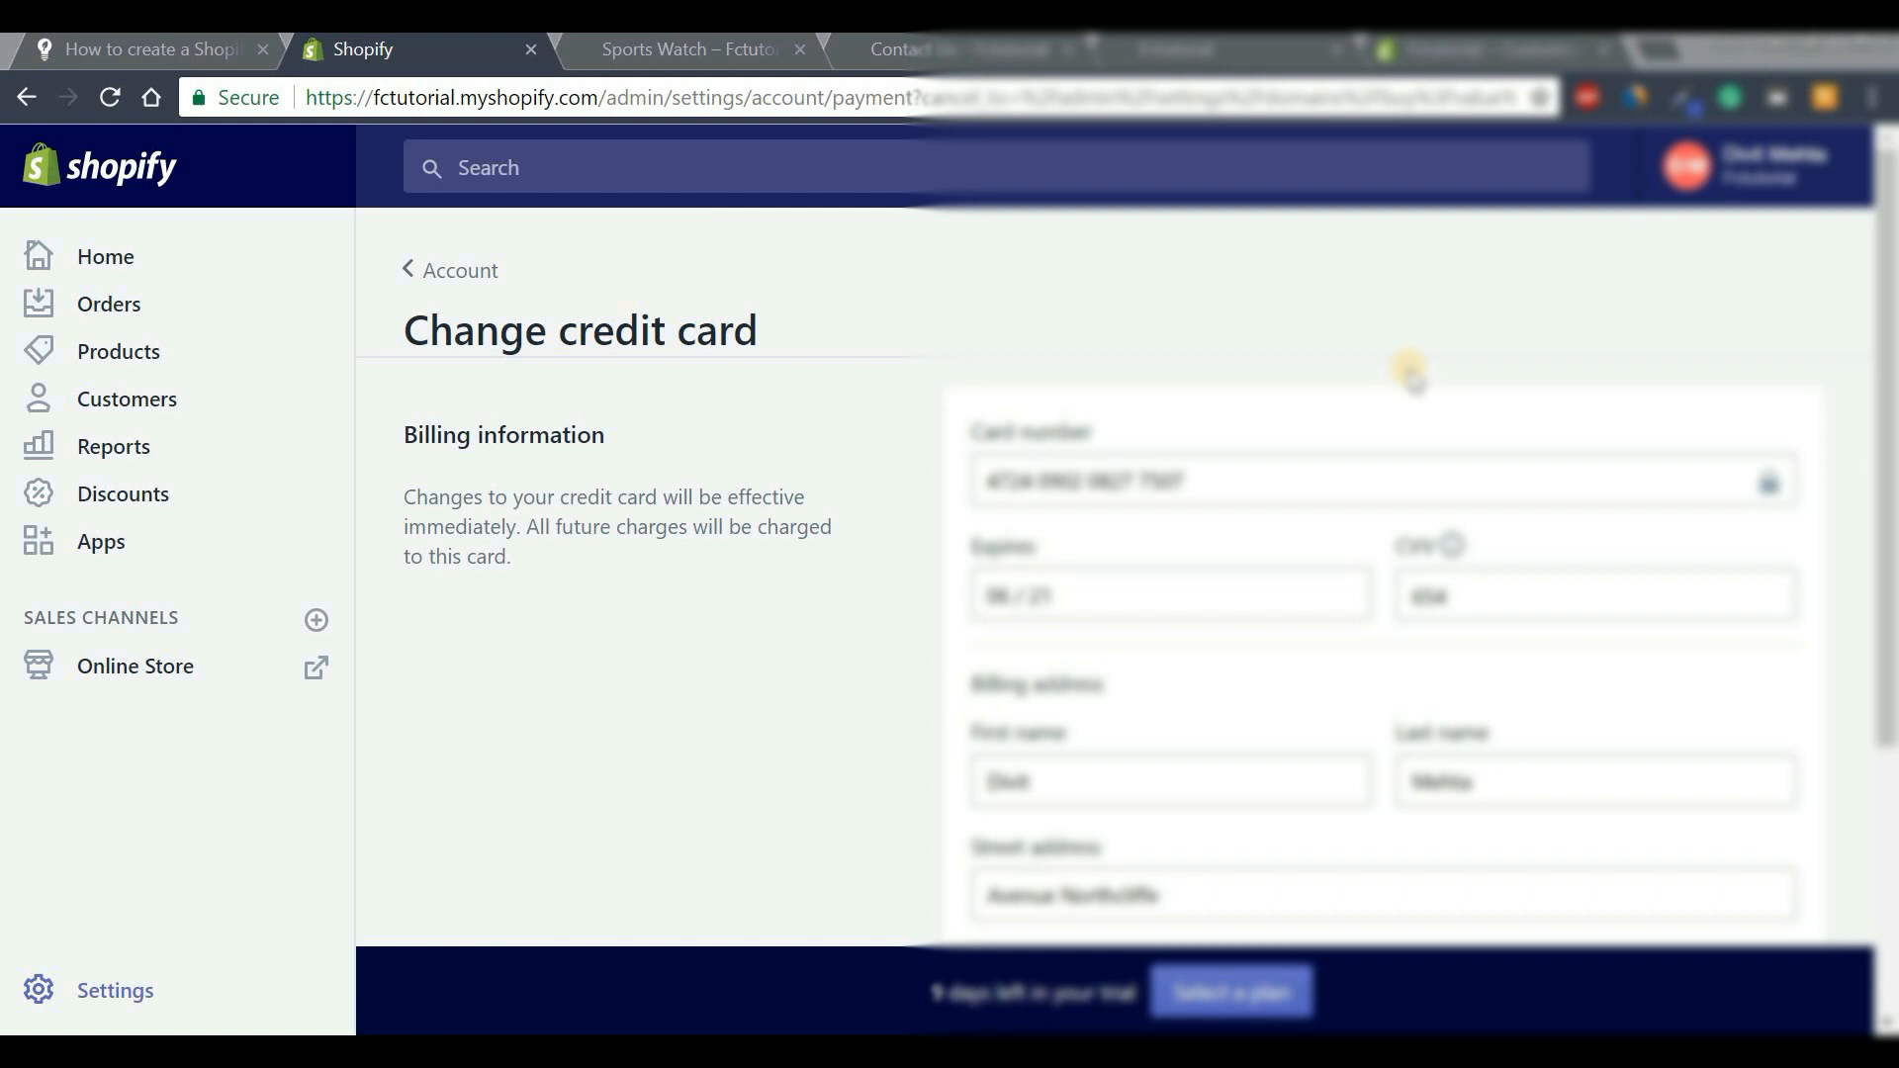
left_click_drag(1889, 316, 1890, 638)
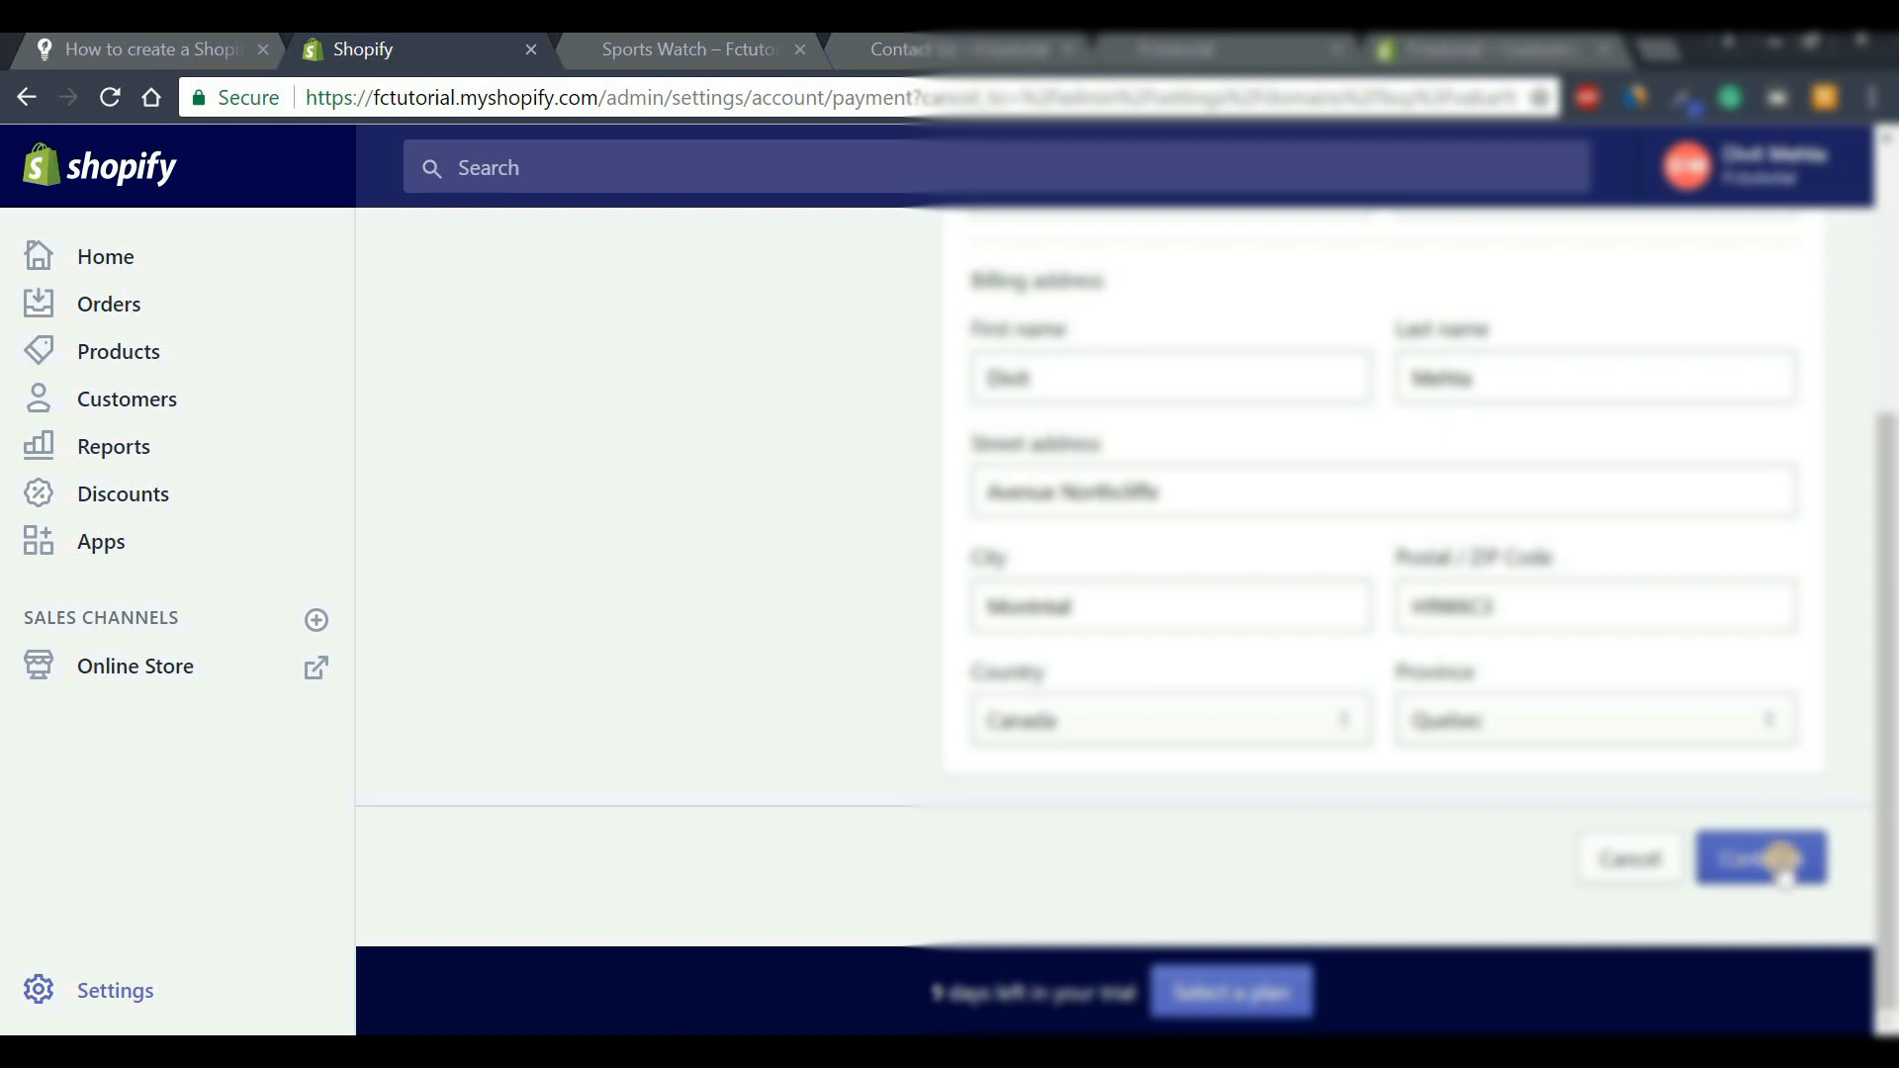
left_click(1781, 859)
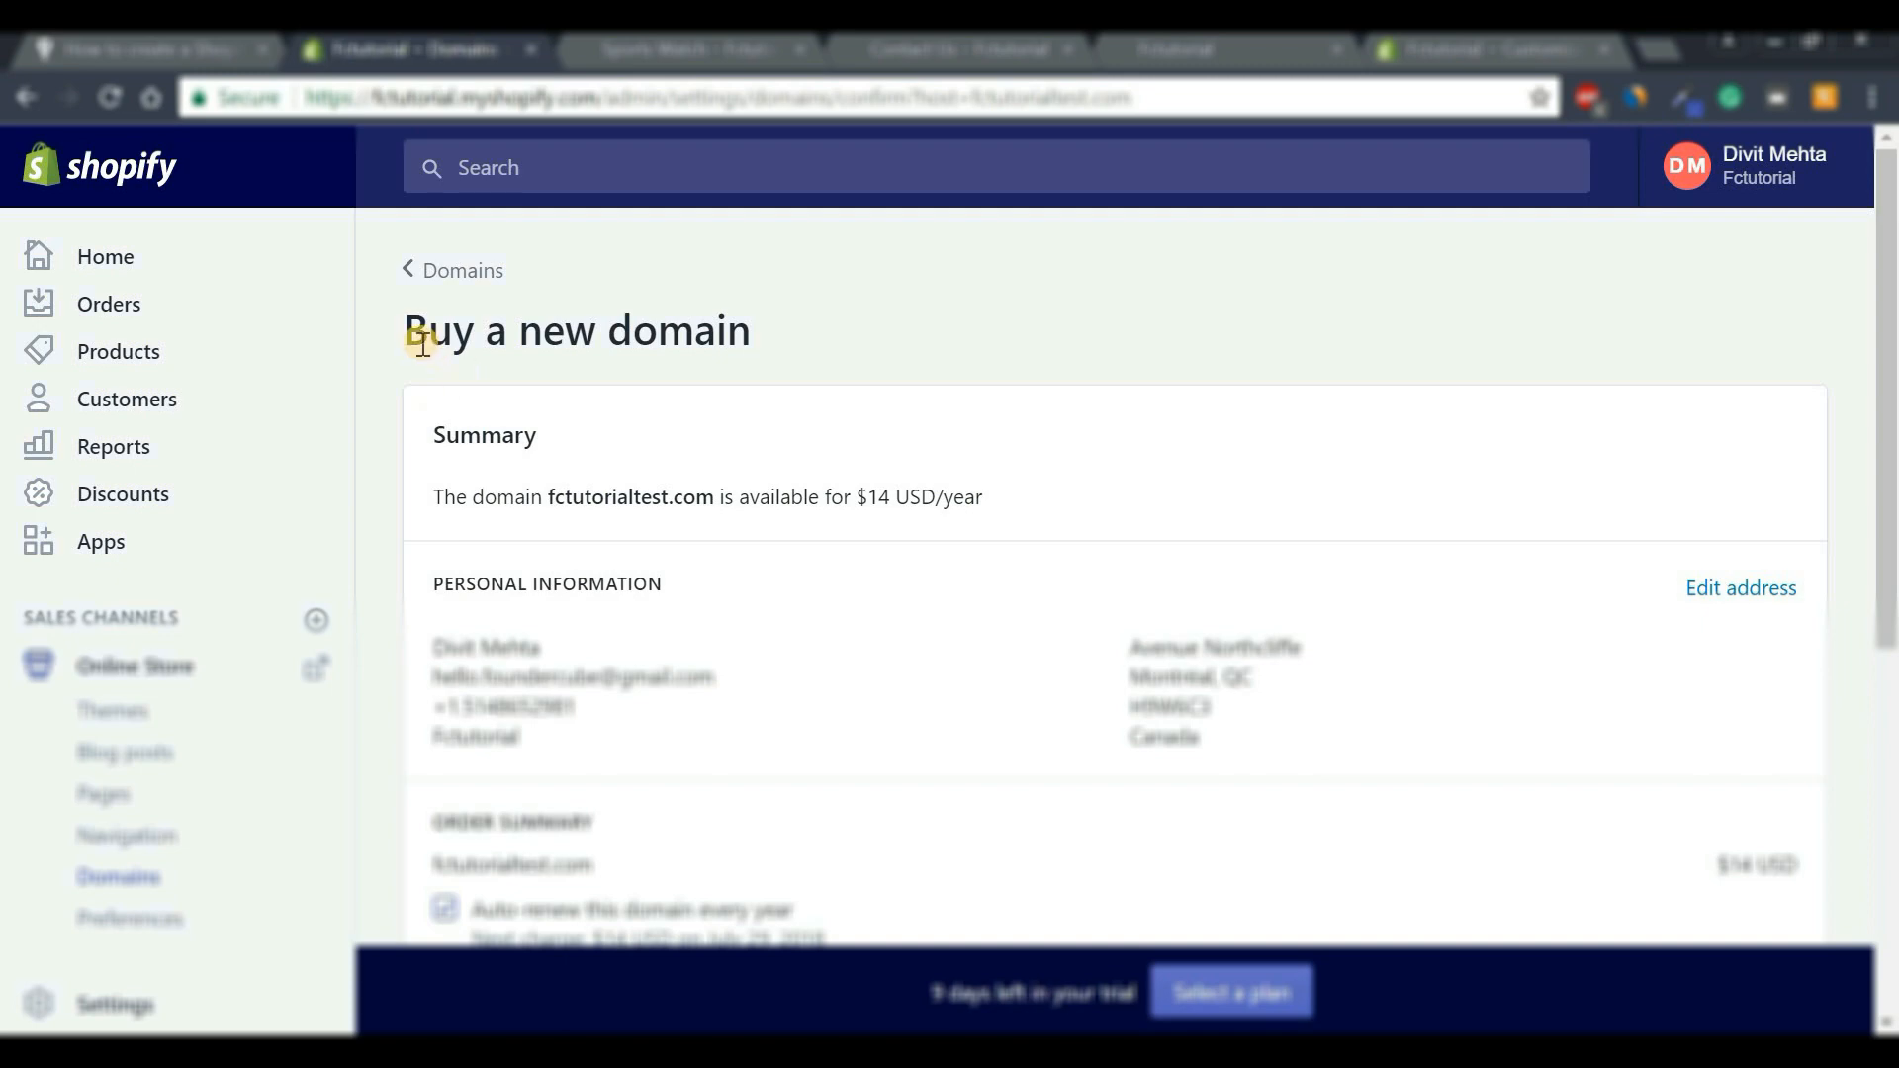
Complete the $14.00/year purchase of fctutorialtest.com from the purchase summary.
left_click_drag(424, 344, 874, 352)
left_click(874, 353)
left_click_drag(1889, 331, 1889, 657)
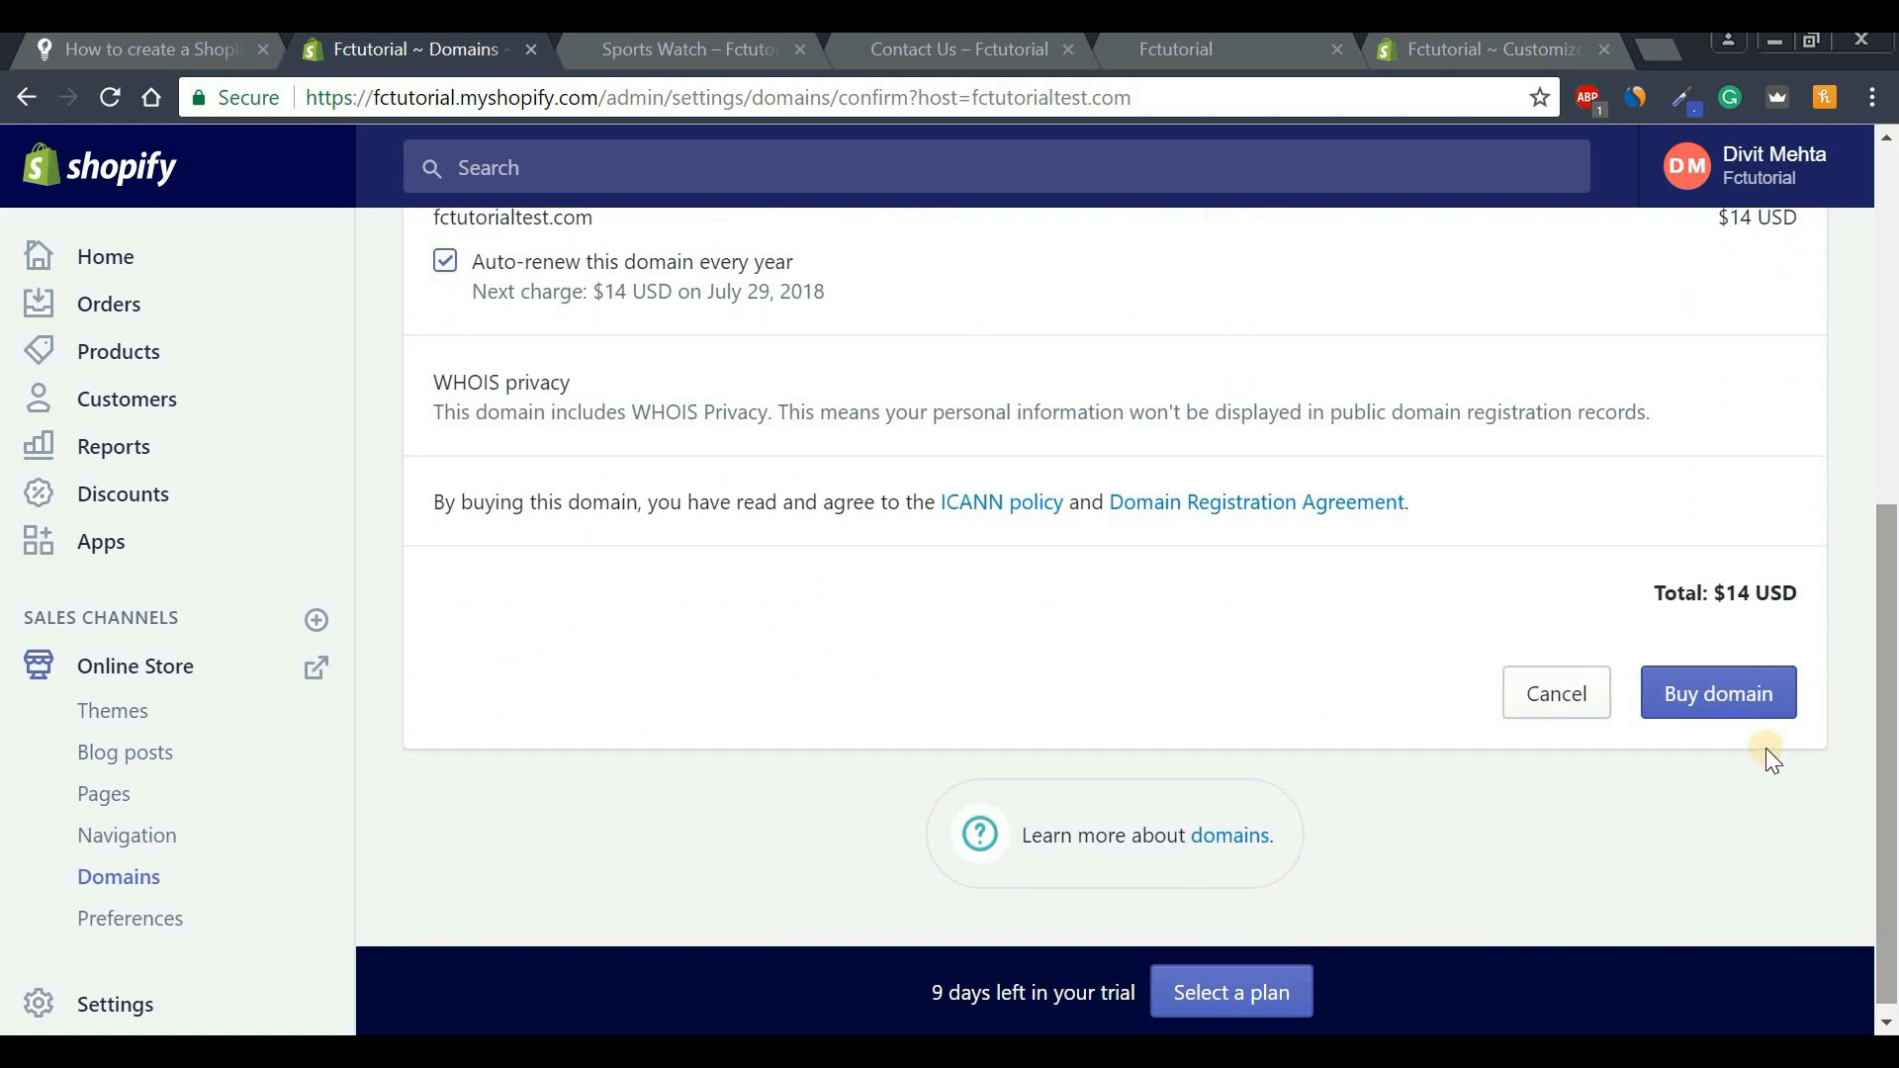
left_click(1713, 705)
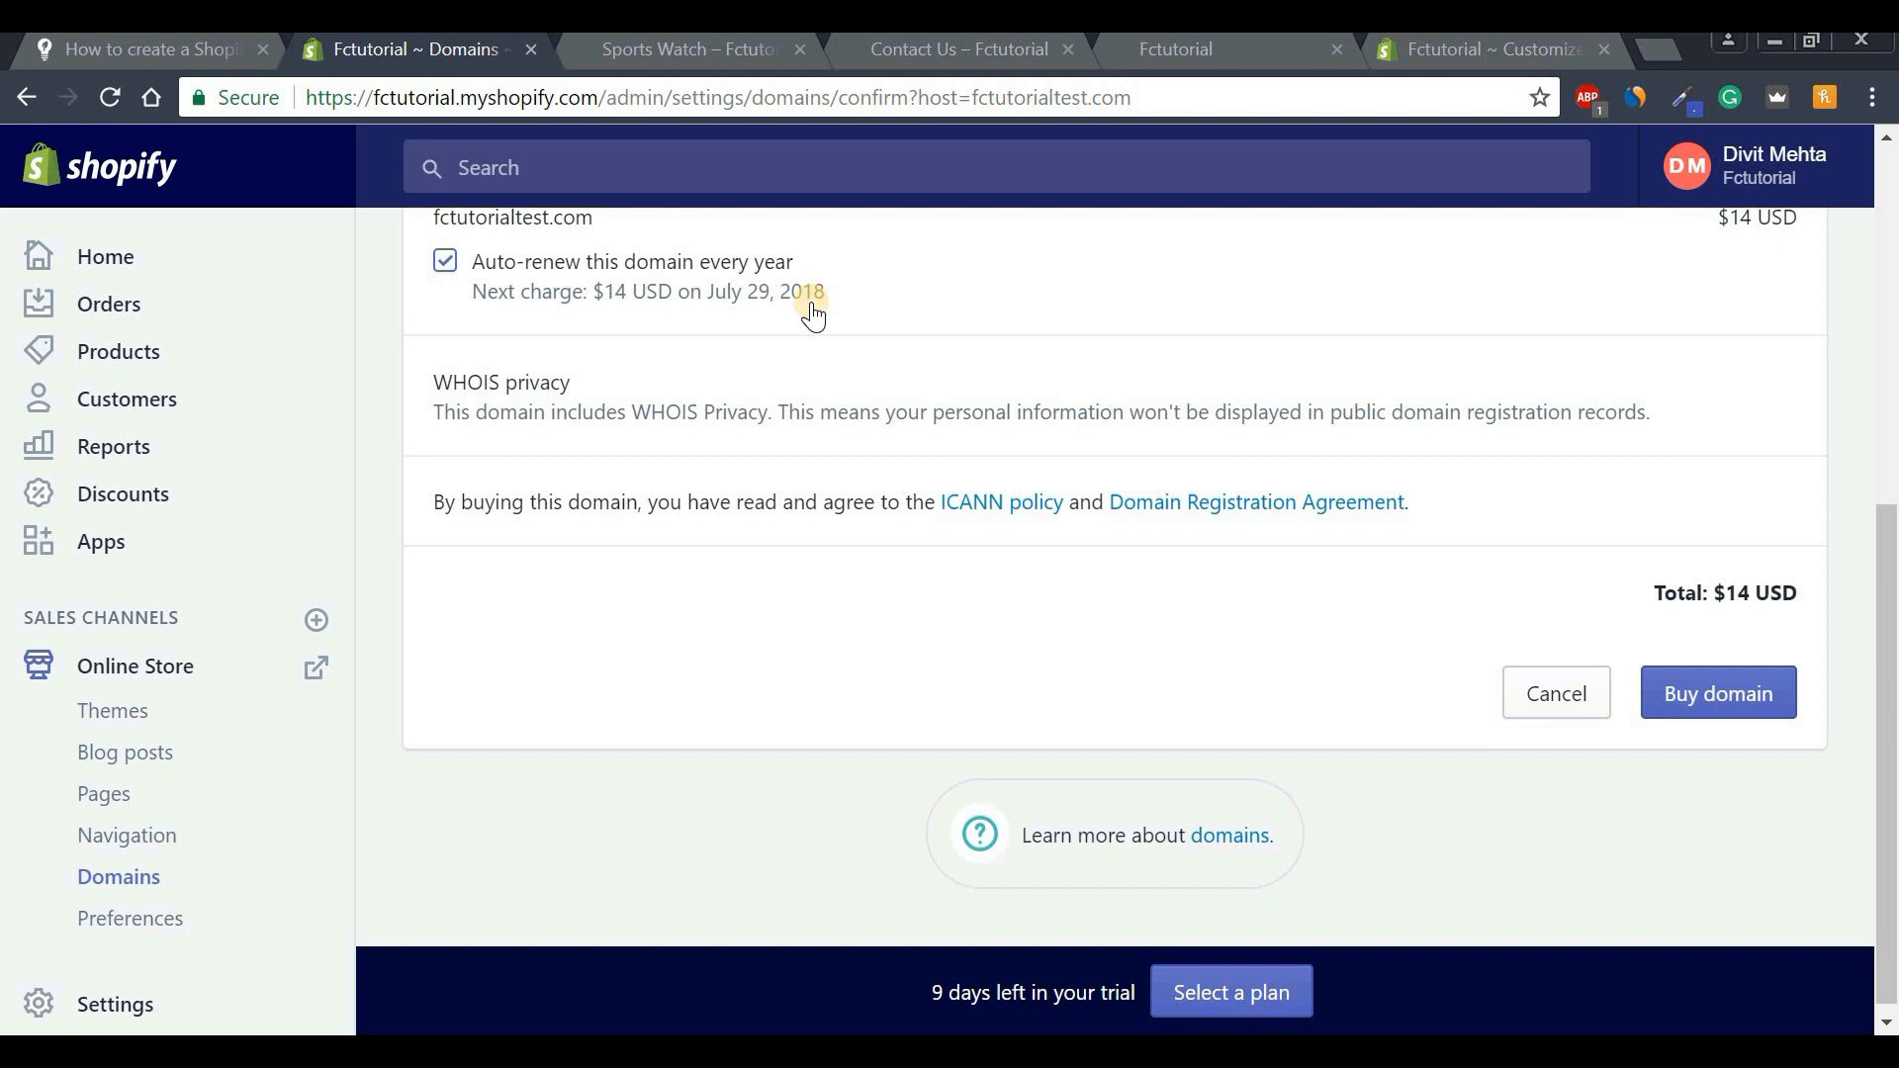
left_click(1714, 706)
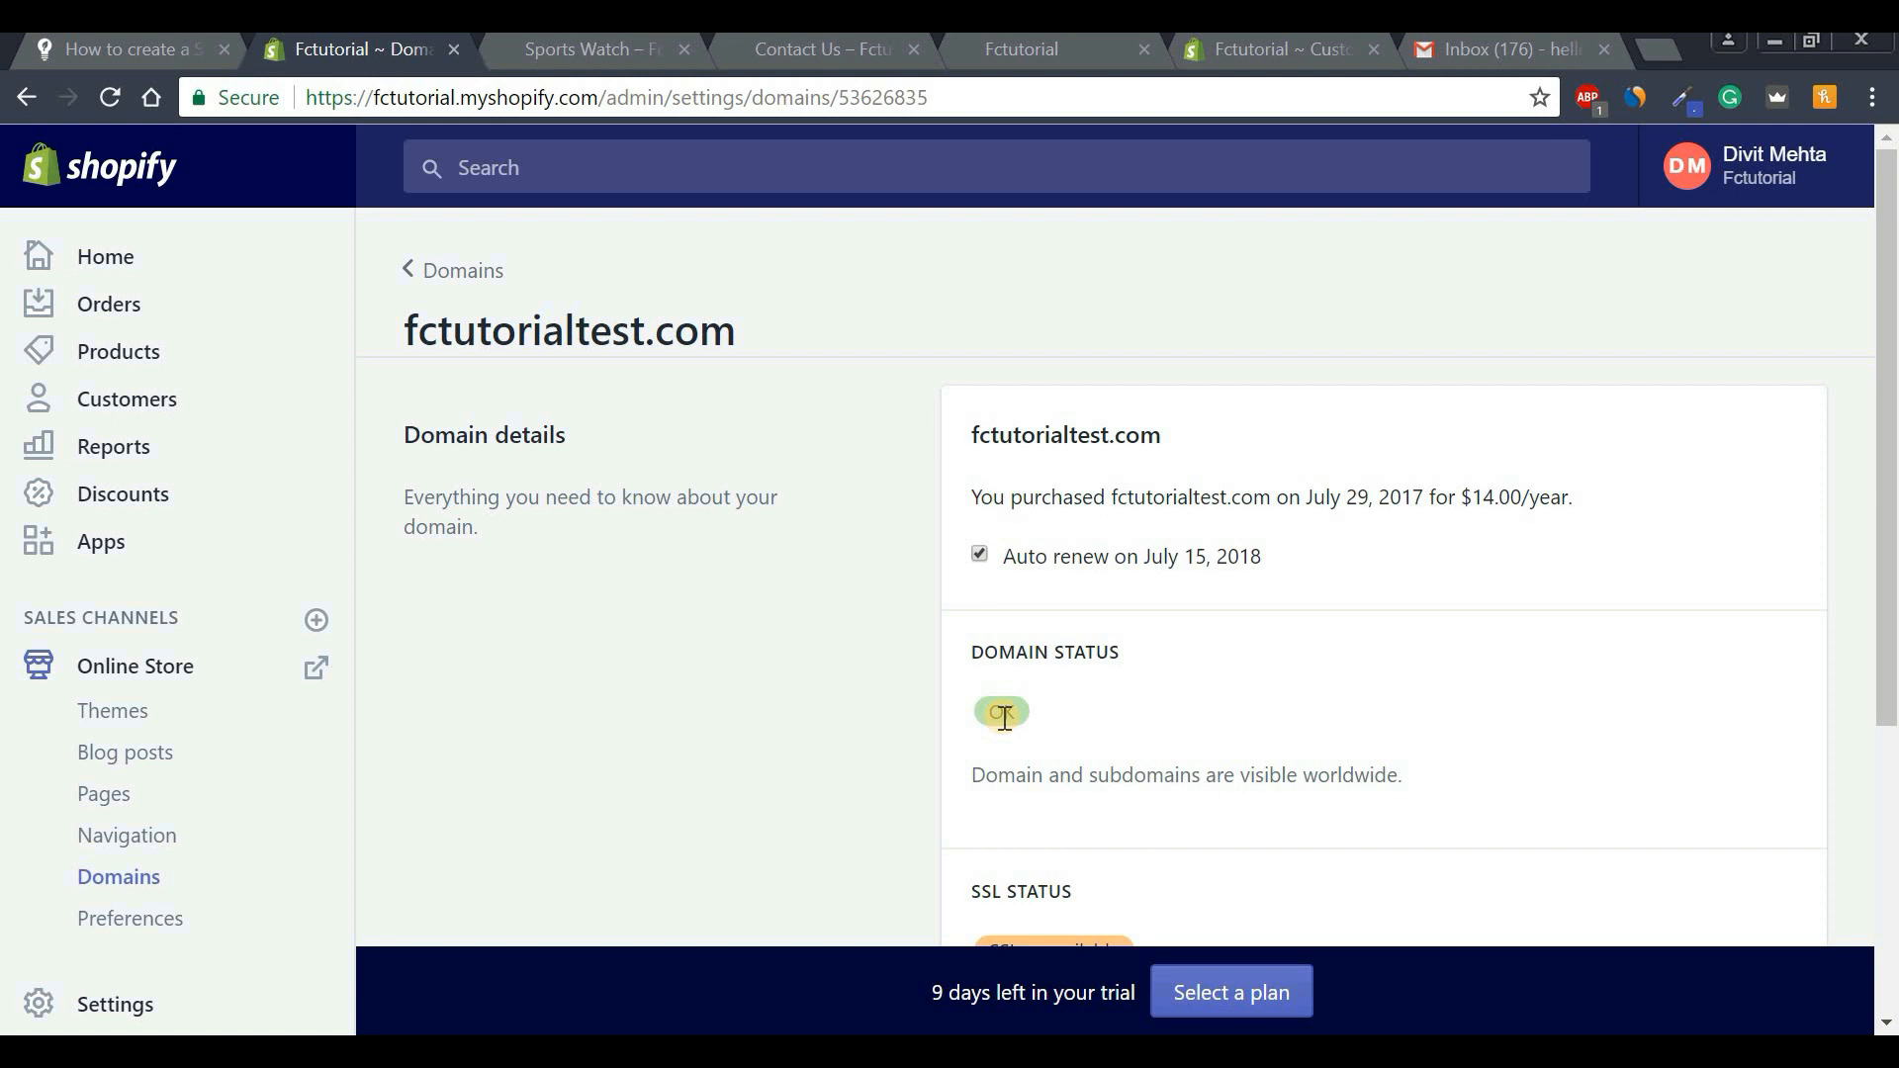
Make fctutorialtest.com the primary domain, enable 'Redirect all traffic', and save.
left_click(461, 284)
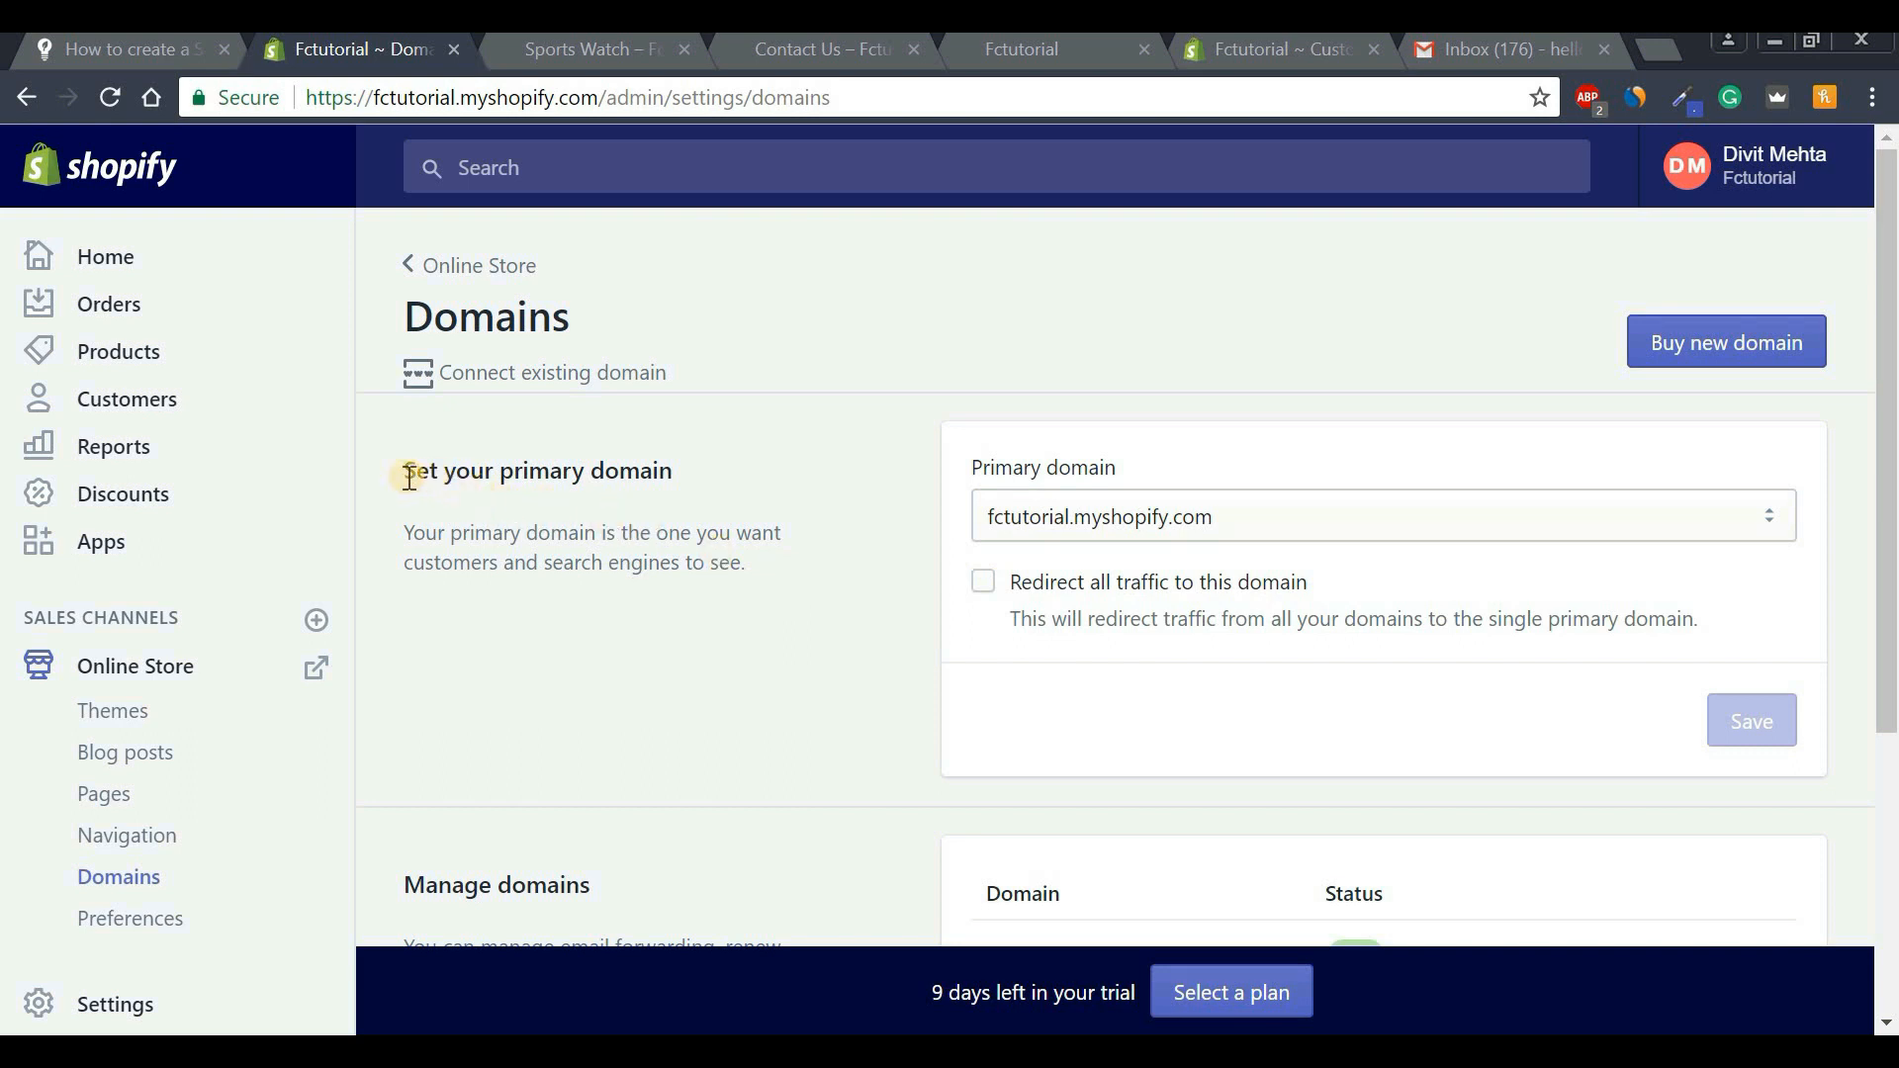
left_click(1338, 525)
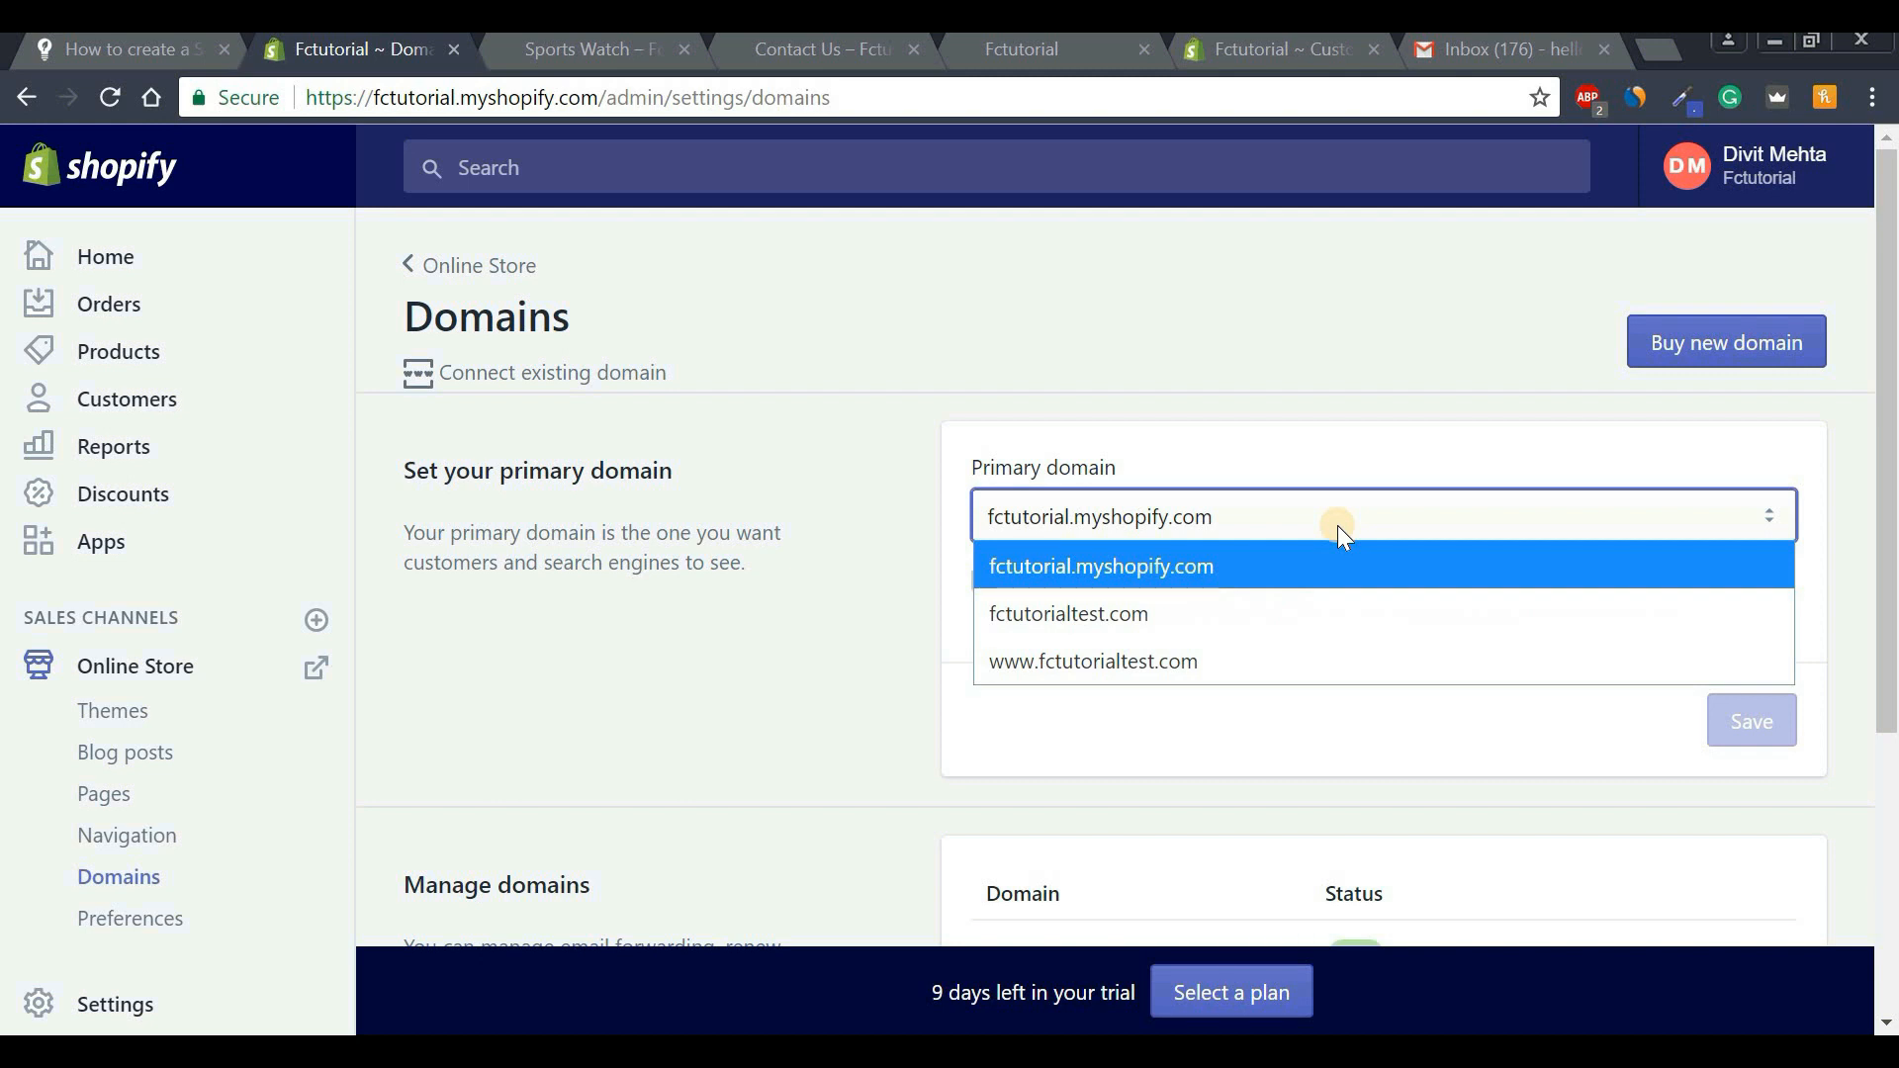
left_click(1066, 616)
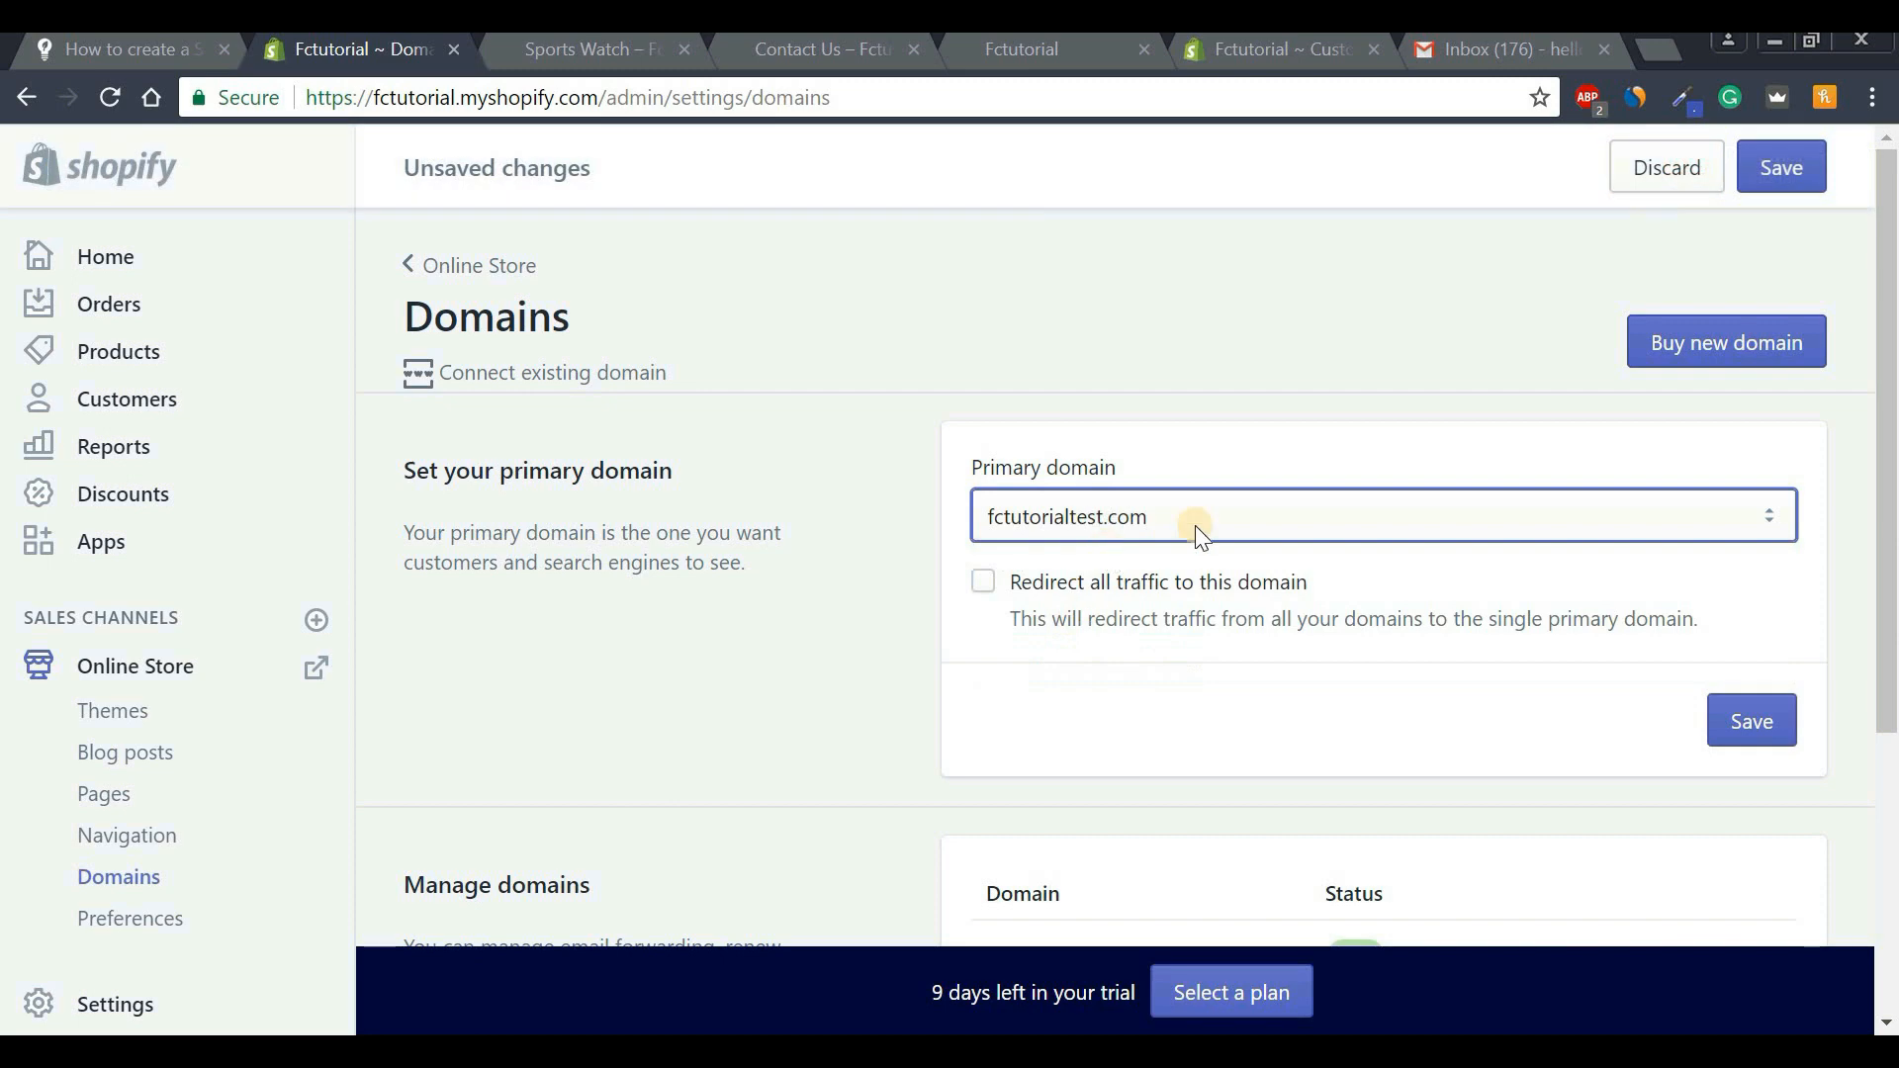
left_click(1054, 518)
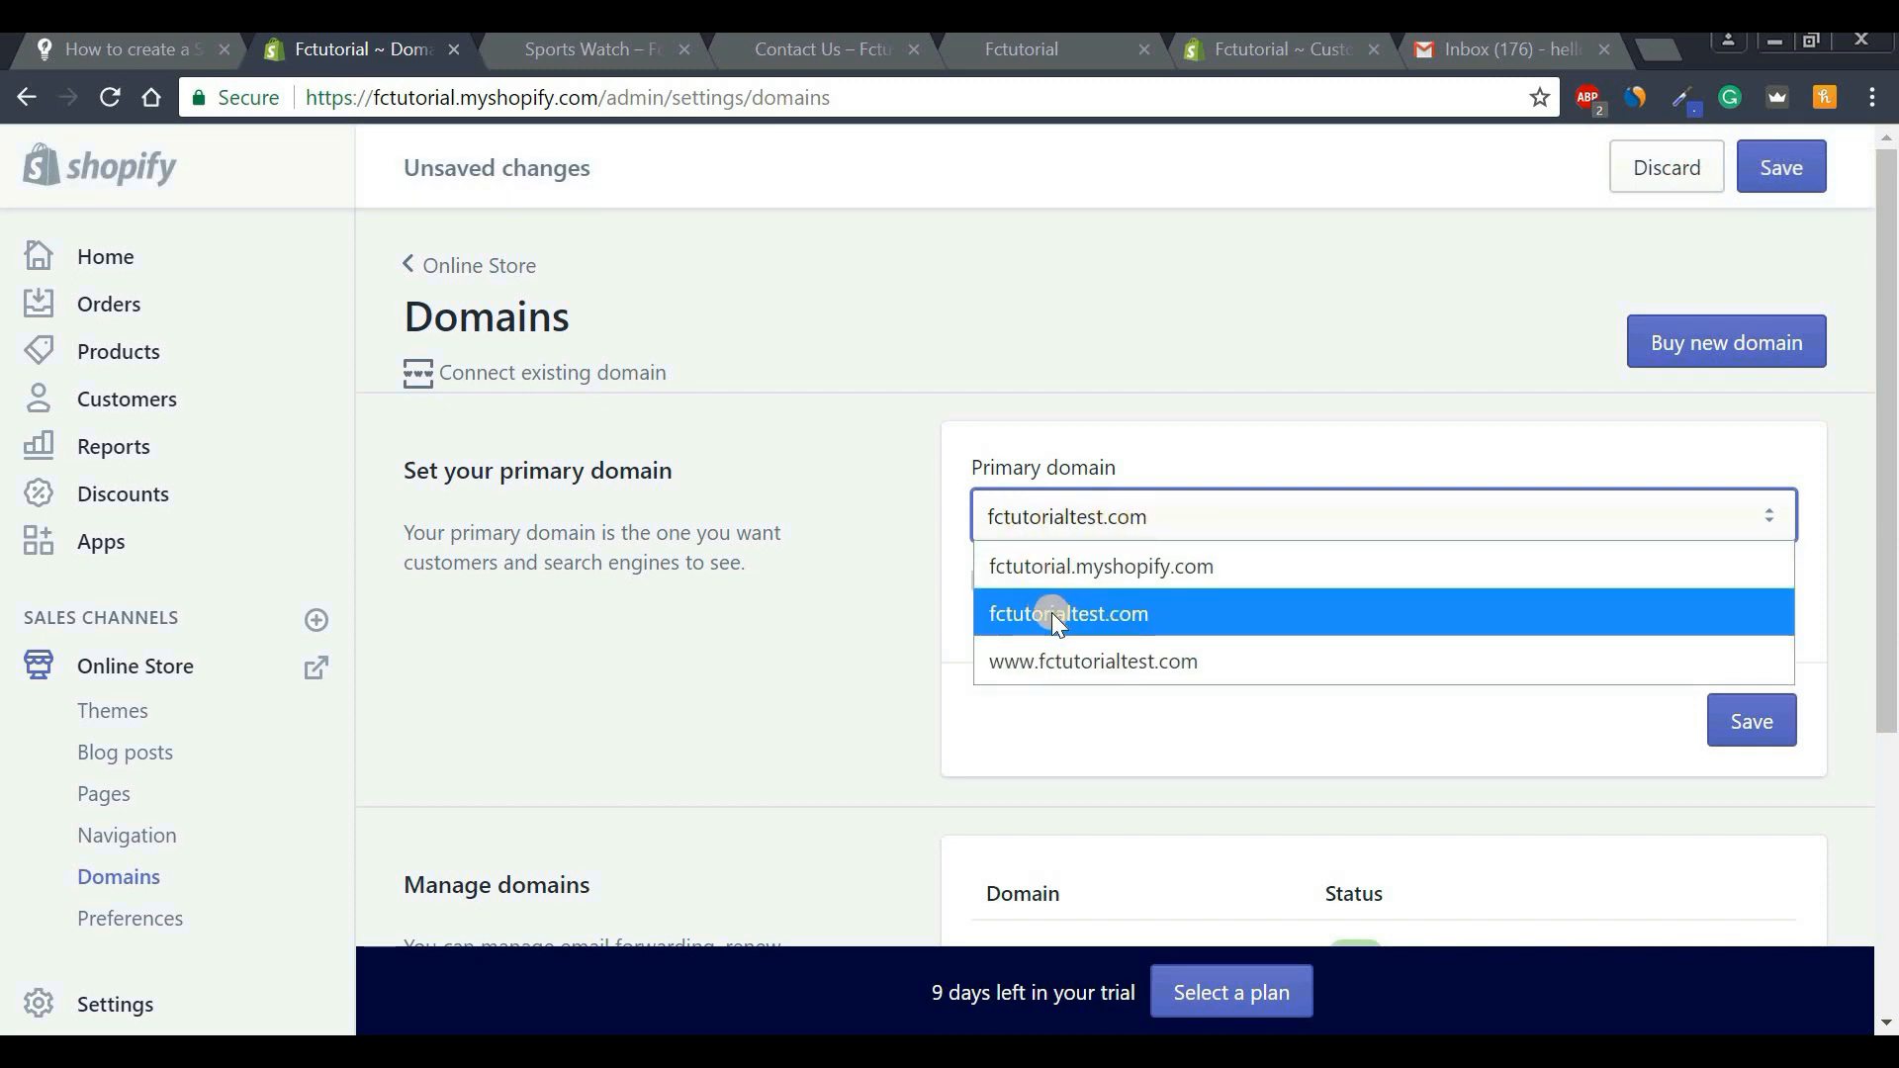
left_click(1053, 613)
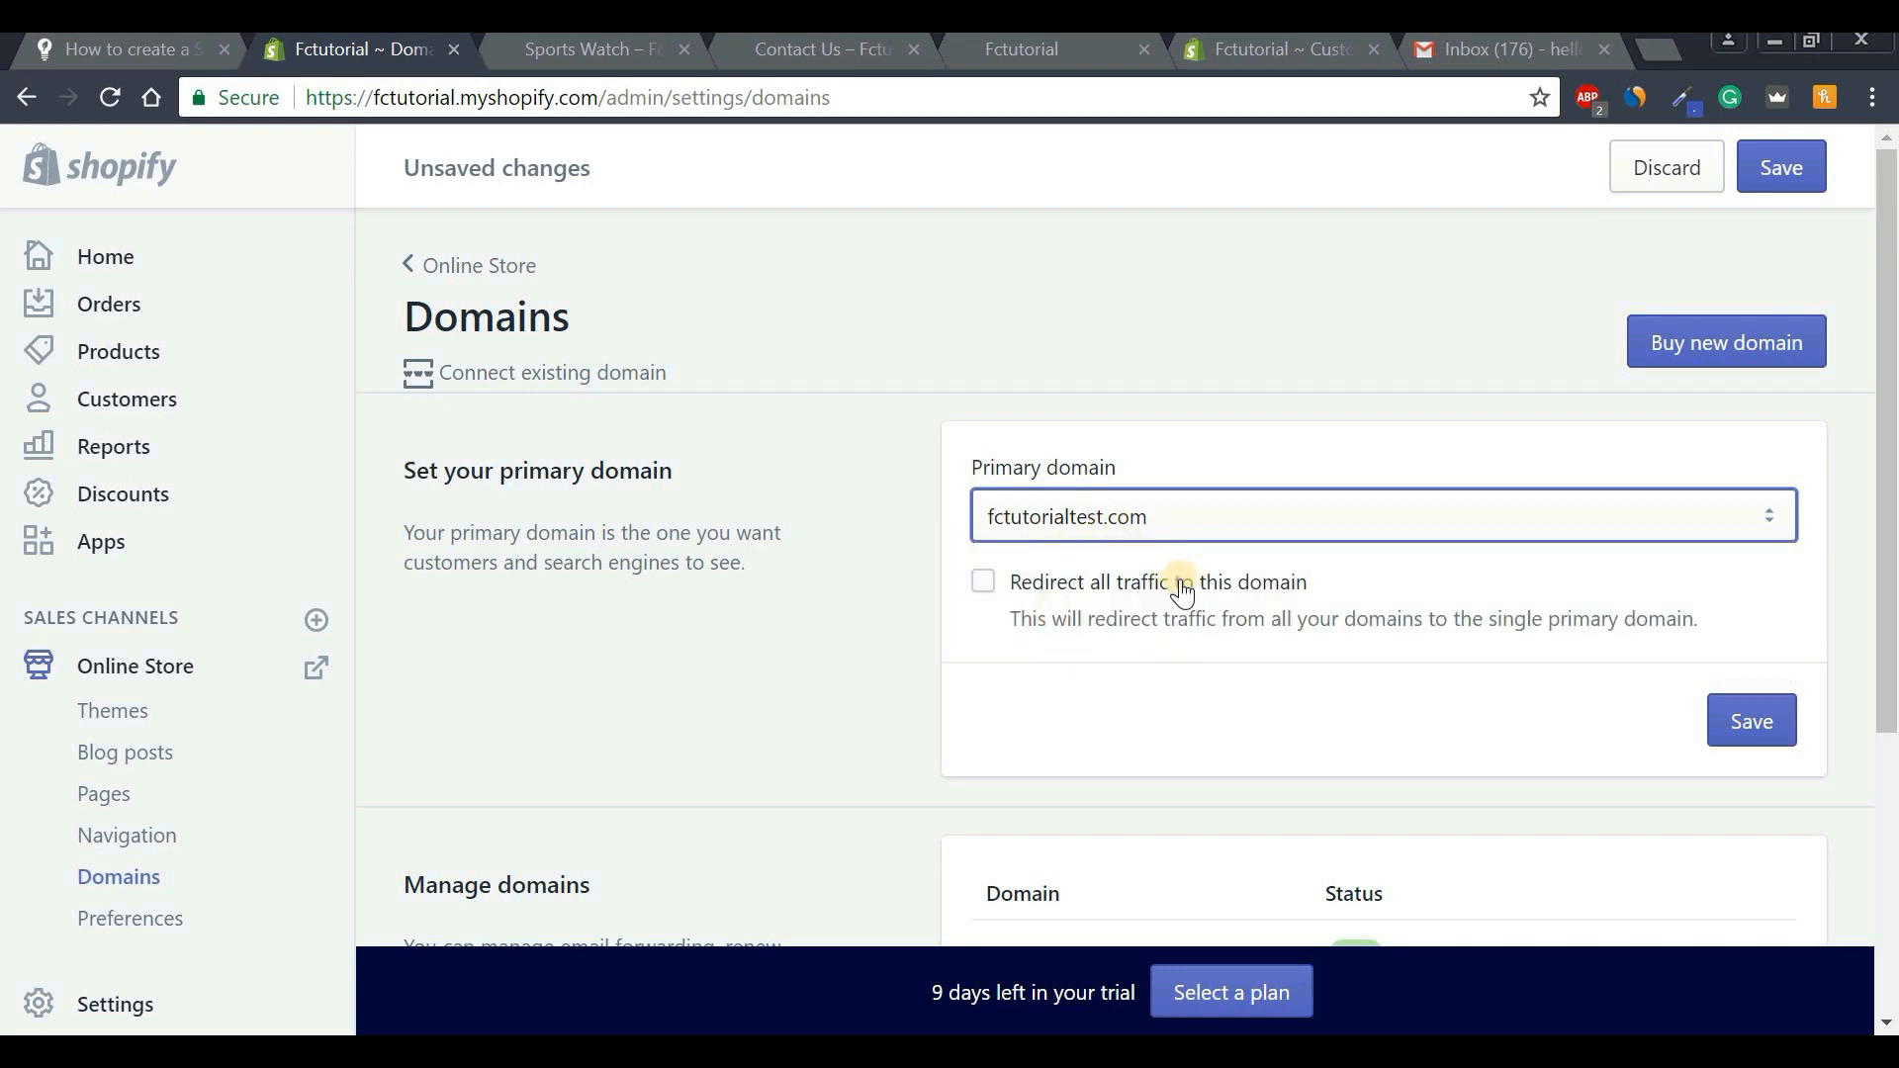
left_click(982, 581)
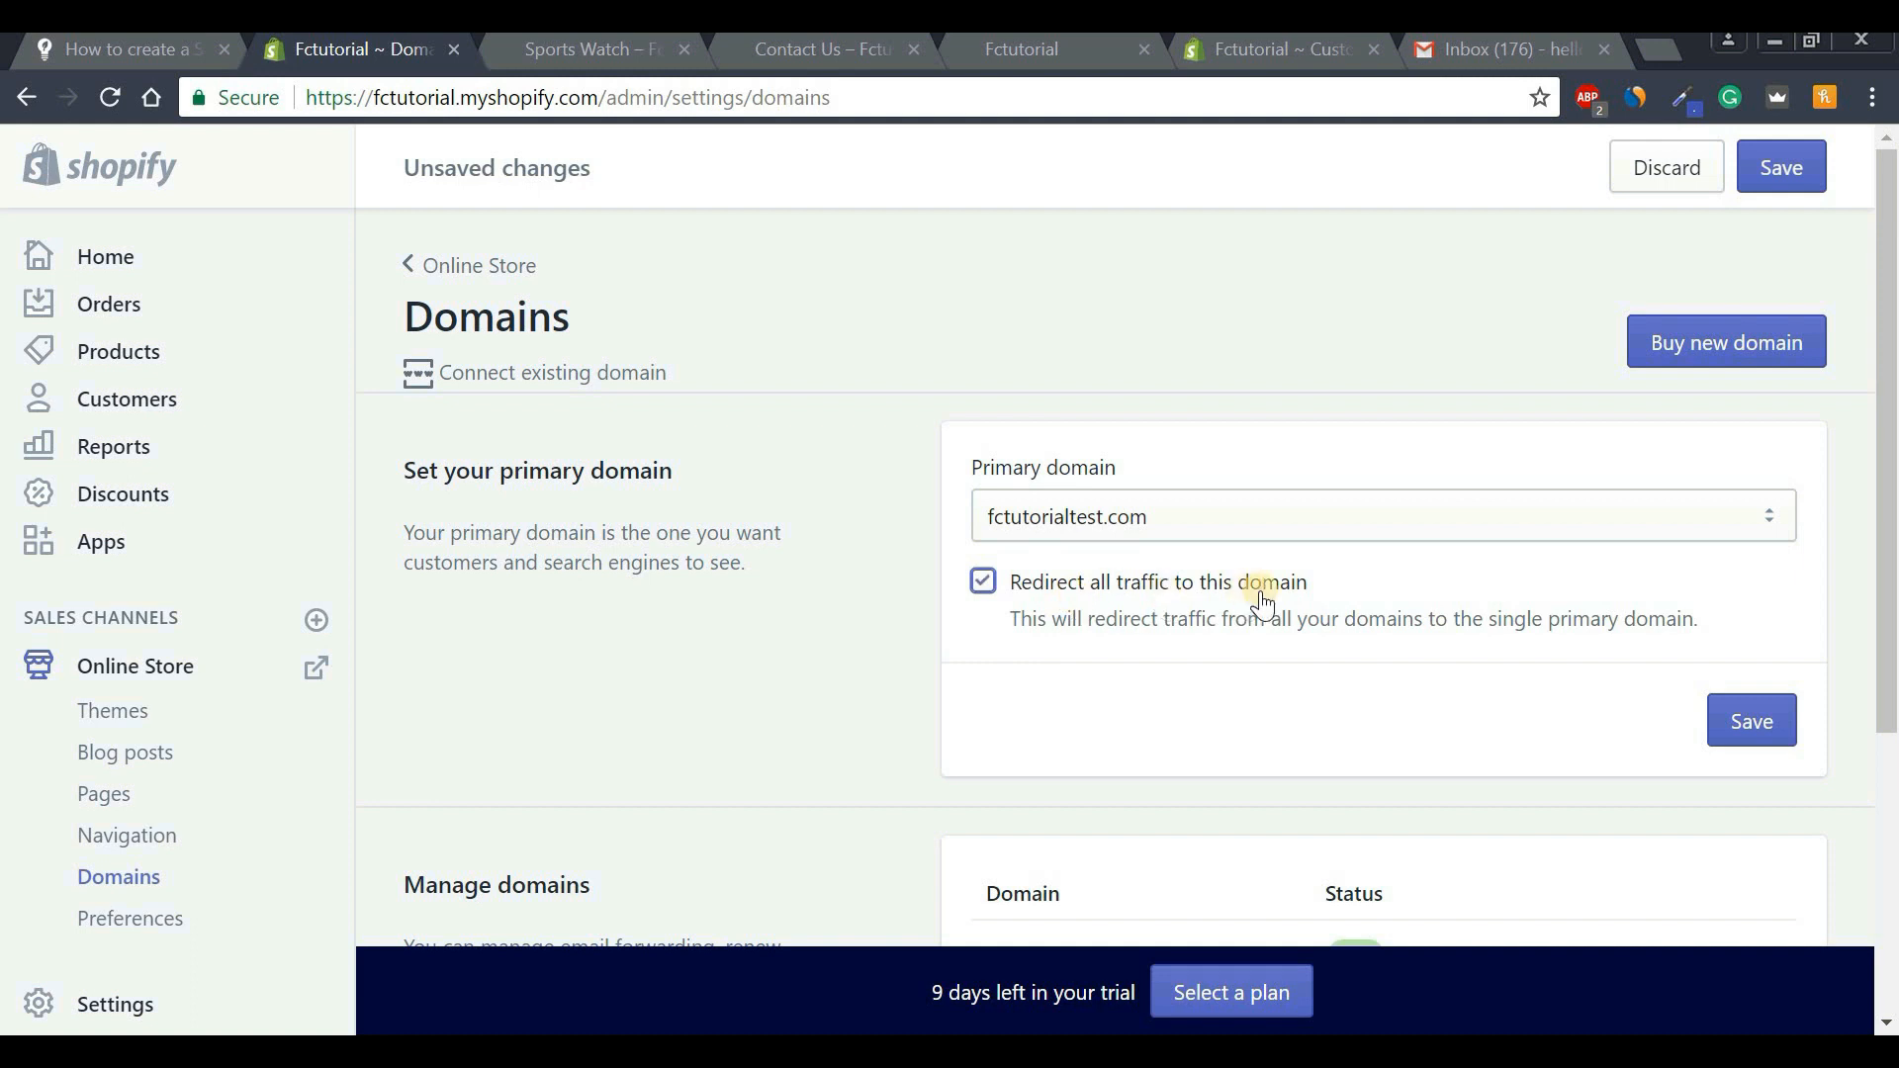
left_click(1757, 722)
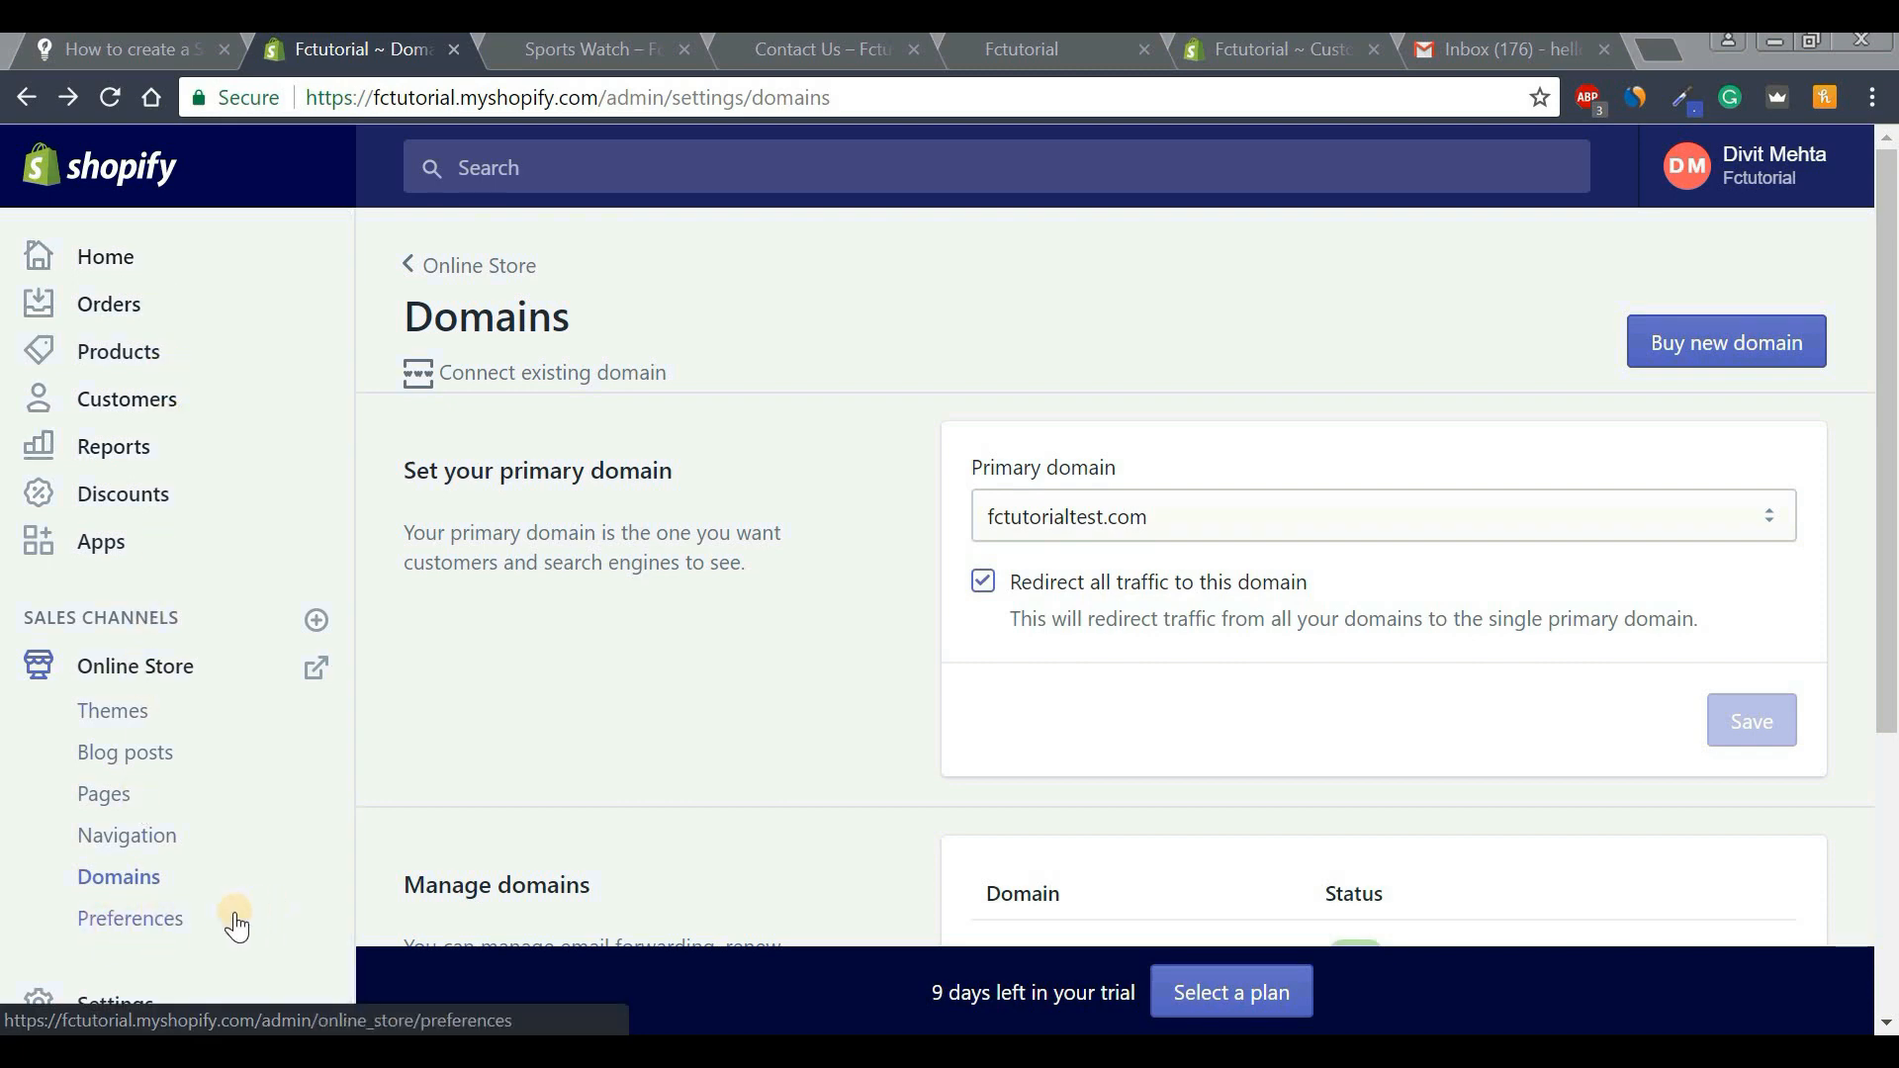
From Online Store Preferences, follow the Password page's 'pick a plan' link.
left_click(165, 925)
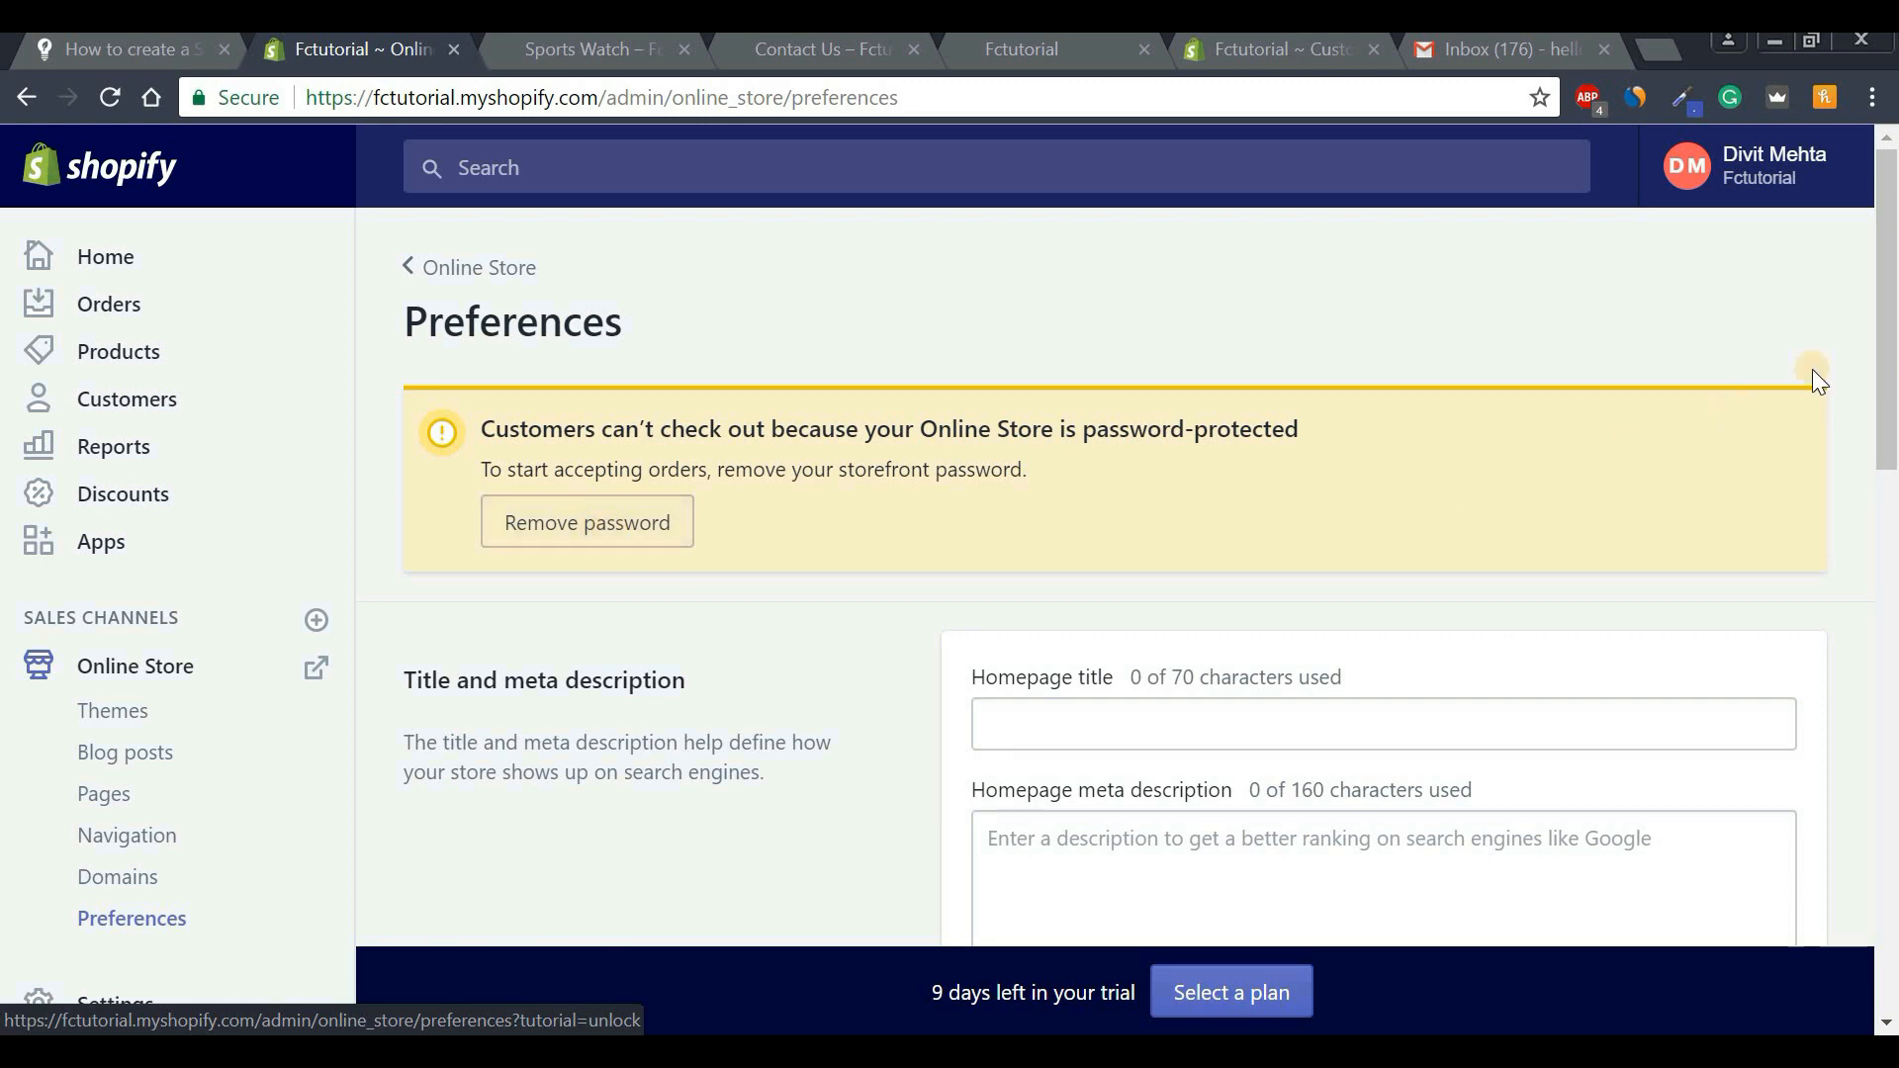
left_click_drag(1889, 351, 1885, 796)
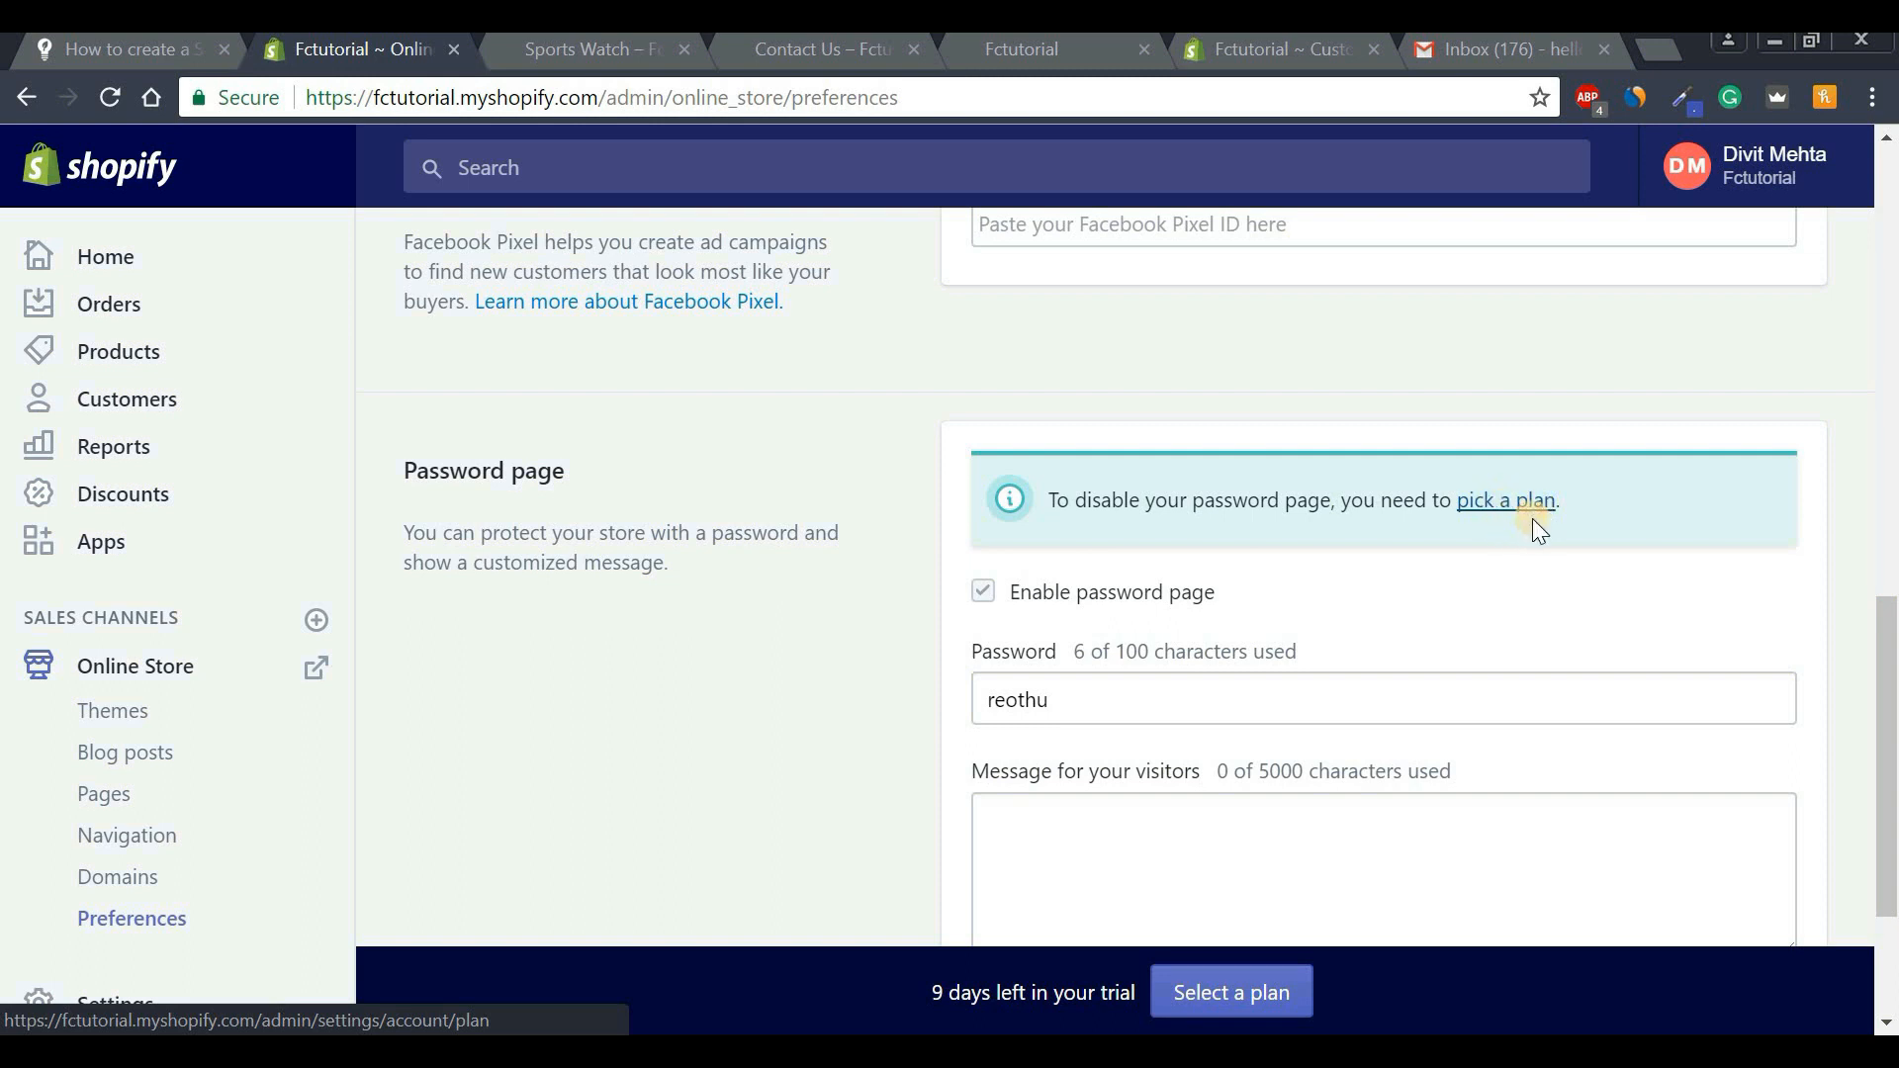
left_click(1517, 514)
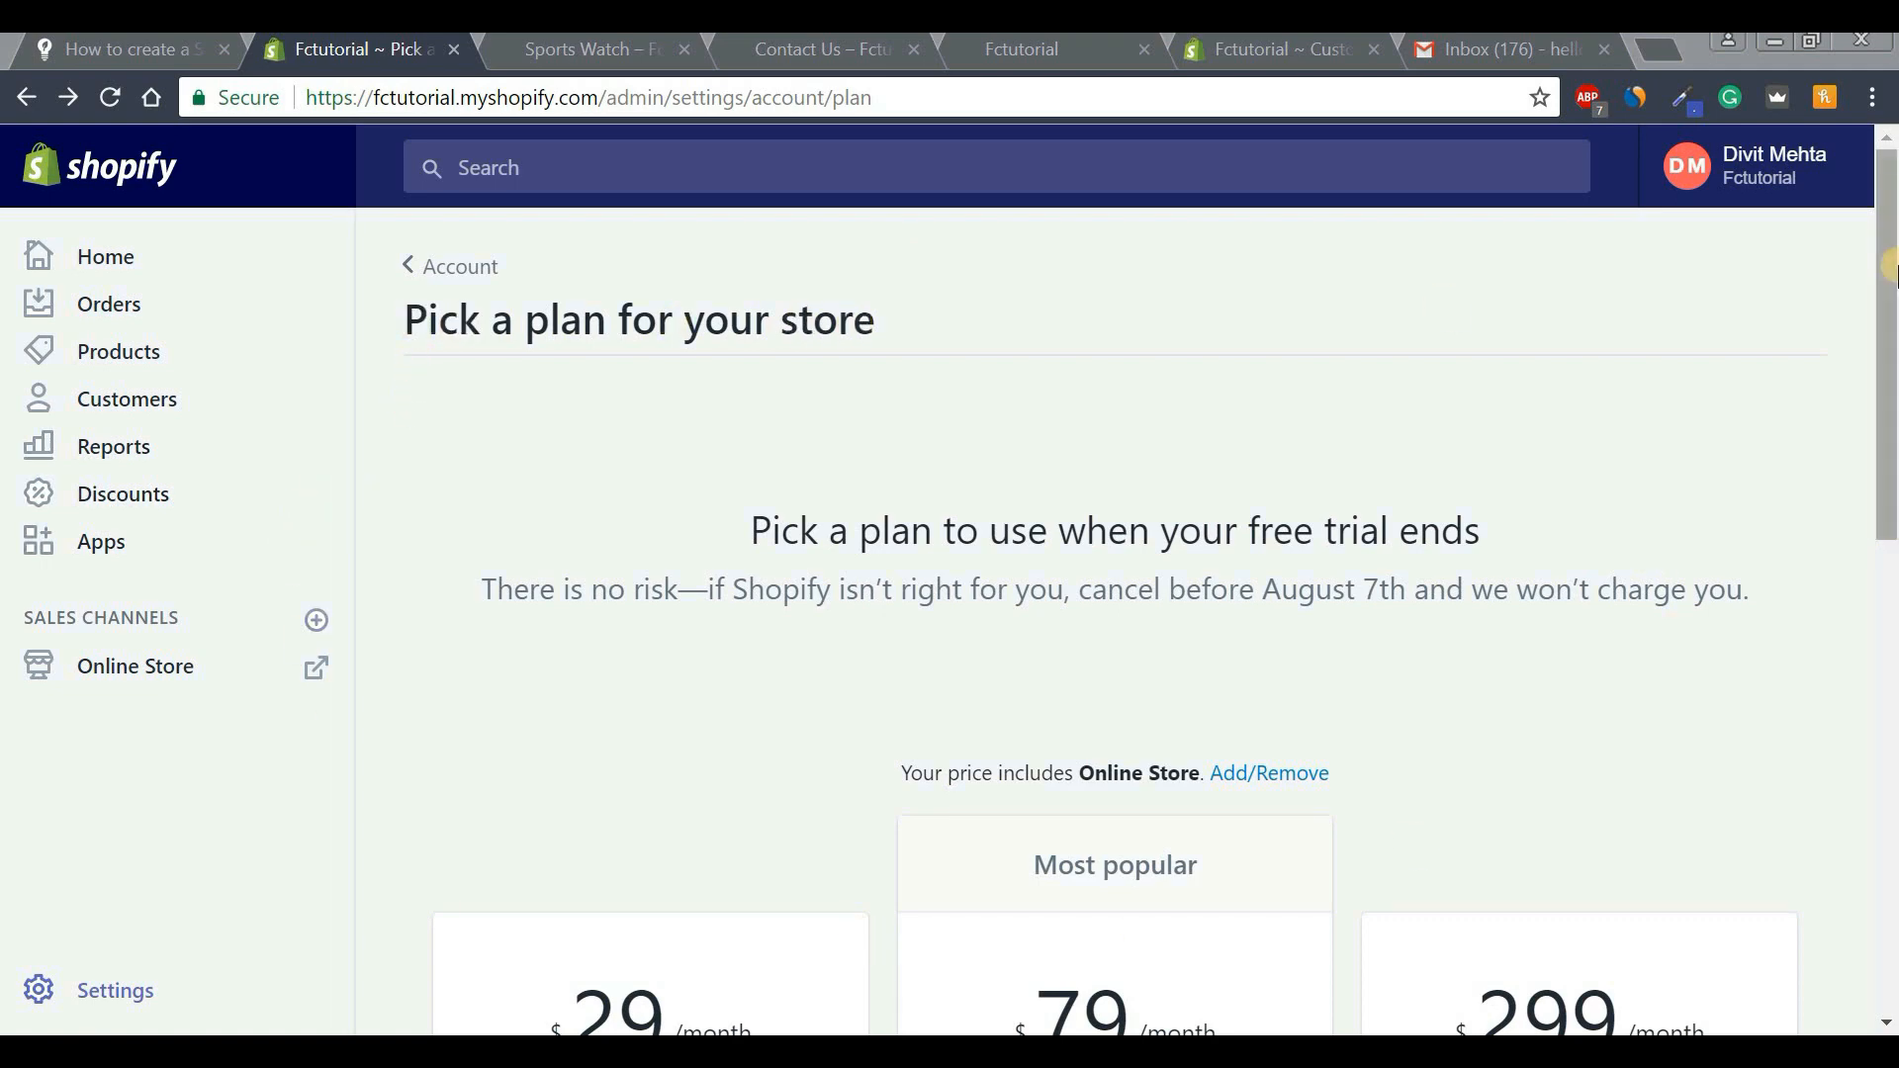
scroll(1889, 361, "down", 2)
left_click_drag(1890, 361, 1889, 599)
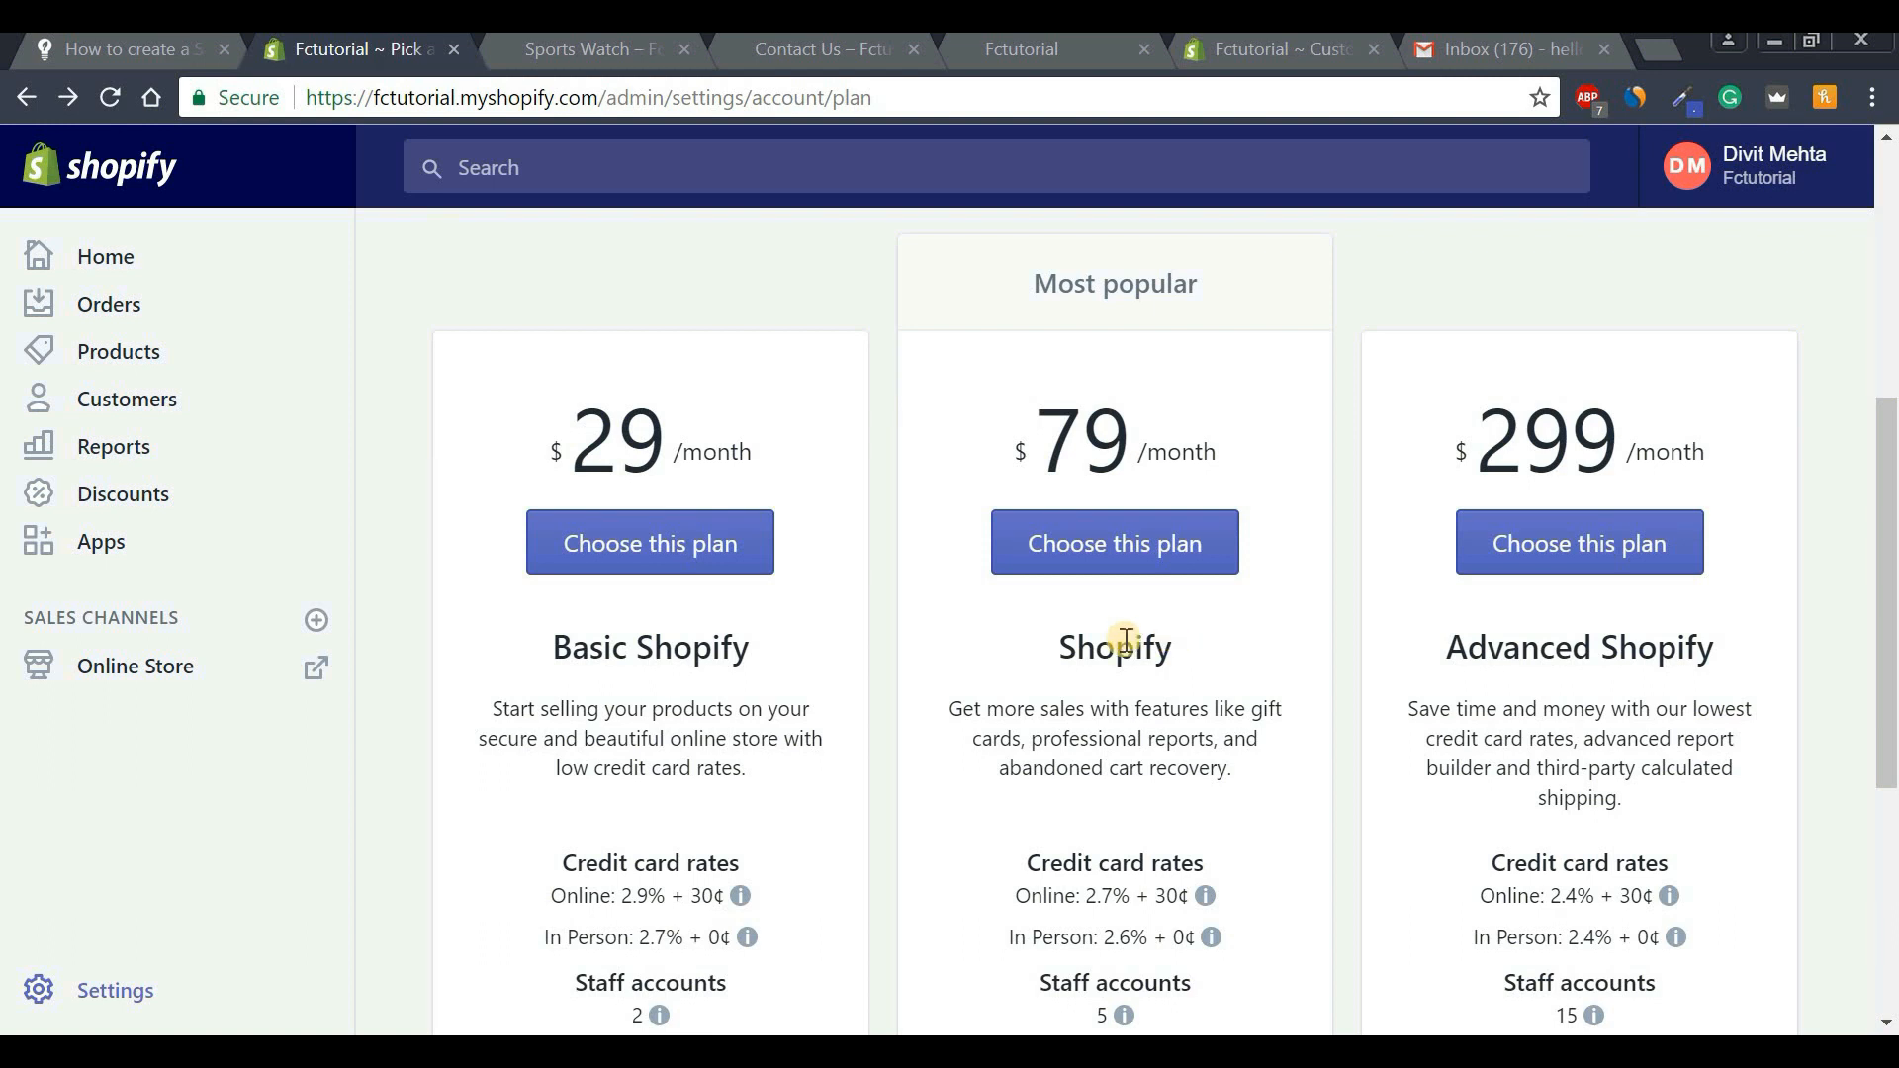
left_click_drag(551, 643, 775, 643)
left_click(1102, 691)
double_click(1239, 663)
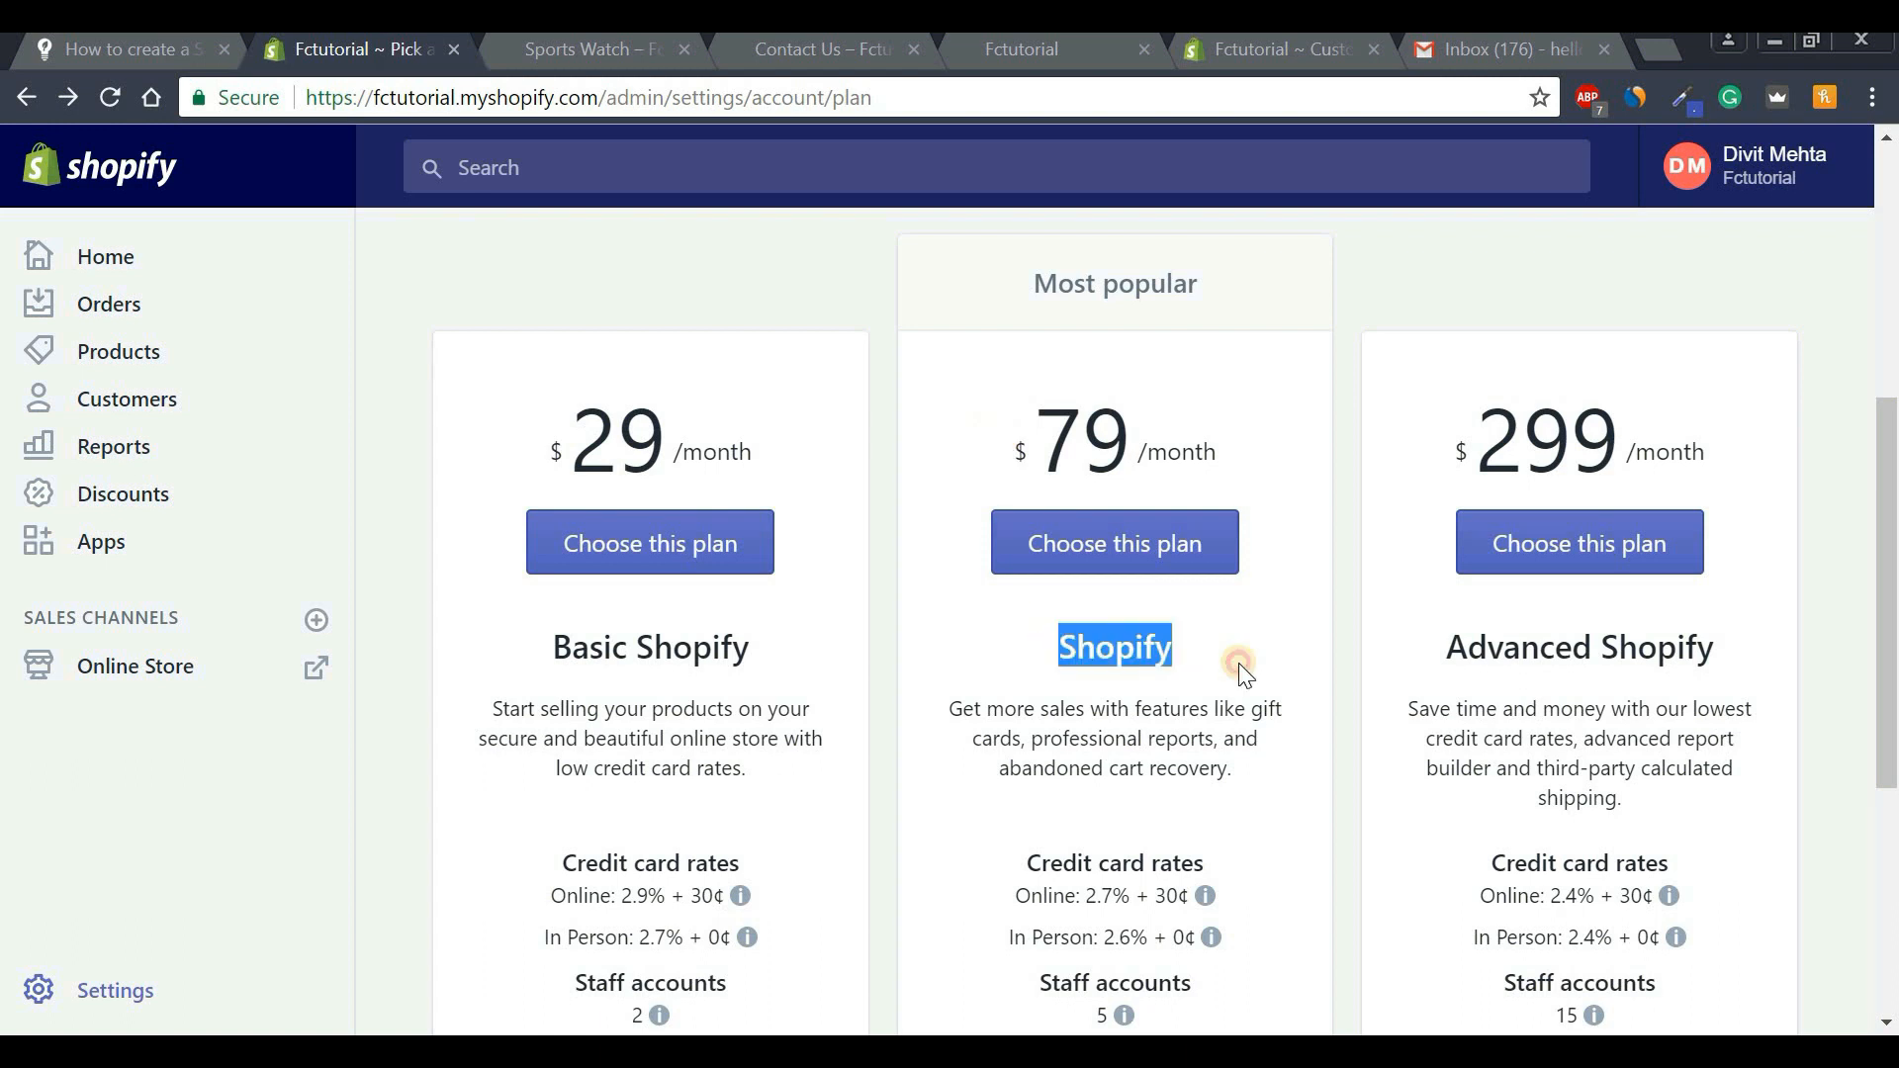
left_click(1239, 662)
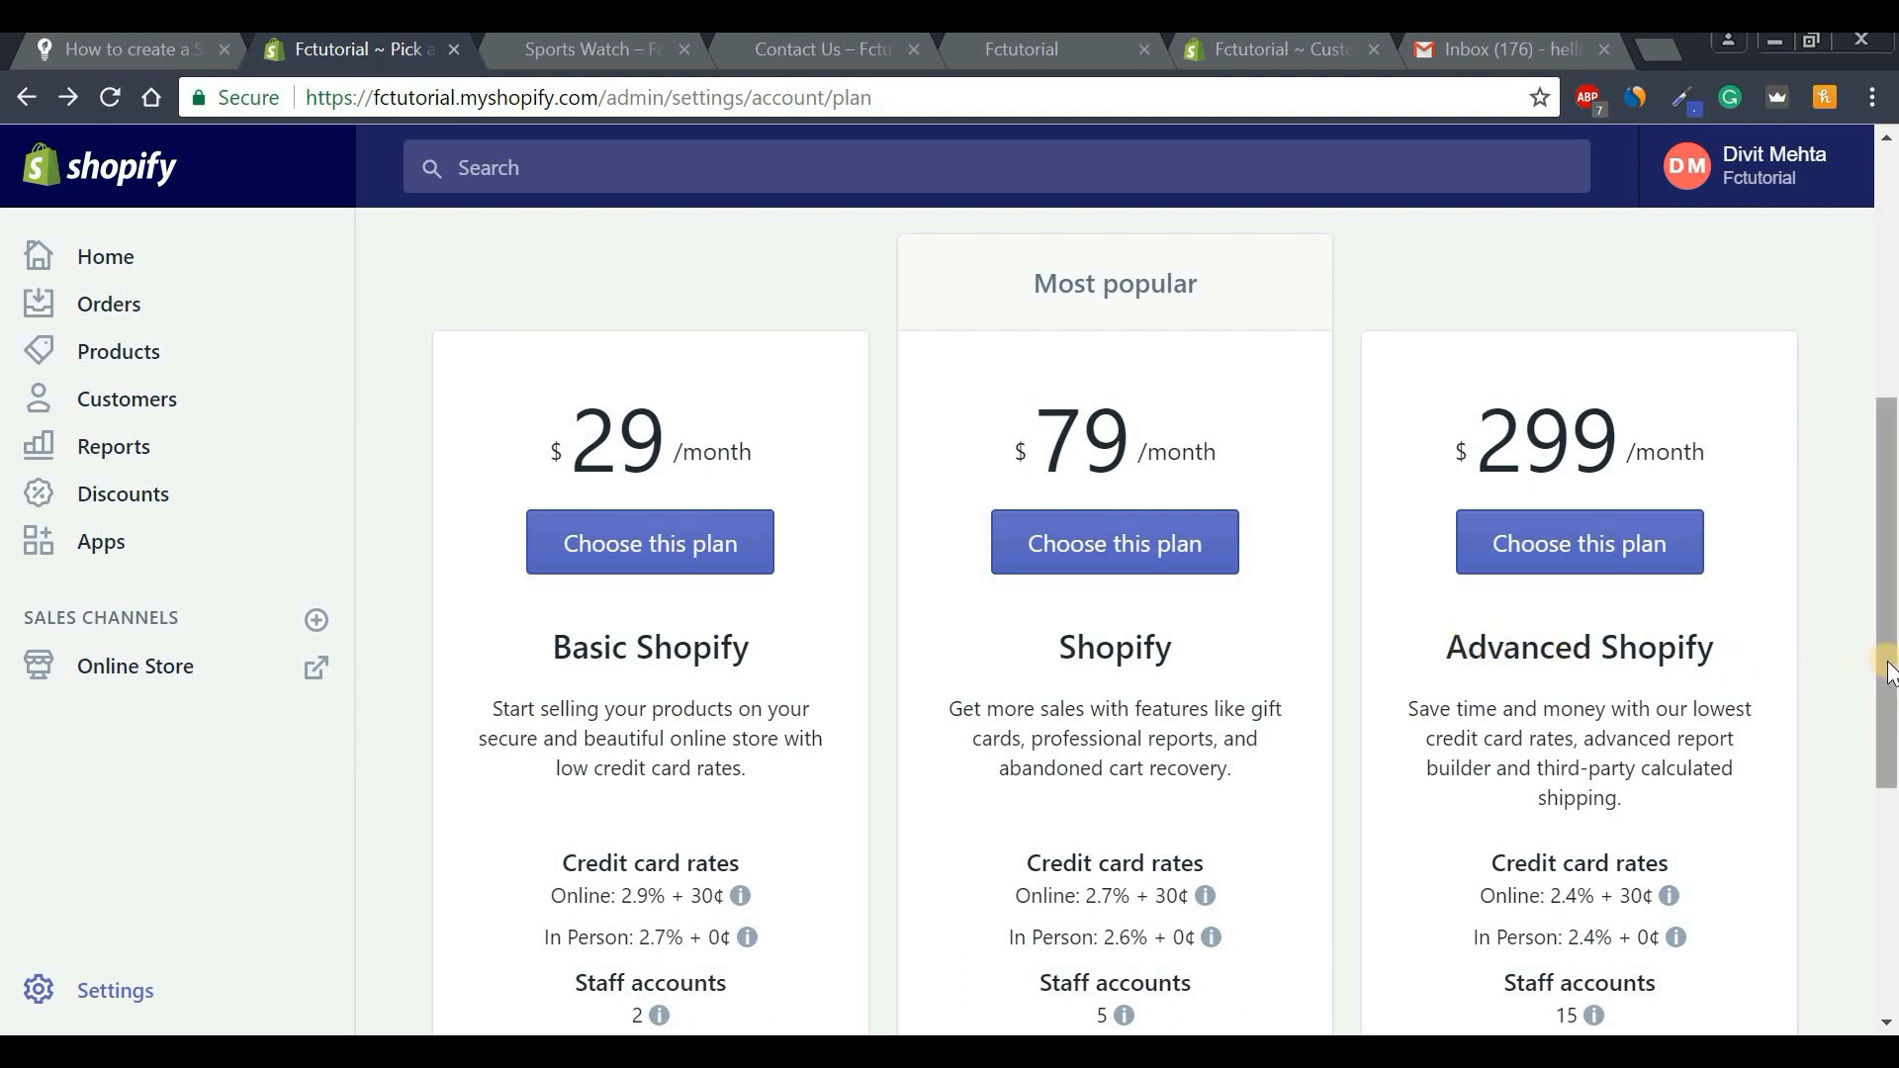
left_click_drag(1886, 674, 1887, 499)
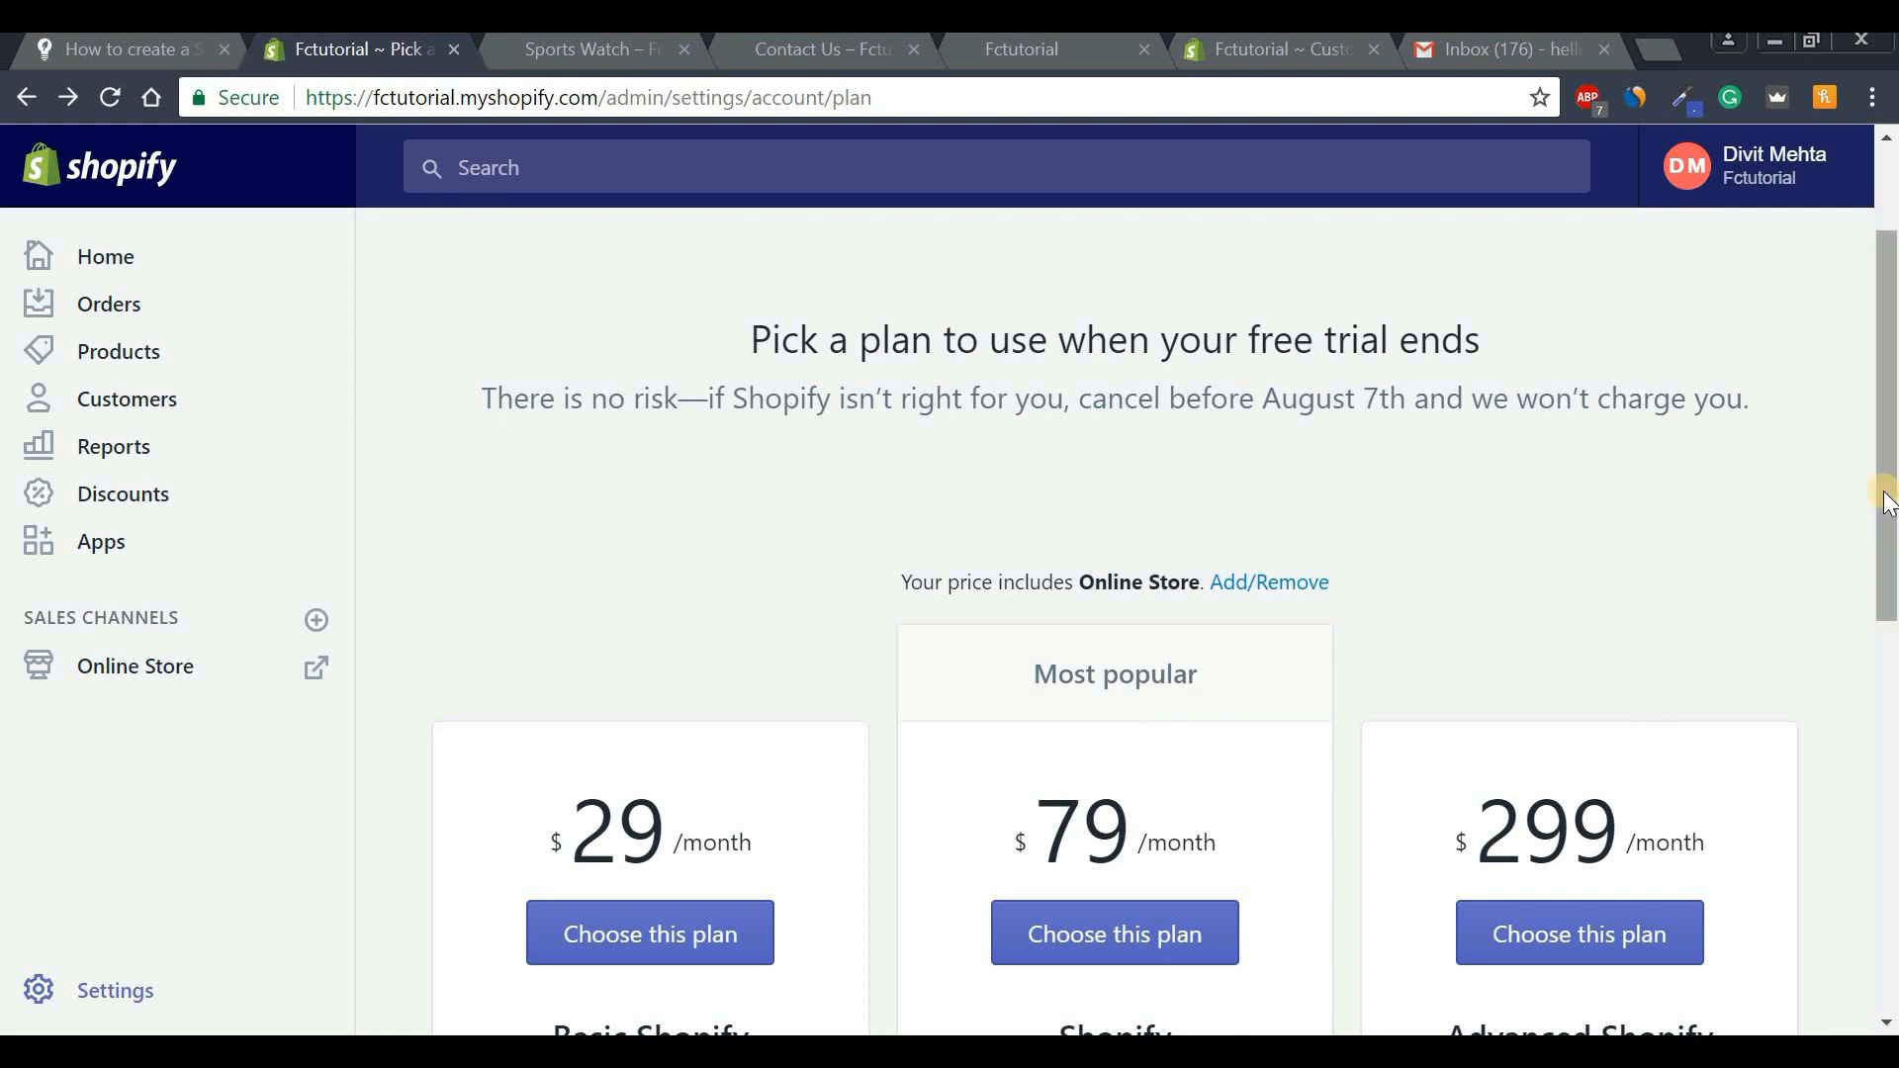
left_click_drag(1888, 510, 1889, 542)
scroll(1890, 542, "down", 4)
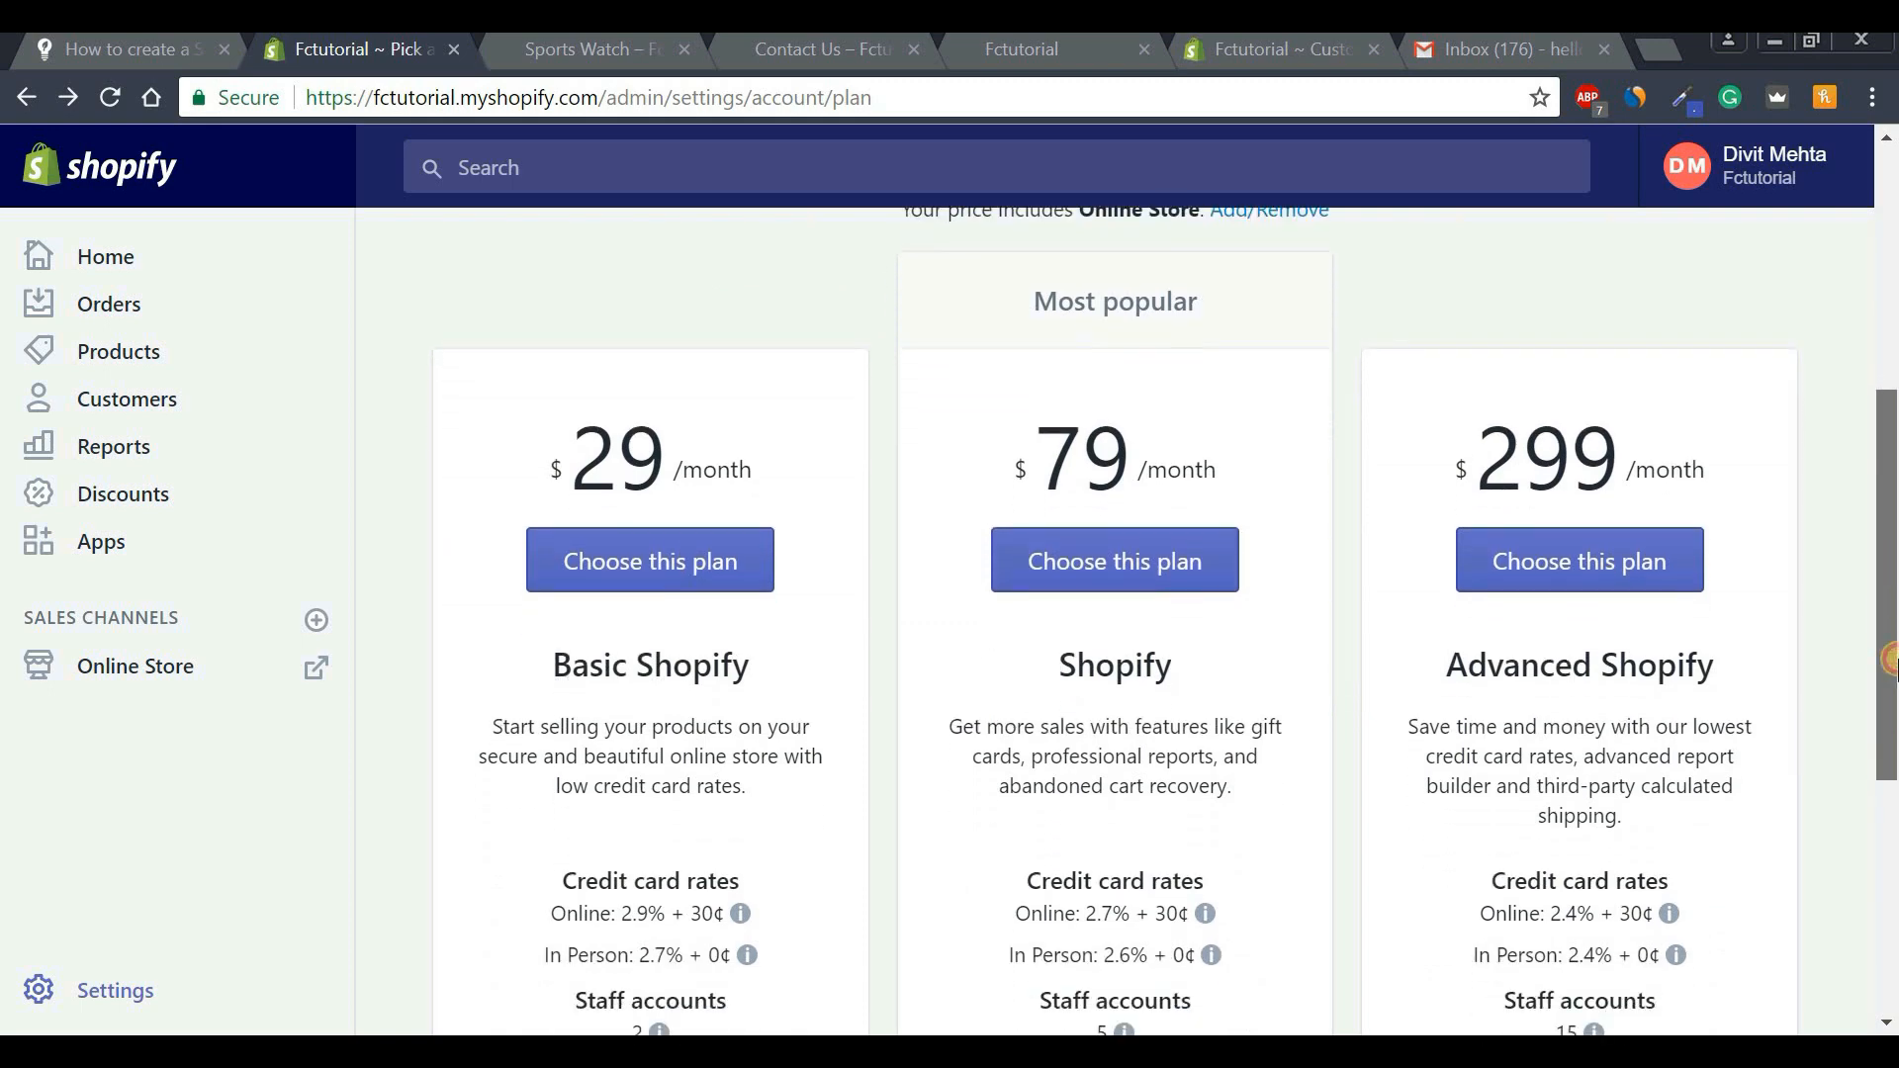
Subscribe to Basic Shopify with monthly billing at $29.00 and confirm the changes.
left_click(638, 542)
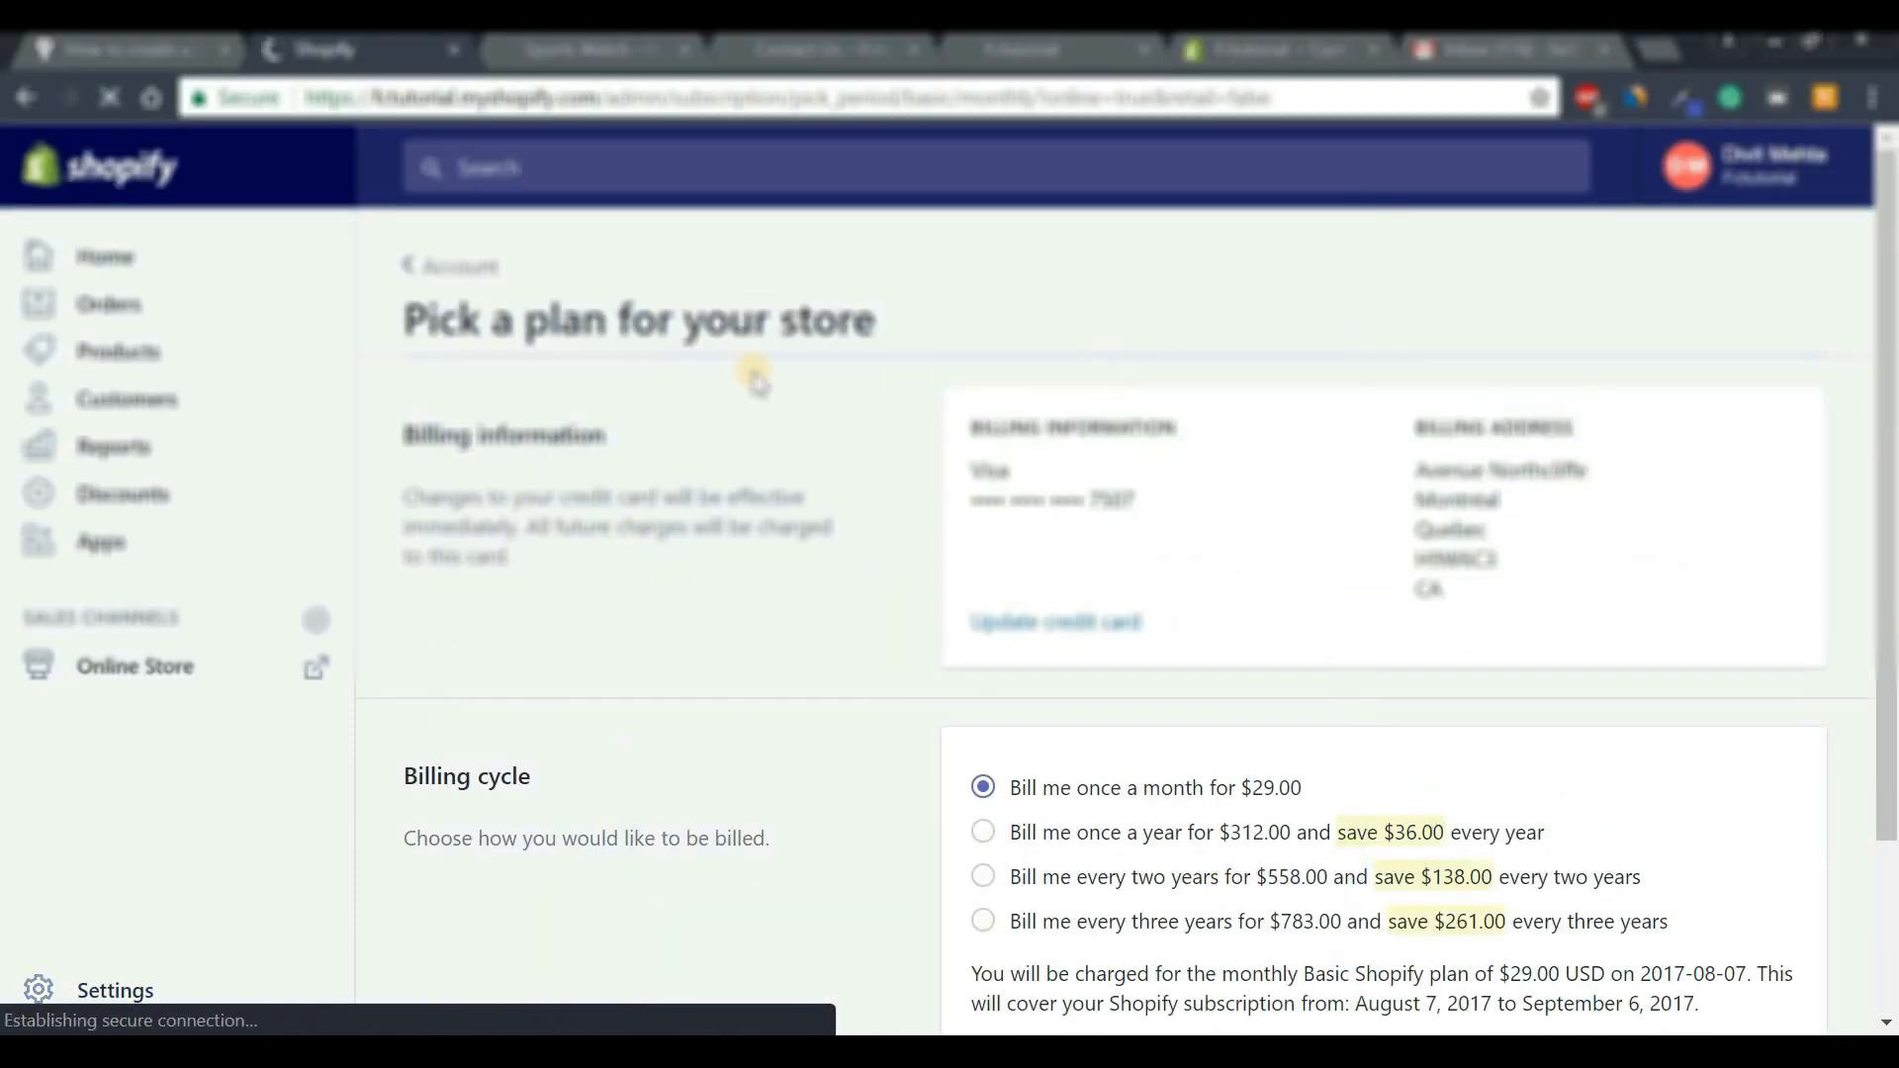
scroll(1890, 398, "down", 2)
left_click_drag(1889, 398, 1889, 536)
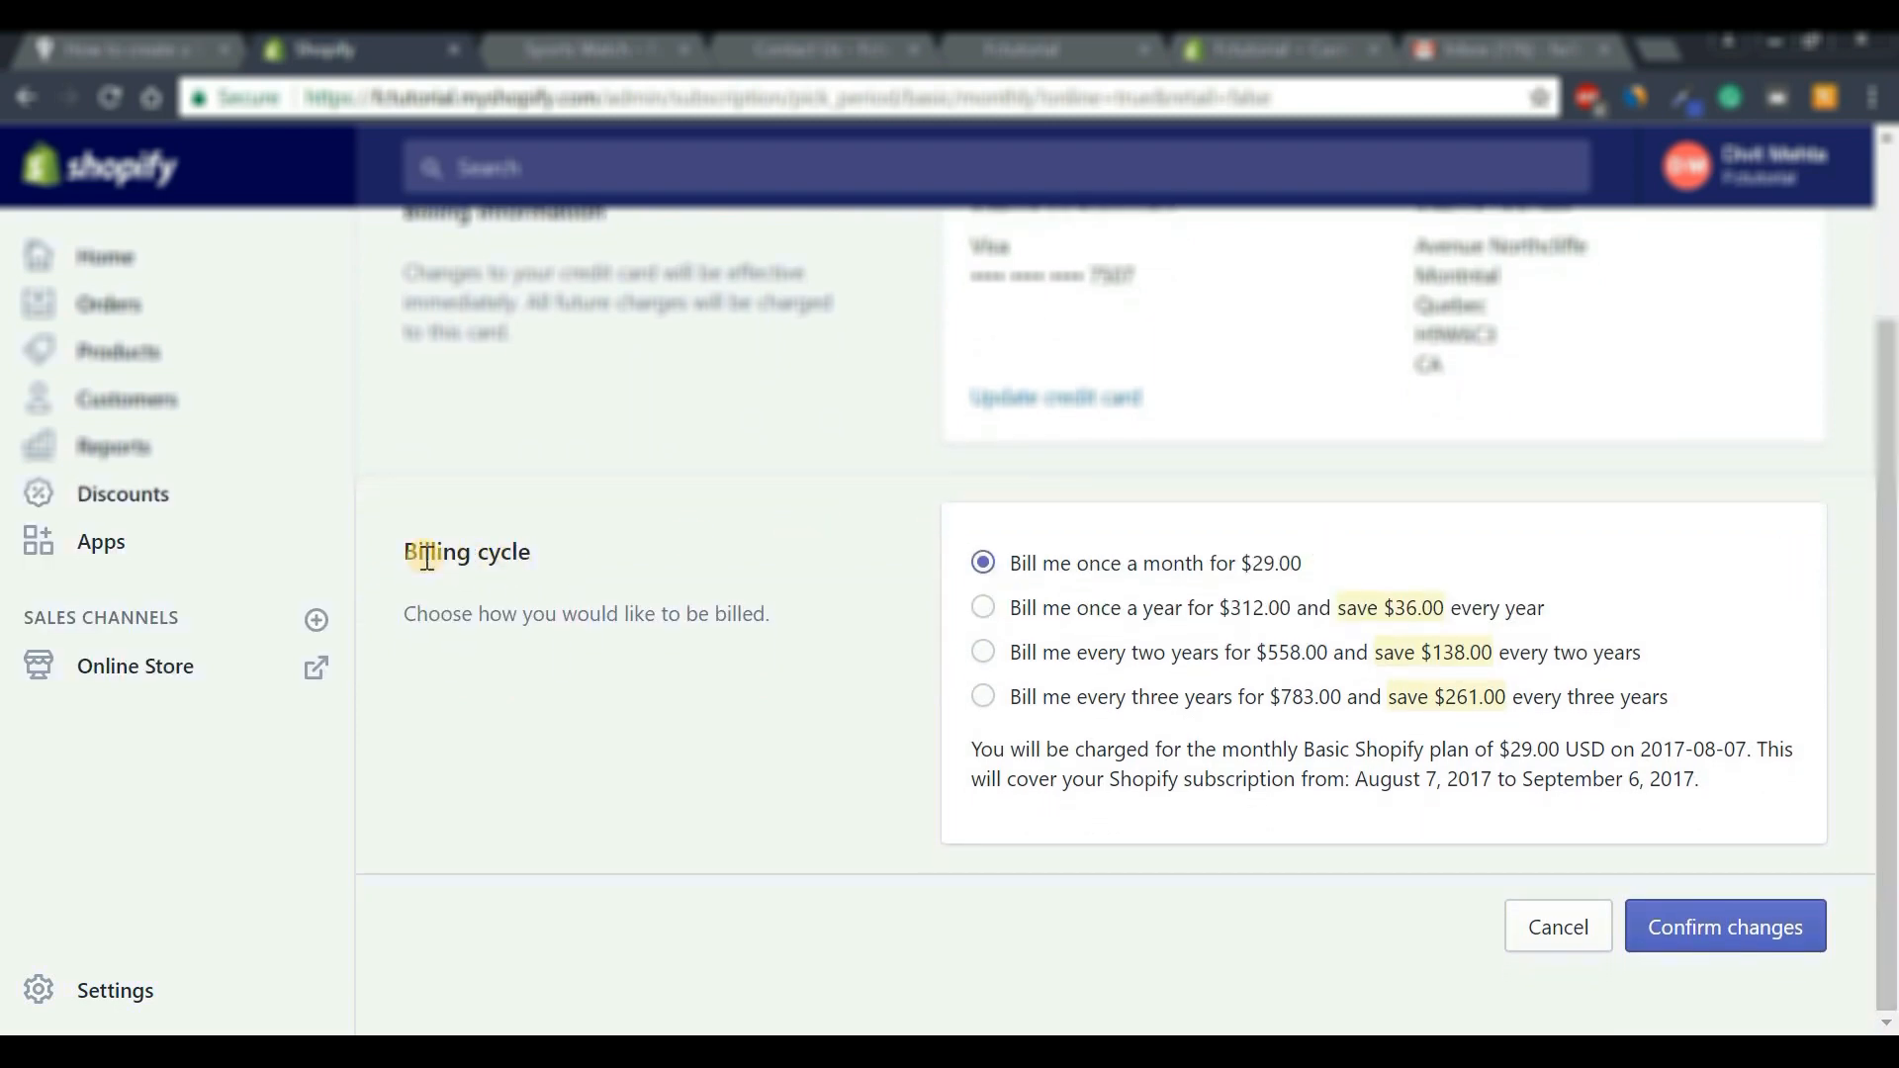
left_click_drag(534, 555, 625, 573)
left_click(618, 556)
left_click(1729, 935)
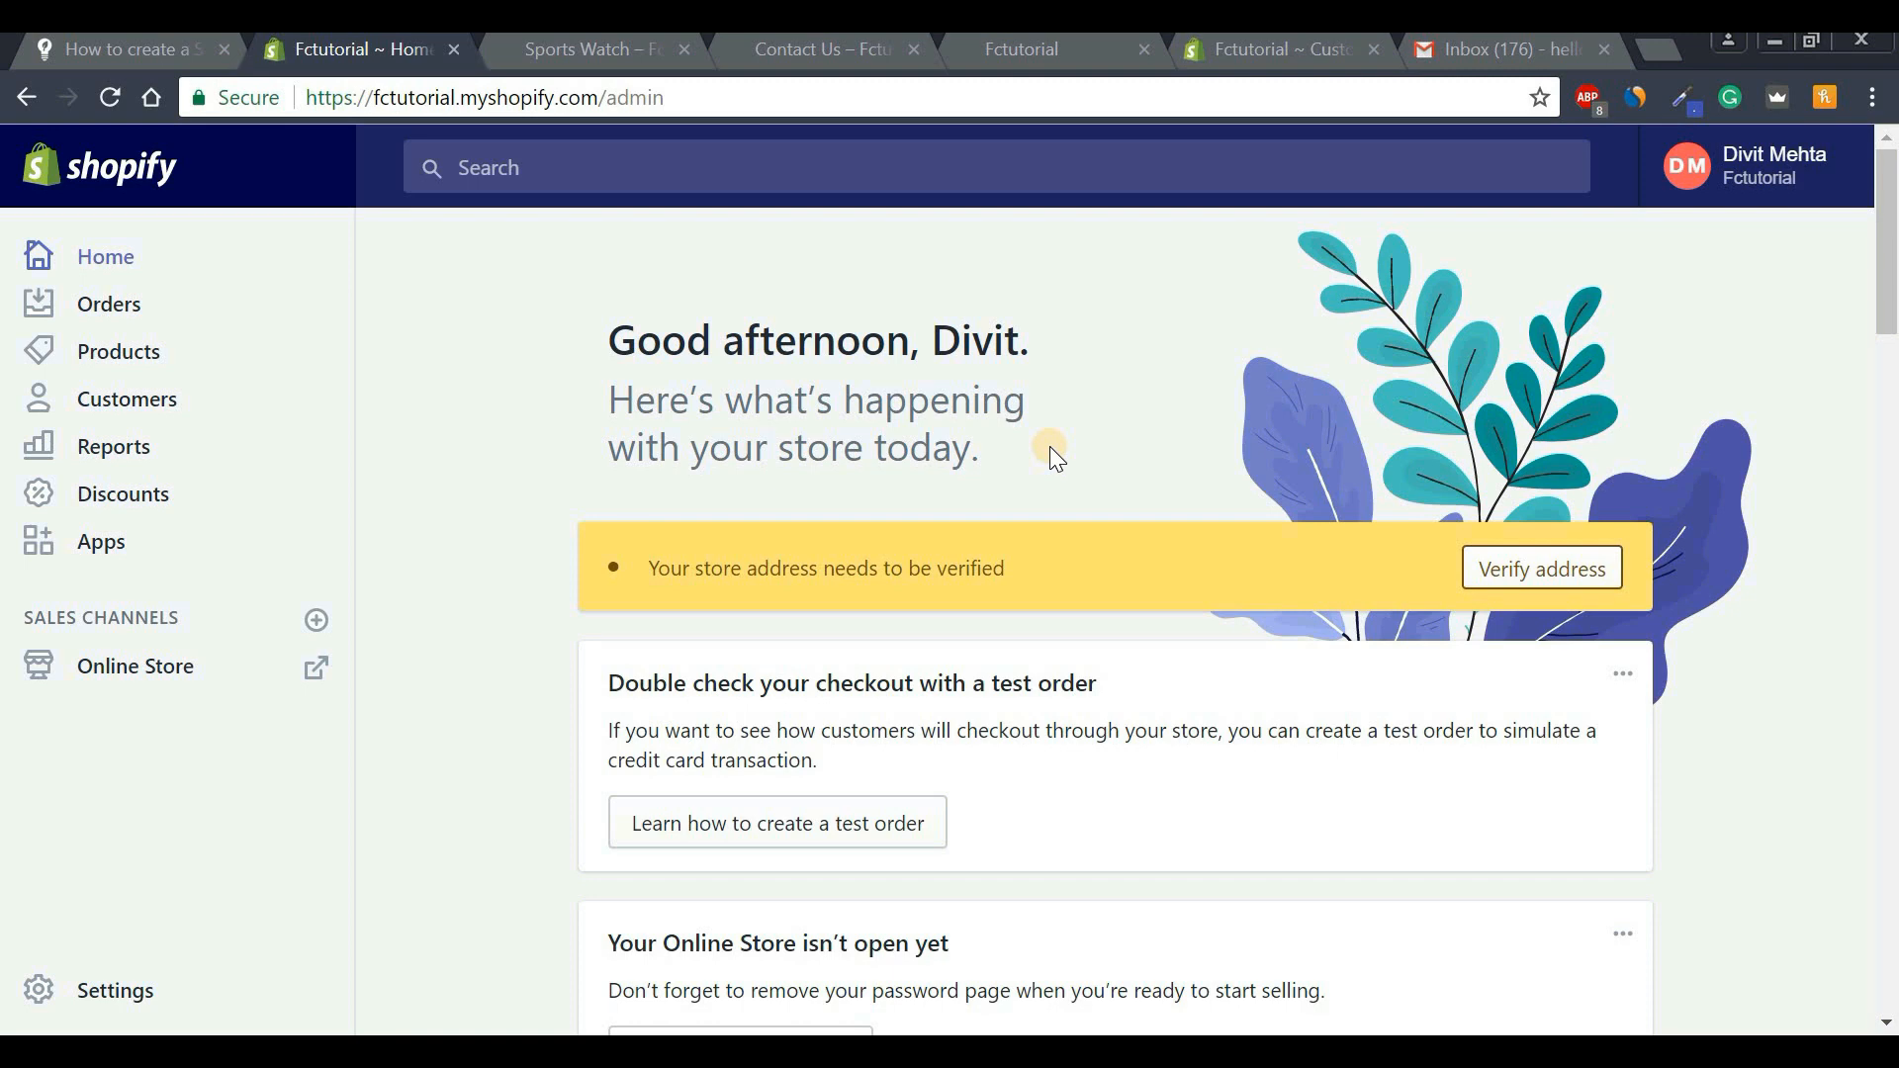
Uncheck 'Enable password page', save the preferences, and go back to the Home dashboard.
left_click_drag(1887, 255, 1889, 351)
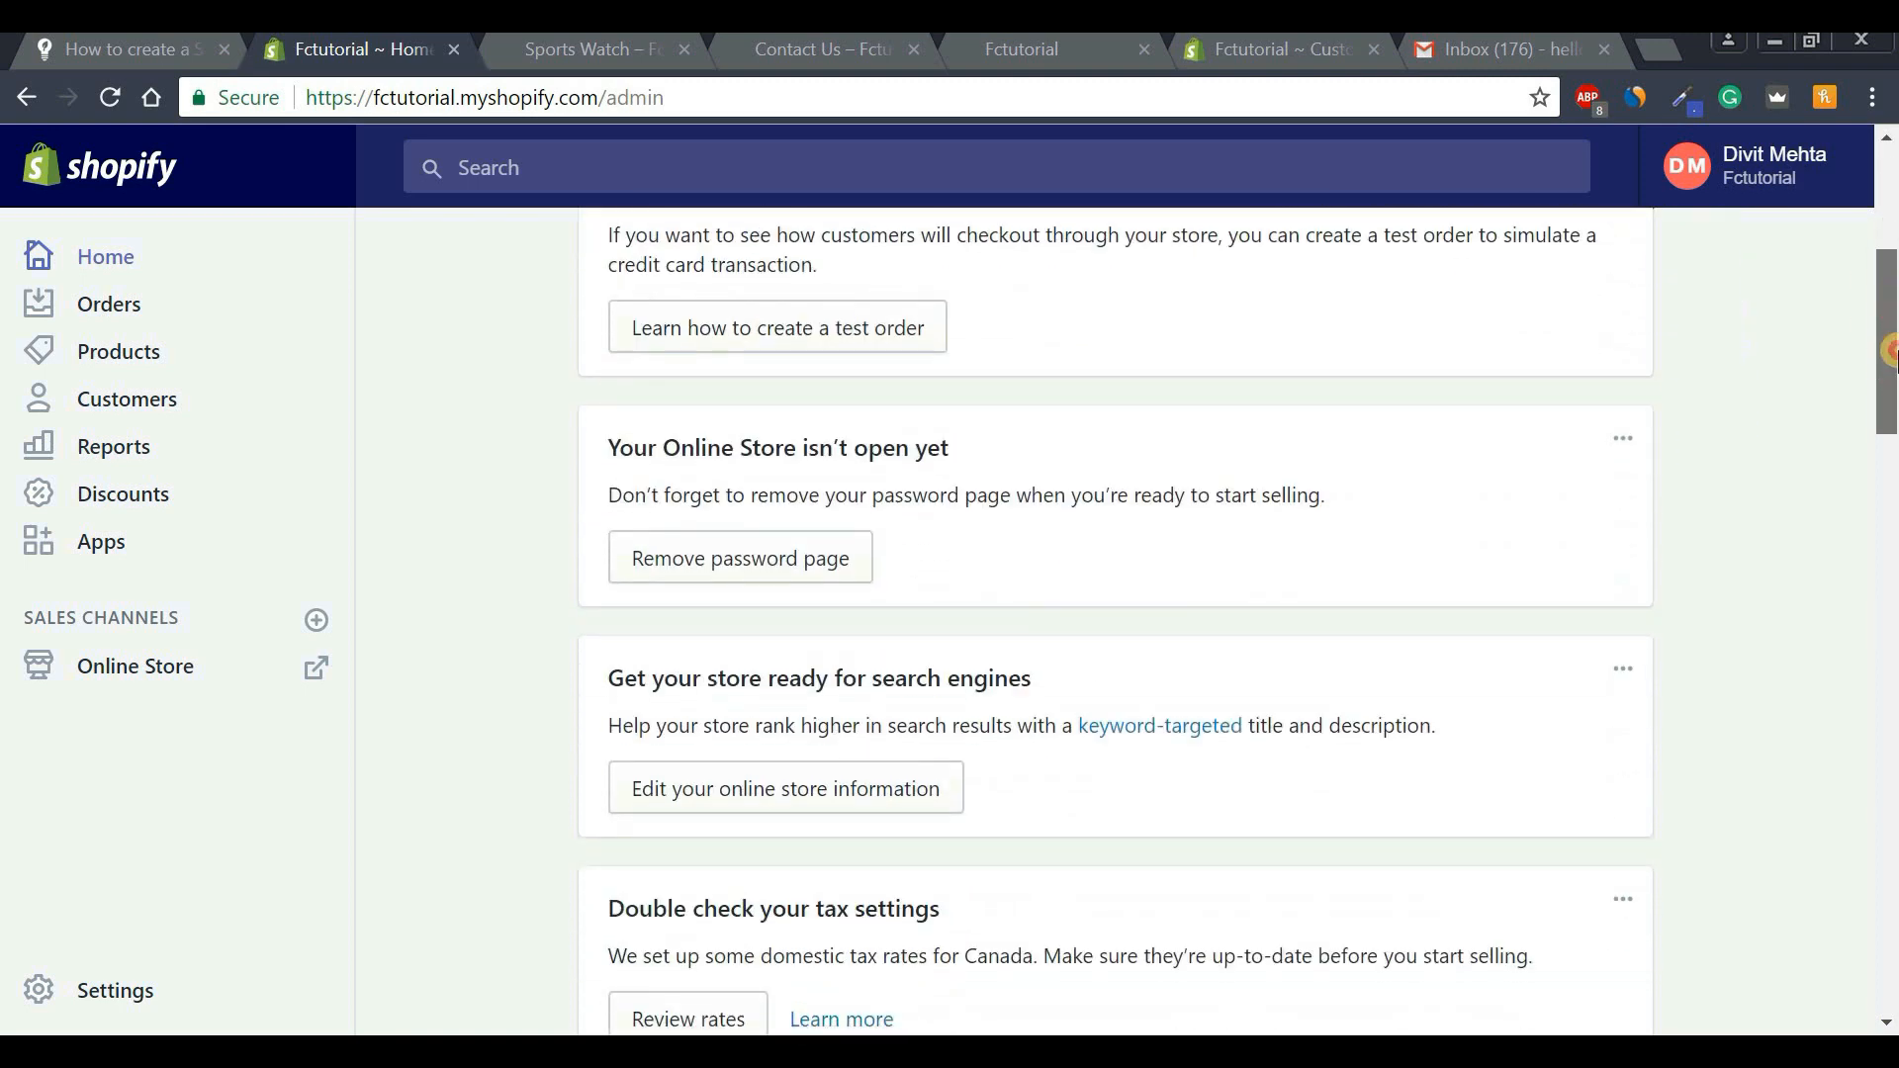
left_click(740, 577)
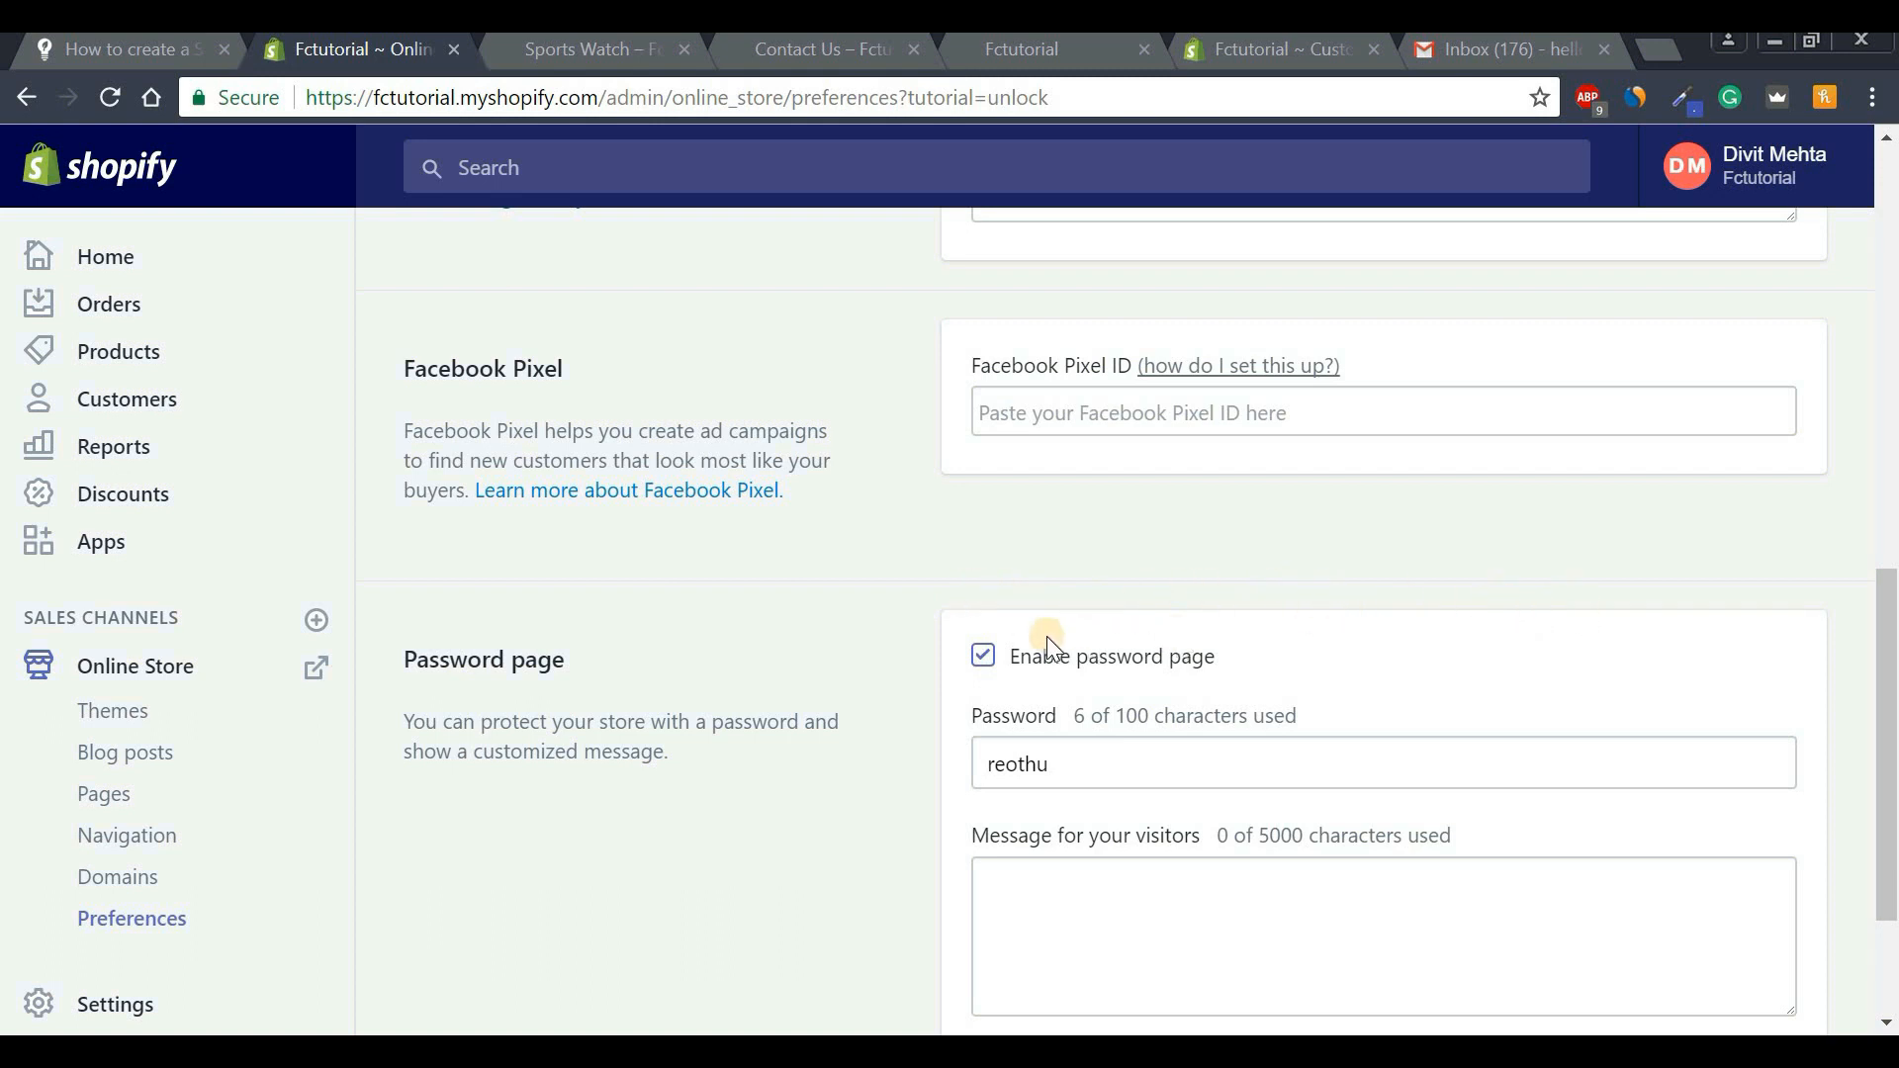
left_click(984, 655)
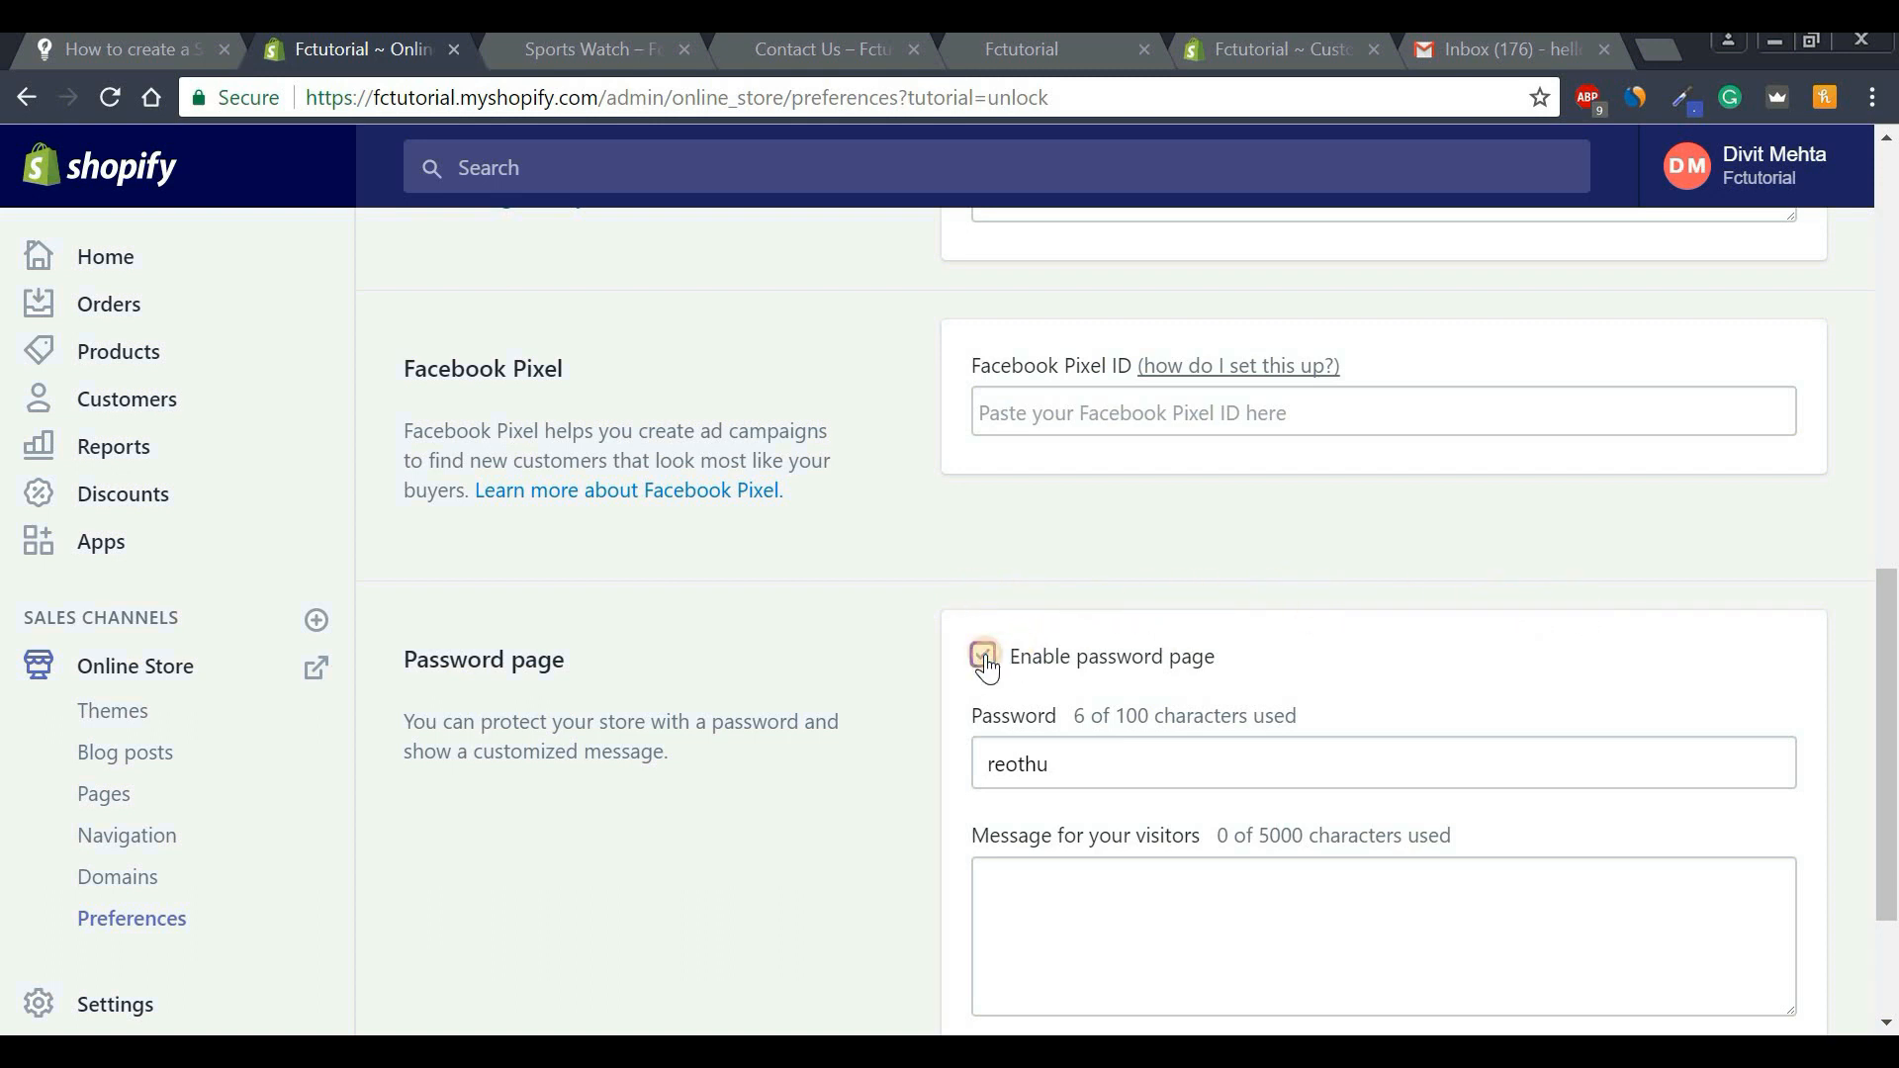
left_click_drag(1889, 754, 1853, 835)
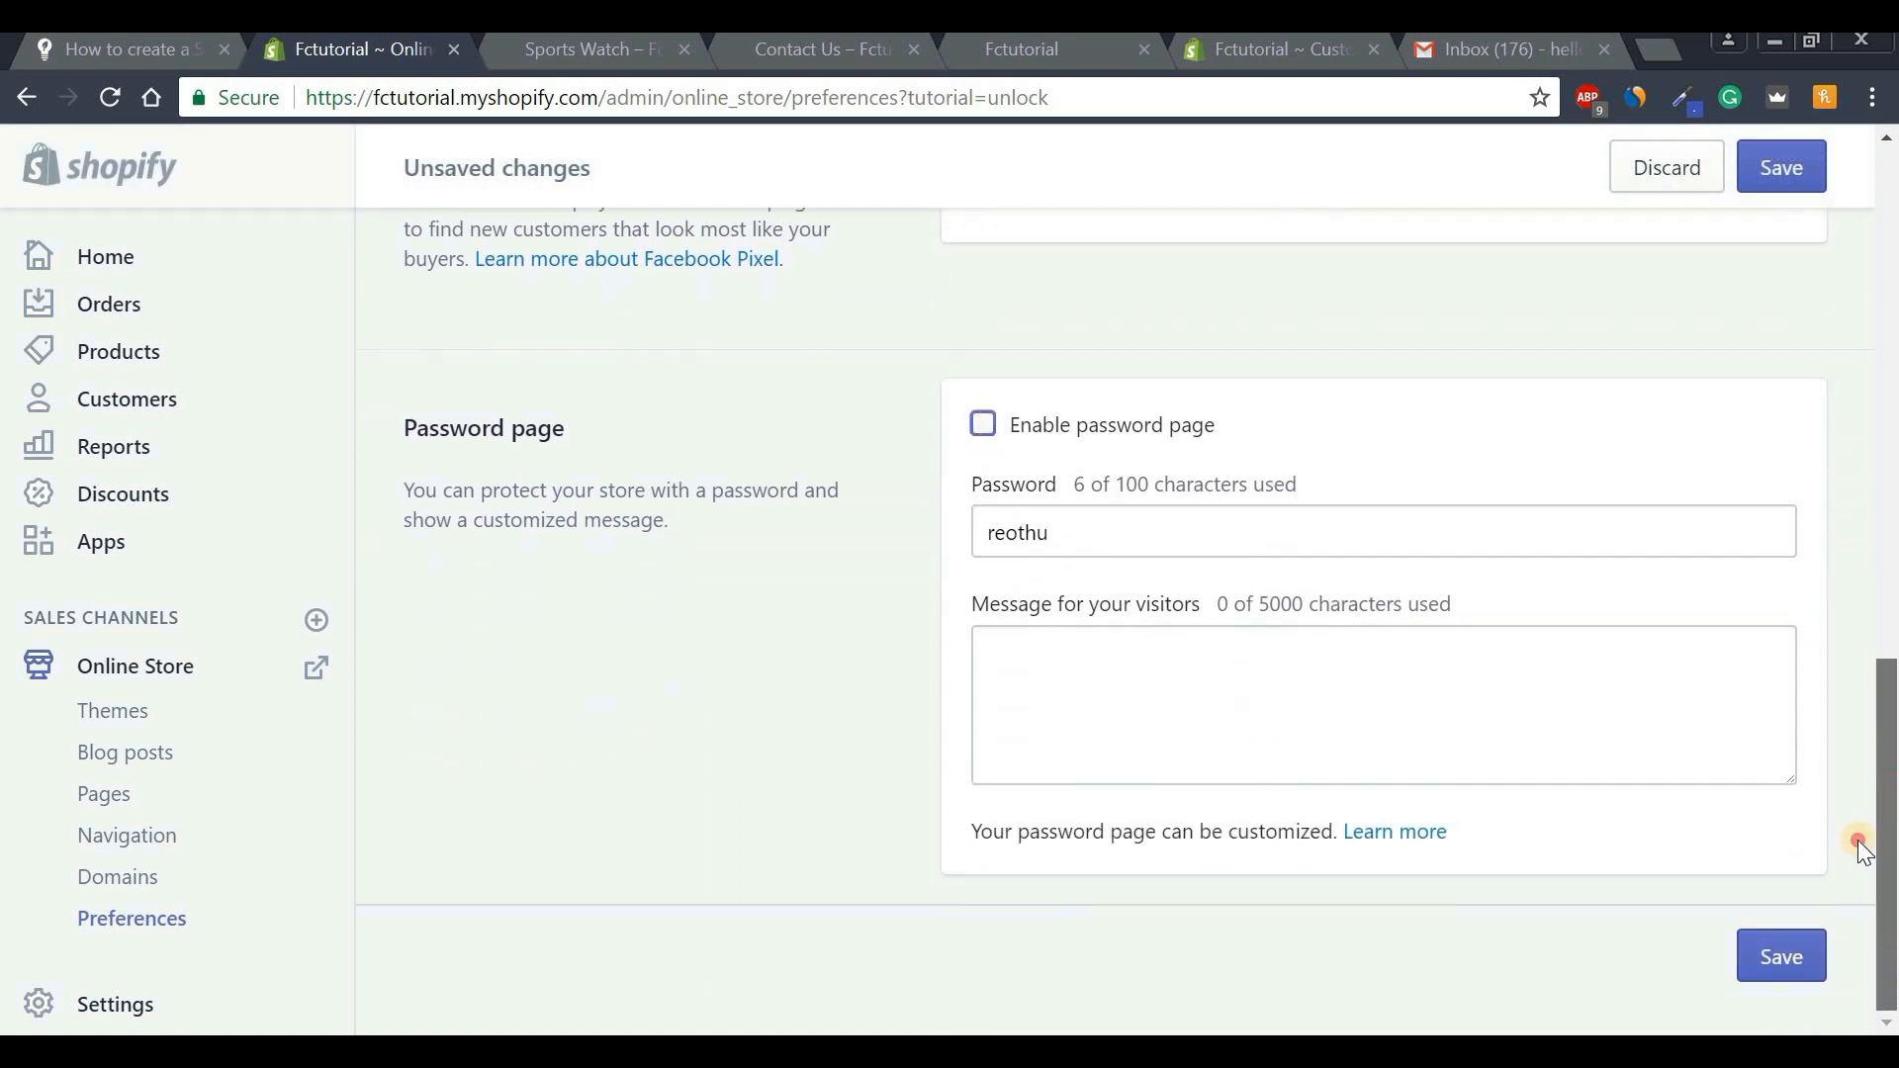
left_click(1780, 952)
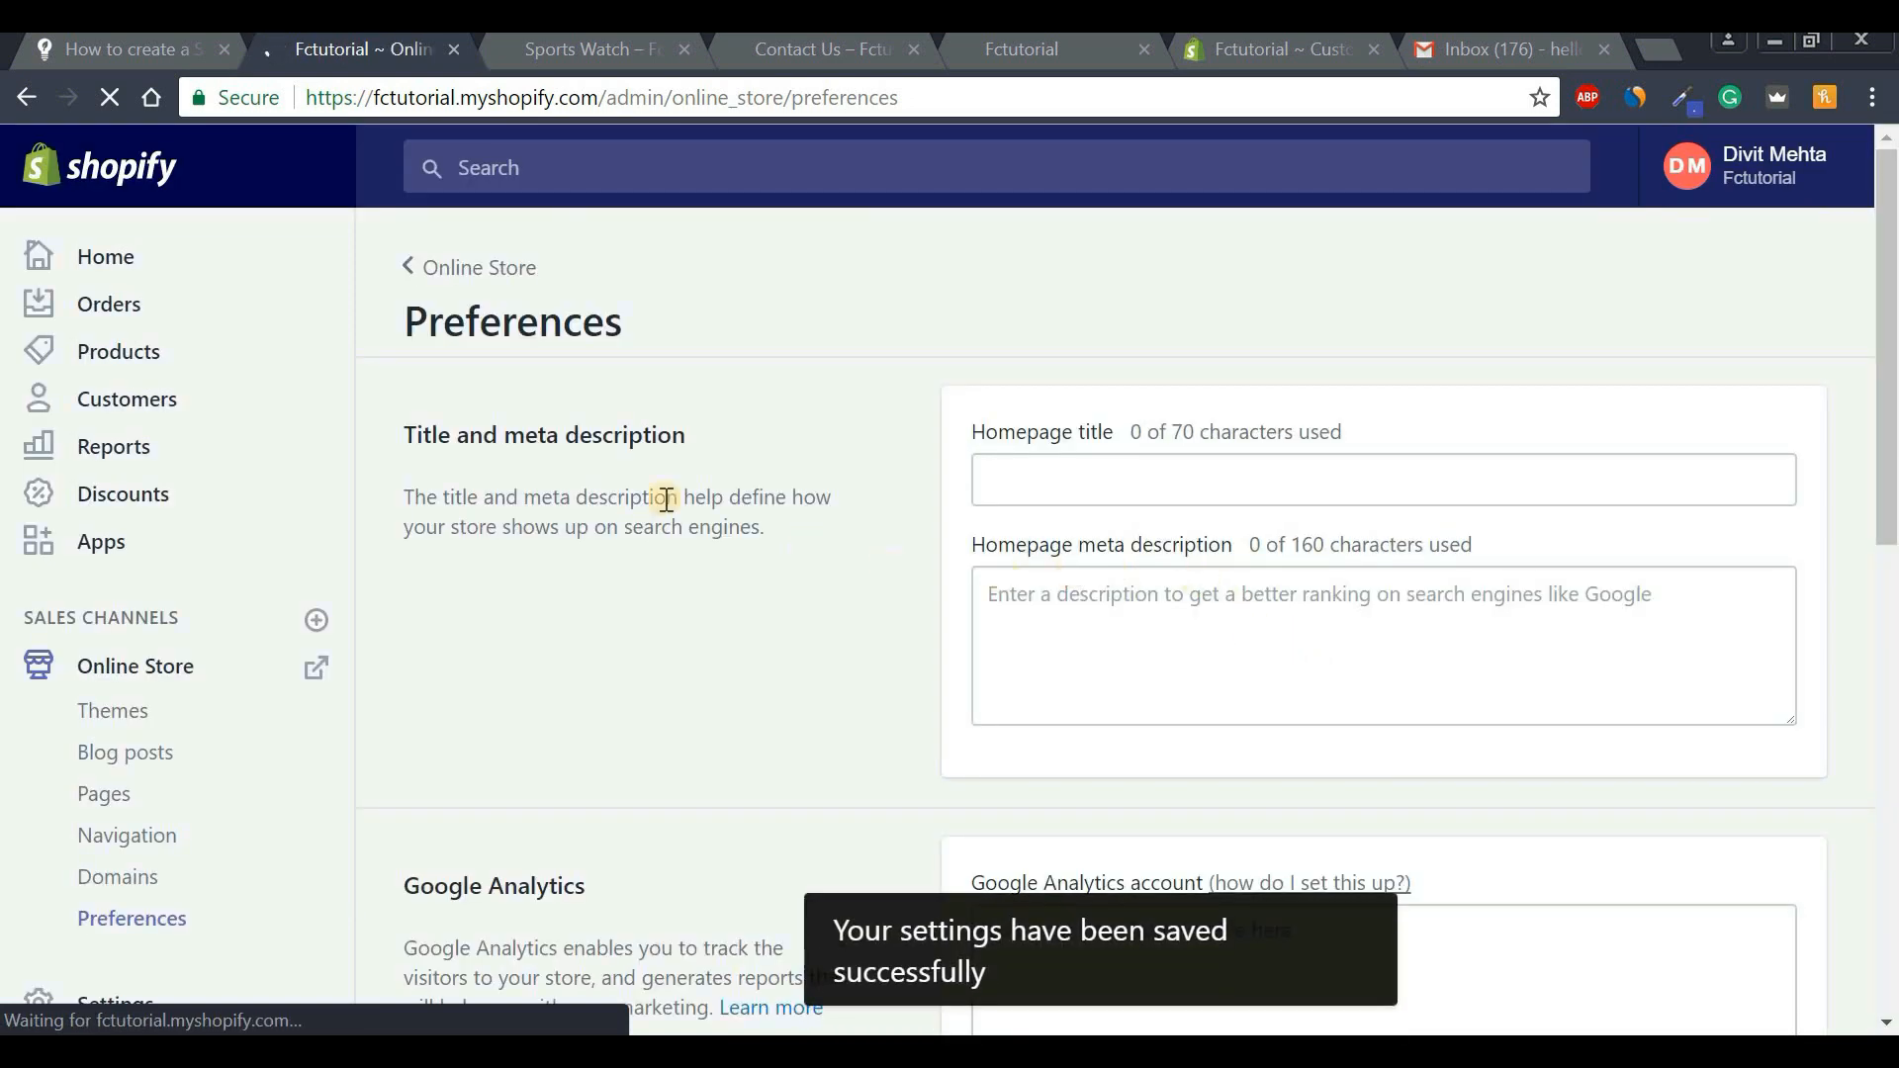
left_click(106, 265)
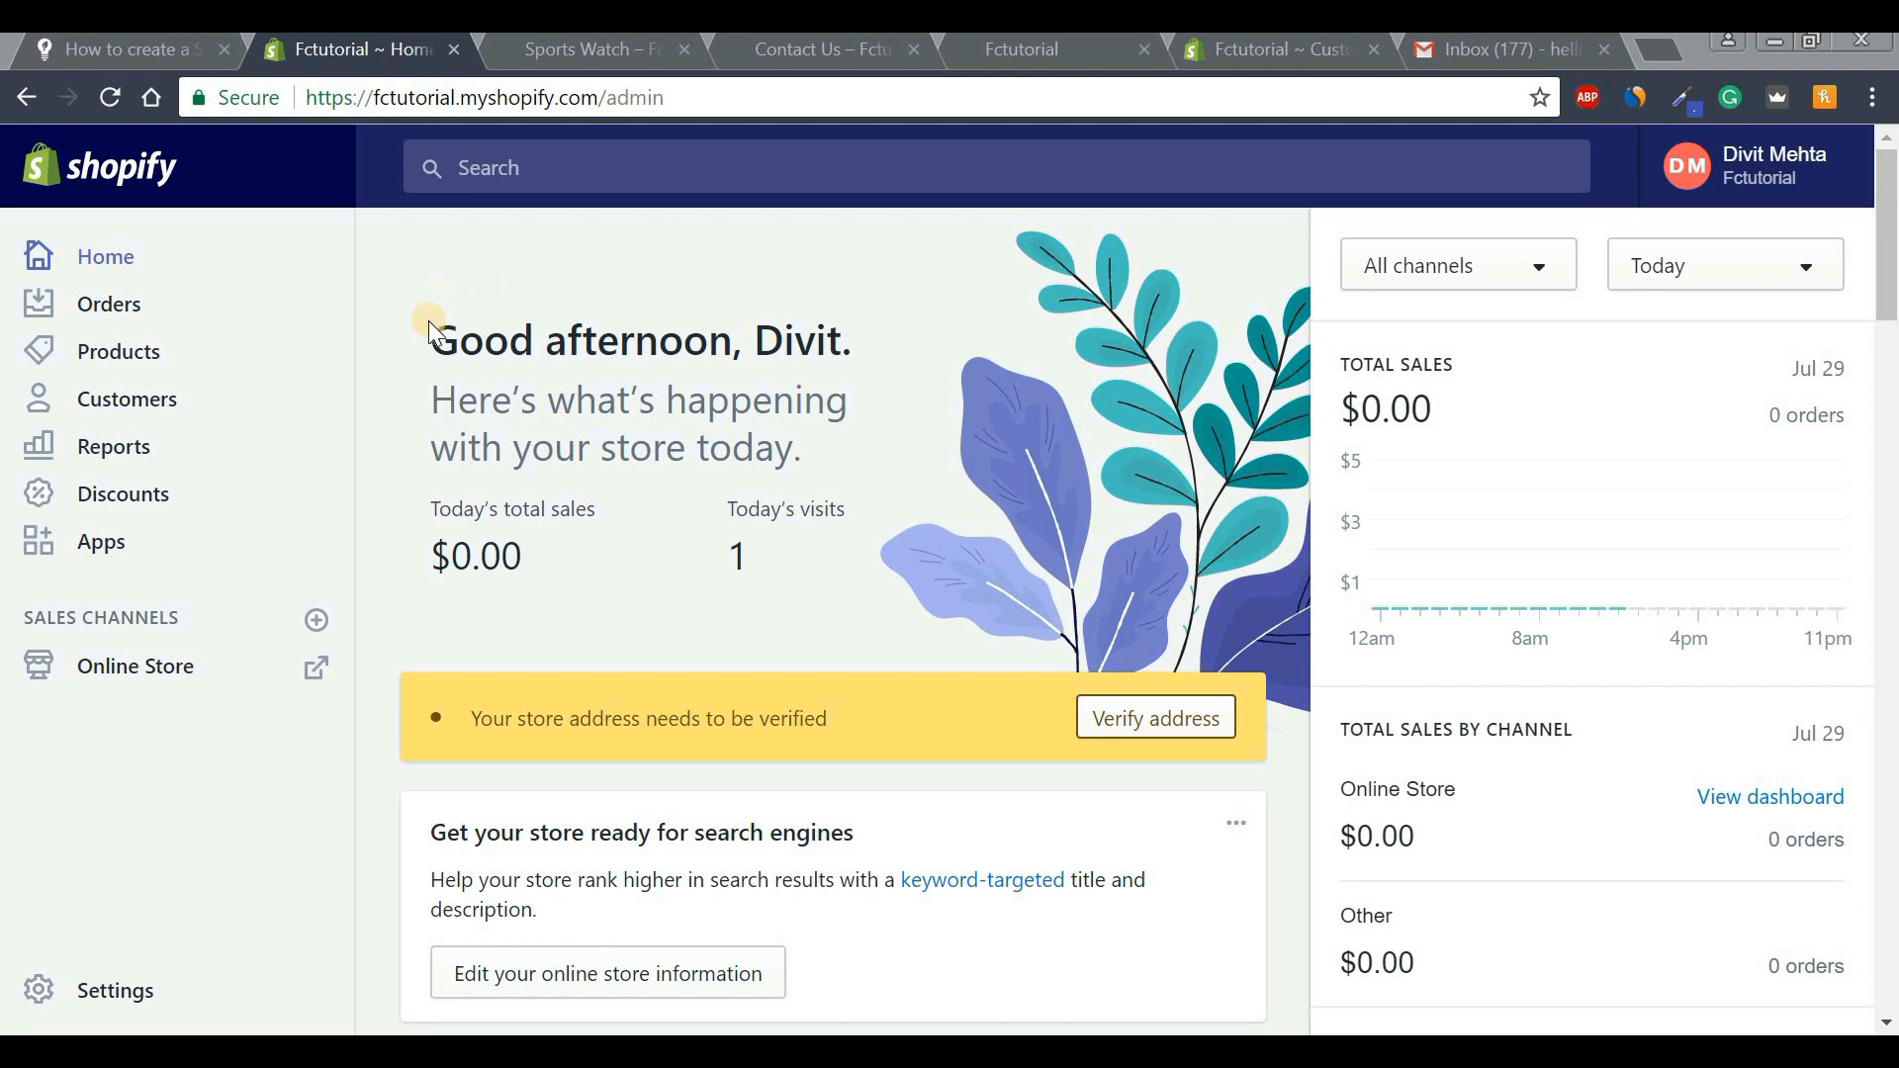
Open the live storefront at fctutorialtest.com and browse the Foundercube homepage and watch slideshow.
left_click(319, 680)
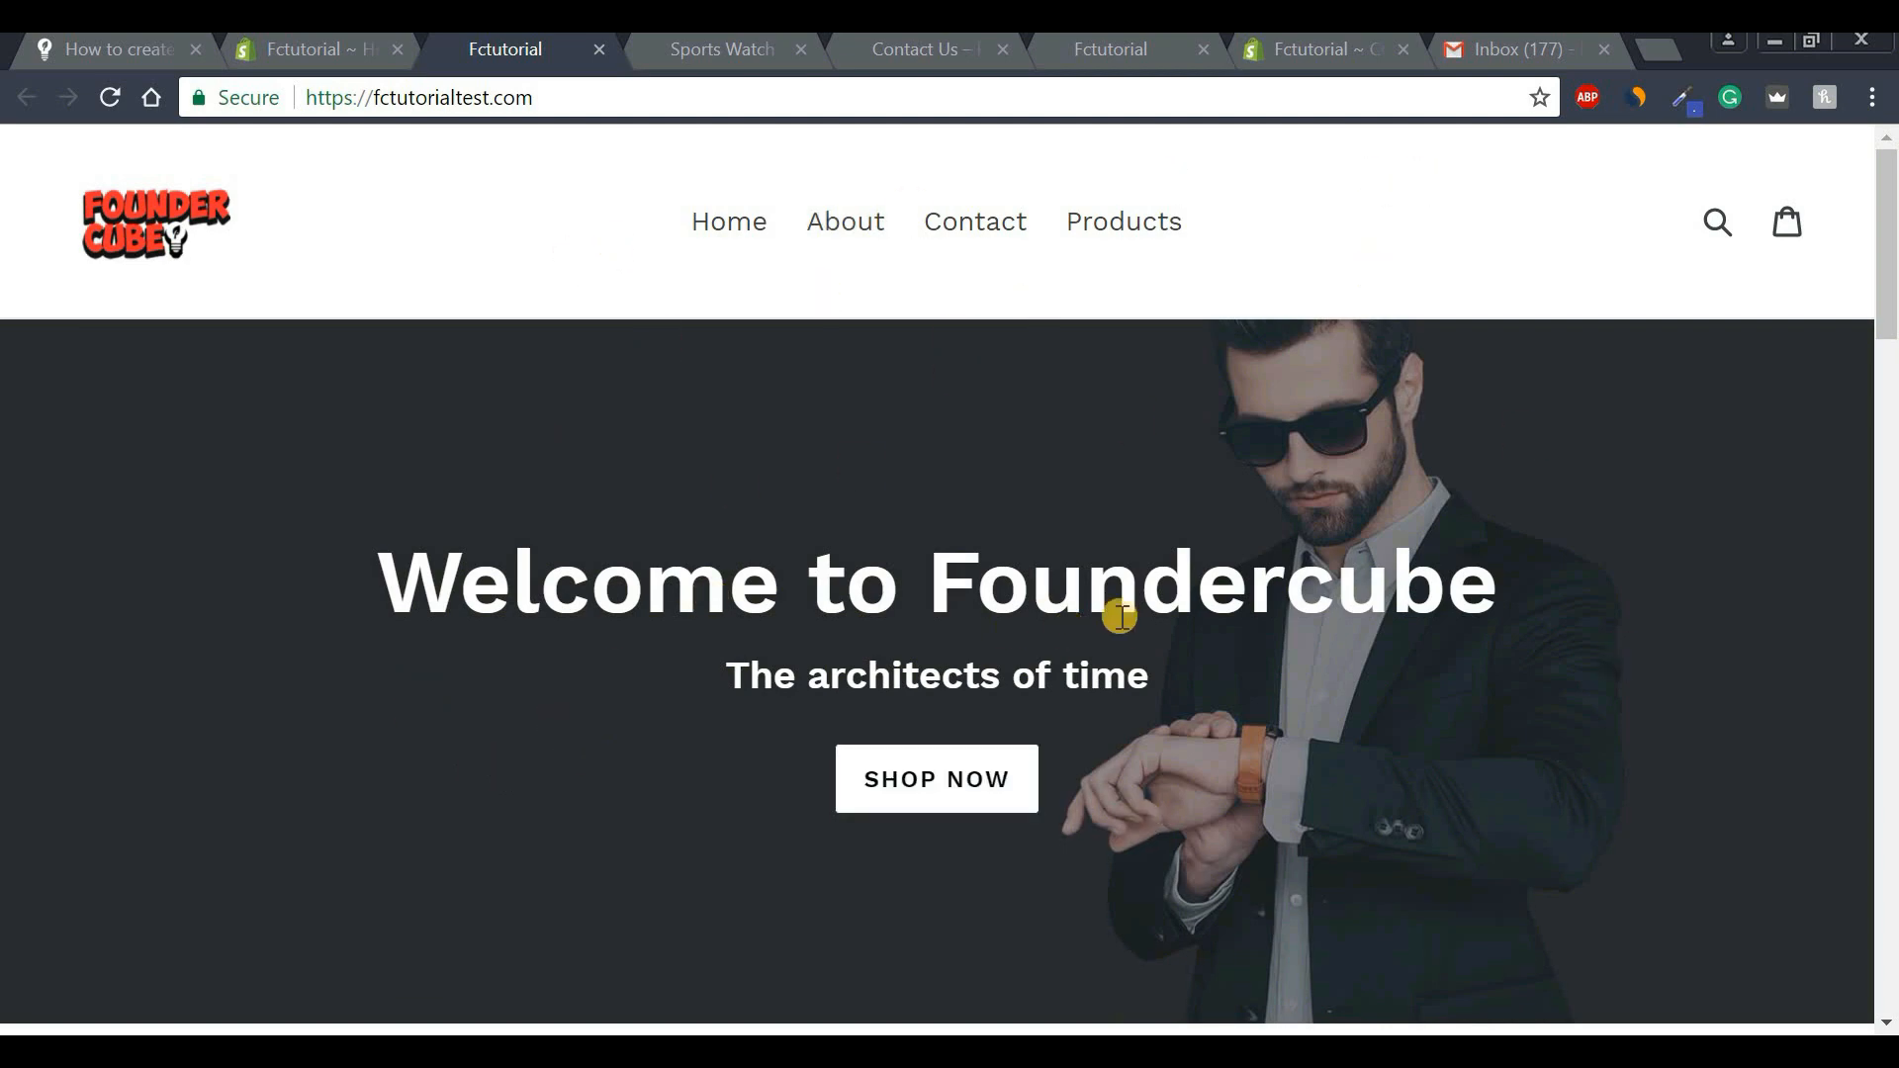
scroll(1879, 441, "down", 10)
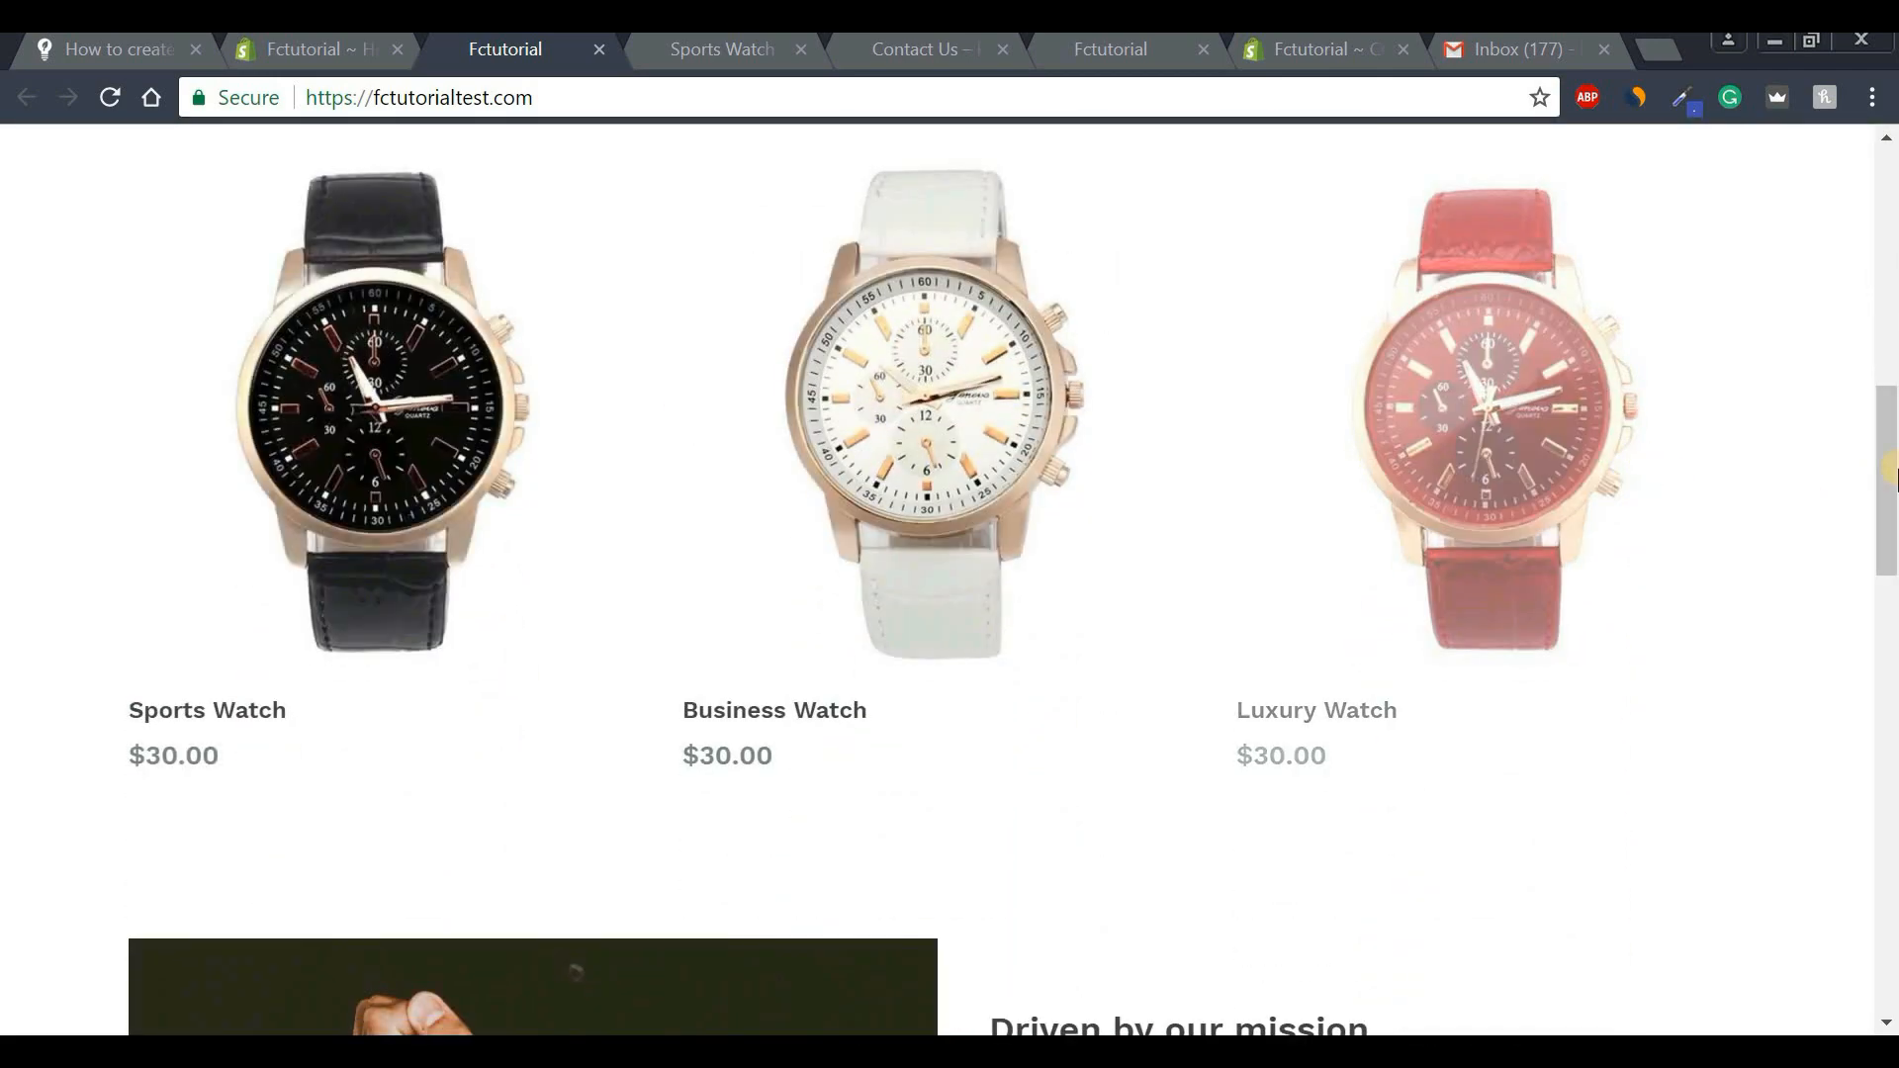
scroll(1878, 593, "down", 7)
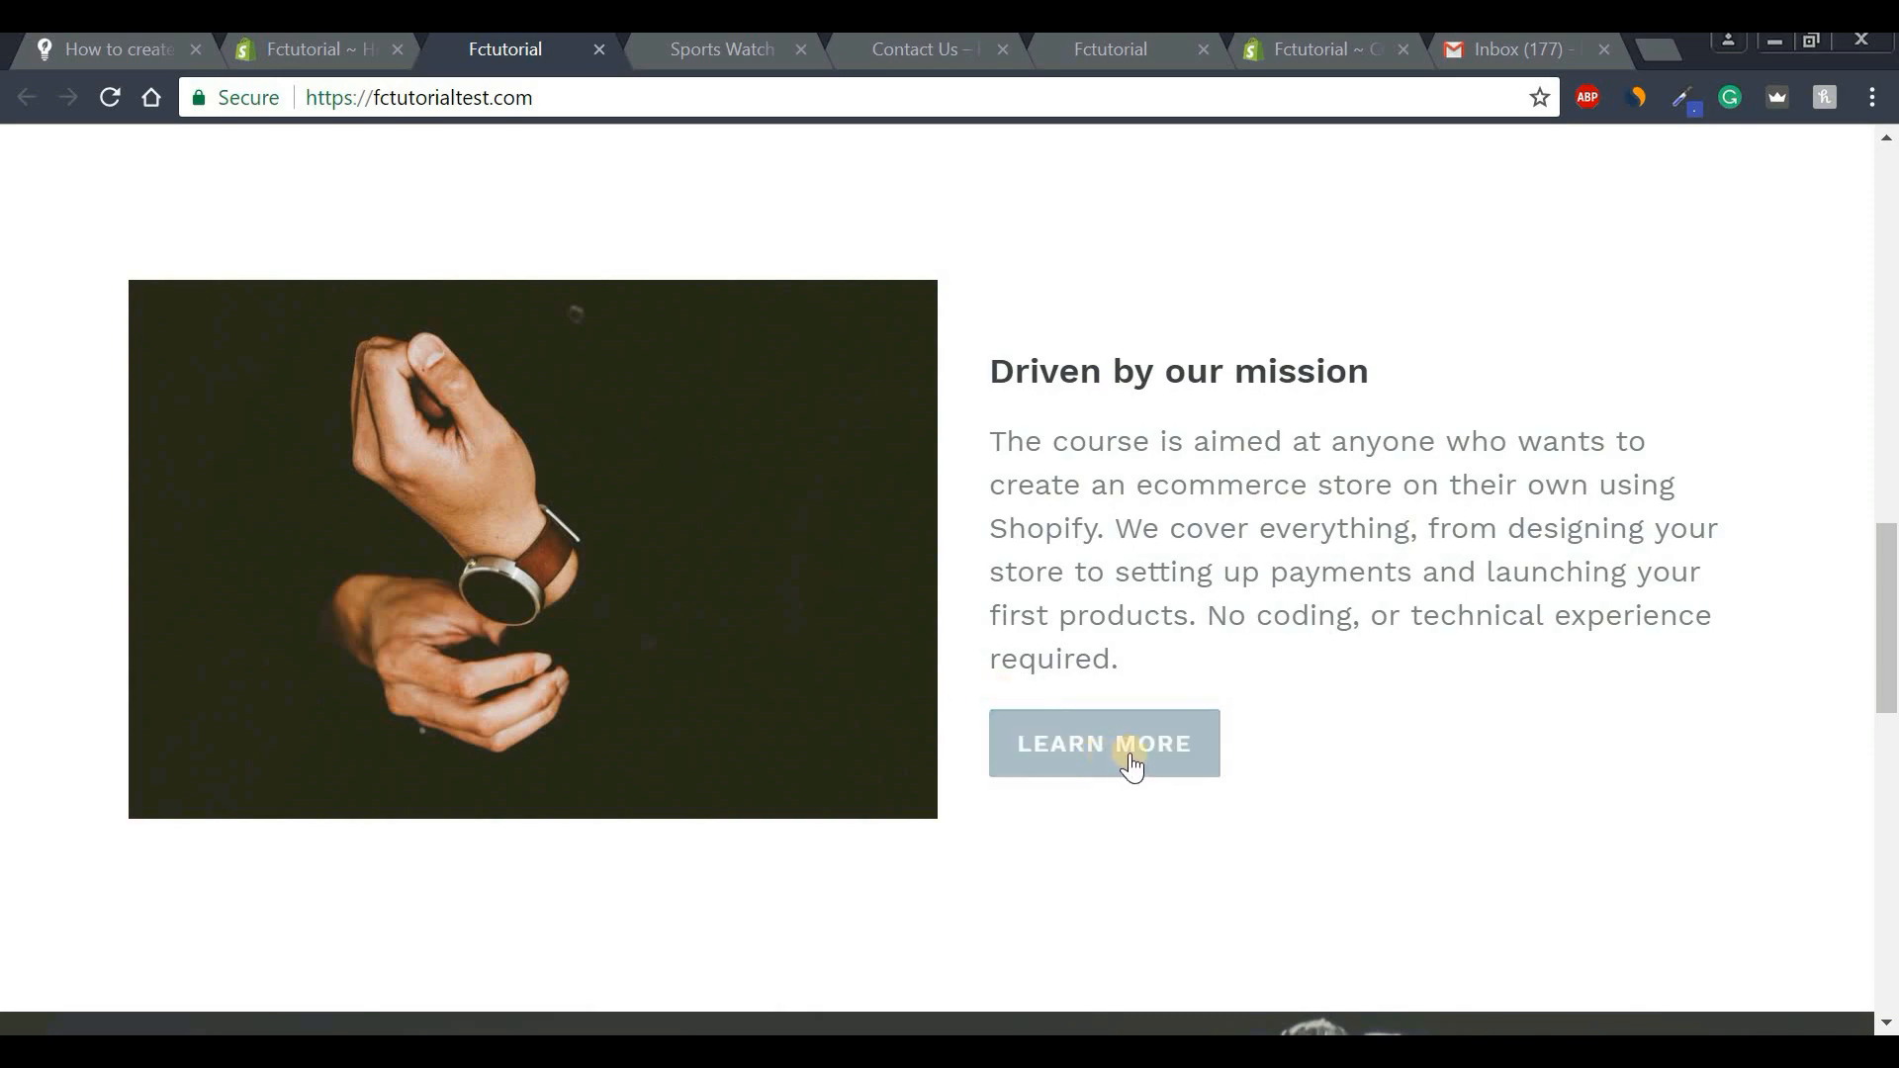
scroll(1891, 749, "down", 2)
scroll(1892, 749, "down", 5)
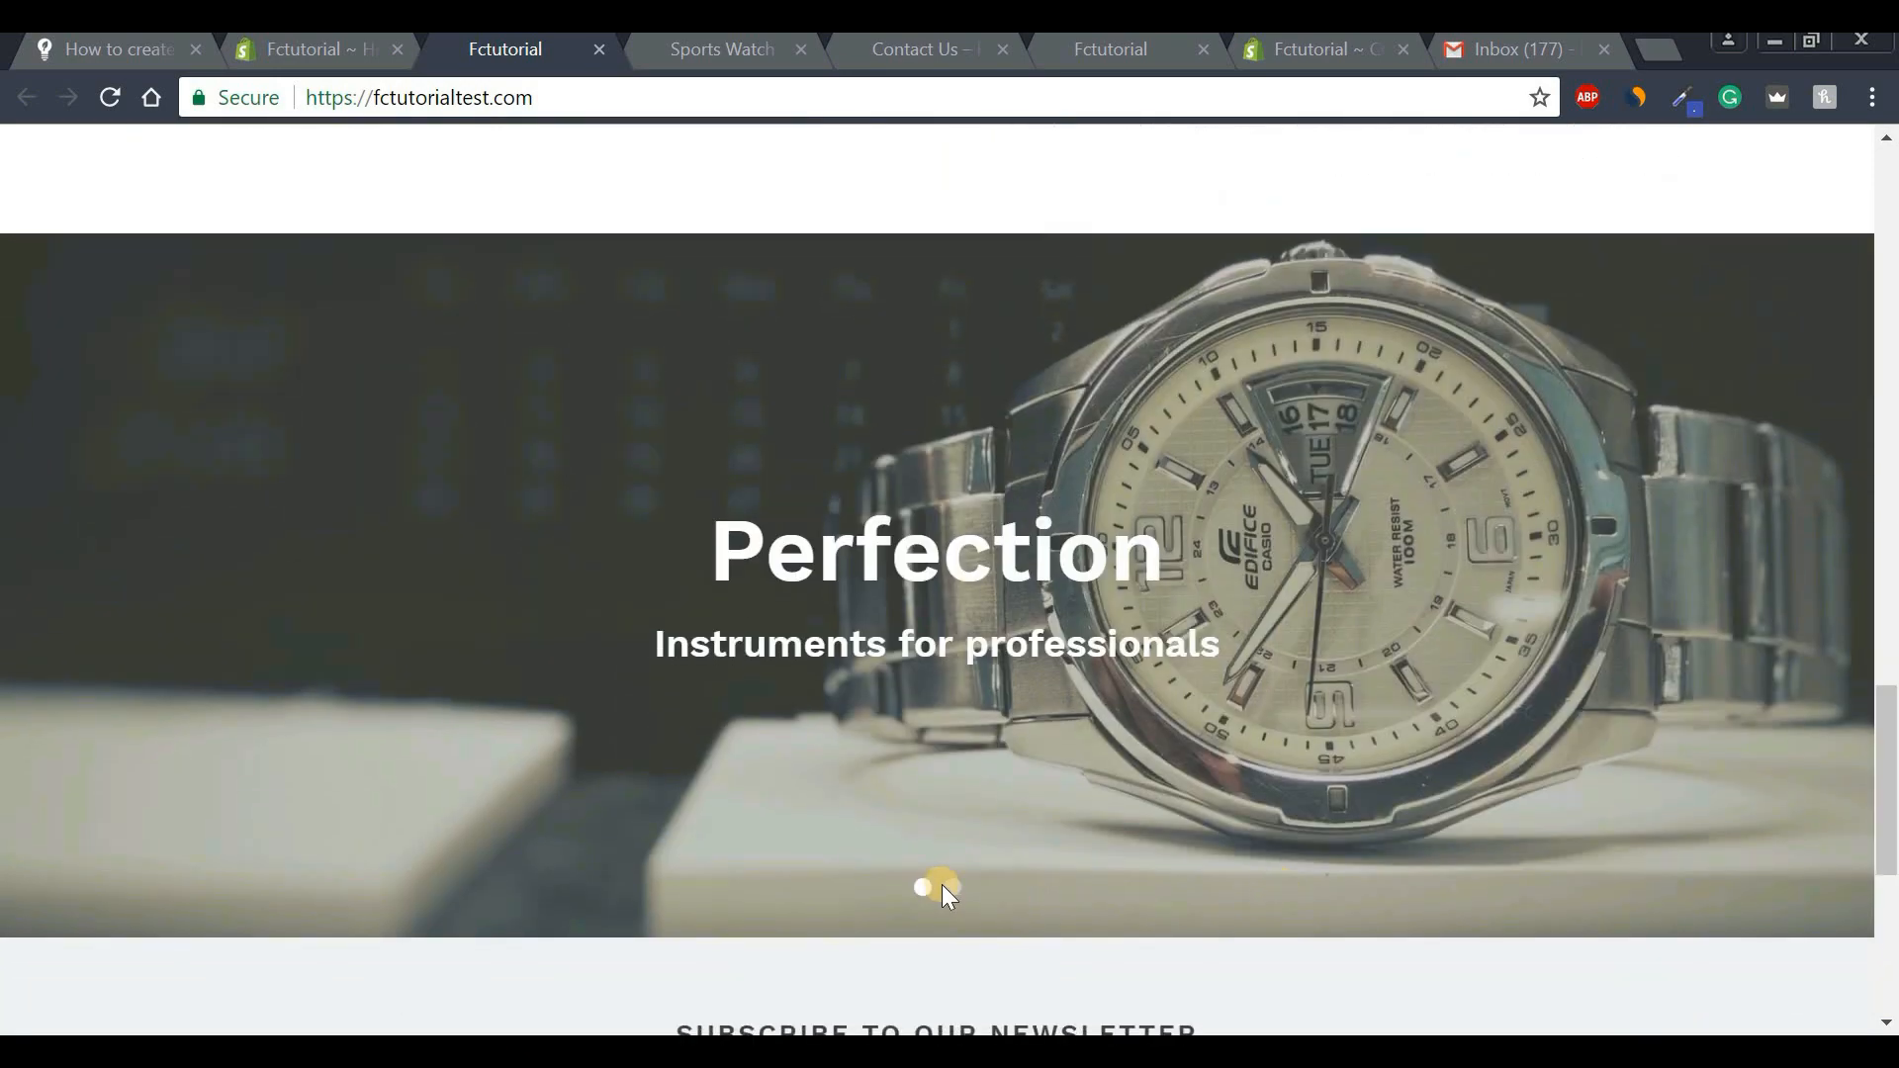
left_click(953, 888)
scroll(1889, 821, "down", 5)
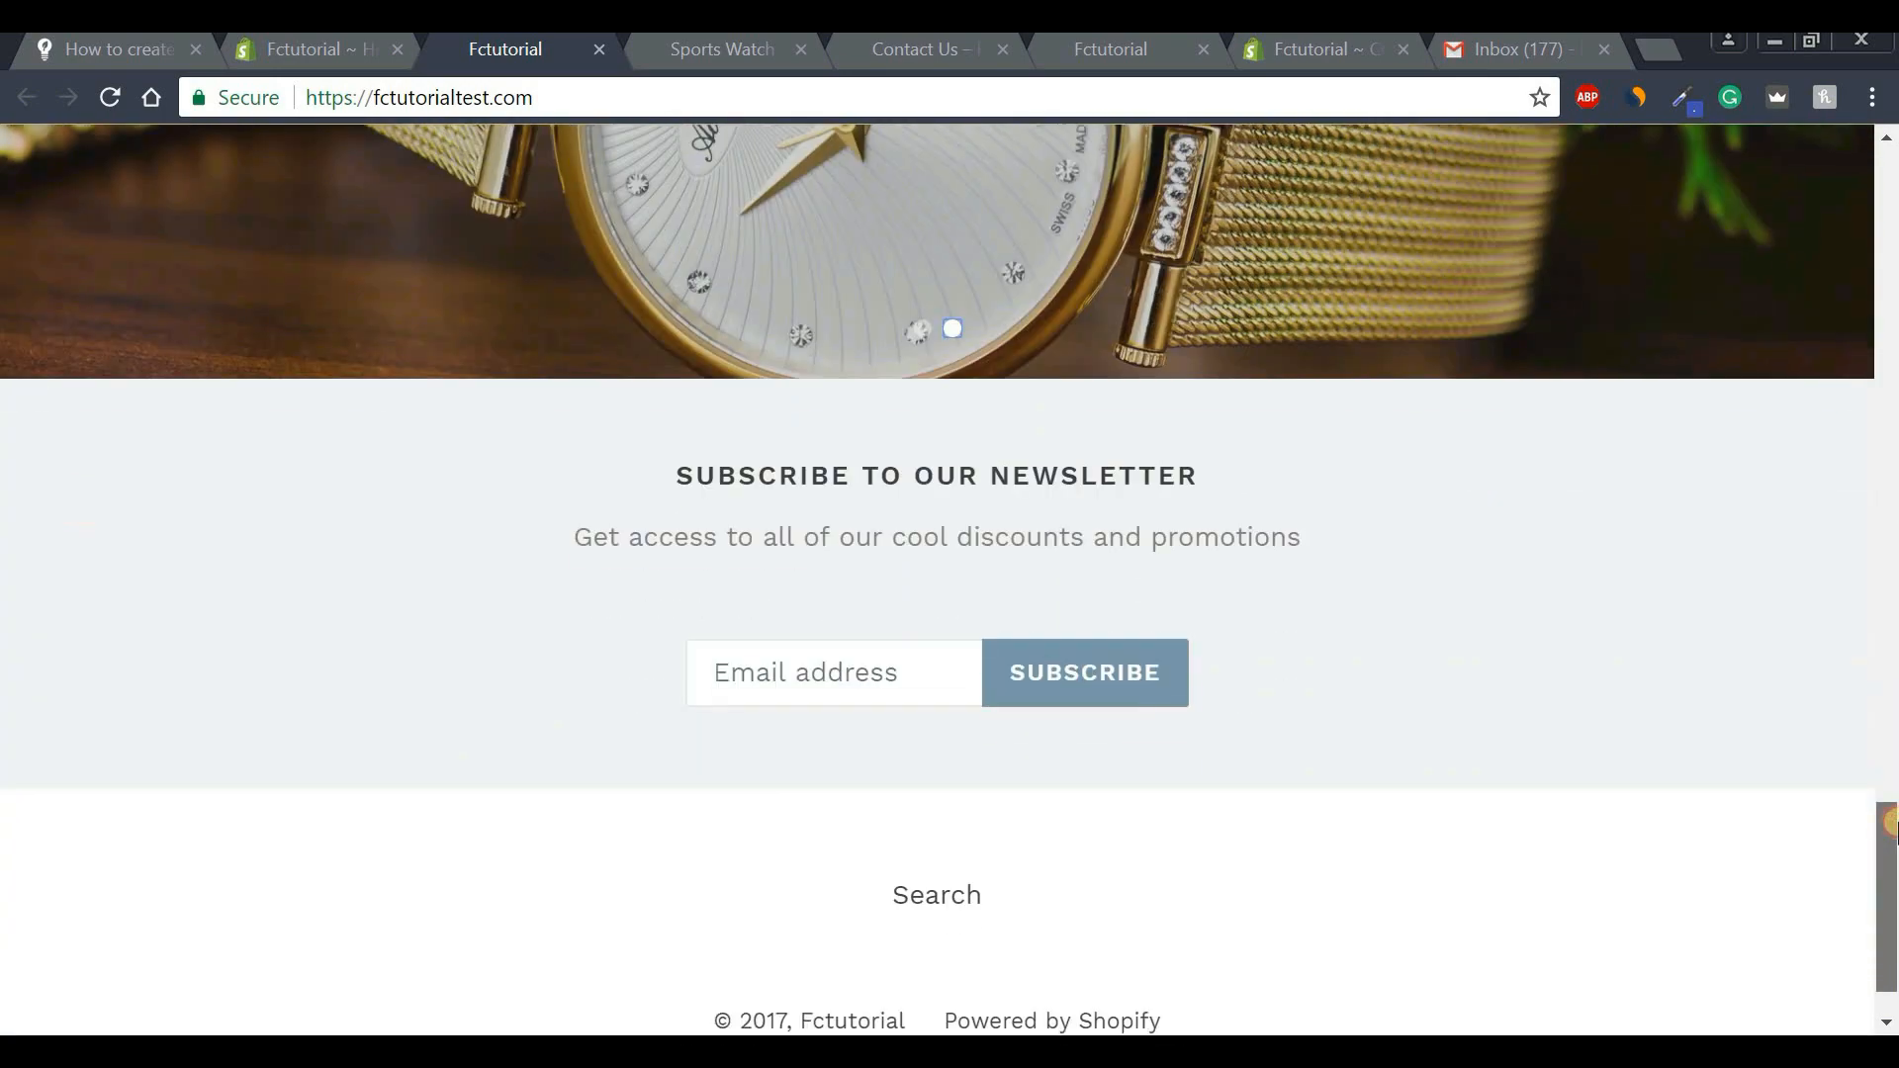
scroll(1891, 460, "up", 10)
scroll(1891, 460, "up", 10)
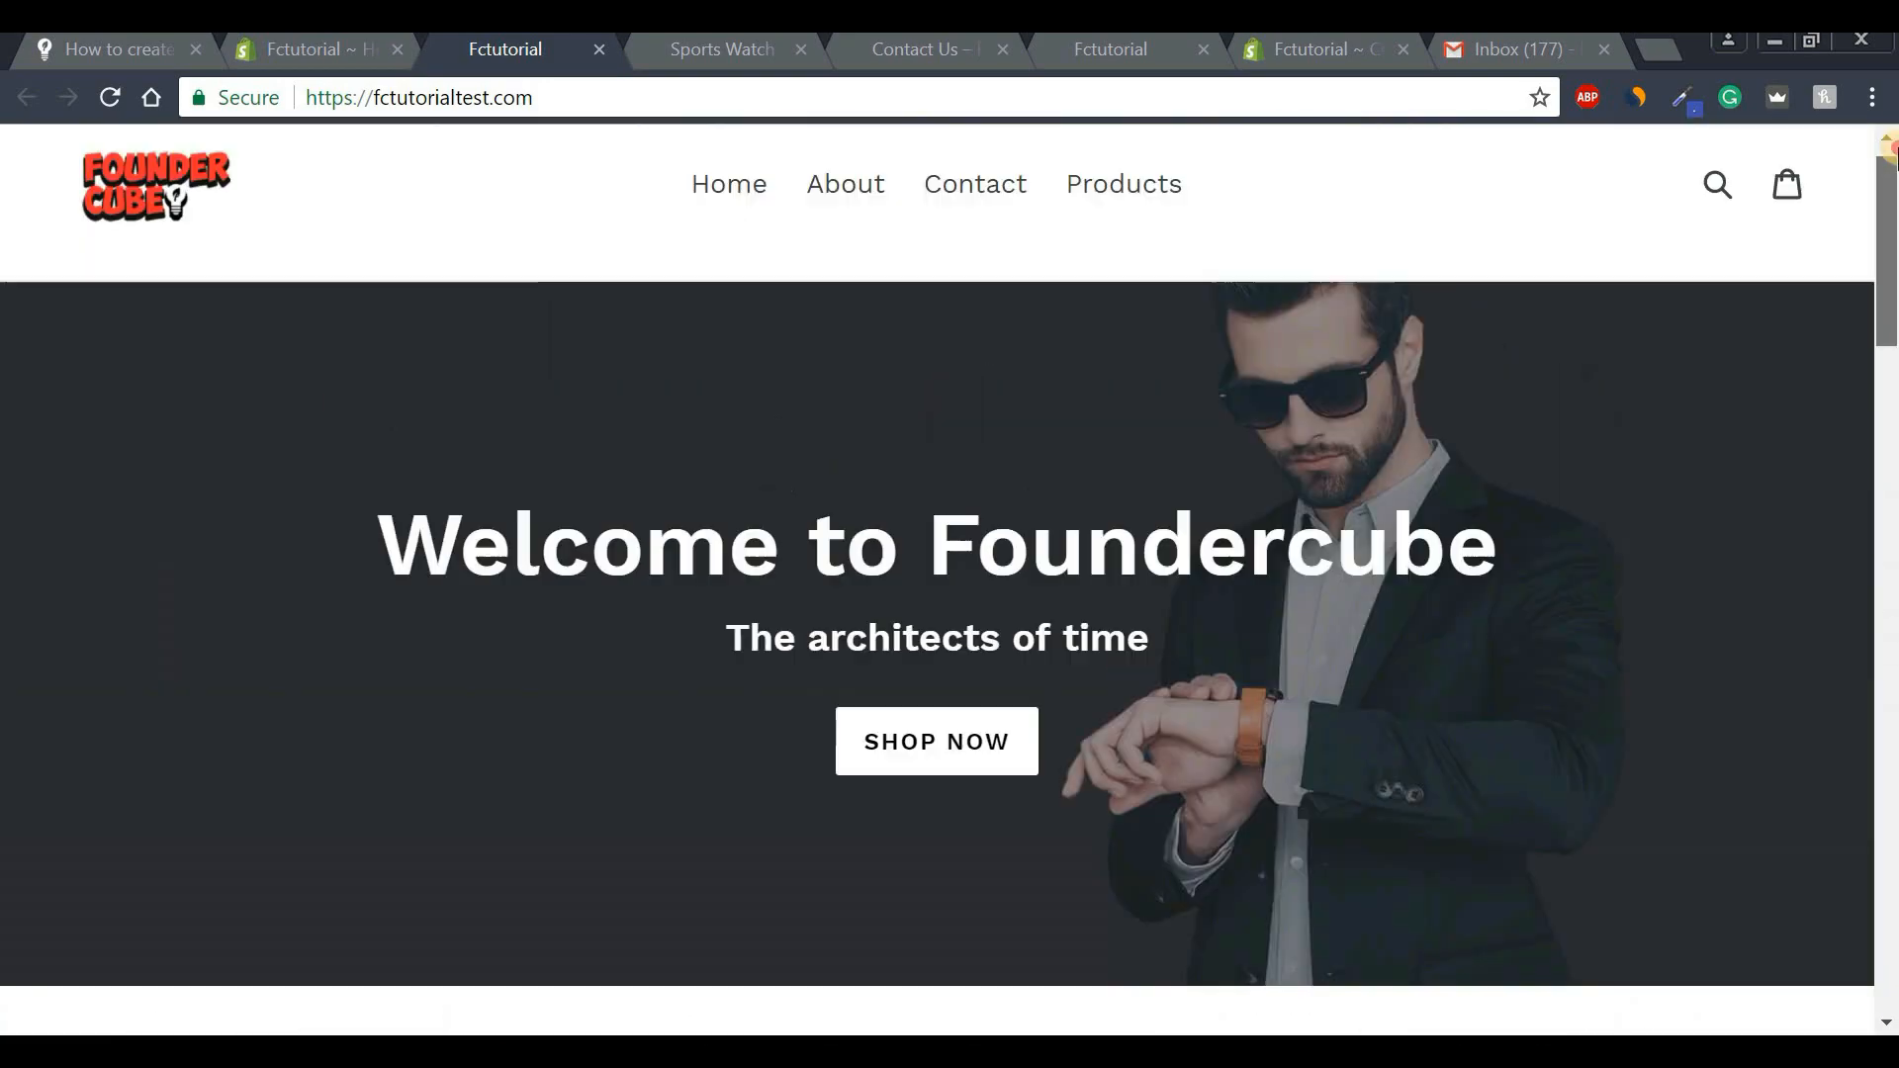